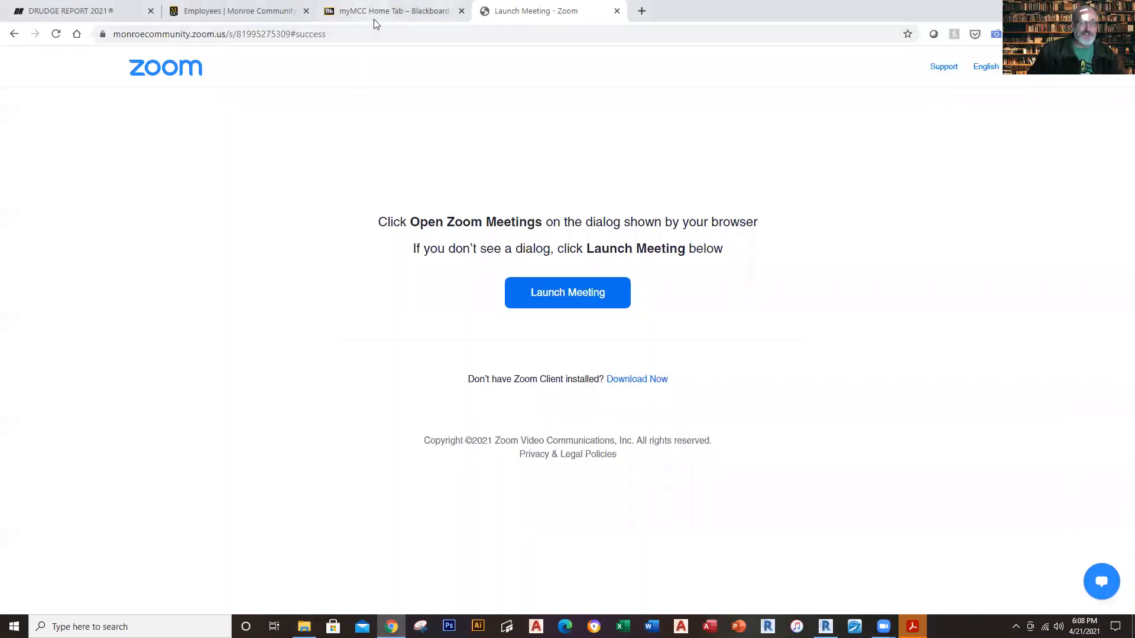
Step: Open the 202120-MON-CIT-112-185 CAD for Construction course from the recently visited courses on myMCC
click(378, 12)
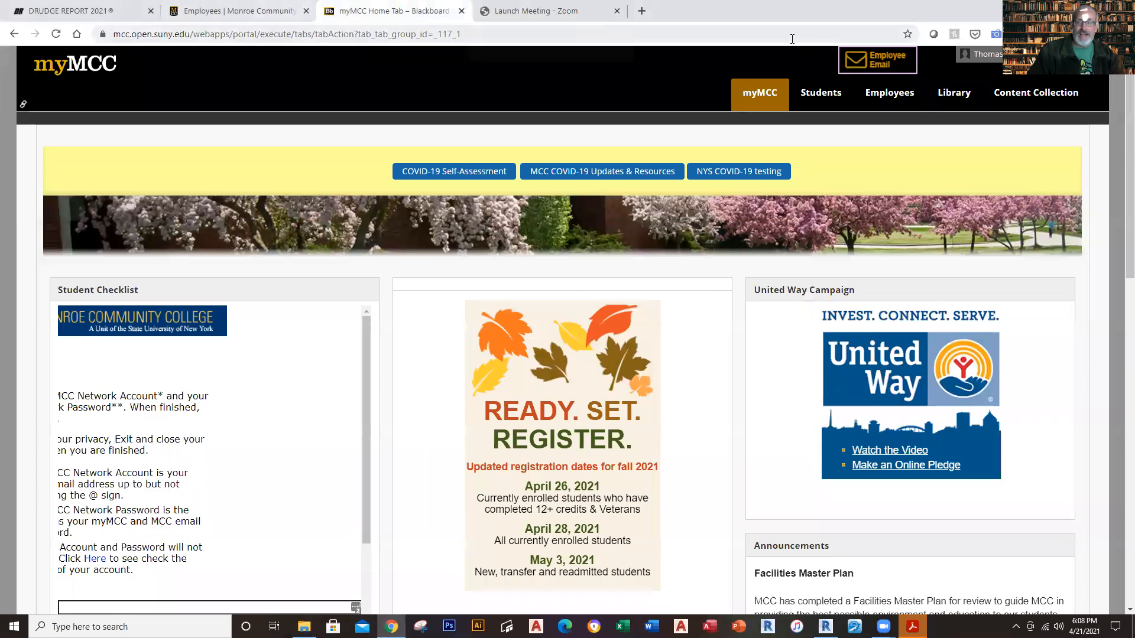
click(980, 54)
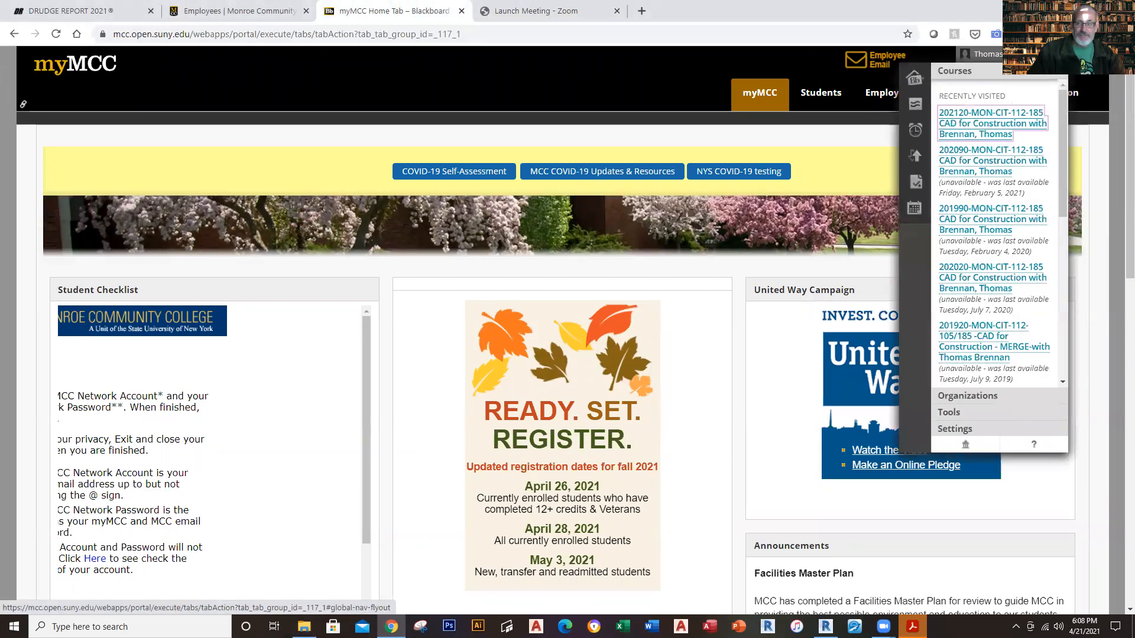
click(978, 126)
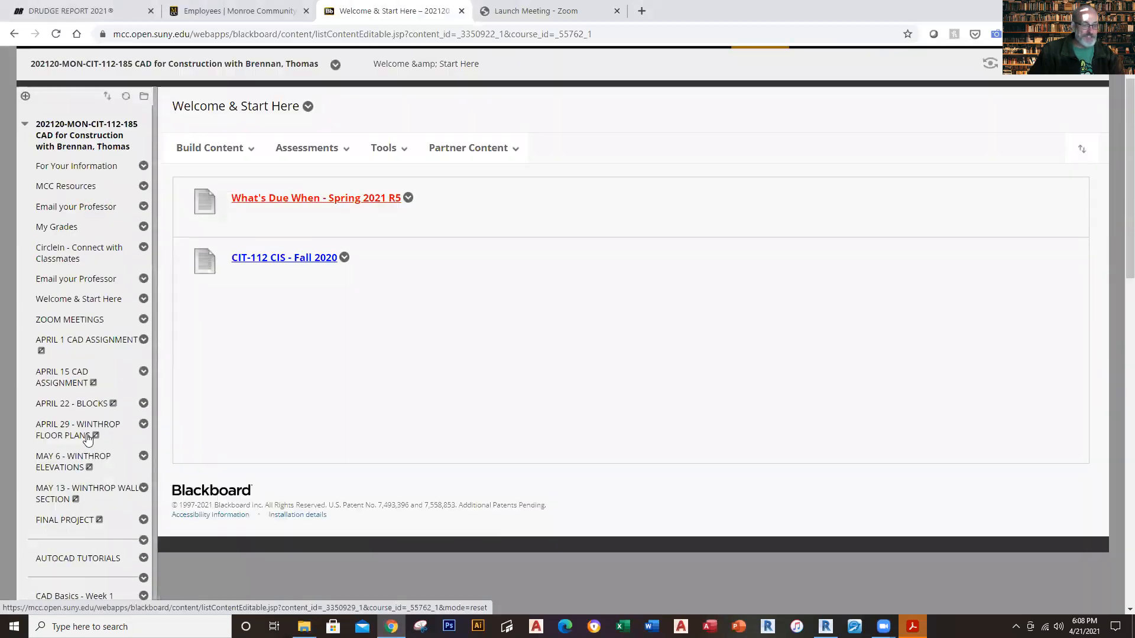
Step: Open the Winthrop Construction Documents - 2020 item in the course's Winthrop Project - Weeks 13, 14 & 15 content
scroll(87, 438, down, 14)
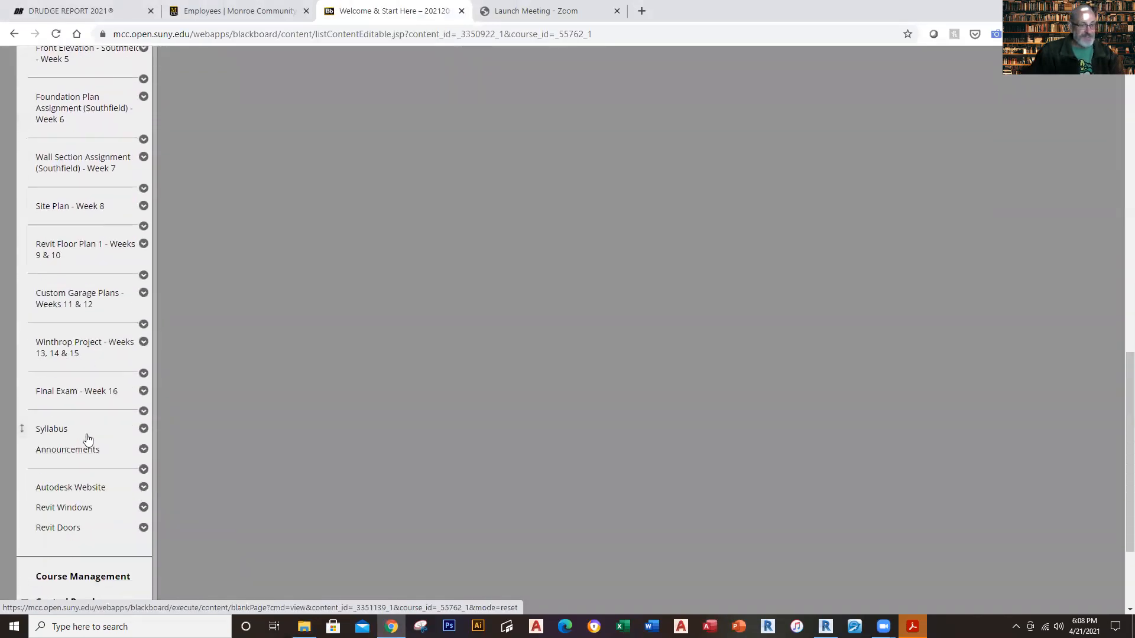
click(72, 349)
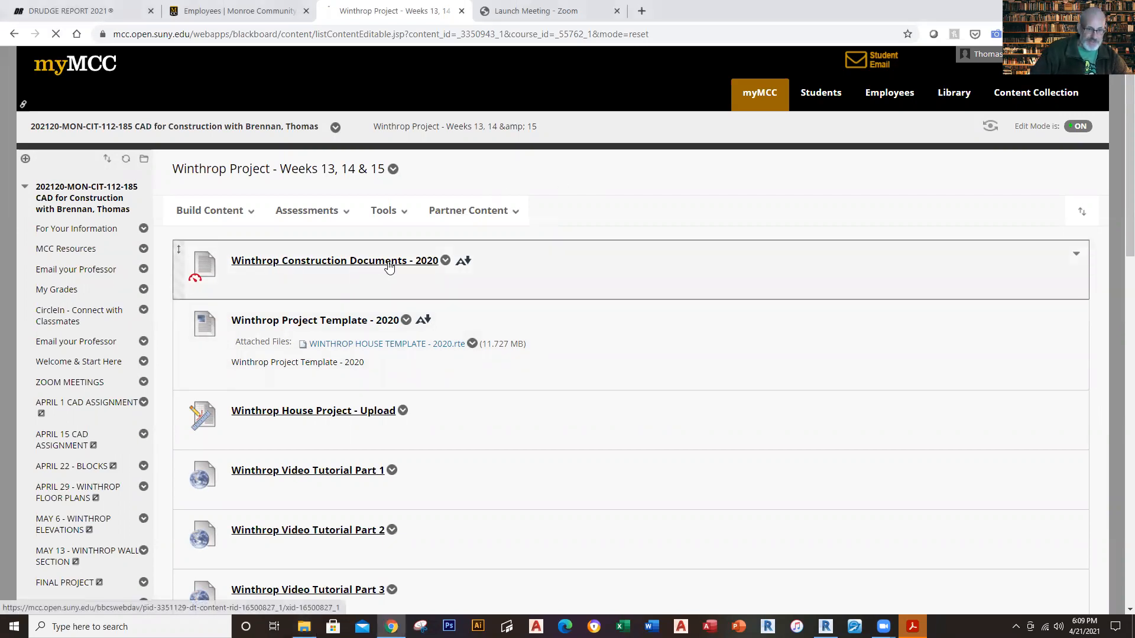
click(390, 267)
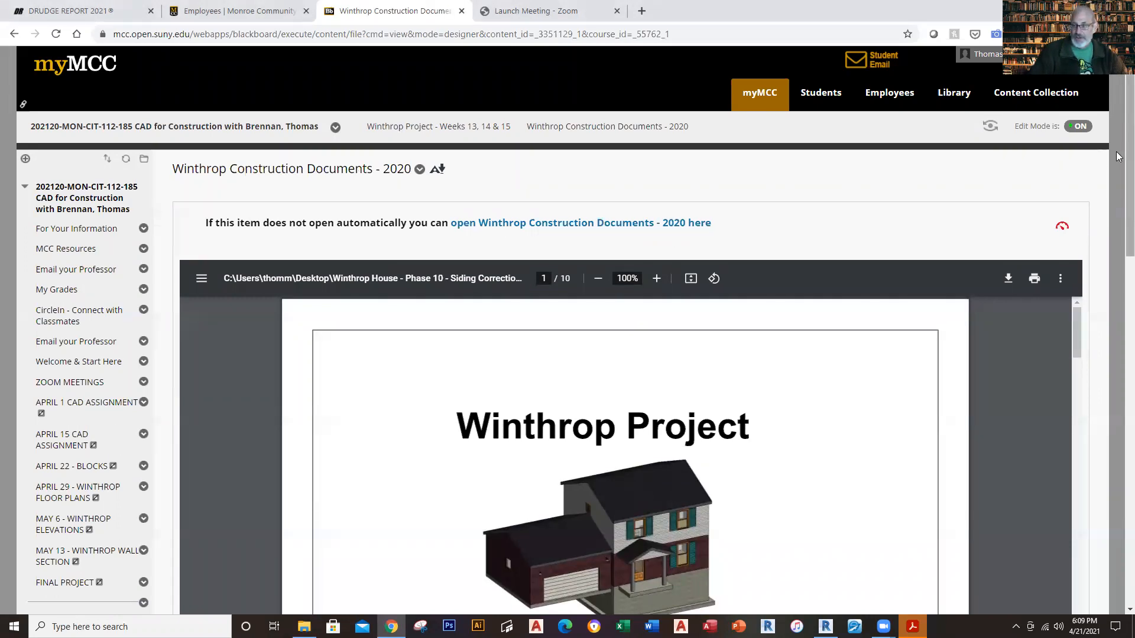
Step: Examine the Winthrop cover sheet with its sheet list and the first floor, second floor and basement plan sheets
drag(1116, 159, 1119, 247)
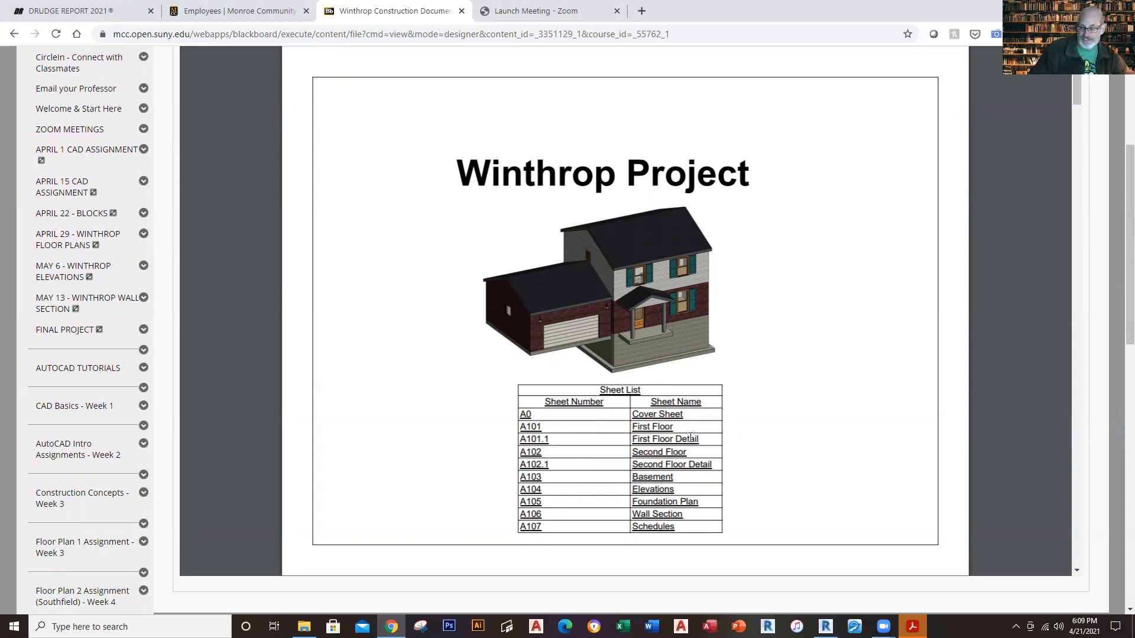
scroll(690, 437, down, 10)
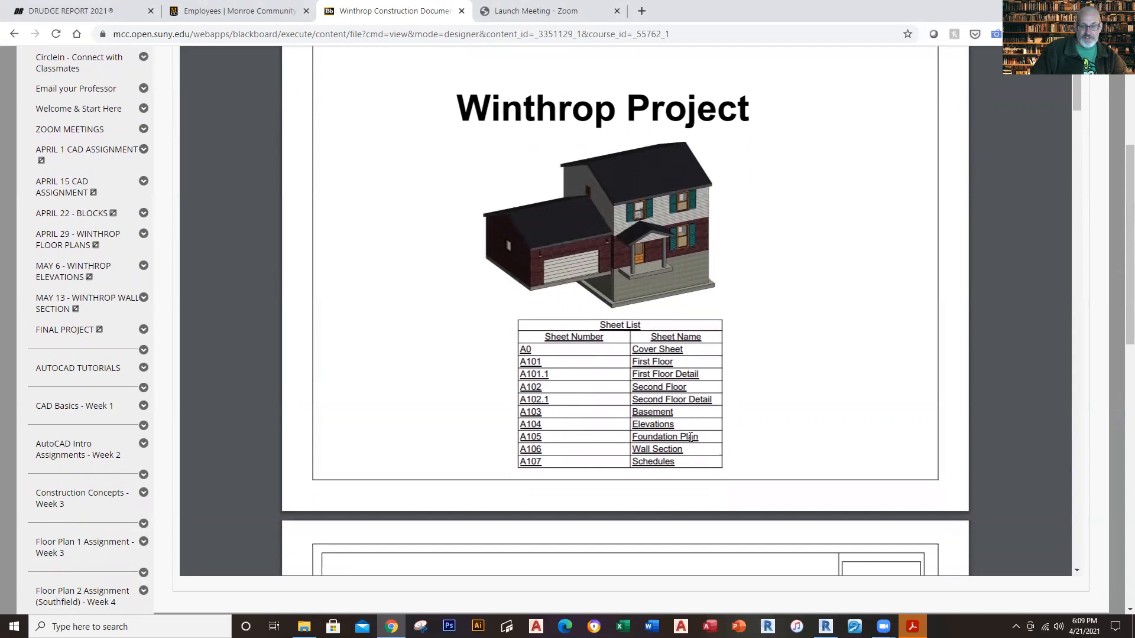
scroll(686, 440, up, 1)
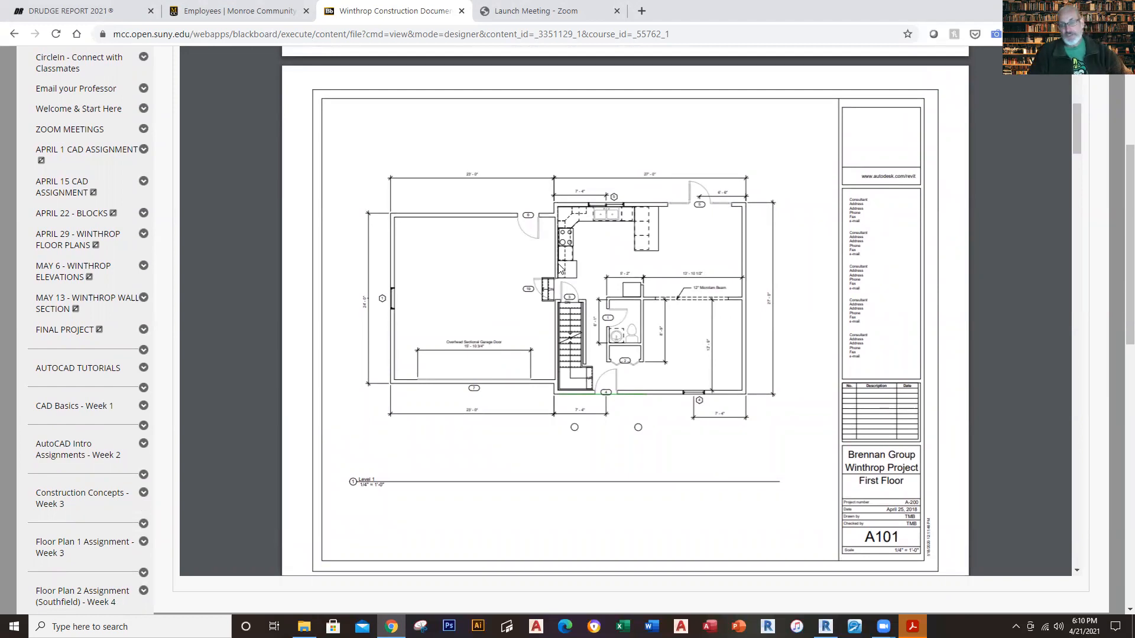
scroll(559, 267, down, 8)
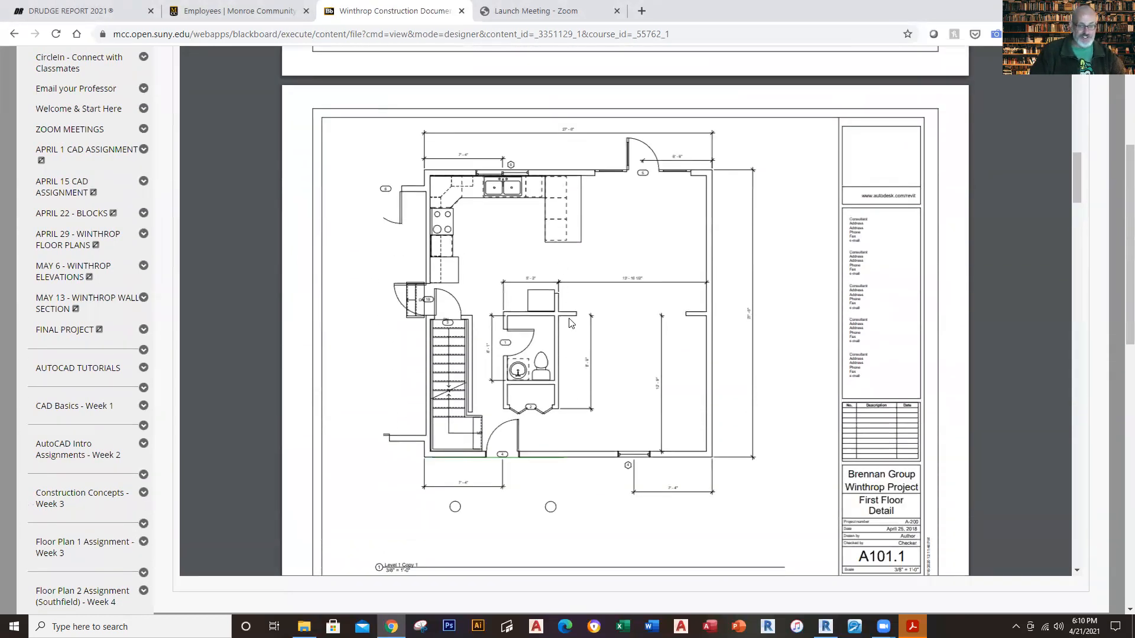
scroll(638, 324, up, 8)
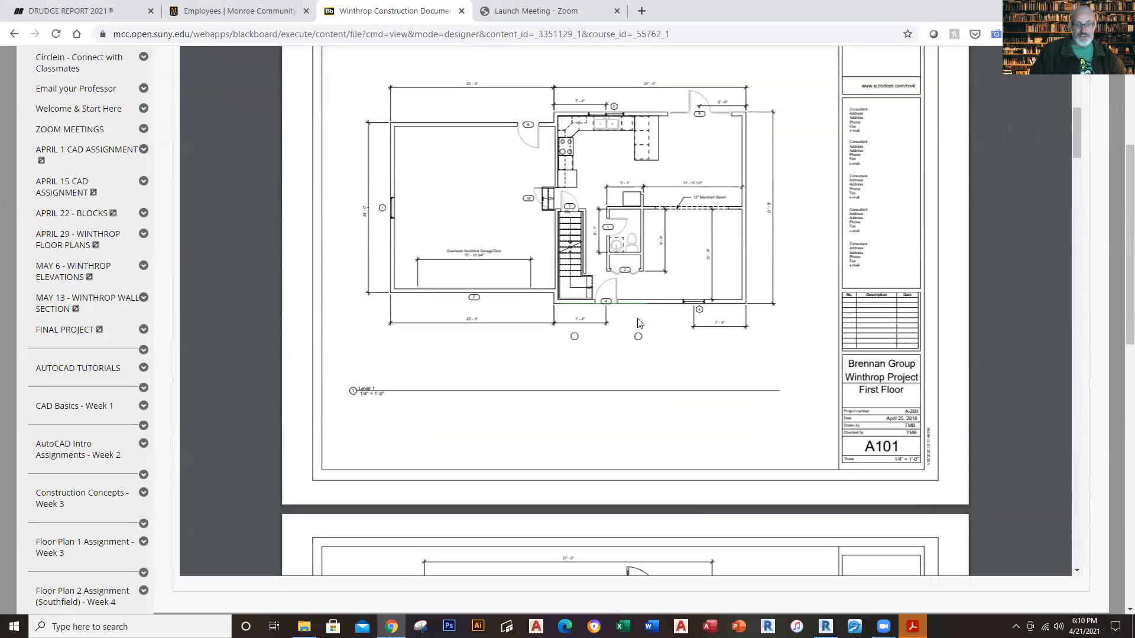
scroll(638, 323, down, 8)
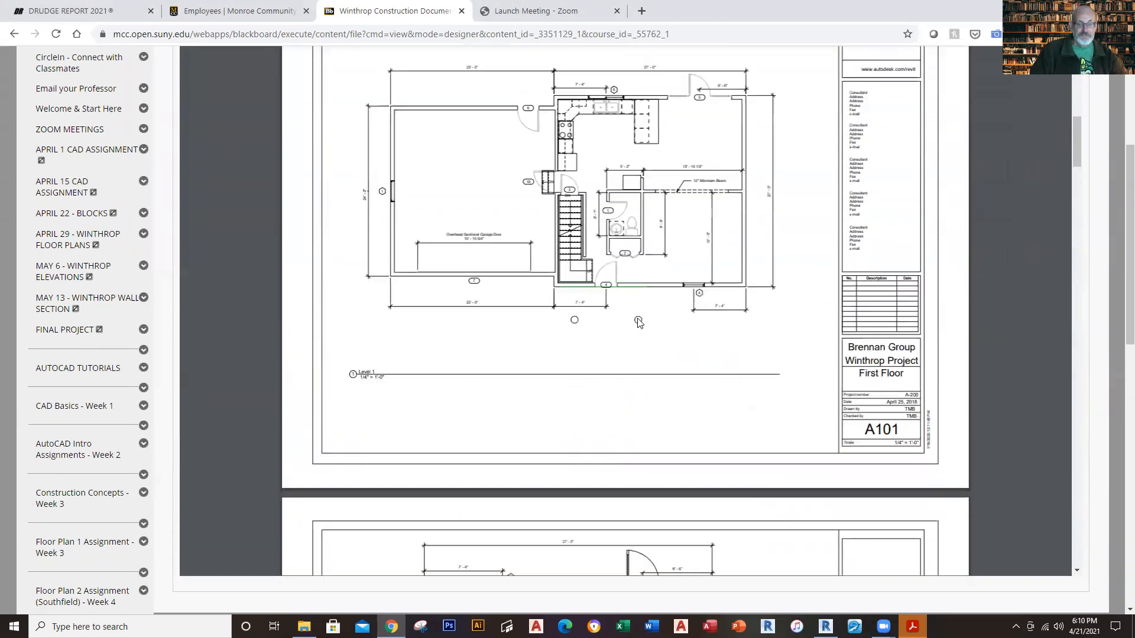
scroll(639, 322, down, 10)
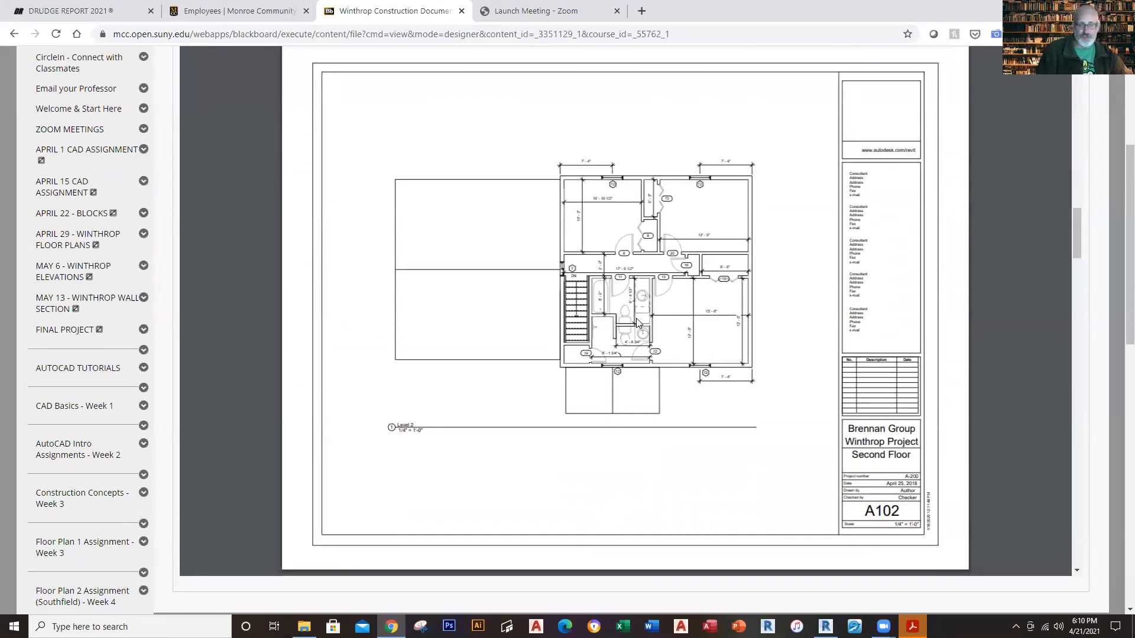
scroll(637, 322, down, 8)
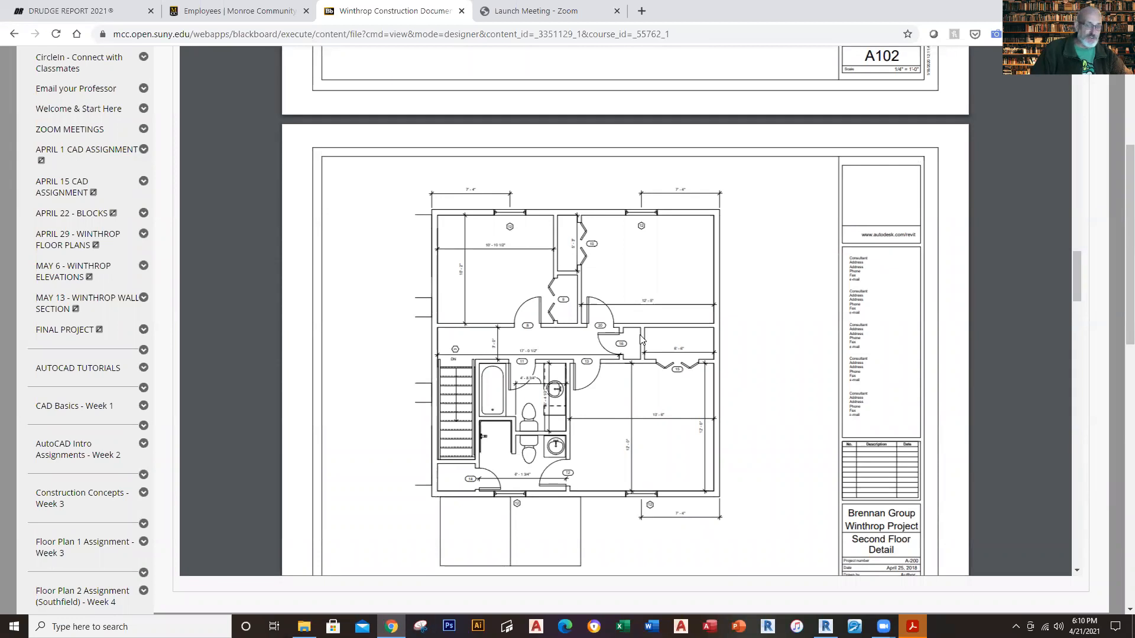
scroll(640, 339, down, 10)
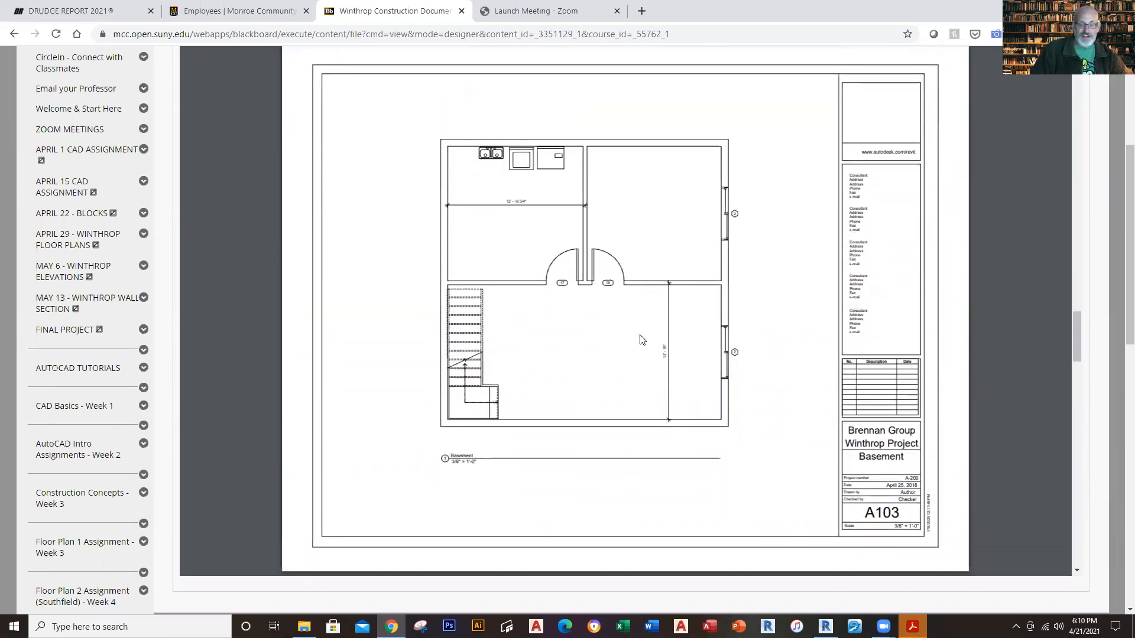
scroll(642, 340, up, 1)
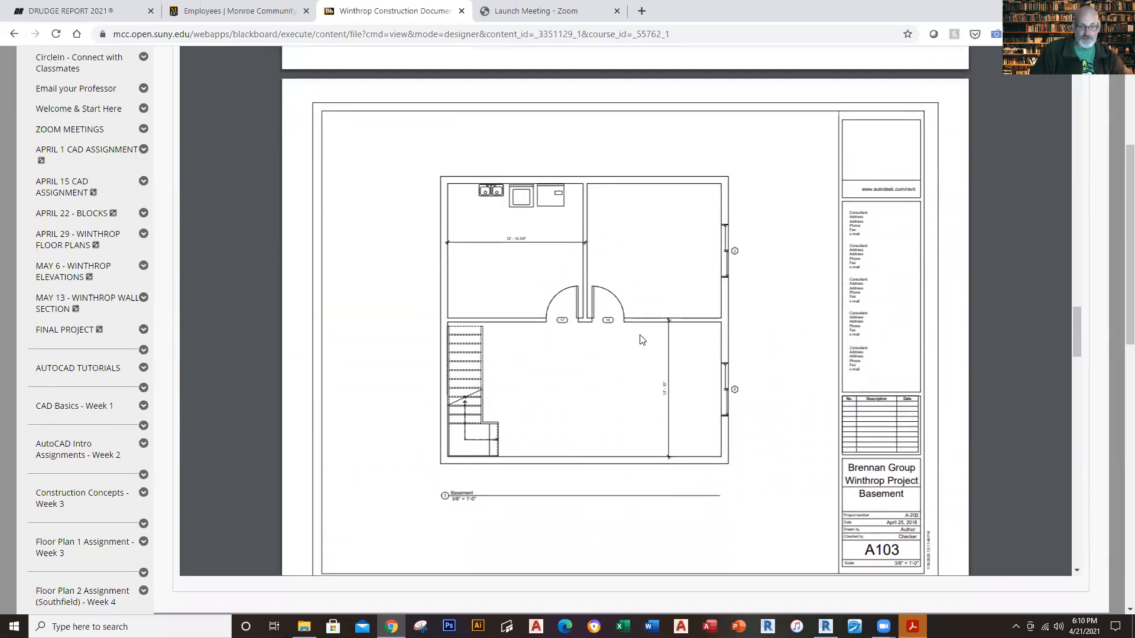
Step: Examine the elevations, foundation plan, wall section and door and window schedule sheets of the Winthrop set
scroll(642, 339, down, 7)
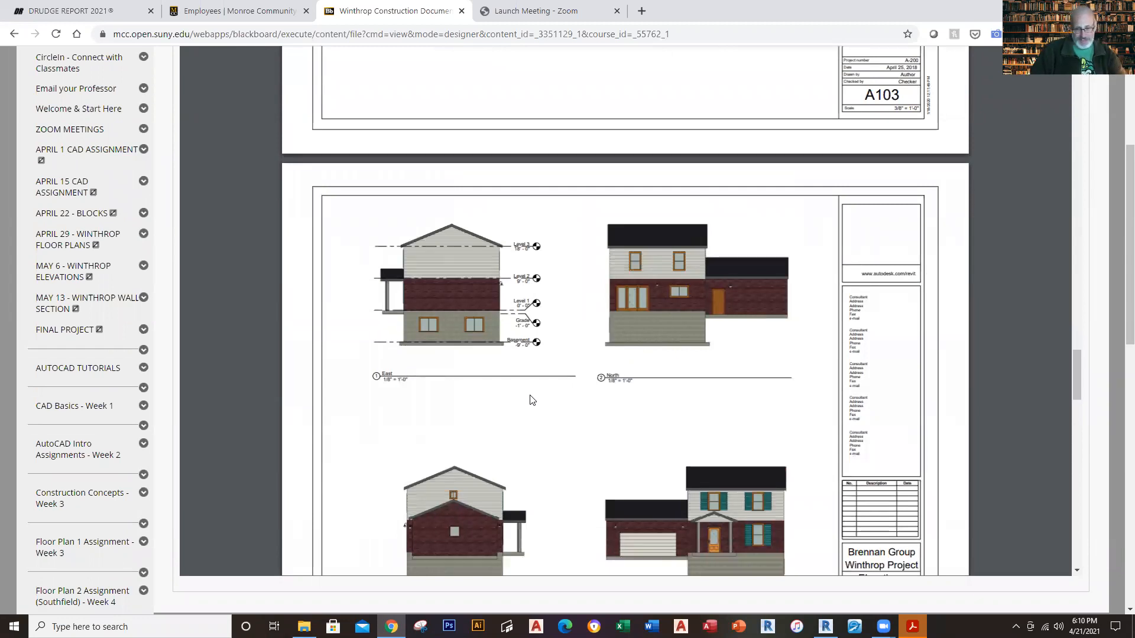
scroll(532, 400, down, 10)
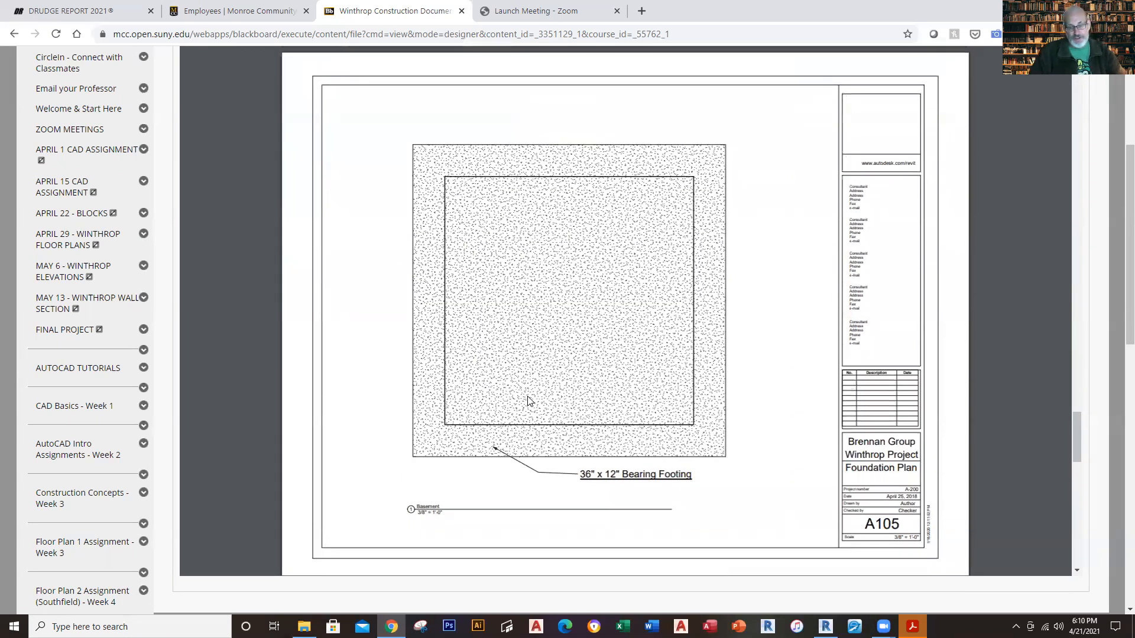
scroll(529, 401, up, 15)
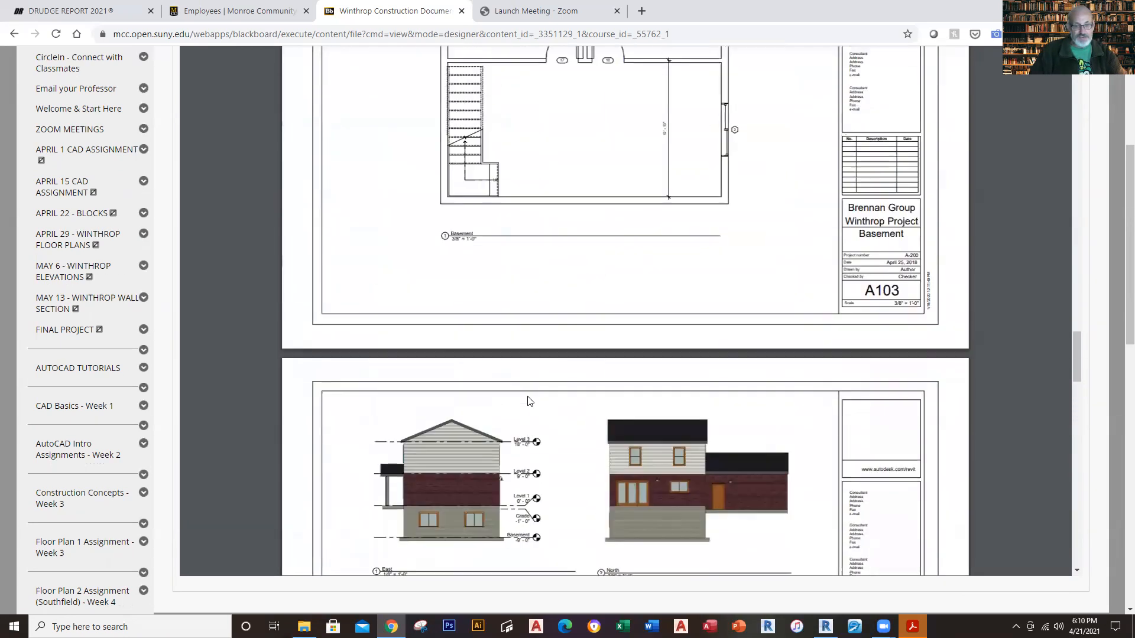
scroll(531, 402, down, 15)
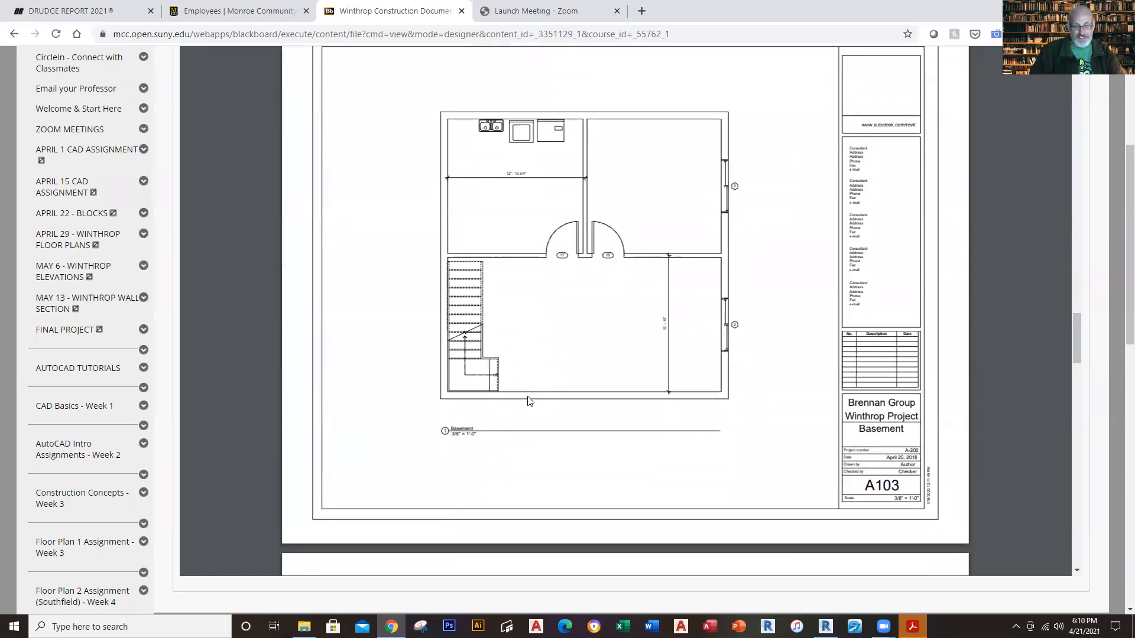
scroll(528, 400, down, 4)
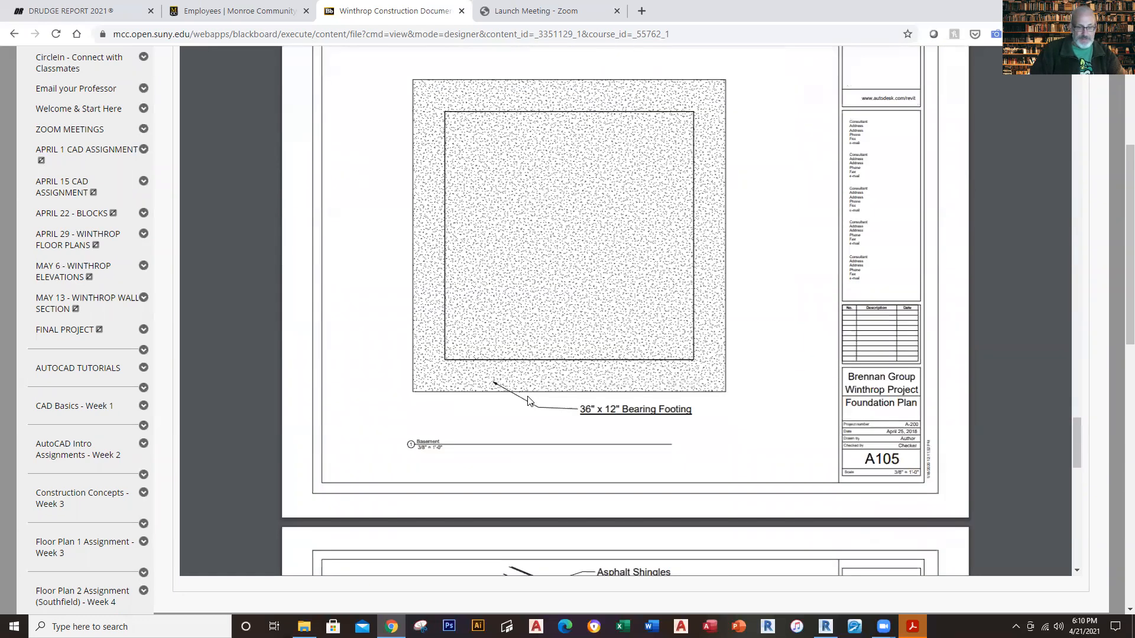
scroll(529, 401, down, 6)
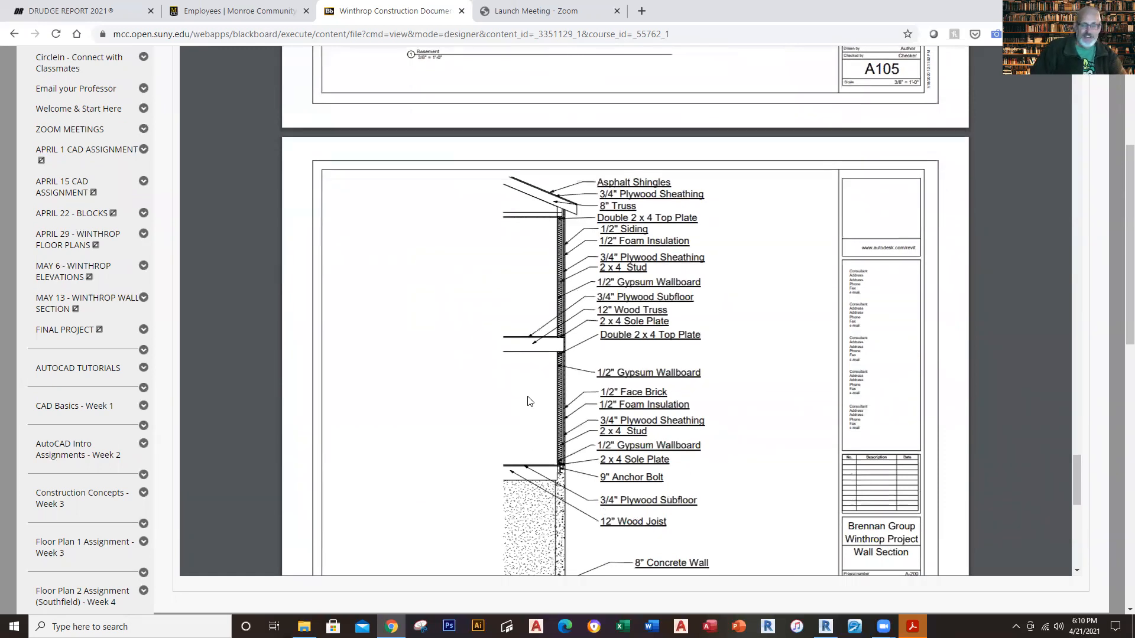
scroll(529, 401, down, 8)
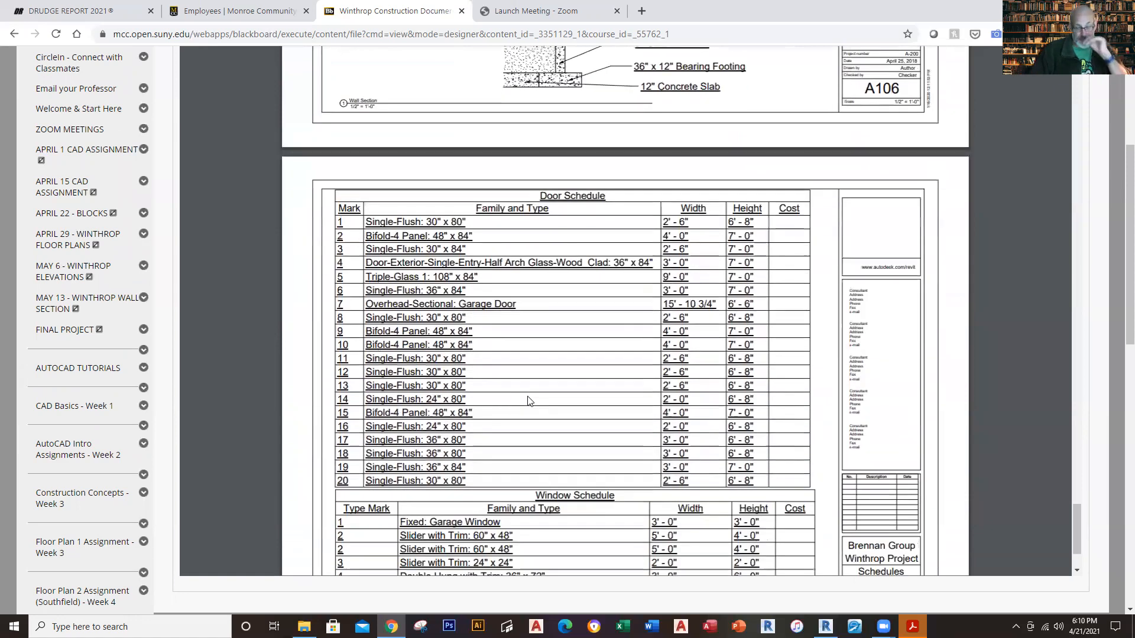
scroll(530, 401, down, 2)
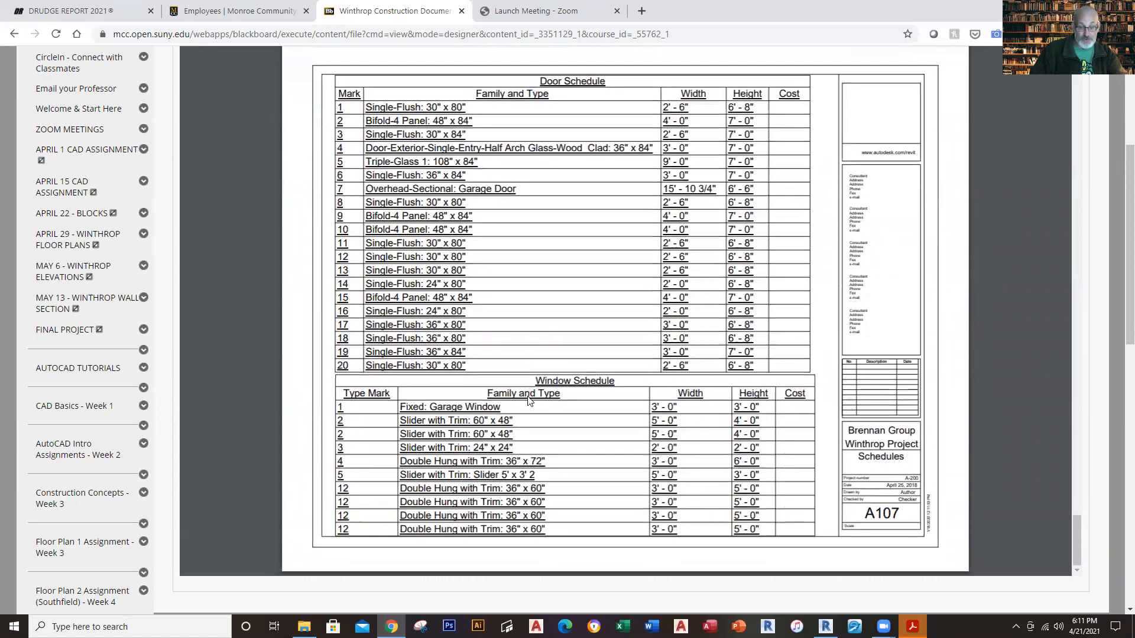
Step: Return through the drawing set to the Winthrop Project cover sheet
scroll(529, 401, up, 20)
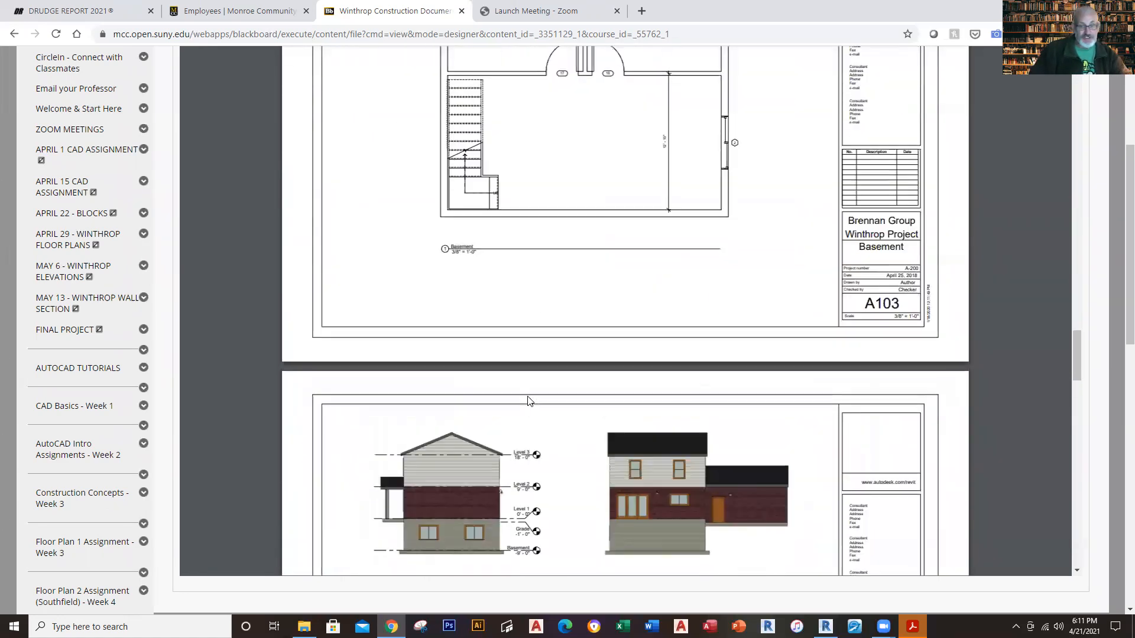
scroll(529, 401, up, 20)
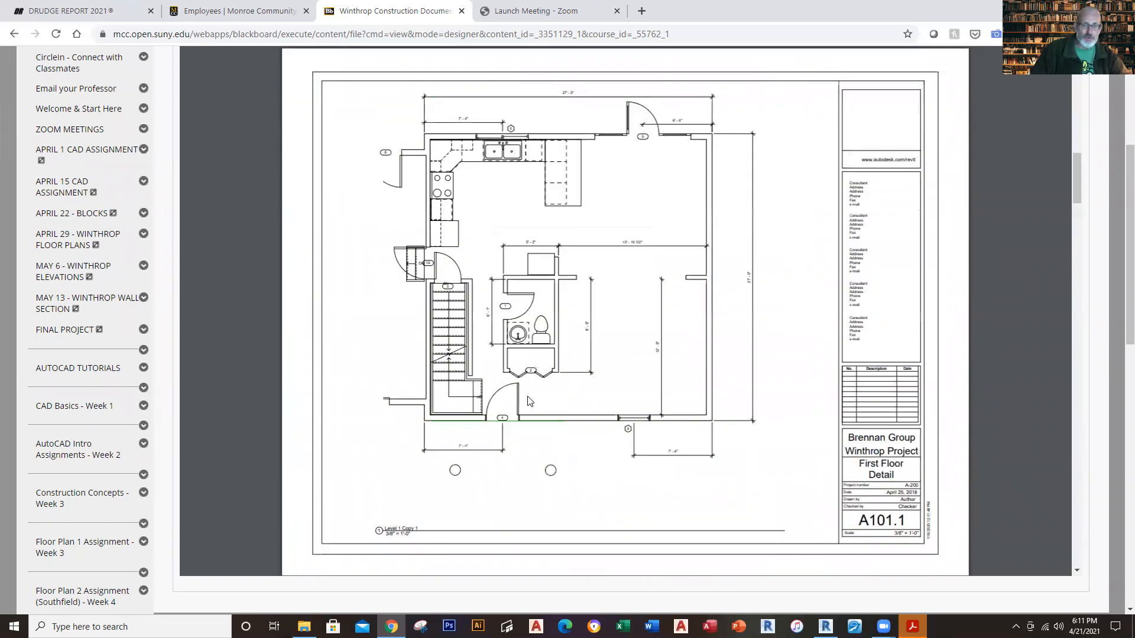
scroll(529, 401, up, 10)
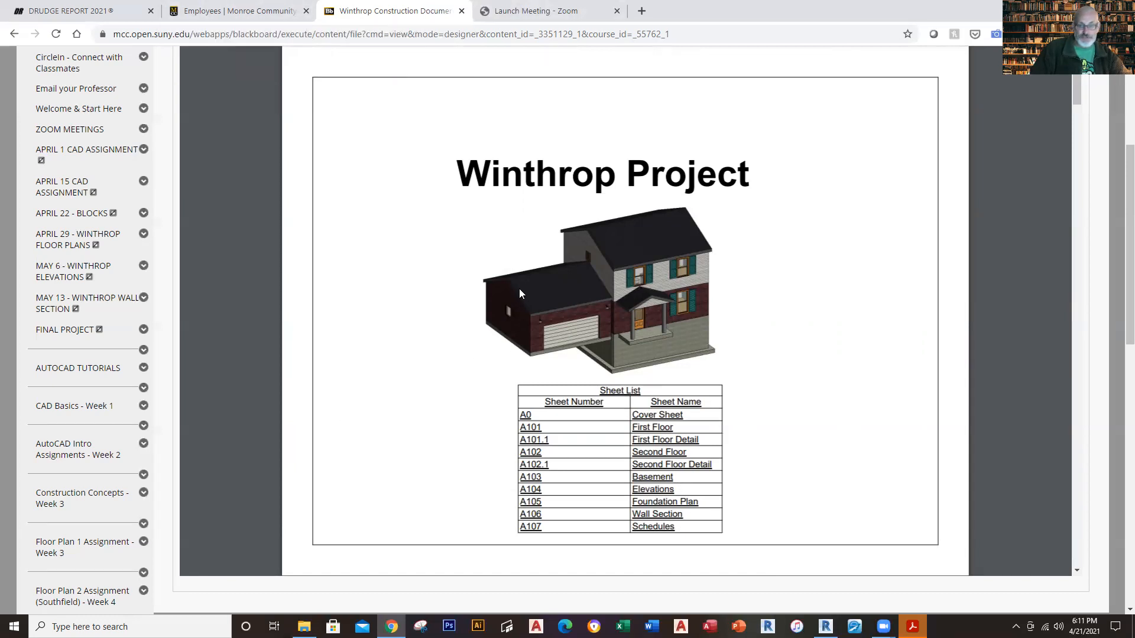
scroll(490, 334, down, 4)
scroll(516, 325, up, 4)
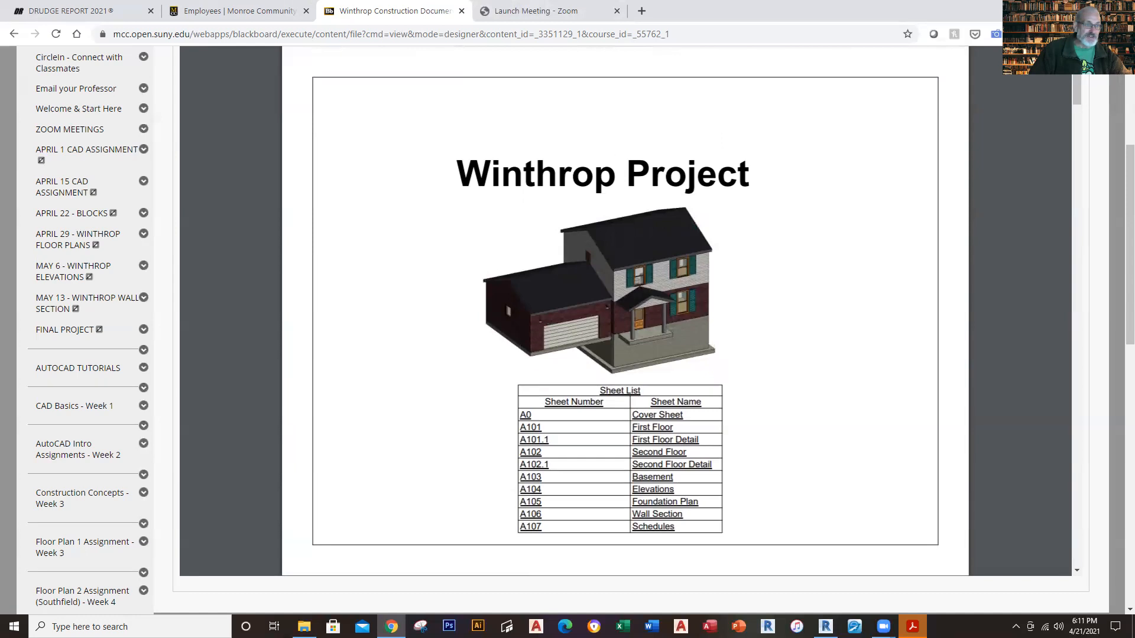
Step: Go back to the Winthrop Project content page and download the attached file WINTHROP HOUSE TEMPLATE - 2020.rte
click(15, 36)
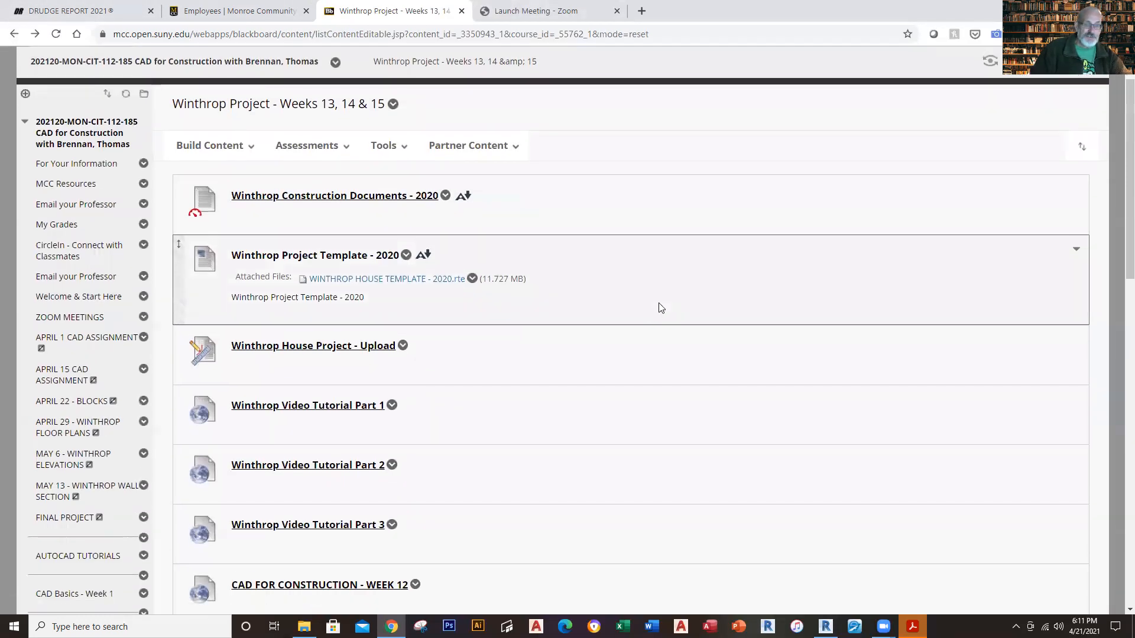
scroll(660, 308, down, 1)
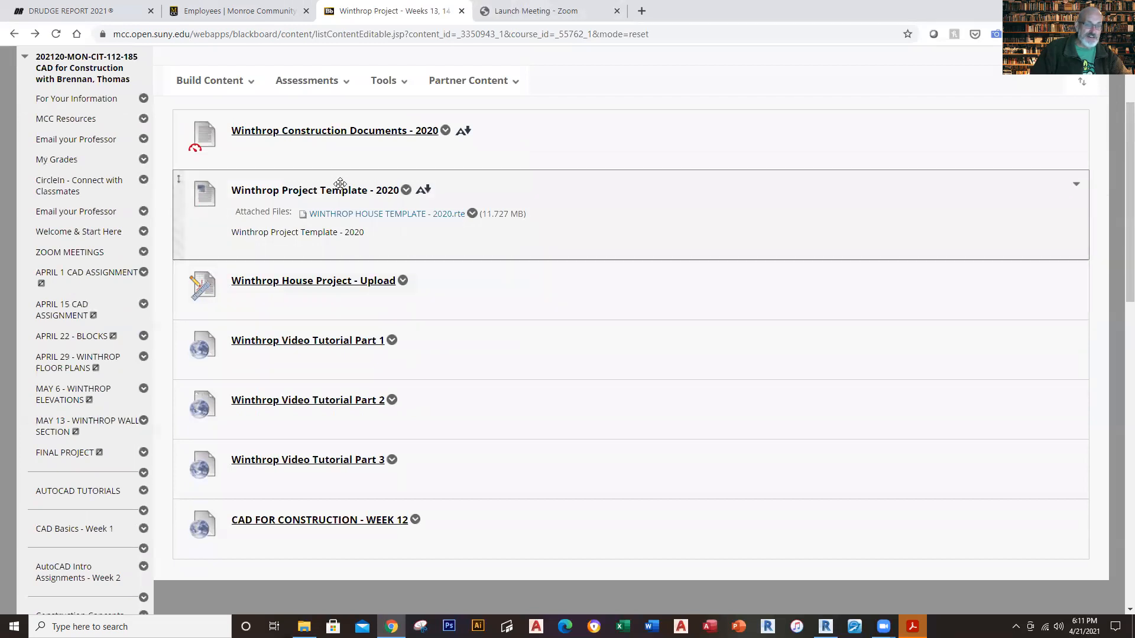
click(404, 218)
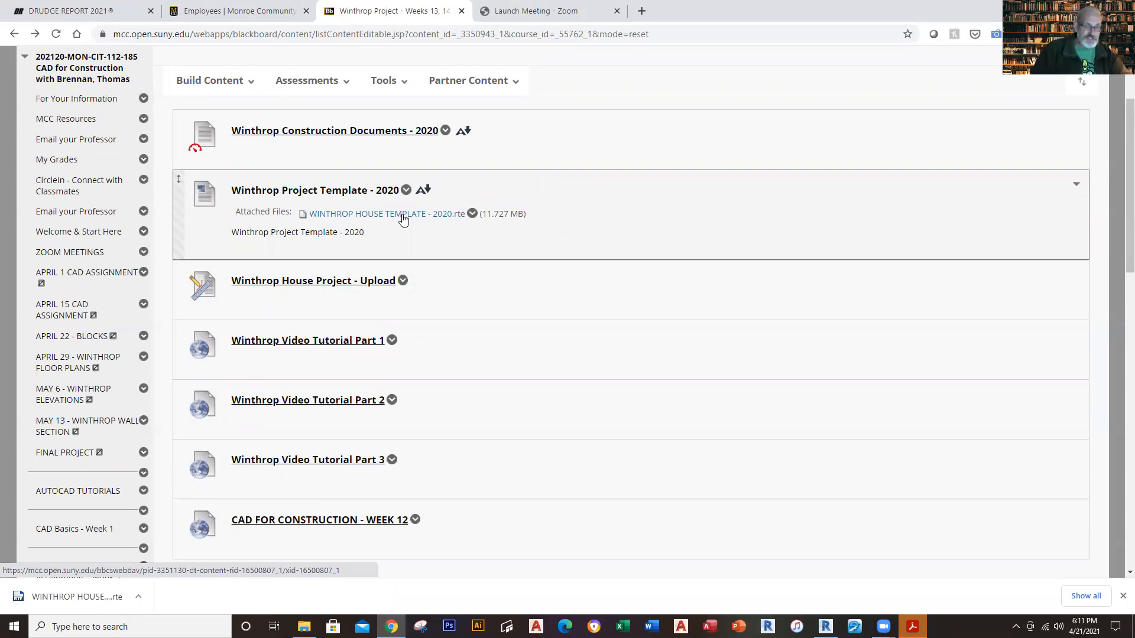
Step: Look over the remaining Winthrop Project items and switch to Revit with the Winthrop House - Phase 10 model in its 3D view
scroll(449, 295, down, 1)
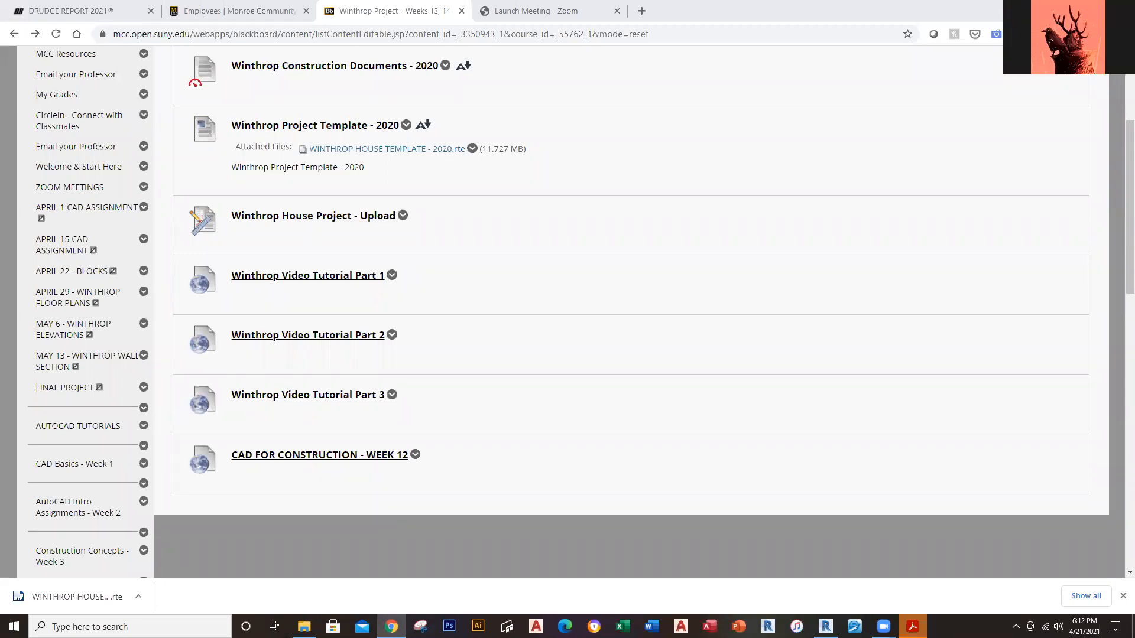
scroll(407, 75, up, 1)
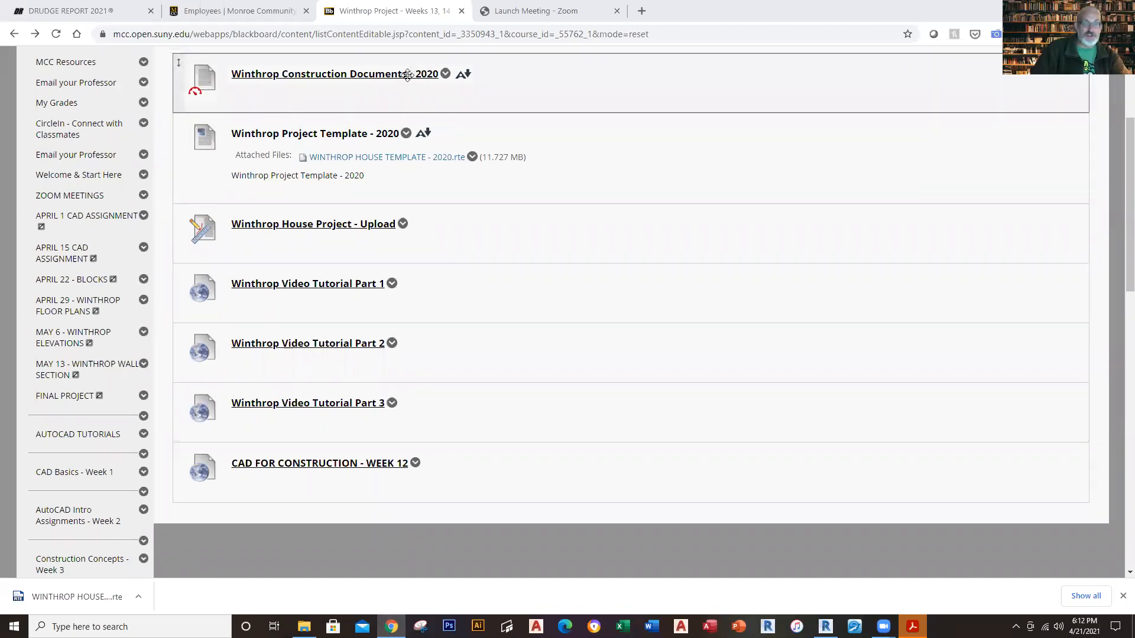
scroll(407, 75, up, 2)
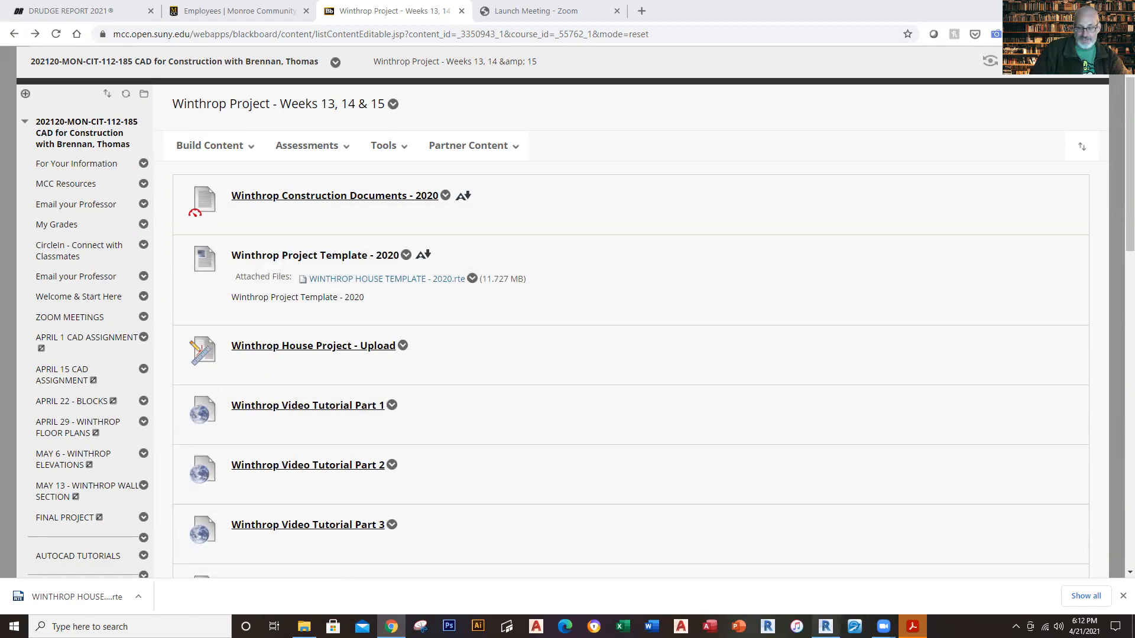
click(857, 549)
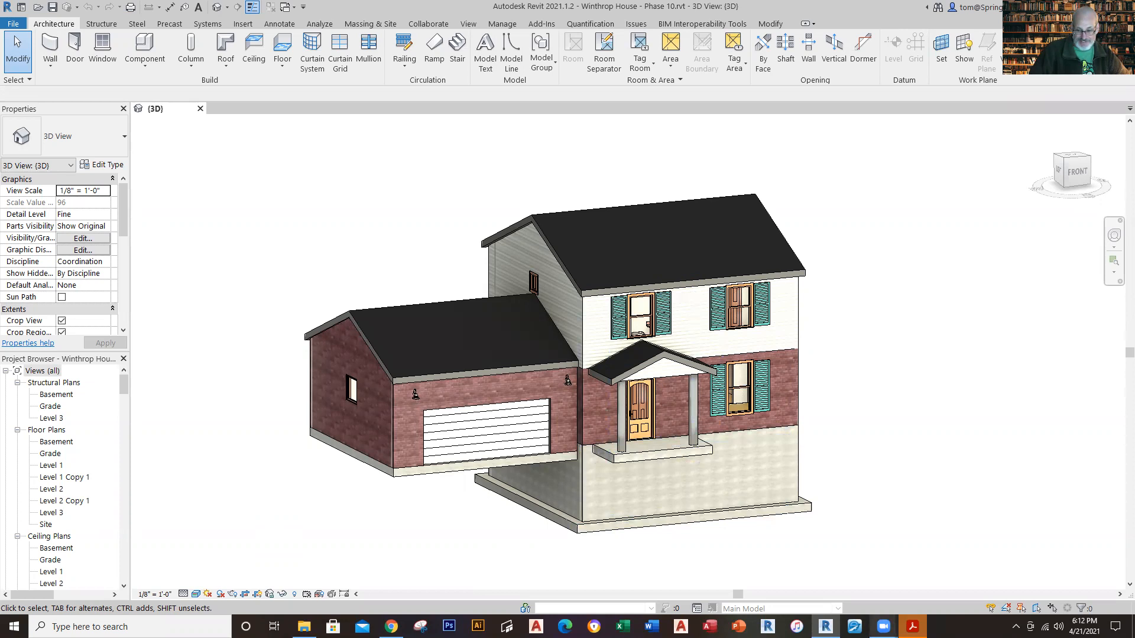
Step: Look over the front of the house in 3D, then open the East building elevation and examine its levels
mouse_move(884, 627)
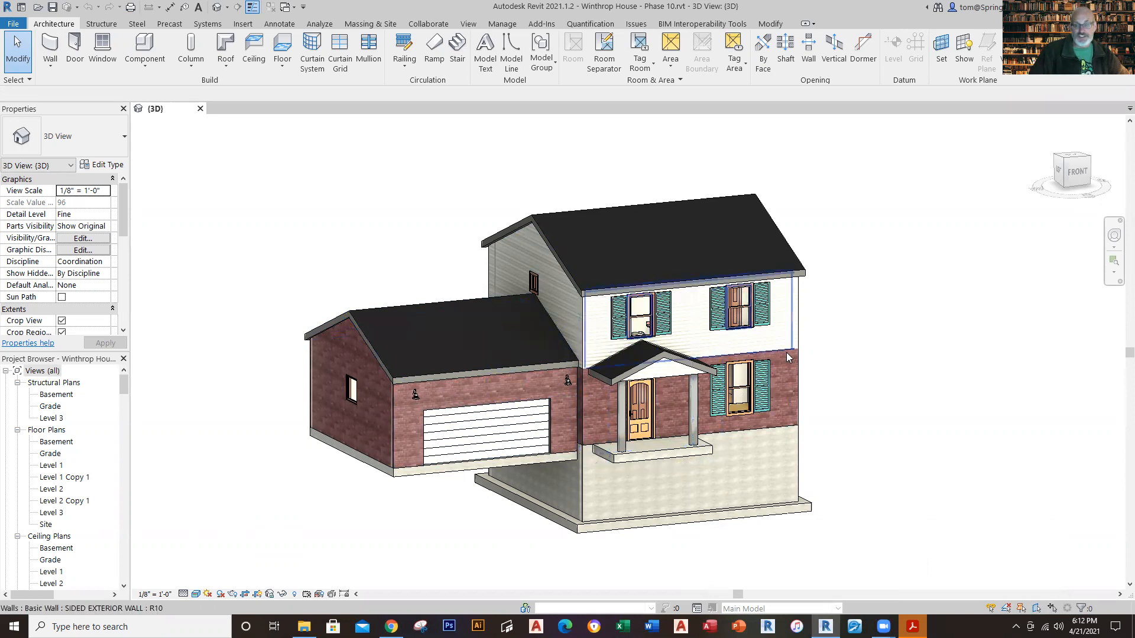
scroll(821, 367, up, 1)
shift+middle_drag(851, 349, 880, 358)
scroll(840, 366, up, 2)
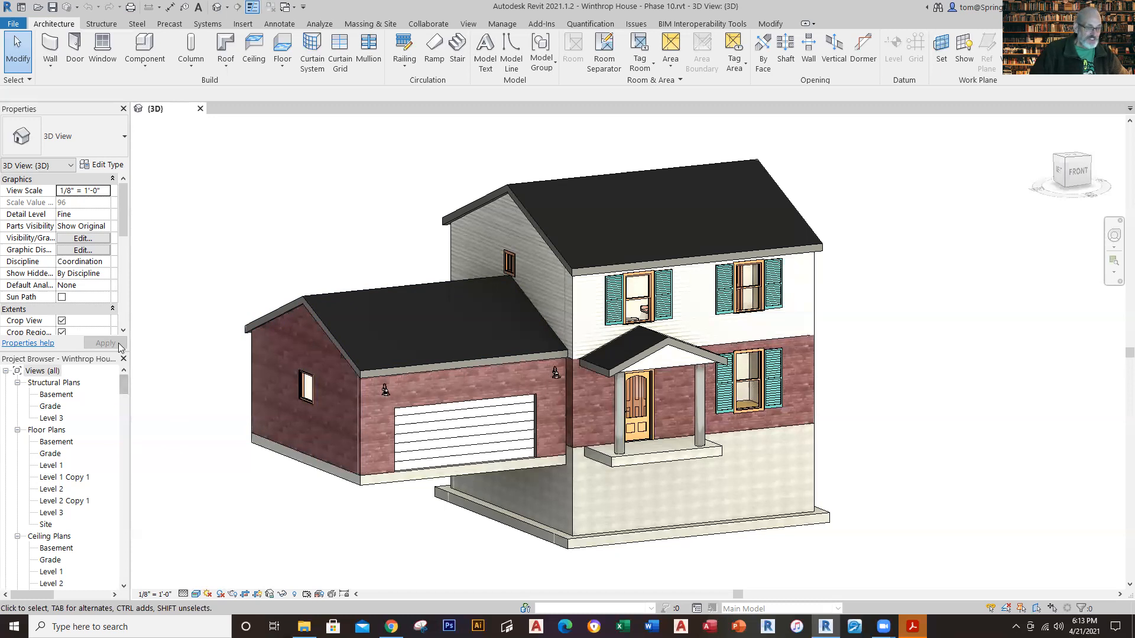
drag(122, 381, 131, 442)
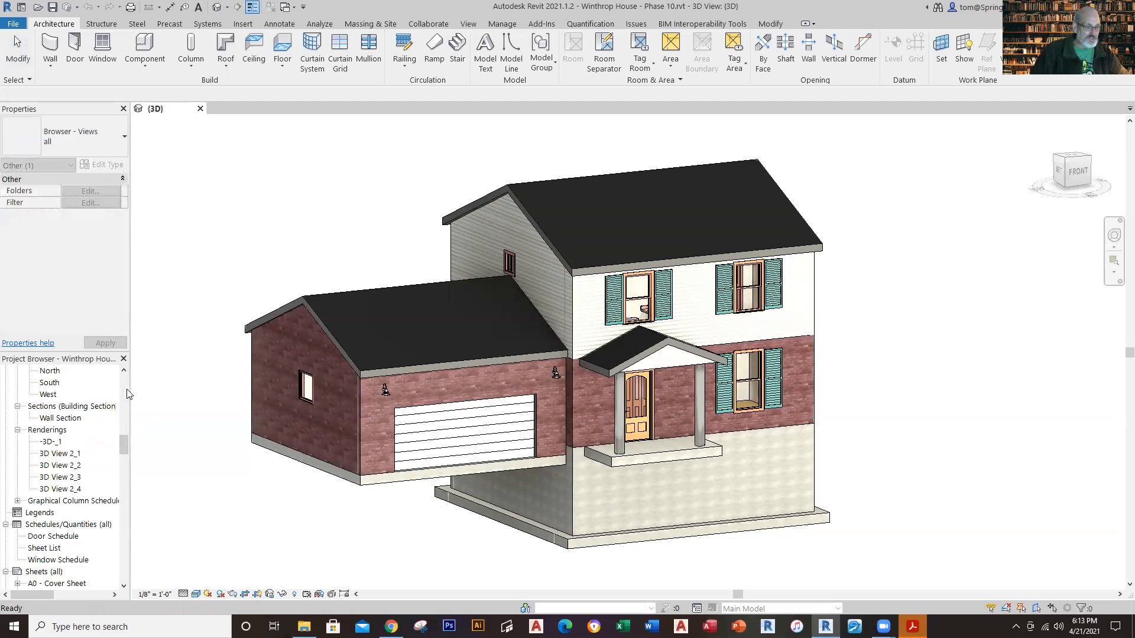
scroll(62, 396, up, 1)
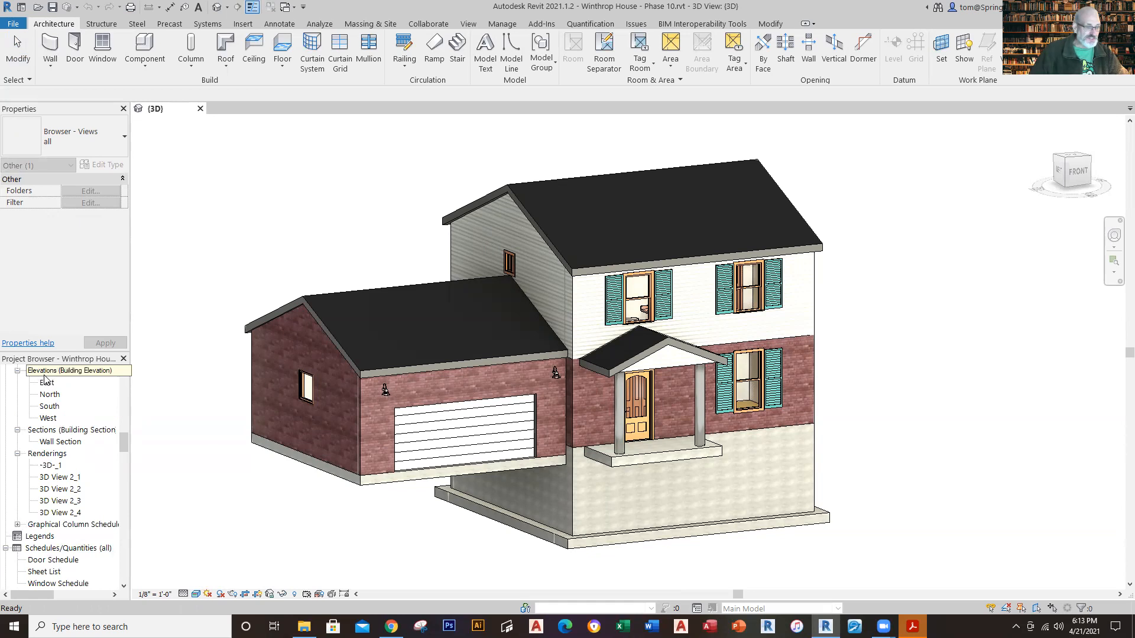
click(51, 384)
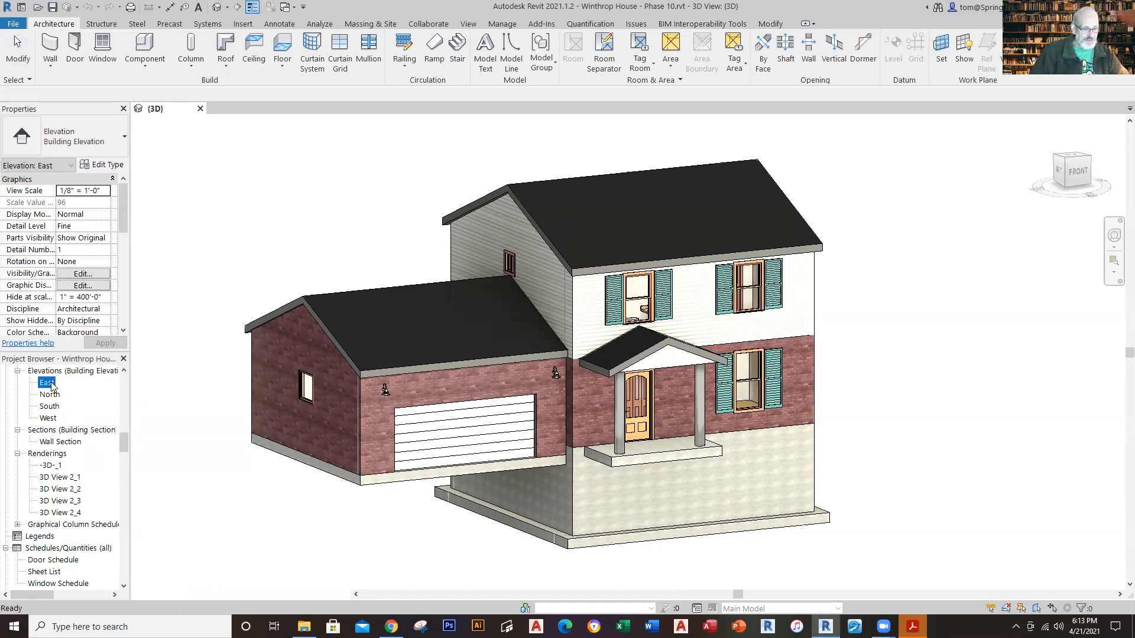
double_click(51, 385)
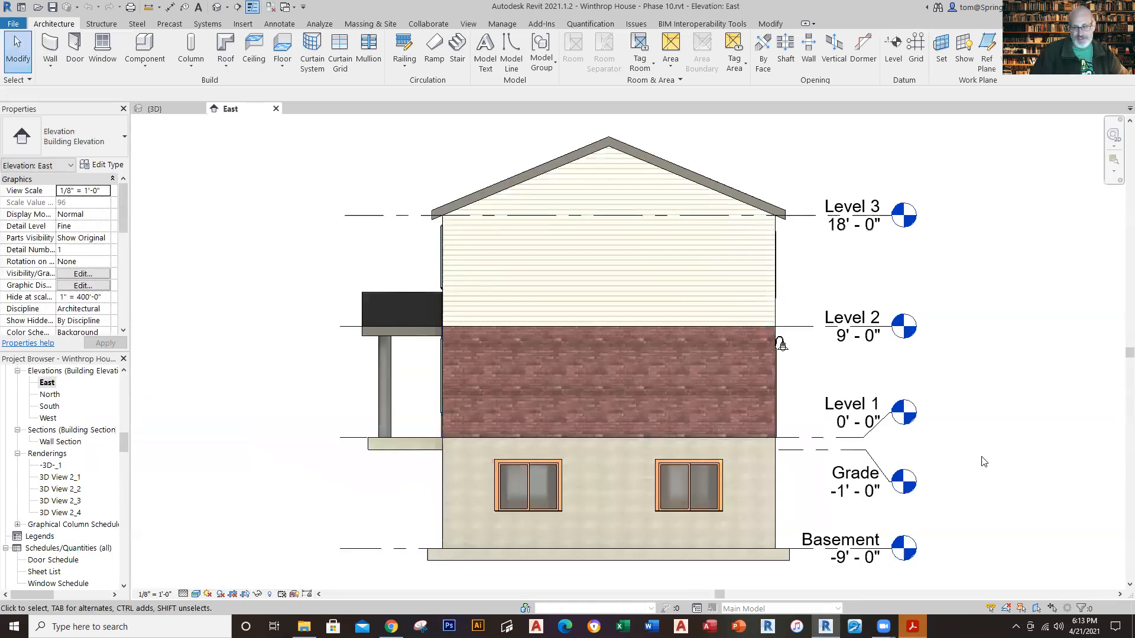
middle_drag(1058, 528, 1059, 514)
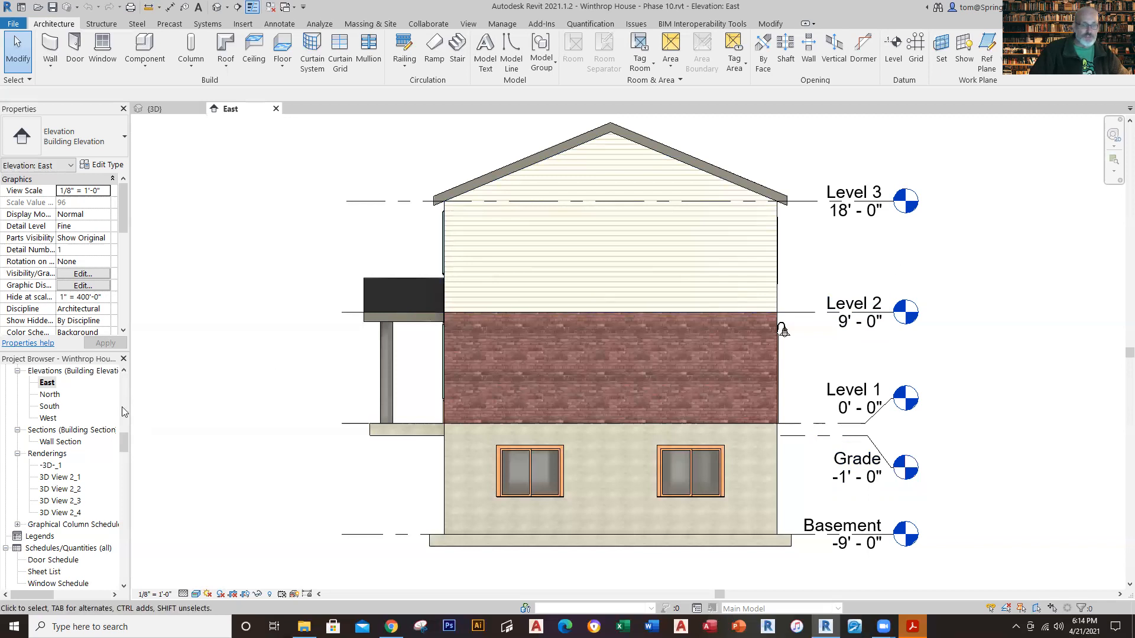
Step: Open the North, South and West building elevations of the house
double_click(55, 397)
click(52, 410)
double_click(52, 409)
double_click(52, 418)
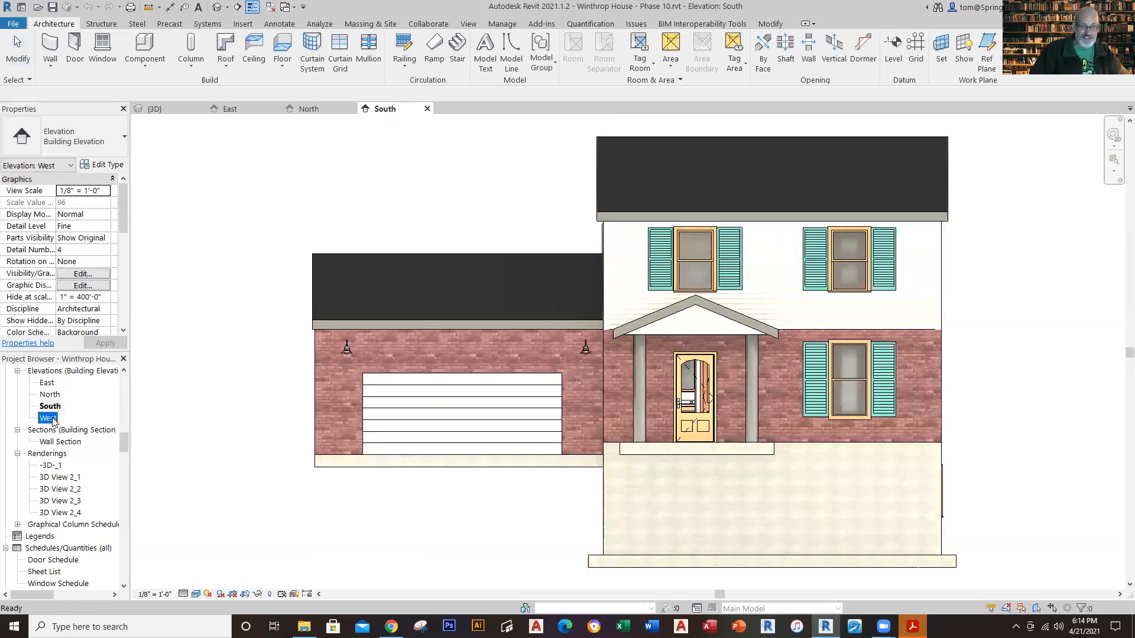
Step: Go back through the East, North and South elevations to compare the sides of the house
double_click(50, 384)
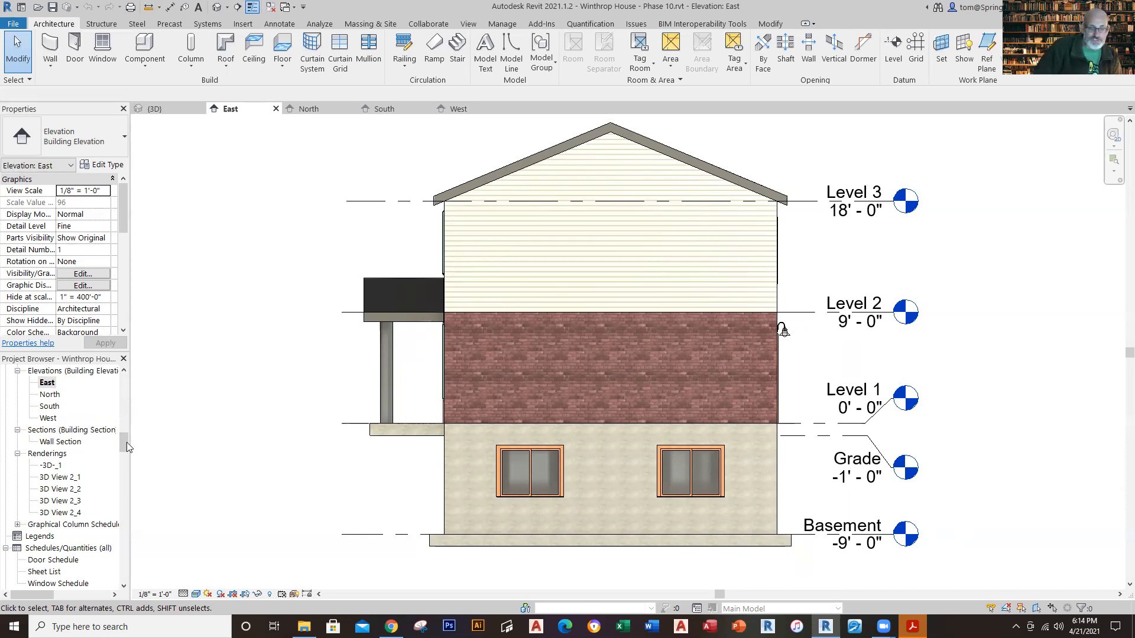
double_click(49, 395)
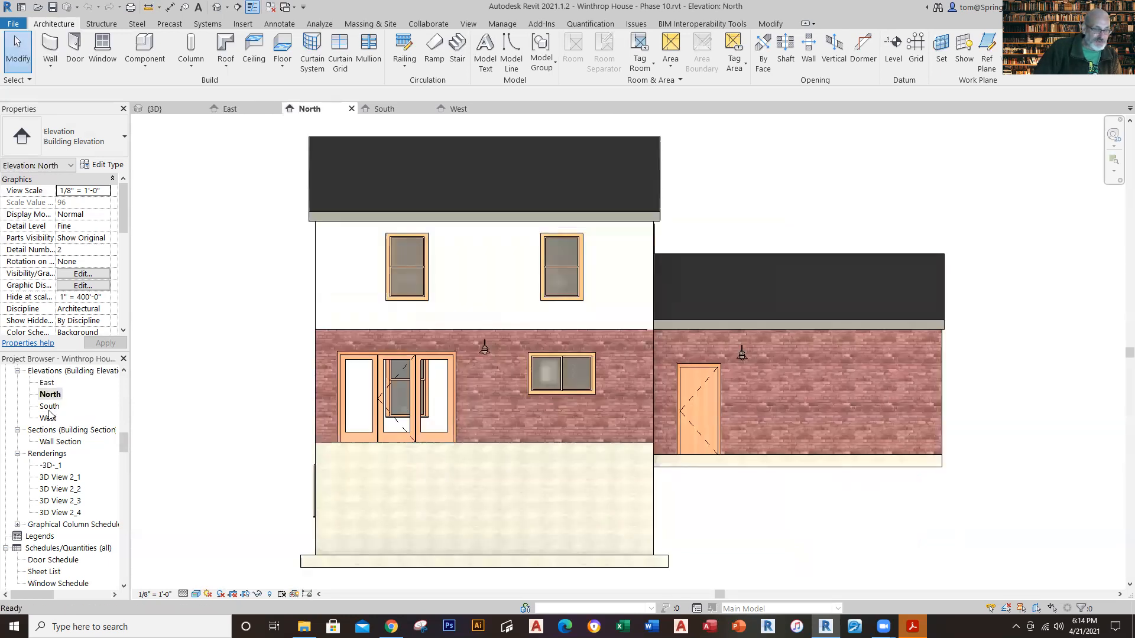
double_click(50, 407)
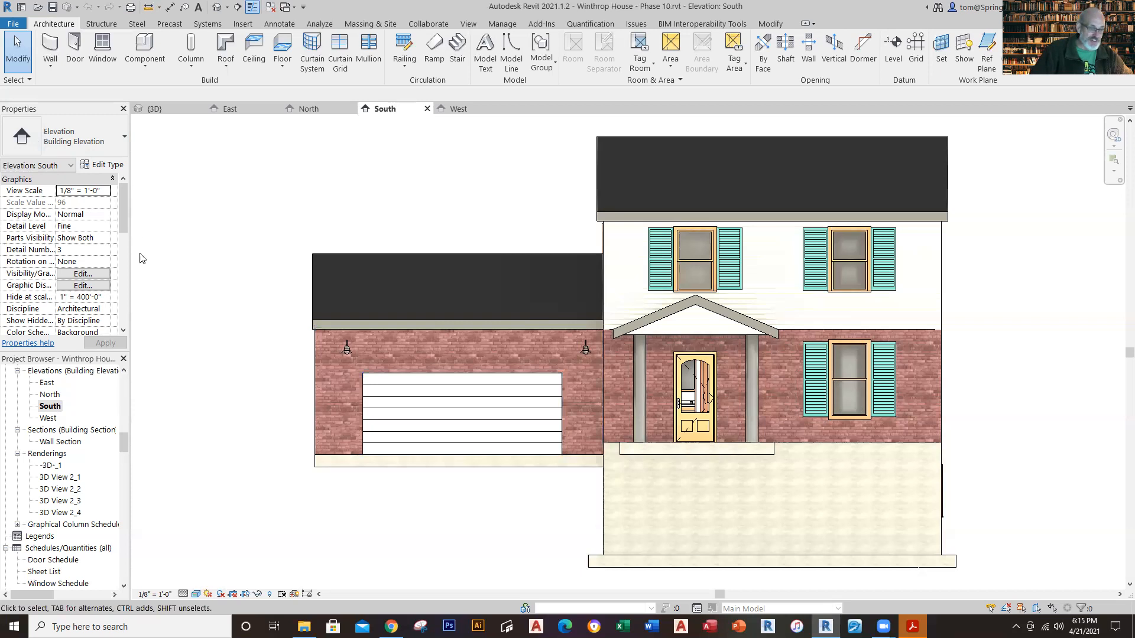
Step: Open the Level 1 floor plan and examine the kitchen area with its cabinets, doors and dimensions
drag(125, 445, 122, 391)
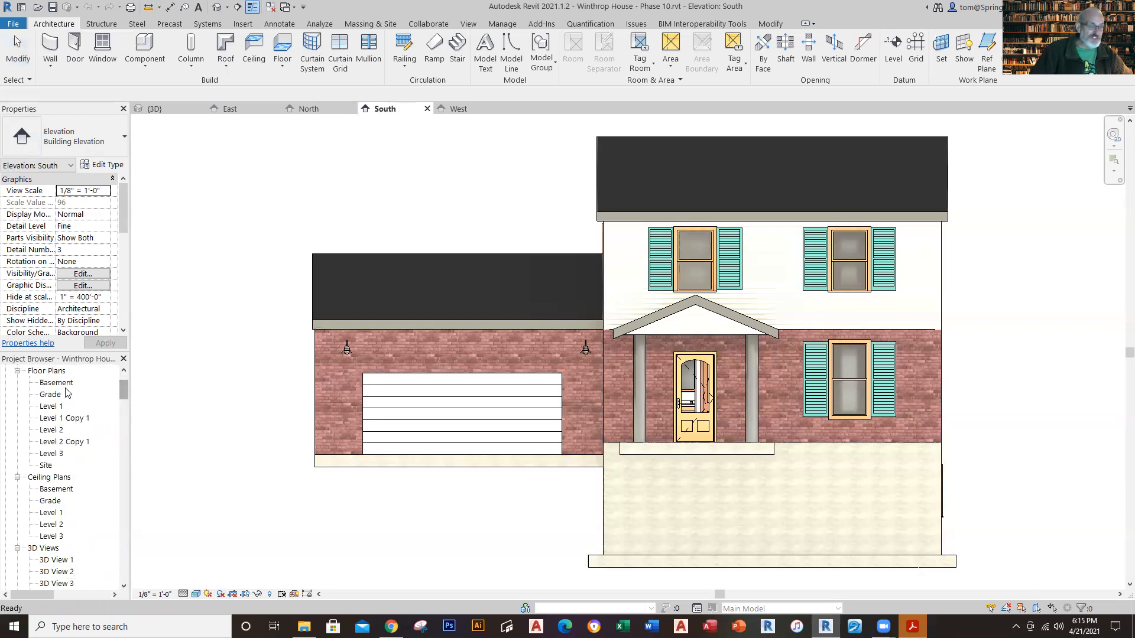
click(51, 407)
double_click(49, 408)
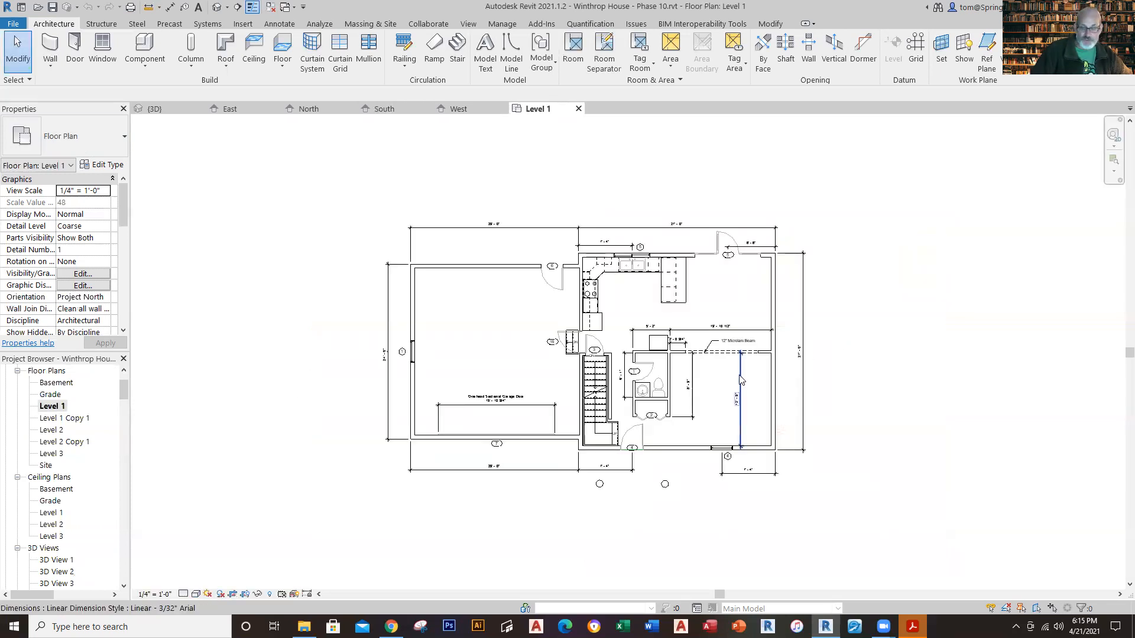
scroll(650, 340, up, 2)
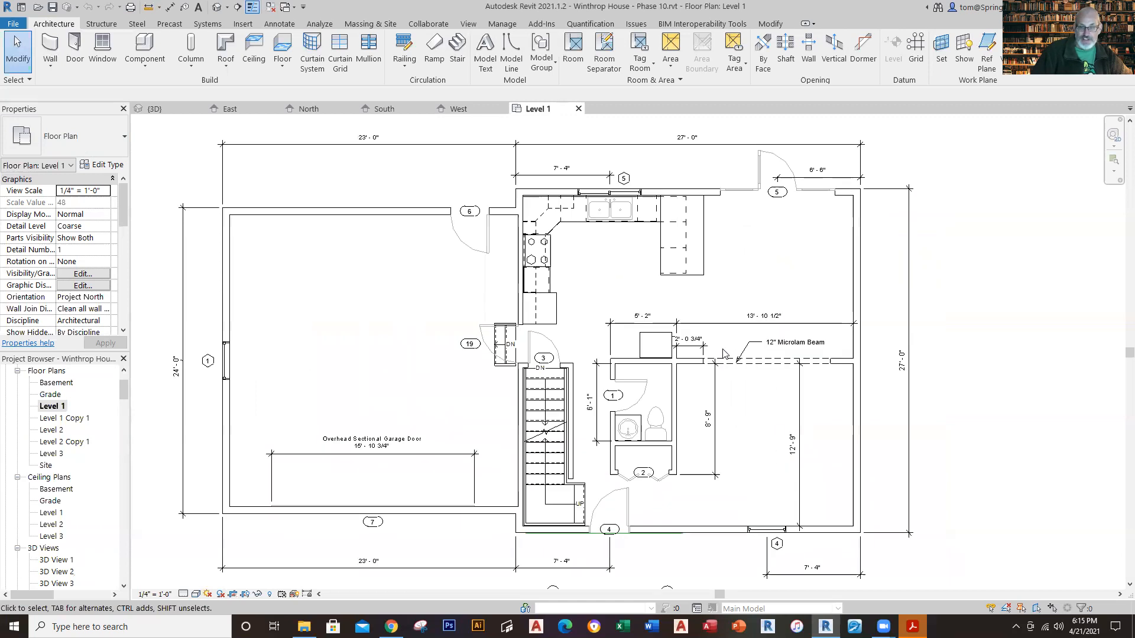
scroll(704, 176, up, 1)
scroll(703, 173, up, 2)
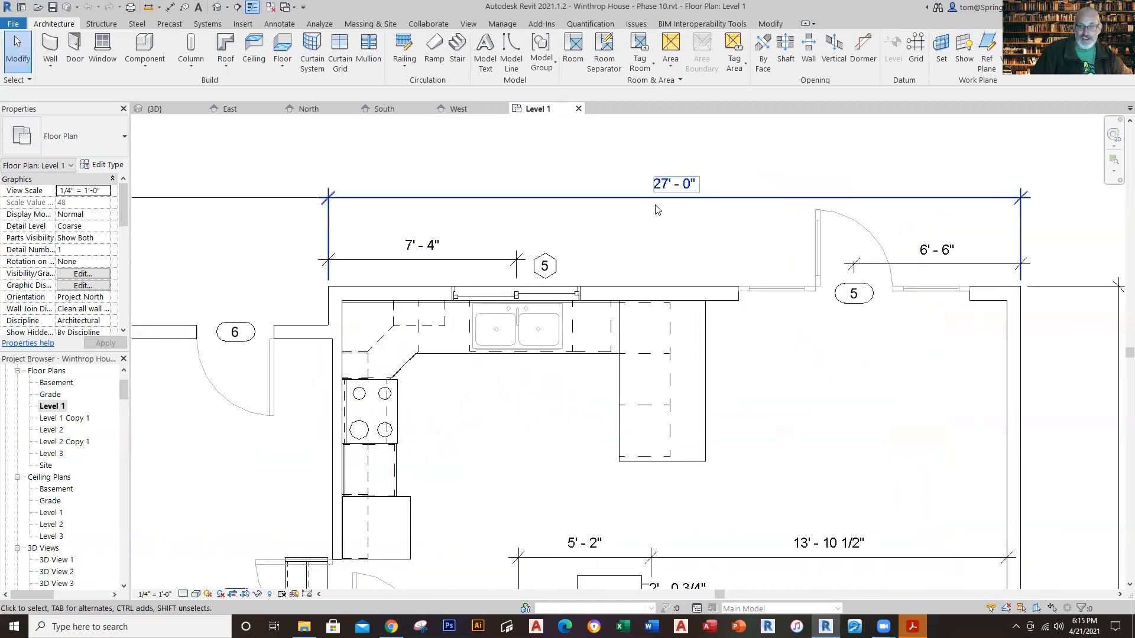
scroll(663, 186, down, 1)
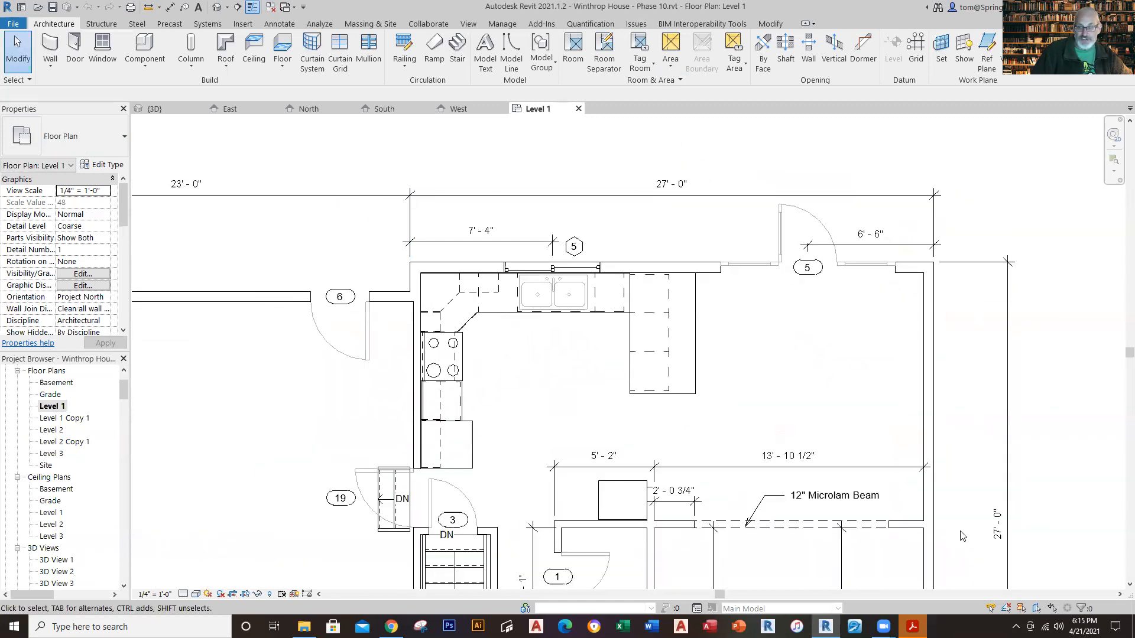
Step: Examine the garage, stairs, bathroom and living area on the Level 1 floor plan
middle_drag(966, 541, 958, 360)
scroll(985, 367, up, 5)
scroll(982, 372, down, 2)
scroll(981, 383, down, 3)
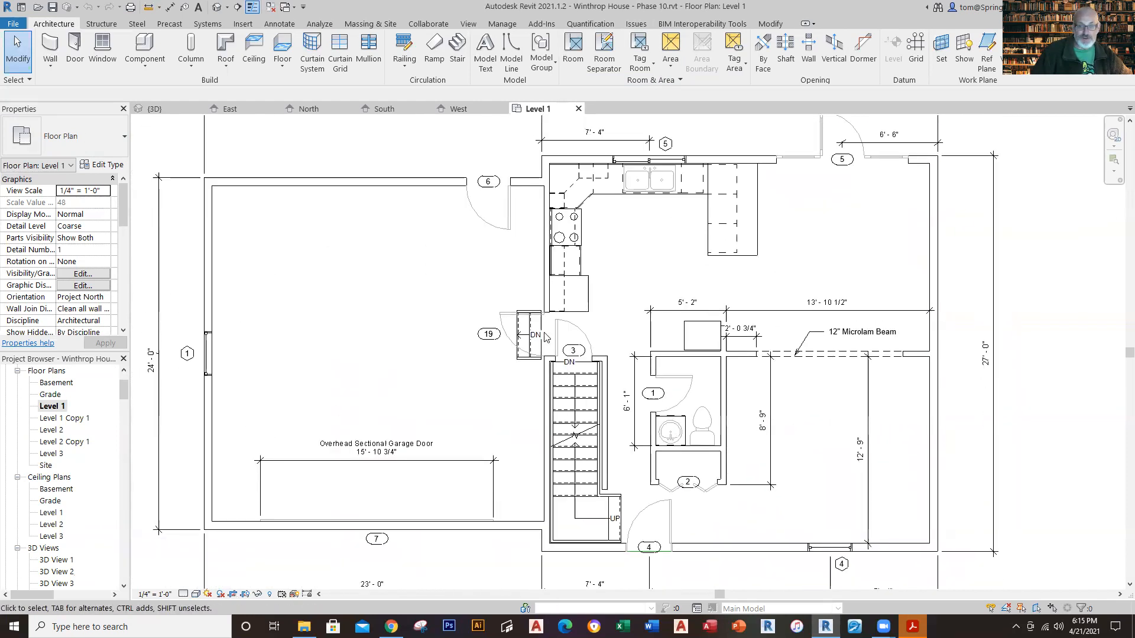
middle_drag(423, 265, 559, 314)
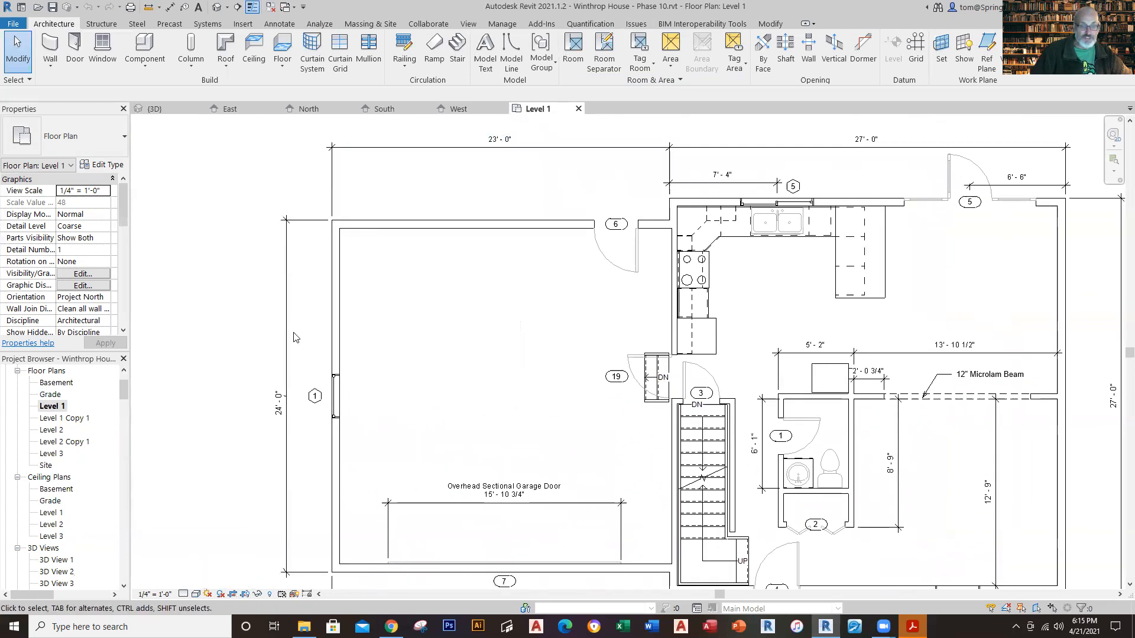
middle_drag(560, 331, 465, 267)
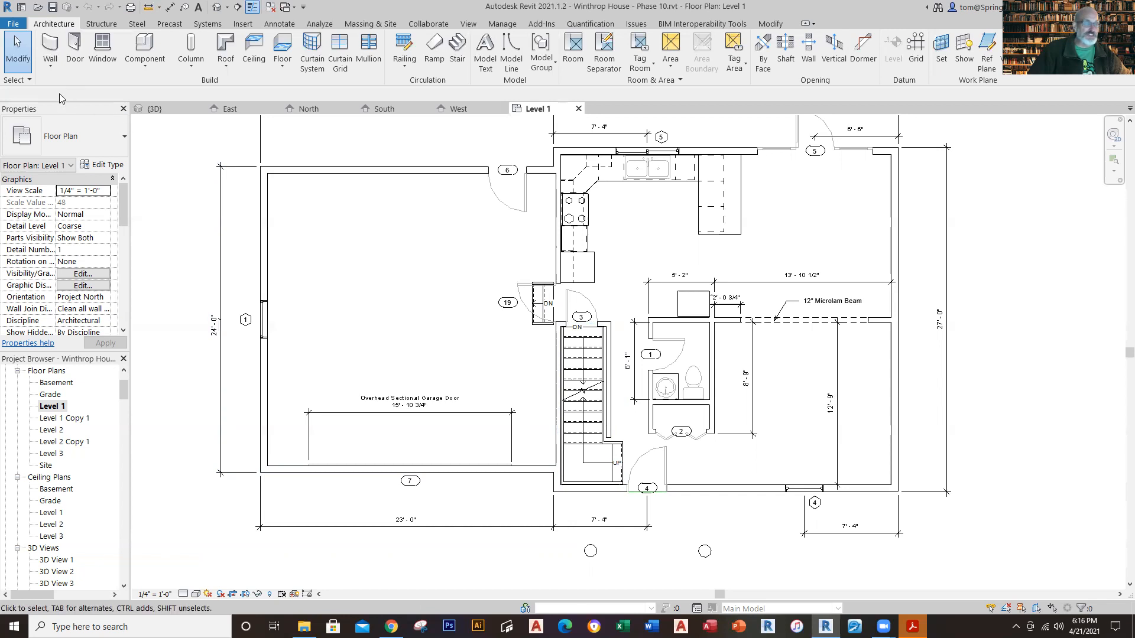
Step: Return to the home screen and start creating a new model project
click(22, 7)
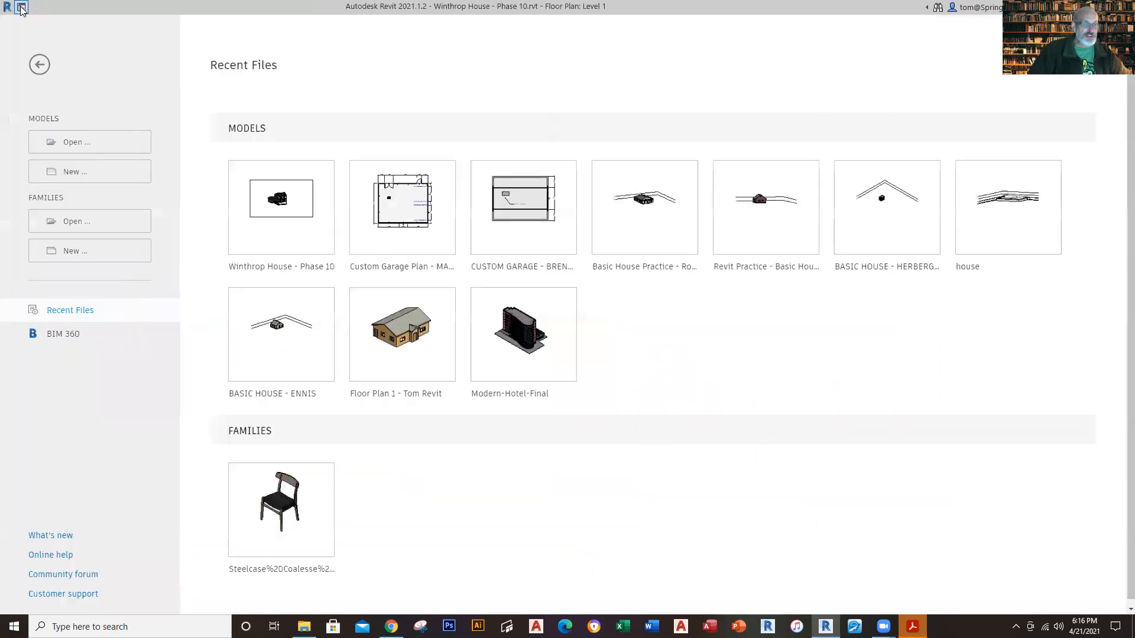
click(88, 173)
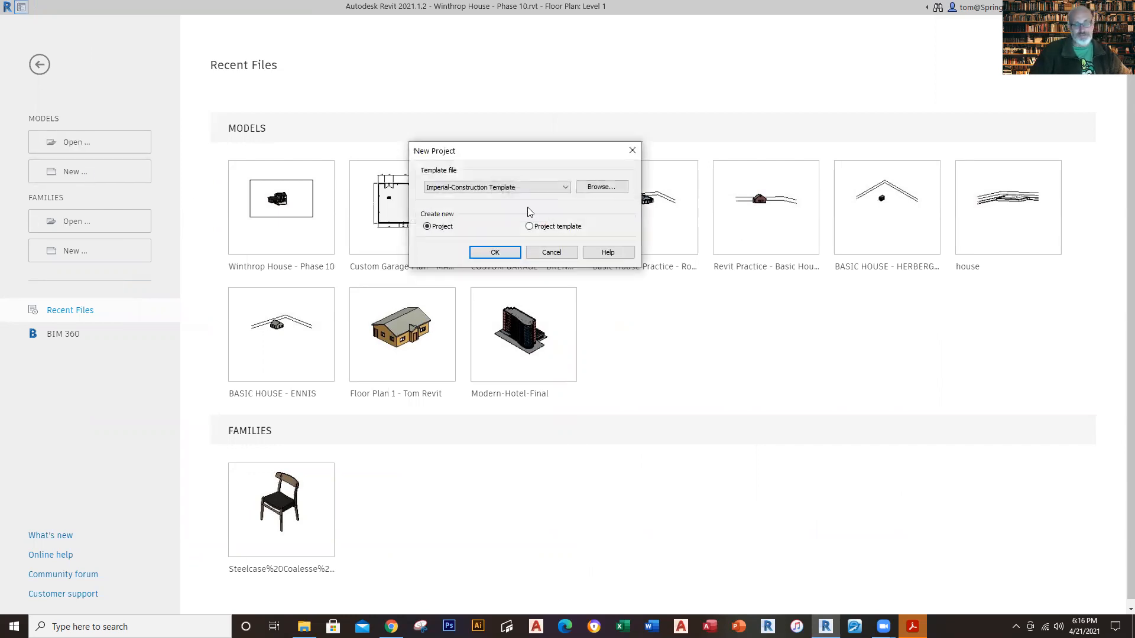
Step: Try to locate the Winthrop House template file in the Downloads folder on the C: drive
click(601, 187)
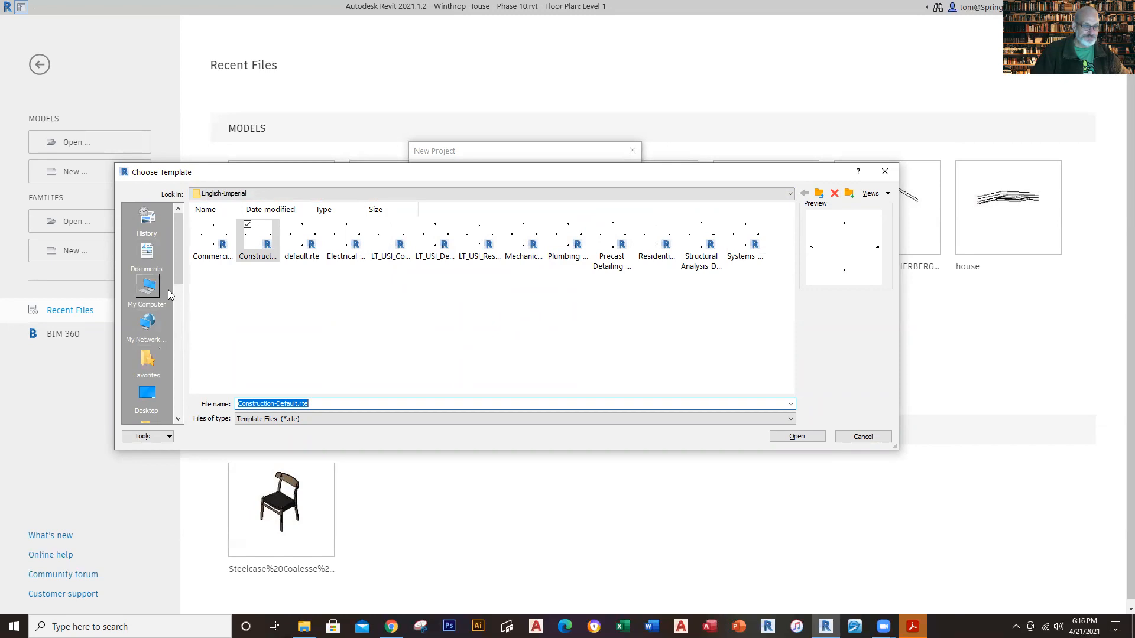
drag(180, 271, 184, 281)
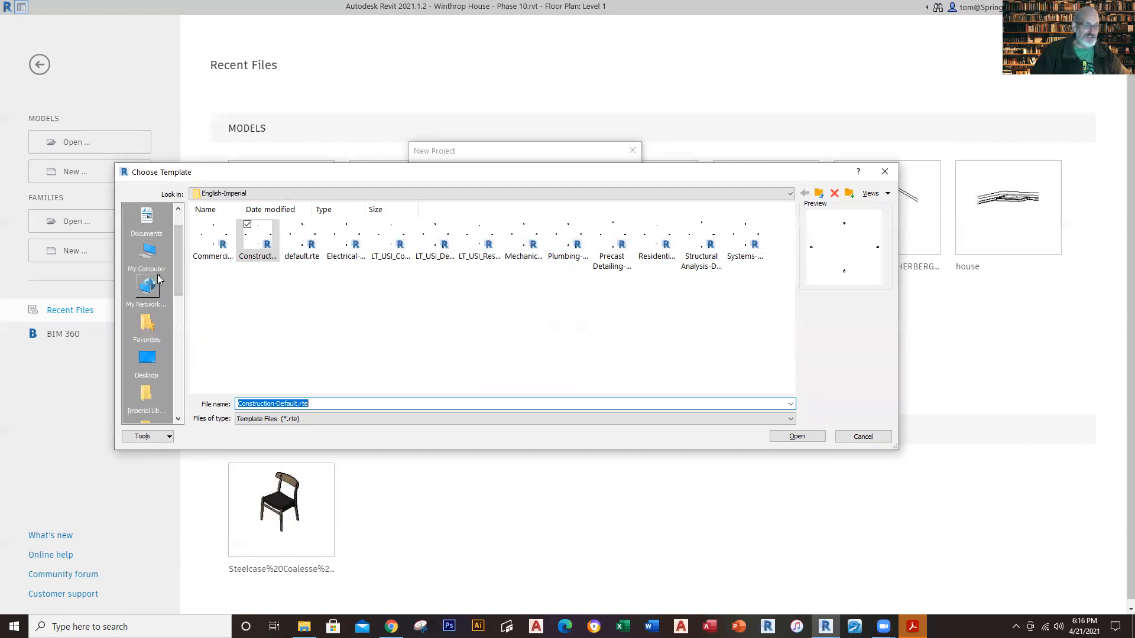
click(148, 290)
click(155, 258)
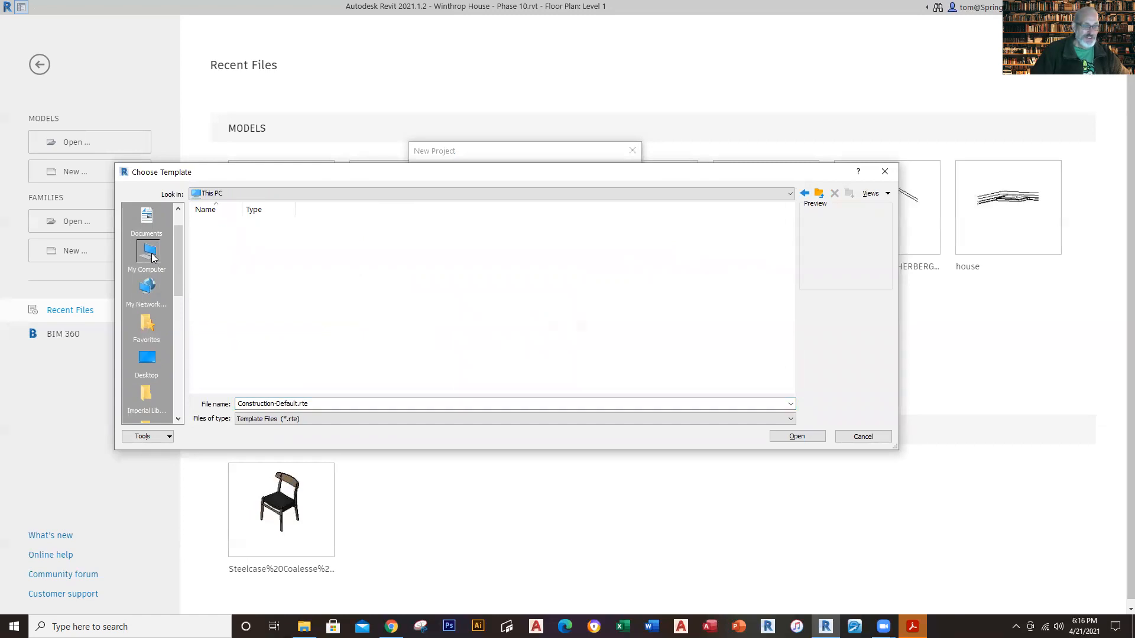
scroll(420, 305, down, 1)
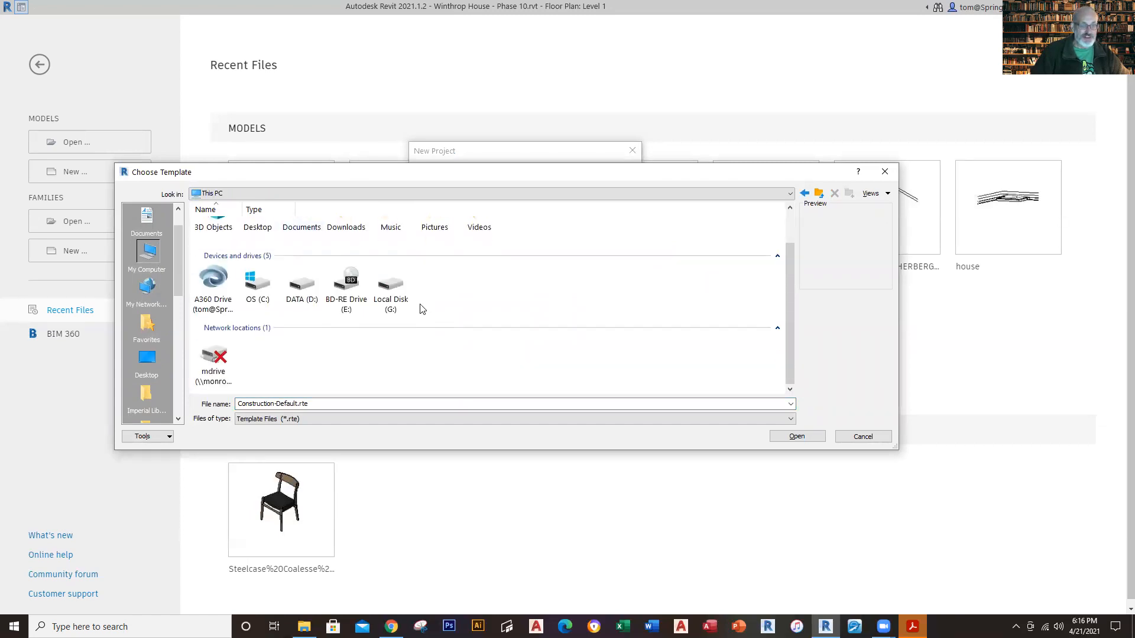
double_click(257, 285)
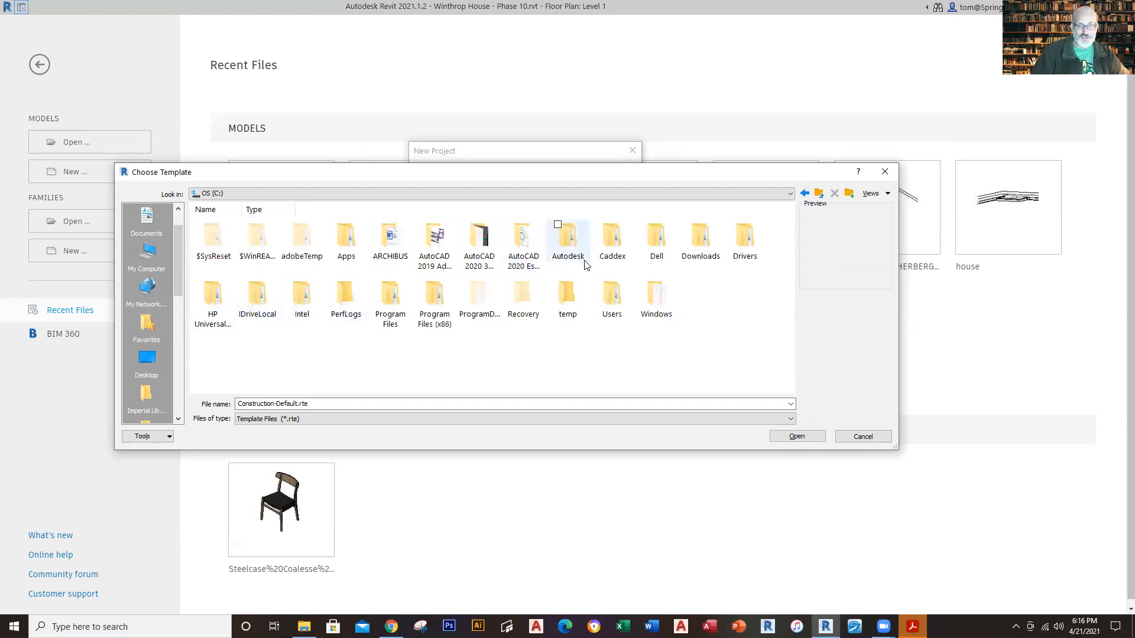
click(708, 262)
double_click(708, 263)
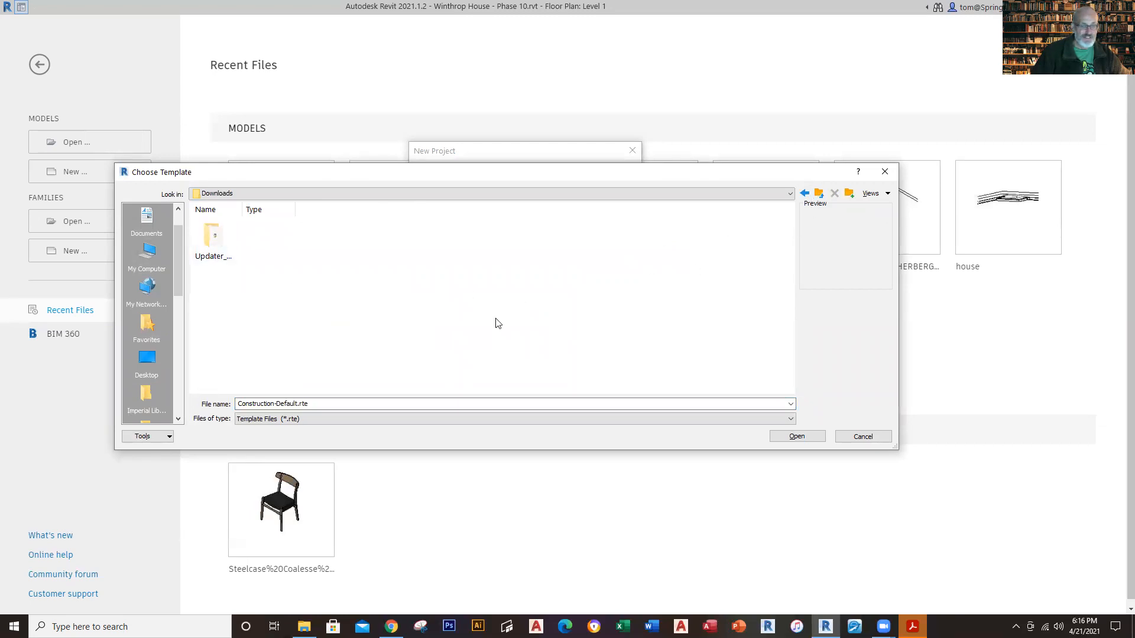
click(208, 251)
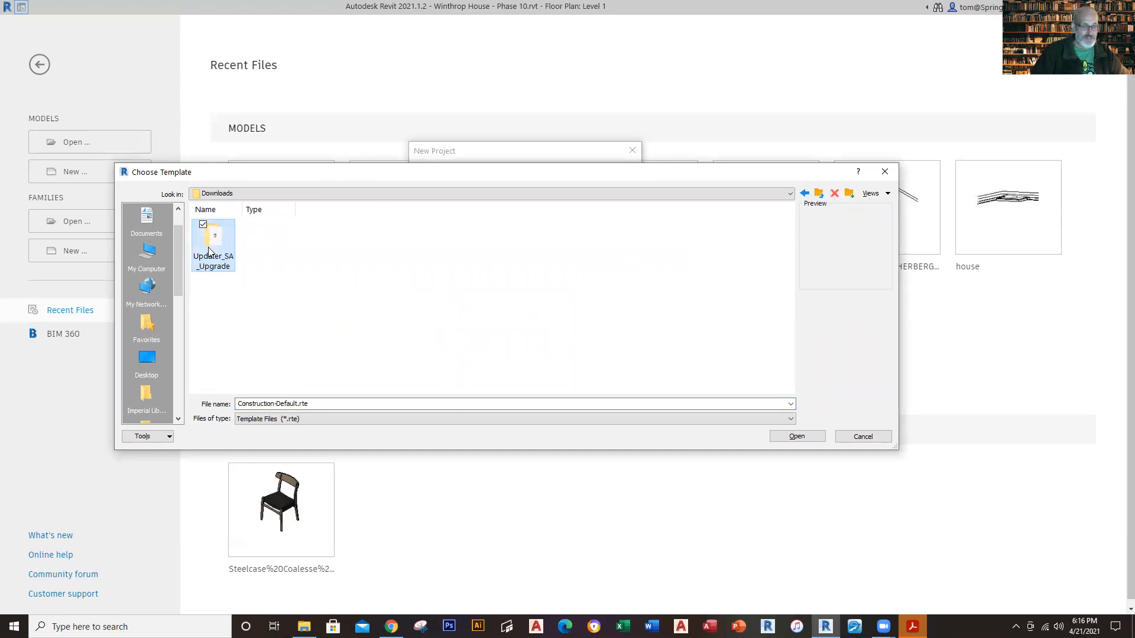
click(452, 279)
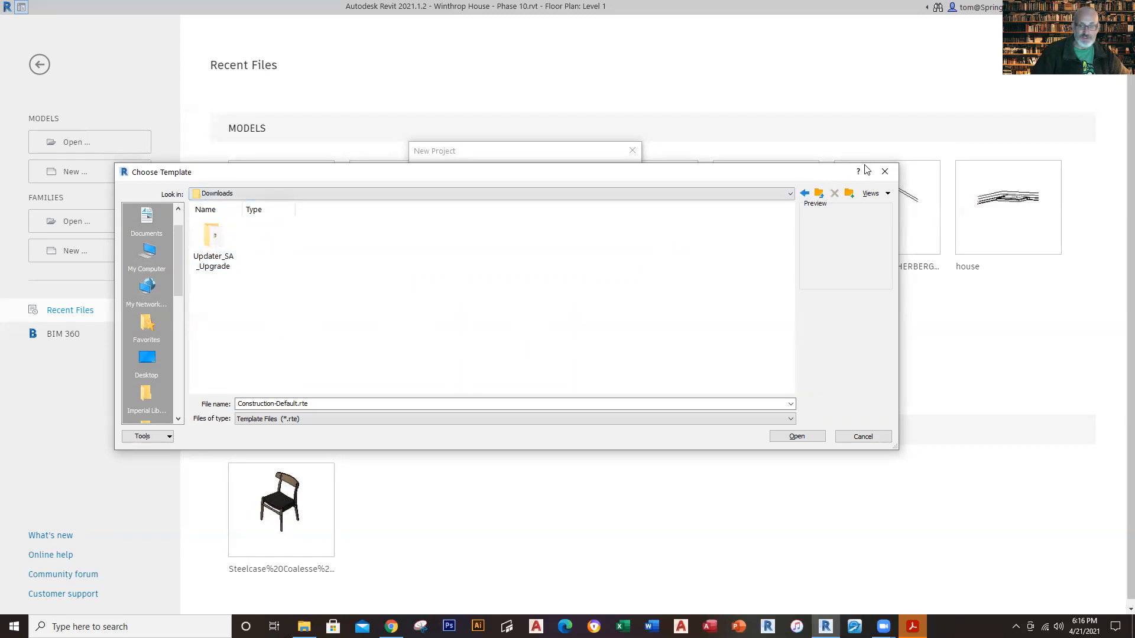
click(885, 172)
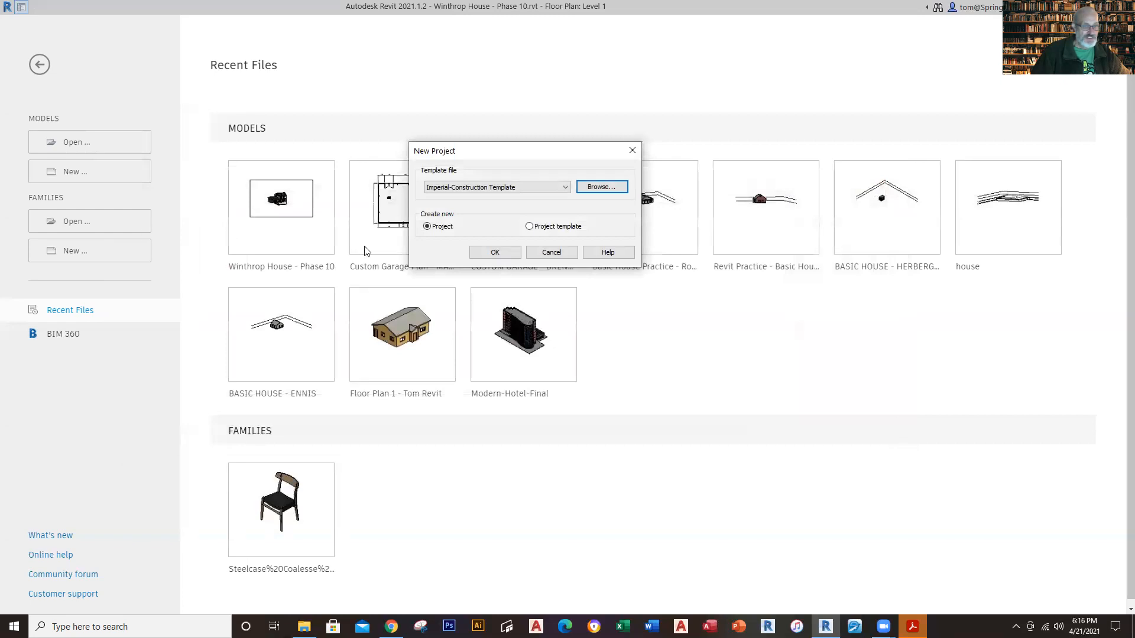
Step: Try to find the Winthrop House template on the Desktop and among the recently used file names
click(595, 188)
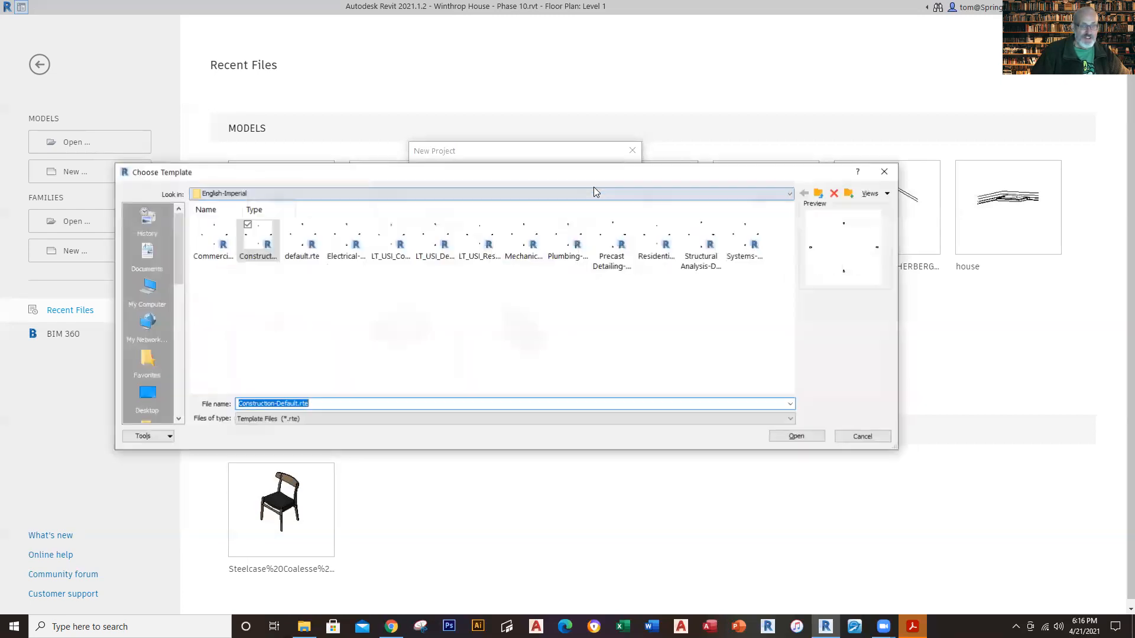
click(147, 394)
scroll(685, 345, down, 1)
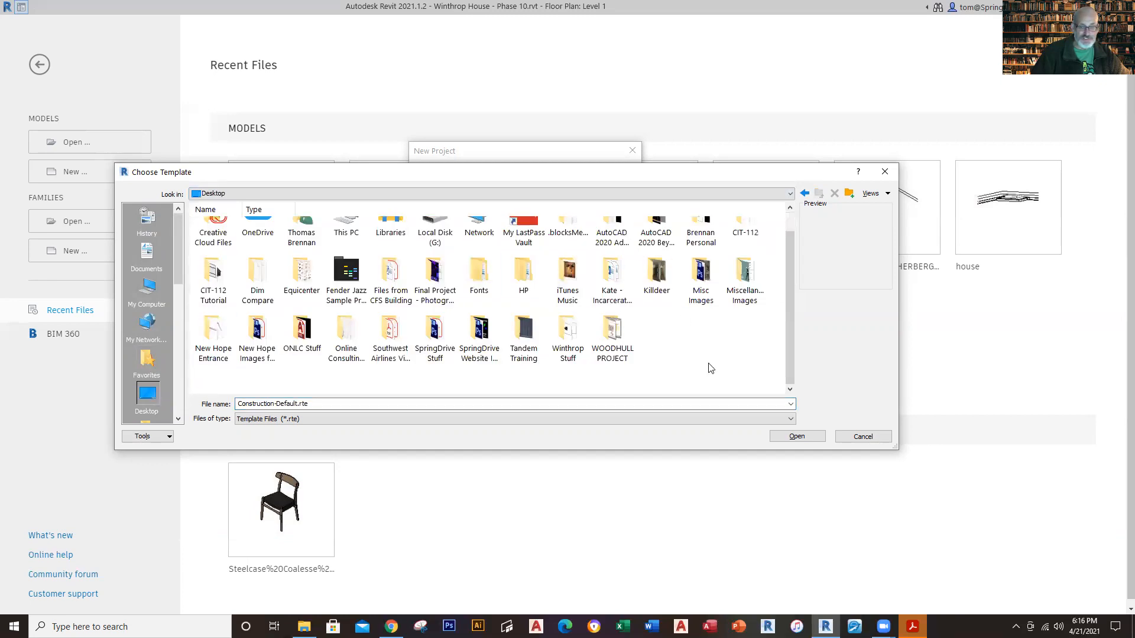
scroll(710, 368, up, 1)
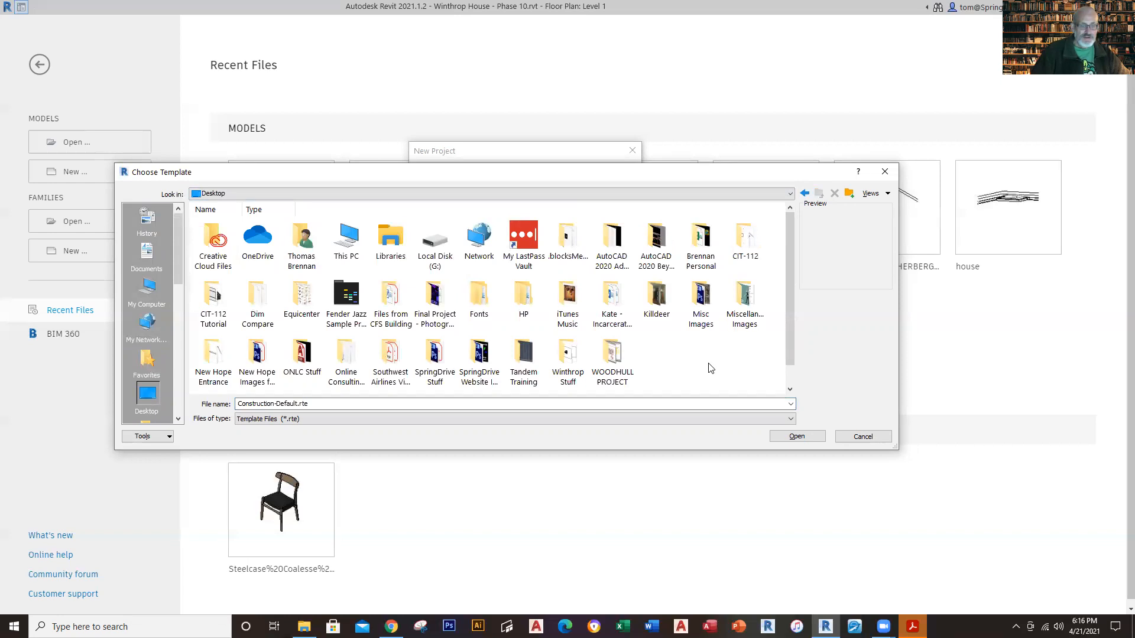
click(790, 404)
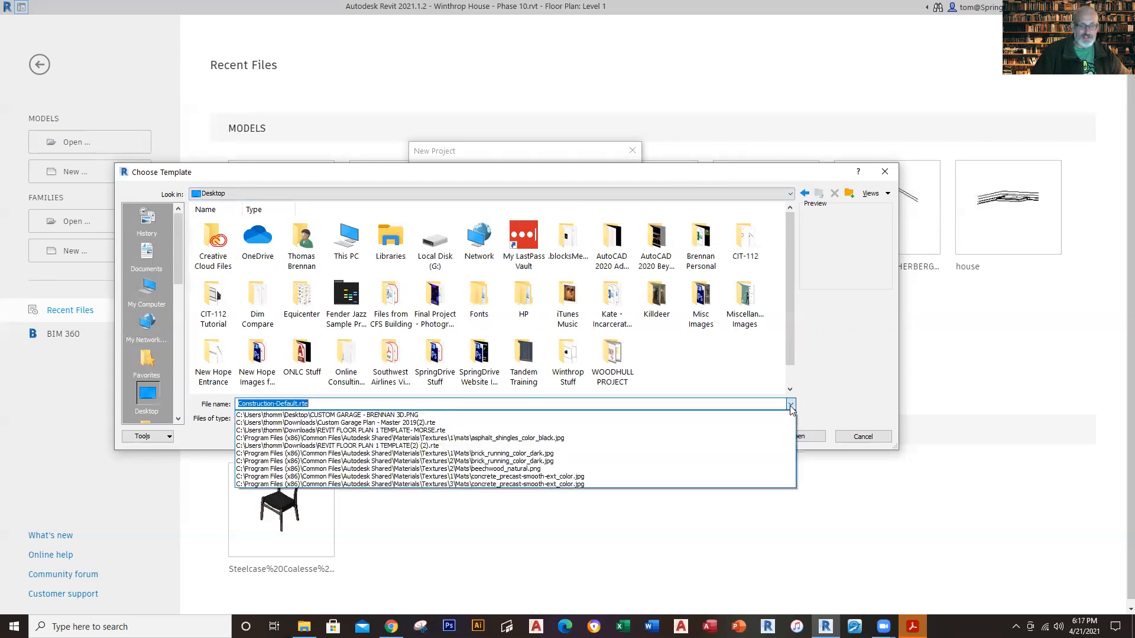
click(791, 406)
click(851, 438)
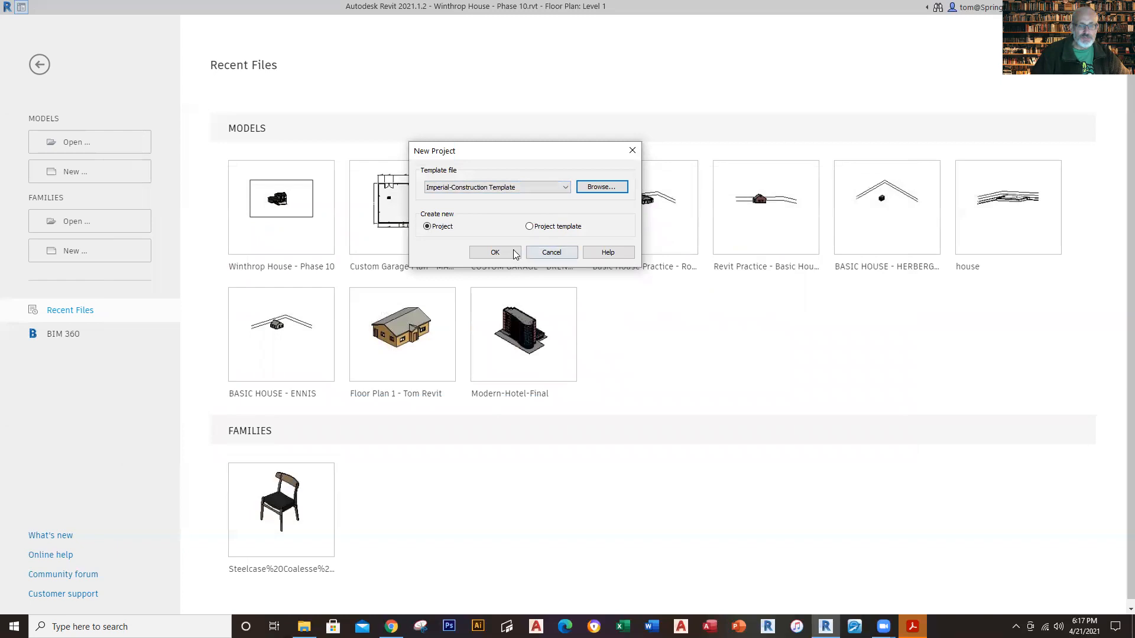
Step: Choose WINTHROP HOUSE TEMPLATE - 2020(2).rte from the Downloads folder as the template and create the new project
click(596, 187)
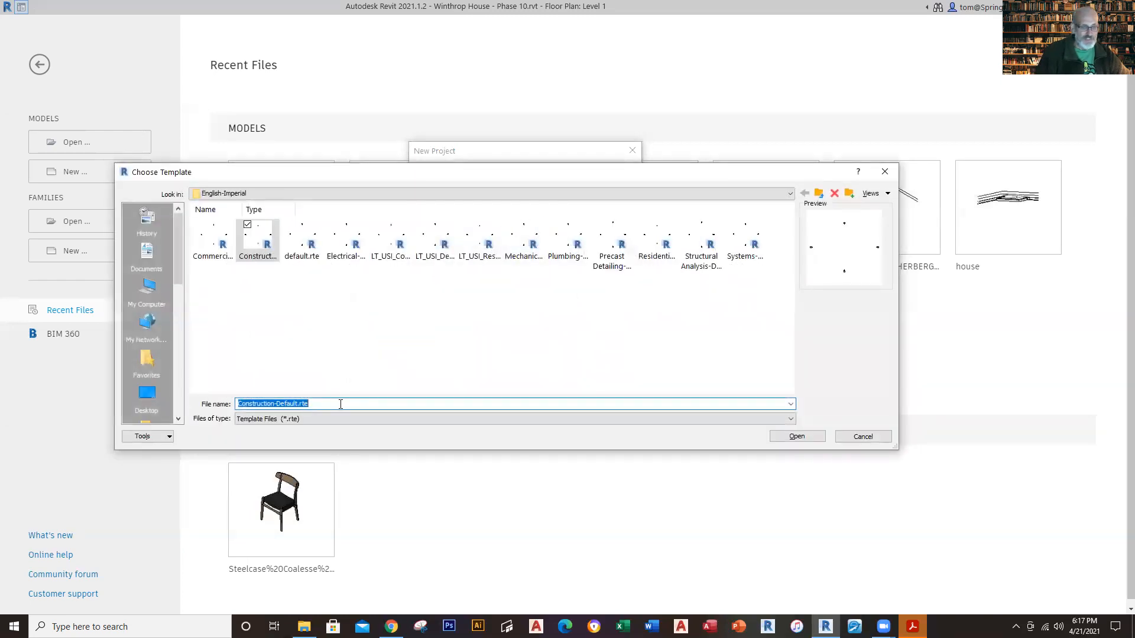
key(BackSpace)
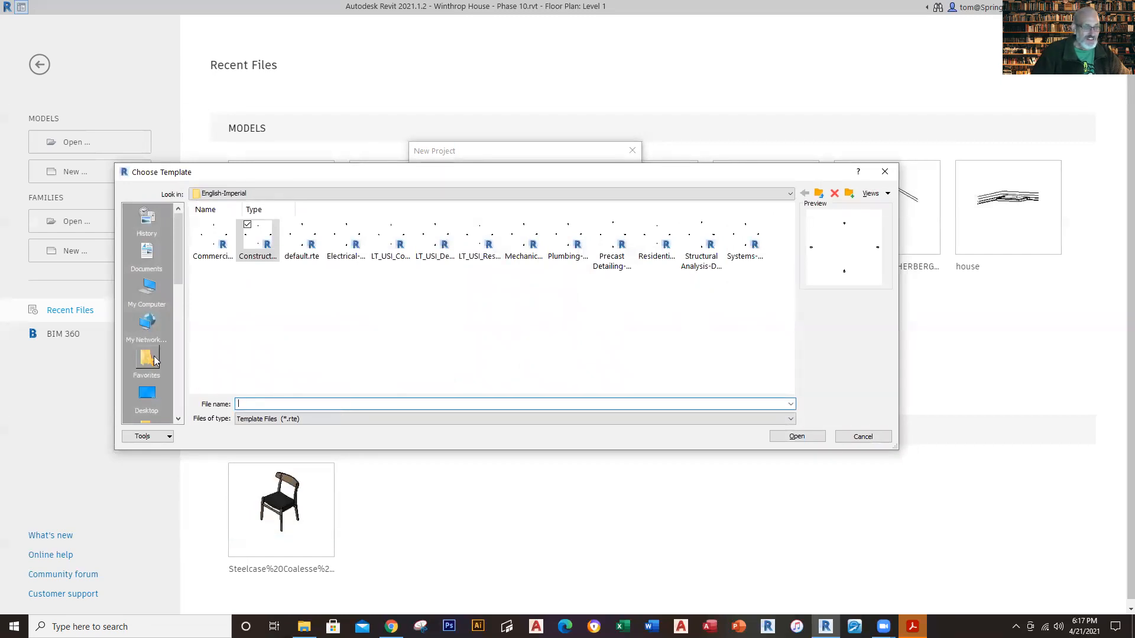
click(147, 288)
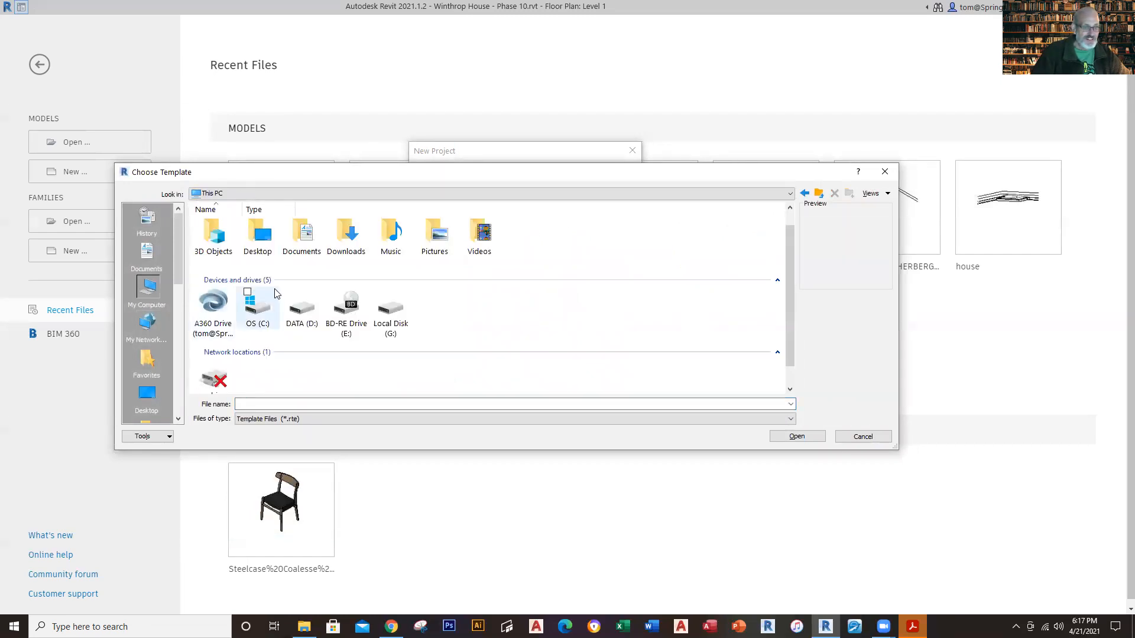
double_click(348, 240)
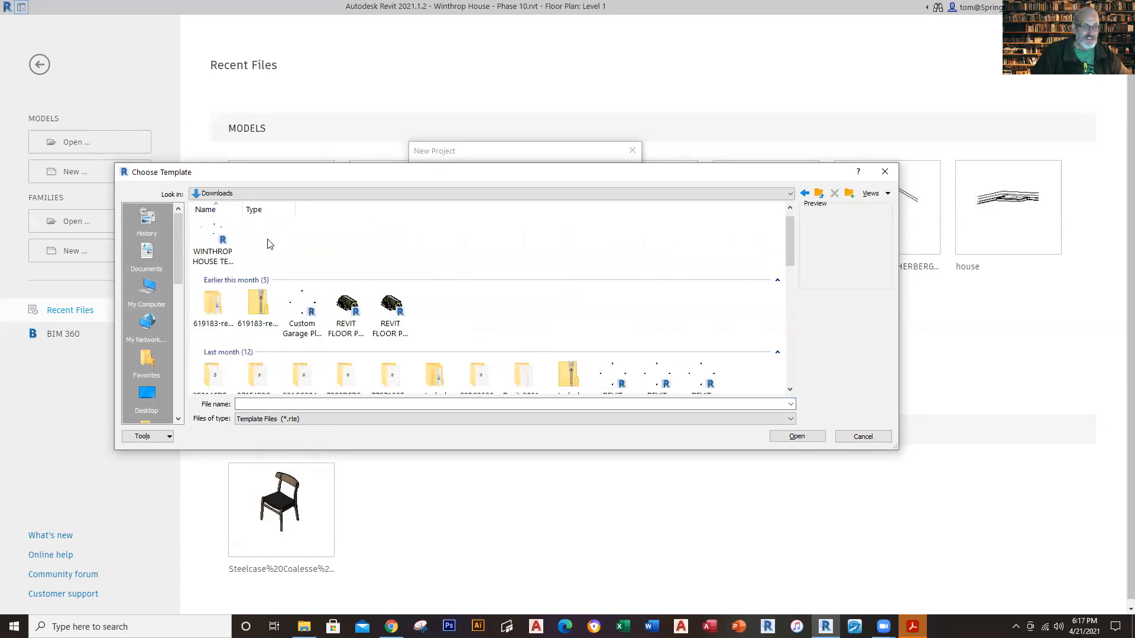
click(223, 247)
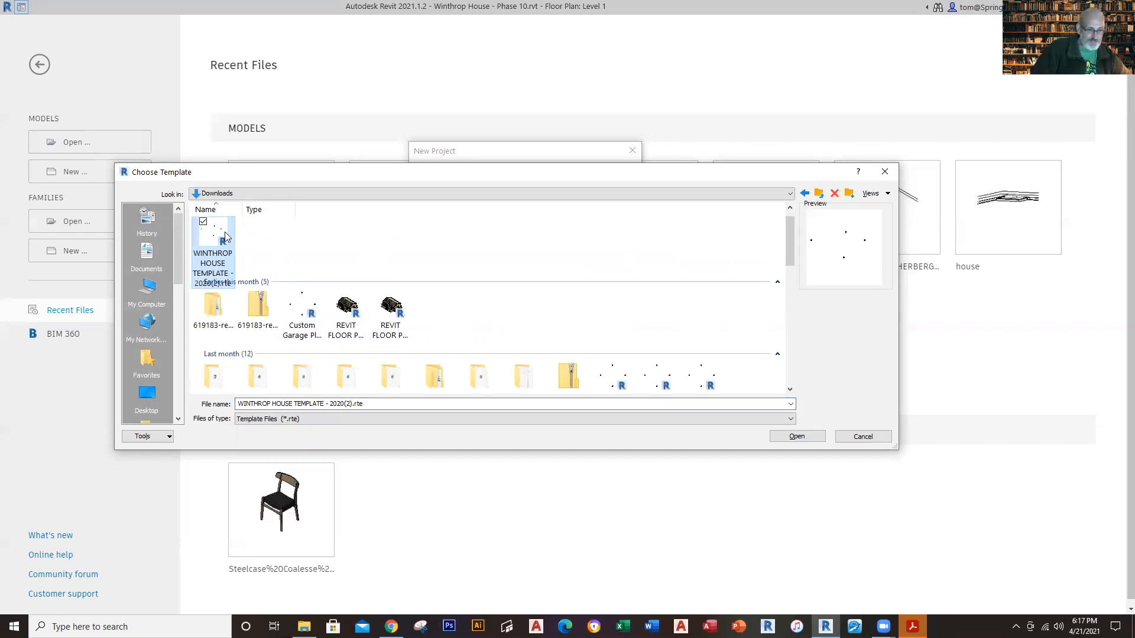
click(798, 436)
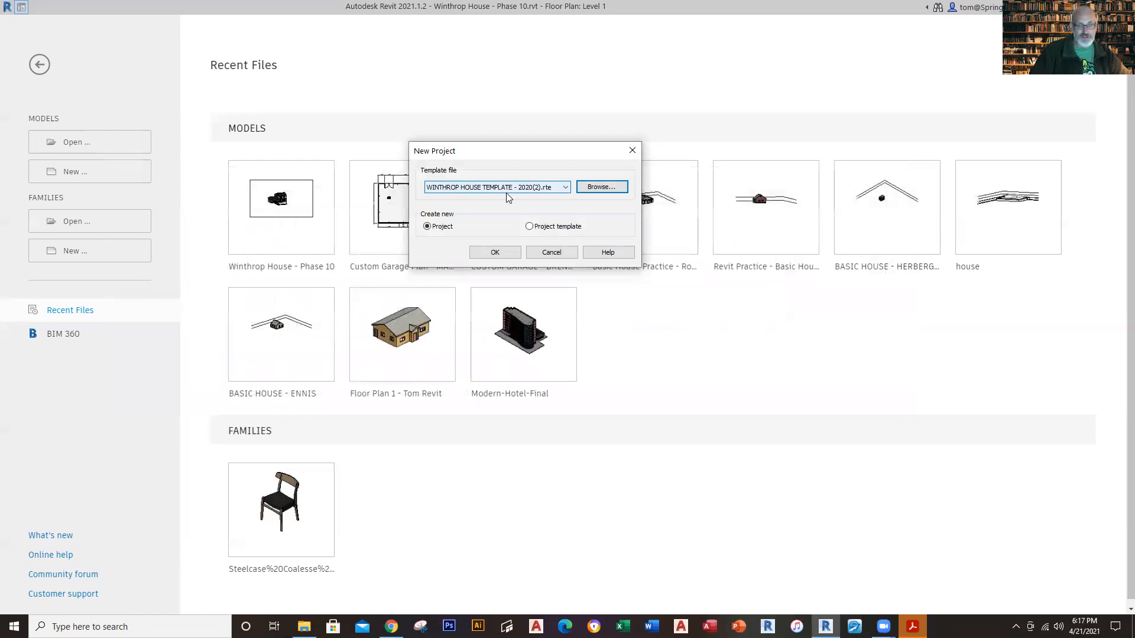
click(494, 252)
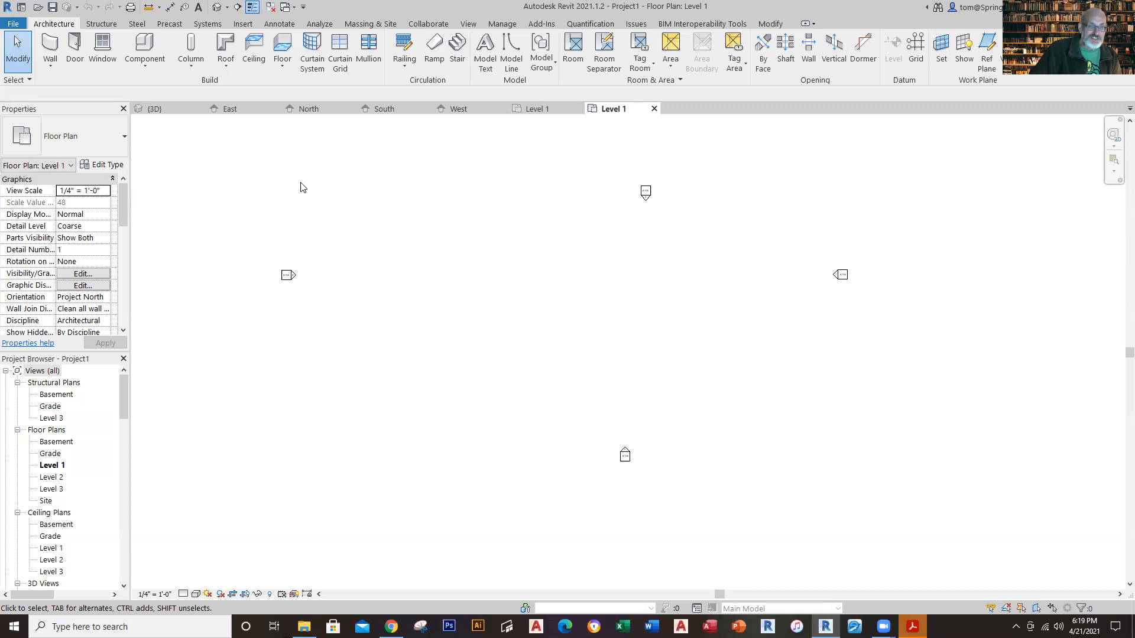
Step: Compare the finished Level 1 floor plan with the new project's Level 1 plan and look through the template's families and model groups
click(529, 113)
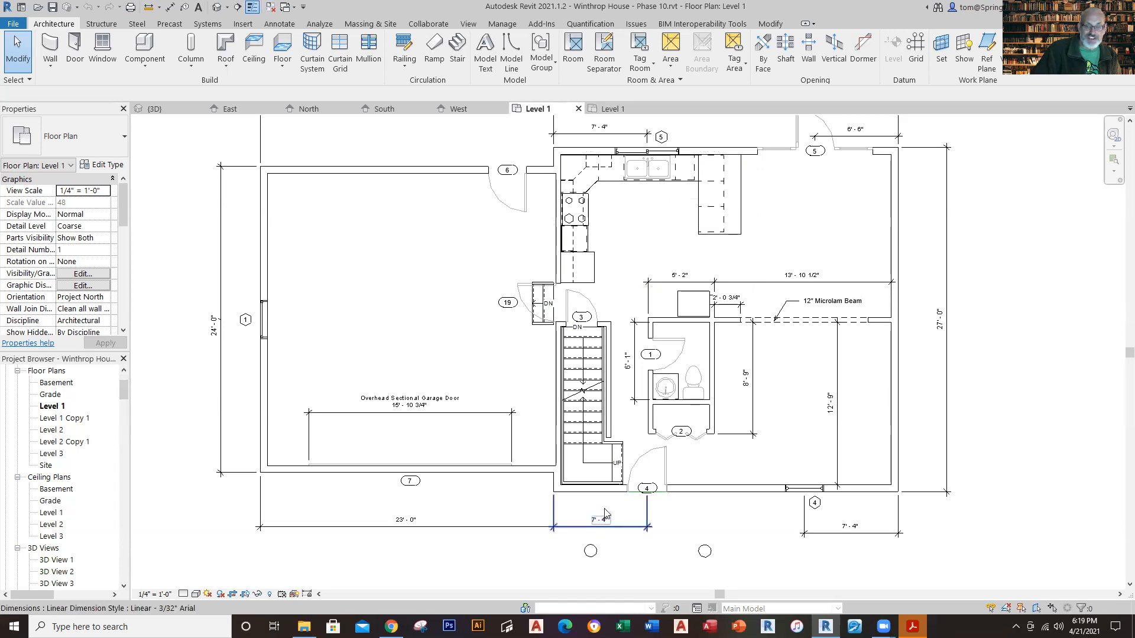
click(609, 109)
scroll(101, 461, down, 20)
scroll(83, 510, down, 3)
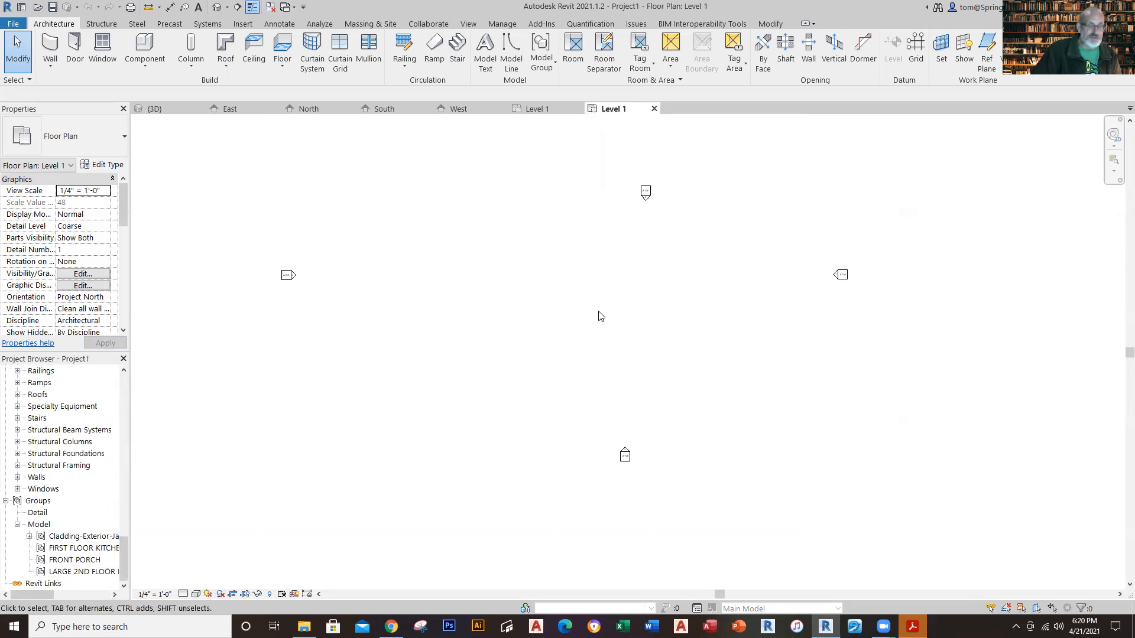
scroll(598, 312, up, 4)
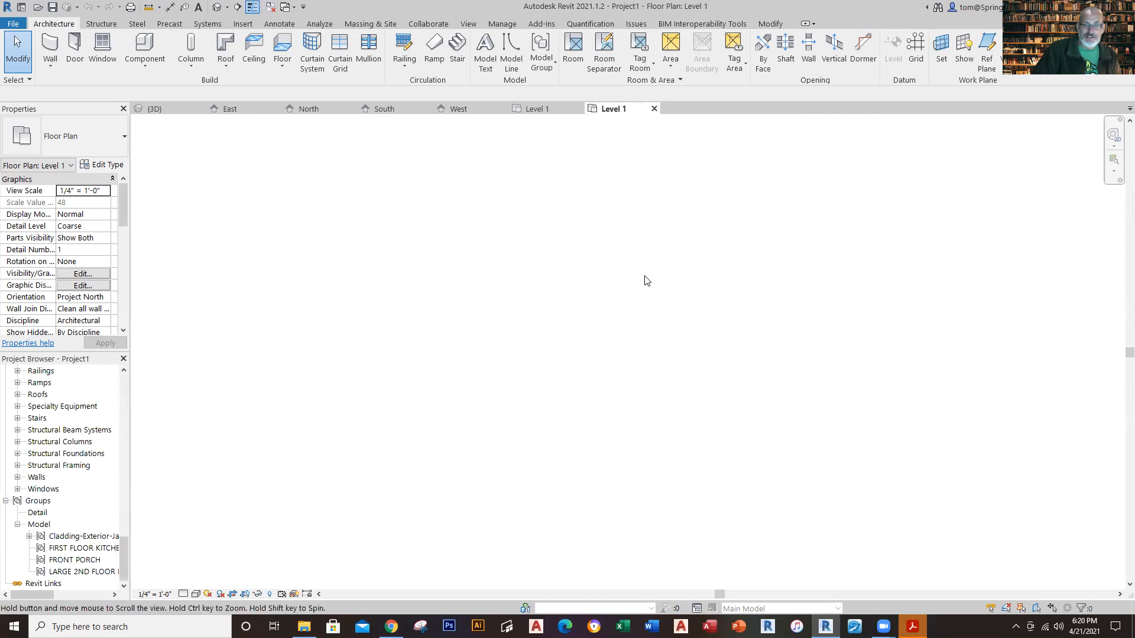
scroll(717, 281, down, 4)
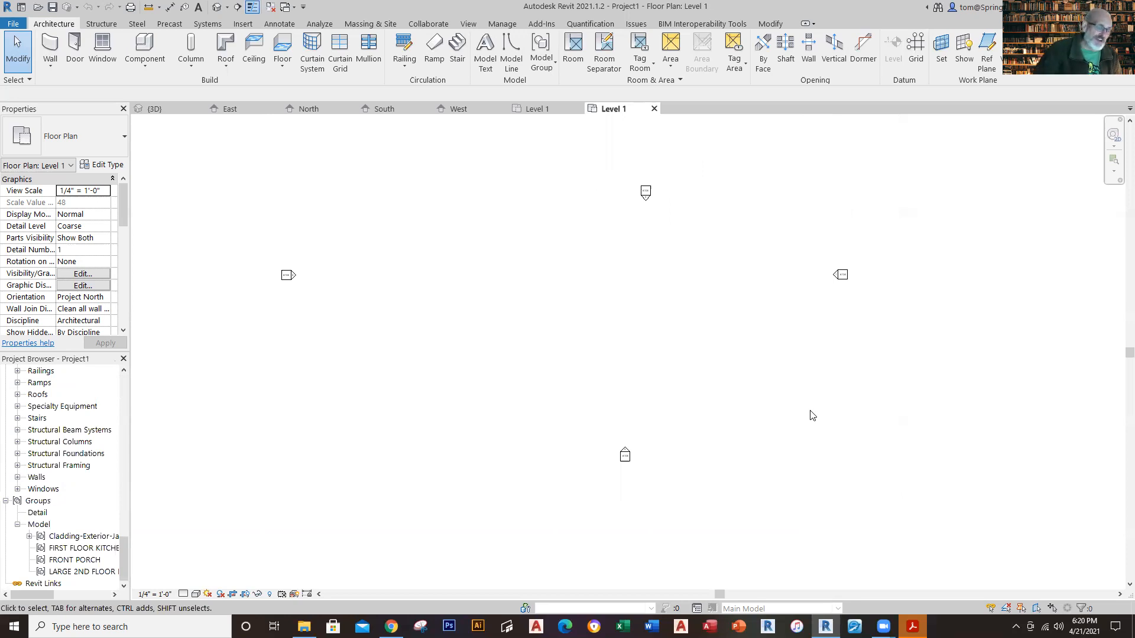
Step: Return to the finished house's 3D view and inspect the brick exterior wall around the garage door up close
click(523, 114)
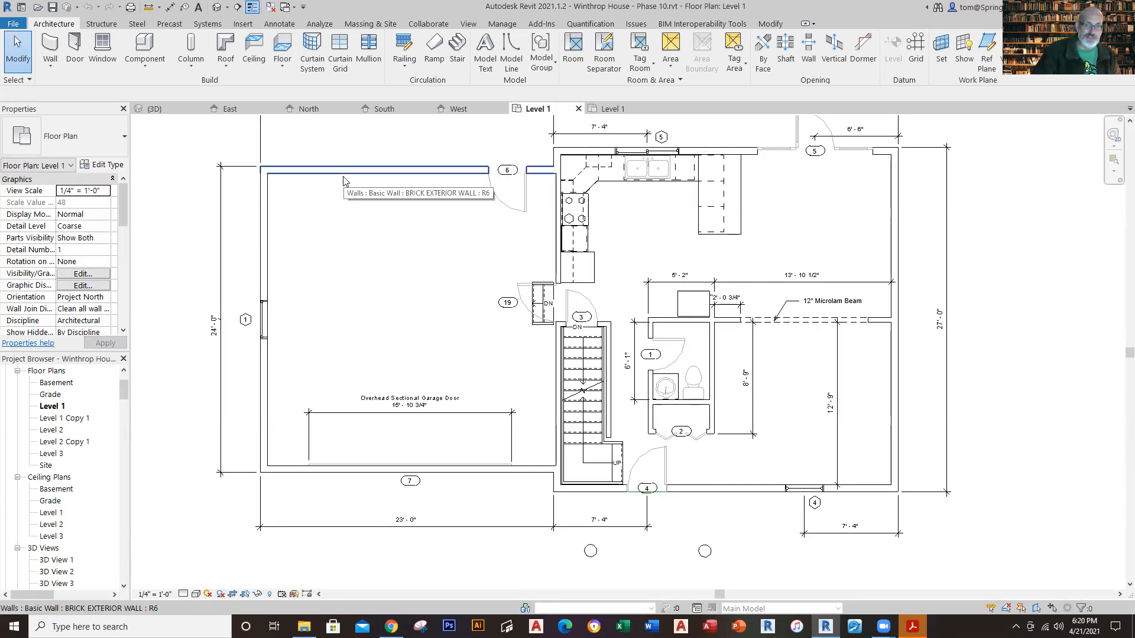
click(155, 108)
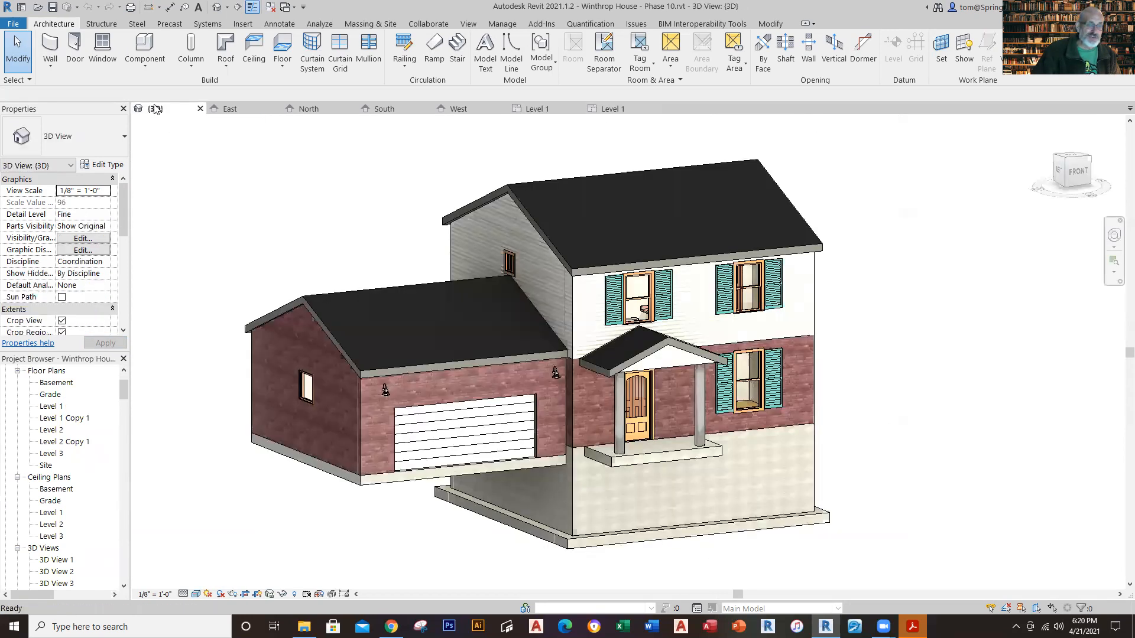
scroll(372, 417, up, 3)
click(371, 416)
scroll(372, 416, up, 4)
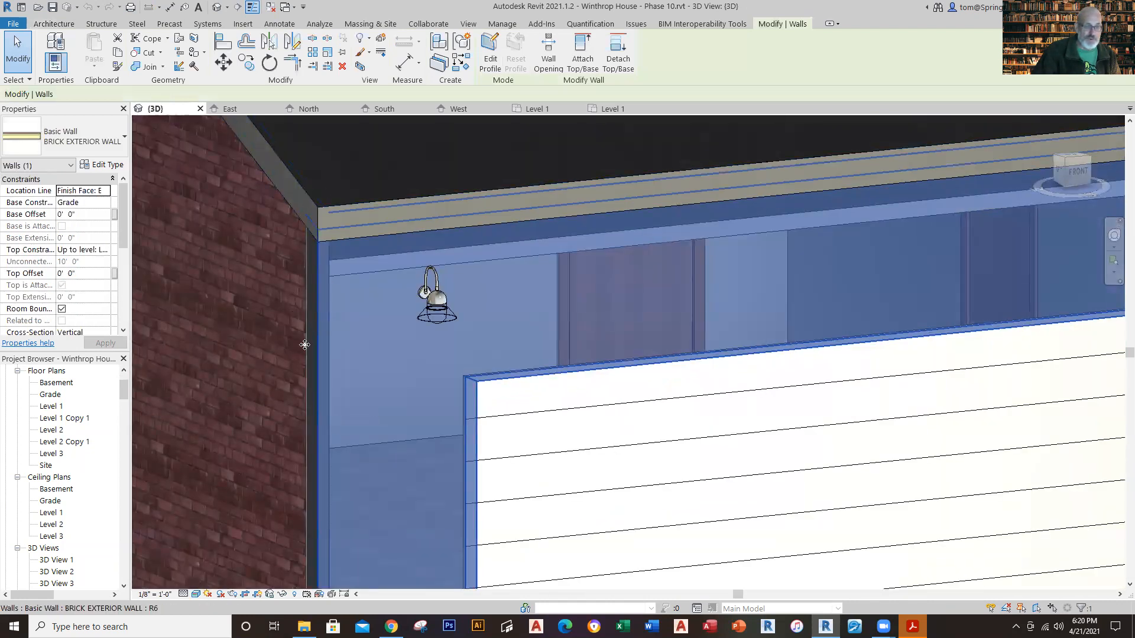
scroll(219, 407, down, 3)
scroll(221, 405, down, 5)
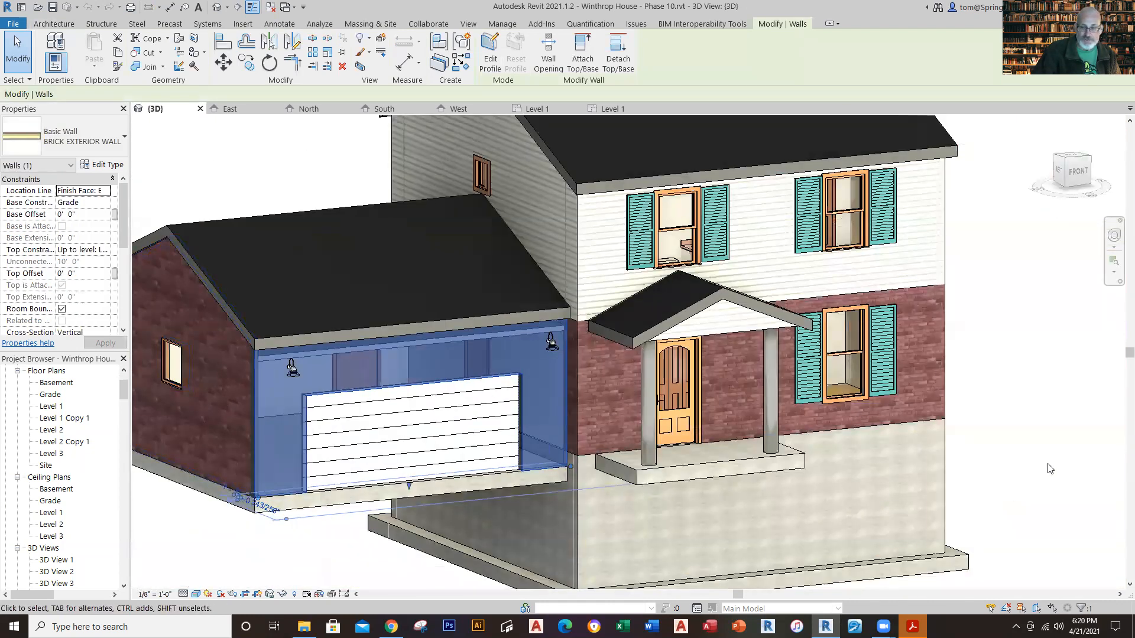
click(1050, 467)
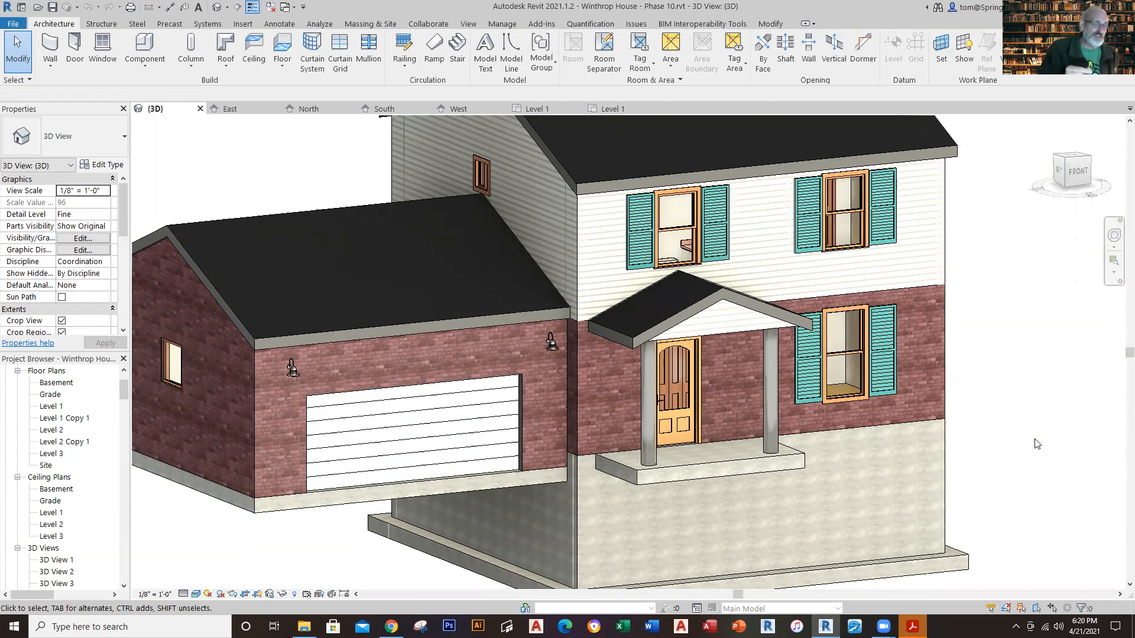
Step: Open the type properties of the garage's front brick wall and display its structure layers
click(255, 402)
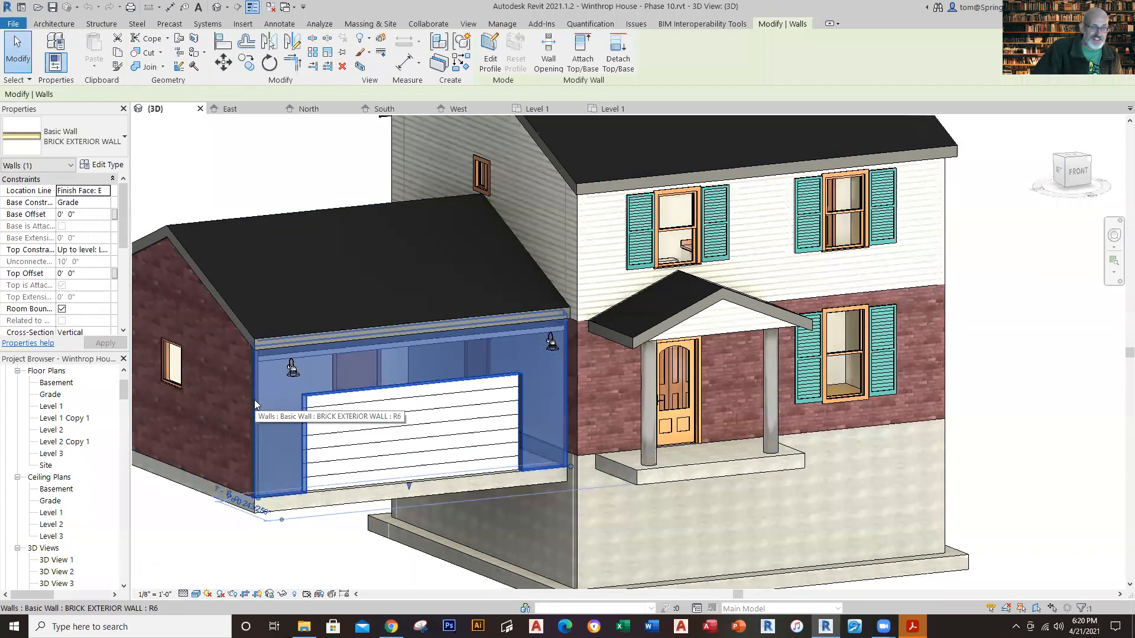
click(109, 166)
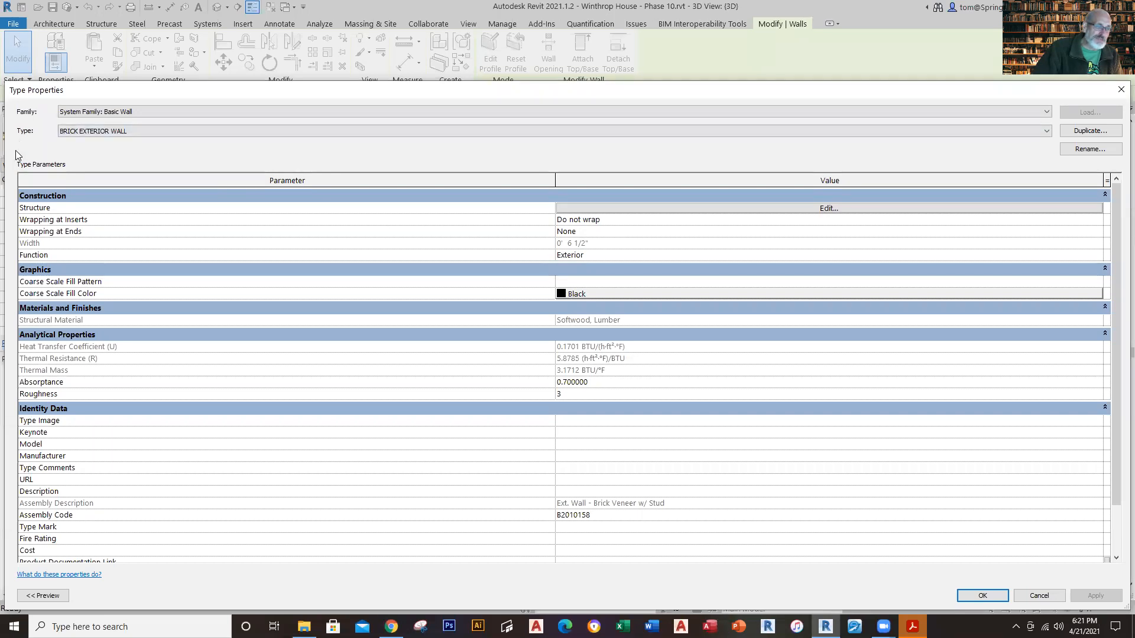
drag(6, 152, 261, 149)
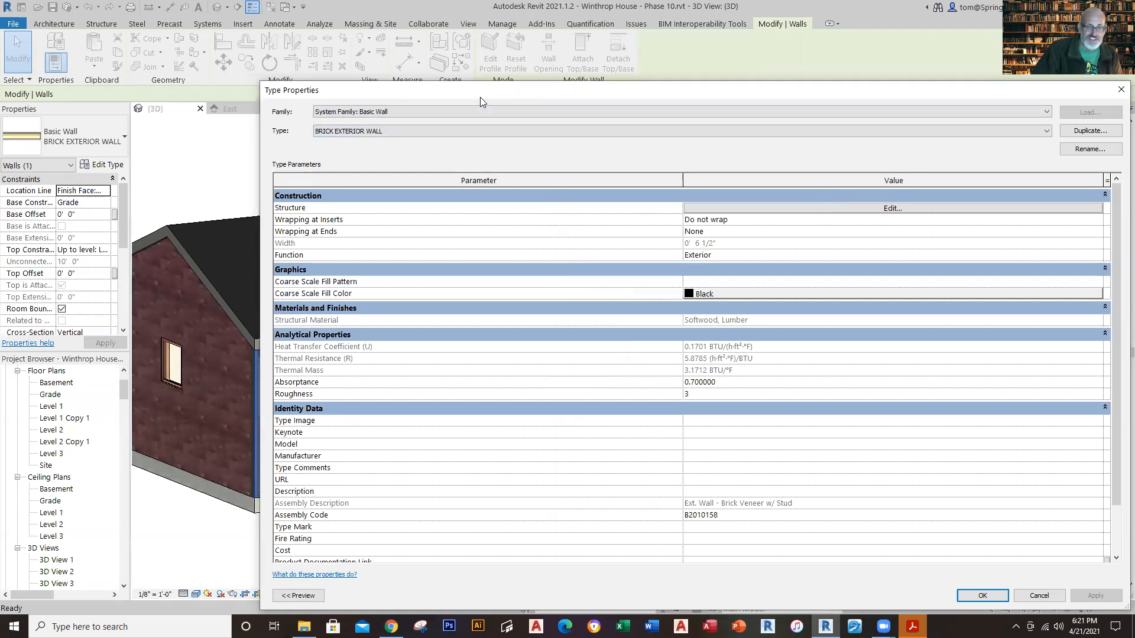
drag(479, 97, 339, 72)
click(654, 183)
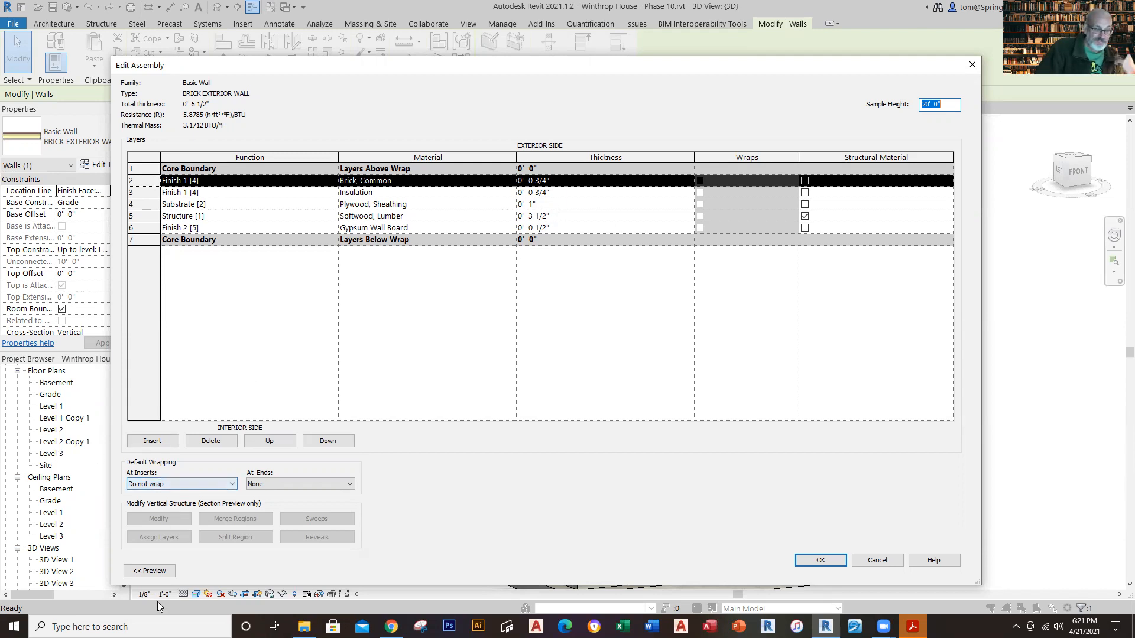
Step: Show the wall assembly preview as a section and enlarge its layers
click(149, 571)
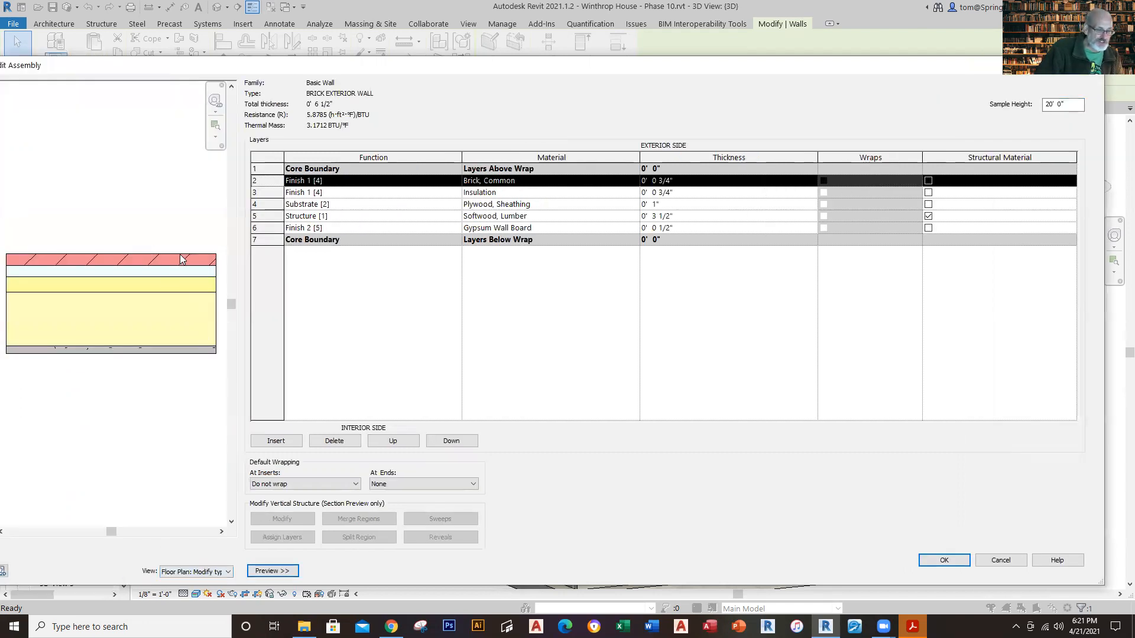
click(225, 572)
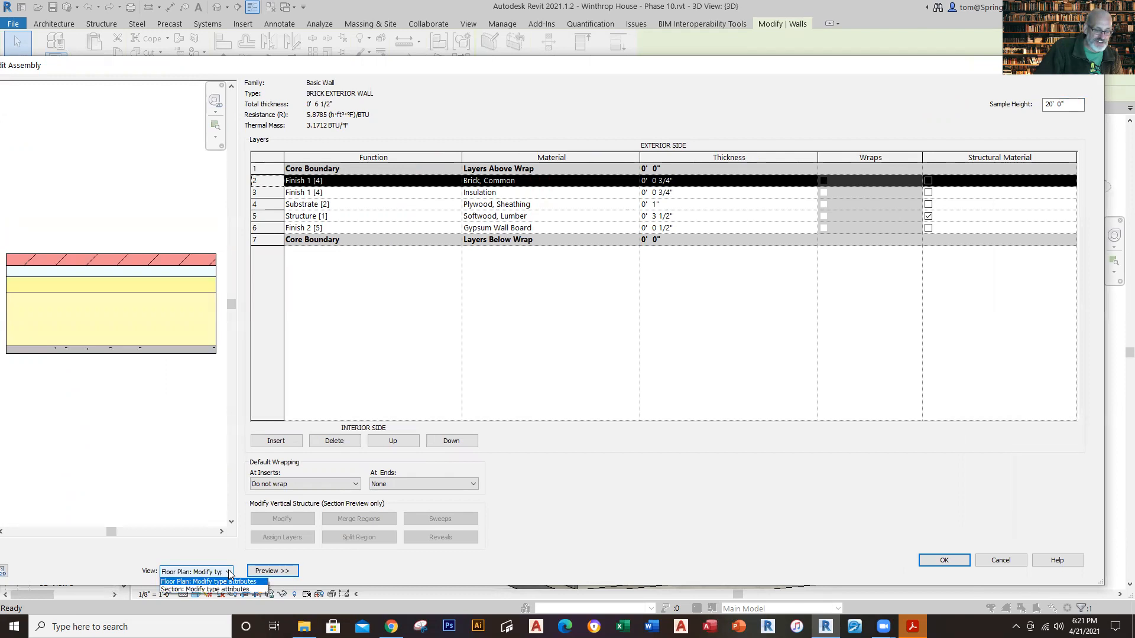
click(204, 590)
scroll(98, 319, up, 3)
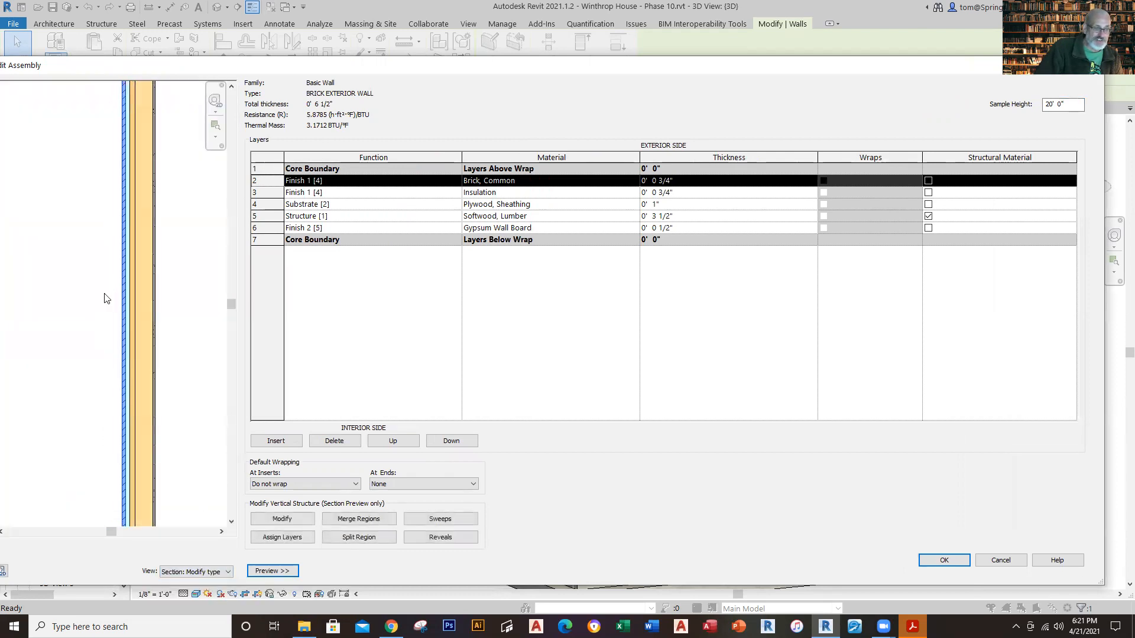
scroll(150, 277, up, 3)
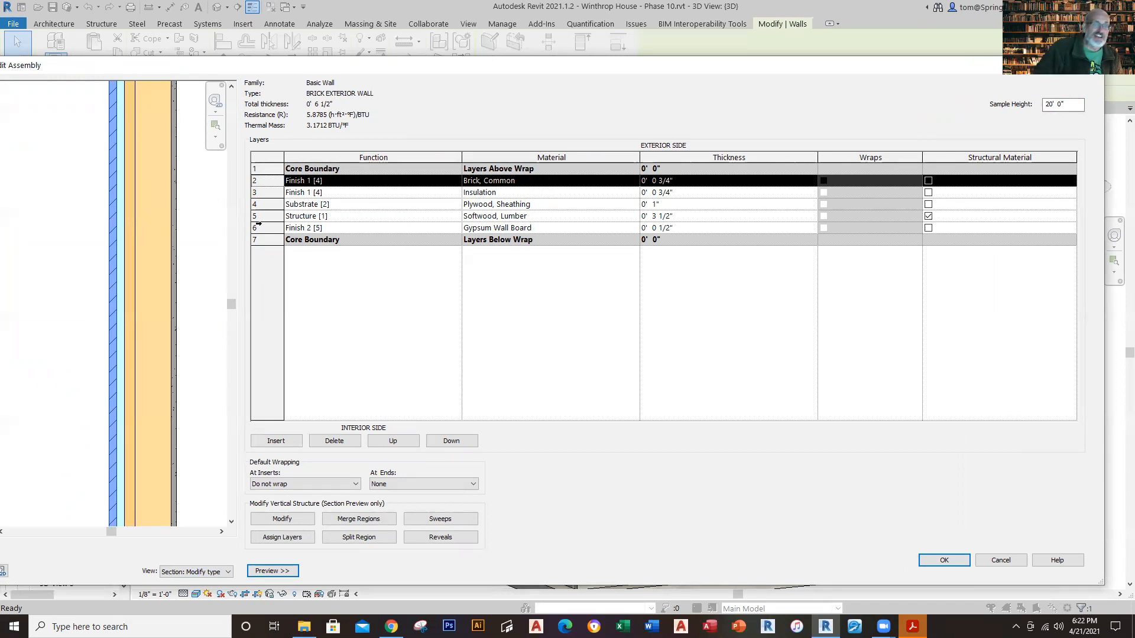
Step: Review the insulation, plywood sheathing, softwood lumber, gypsum wall board and brick layers one by one in the section preview
click(325, 195)
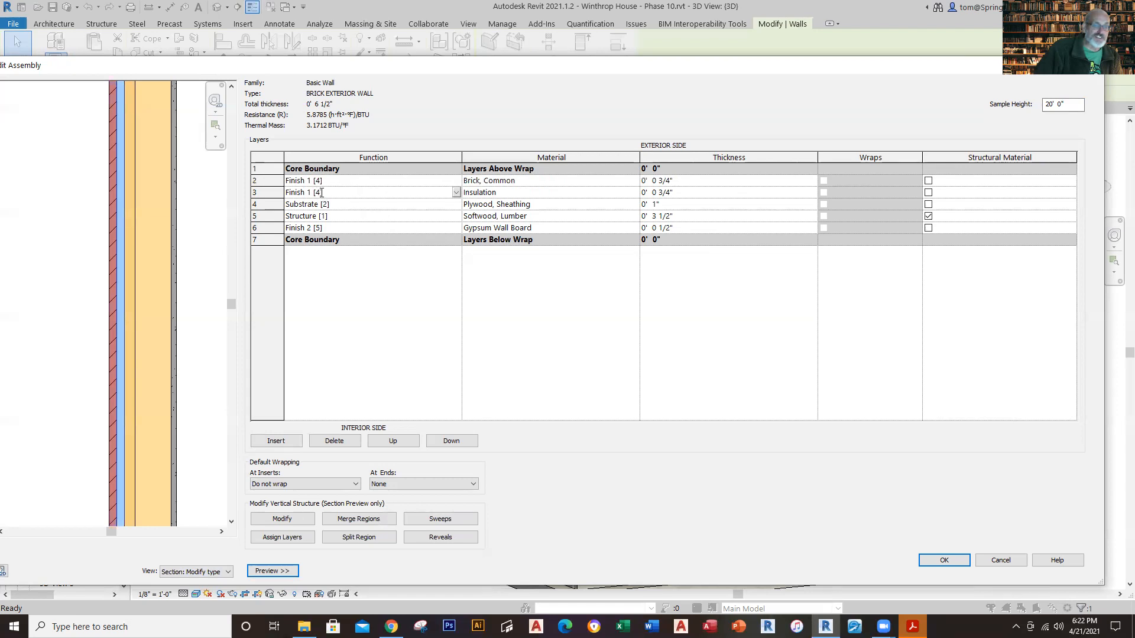
click(310, 206)
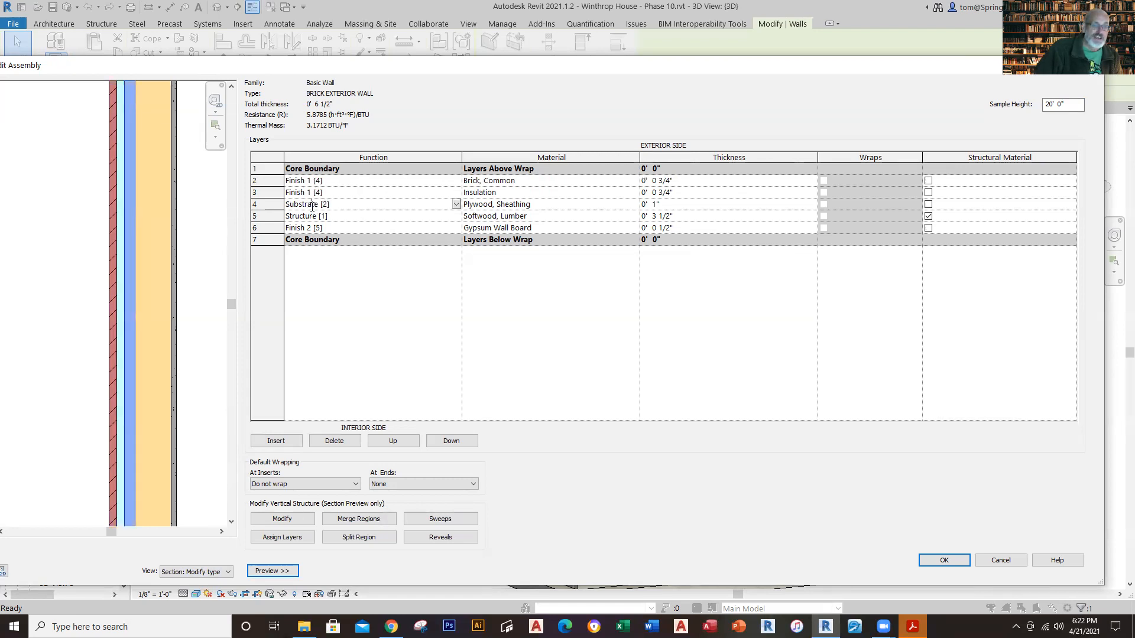
click(306, 216)
click(305, 231)
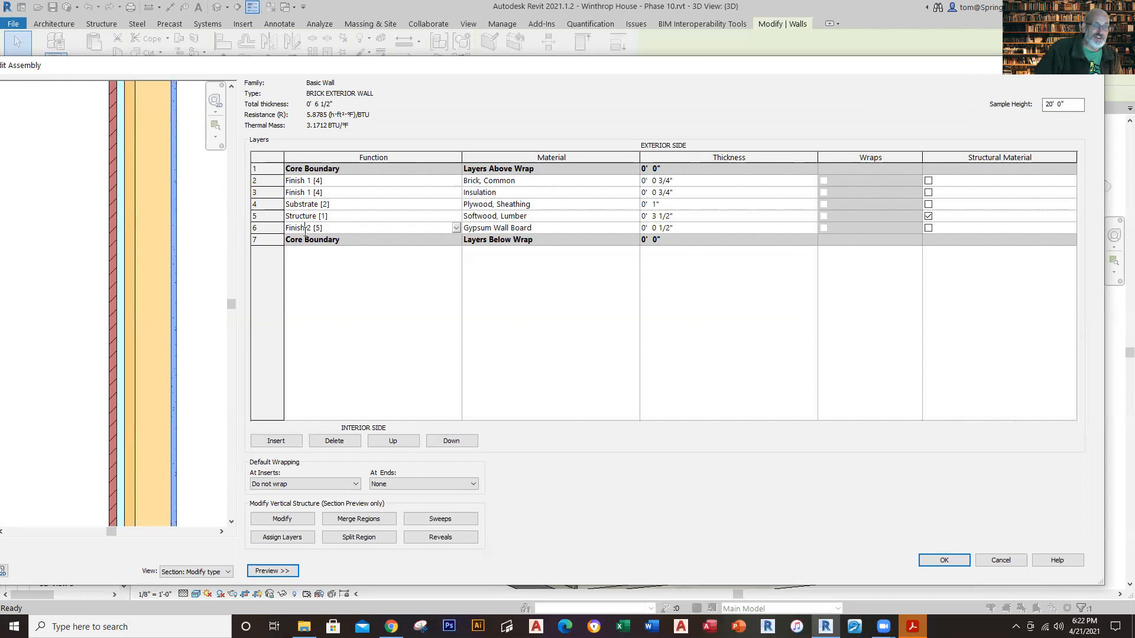
click(303, 181)
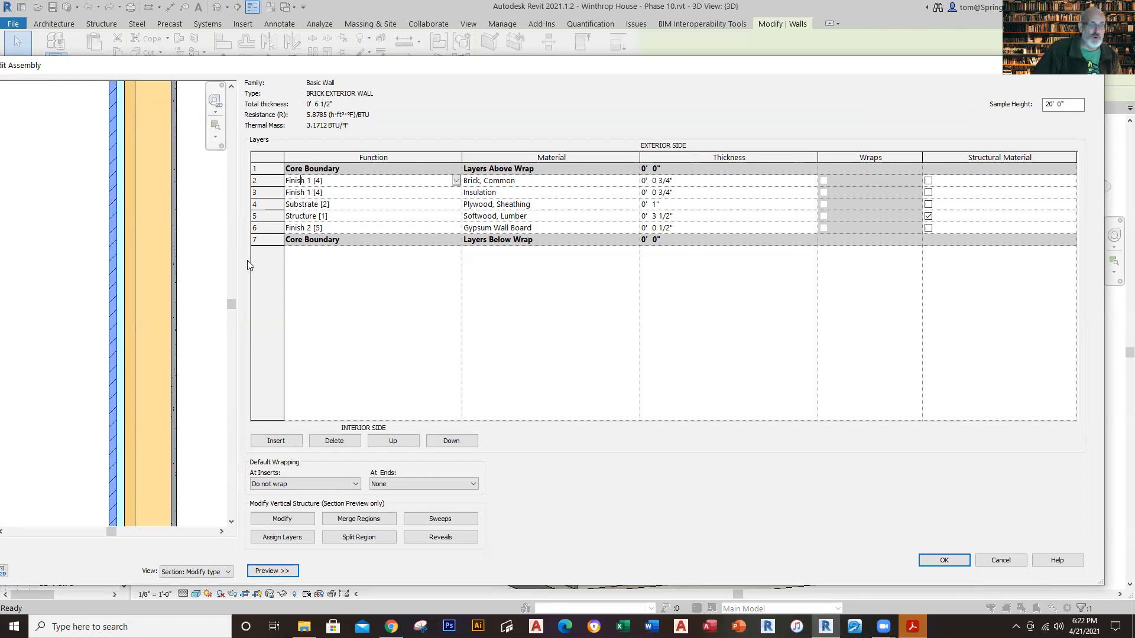
scroll(195, 319, down, 5)
scroll(196, 323, down, 1)
click(216, 341)
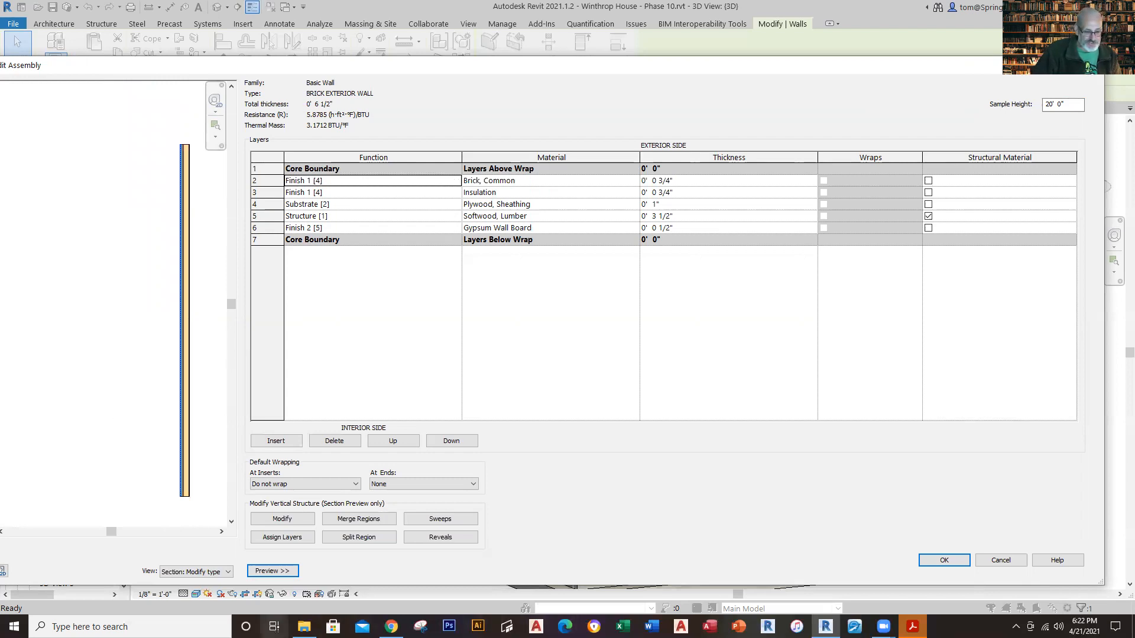
Step: Switch to Adobe Acrobat and examine the construction photo in 14 - Face Brick, Weather Membrane.pdf
click(304, 626)
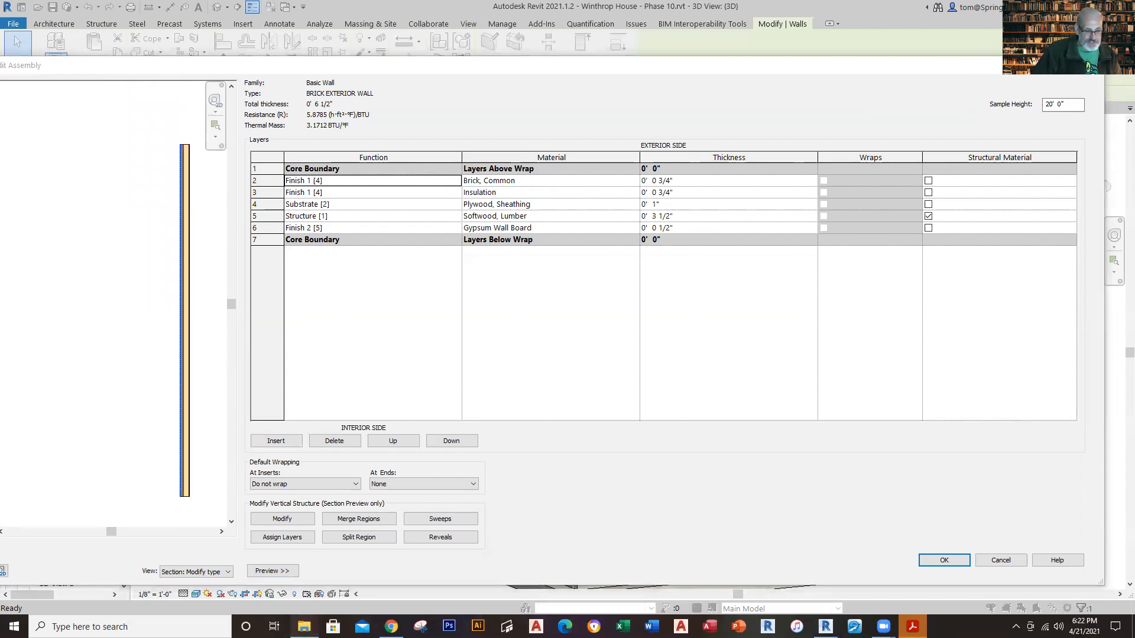
click(304, 626)
click(304, 626)
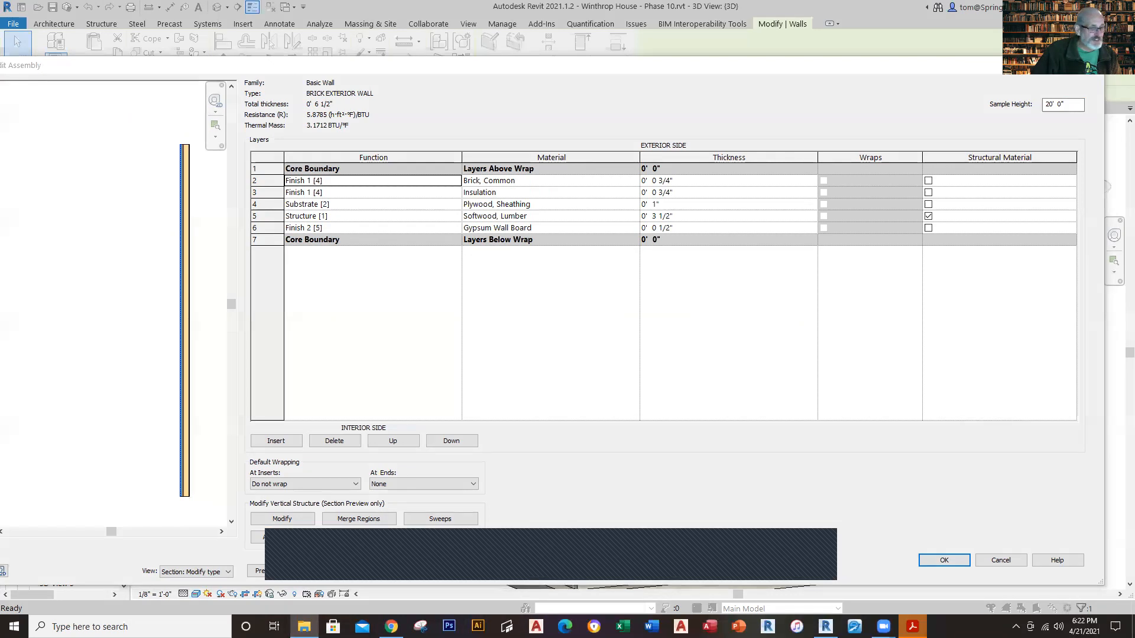
click(912, 627)
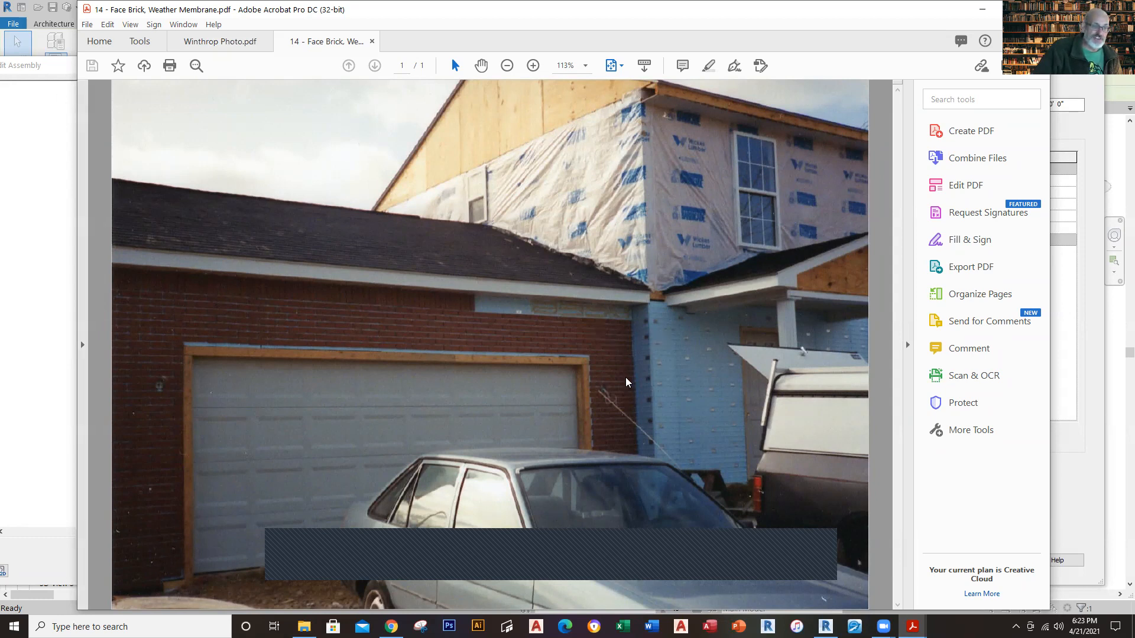
Step: Return to Revit and close the brick wall's assembly and type properties without making changes
click(26, 38)
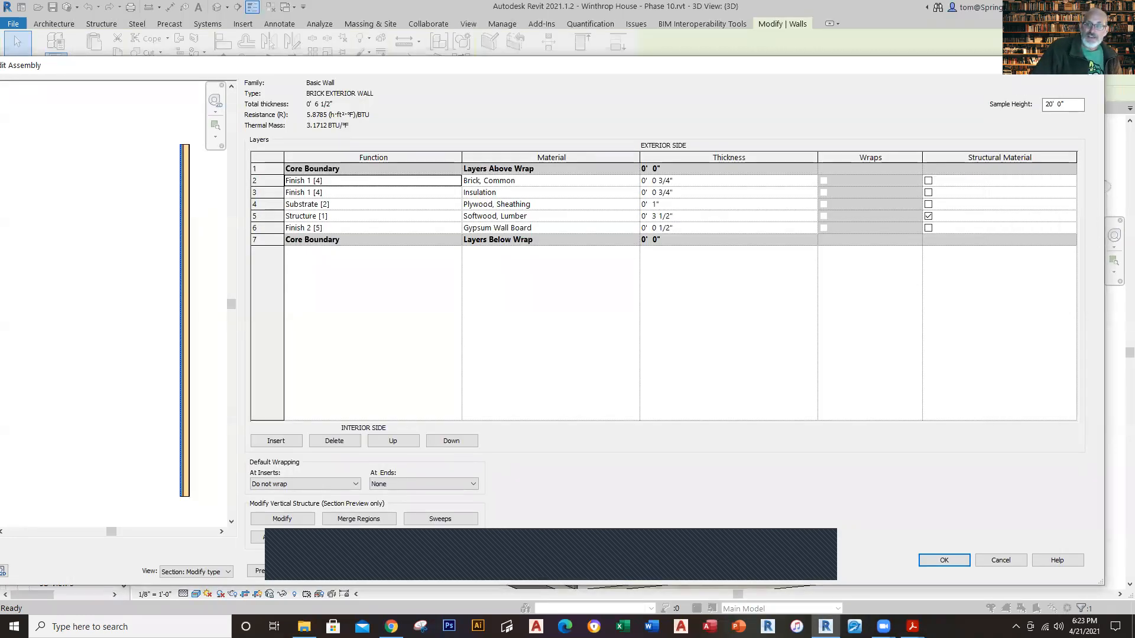
click(1095, 66)
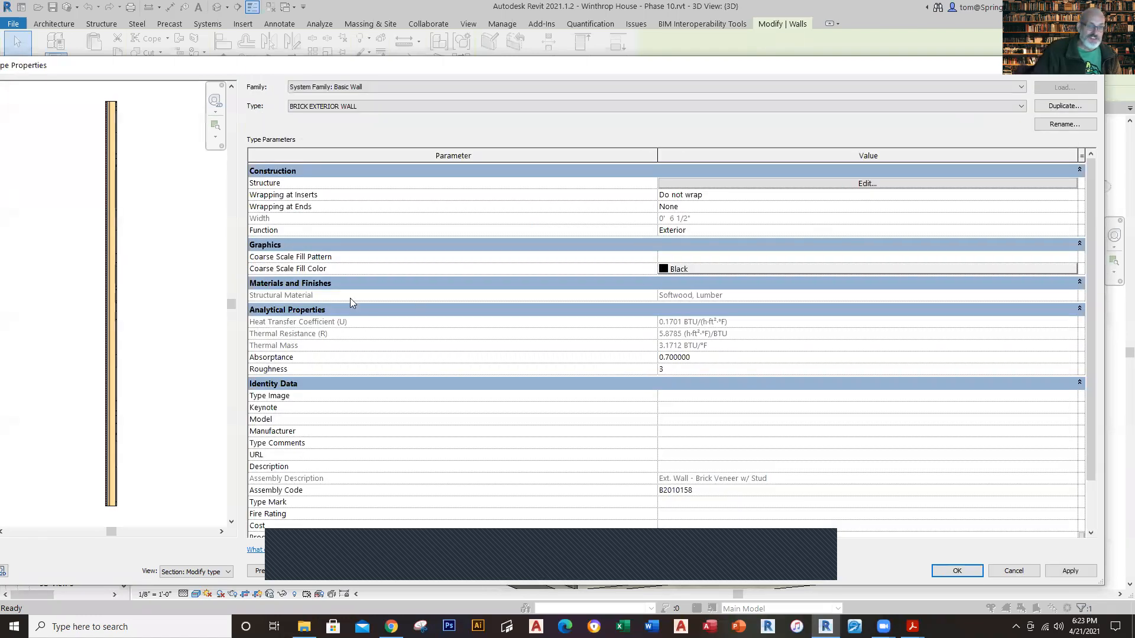
click(1092, 66)
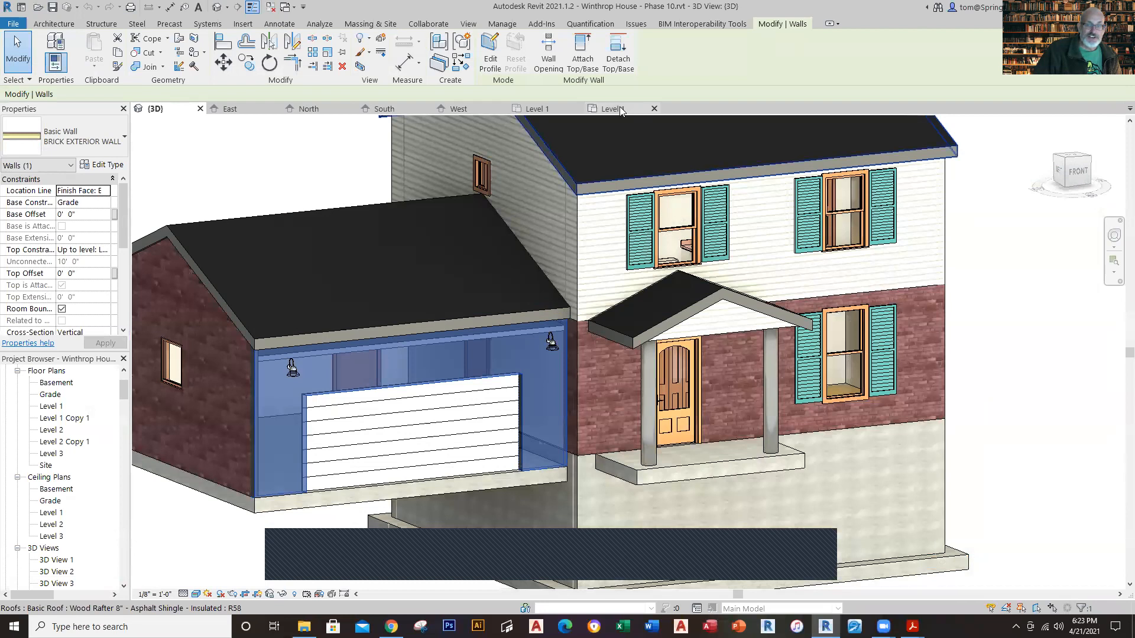
click(619, 108)
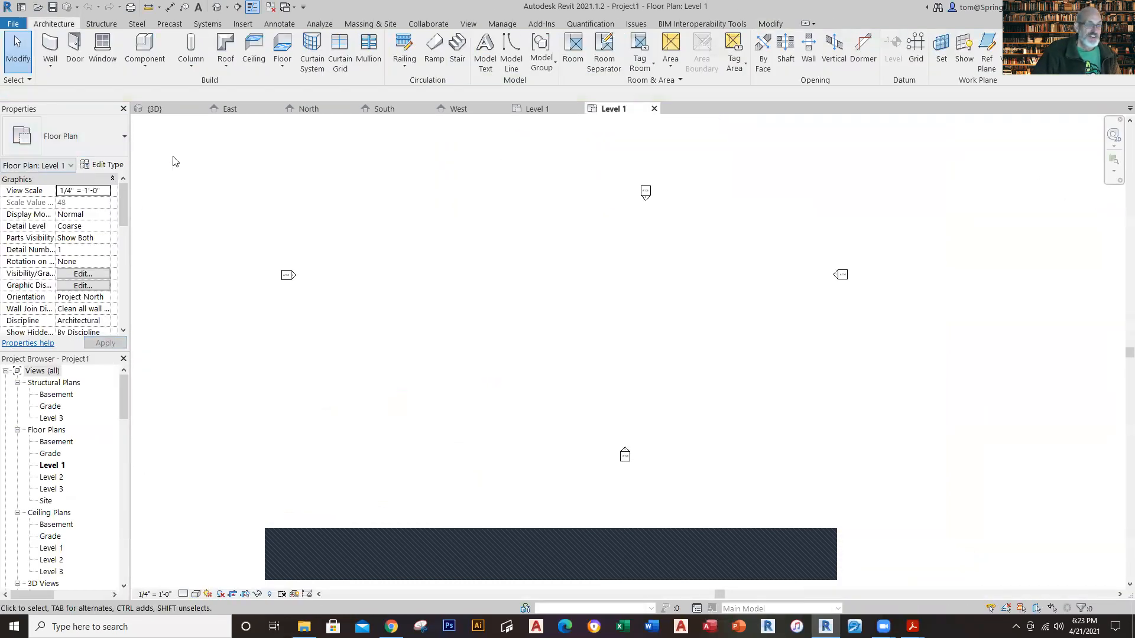
click(50, 64)
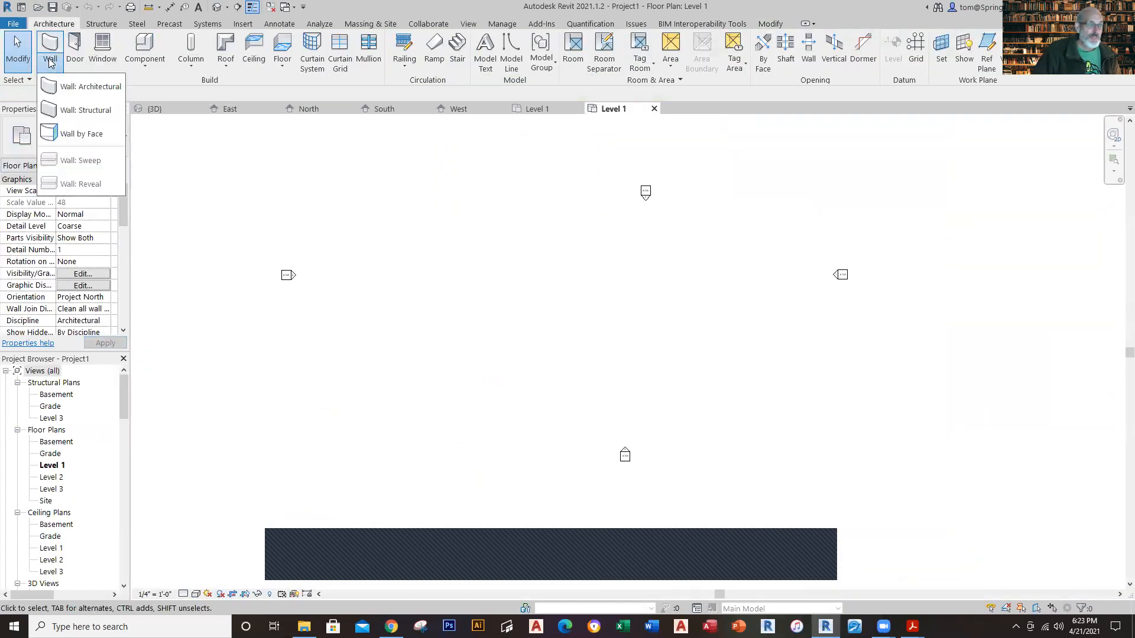
click(62, 86)
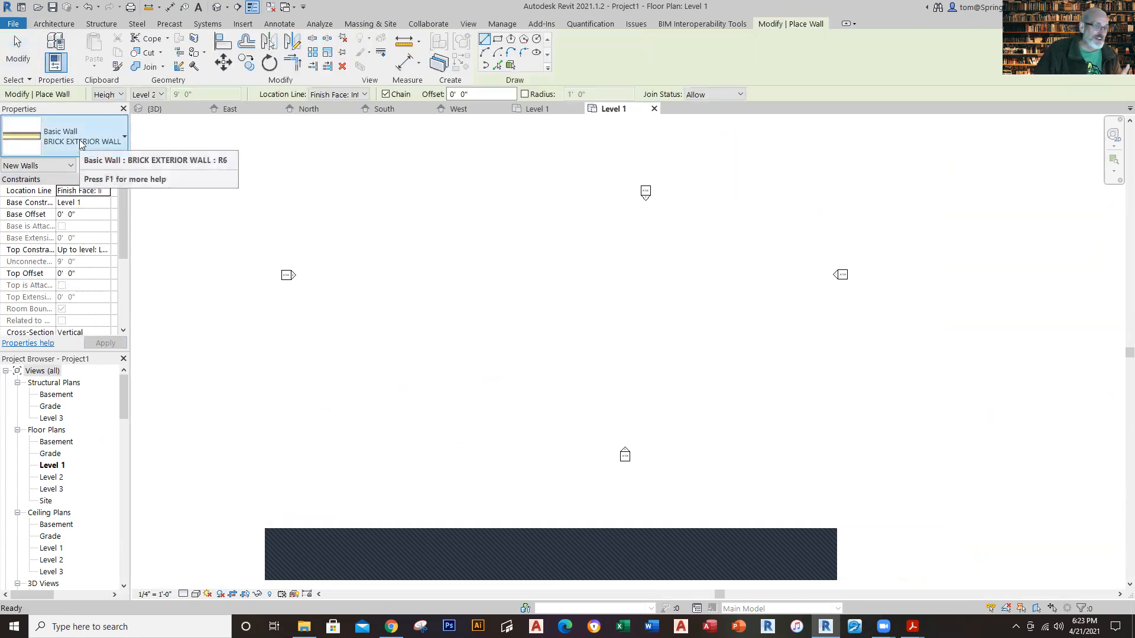
Step: Examine the overall exterior dimensions on the finished Winthrop House model's Level 1 floor plan
click(532, 109)
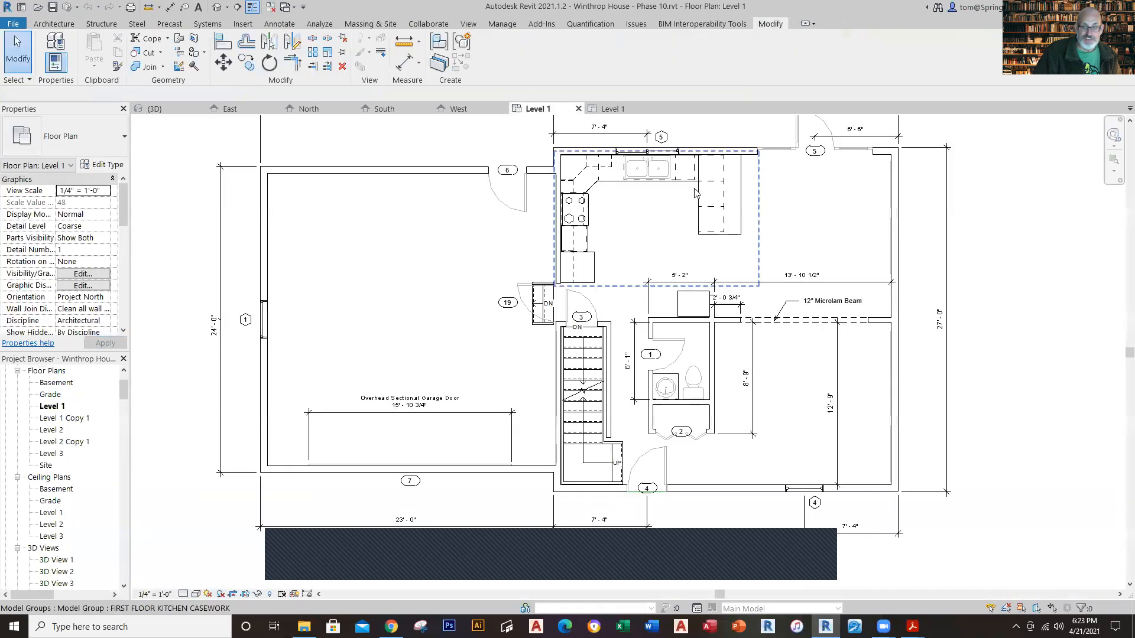
scroll(769, 167, up, 4)
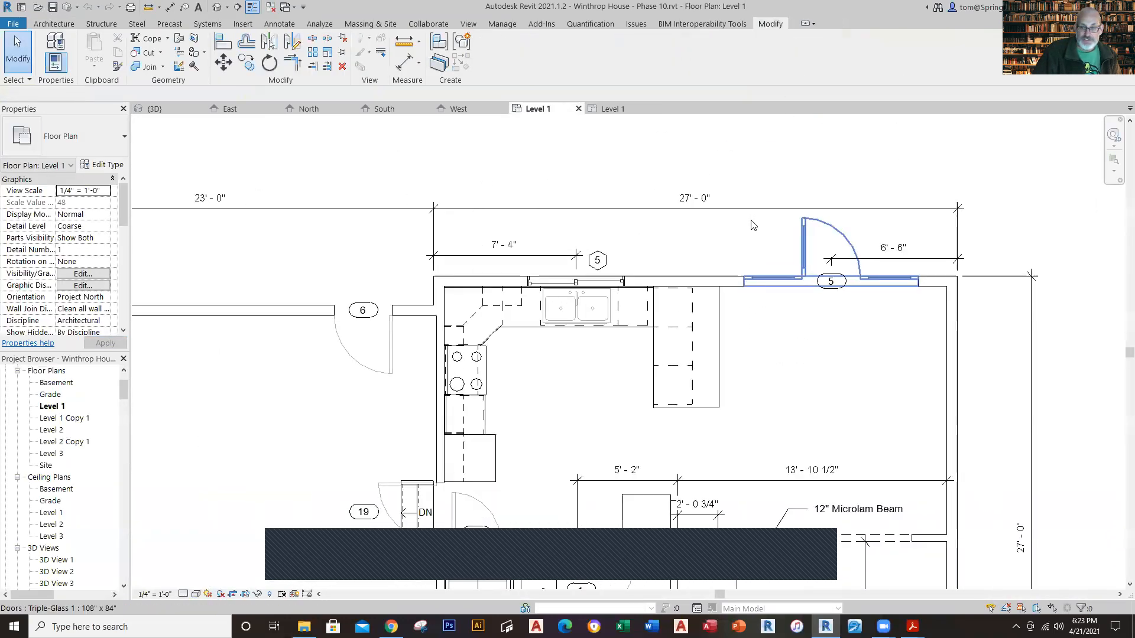
scroll(857, 511, down, 2)
middle_drag(910, 499, 968, 415)
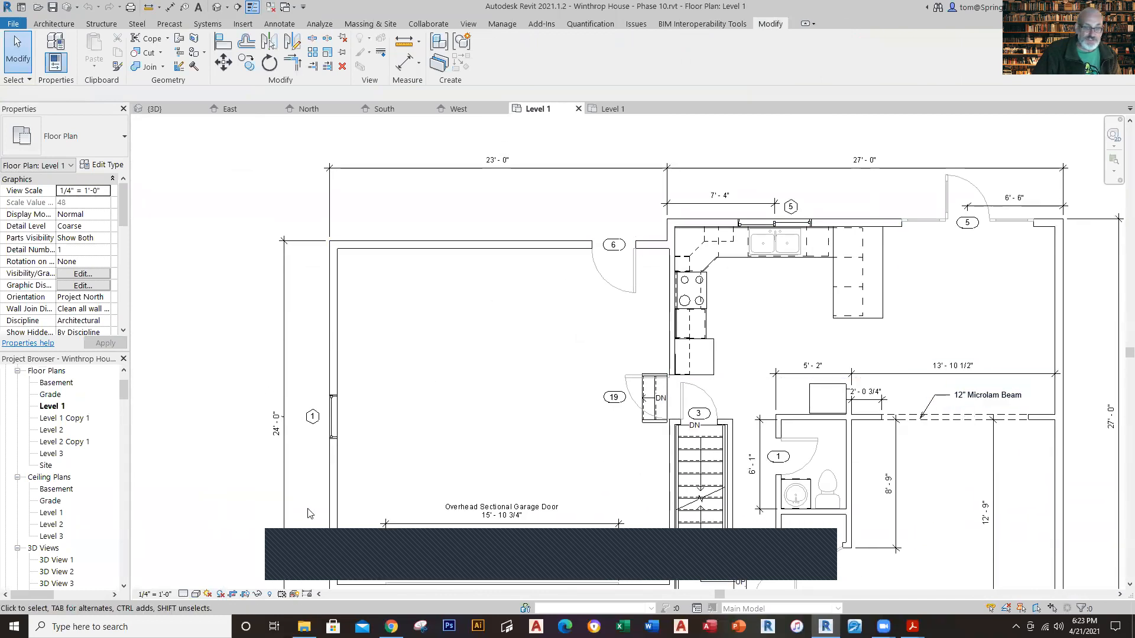
scroll(409, 475, down, 1)
middle_drag(426, 477, 371, 410)
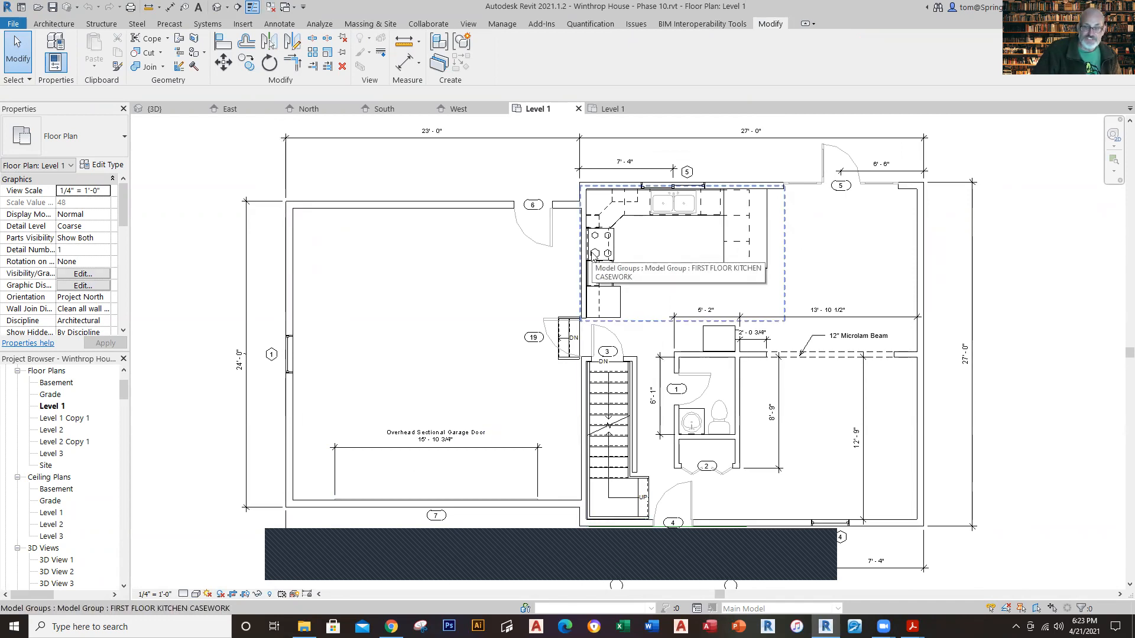
Step: In Project1's Level 1 plan, draw a horizontal architectural BRICK EXTERIOR WALL with a 1.5' jog upward at its right end
click(609, 108)
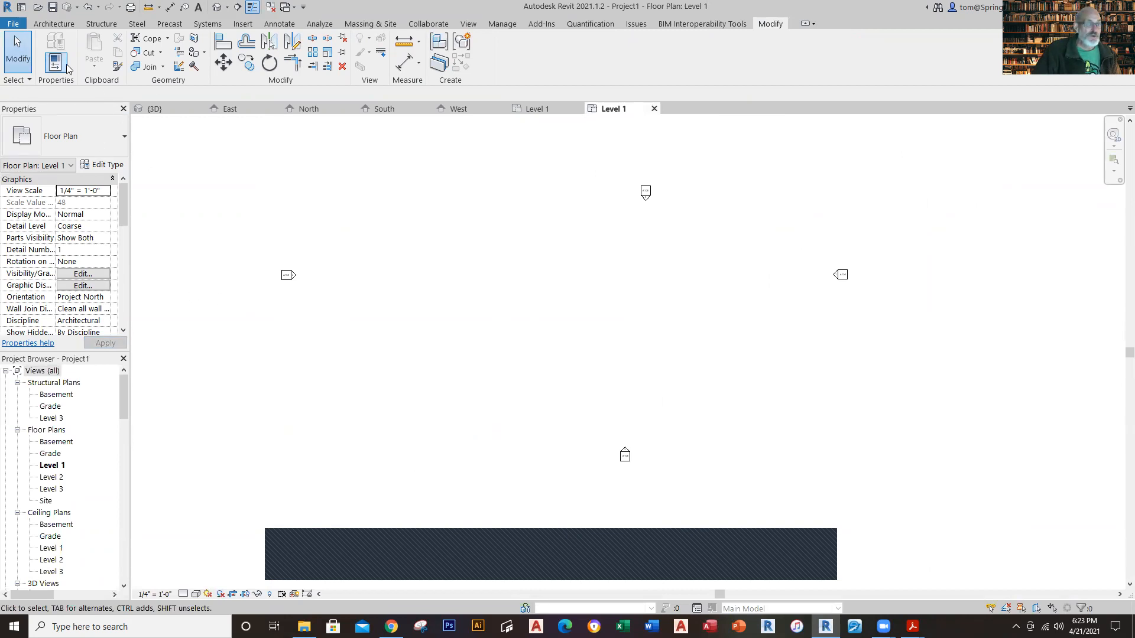
click(54, 25)
click(50, 65)
click(62, 87)
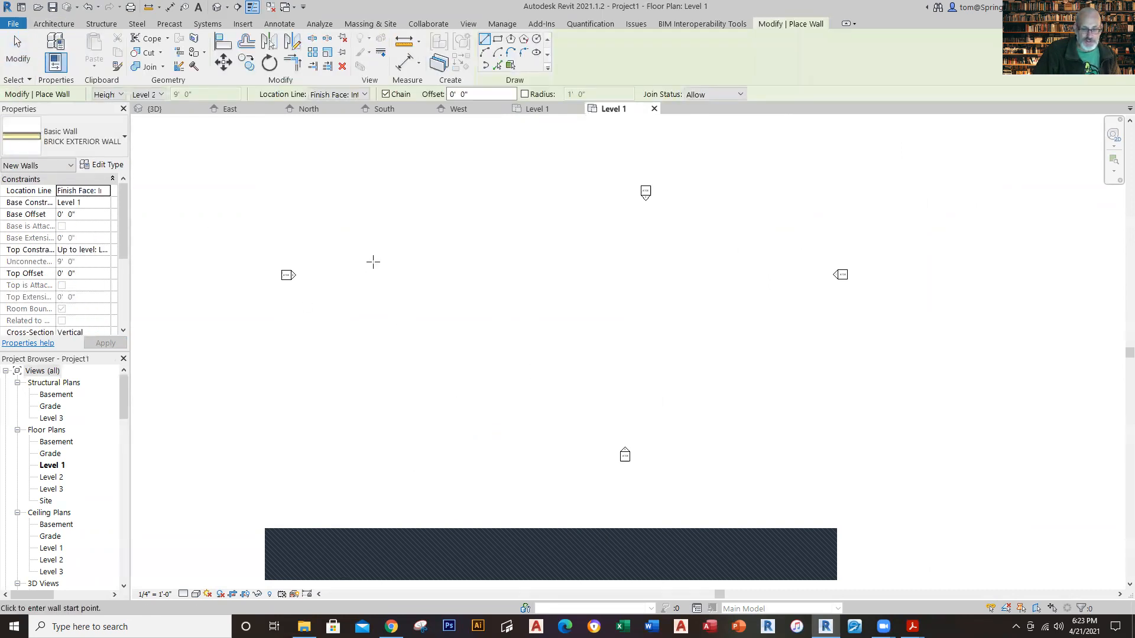
click(457, 264)
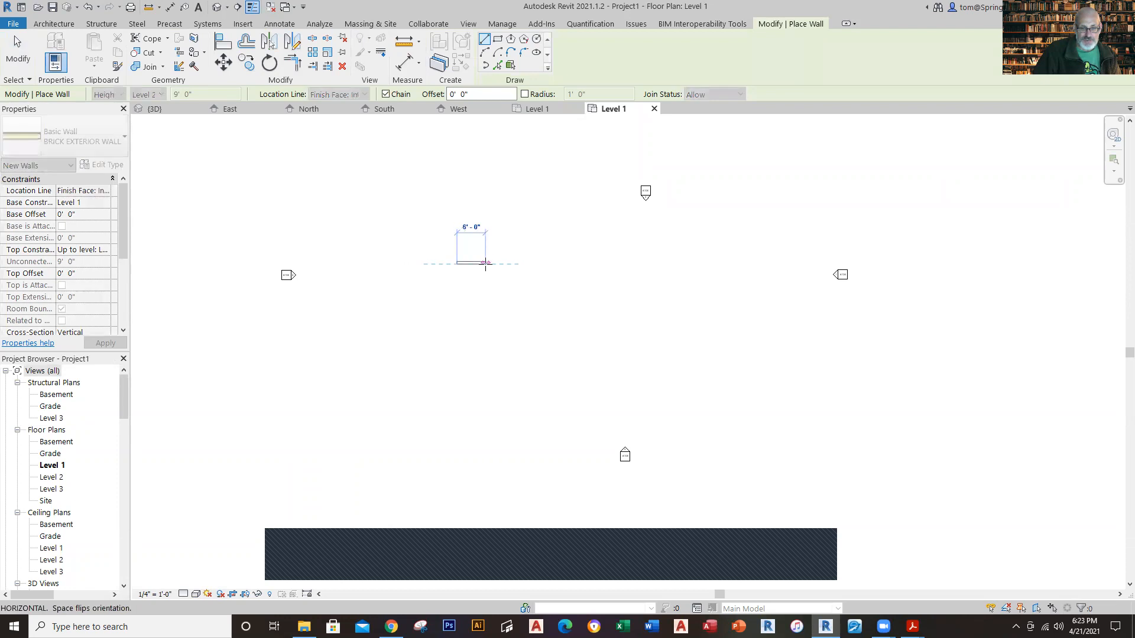
click(565, 263)
scroll(559, 250, up, 3)
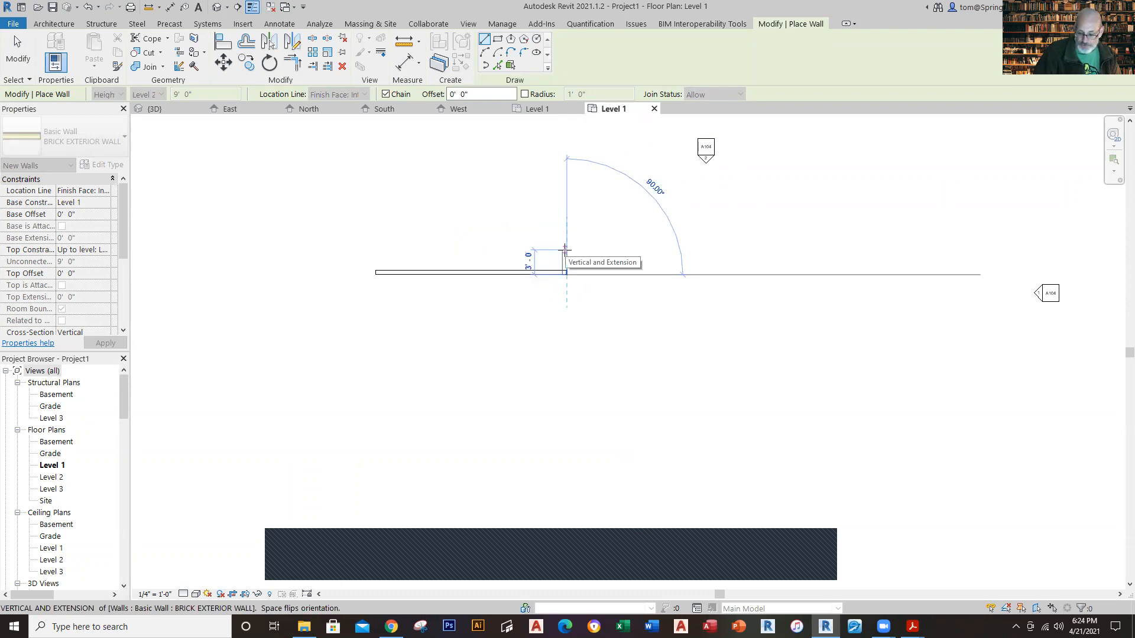
text(1.5)
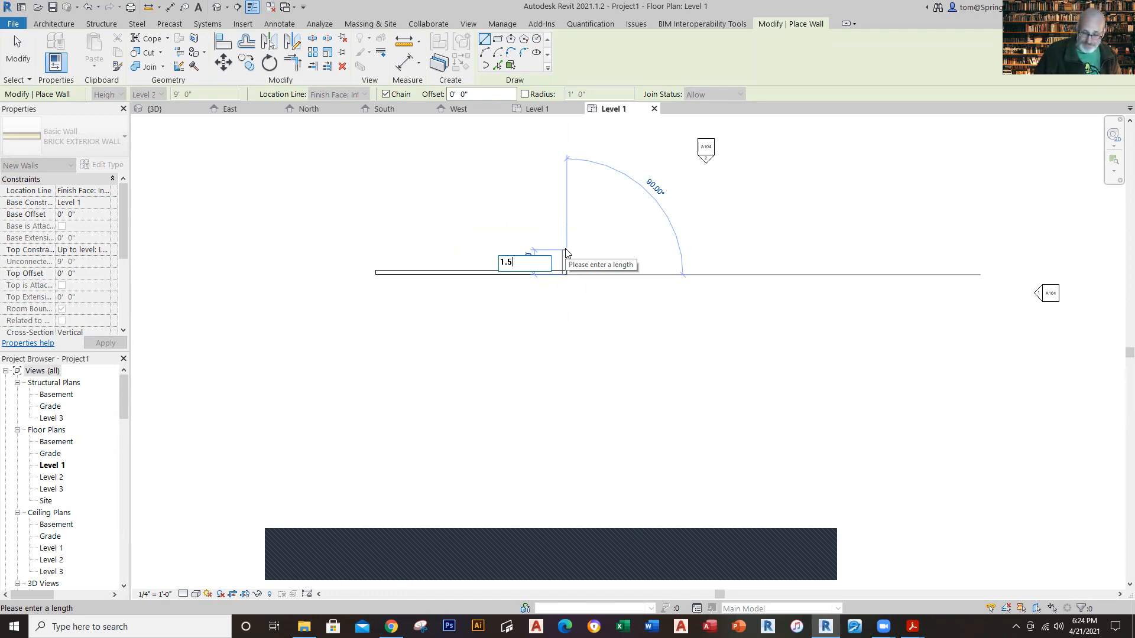
key(Return)
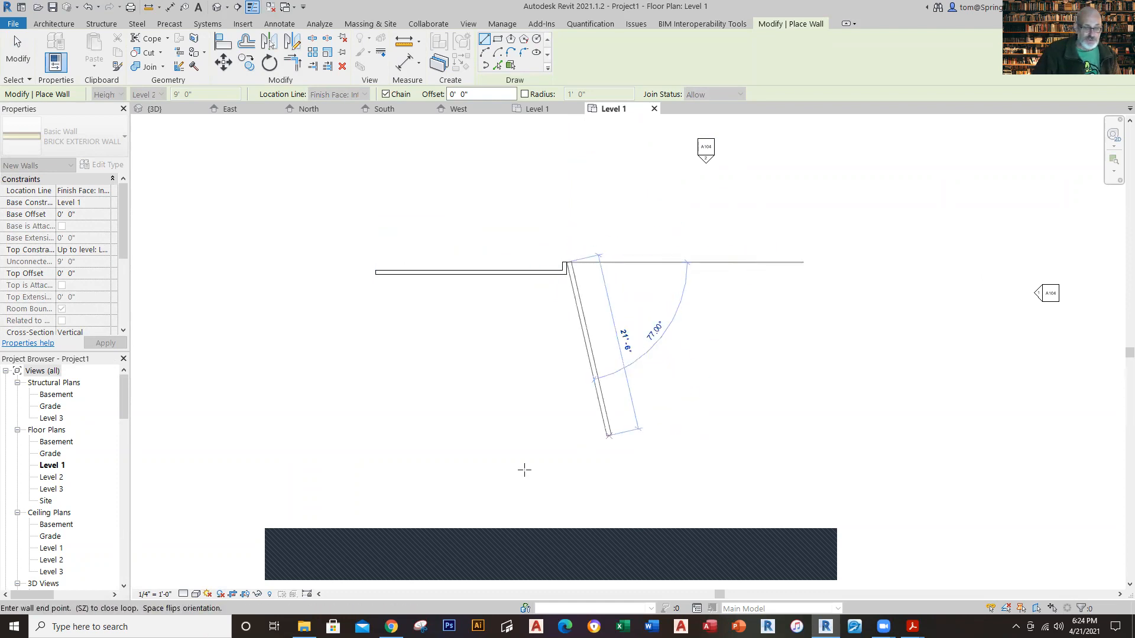
Step: Set the plan's detail level to Fine and try to start another brick wall from the end of the jog
click(183, 594)
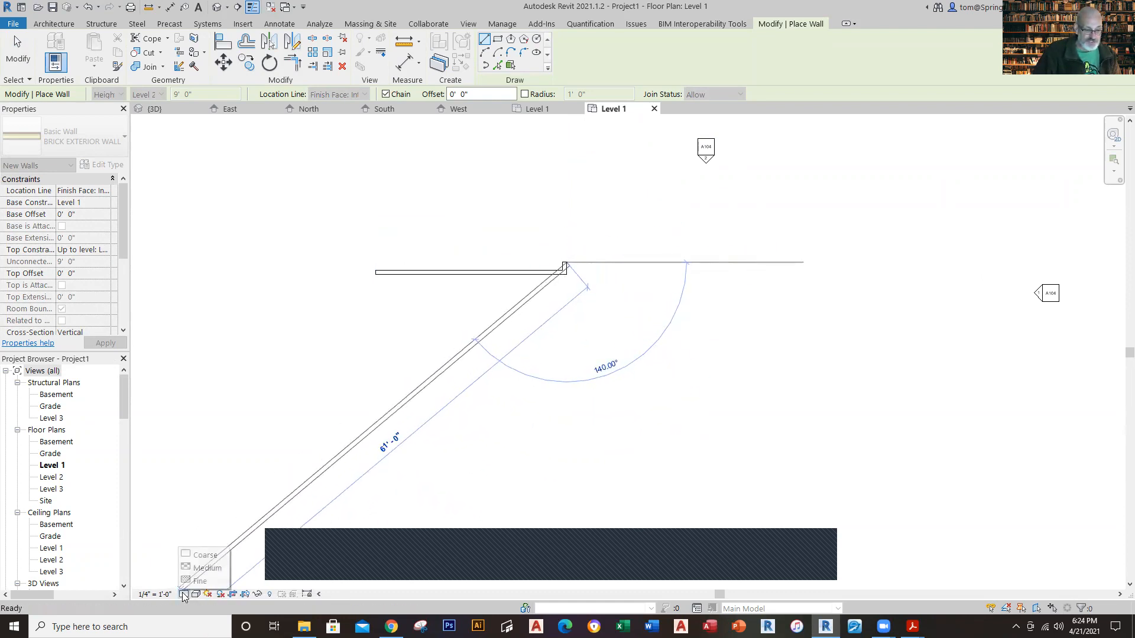
click(207, 582)
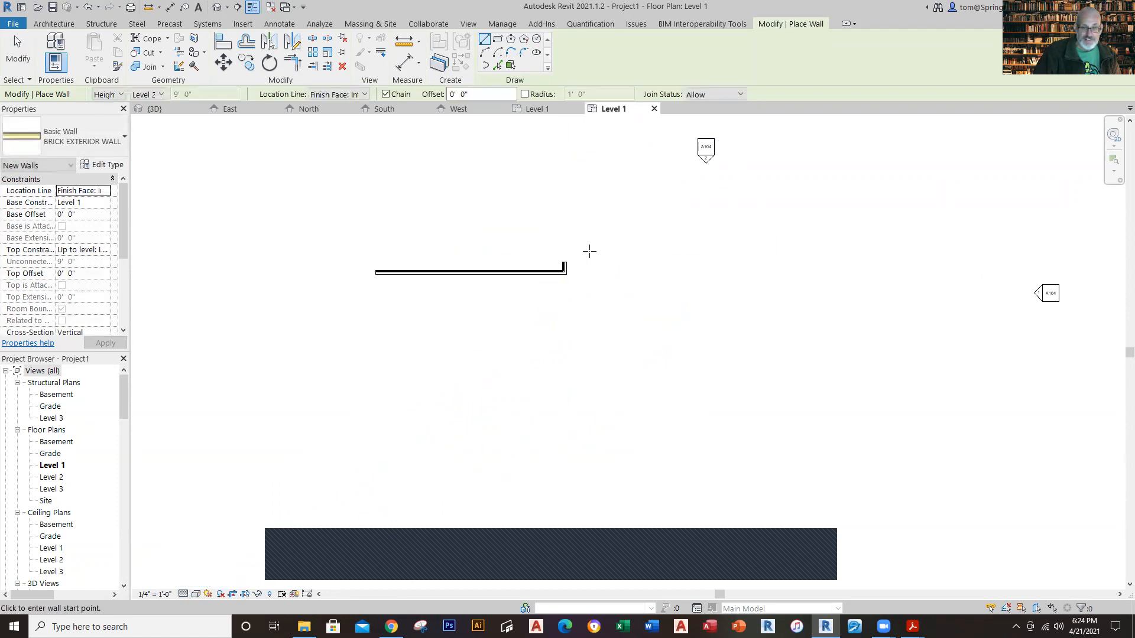
scroll(563, 261, up, 3)
scroll(499, 274, up, 3)
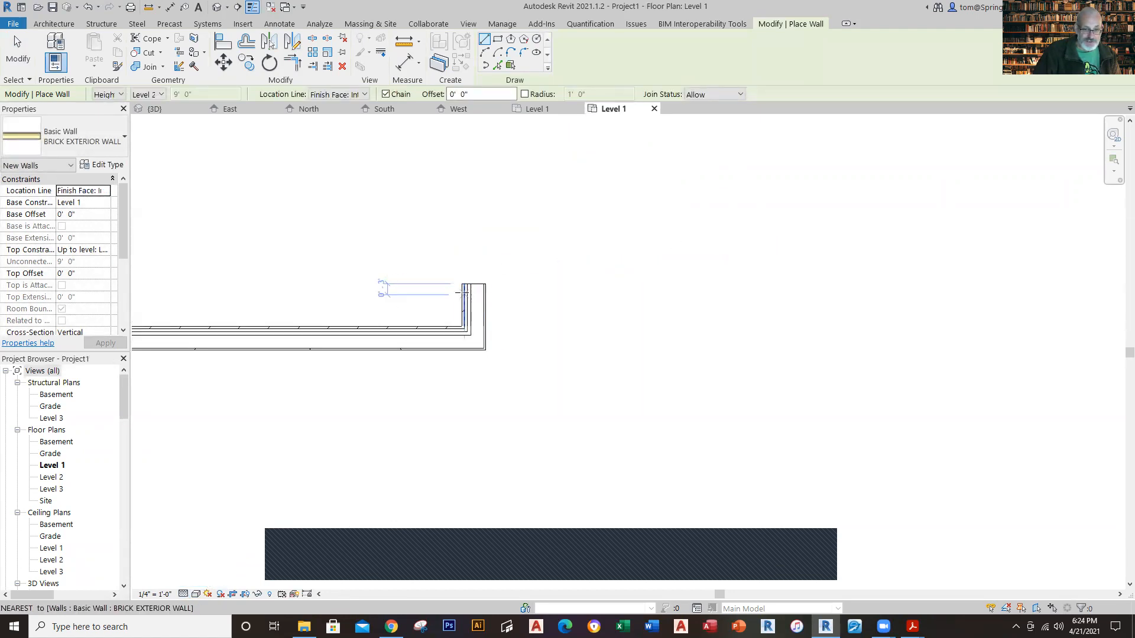
click(473, 285)
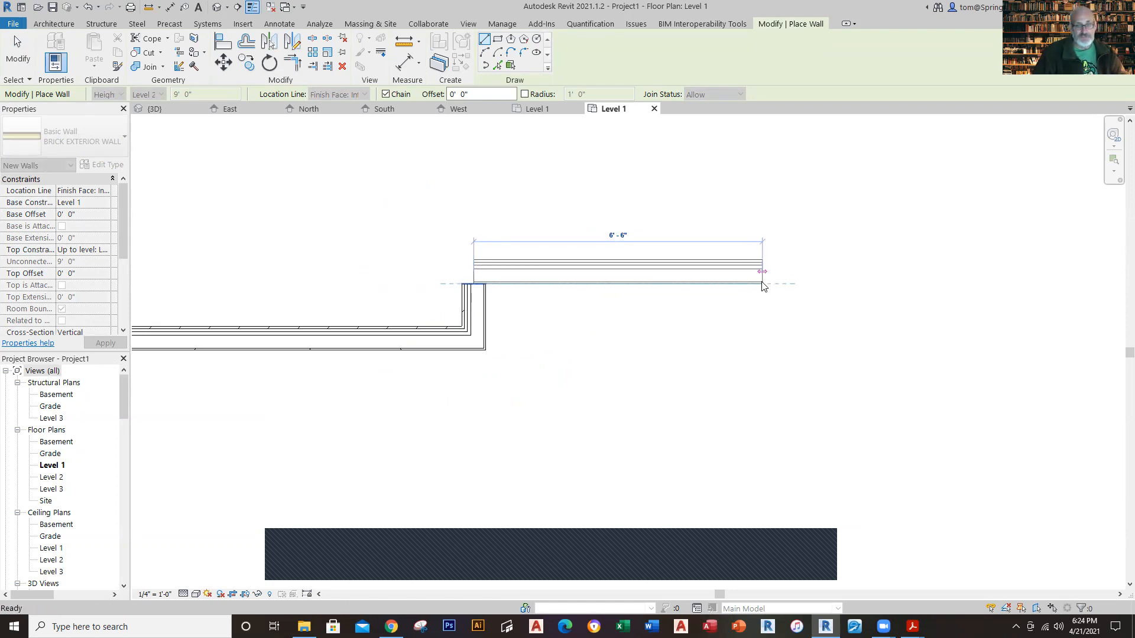
key(Escape)
key(Escape)
Step: Undo the detail level change and both drawn brick walls
scroll(613, 364, down, 3)
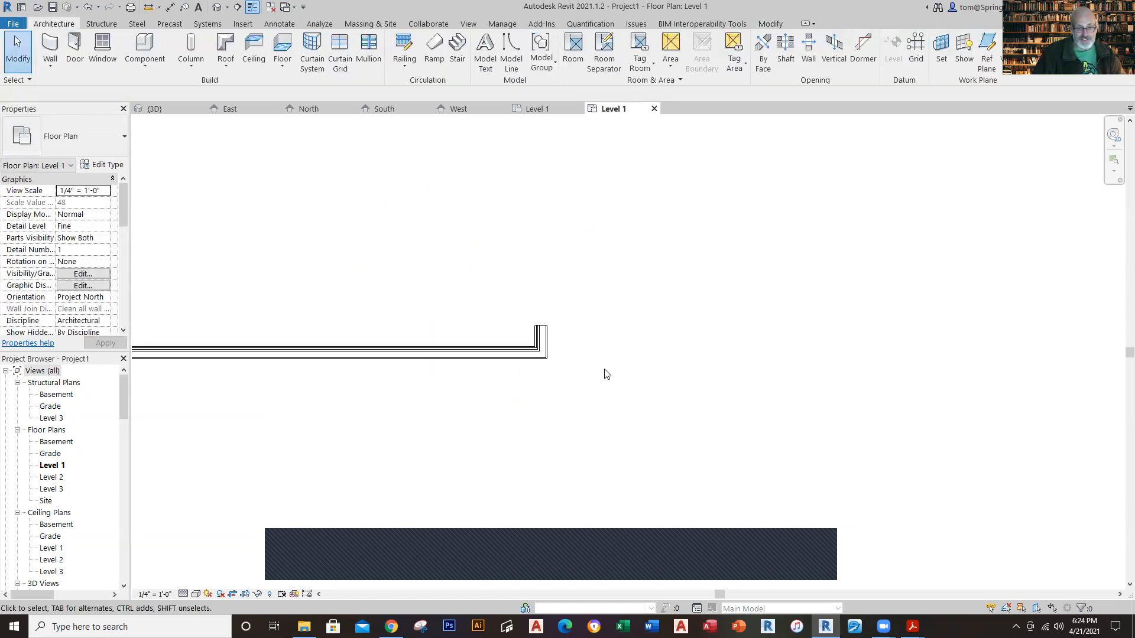
middle_drag(607, 373, 615, 316)
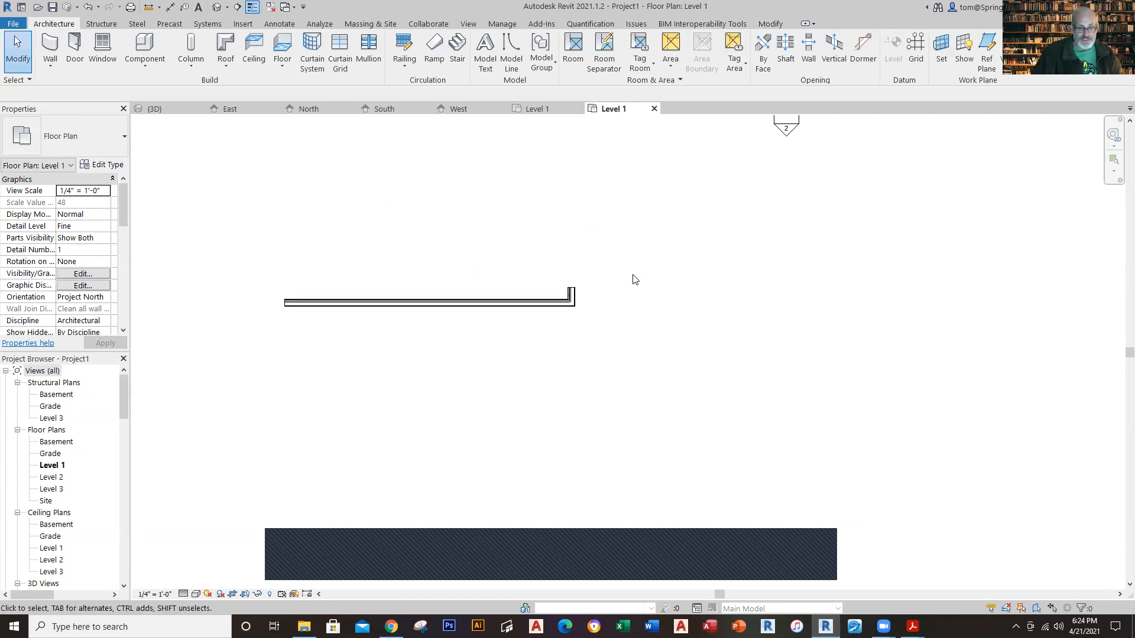
click(95, 12)
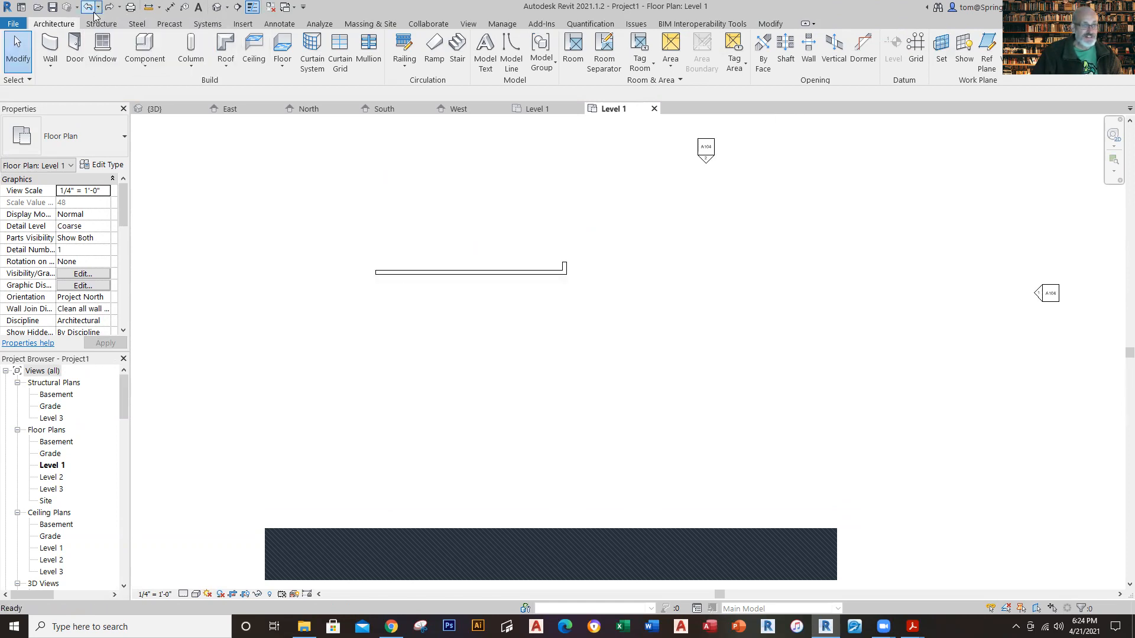
click(93, 11)
click(92, 11)
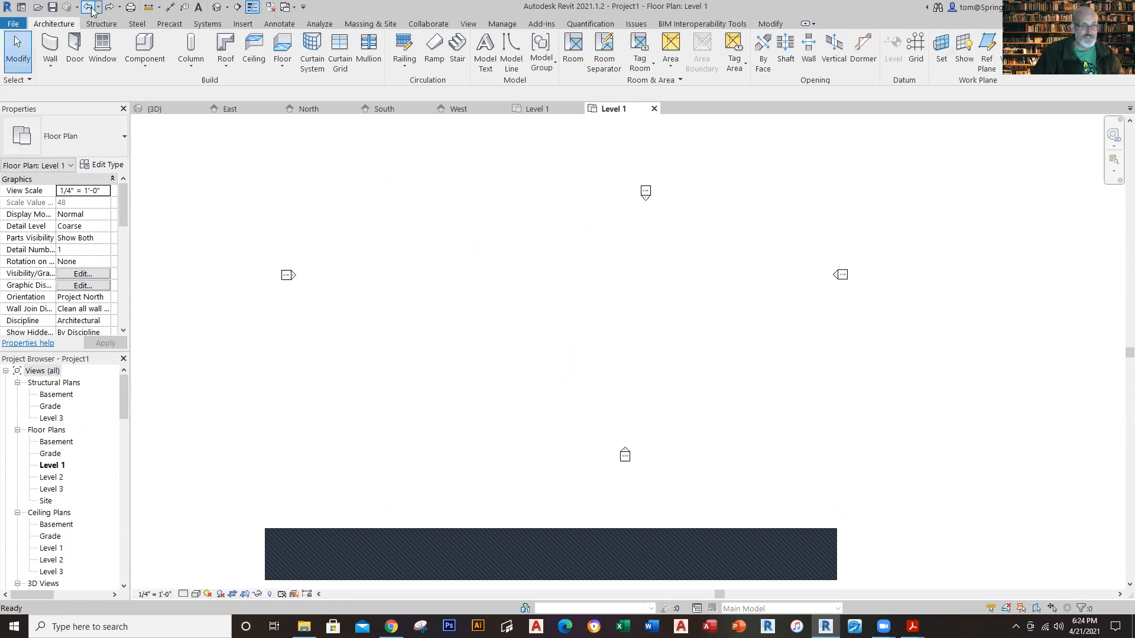
Step: Set the Level 1 plan's detail level to Fine and draw a horizontal architectural BRICK EXTERIOR WALL from left to right between the elevation markers
click(183, 594)
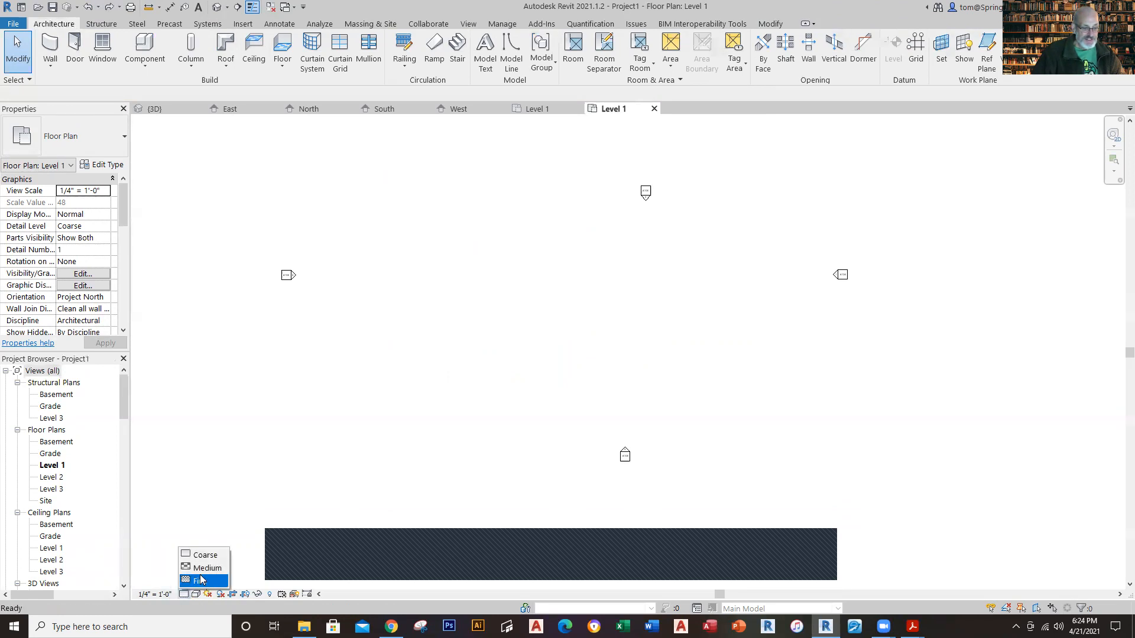
click(201, 582)
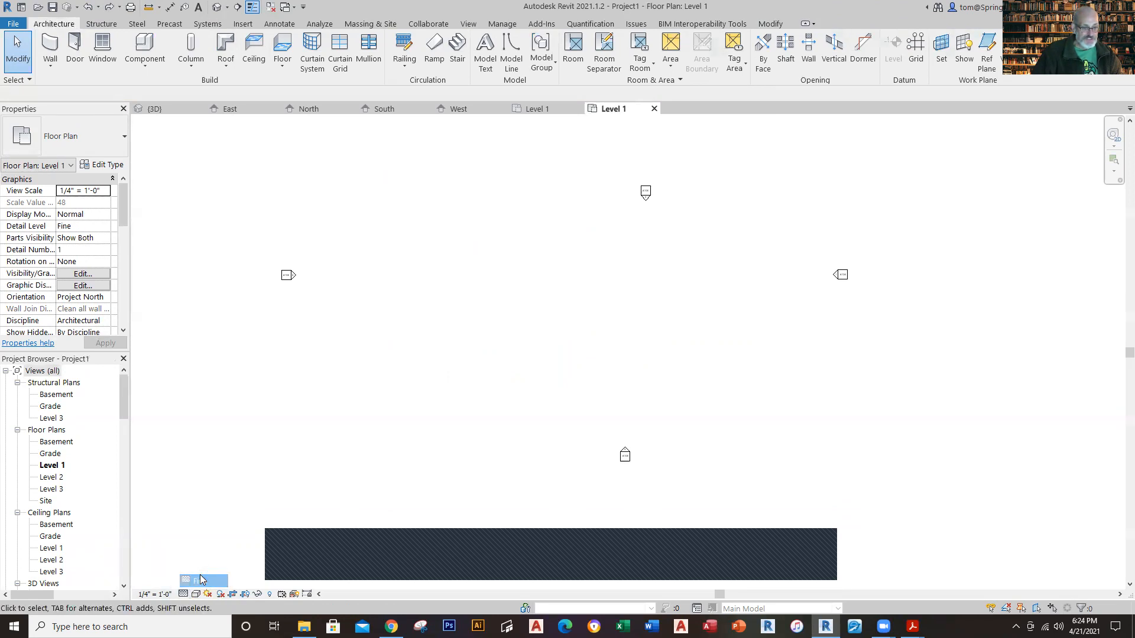
click(50, 65)
click(65, 90)
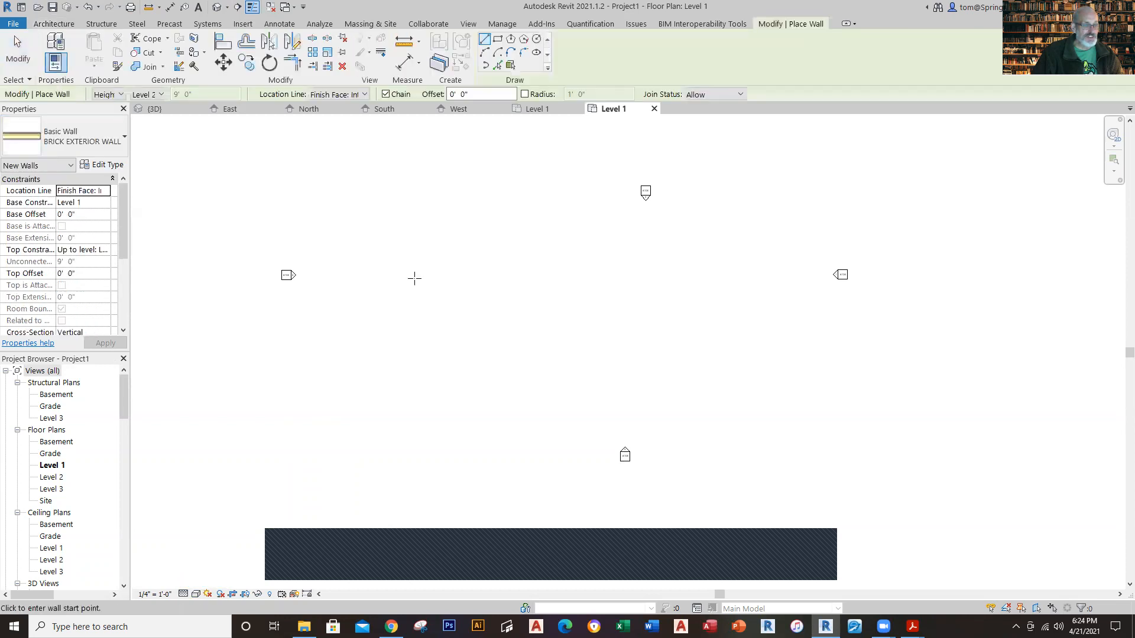
click(444, 265)
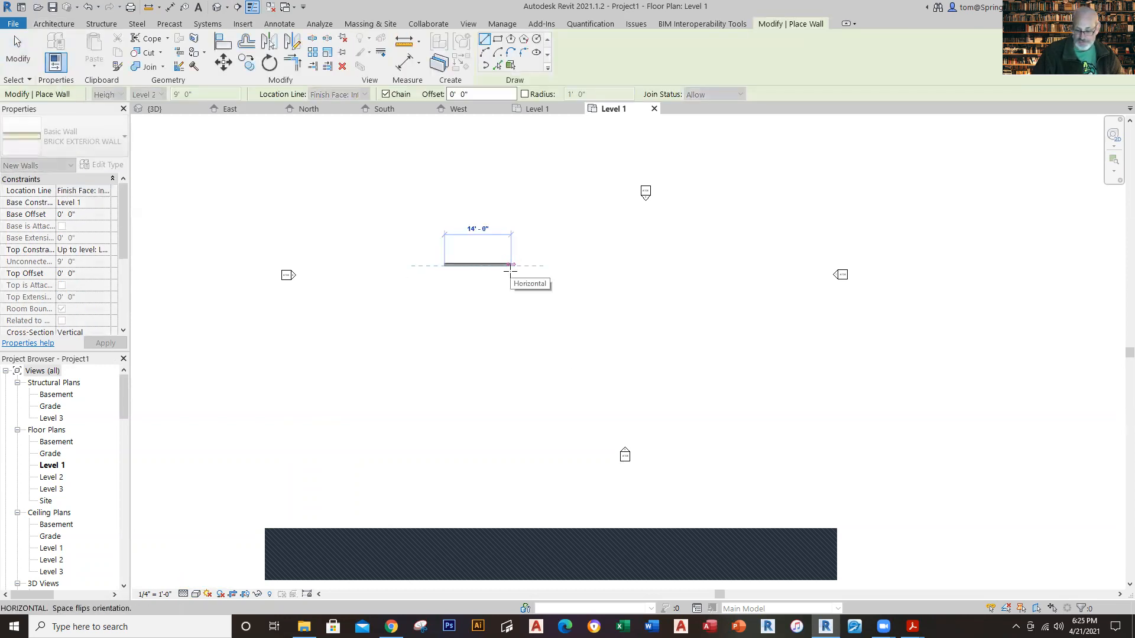
click(553, 266)
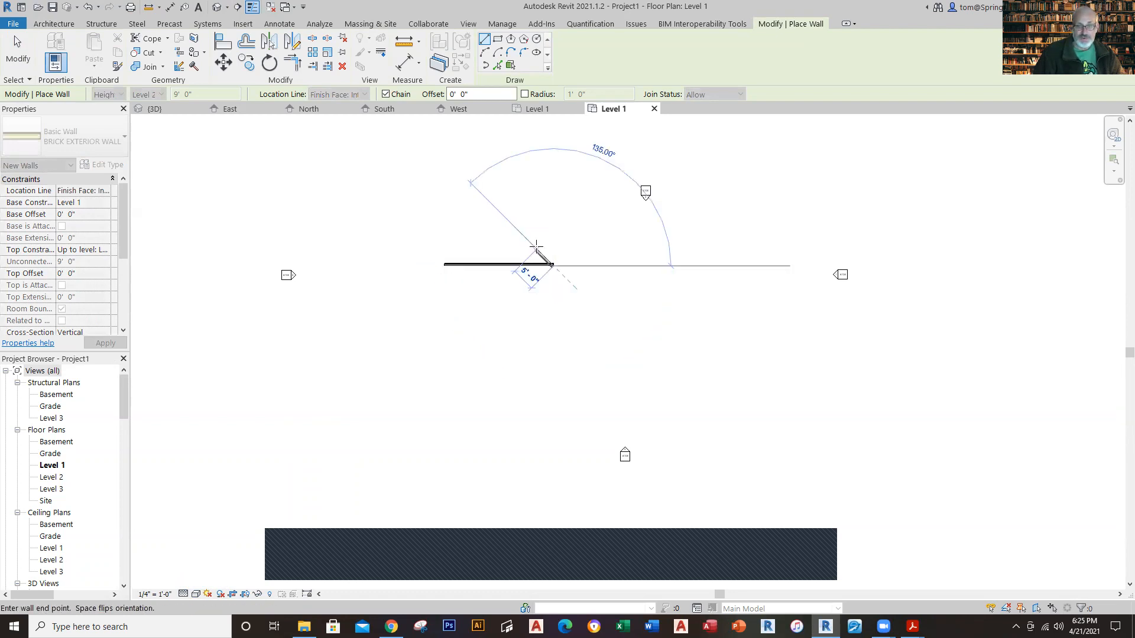
Step: Continue the wall chain with a 1.5' vertical jog upward from the horizontal wall's right end
scroll(558, 242, up, 5)
scroll(564, 239, up, 1)
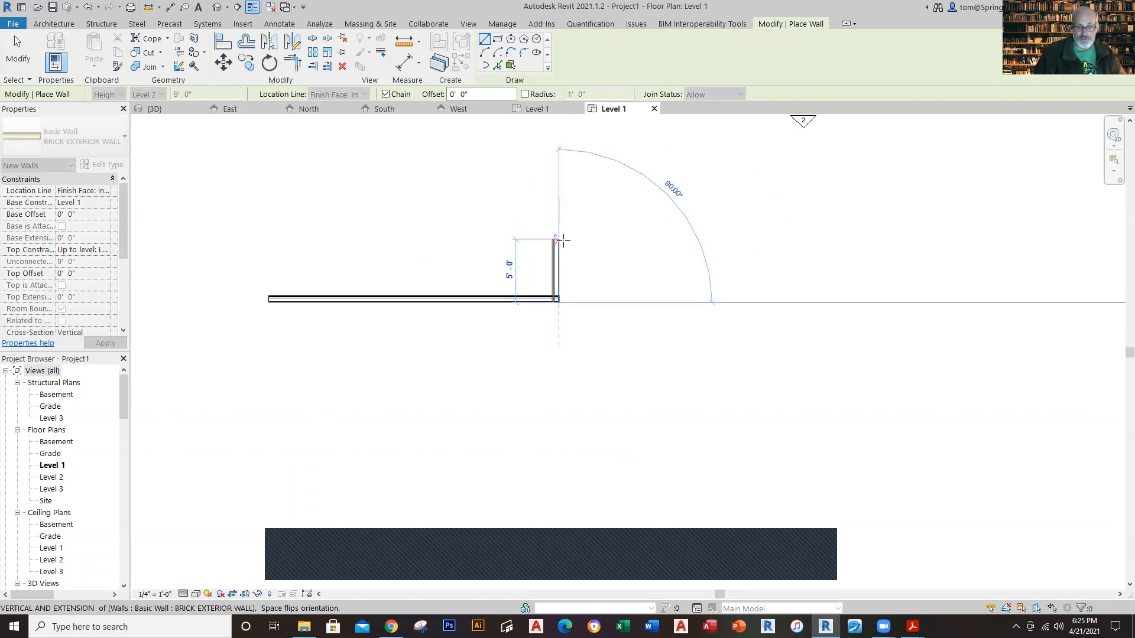
text(1.5)
key(Return)
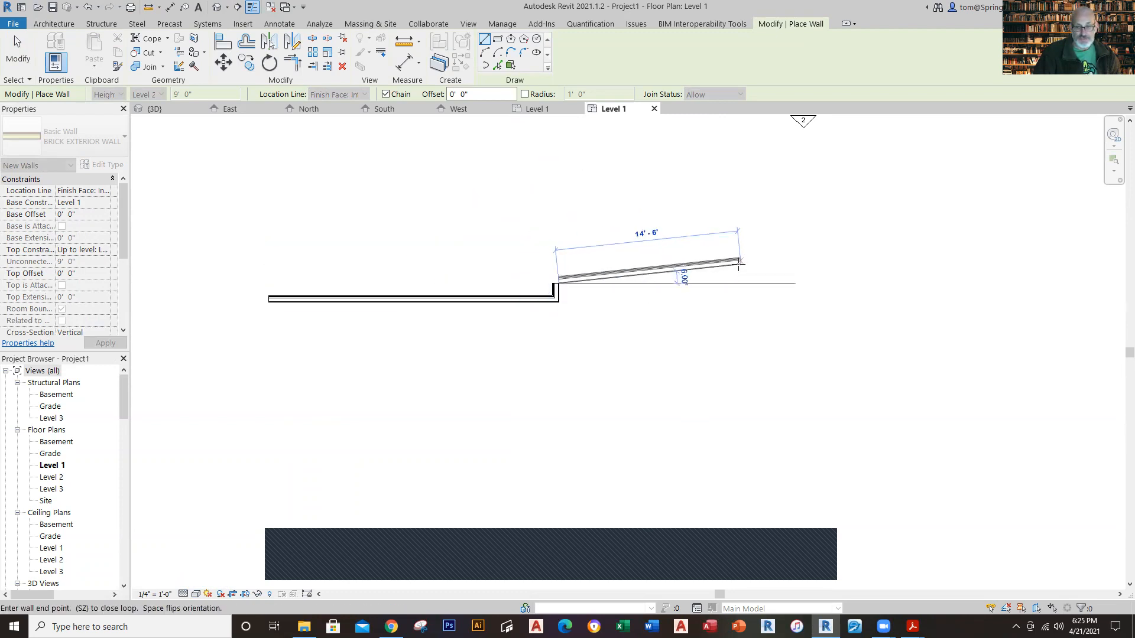
Step: Continue the chain with a 27' horizontal wall to the right and a 27' vertical wall downward
text(27)
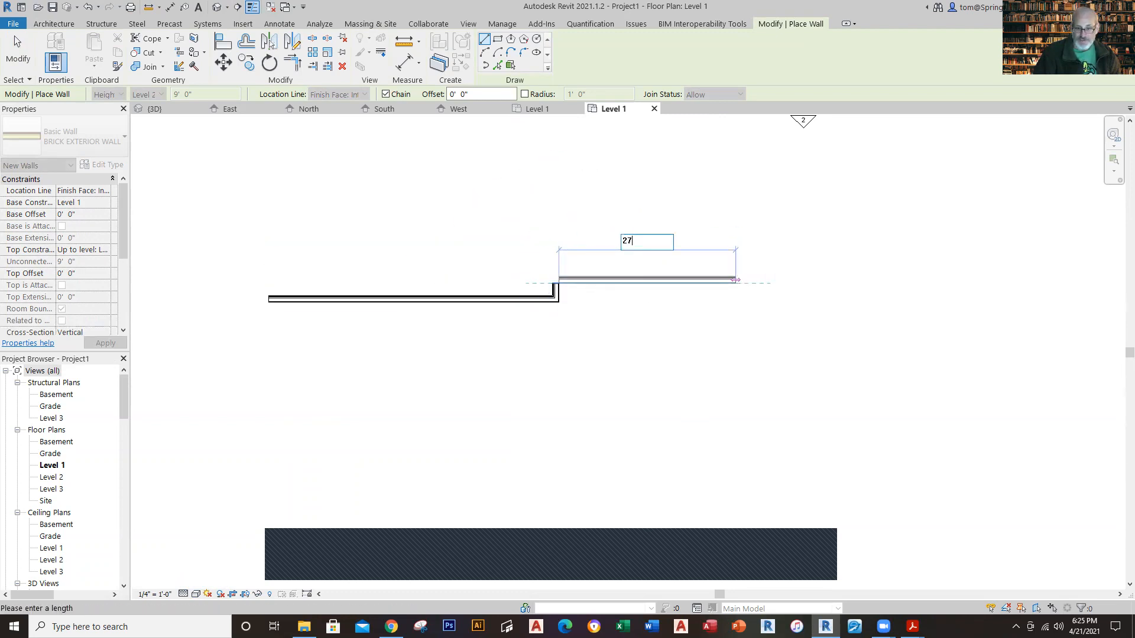
key(Return)
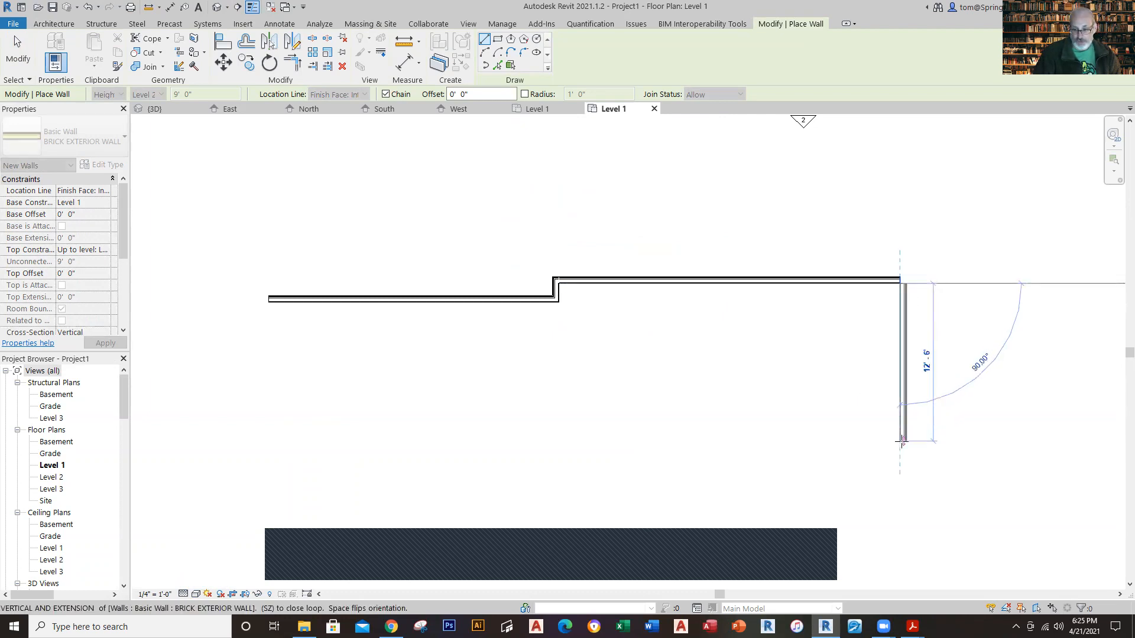
text(27)
key(Return)
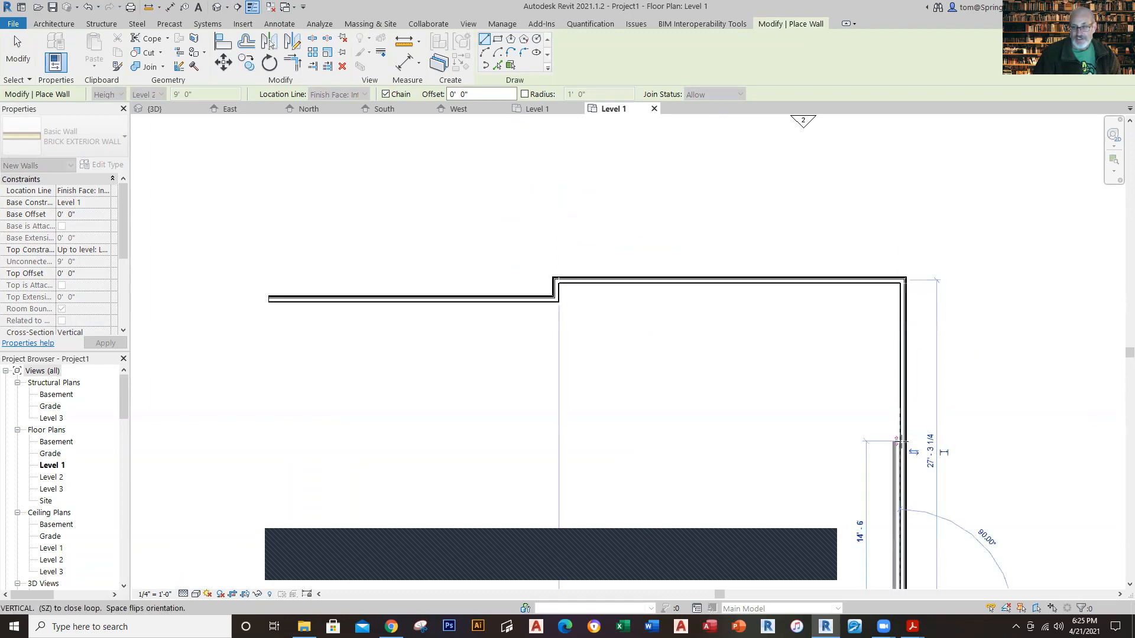
Step: Continue the chain with a 27' horizontal wall back to the left and a 1.5' vertical jog upward
scroll(813, 468, down, 2)
scroll(721, 489, down, 1)
middle_drag(672, 494, 679, 354)
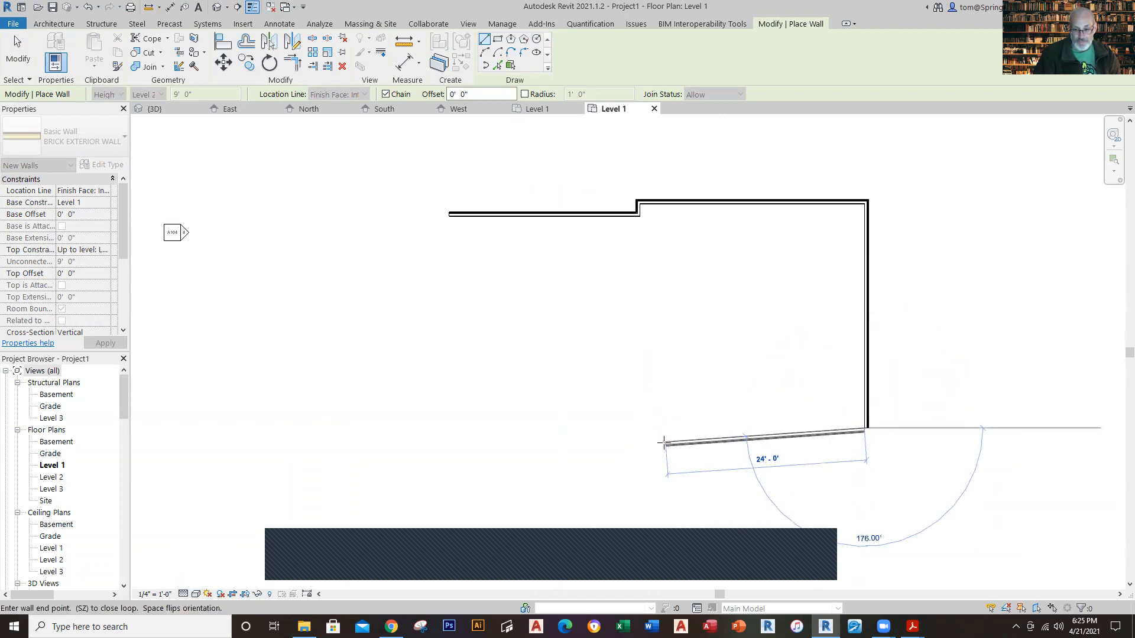
text(27)
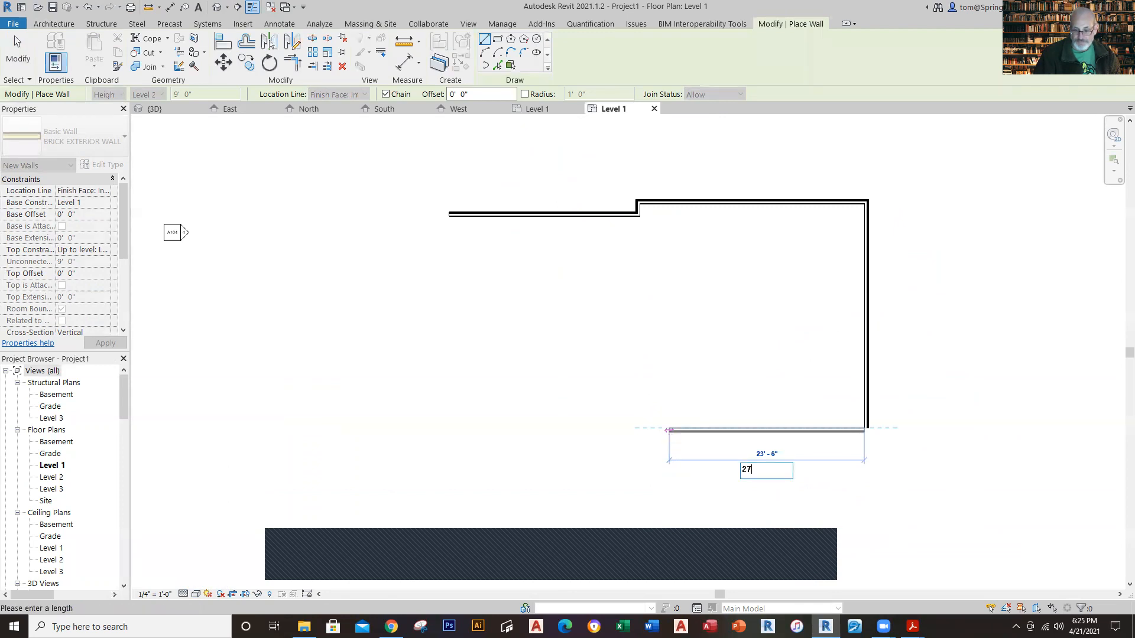
key(Return)
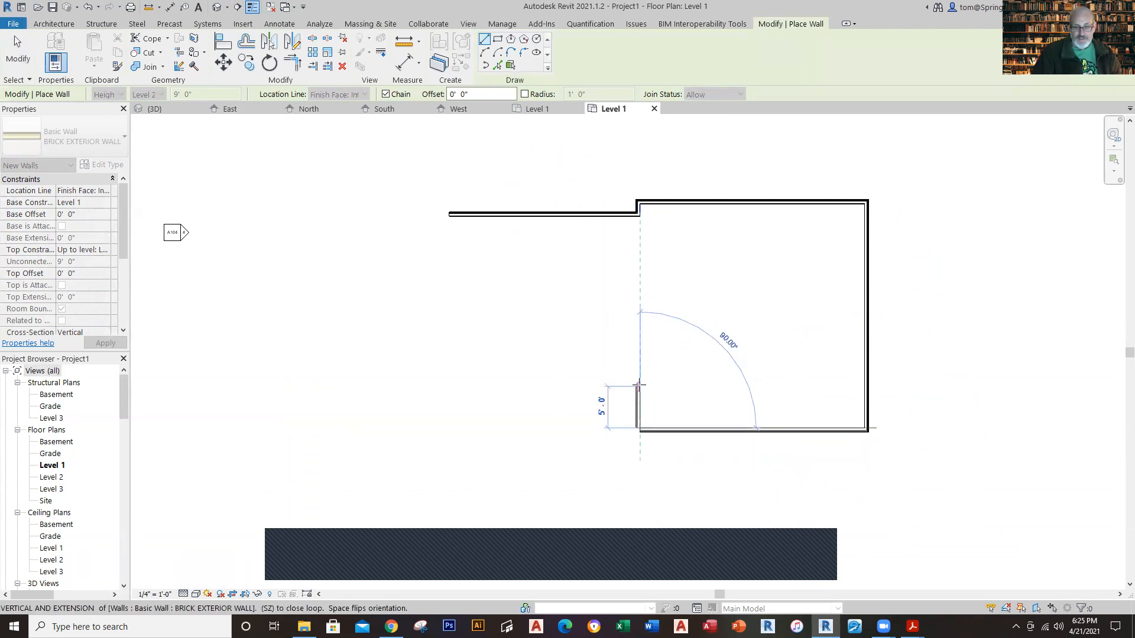
text(1.5)
key(Return)
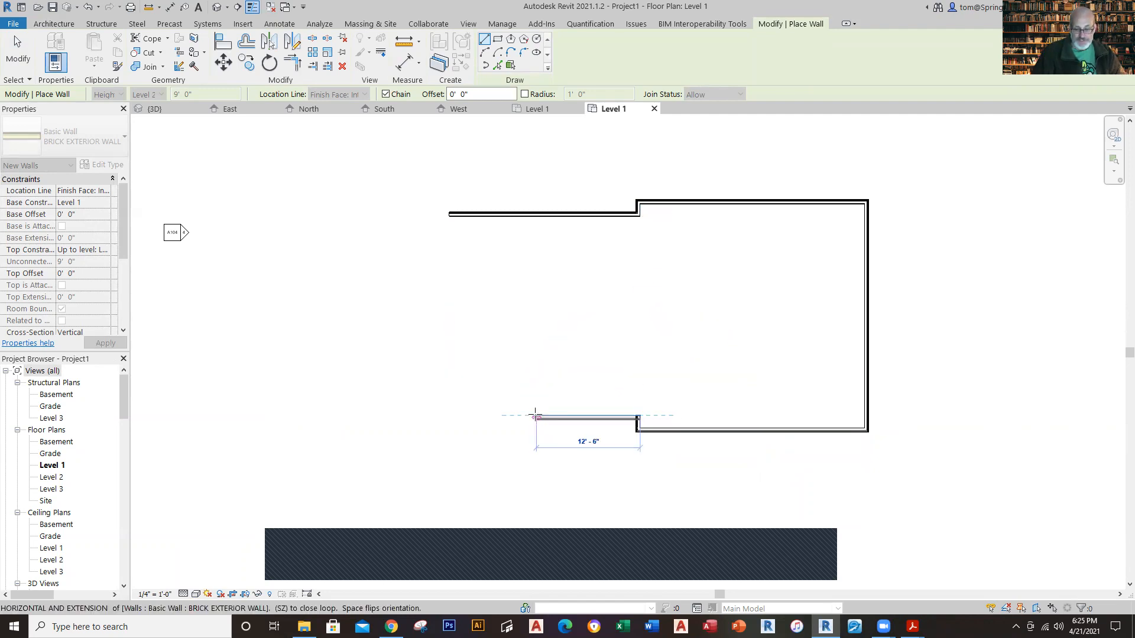
Step: Complete the wall outline with a horizontal wall to the left and a vertical wall closing at the first wall's start
text(2)
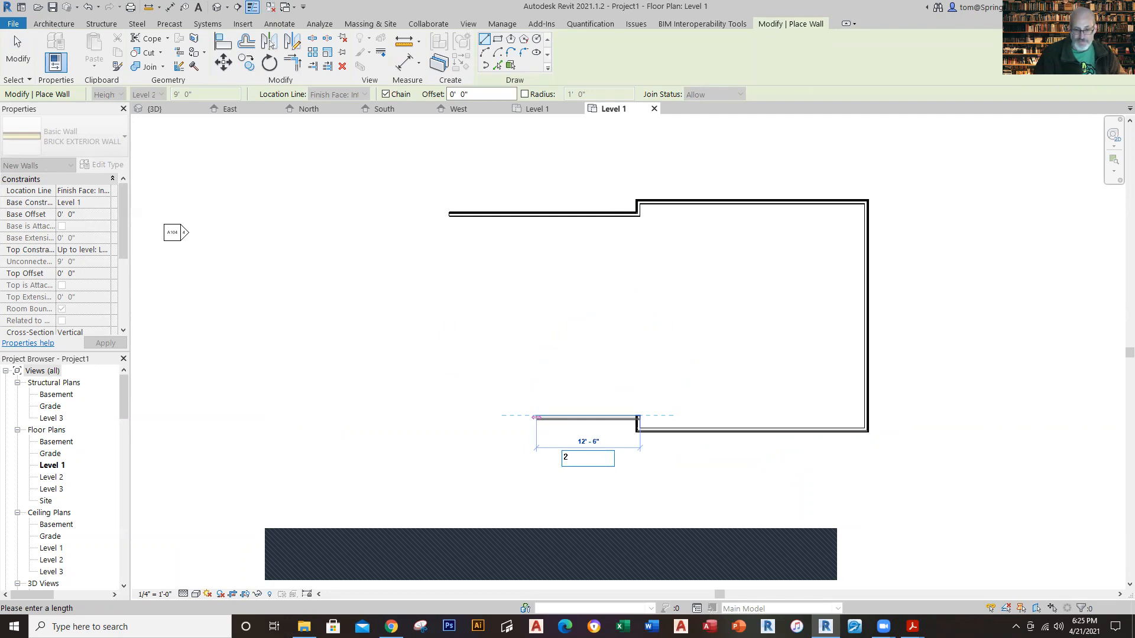
text(.2.5)
key(Return)
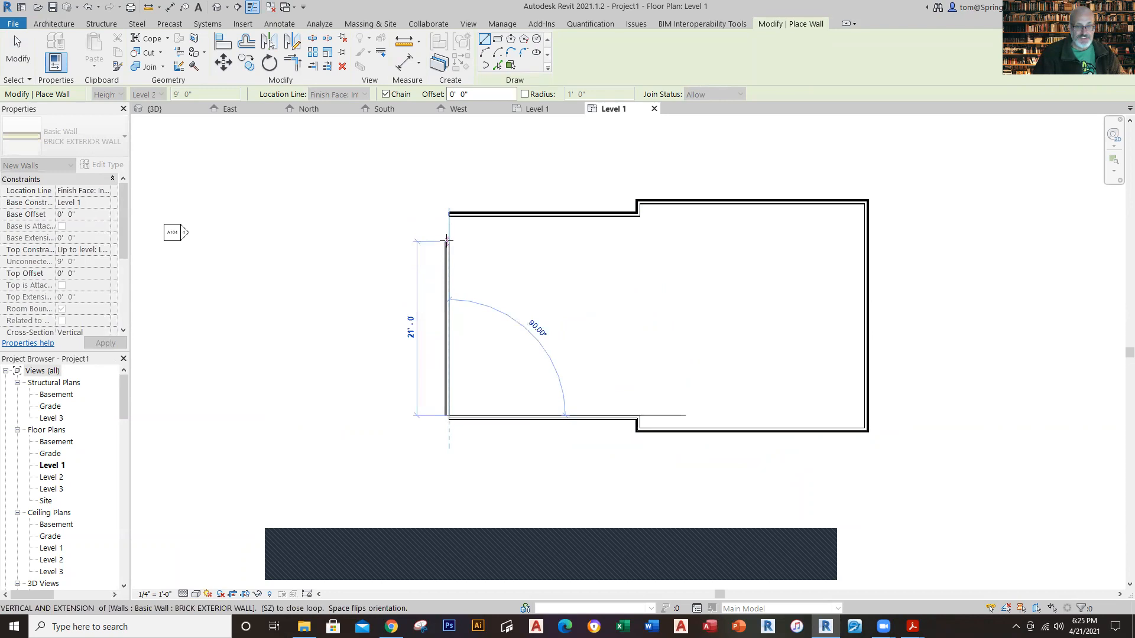
click(448, 215)
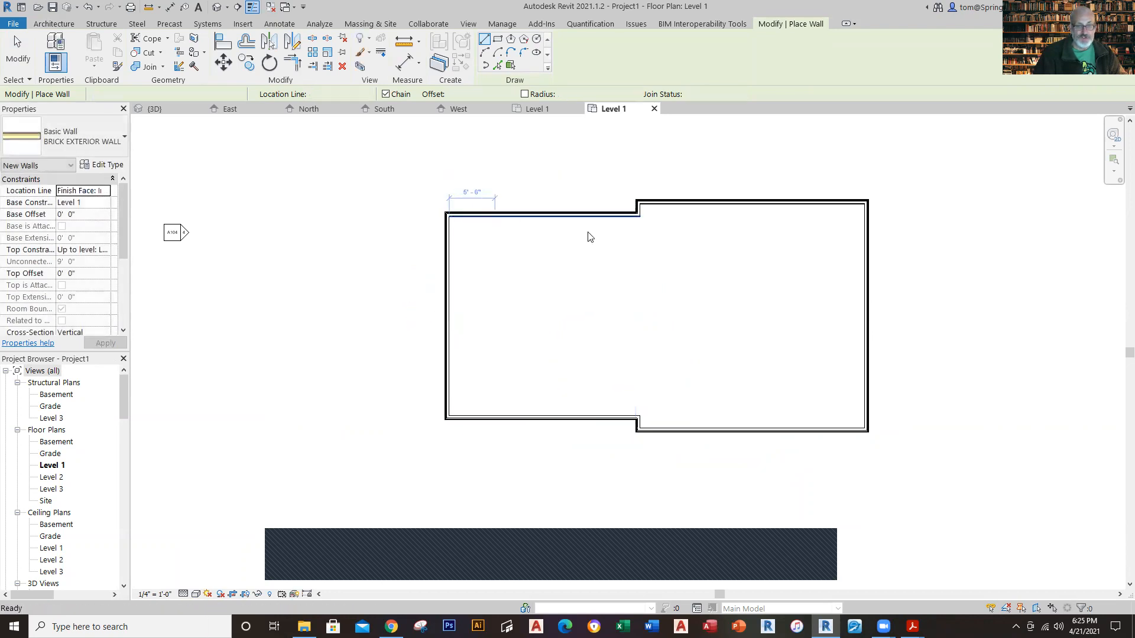
key(Escape)
key(Escape)
Step: Inspect the temporary dimensions of the upper right and upper left walls
click(764, 204)
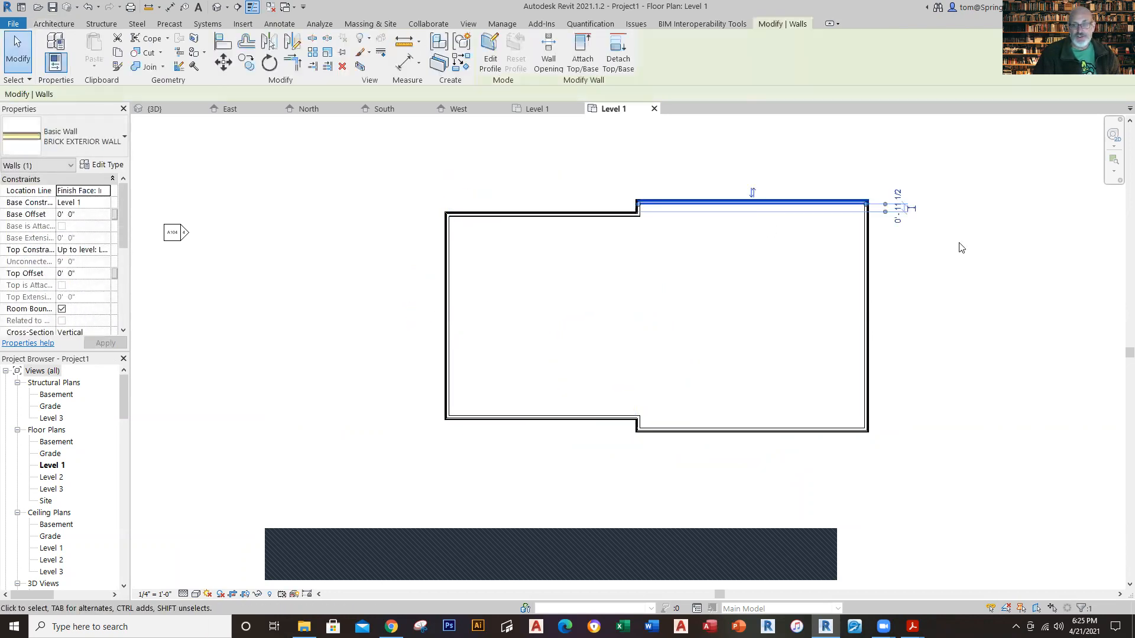
scroll(953, 230, up, 2)
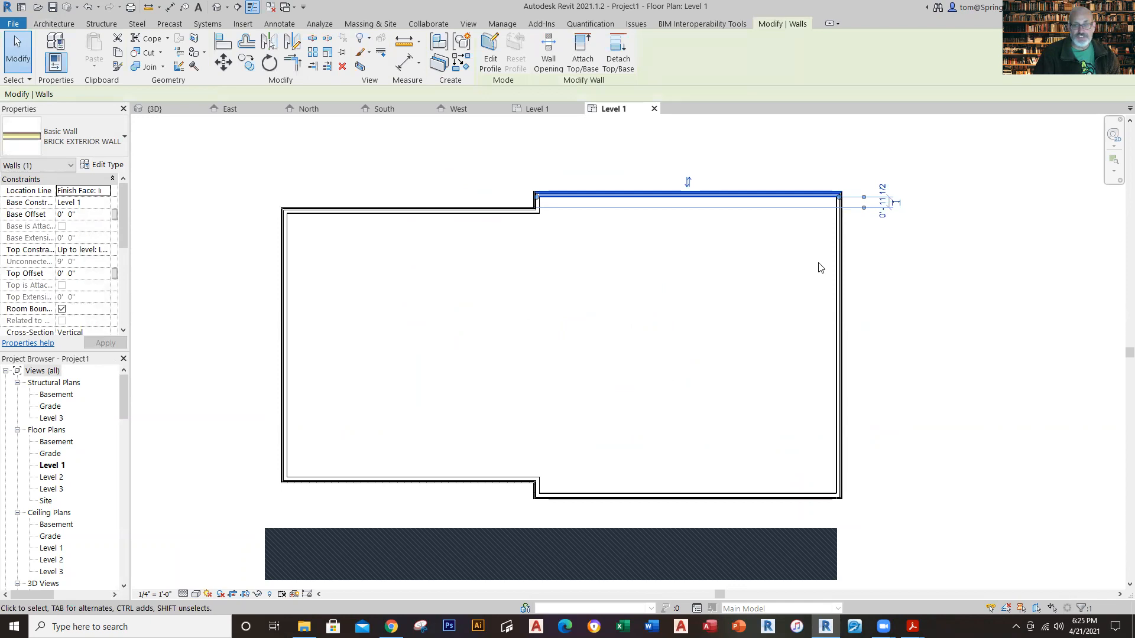
click(501, 250)
click(502, 211)
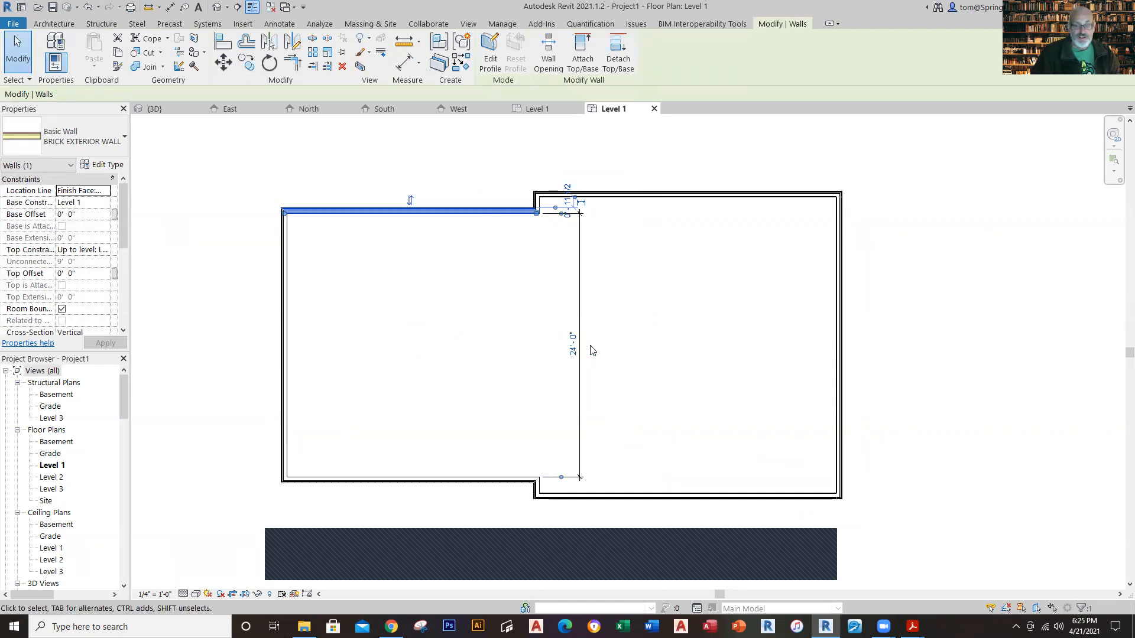
click(572, 344)
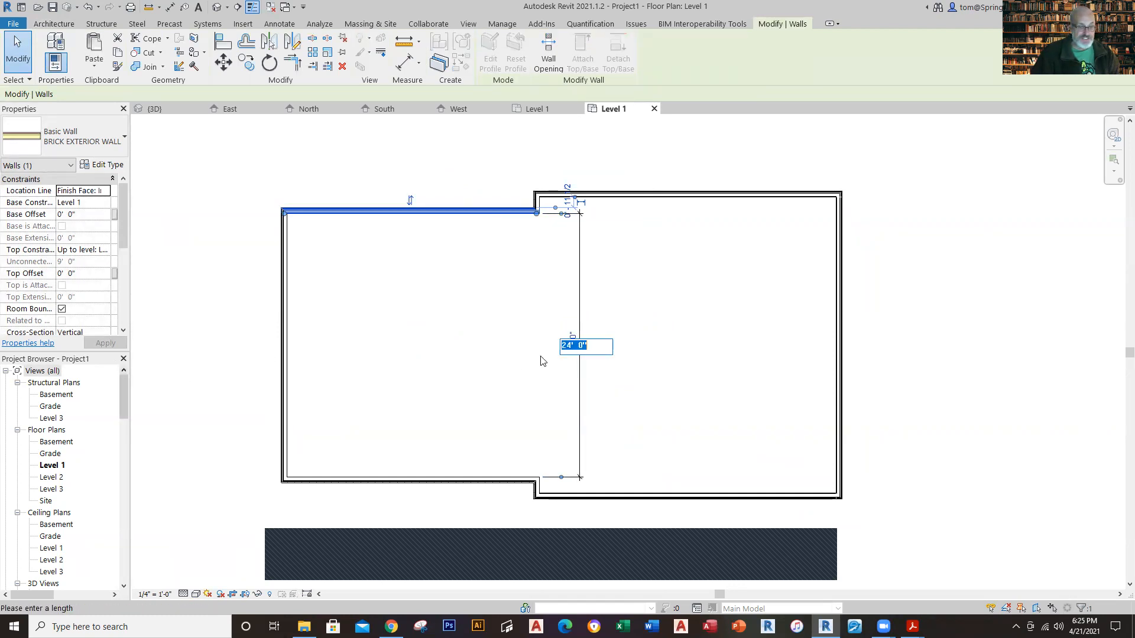
key(Escape)
Step: Make the upper left wall's temporary depth dimension permanent and place it outside the left wall
drag(580, 365, 208, 349)
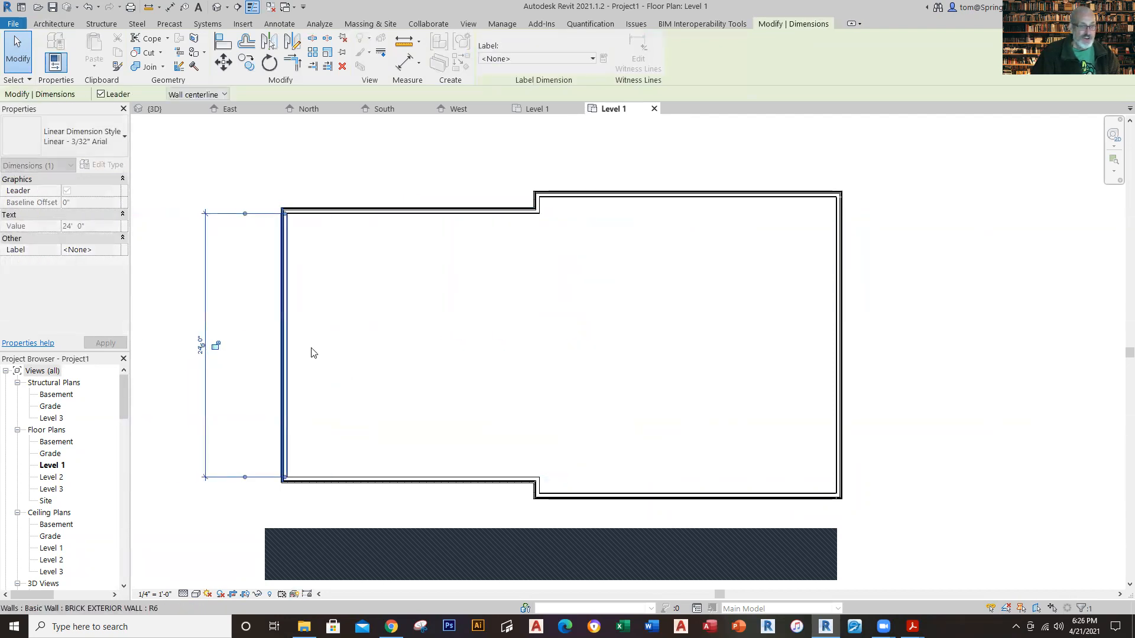
click(339, 353)
scroll(338, 353, up, 2)
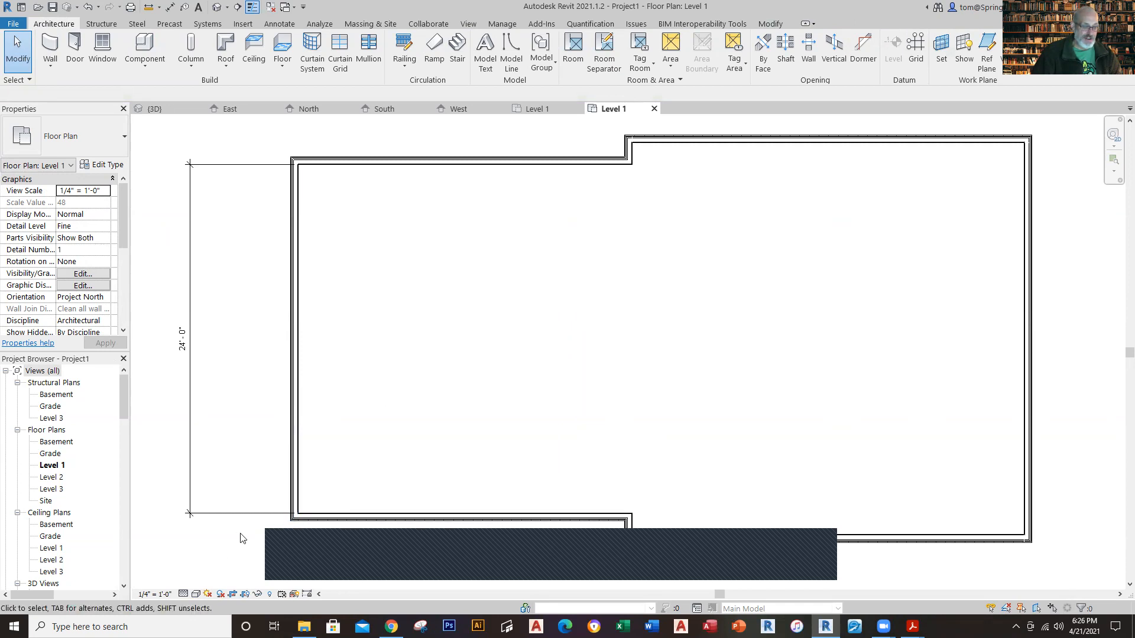
Step: Move both witness lines of the depth dimension from the inner to the outer wall faces
scroll(241, 537, up, 2)
click(258, 512)
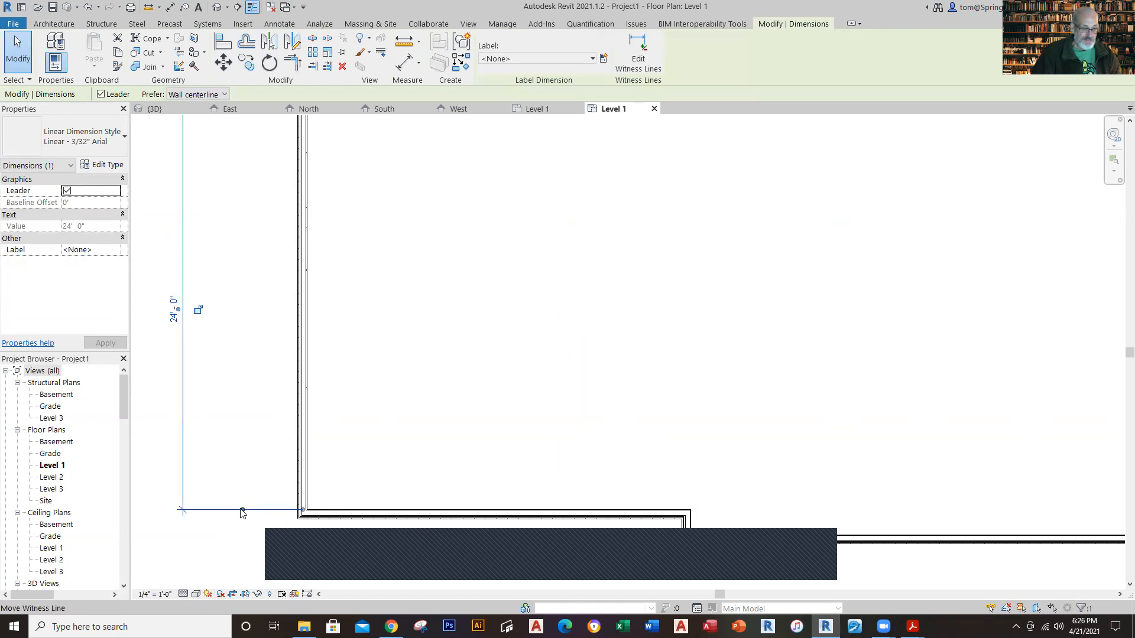
drag(242, 511, 240, 518)
scroll(260, 283, down, 1)
middle_drag(273, 363, 286, 515)
drag(255, 307, 254, 299)
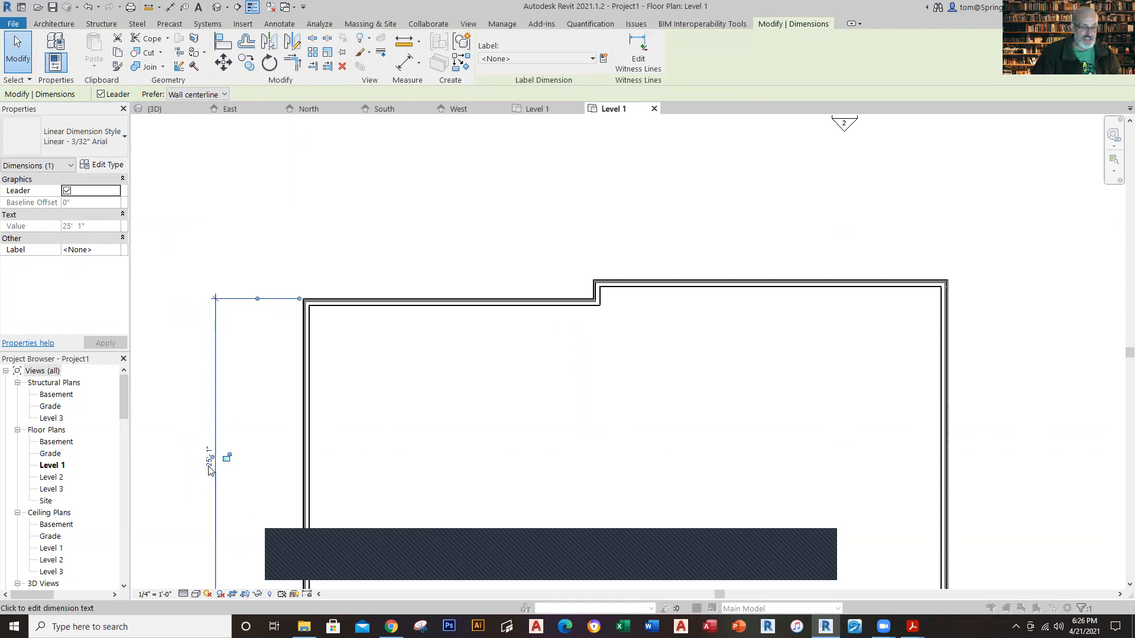
Step: Dismiss the depth dimension's text override settings without changes and delete the dimension
click(209, 466)
click(602, 434)
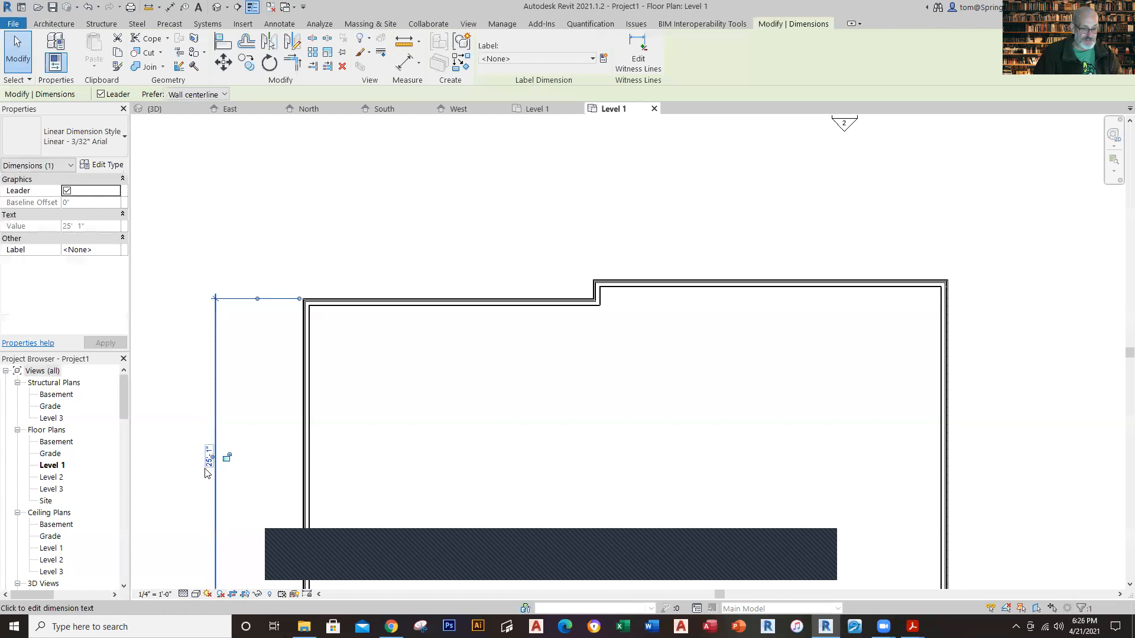
click(207, 465)
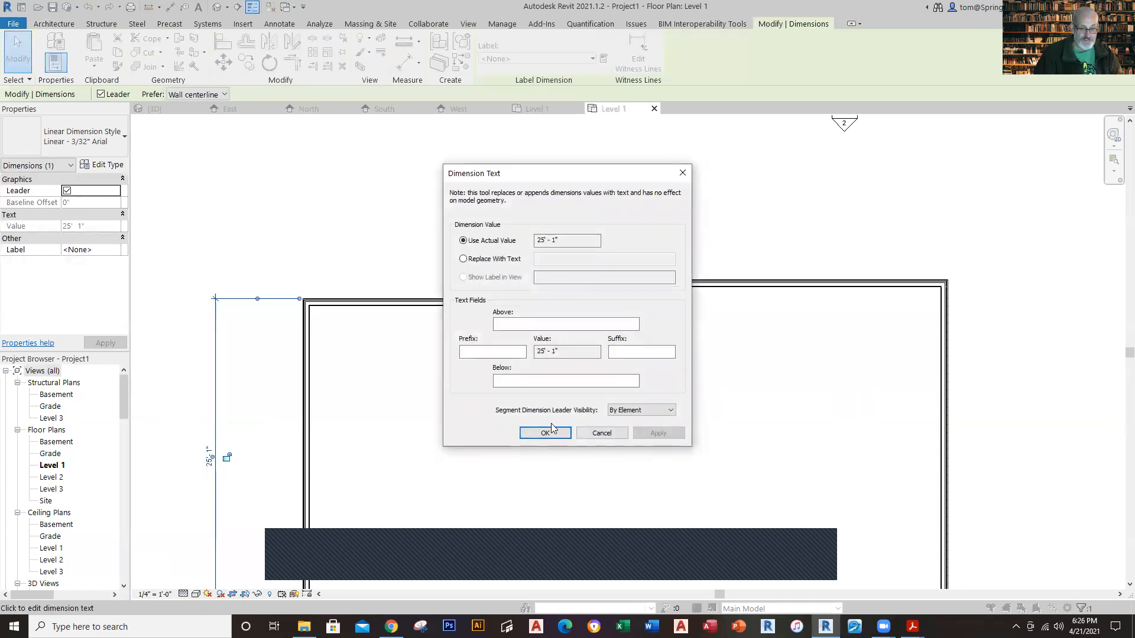
click(599, 434)
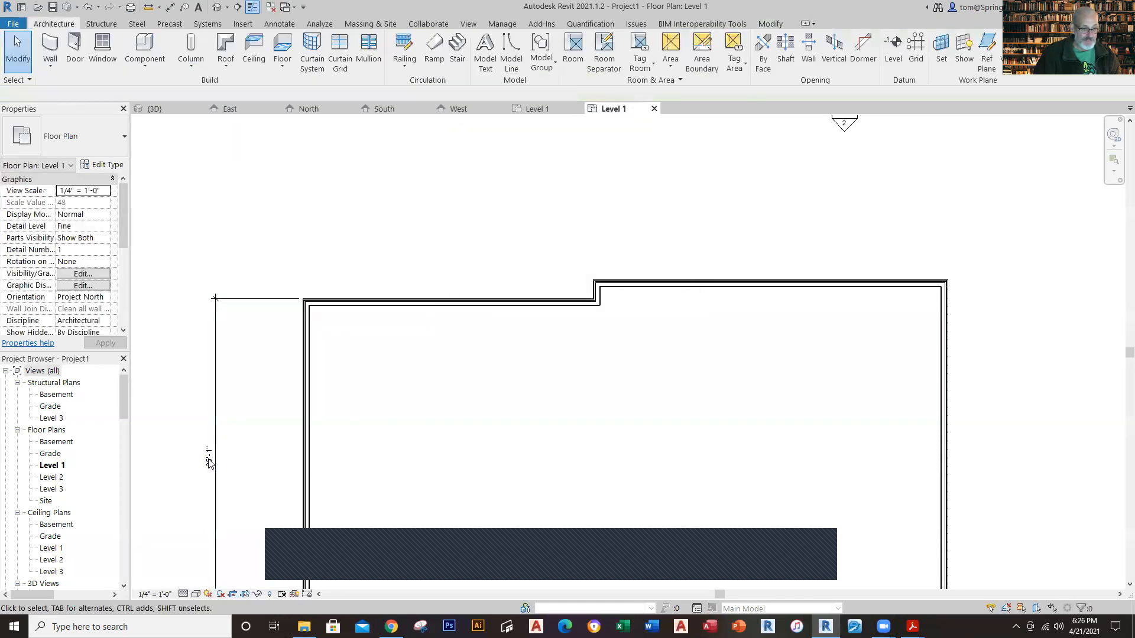
click(208, 464)
key(Delete)
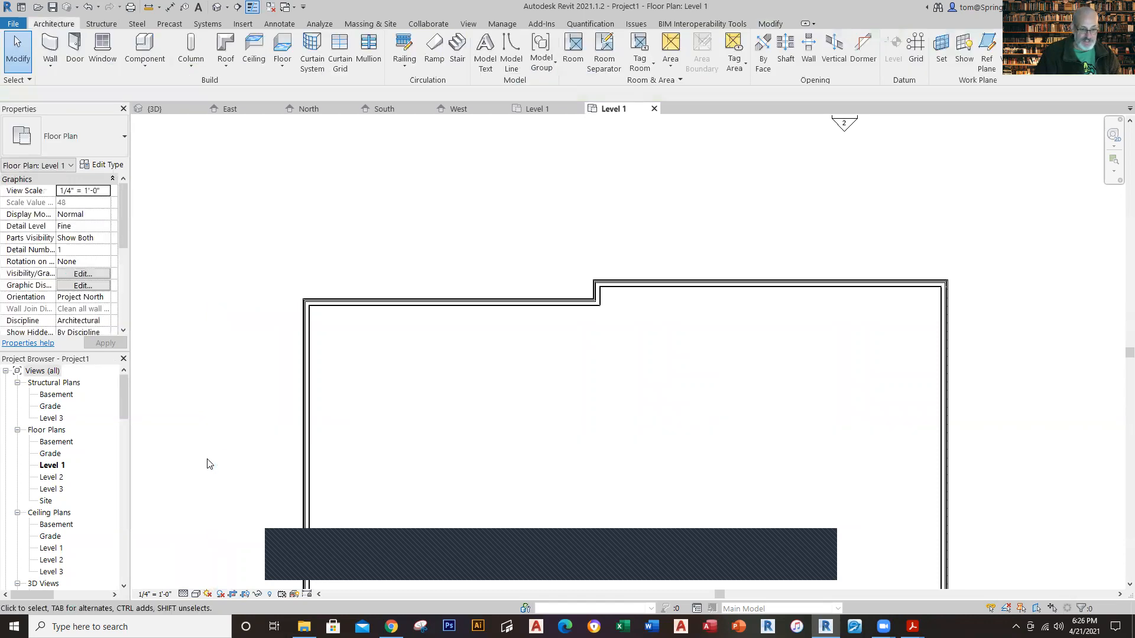
Step: Select the lower left wall and move its temporary depth dimension's witness lines to the outer wall faces
click(411, 302)
scroll(489, 446, down, 1)
middle_drag(489, 446, 471, 357)
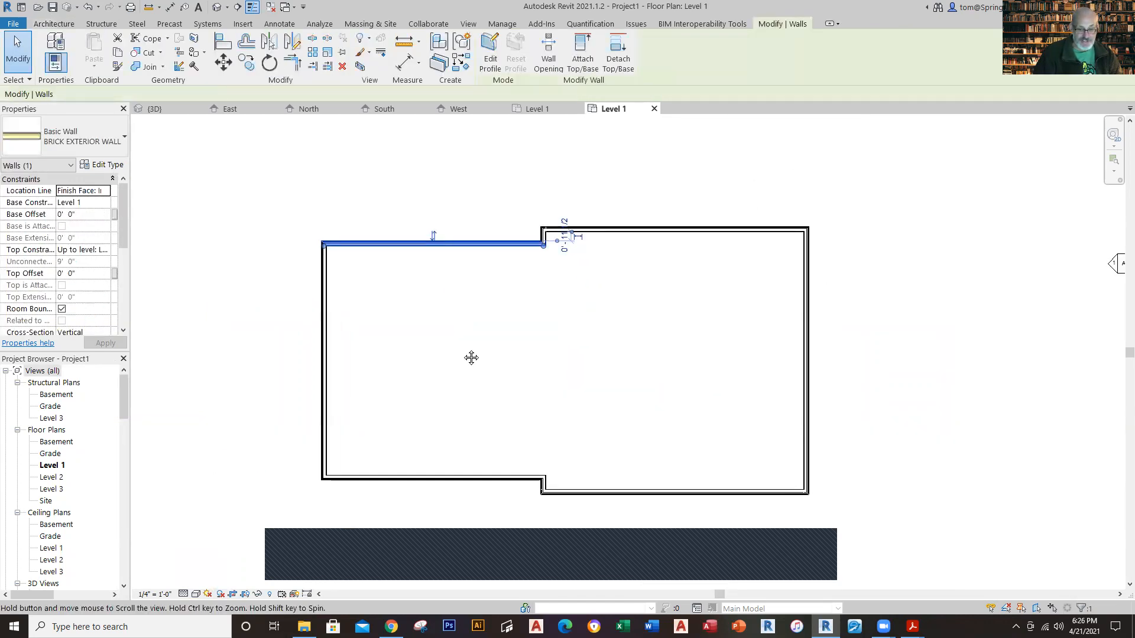
click(498, 393)
click(465, 477)
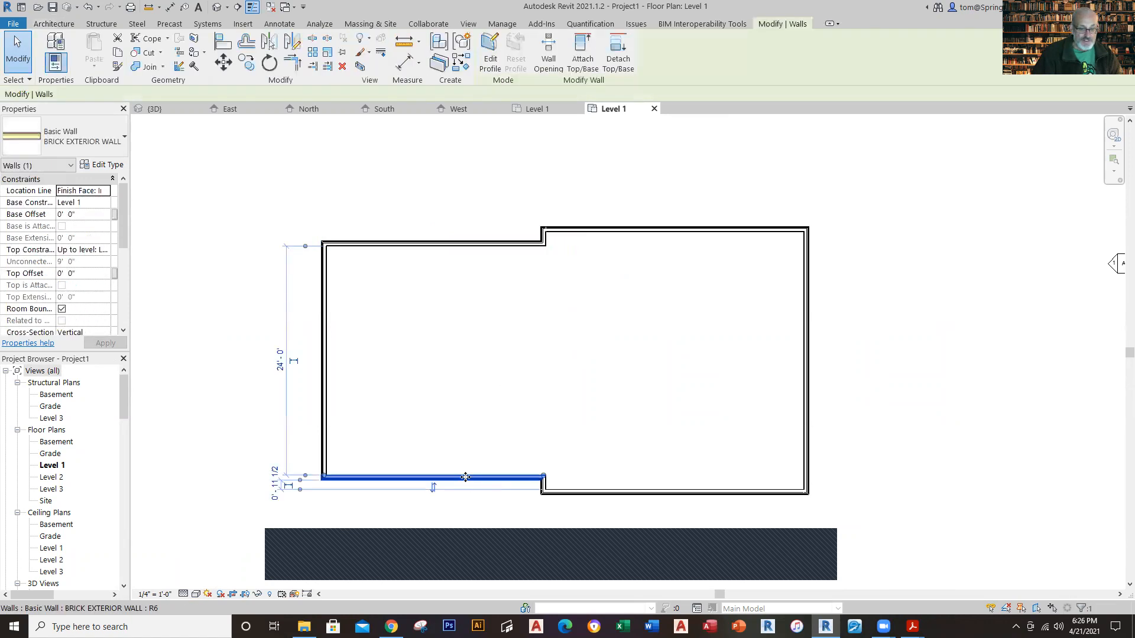
scroll(345, 294, up, 1)
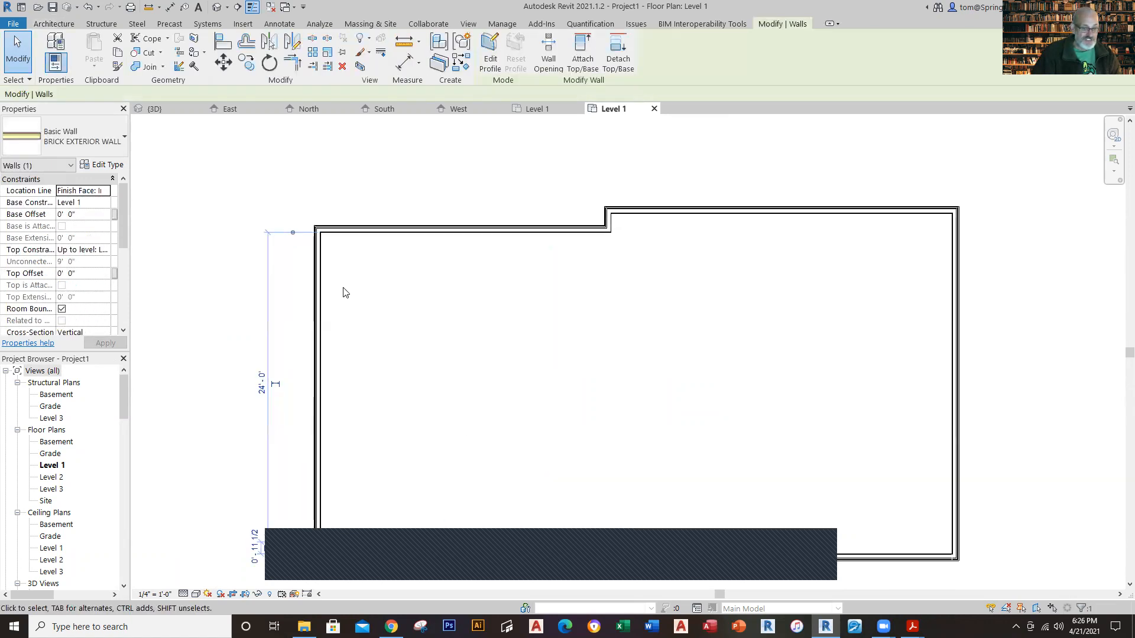
click(294, 533)
click(289, 232)
Step: Set the left wing's depth between outer wall faces to 24' by moving the lower left wall
click(260, 384)
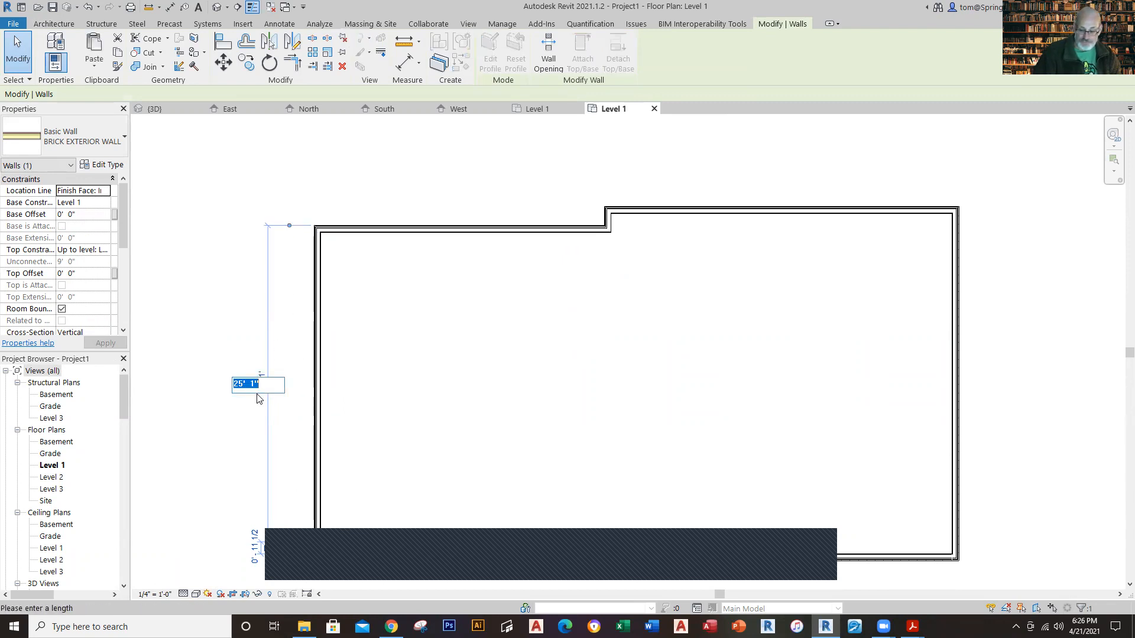
text(24)
key(Return)
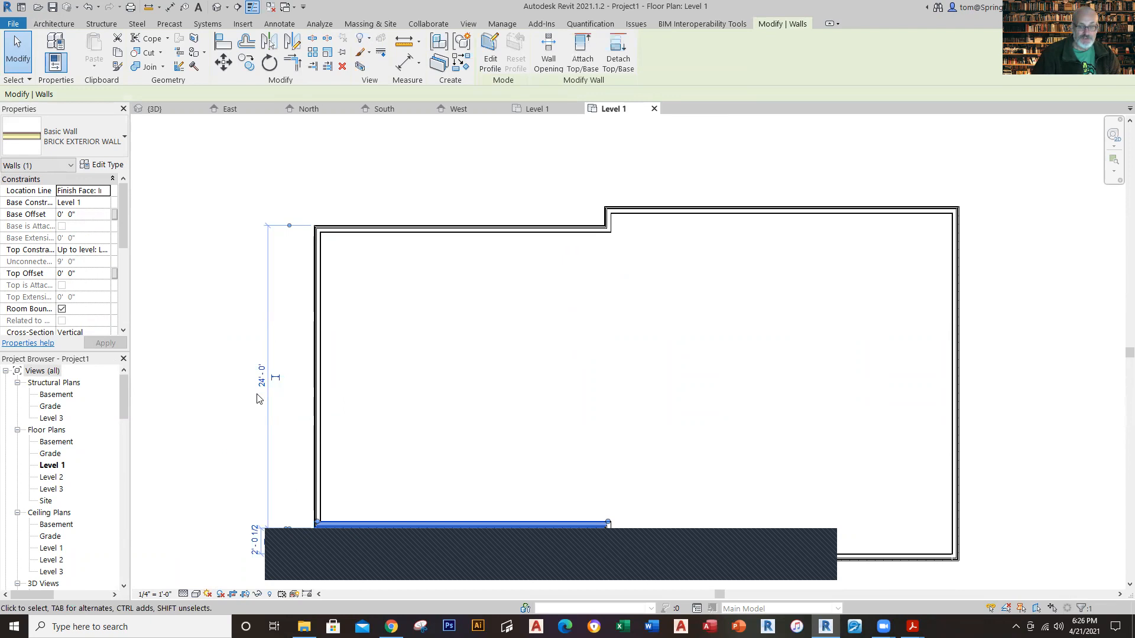
click(550, 359)
scroll(545, 359, down, 1)
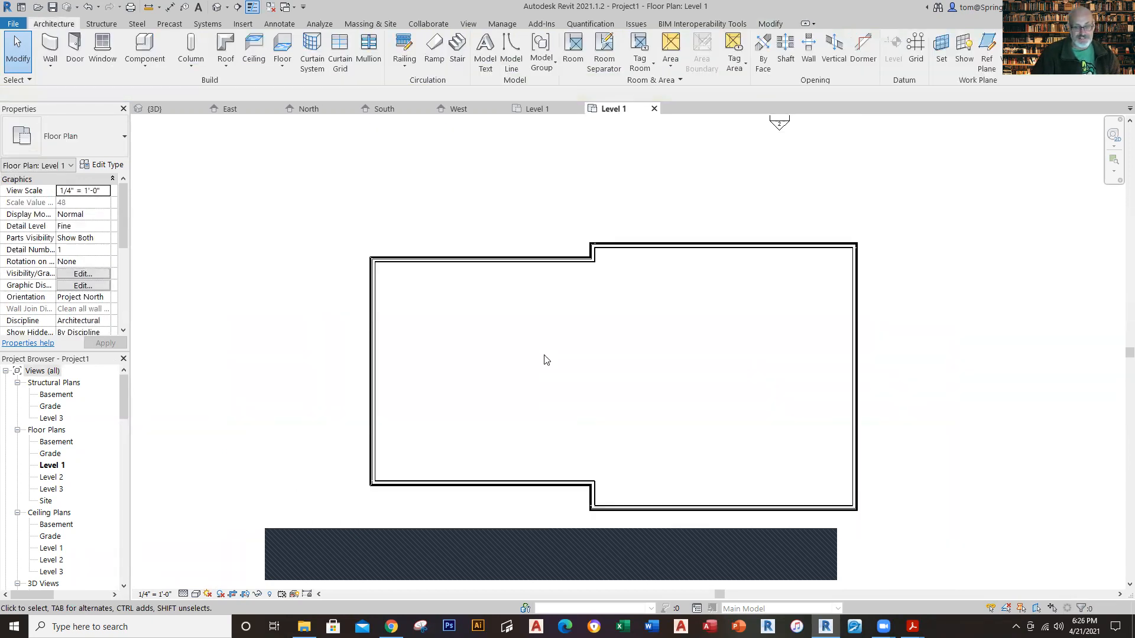
Step: Delete all the brick exterior walls from the Level 1 plan
scroll(644, 361, down, 1)
middle_drag(648, 365, 610, 320)
scroll(603, 317, down, 1)
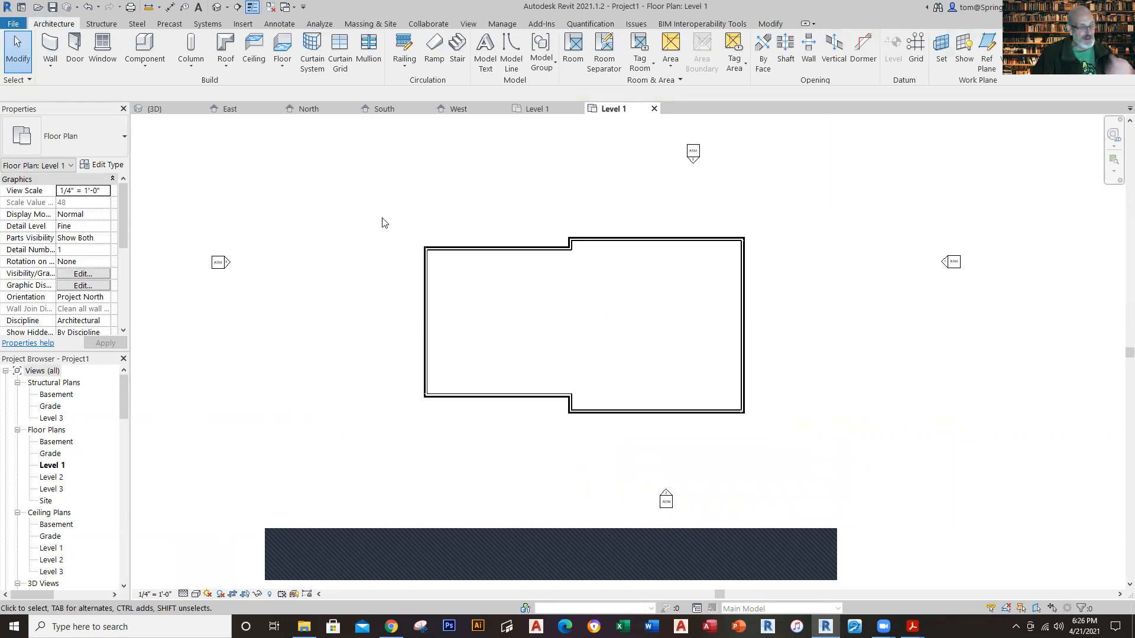
drag(391, 196, 814, 470)
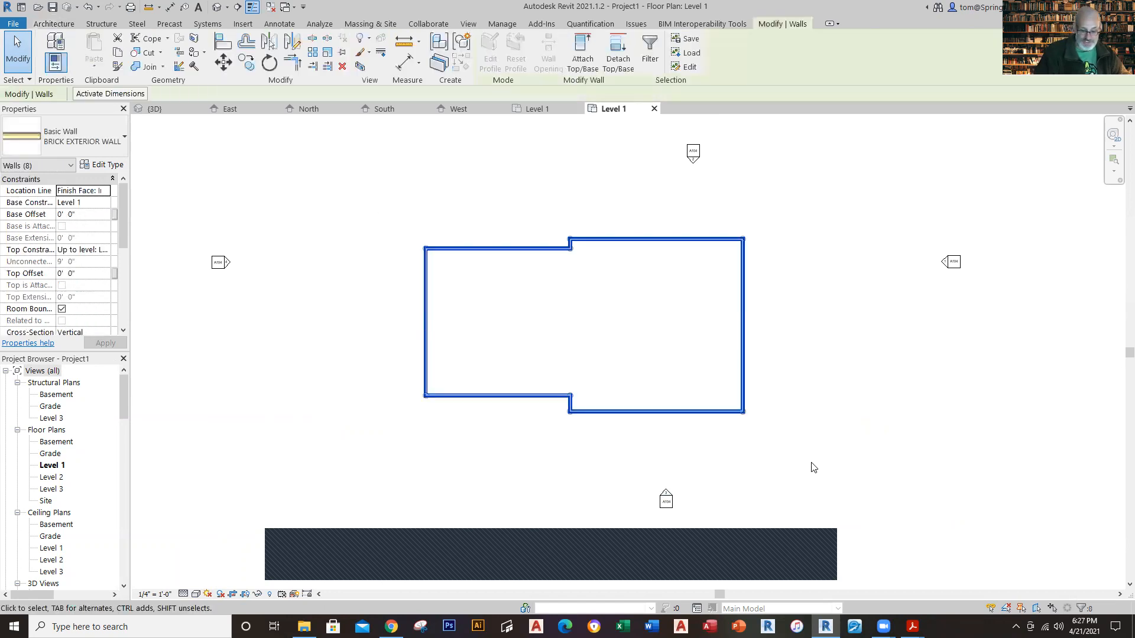
key(Delete)
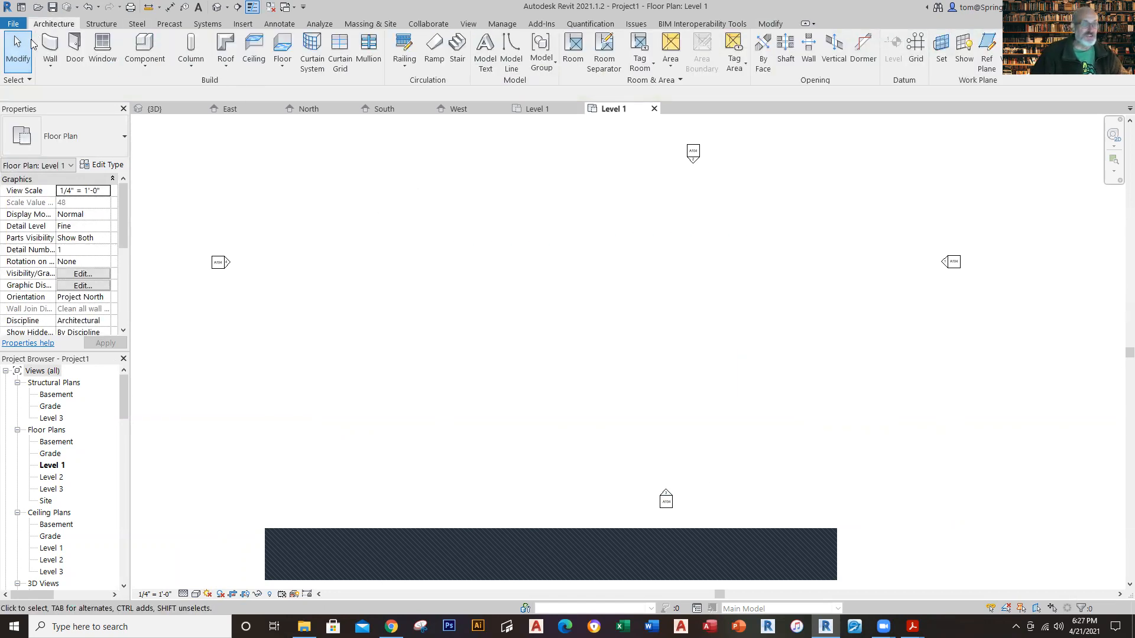
Step: Draw a 23' horizontal architectural BRICK EXTERIOR WALL to the right, with its location line set to Finish Face: Exterior
click(51, 66)
click(70, 87)
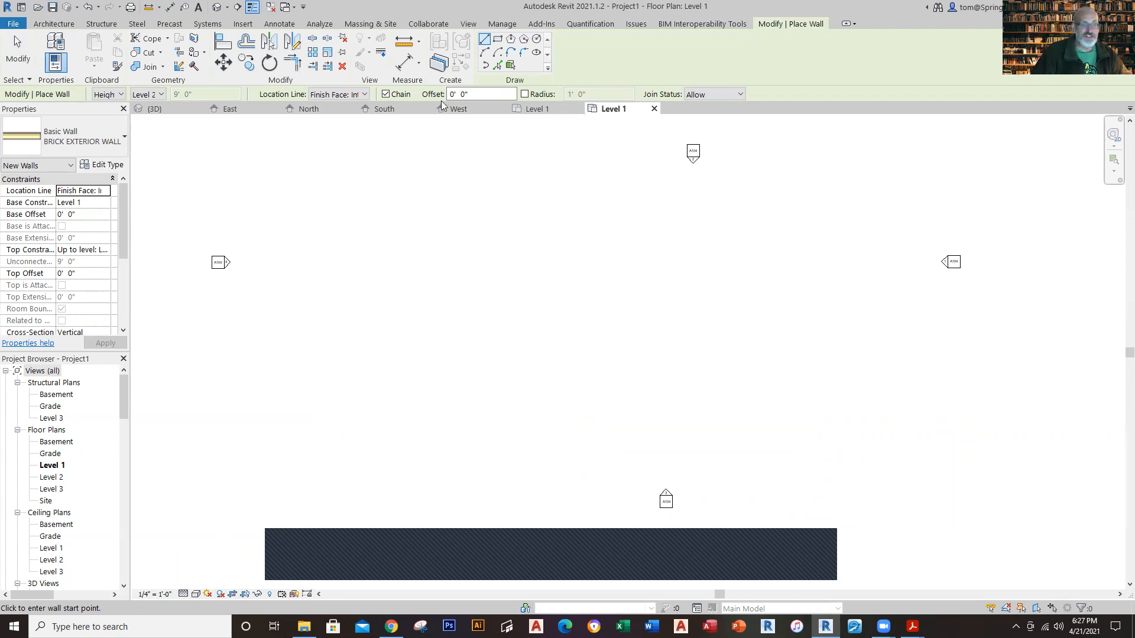
click(366, 94)
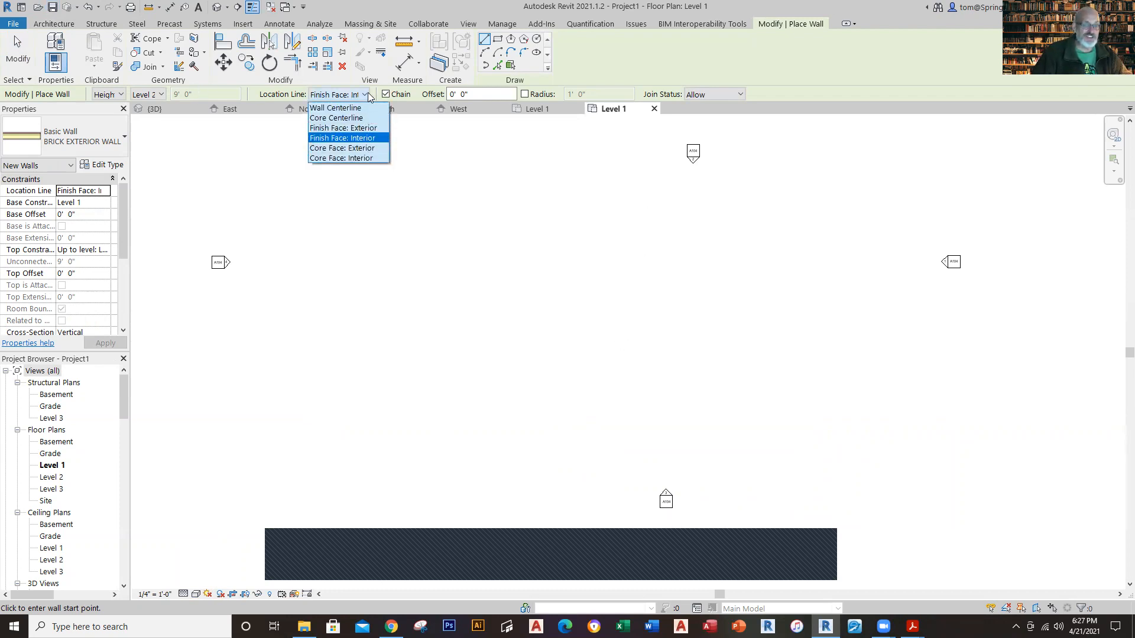
click(354, 127)
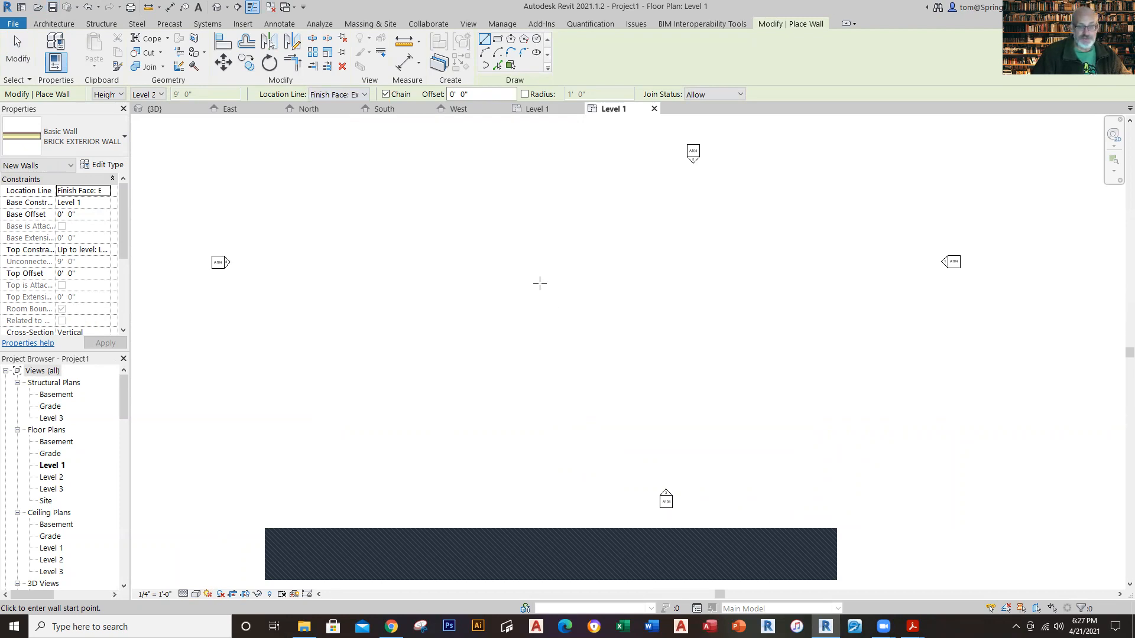
click(489, 261)
click(603, 261)
text(2)
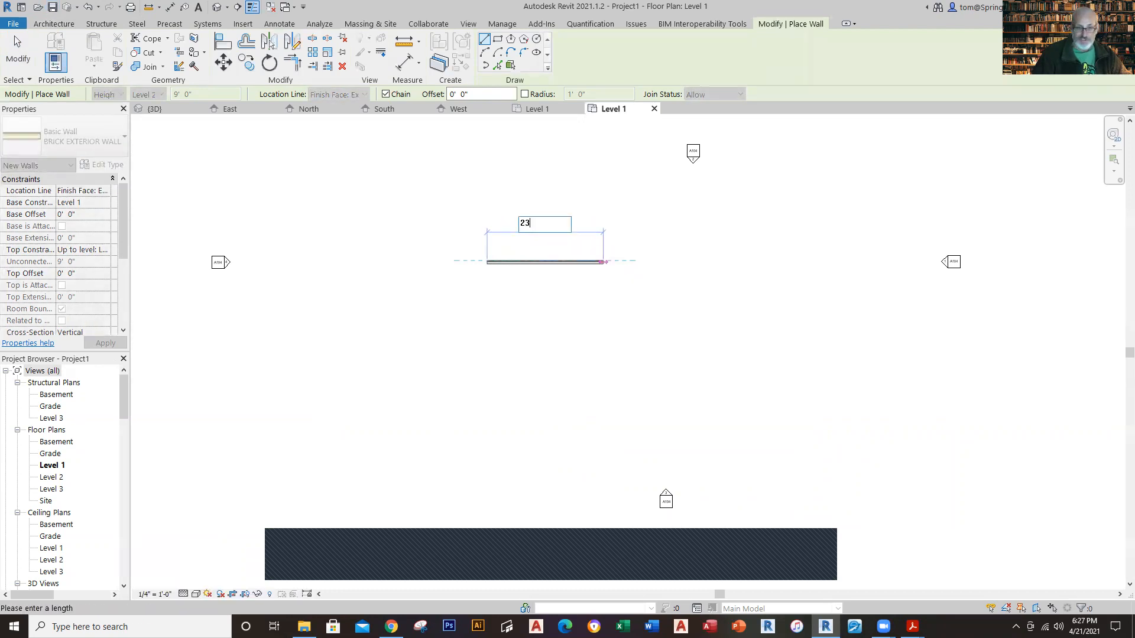
text(3)
key(Return)
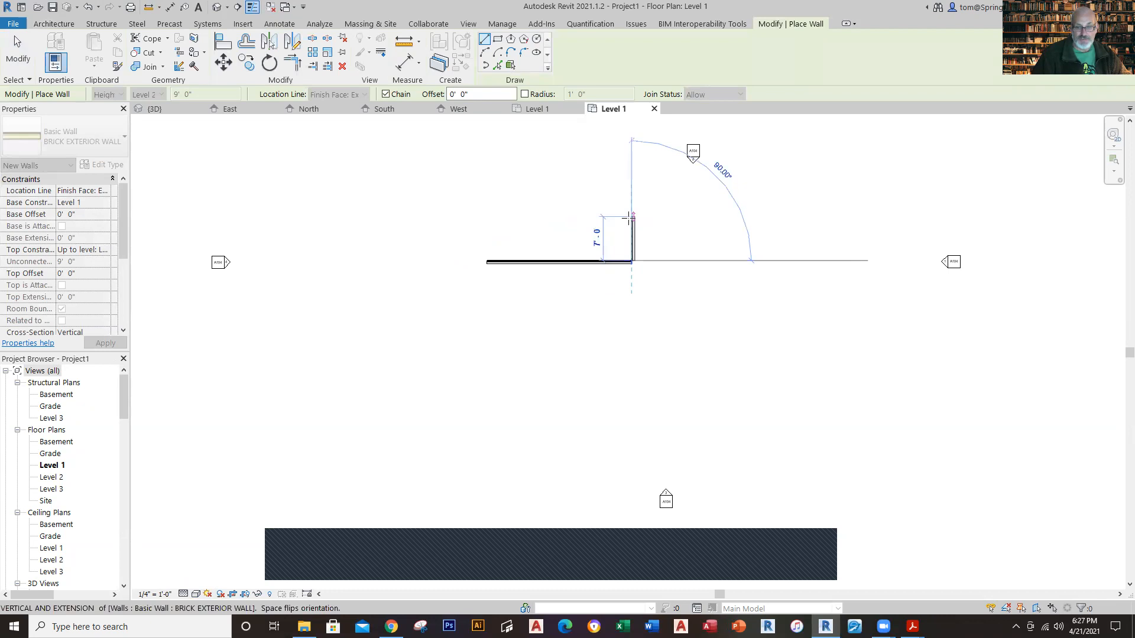
Step: Continue the wall chain with a 1.5' vertical jog upward and a 27' horizontal wall to the right
text(1.5)
key(Return)
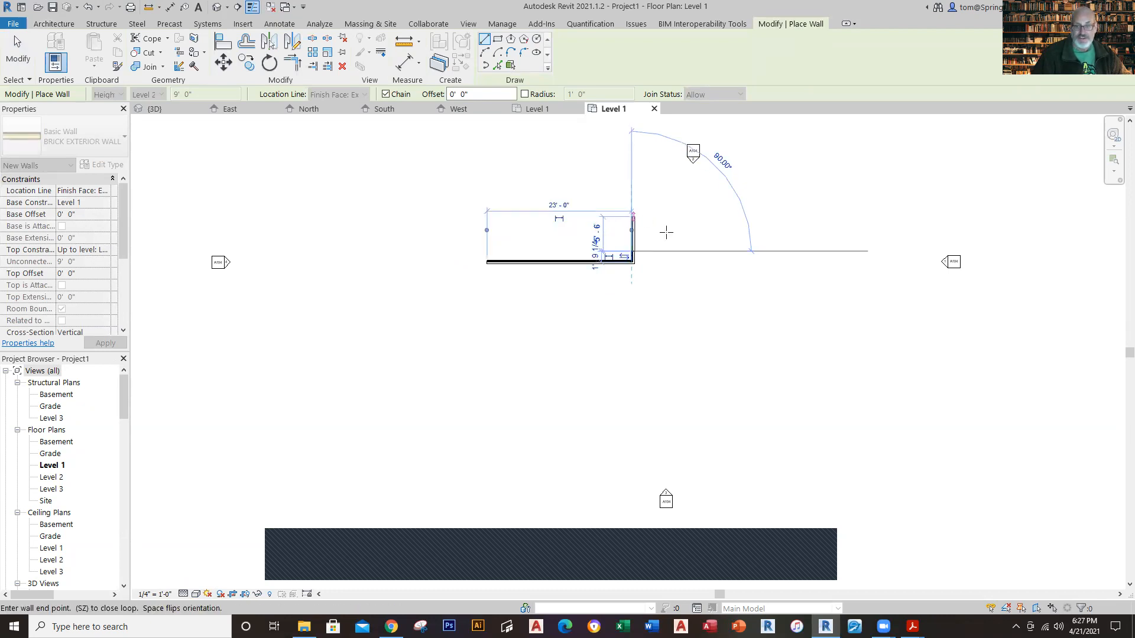
text(27)
key(Return)
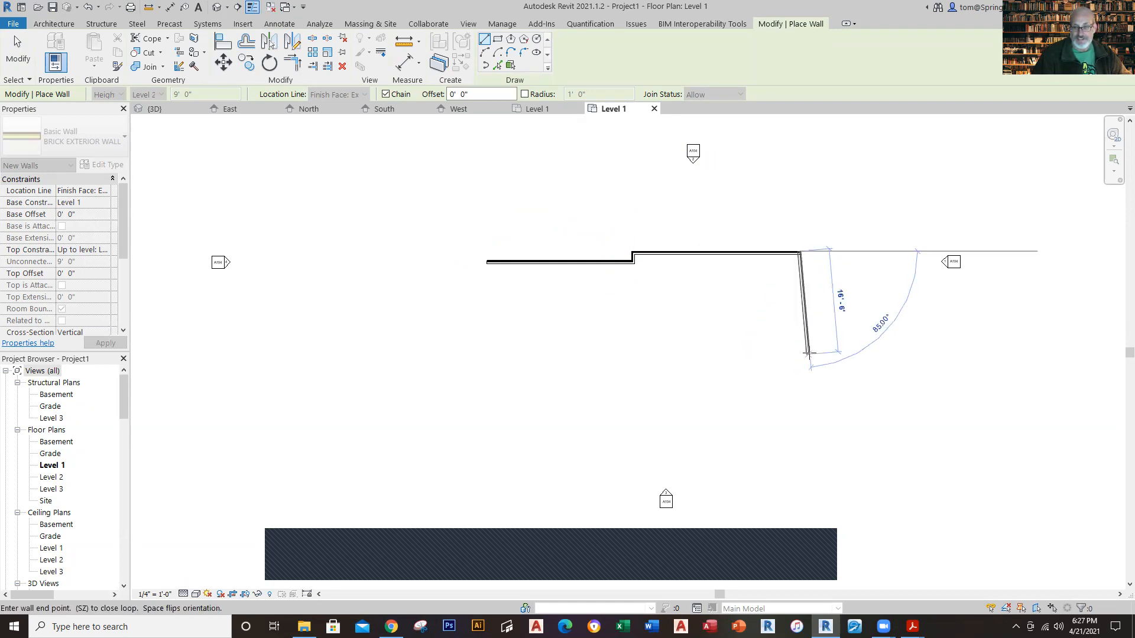
Step: Continue the chain with a 27' vertical wall downward and a 27' horizontal wall back to the left
text(27)
key(Return)
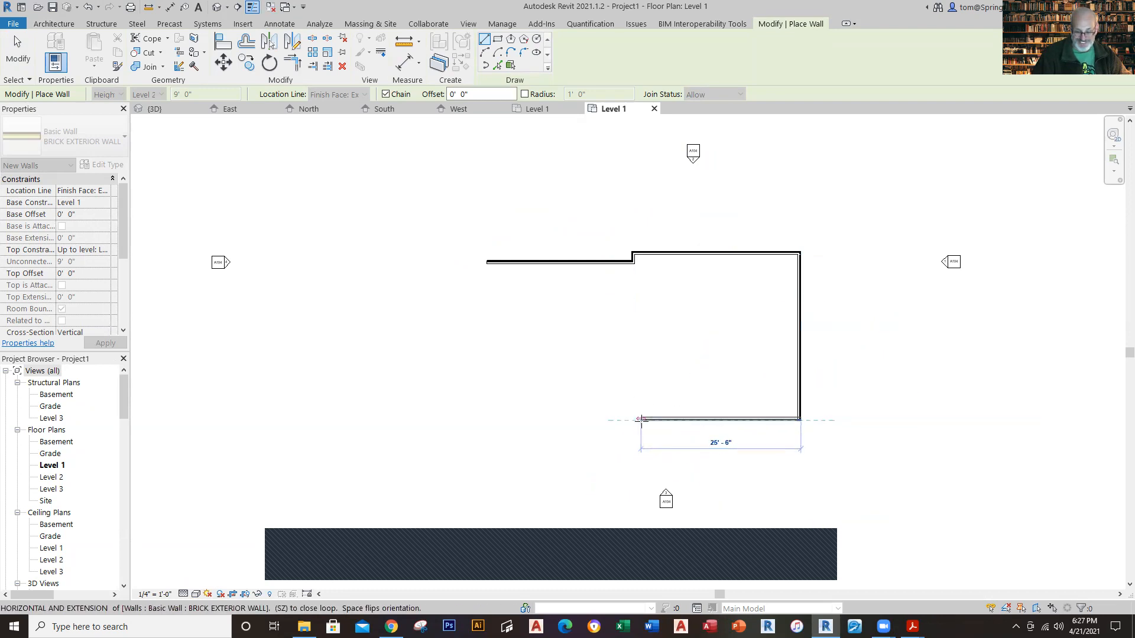
text(27)
key(Return)
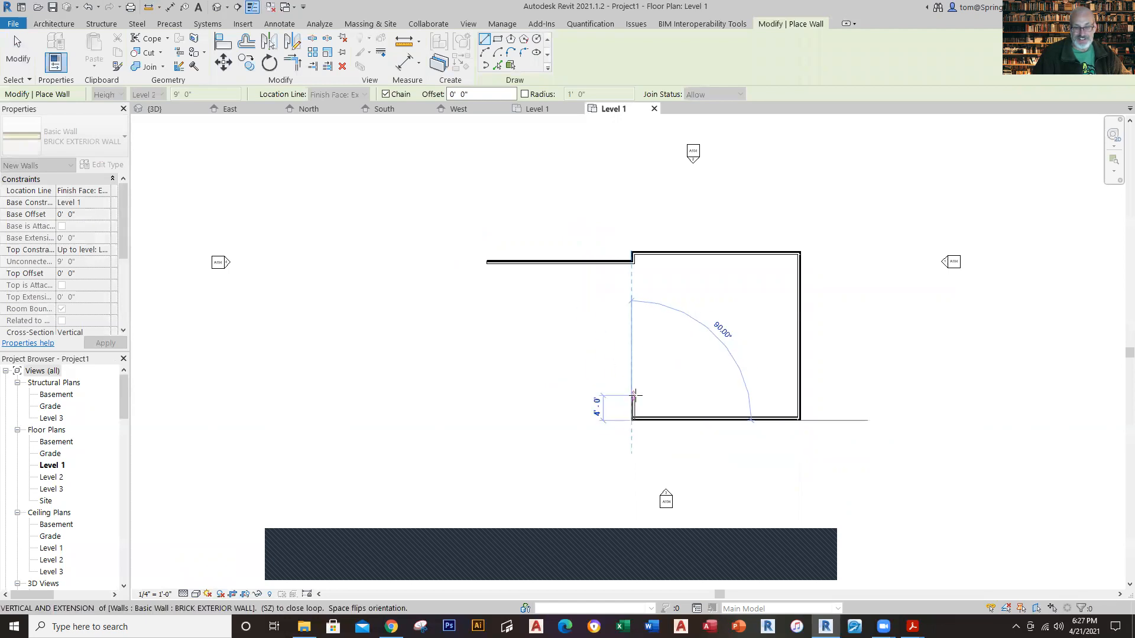
Step: Continue the chain with a 1' 6" jog upward and a 23' horizontal wall left, aligned with the first wall's start
text(1 6)
key(Return)
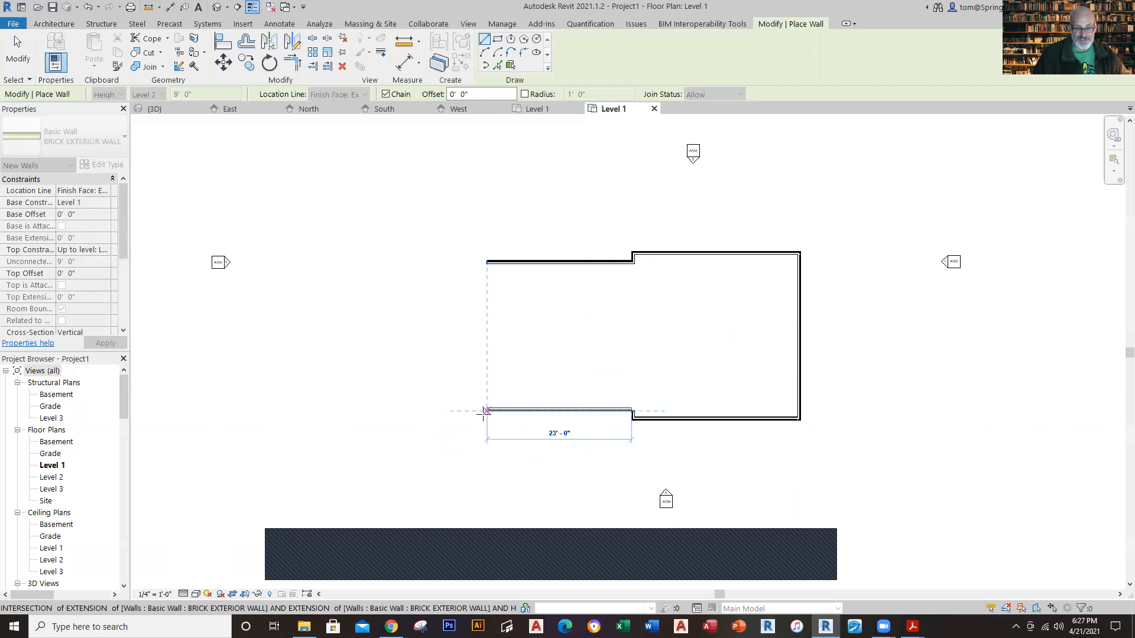
click(484, 412)
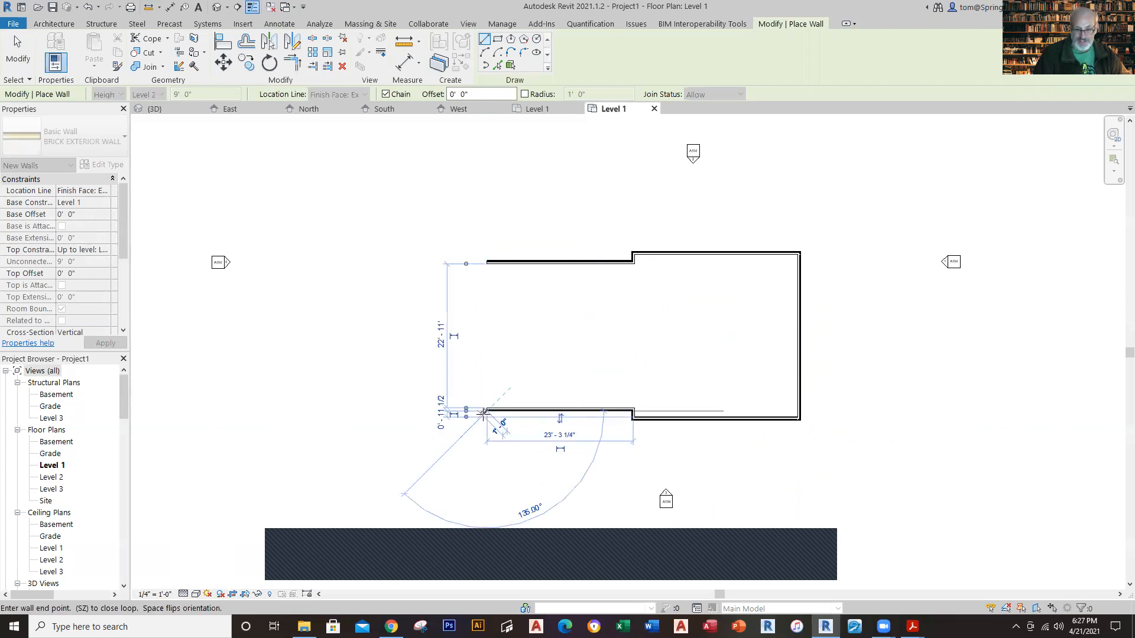
Step: Close the brick wall outline with a vertical wall from the lower-left corner up to the first wall's starting corner
click(485, 259)
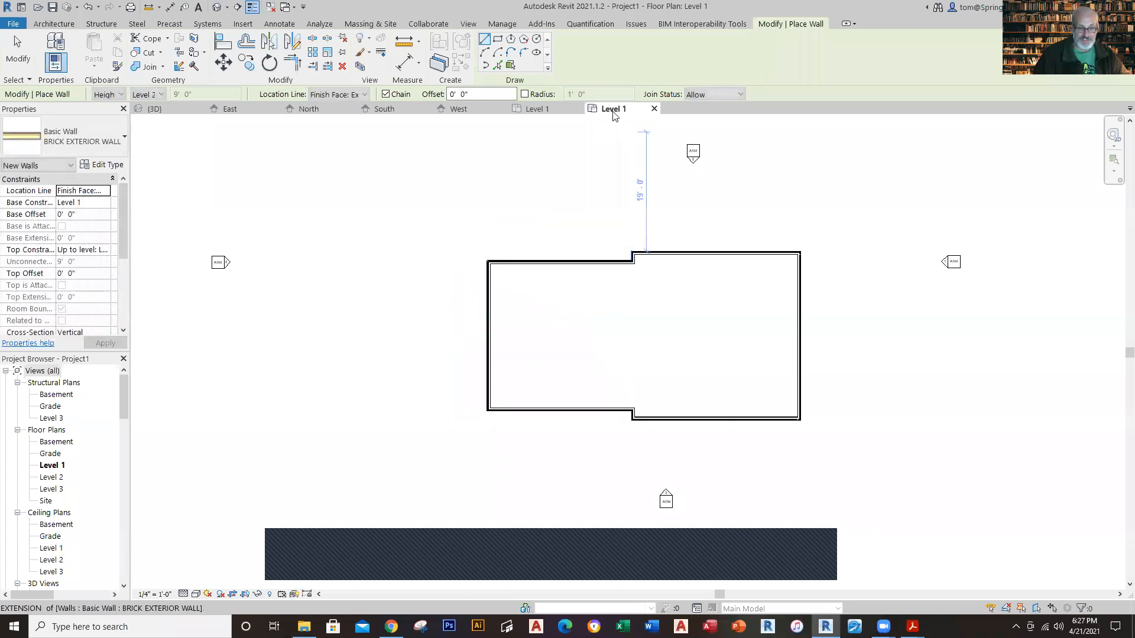
key(Escape)
click(709, 254)
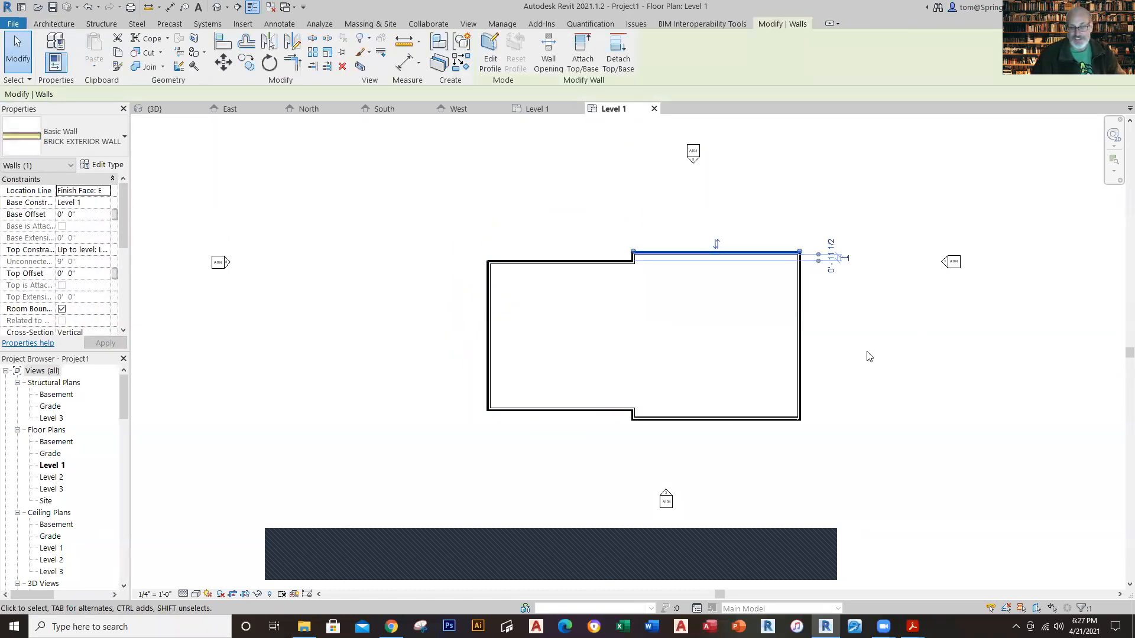
key(Escape)
Step: Move the right-hand wall's temporary dimension witness lines to the exterior faces along the lower wall and make that dimension permanent
click(799, 361)
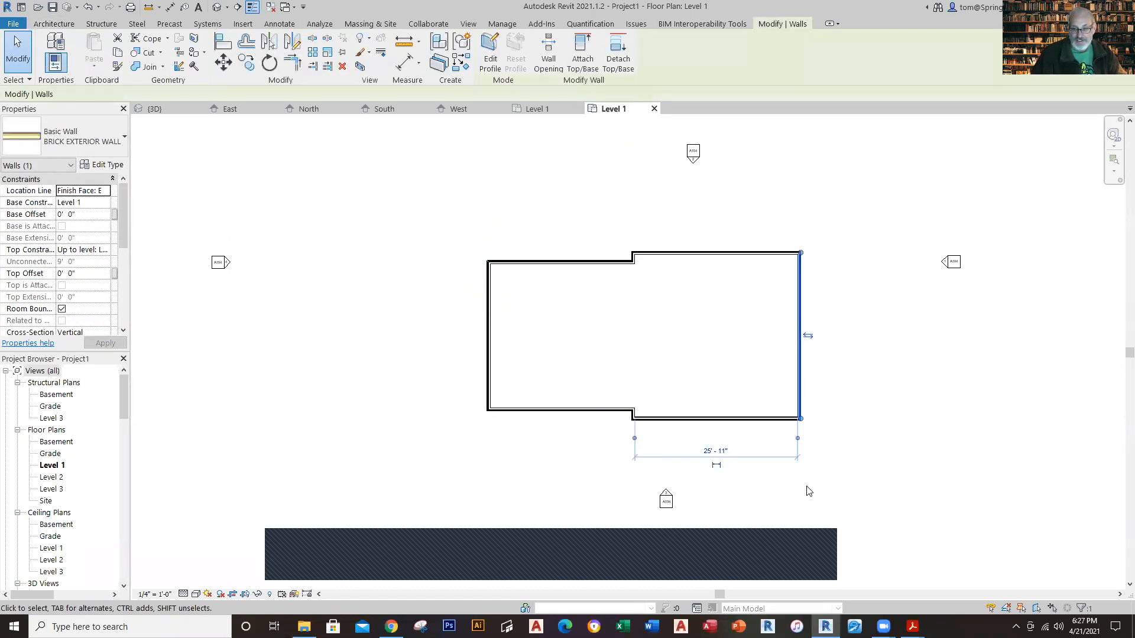
scroll(807, 490, up, 4)
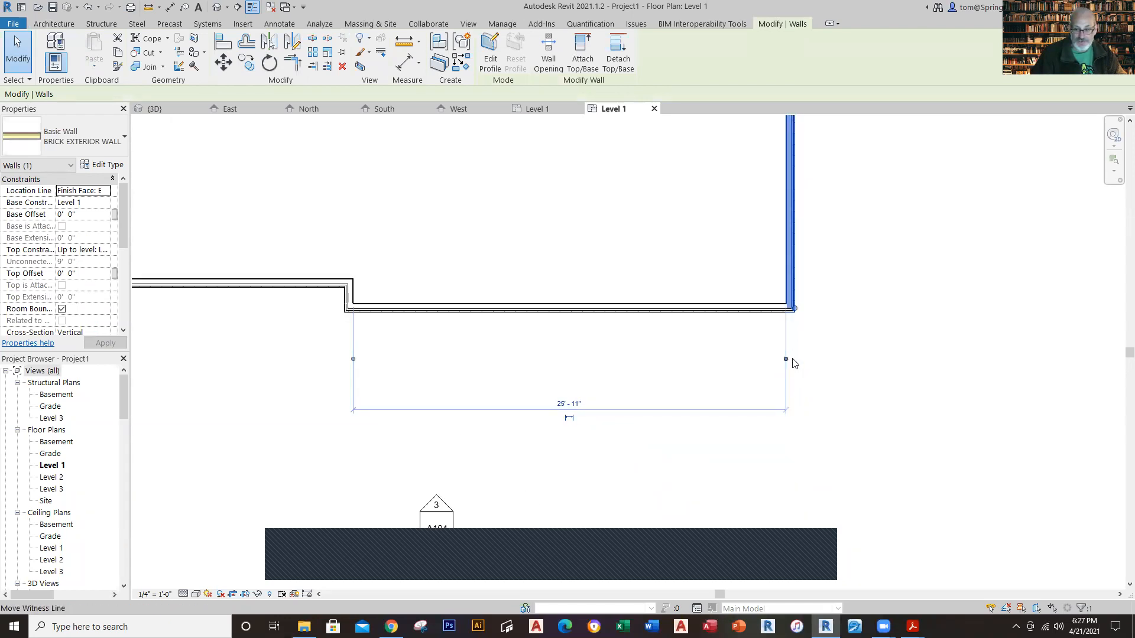
click(788, 360)
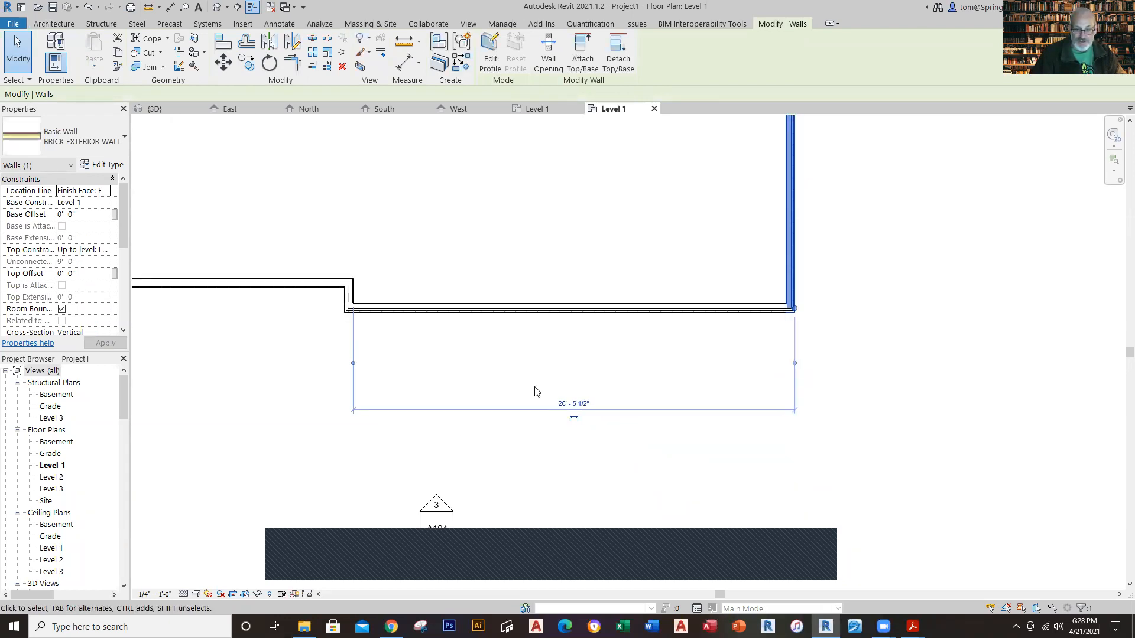
click(353, 362)
click(569, 421)
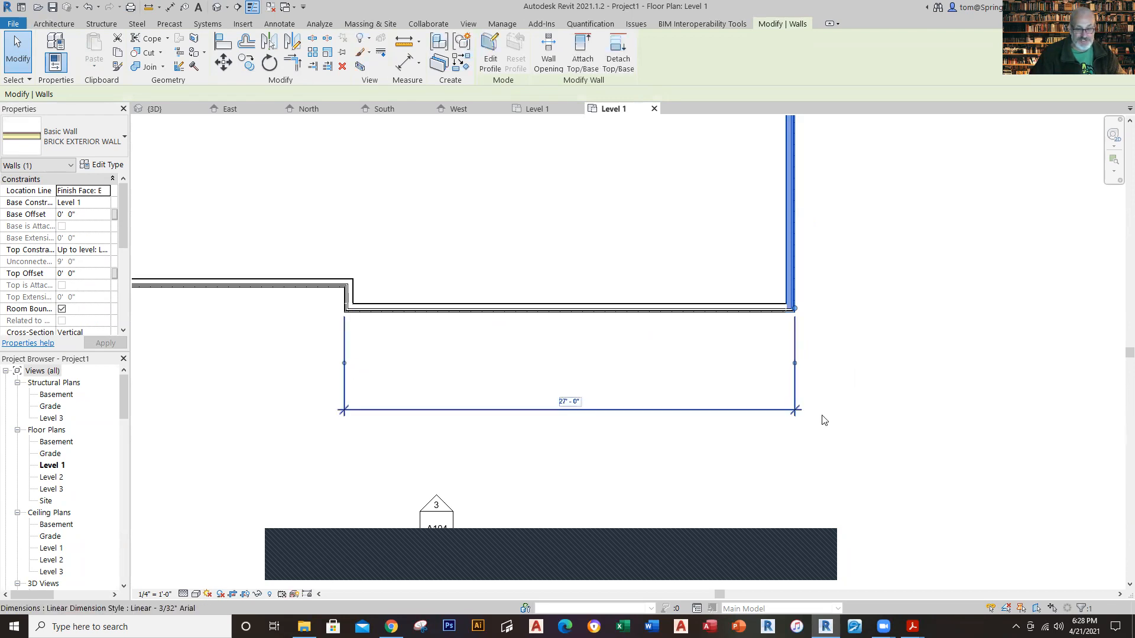
key(Escape)
scroll(868, 406, down, 4)
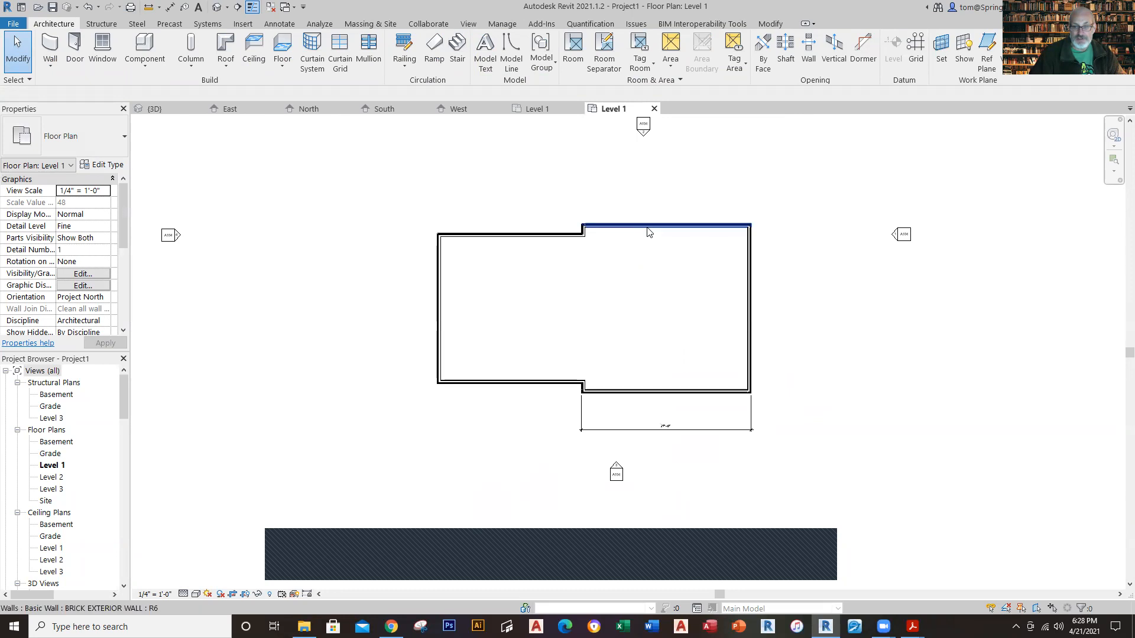
click(750, 294)
click(813, 304)
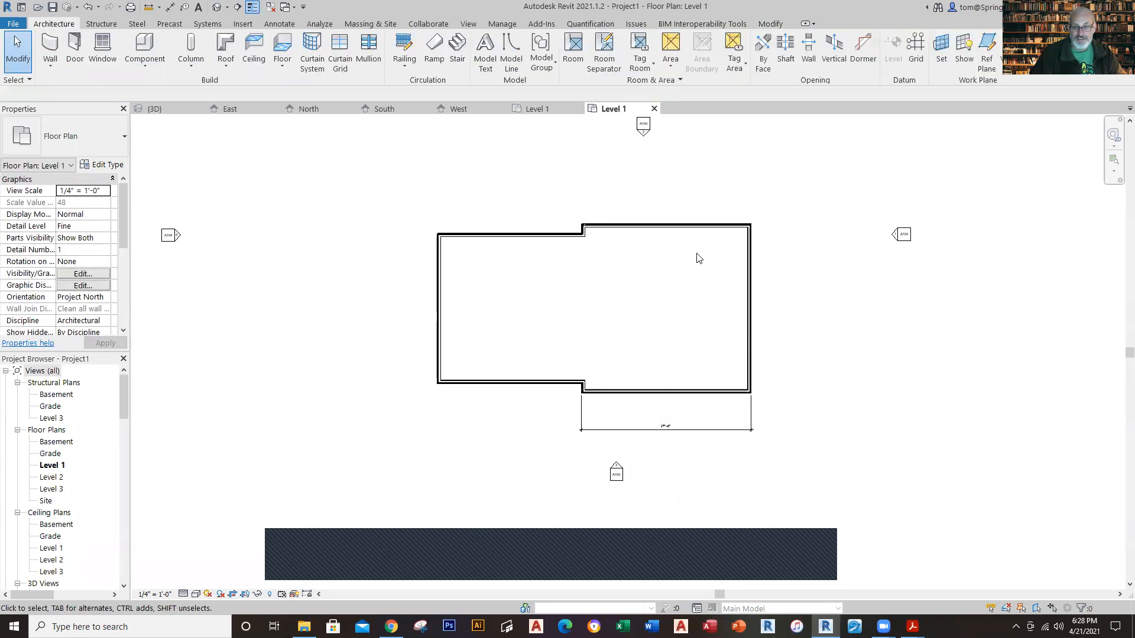
click(673, 224)
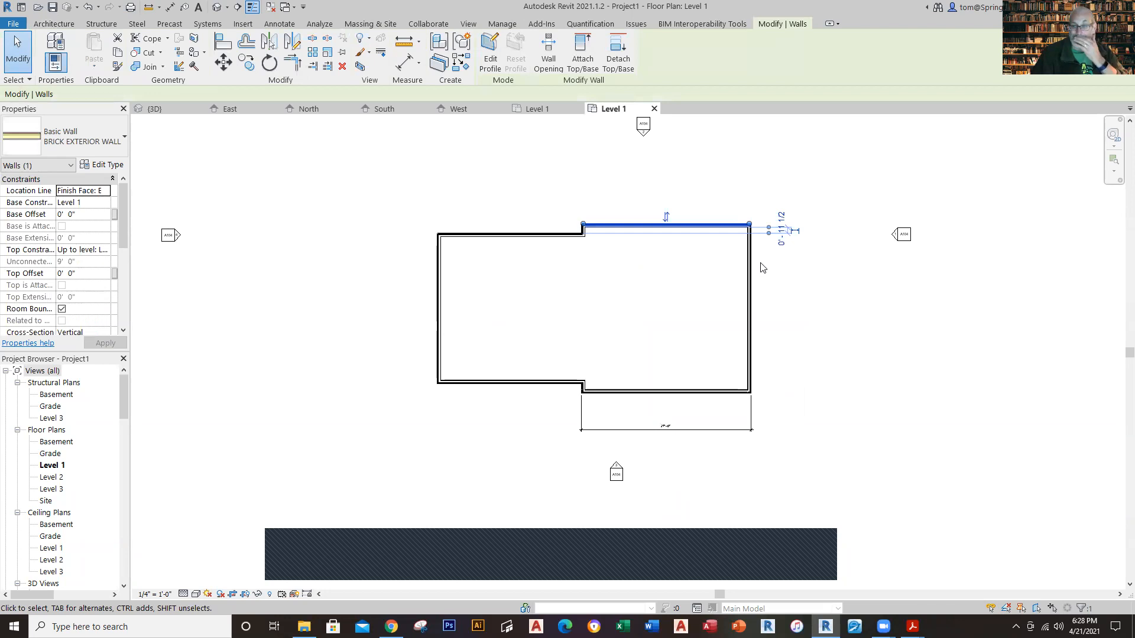
click(270, 196)
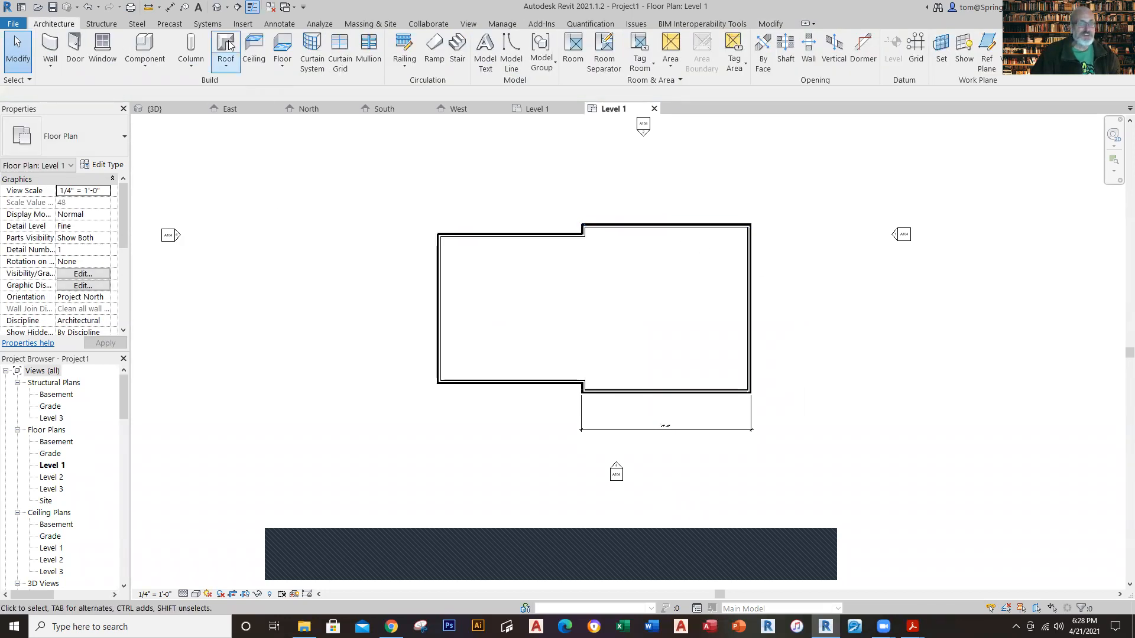
Step: Add an aligned dimension along the right side of the house, from the upper wall's exterior face to the lower wall's exterior face
click(171, 7)
scroll(761, 218, up, 4)
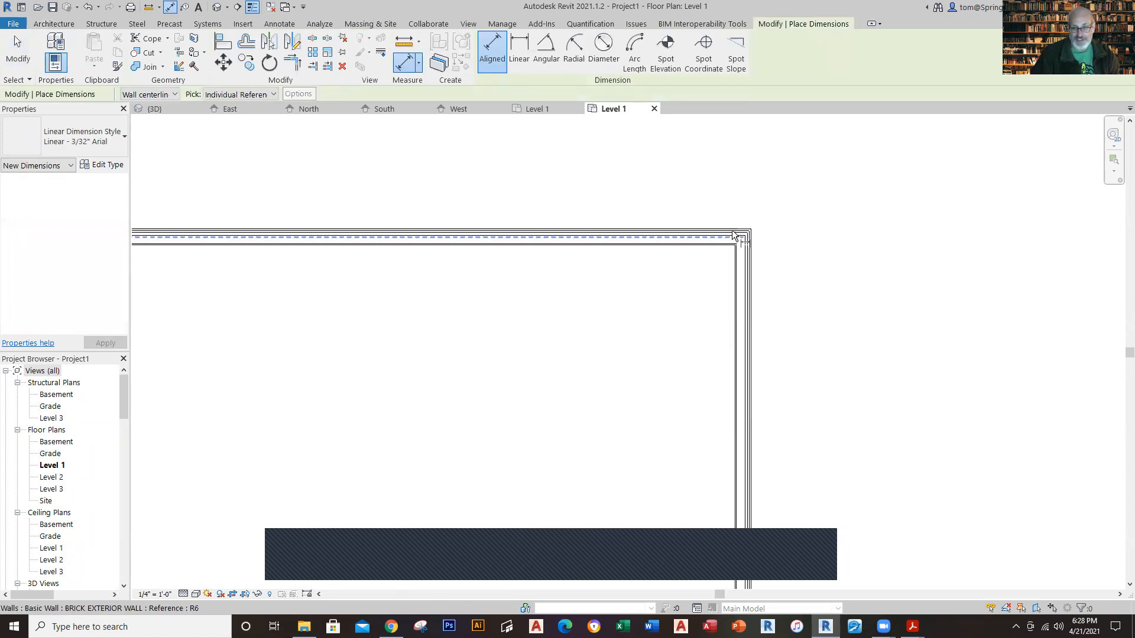
scroll(733, 235, up, 3)
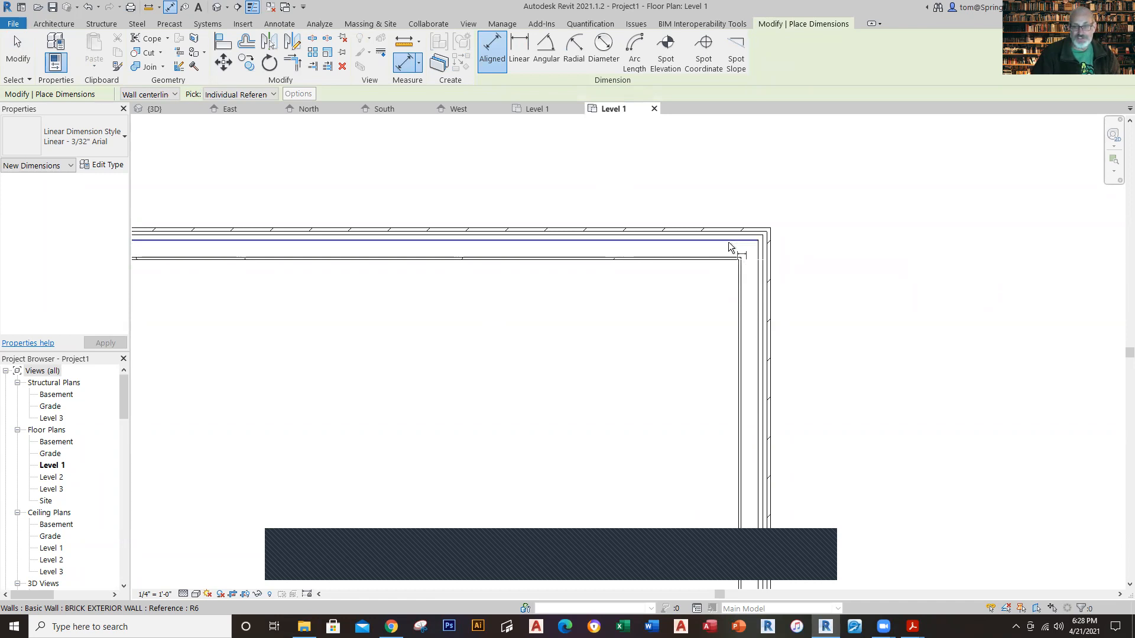
click(761, 229)
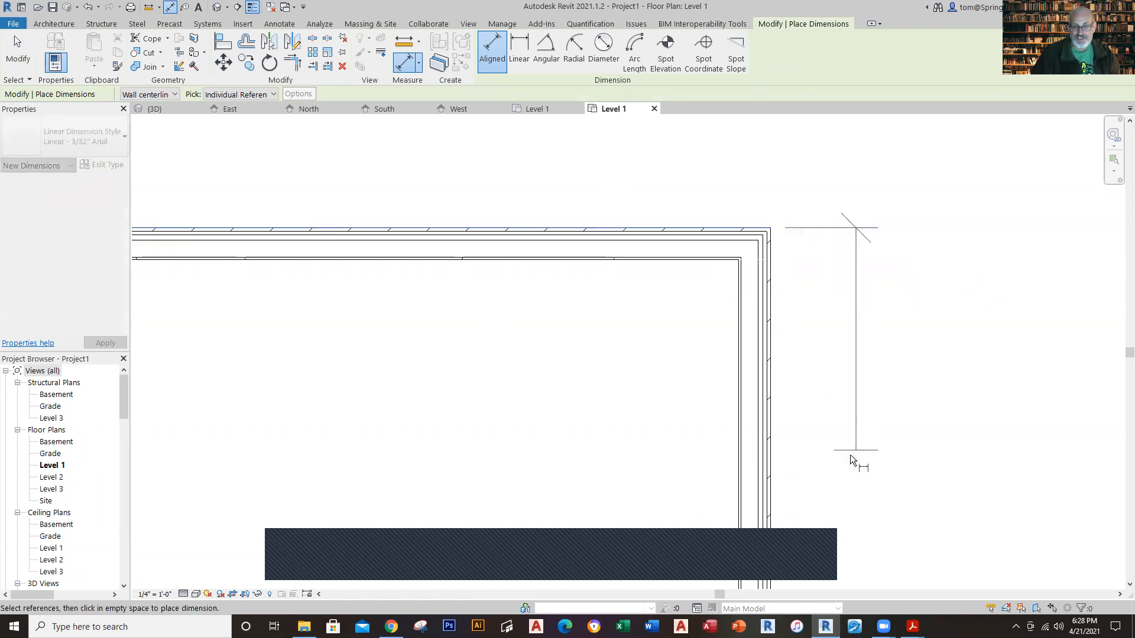
scroll(837, 472, down, 2)
middle_drag(836, 474, 656, 147)
scroll(673, 464, down, 2)
middle_drag(671, 460, 658, 131)
scroll(641, 372, up, 3)
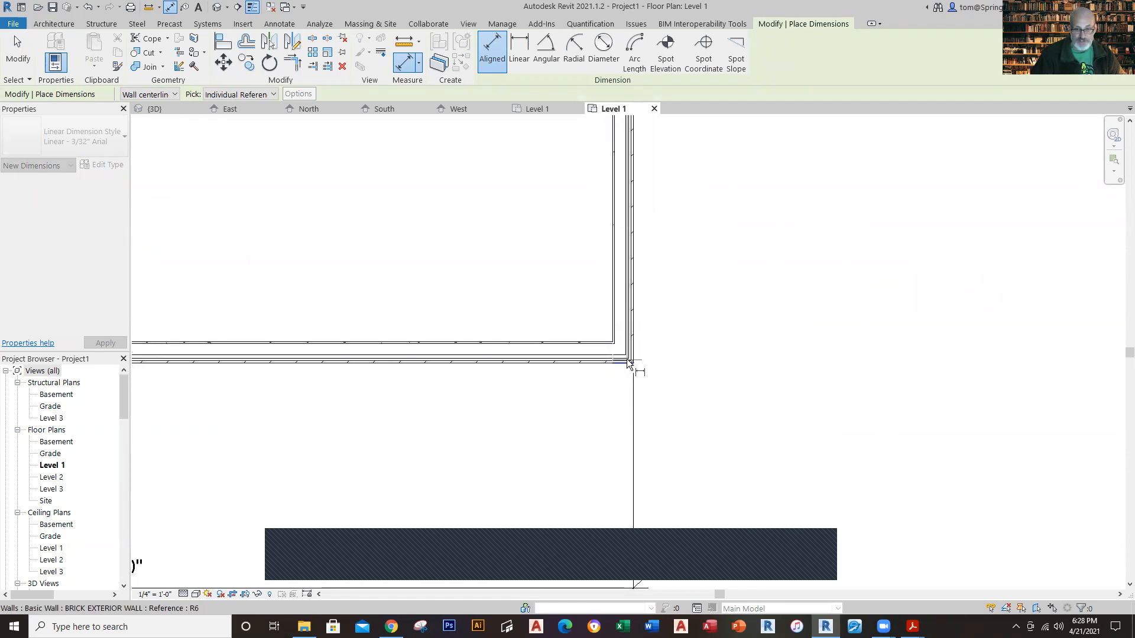
click(629, 362)
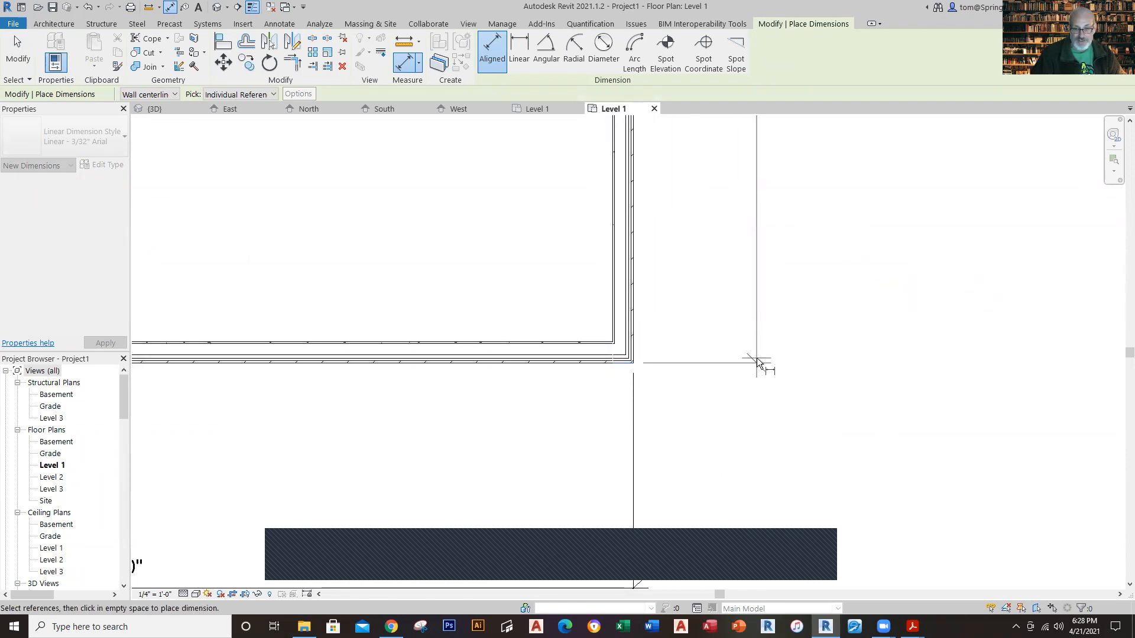
click(757, 357)
Step: Add an aligned dimension above the upper-left wall, from the left wall's exterior face to the jog's exterior face
scroll(856, 313, down, 4)
middle_drag(863, 307, 888, 513)
middle_drag(485, 384, 697, 434)
scroll(420, 264, up, 3)
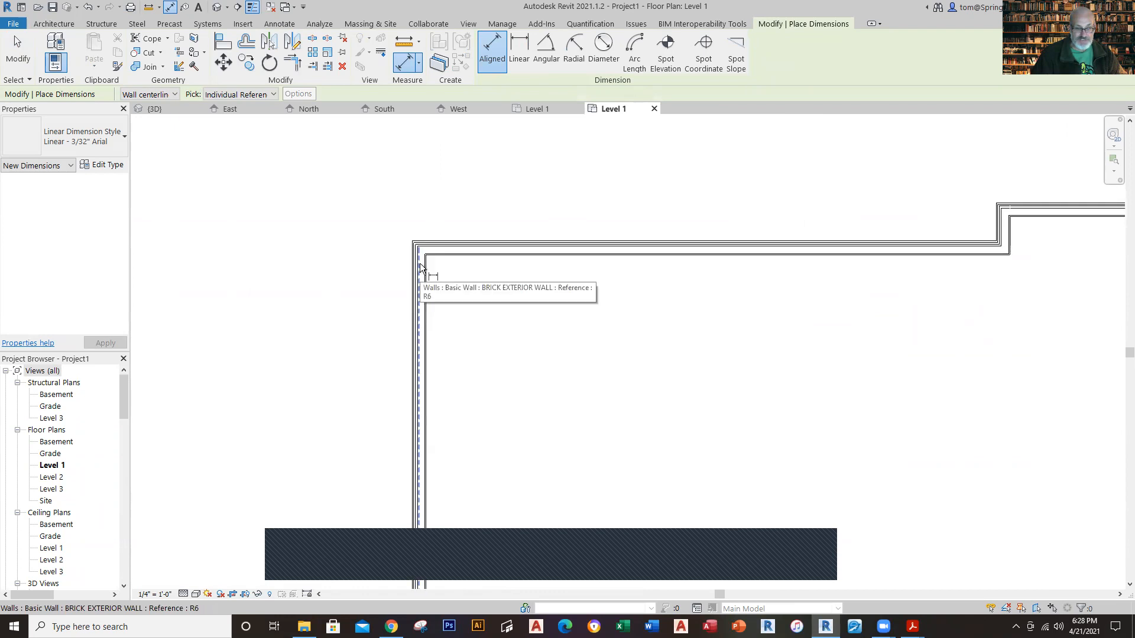
key(Tab)
key(Tab)
click(406, 243)
scroll(1075, 297, down, 2)
middle_drag(1076, 296, 378, 308)
scroll(807, 223, up, 2)
scroll(737, 247, up, 1)
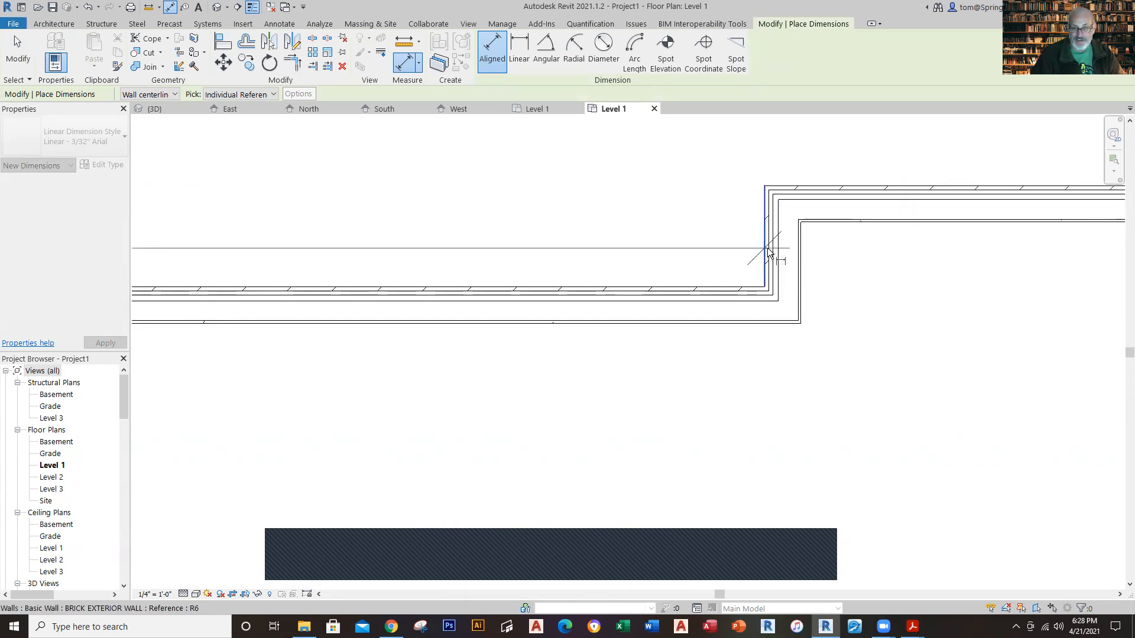
scroll(530, 178, down, 2)
scroll(530, 180, down, 2)
middle_drag(522, 185, 645, 212)
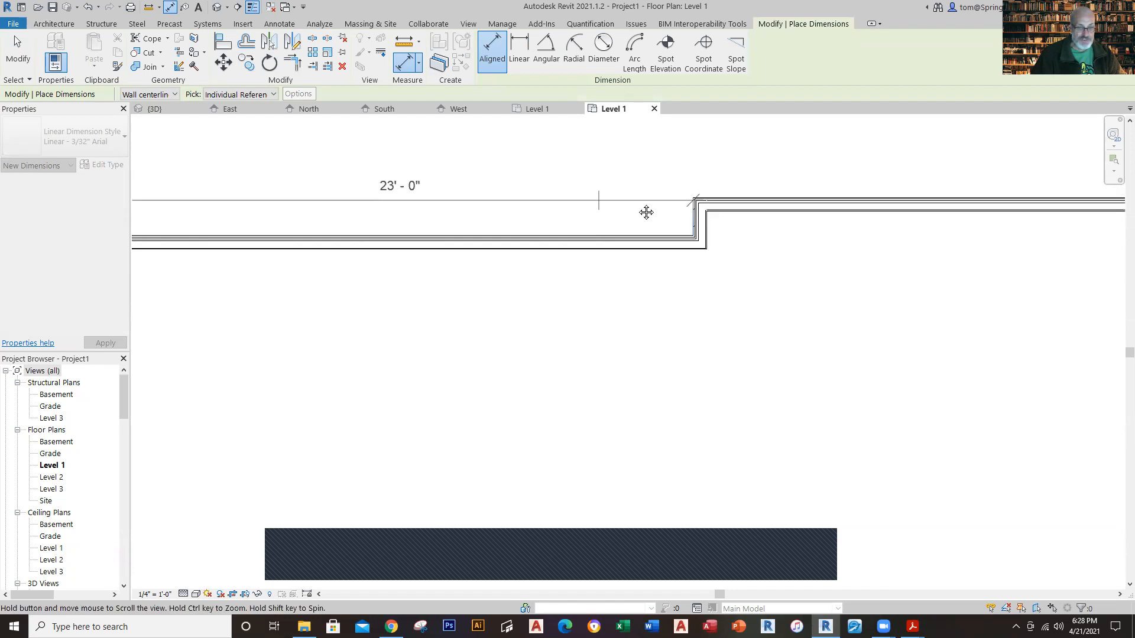
click(627, 158)
scroll(591, 384, down, 1)
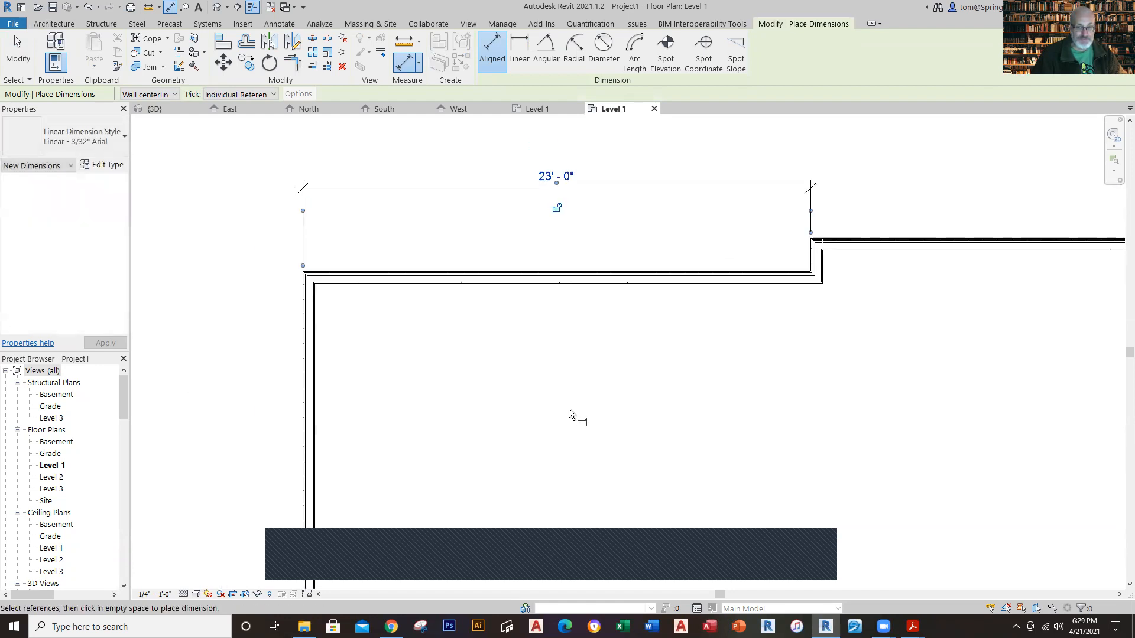
Step: Add an aligned dimension along the left side of the house between the exterior faces of the upper-left and lower-left walls
scroll(472, 400, down, 2)
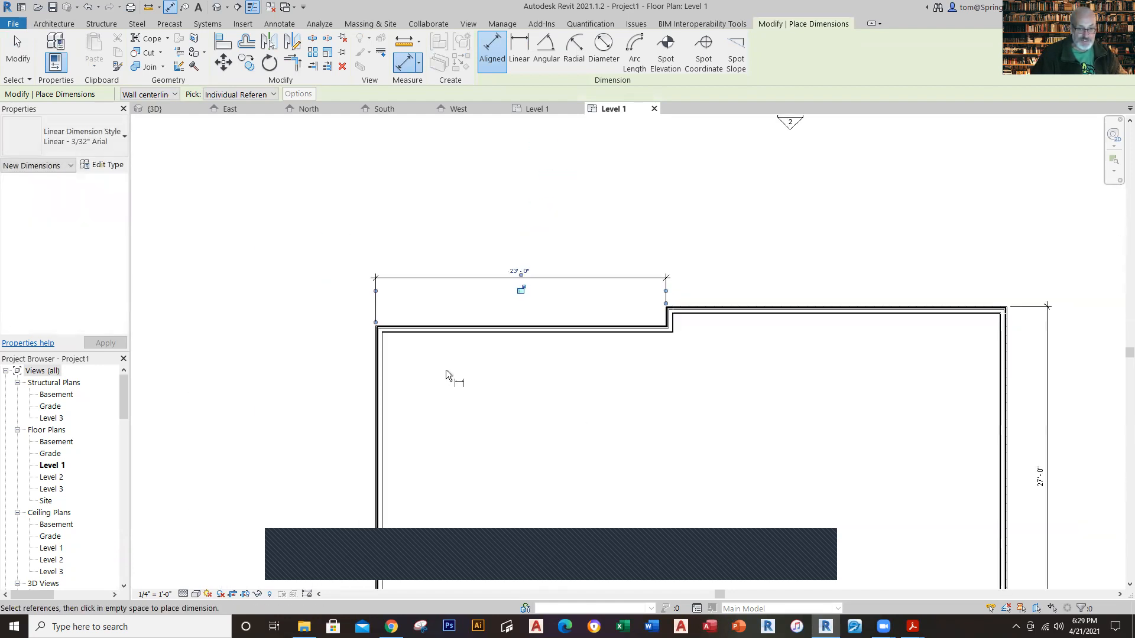
scroll(399, 339, up, 4)
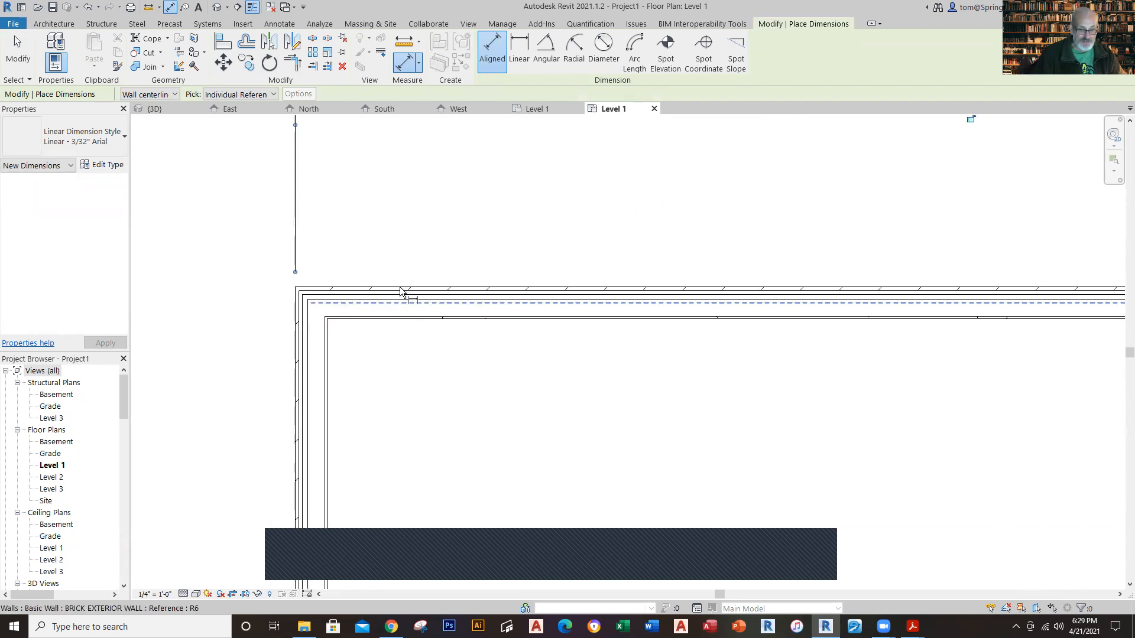
scroll(408, 437, down, 4)
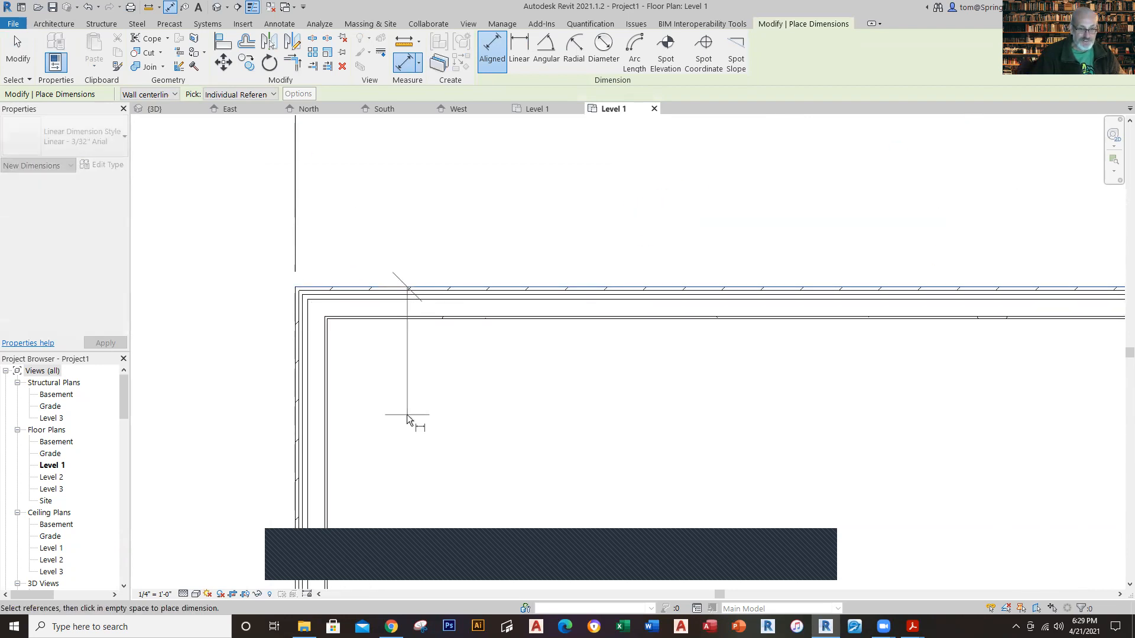
middle_drag(410, 459, 443, 152)
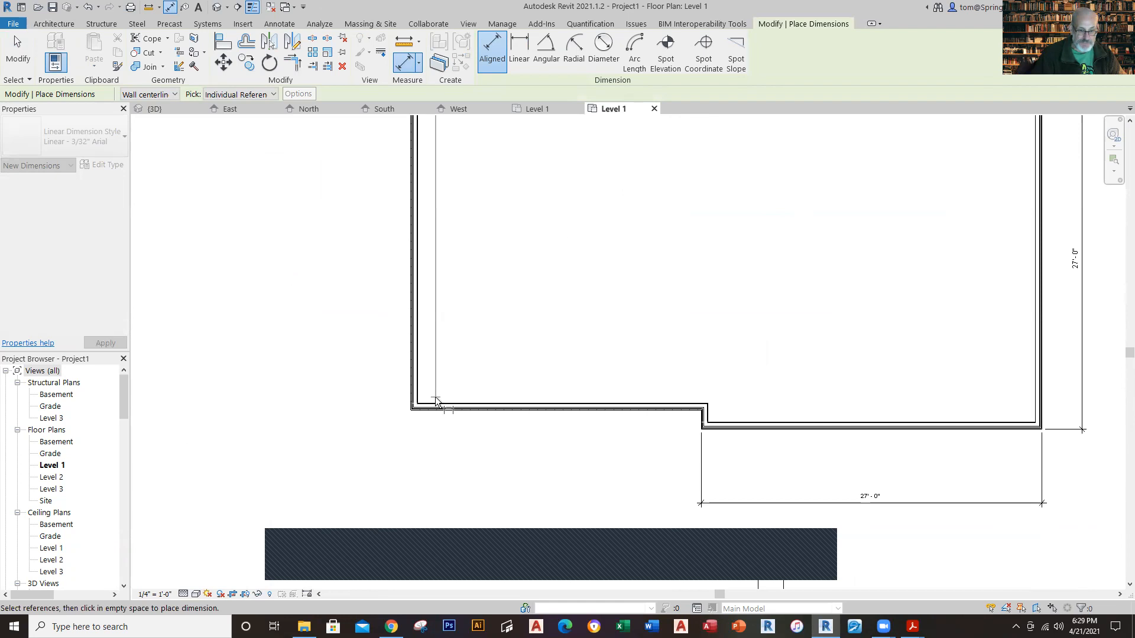
scroll(445, 408, up, 2)
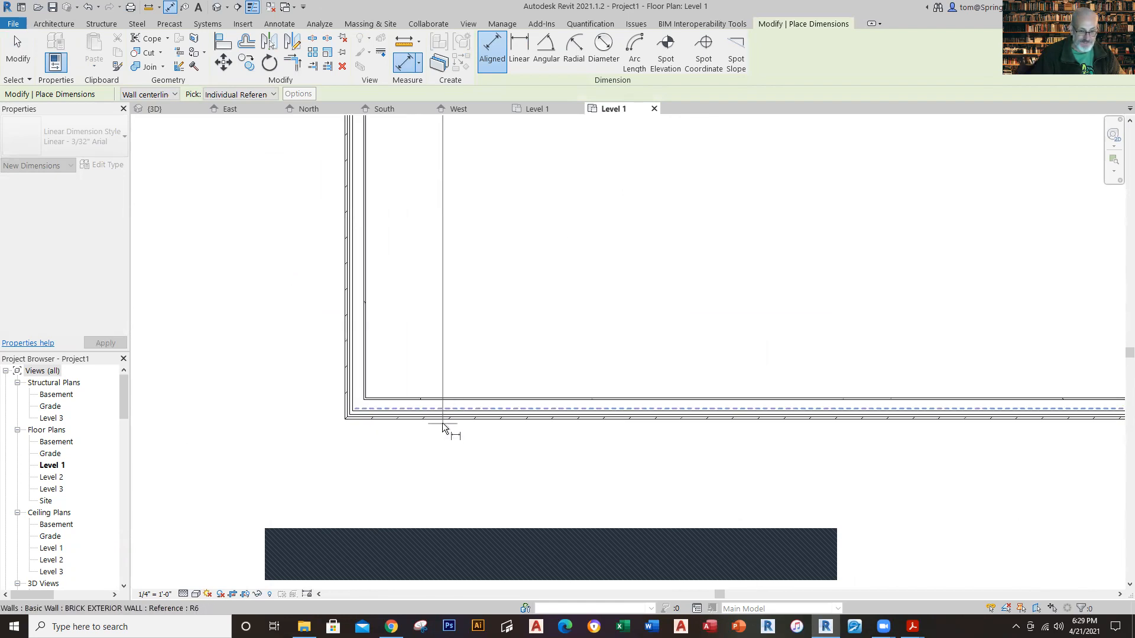
click(442, 420)
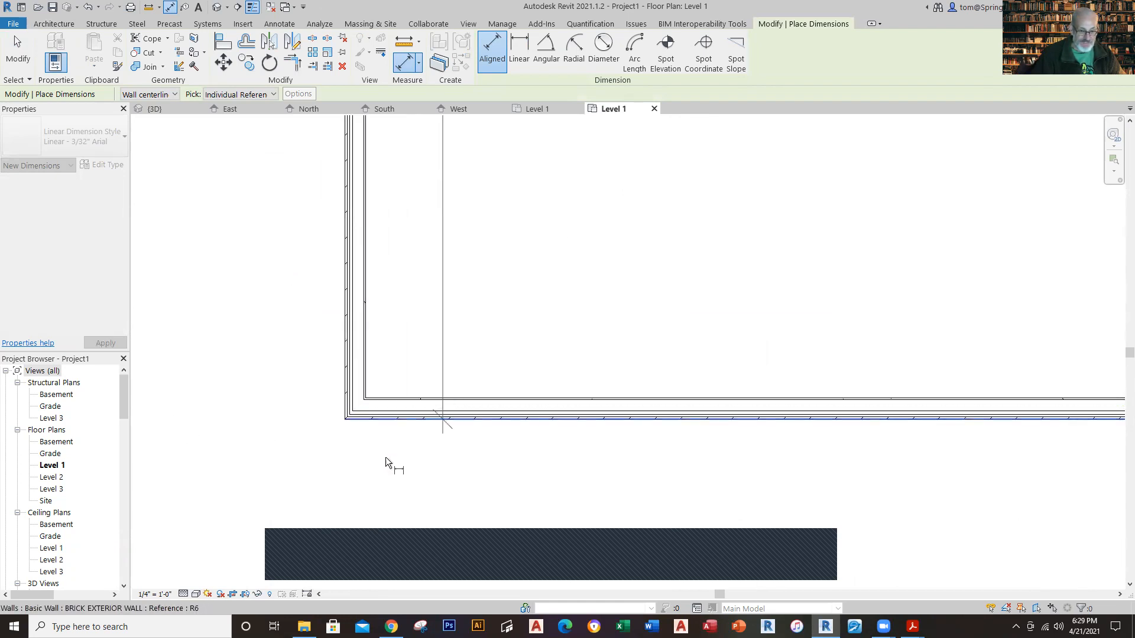
click(251, 456)
scroll(385, 458, down, 3)
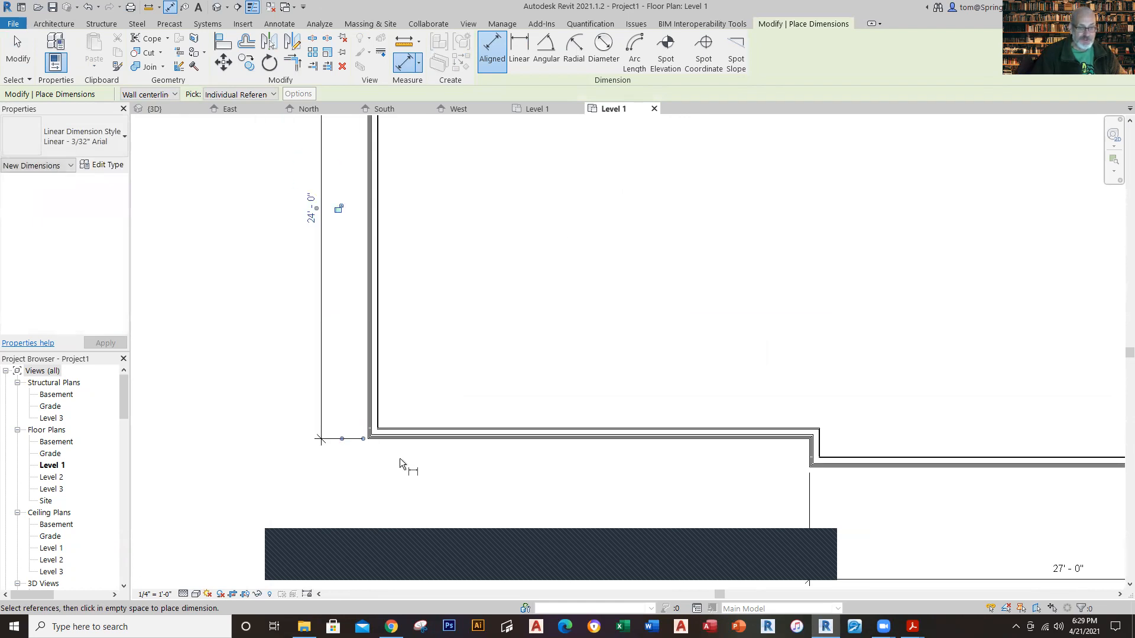
scroll(477, 467, down, 4)
key(Escape)
key(Escape)
Step: Place an aligned dimension beside the upper jog, from the upper-right wall's exterior face to an inner reference of the upper-left wall
middle_drag(595, 363, 524, 306)
scroll(550, 236, up, 6)
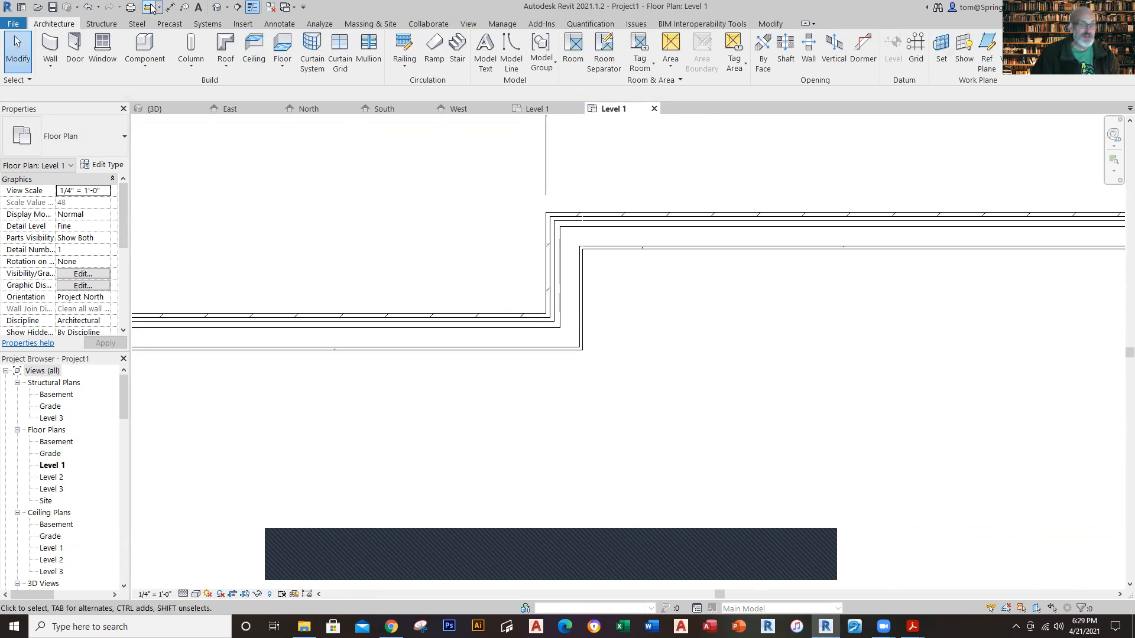
click(170, 7)
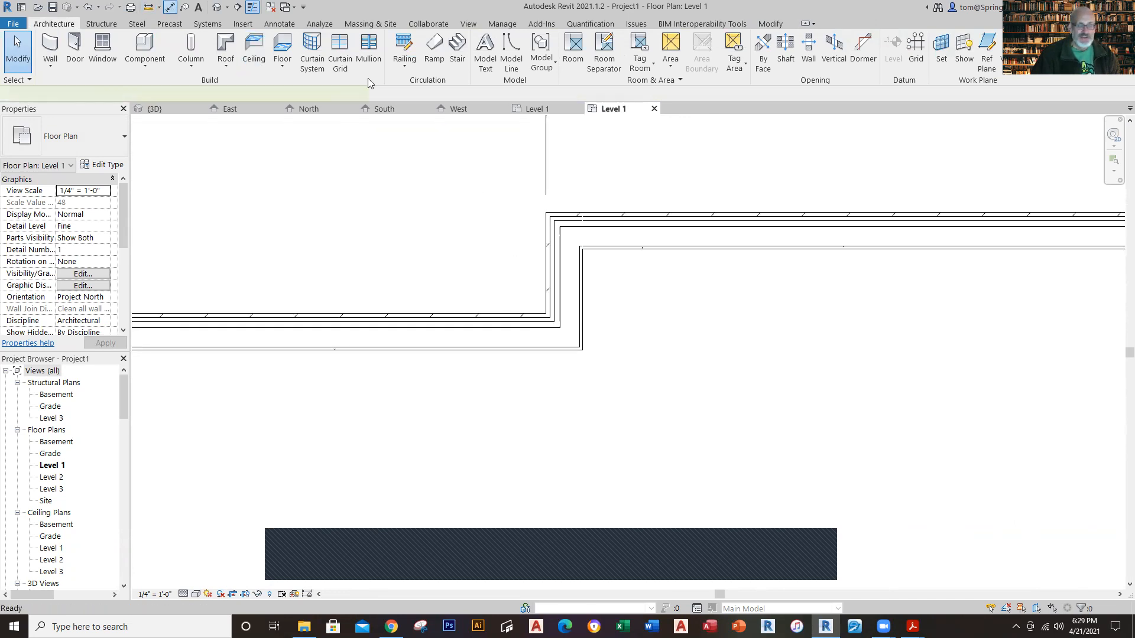
click(551, 215)
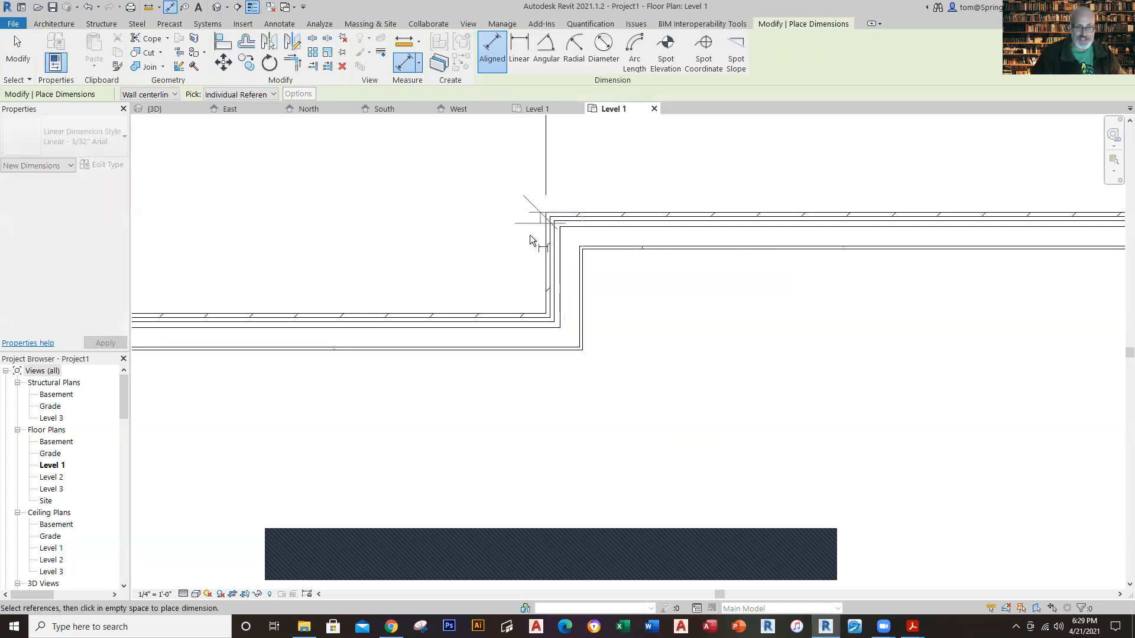
click(529, 325)
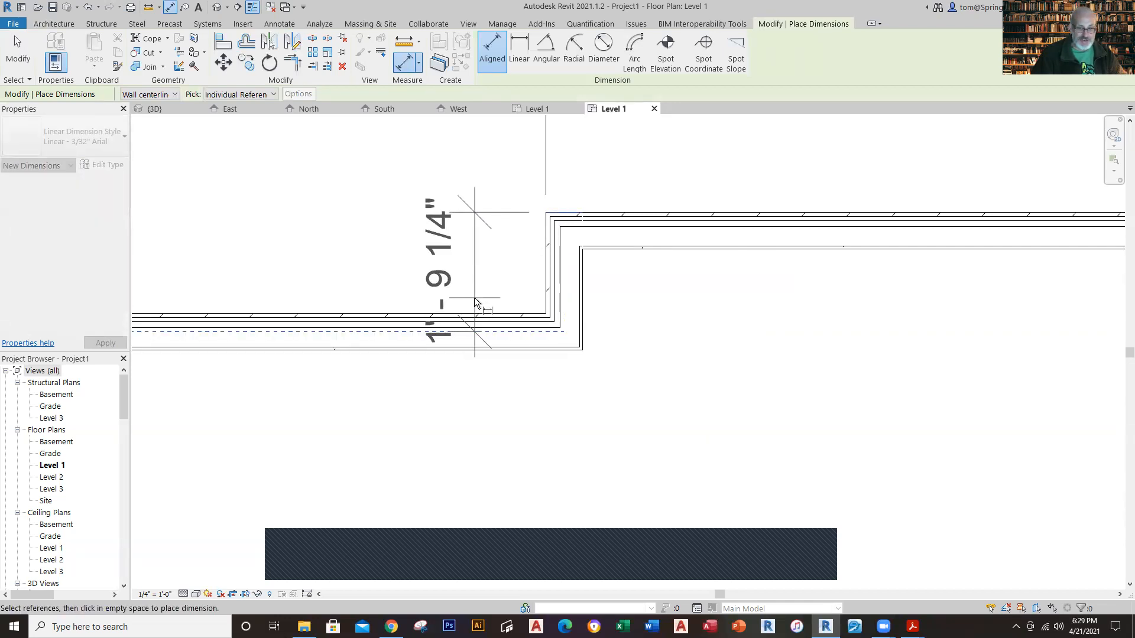
click(470, 296)
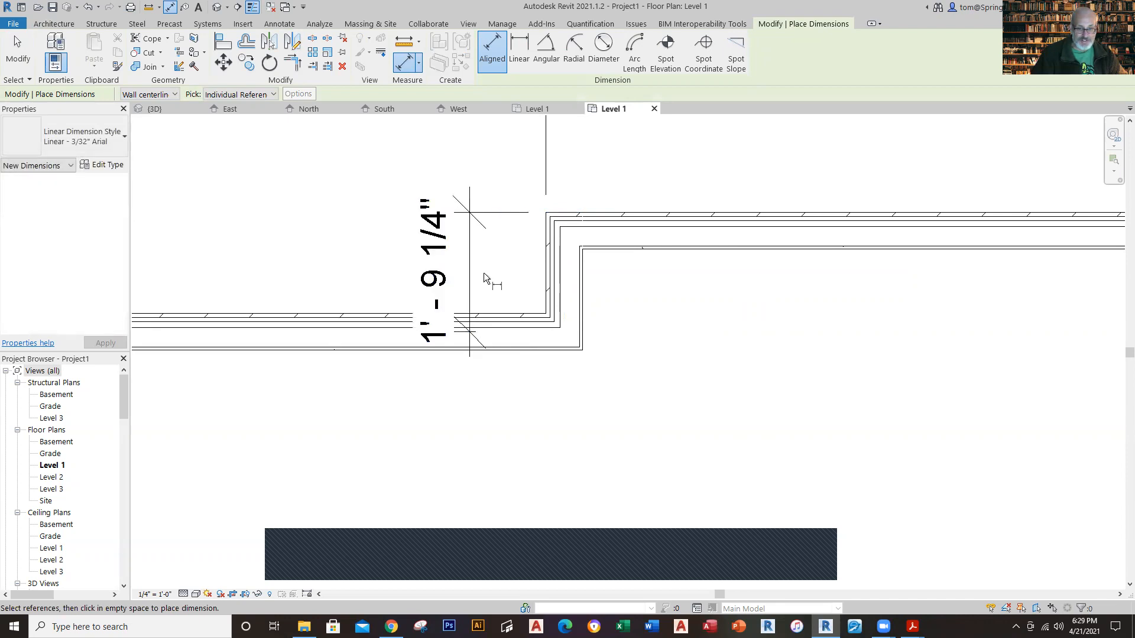
key(Escape)
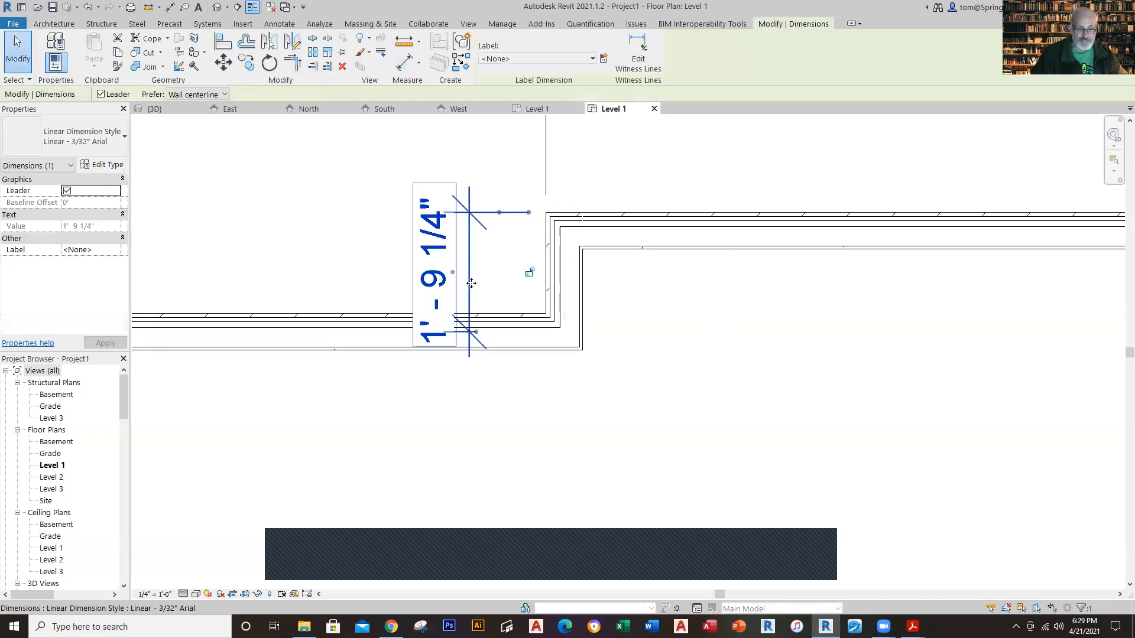
Step: Move the jog dimension's lower witness line to the exterior face of the upper-left wall
scroll(493, 330, up, 2)
drag(460, 340, 447, 375)
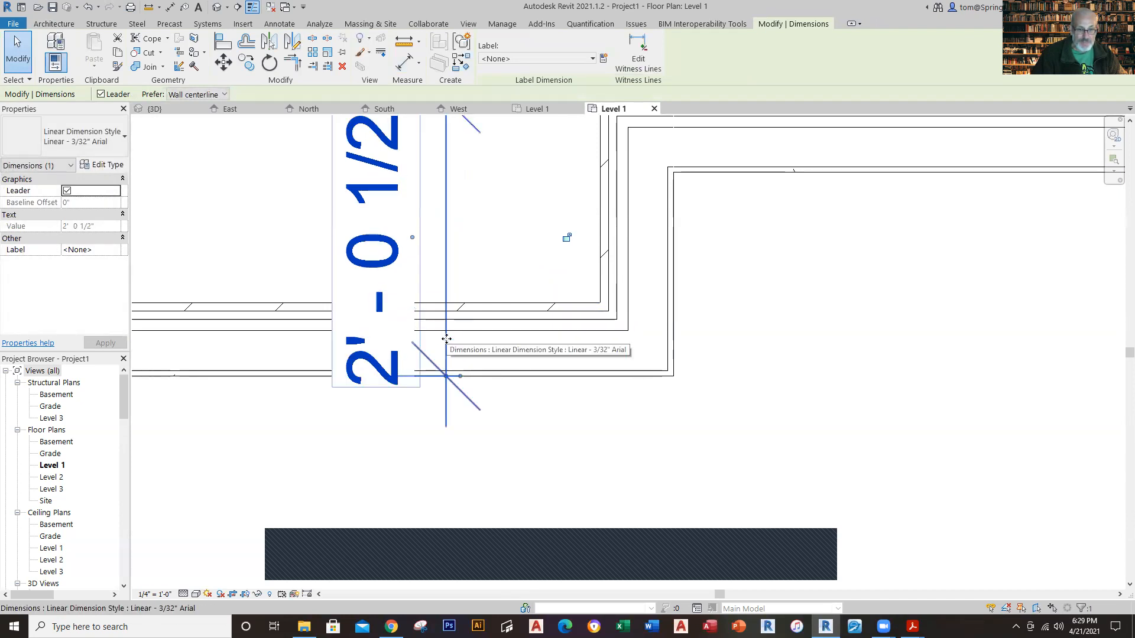
click(447, 377)
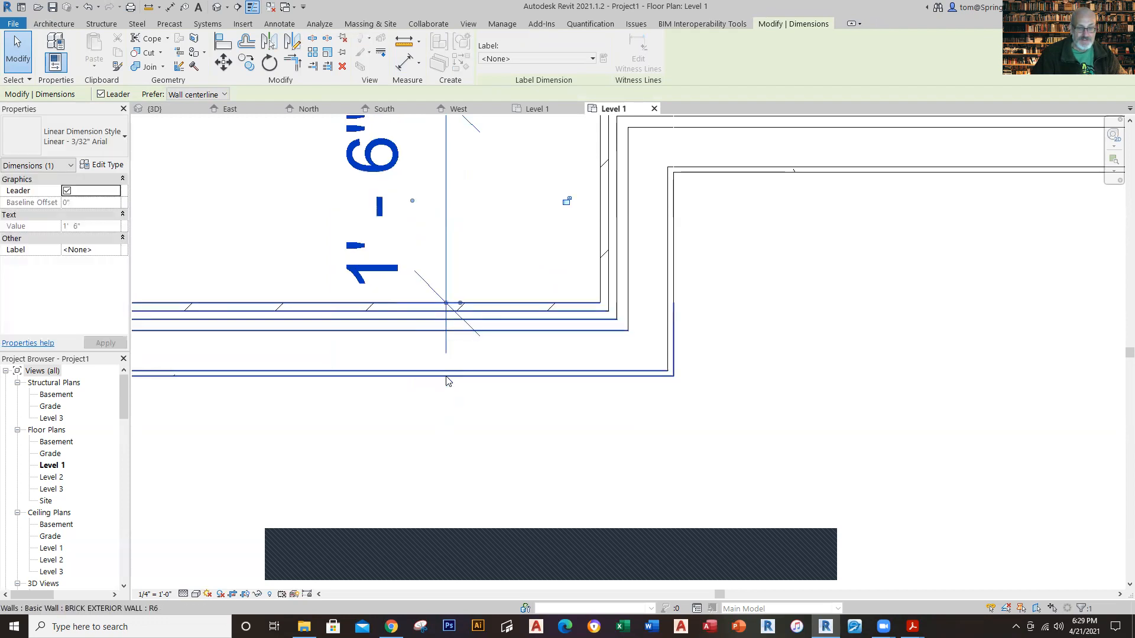
key(Escape)
scroll(557, 469, down, 3)
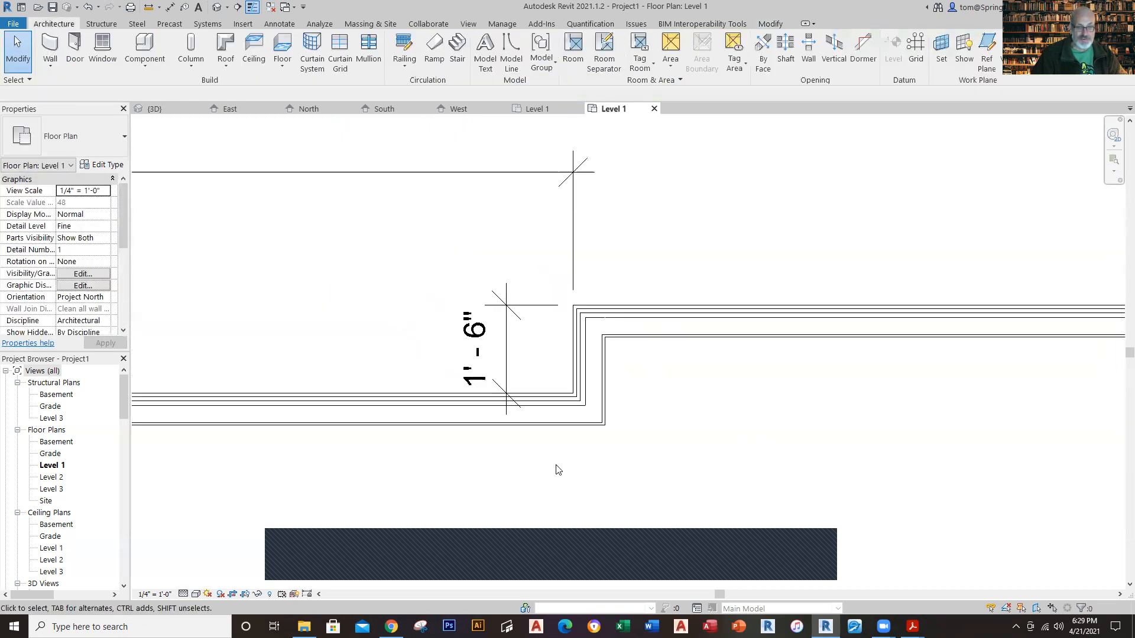
Step: Open the default 3D view of the new project and inspect the brick exterior walls from the front and above
scroll(734, 473, down, 5)
mouse_move(599, 313)
middle_down()
mouse_move(571, 271)
mouse_move(504, 228)
mouse_move(596, 300)
middle_up()
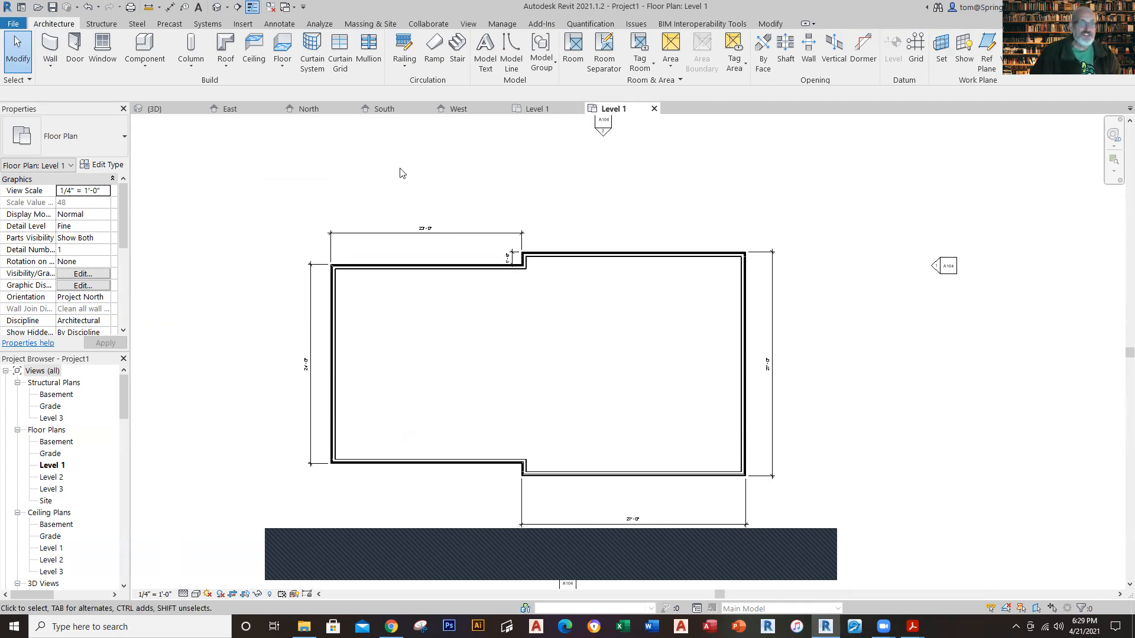
click(217, 11)
scroll(838, 335, up, 5)
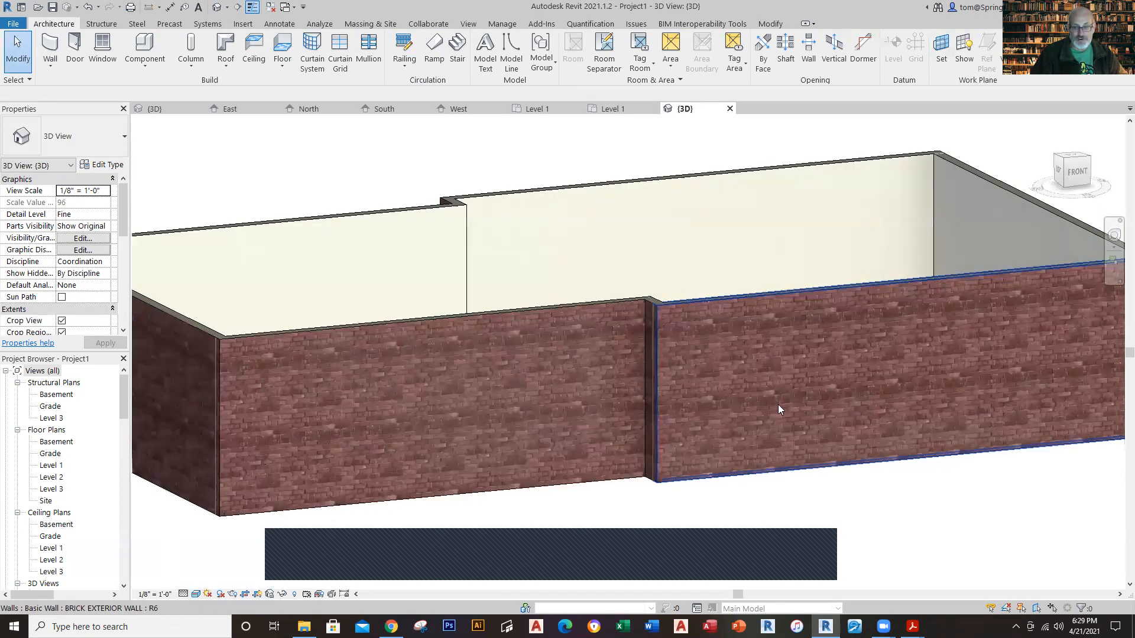
scroll(736, 550, down, 3)
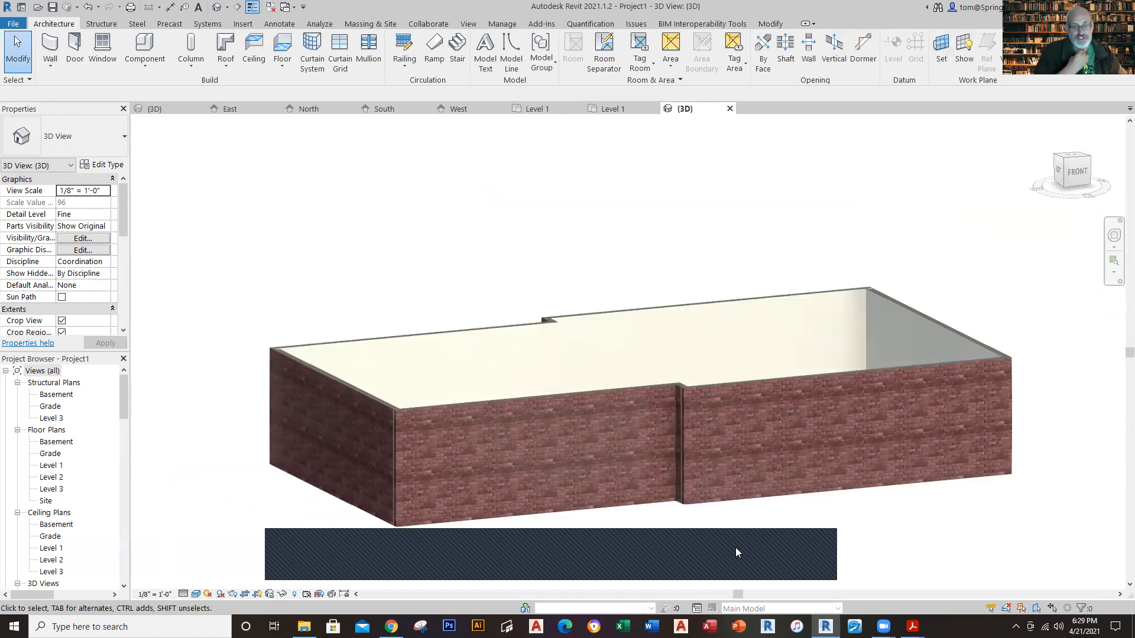
shift+middle_drag(739, 514, 633, 269)
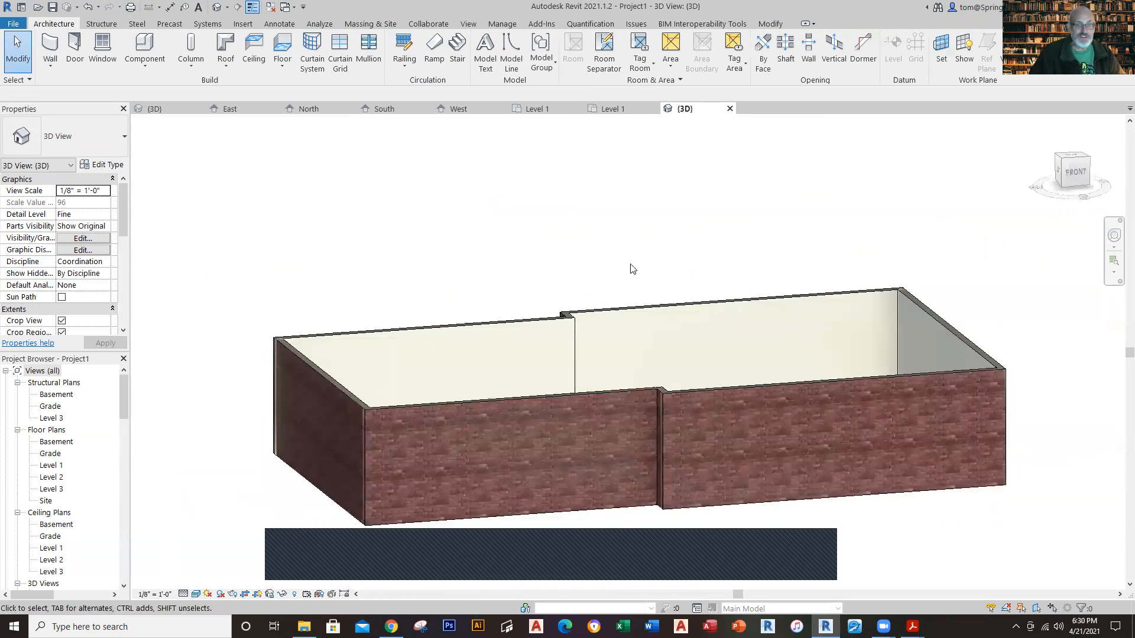
Step: Examine the front of the finished Winthrop House 3D model, comparing the base of the garage's brick walls with the main house
click(597, 111)
click(549, 112)
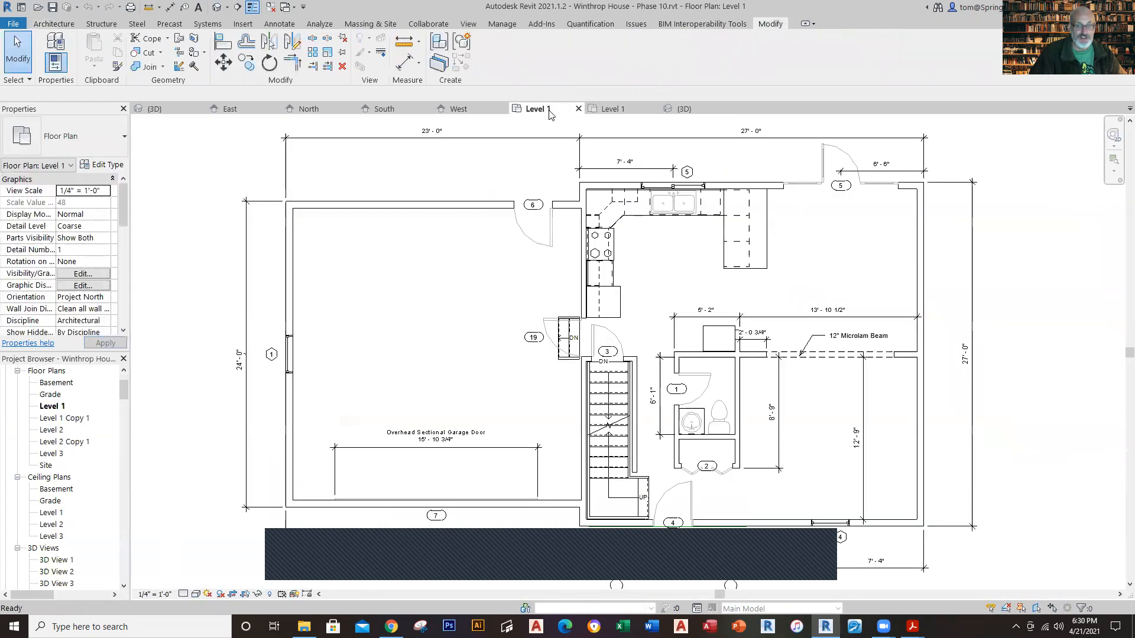
click(156, 112)
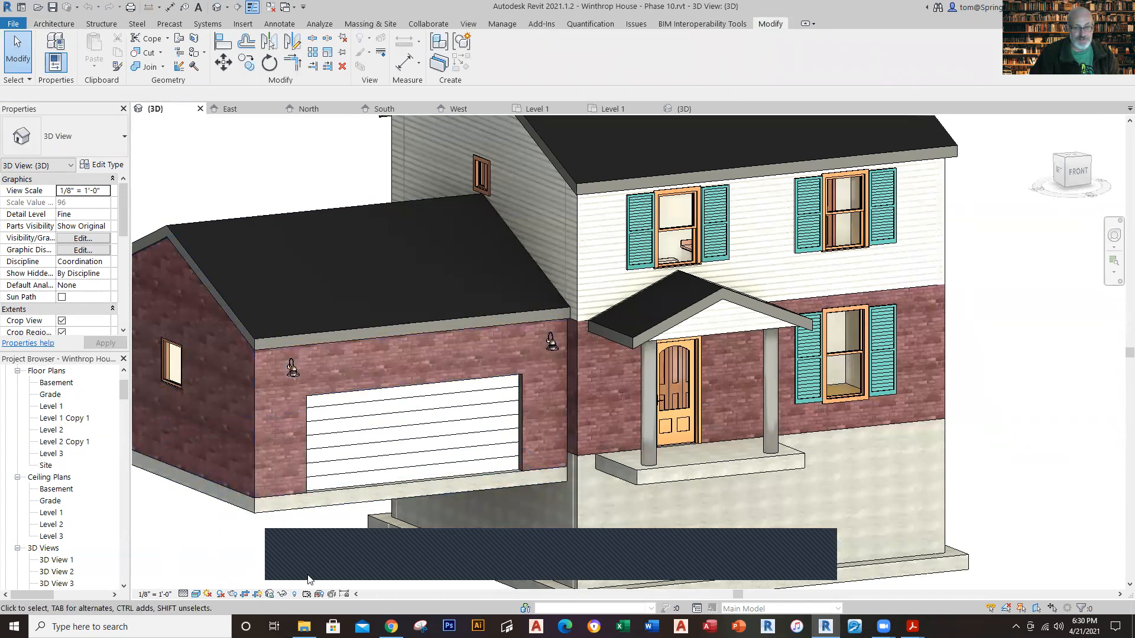
scroll(277, 580, down, 2)
click(1078, 192)
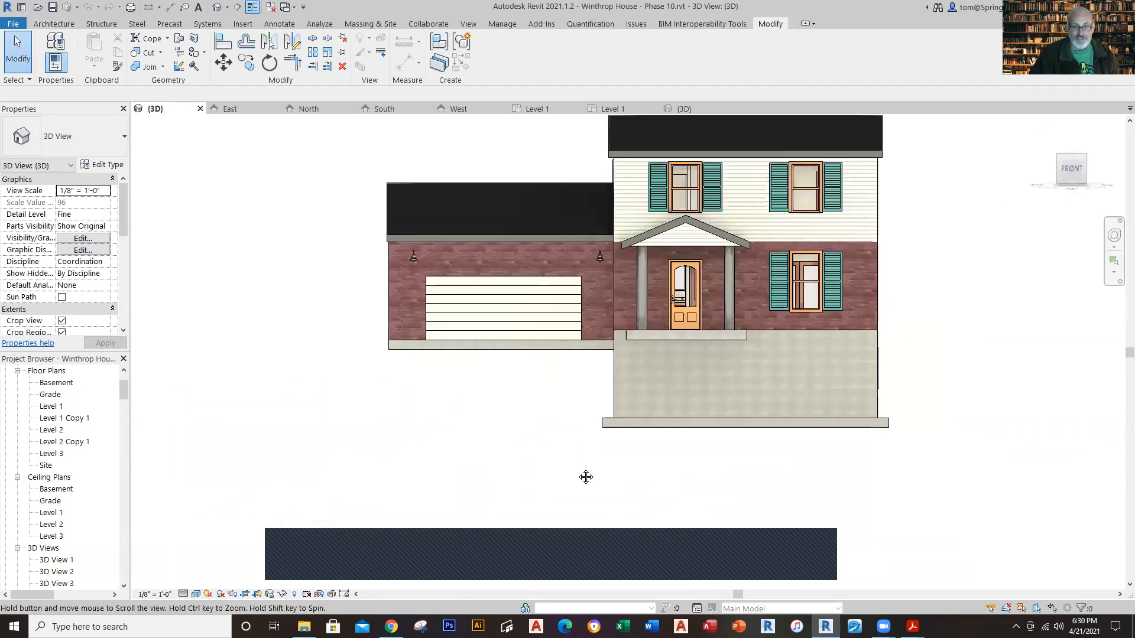
scroll(570, 430, up, 3)
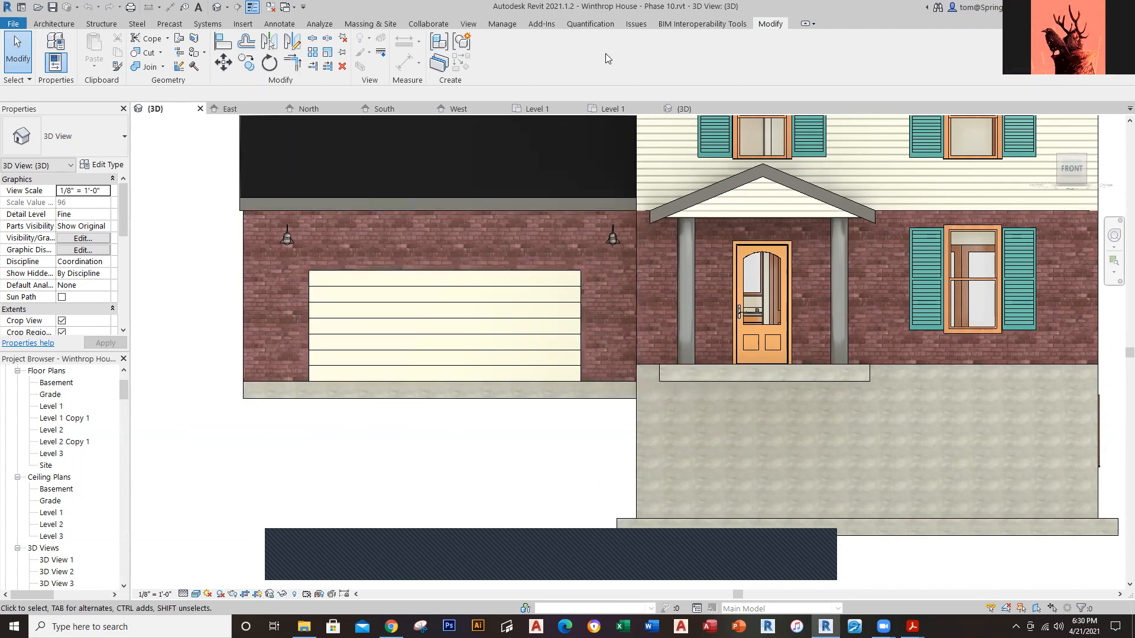
Step: Set the base constraint of the three garage brick walls to Grade in the new project's 3D view
click(612, 106)
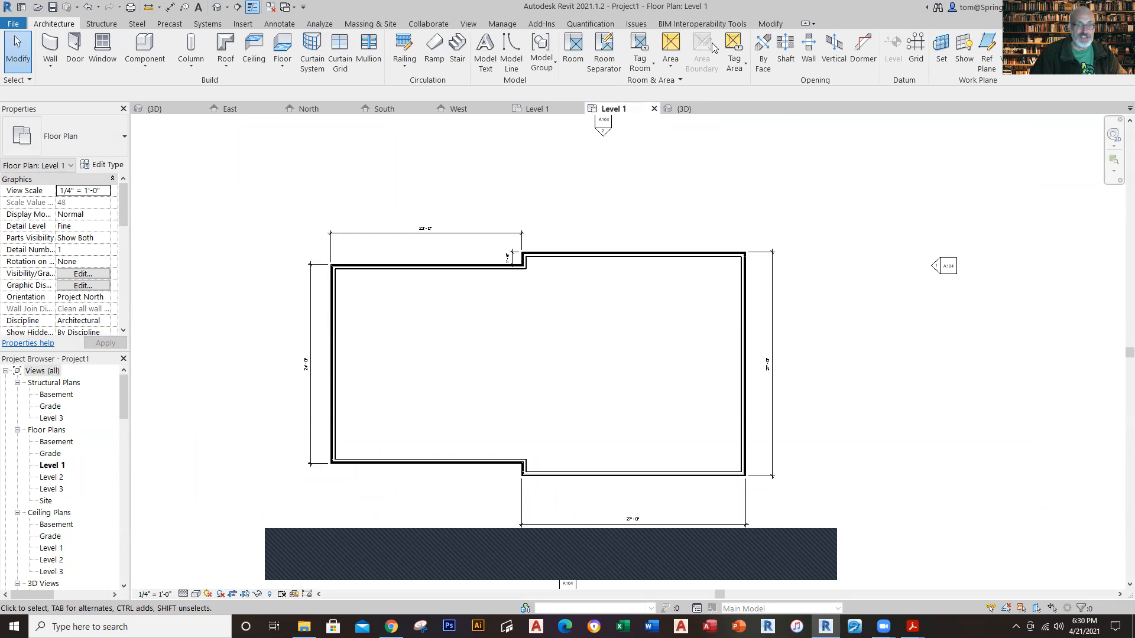
click(679, 108)
scroll(542, 324, down, 2)
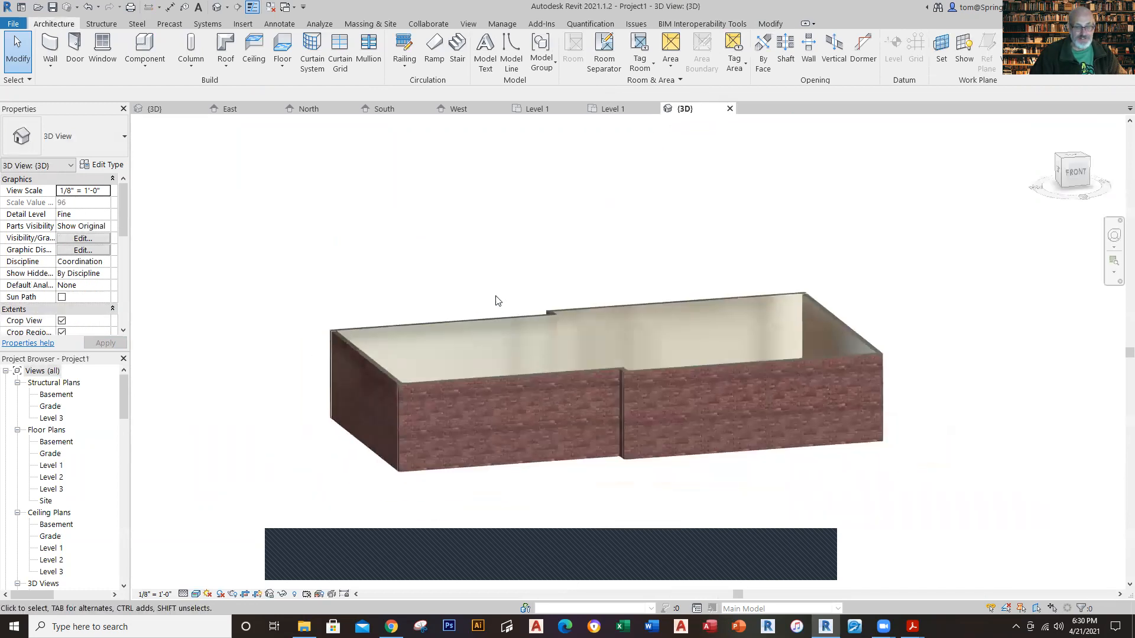
shift+middle_drag(507, 233, 509, 393)
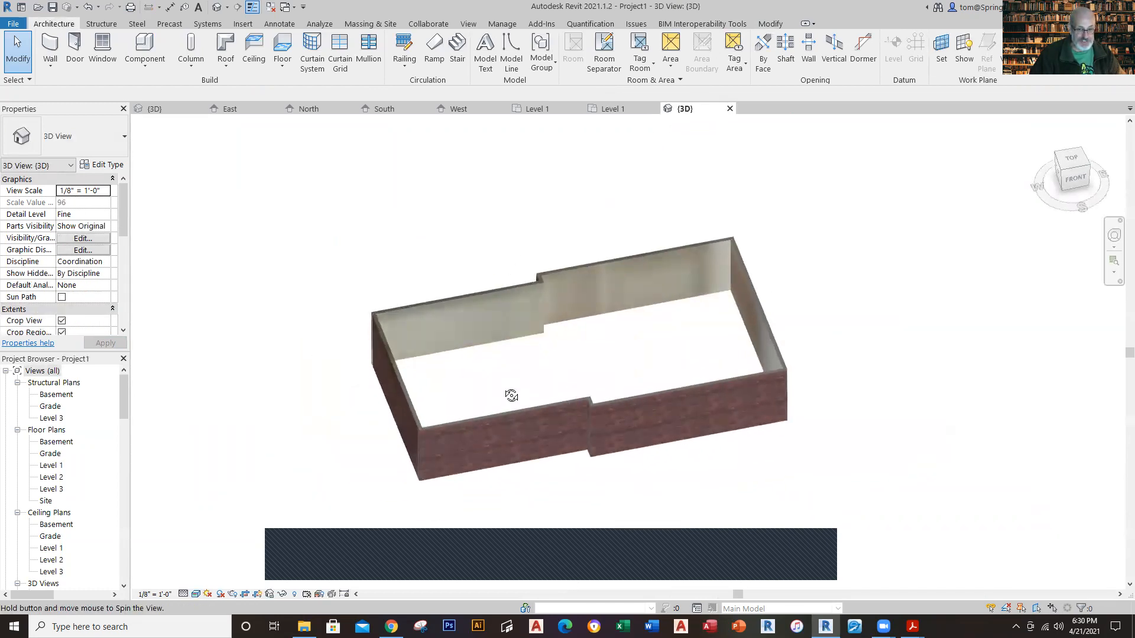
drag(456, 245, 315, 513)
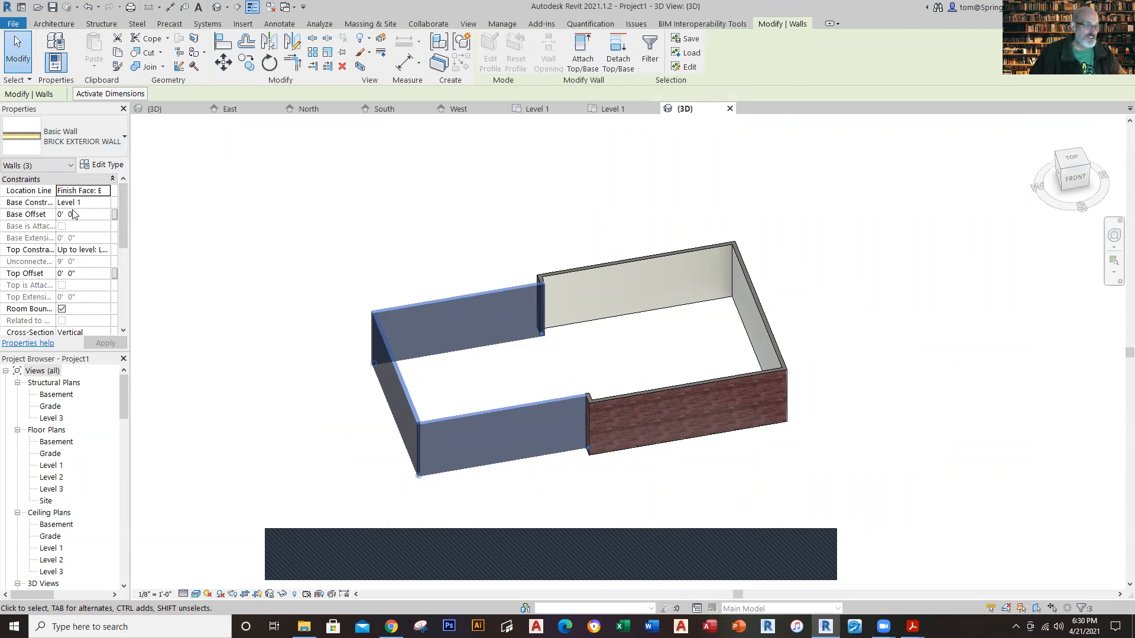
click(110, 205)
click(107, 204)
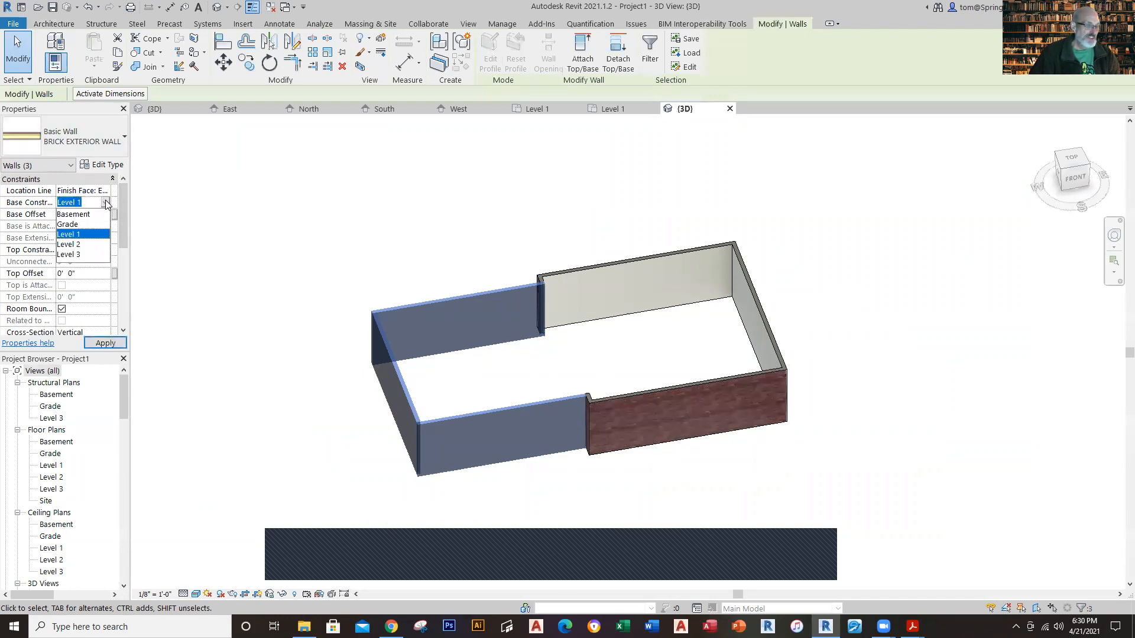
click(68, 225)
click(260, 269)
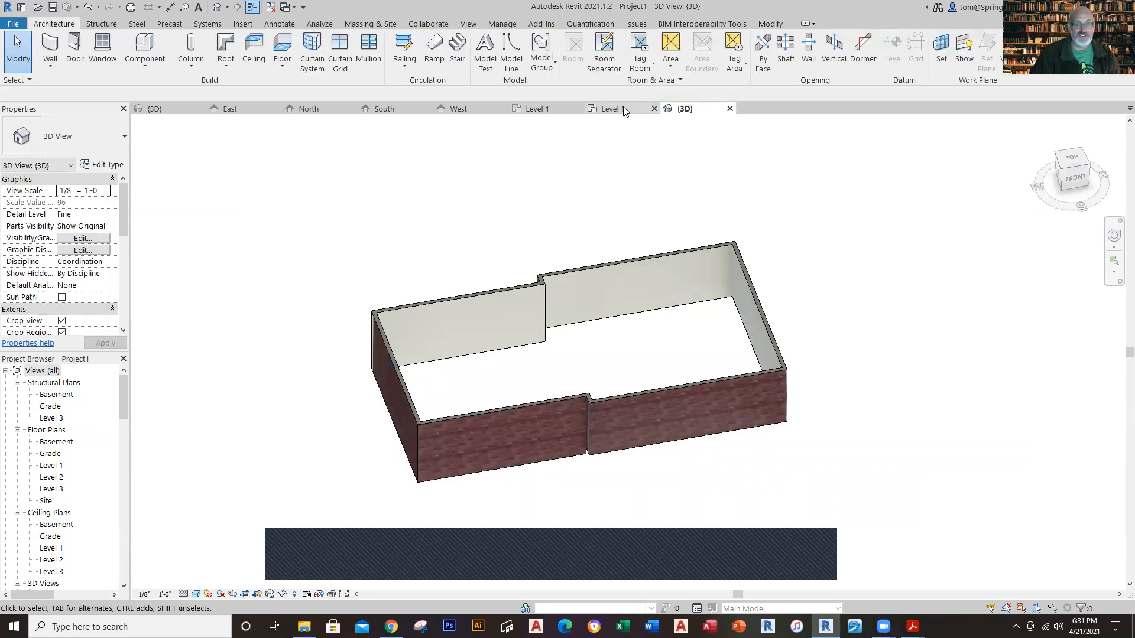
Step: Inspect the bottom edges of the garage and main house walls in the front orientation of the 3D view
click(1070, 183)
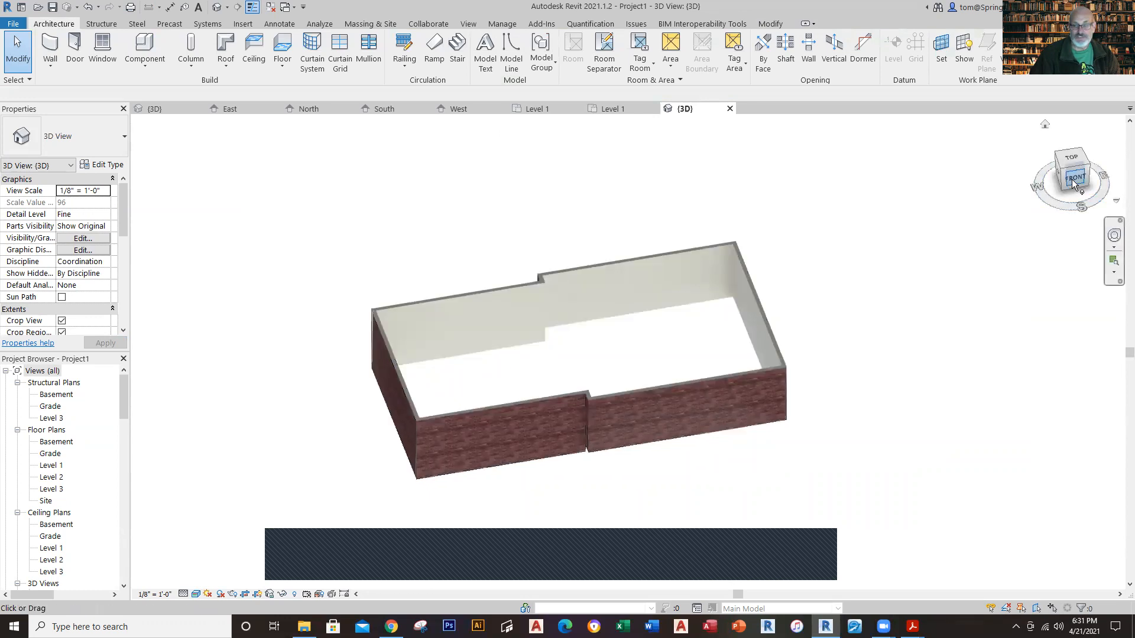
scroll(650, 410, up, 5)
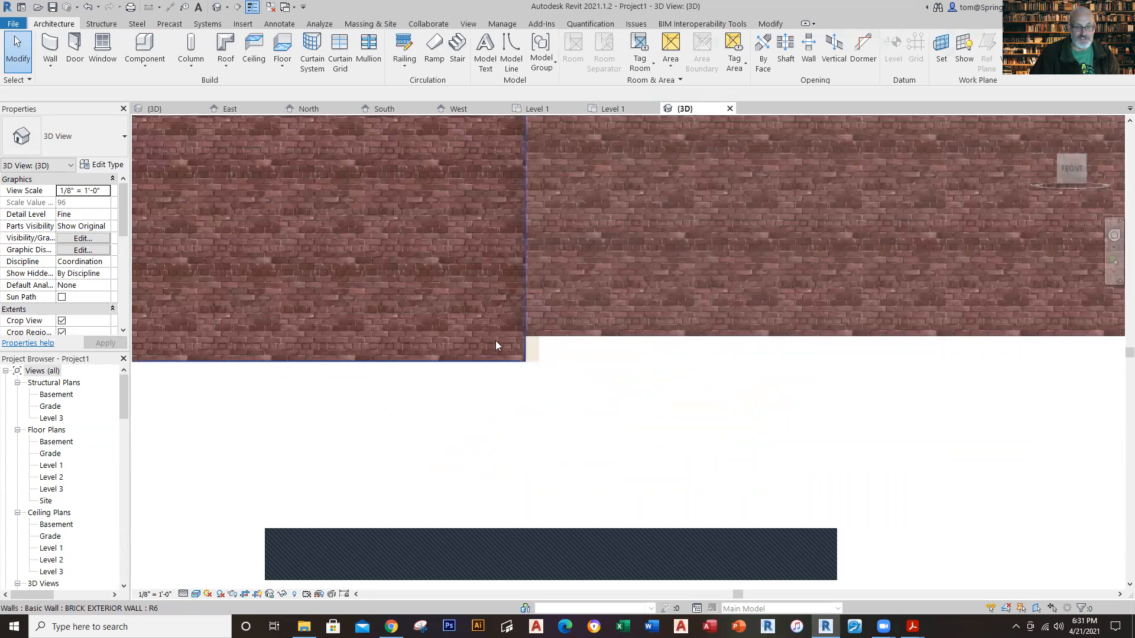
scroll(602, 414, down, 5)
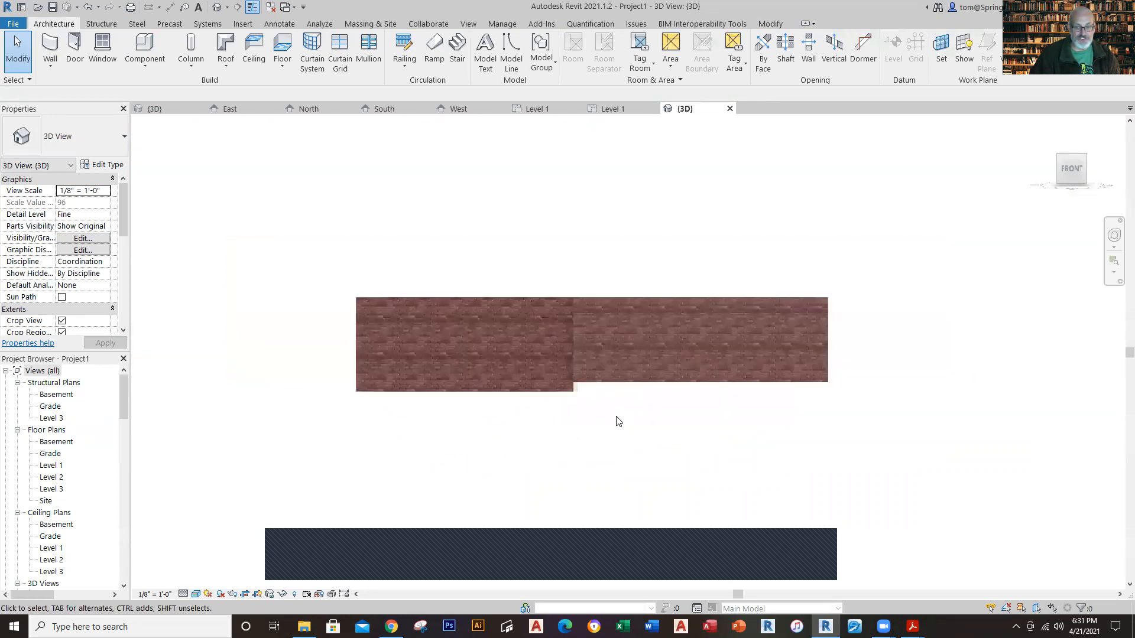
scroll(618, 421, down, 2)
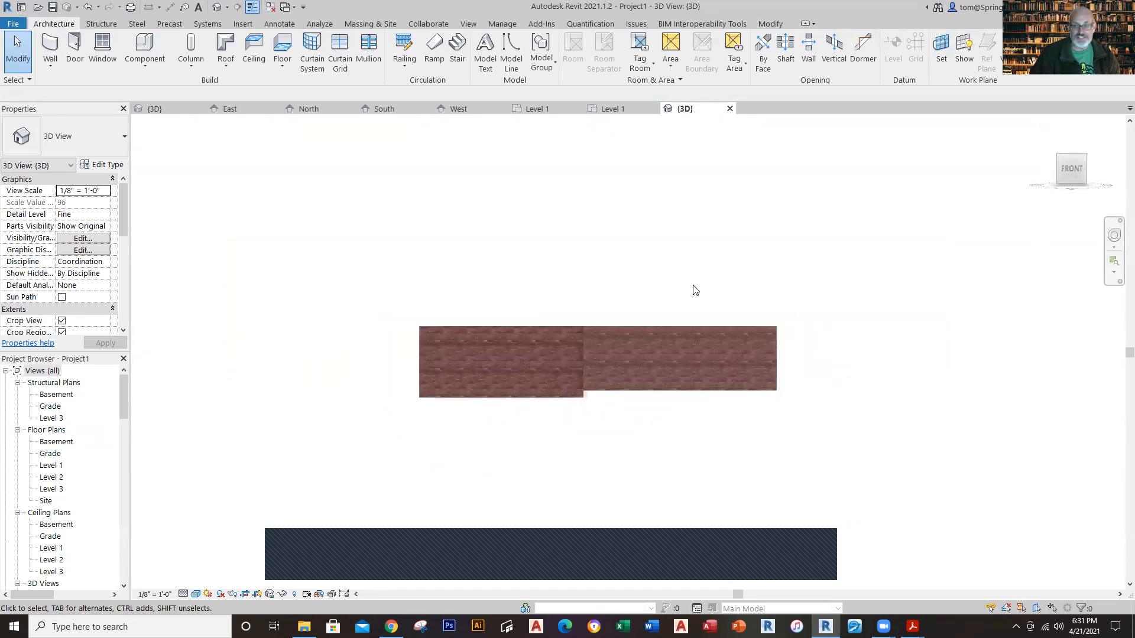
Step: Check the wall type of the wall between the garage and the kitchen in the Winthrop House Level 1 plan
click(609, 112)
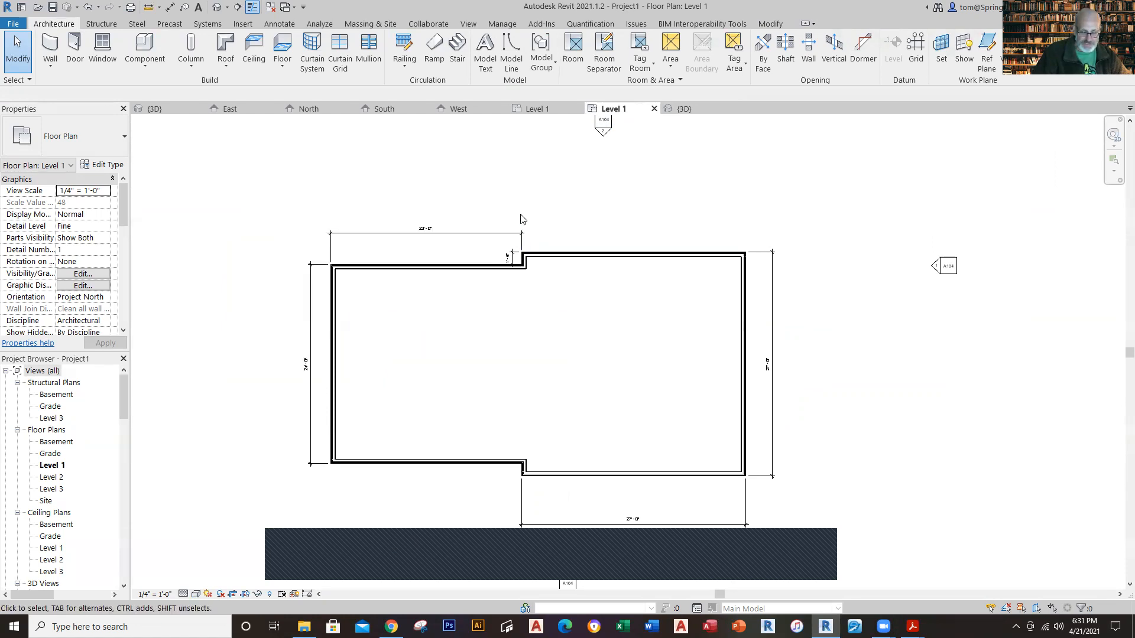
click(537, 109)
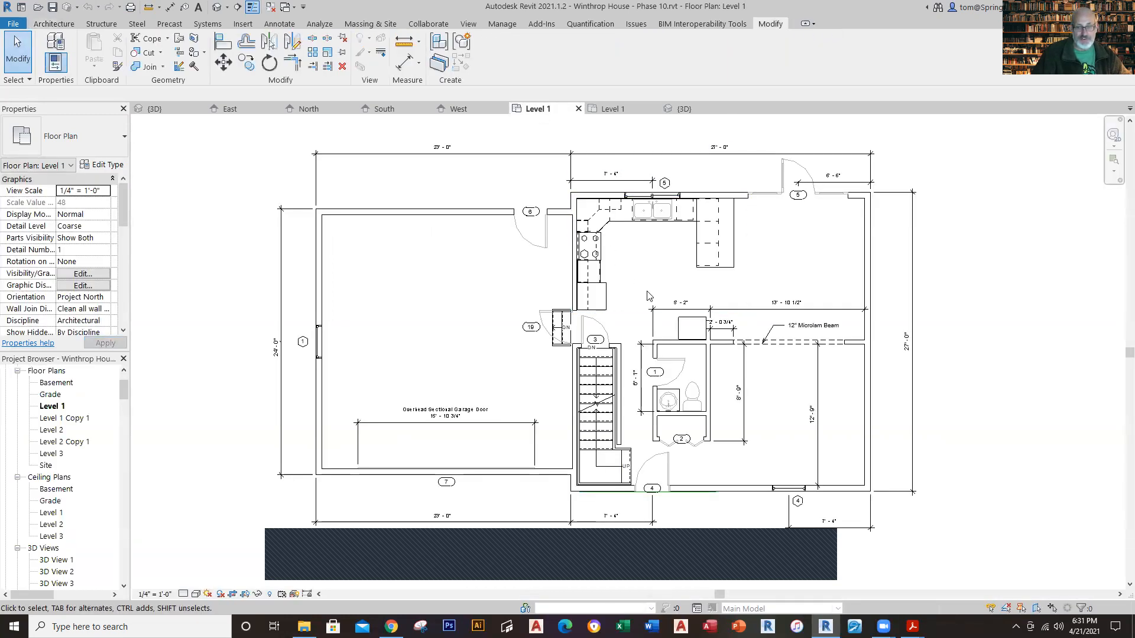
scroll(646, 295, up, 1)
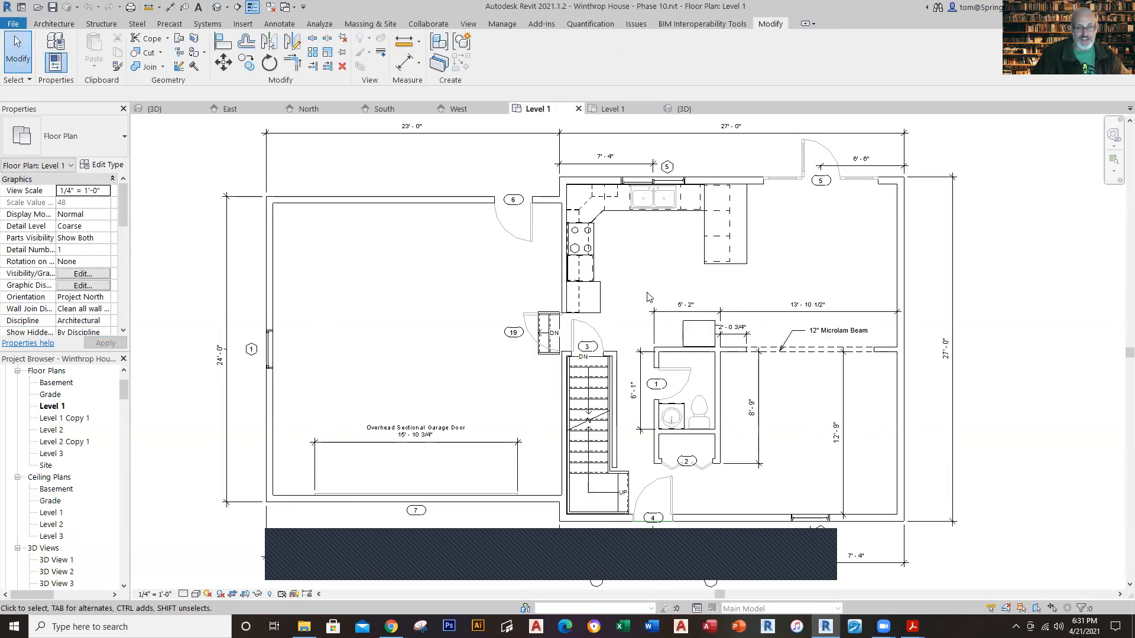
click(560, 238)
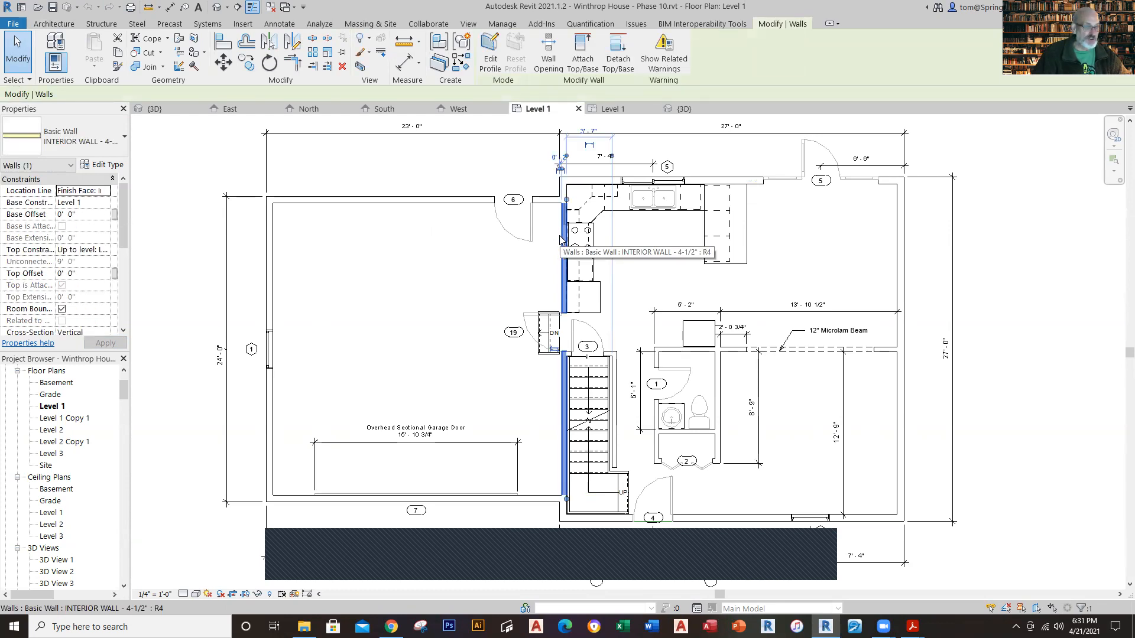
click(114, 147)
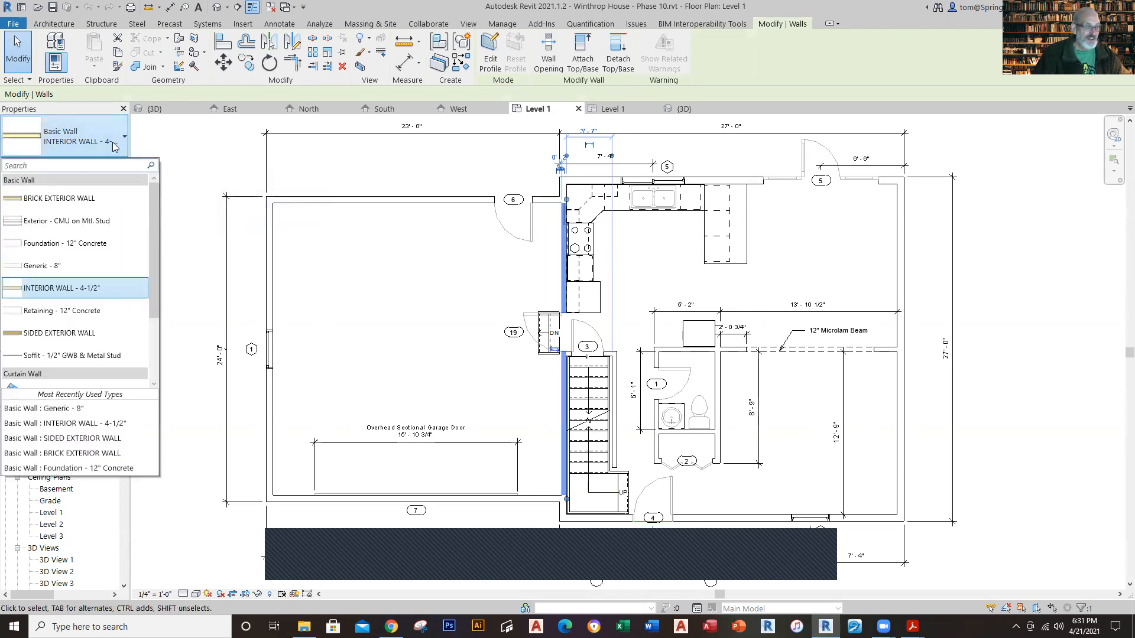
click(196, 194)
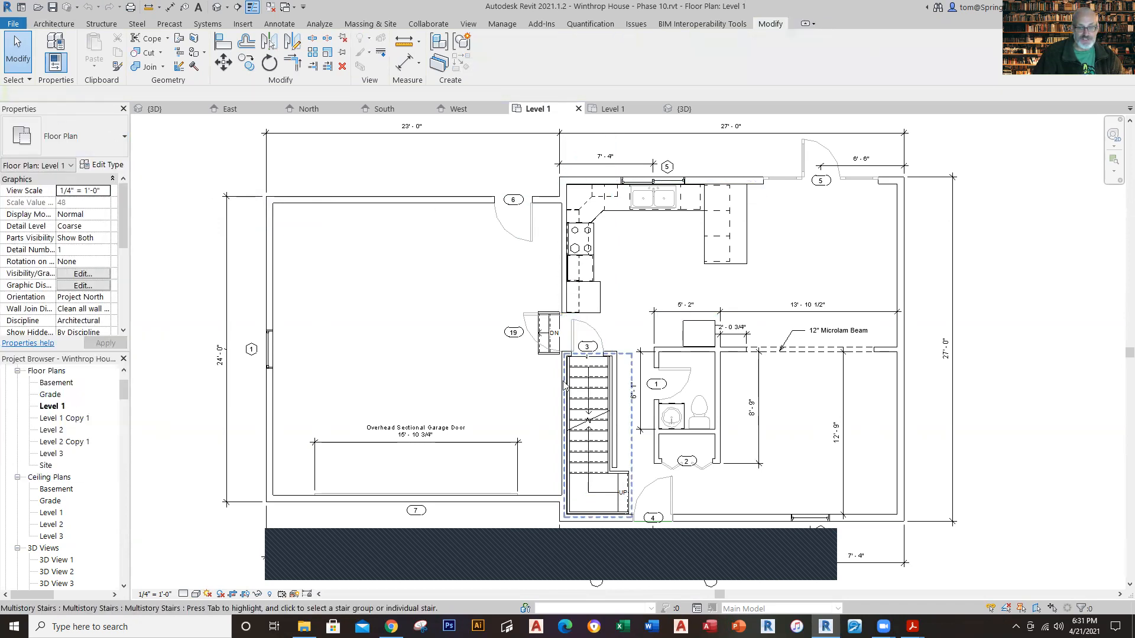
Step: Draw an INTERIOR WALL - 4-1/2" in the new project's Level 1 plan, from the lower jog's inside corner to the upper jog's inside corner
click(613, 110)
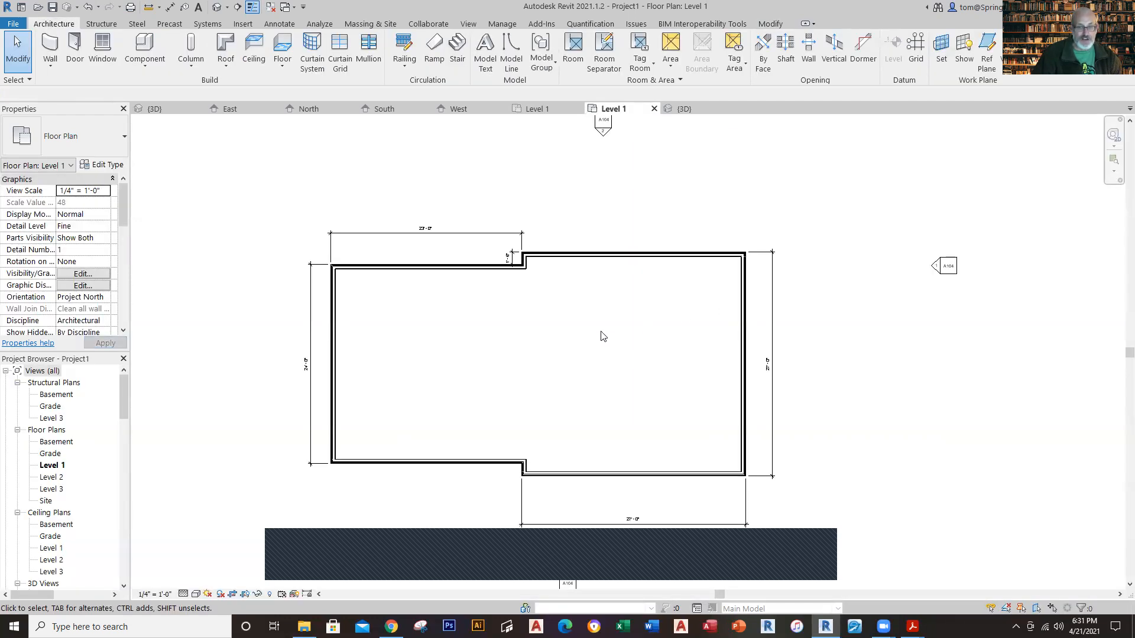
middle_drag(608, 336, 585, 331)
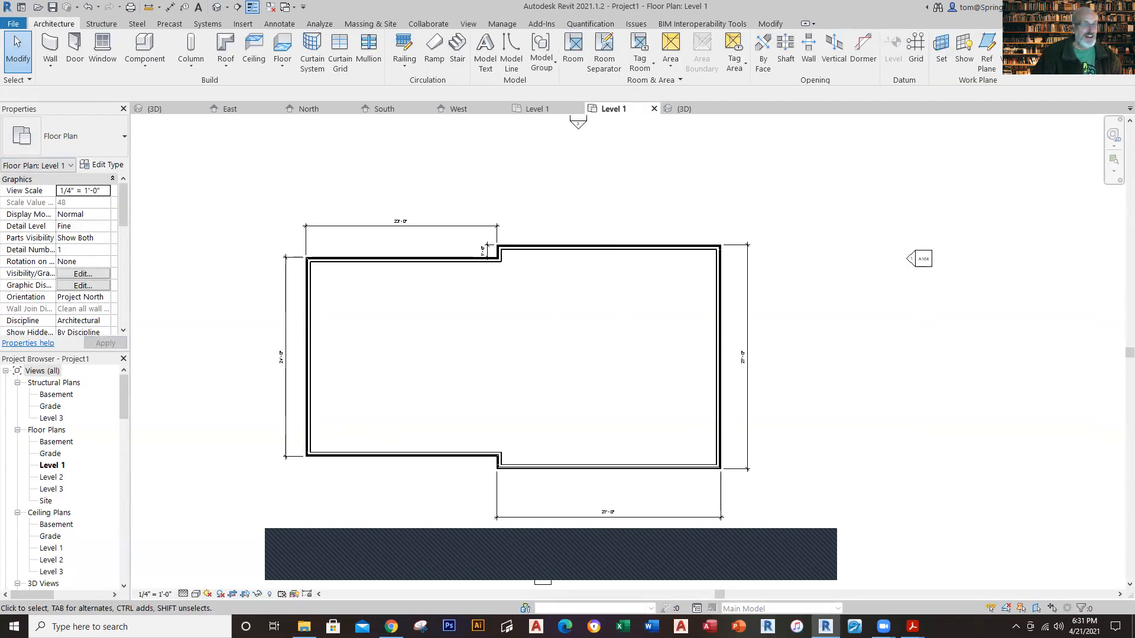
click(50, 63)
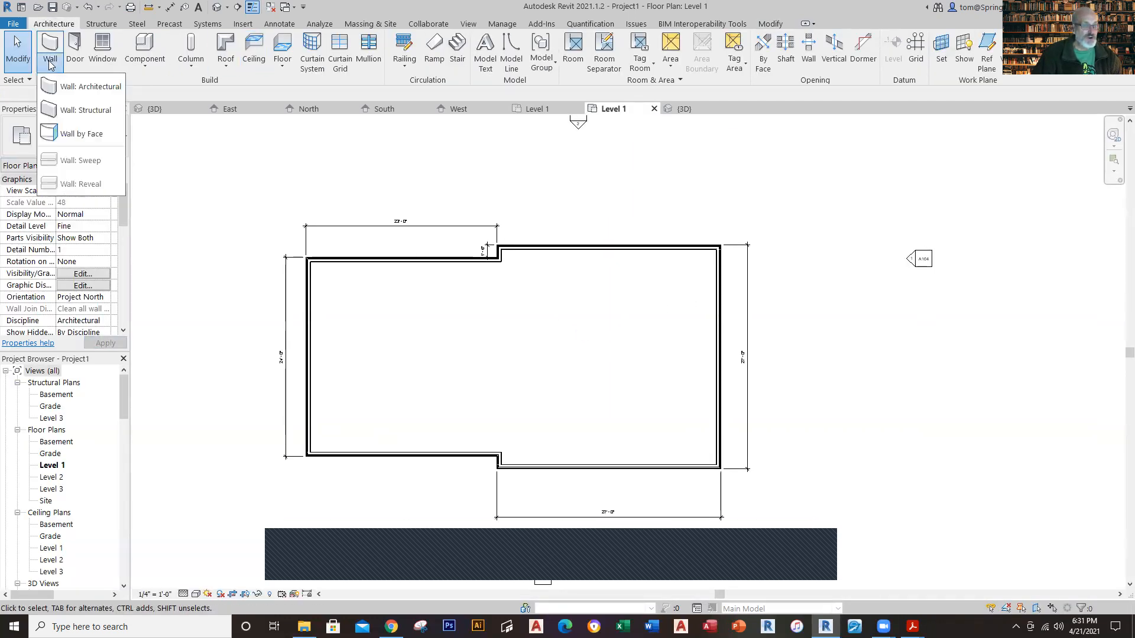
click(68, 94)
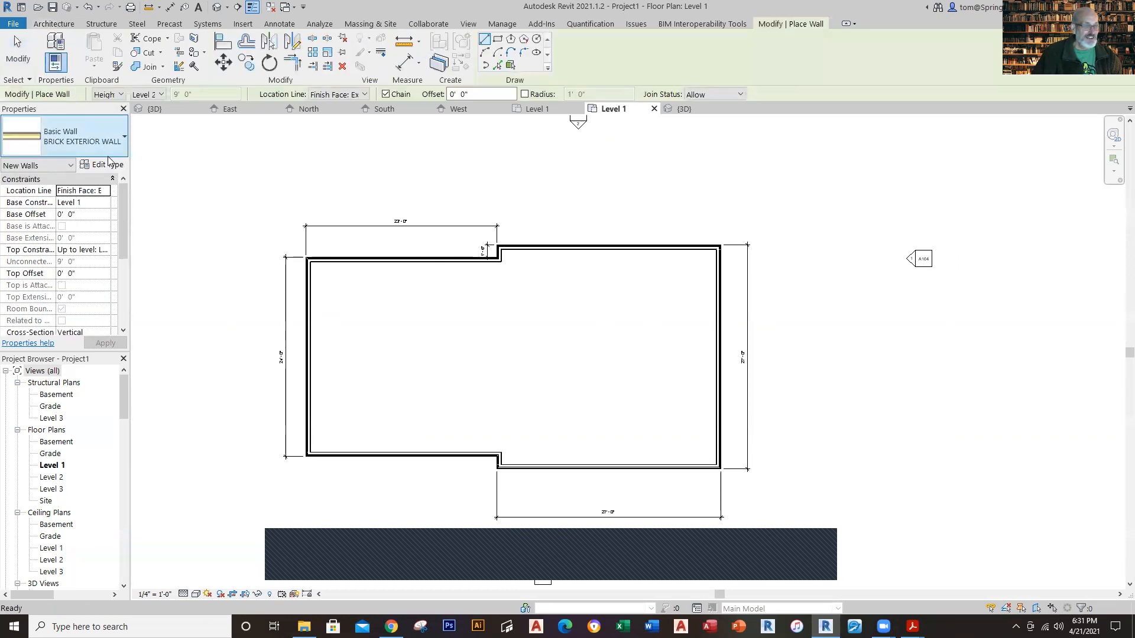
click(112, 139)
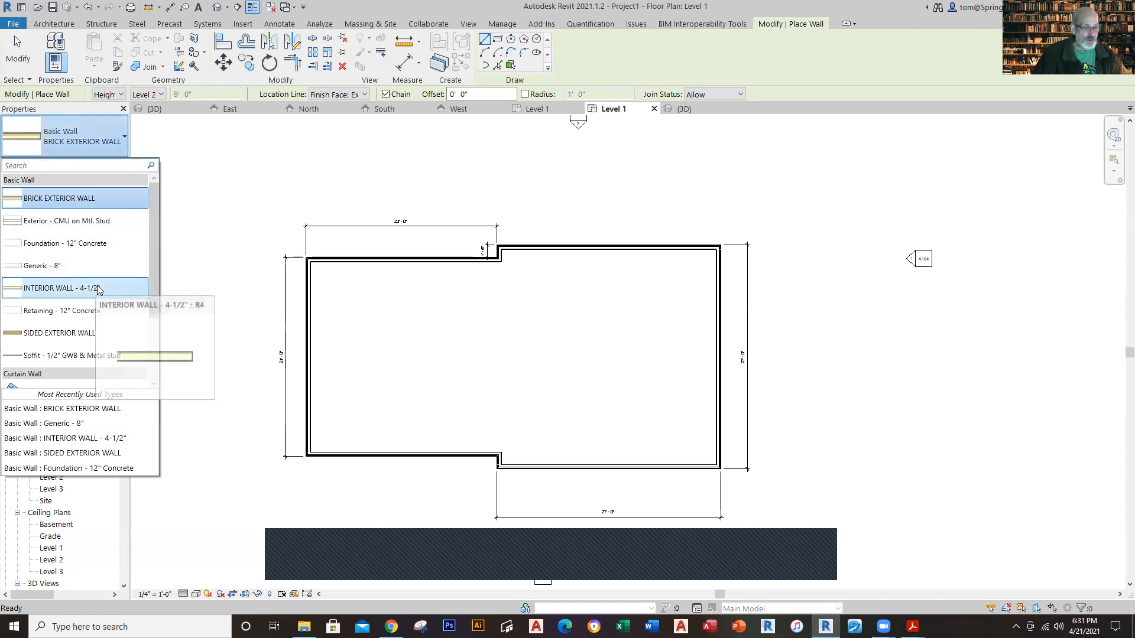
click(95, 289)
scroll(514, 473, up, 4)
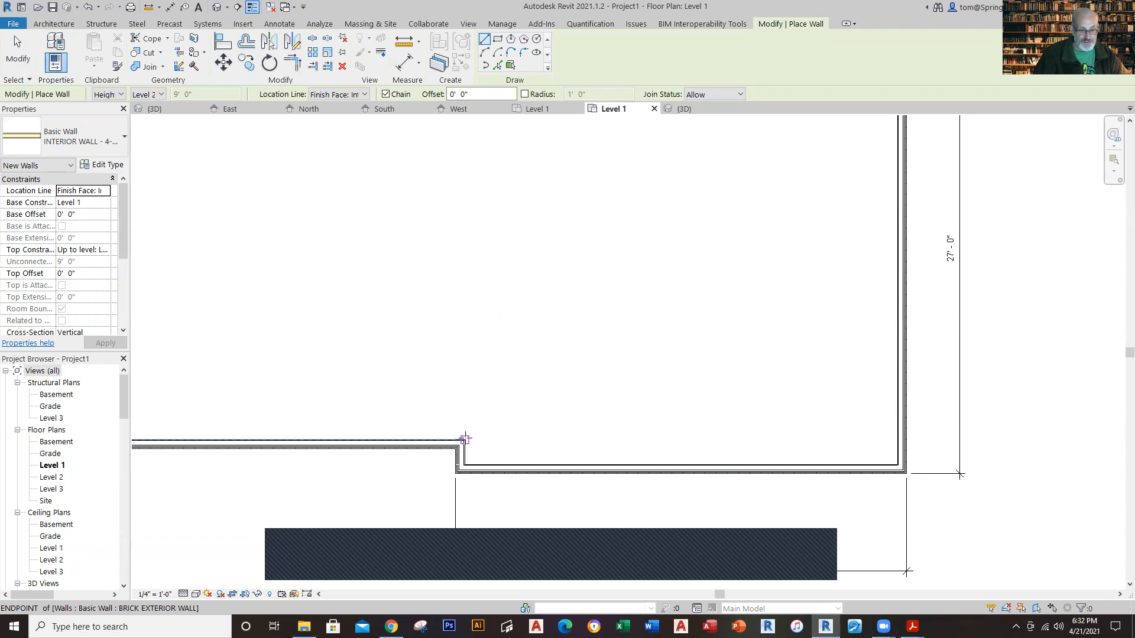
click(465, 440)
scroll(449, 331, down, 2)
scroll(461, 253, down, 2)
scroll(459, 253, down, 1)
middle_drag(472, 303, 495, 491)
scroll(471, 355, up, 5)
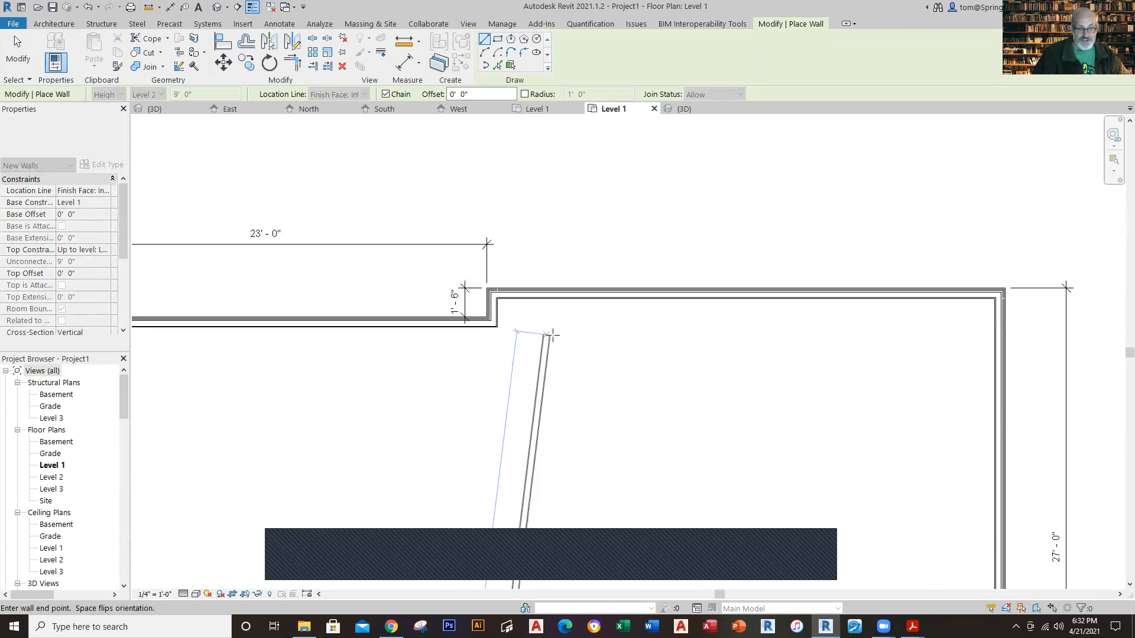
scroll(550, 335, up, 3)
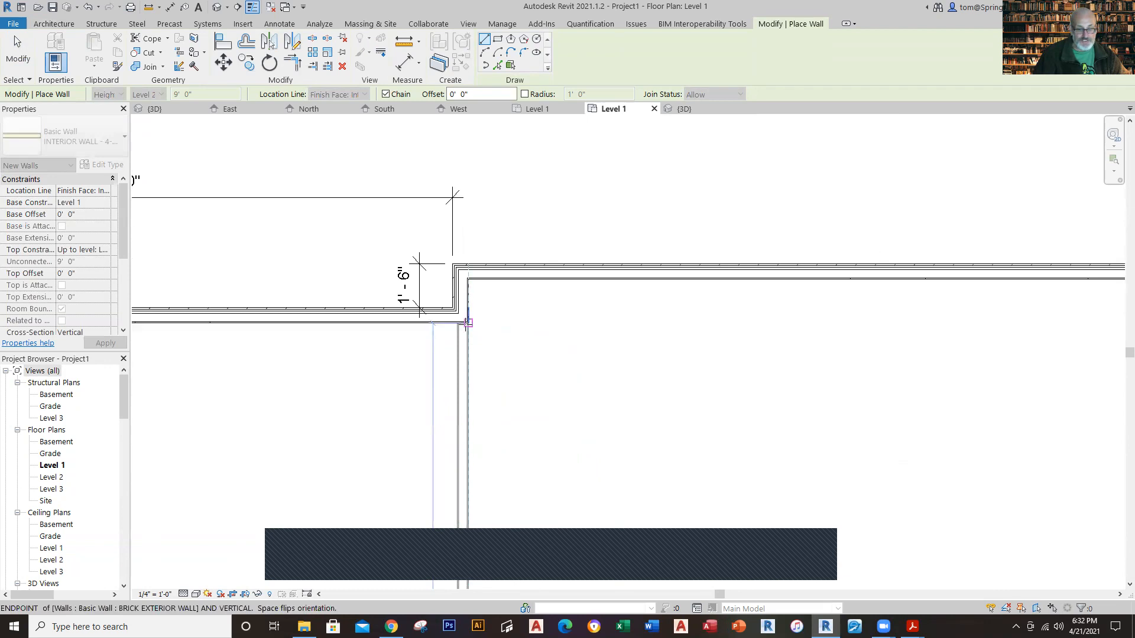
click(468, 322)
key(Escape)
key(Escape)
Step: Review the divided Level 1 plan, and examine the overhead garage door dimension in the Winthrop House Level 1 plan
scroll(715, 390, down, 3)
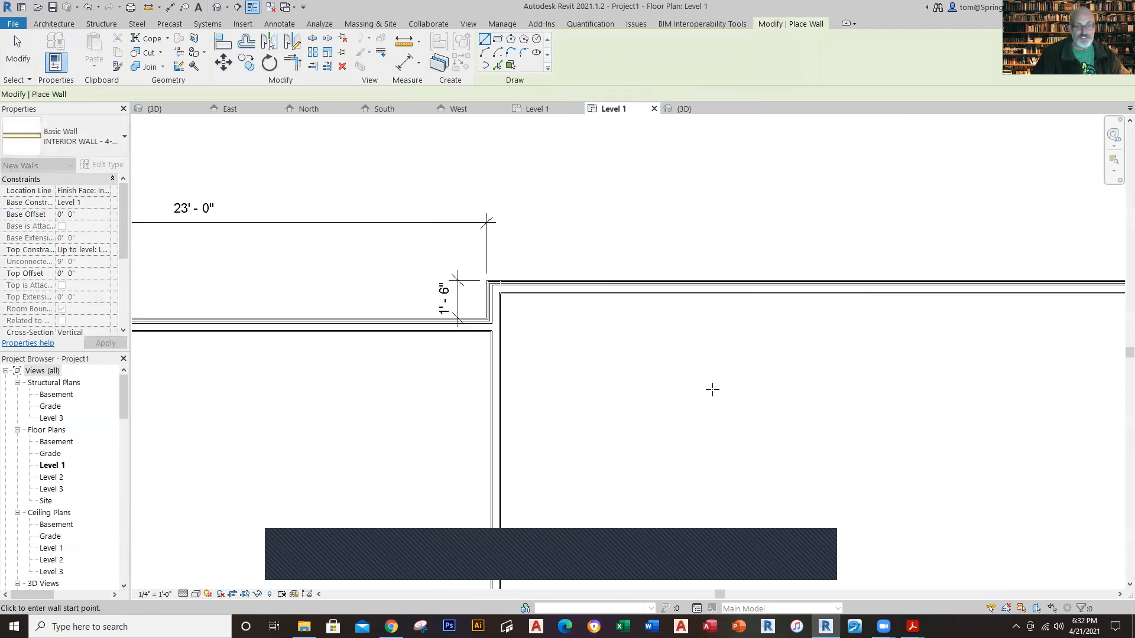
scroll(720, 443, down, 2)
middle_drag(719, 447, 561, 292)
scroll(509, 332, up, 2)
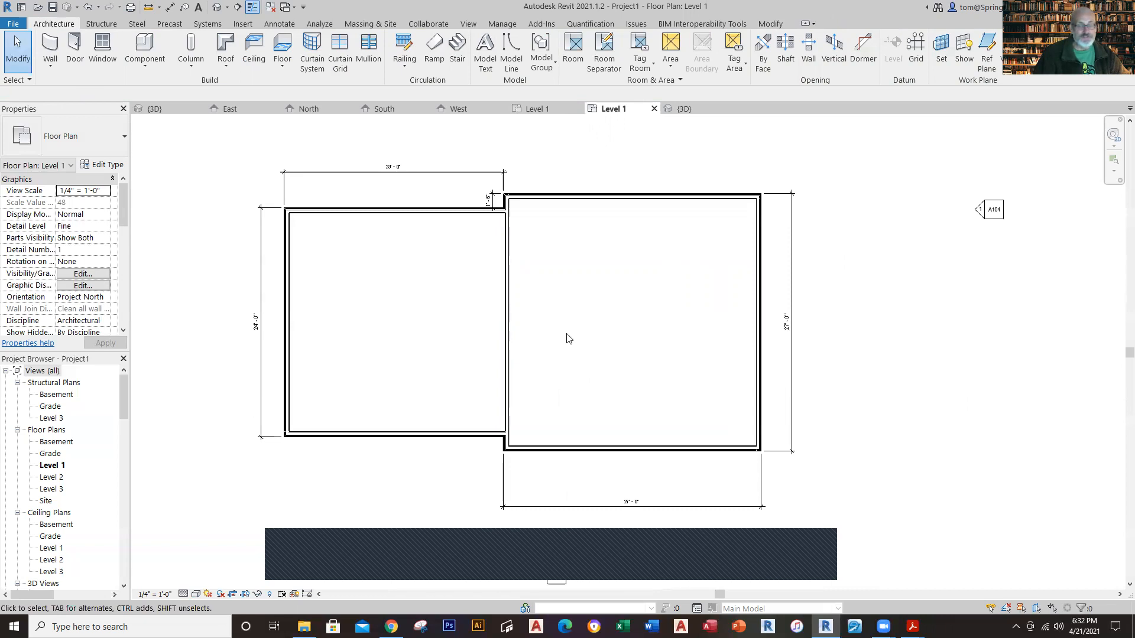
click(540, 110)
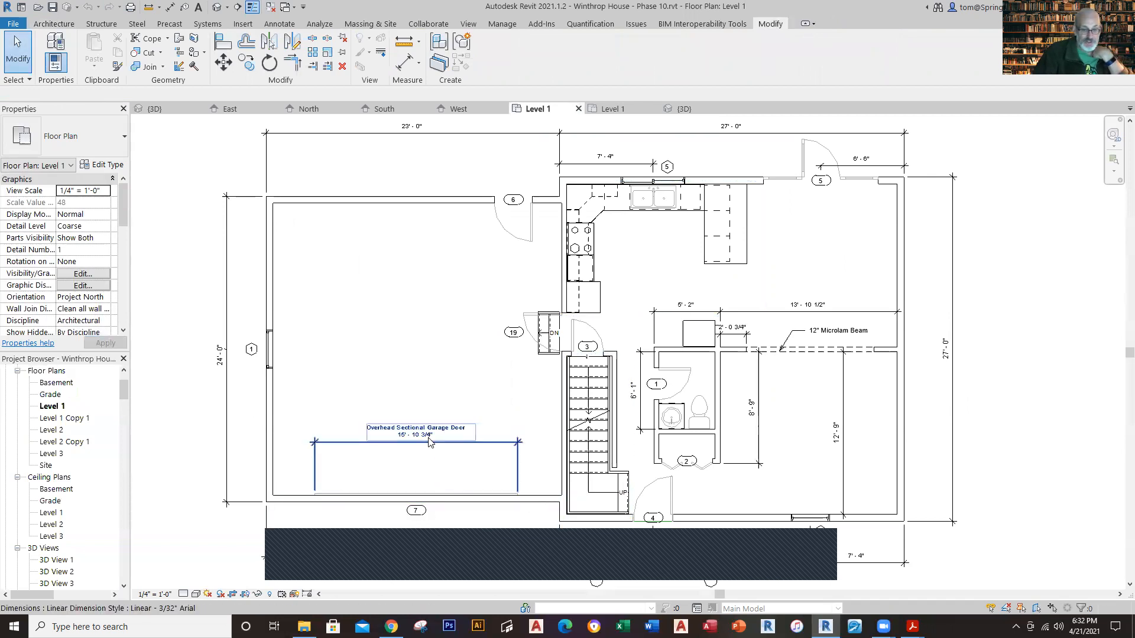
scroll(430, 442, up, 3)
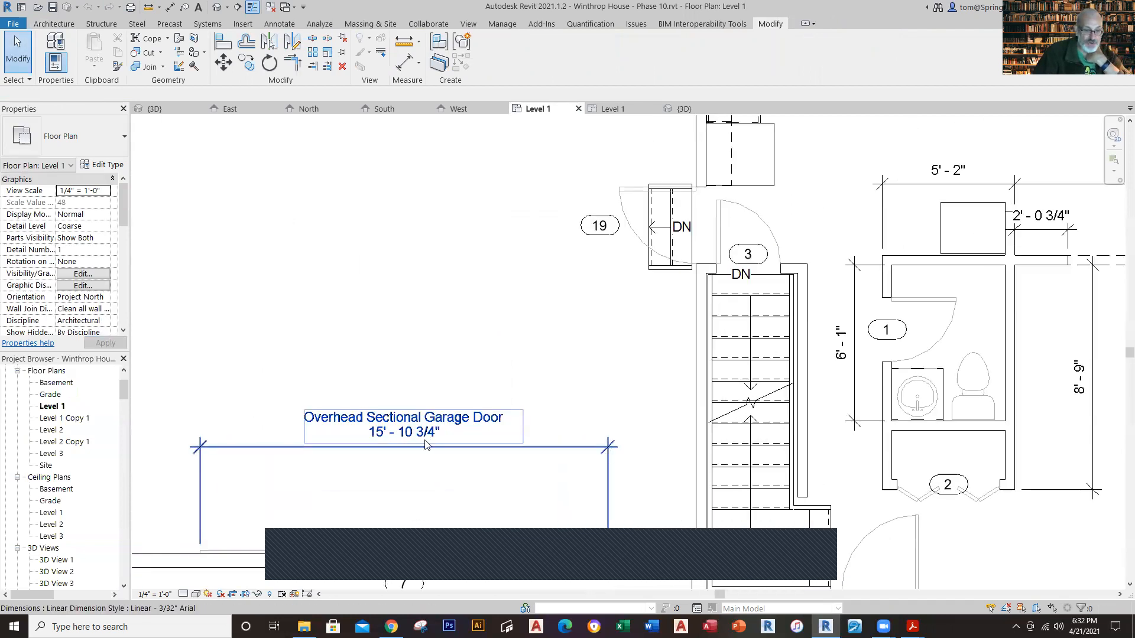
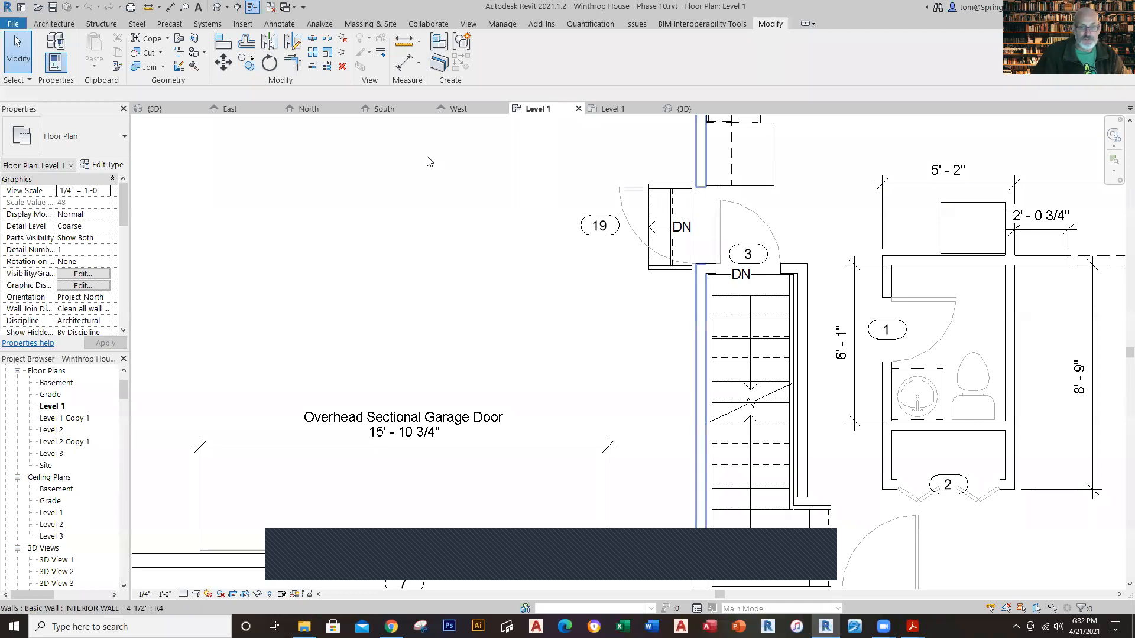
Step: Check the garage door's type and level in the Winthrop House front 3D view, and return to the new project's Level 1 plan
click(155, 109)
click(524, 332)
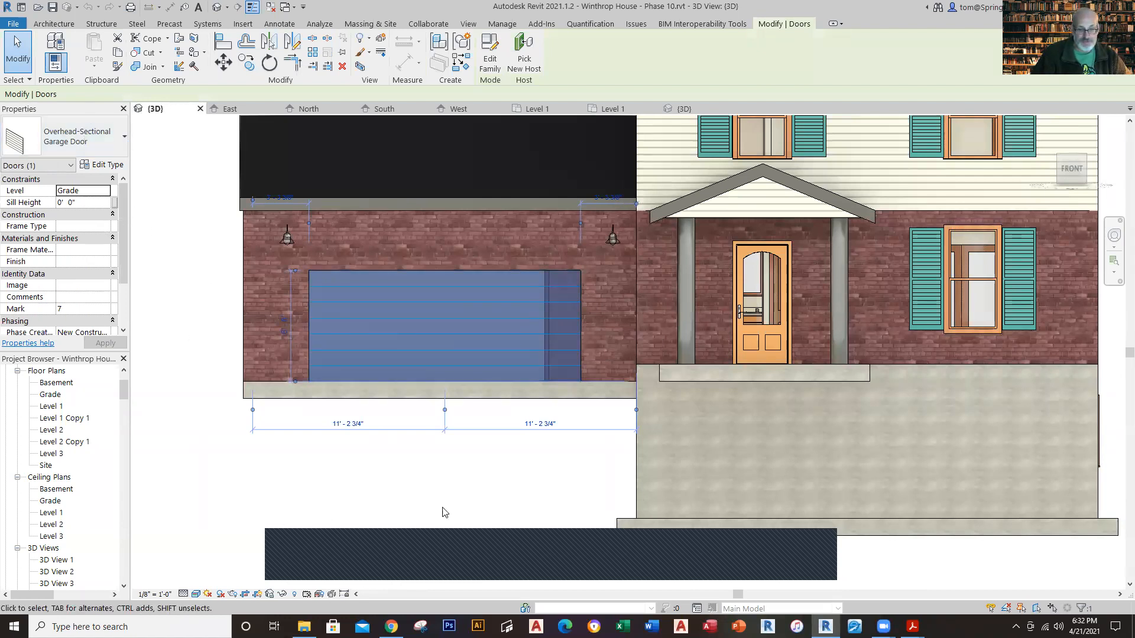
click(420, 477)
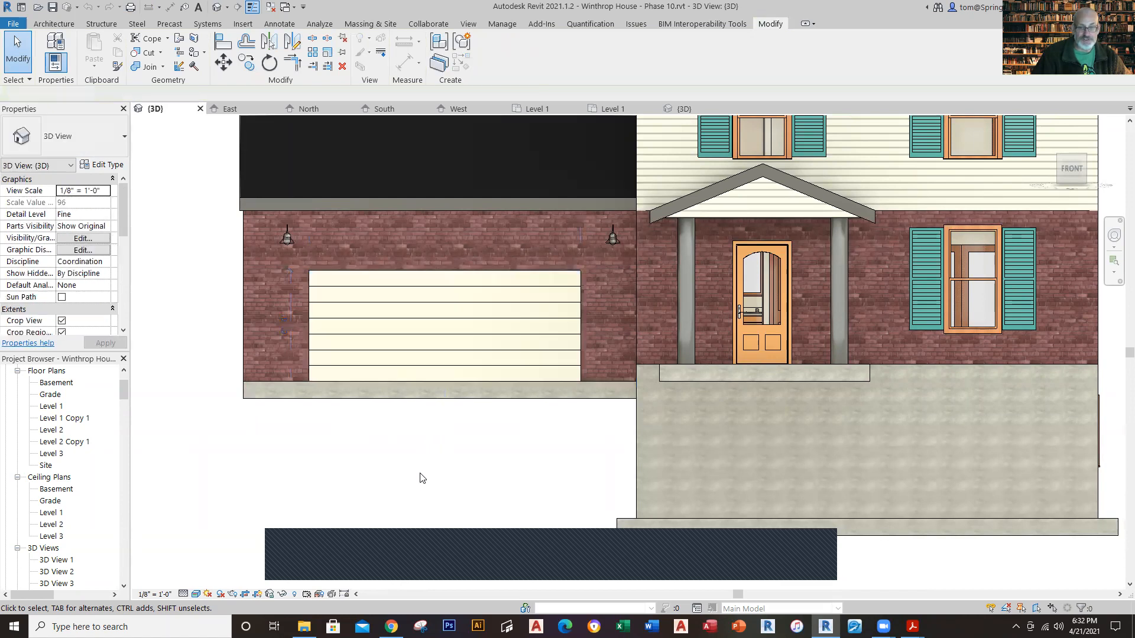
click(609, 110)
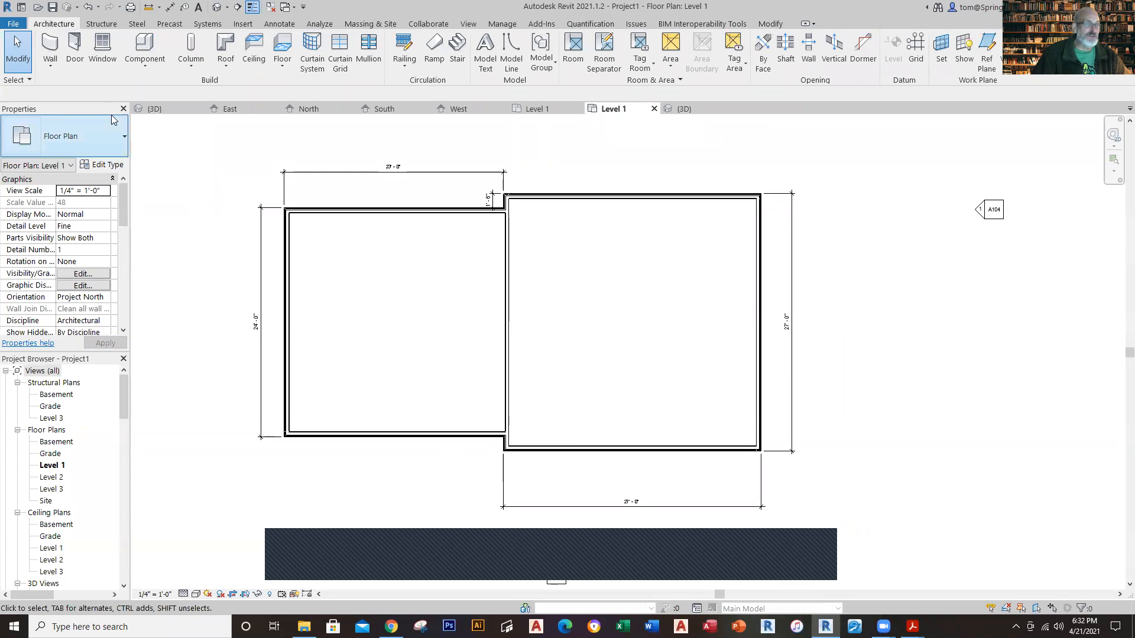
click(76, 52)
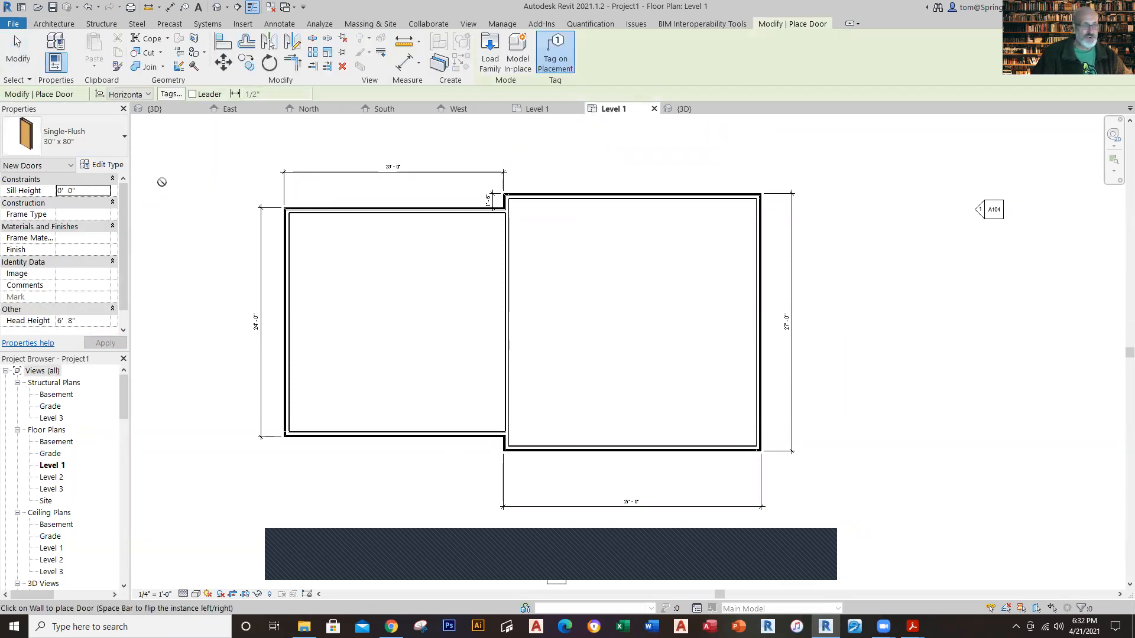
click(123, 139)
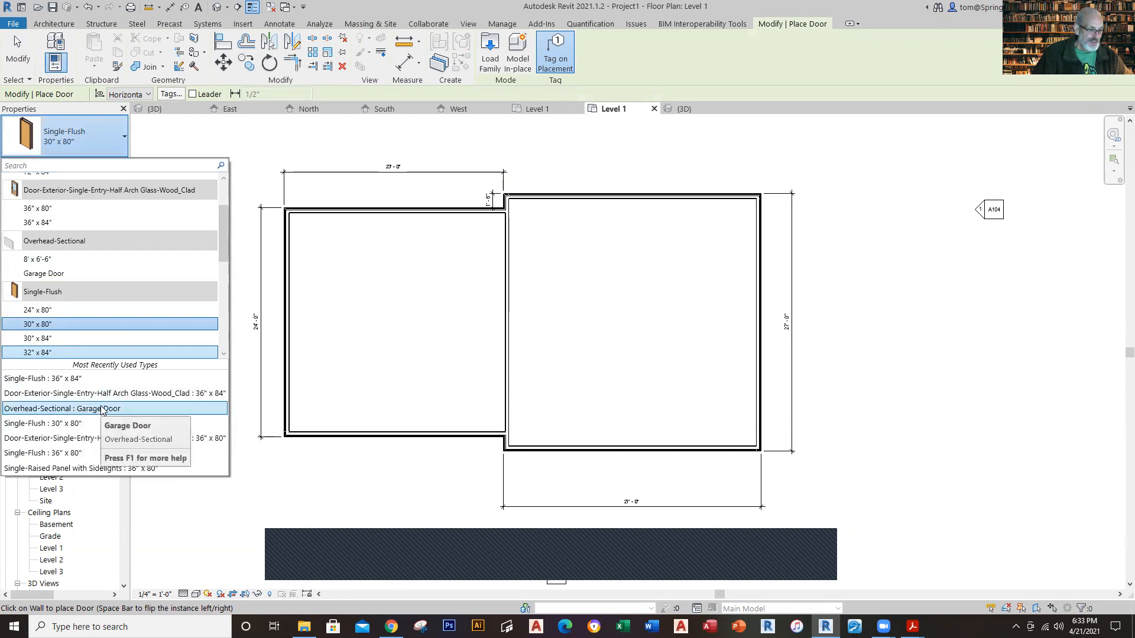
key(Escape)
key(Escape)
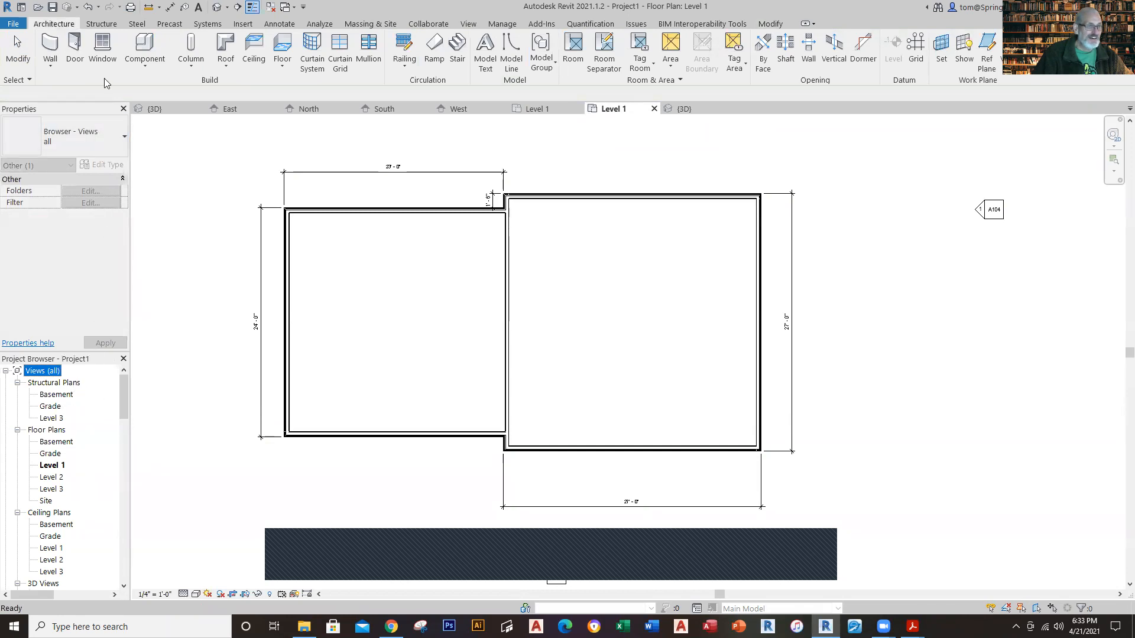
Step: Place an Overhead-Sectional Garage Door centered in the garage's front wall, 11' - 2 3/4" from each side
click(70, 56)
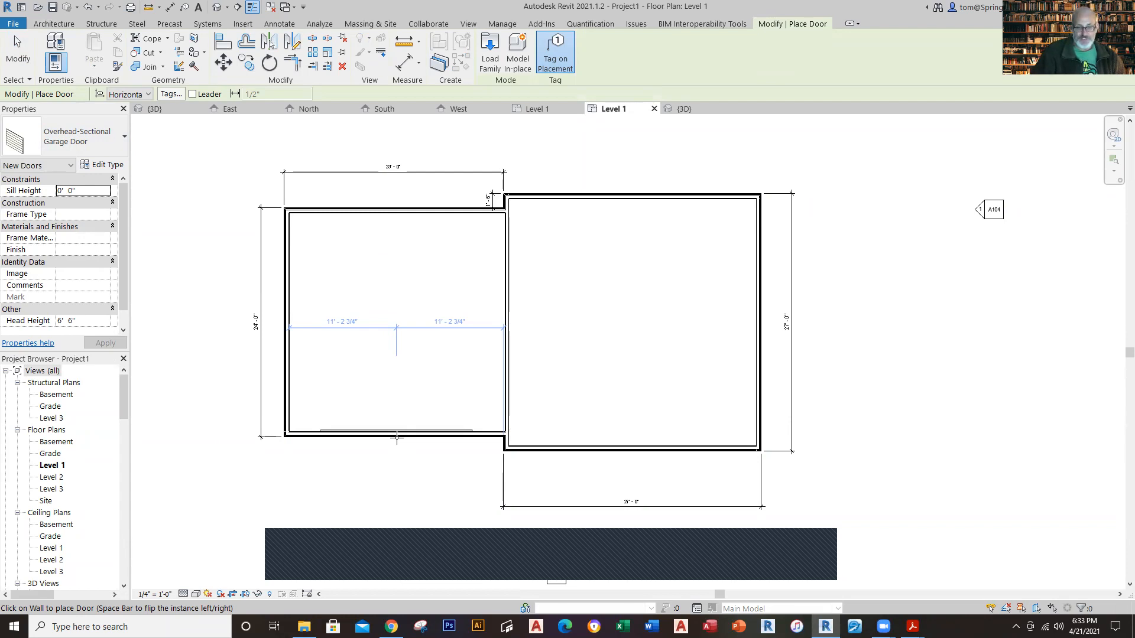
click(397, 437)
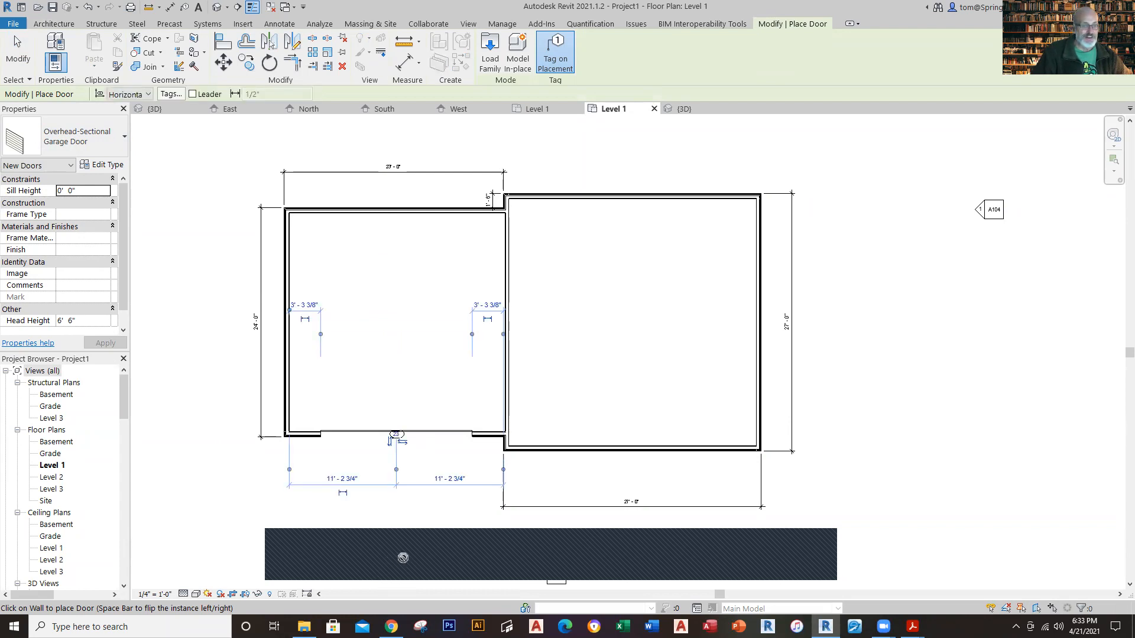
key(Escape)
key(Escape)
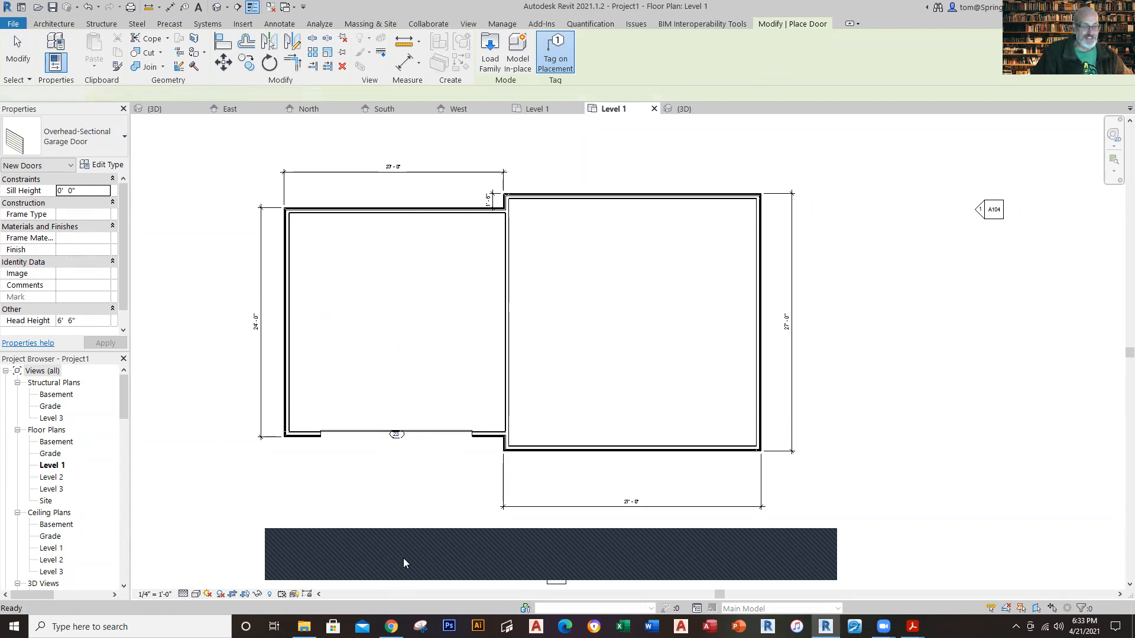
Step: Set the level of the new garage door to Grade
click(357, 434)
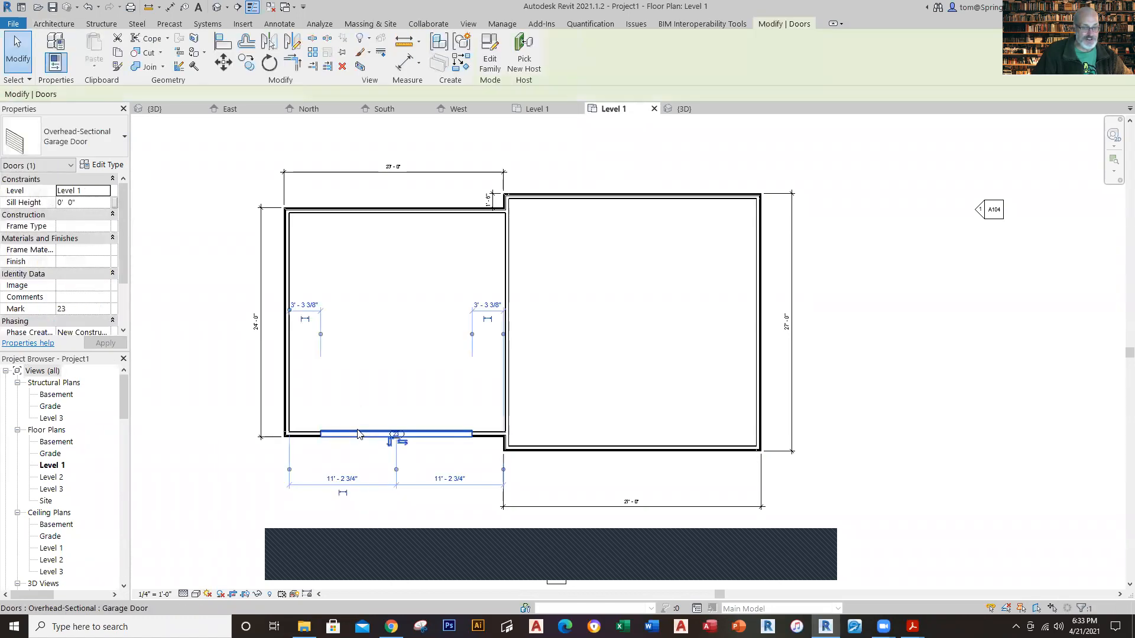
click(93, 191)
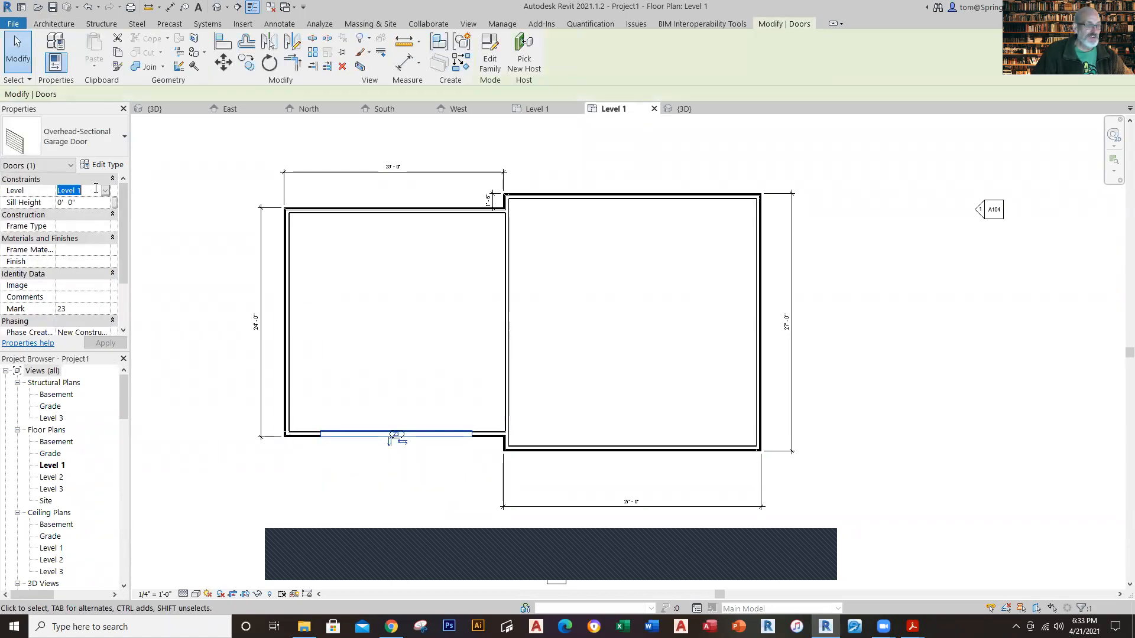
click(105, 191)
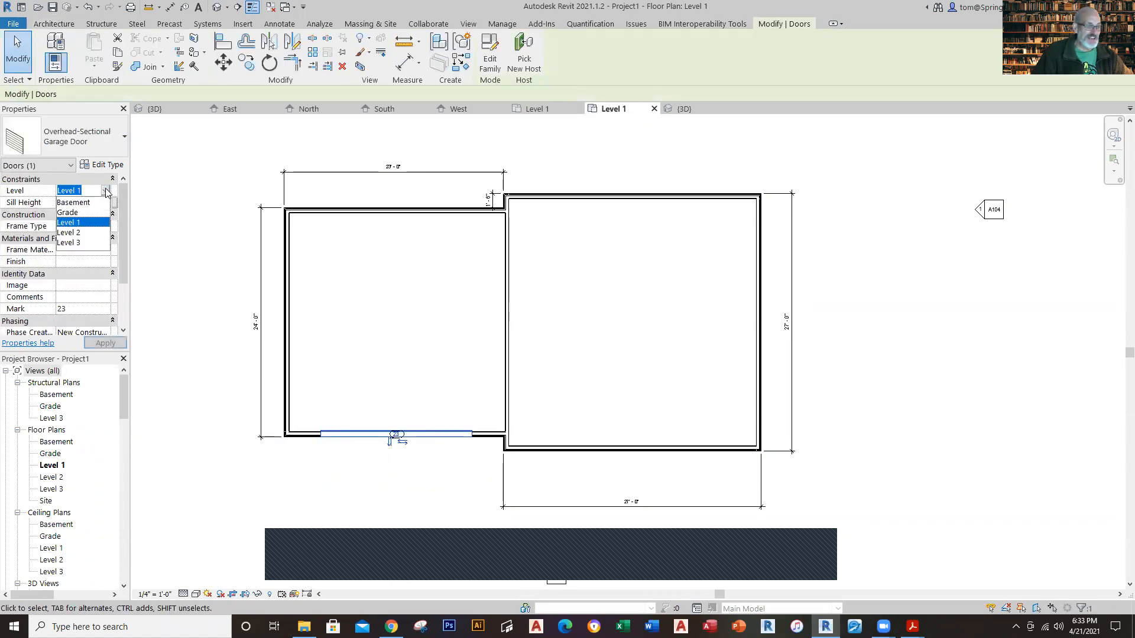
click(67, 214)
click(215, 262)
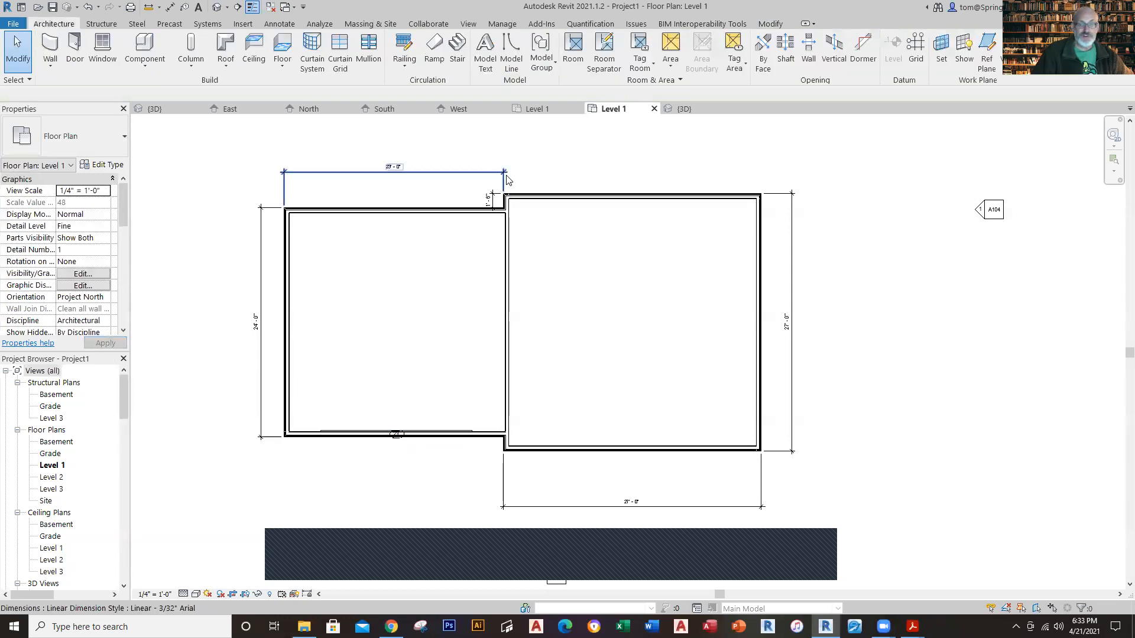
Step: Inspect the garage door and its opening in the new project's 3D view, from the front and from an angled orientation
click(681, 110)
scroll(600, 400, up, 4)
scroll(673, 389, up, 1)
scroll(581, 423, down, 4)
scroll(502, 385, up, 5)
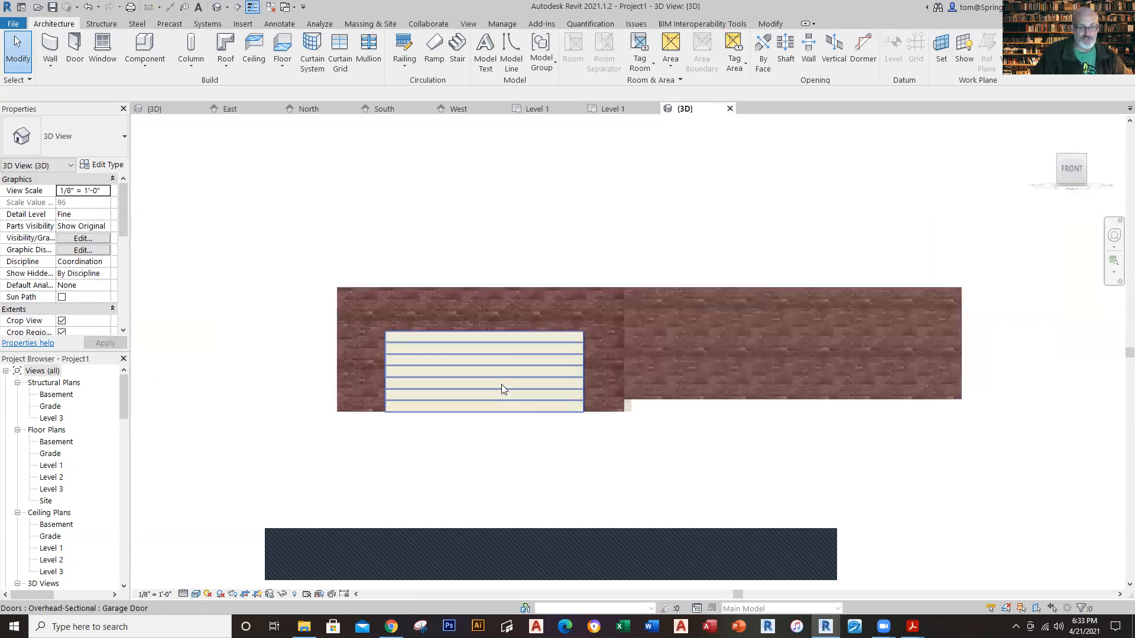
scroll(685, 568, down, 4)
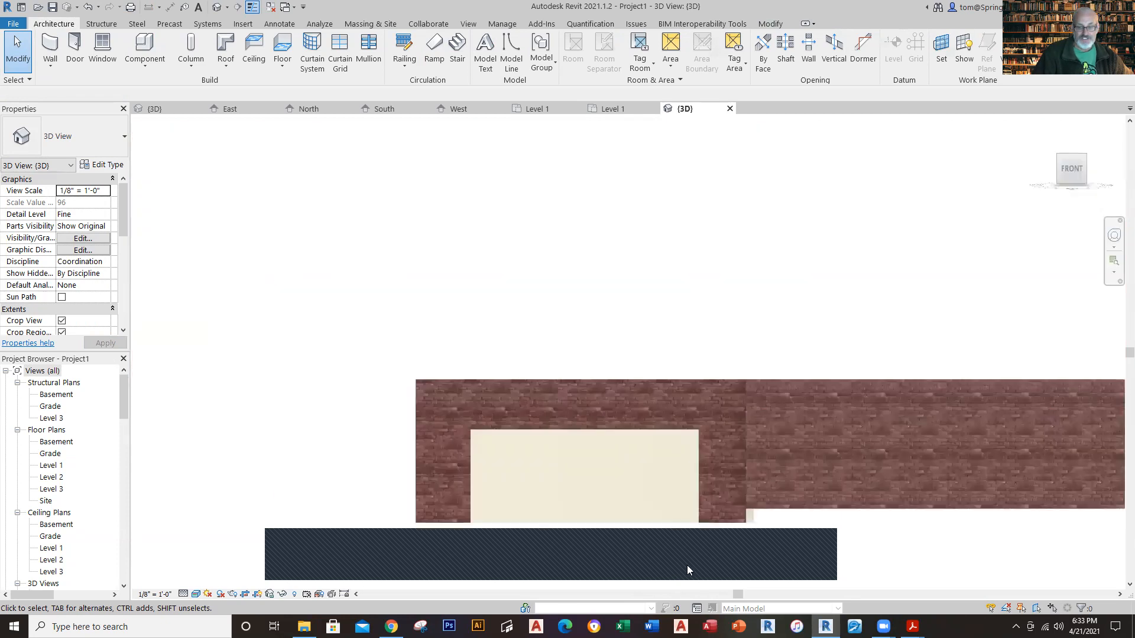
middle_drag(700, 562, 535, 358)
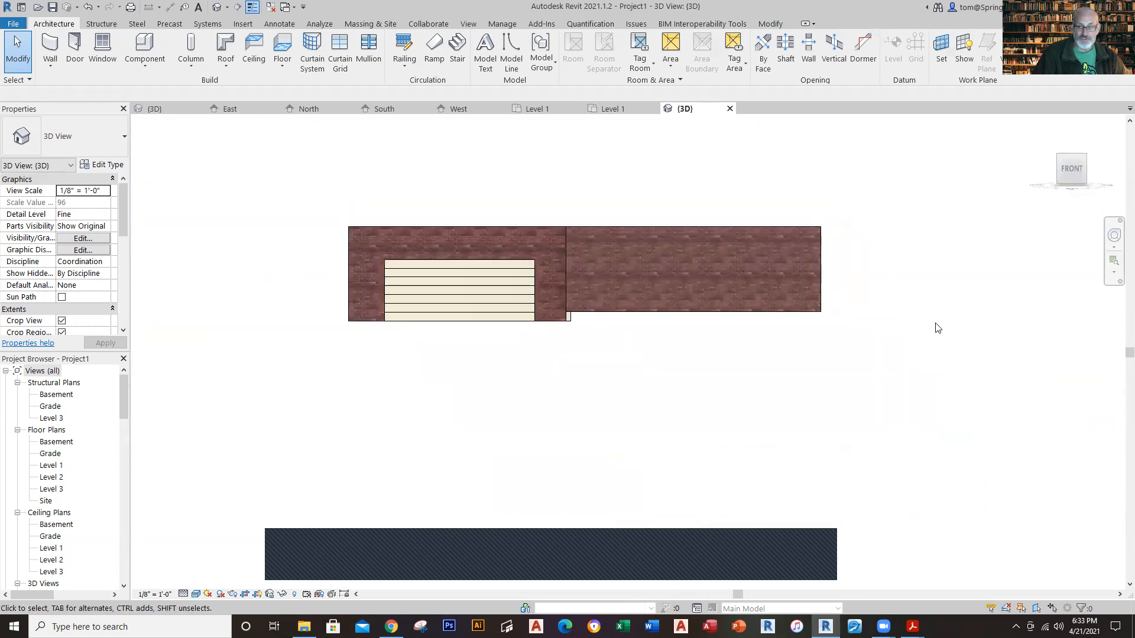
shift+middle_drag(756, 357, 835, 469)
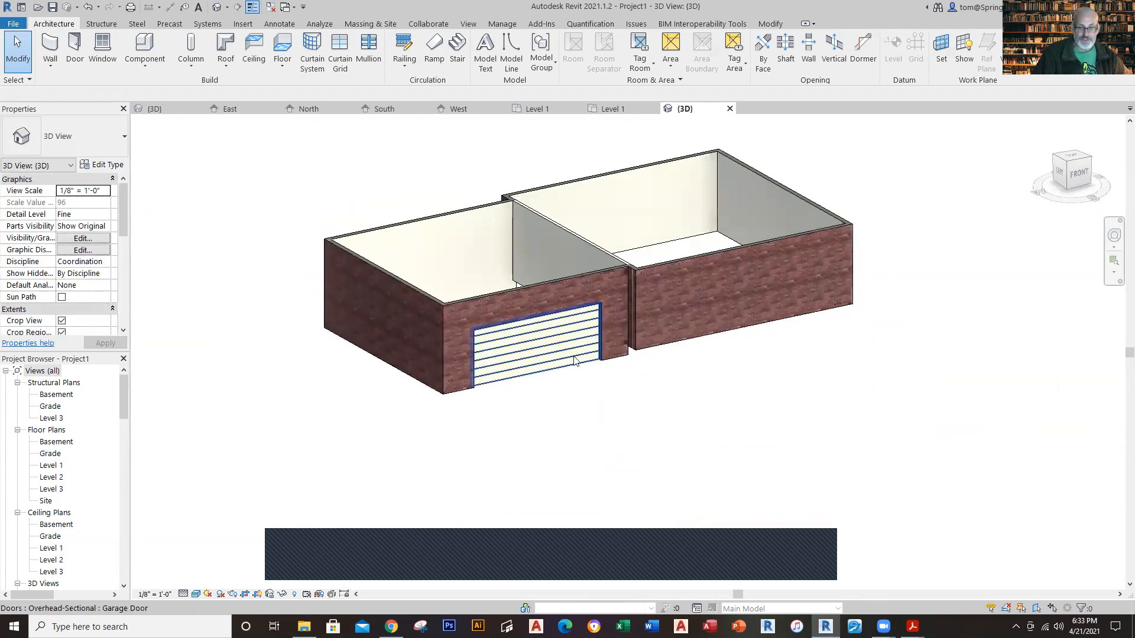
shift+middle_drag(679, 329, 615, 362)
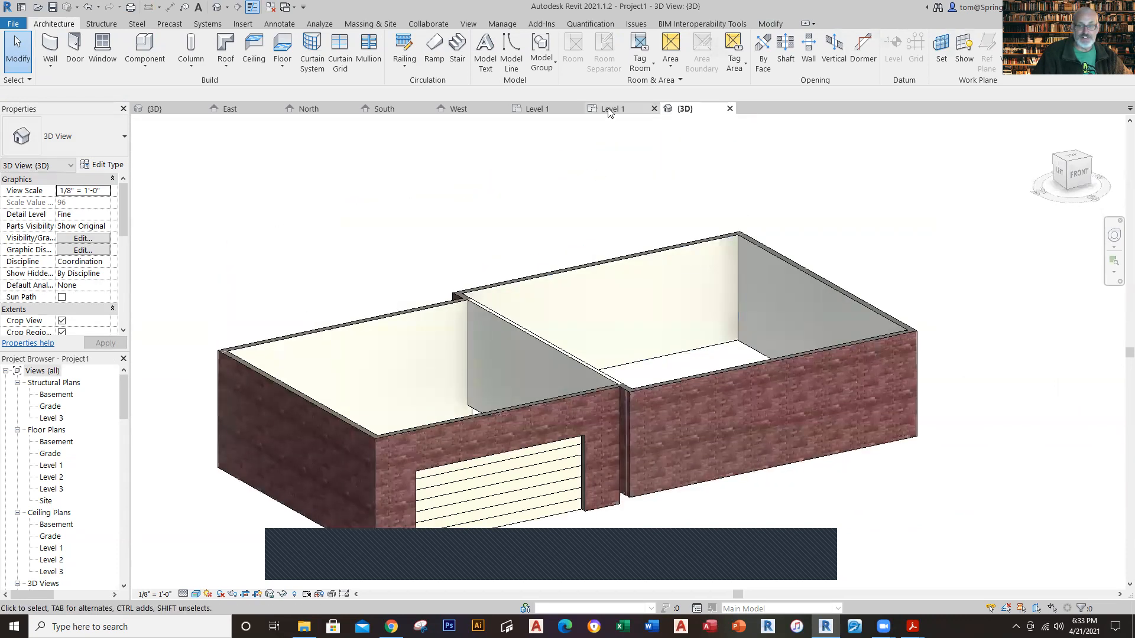
Step: Check the garage door's tag number and tag placement in the Winthrop House Level 1 plan
click(611, 110)
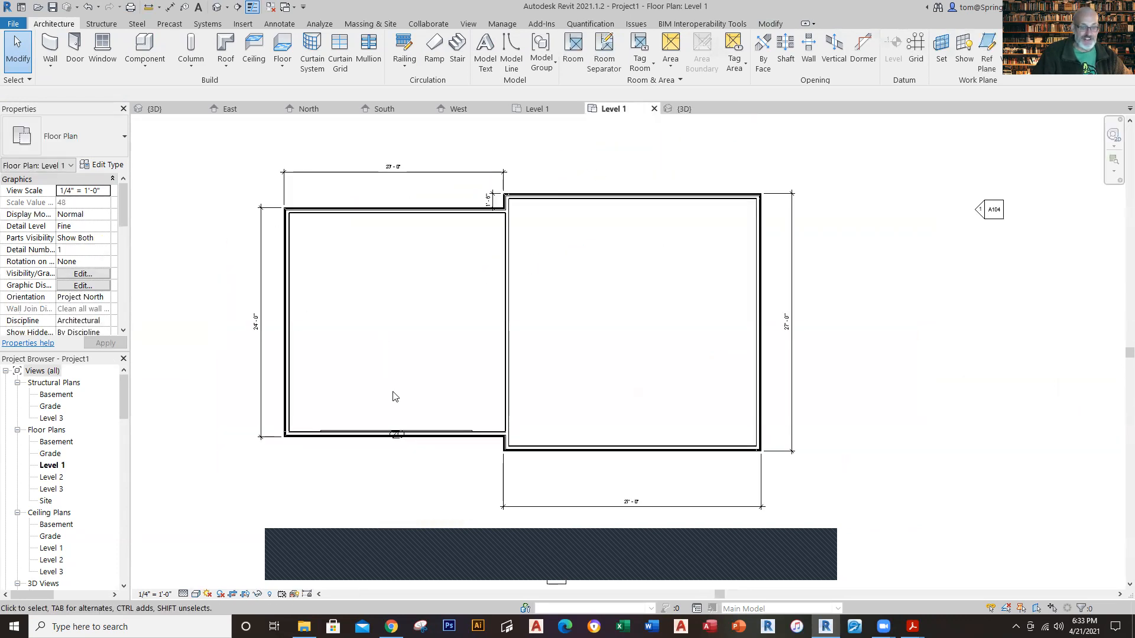
click(530, 110)
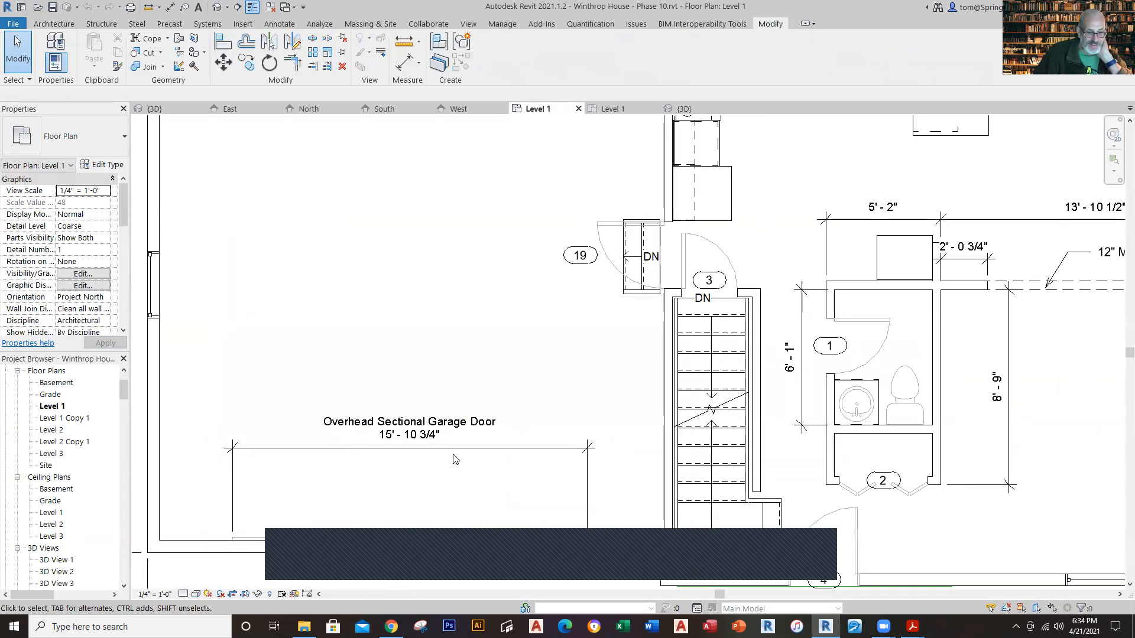
middle_drag(454, 459, 450, 324)
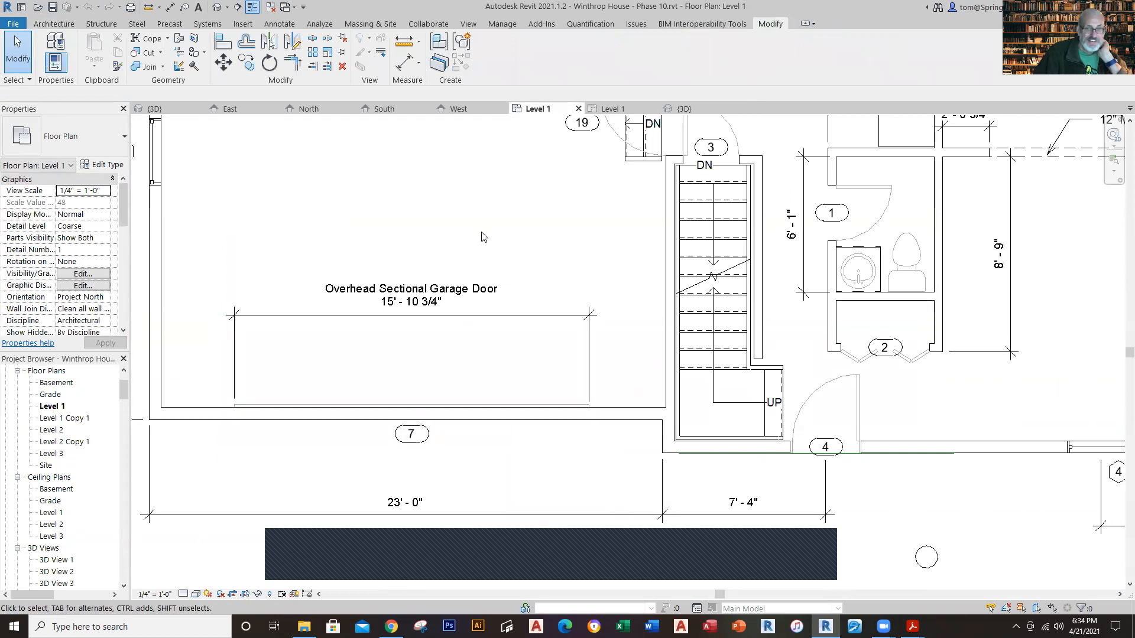
Step: Change the garage door's tag number to 7 in the new project's Level 1 plan
click(609, 110)
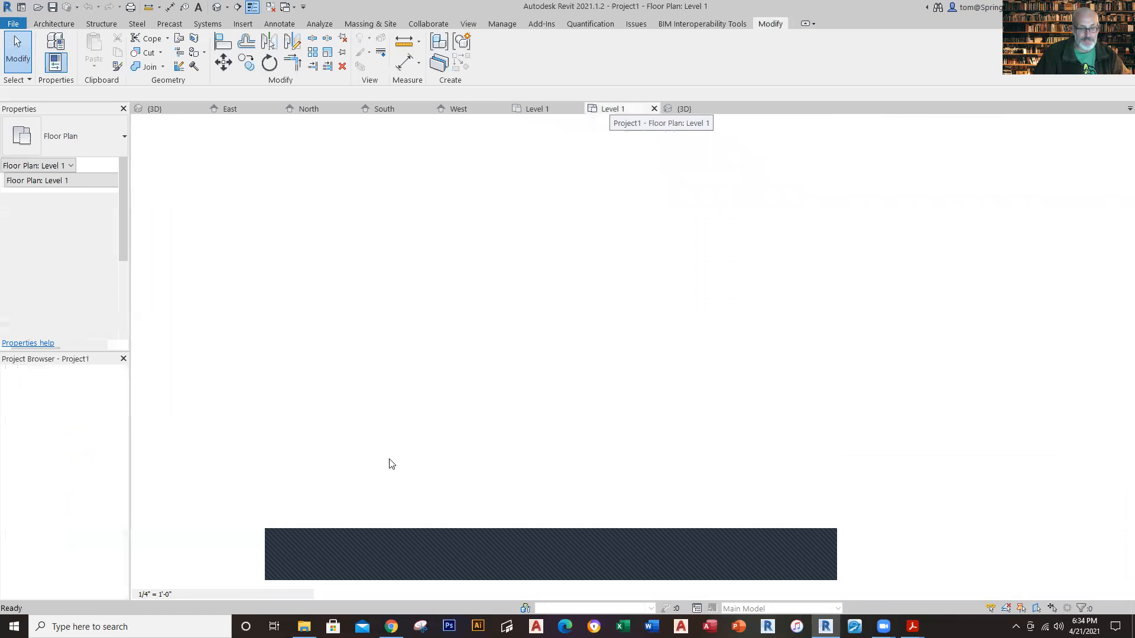
scroll(366, 455, up, 3)
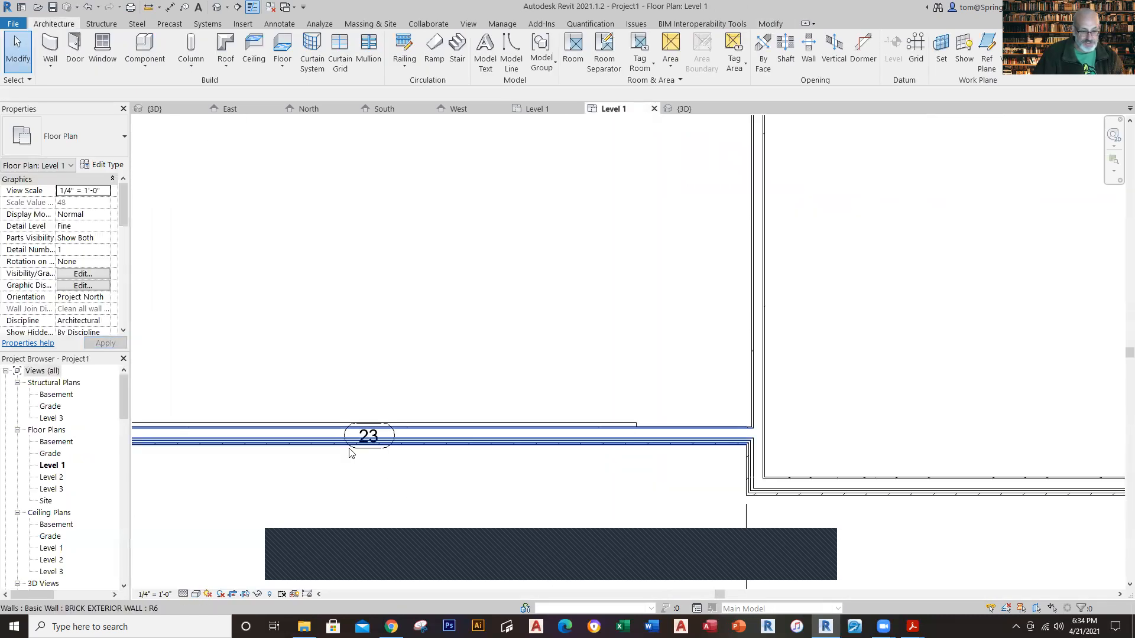
click(386, 453)
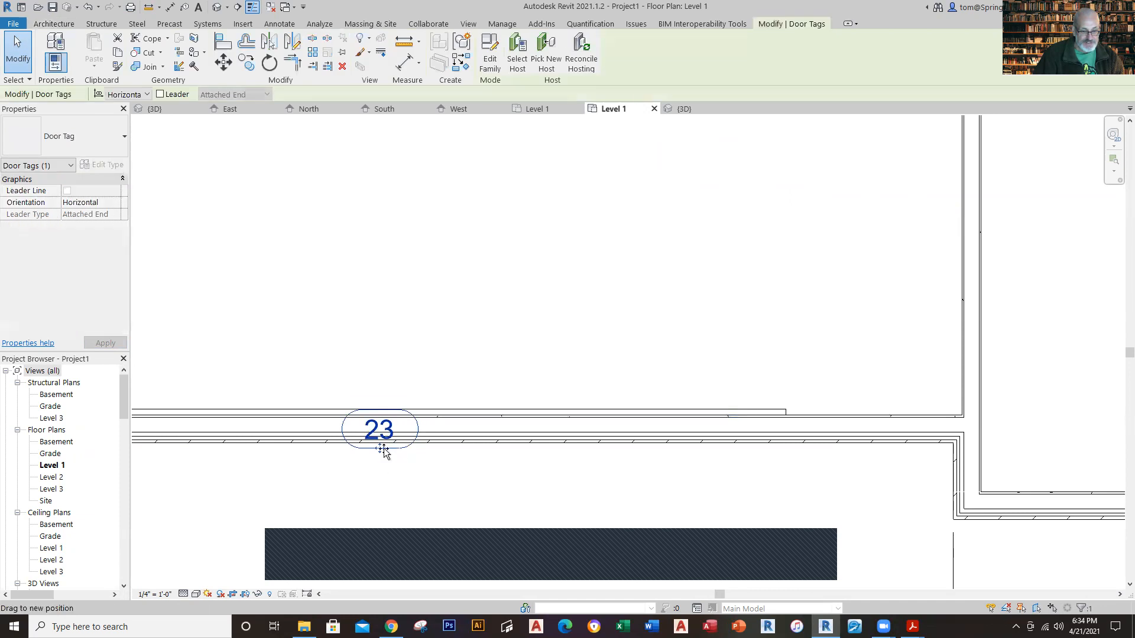
click(389, 438)
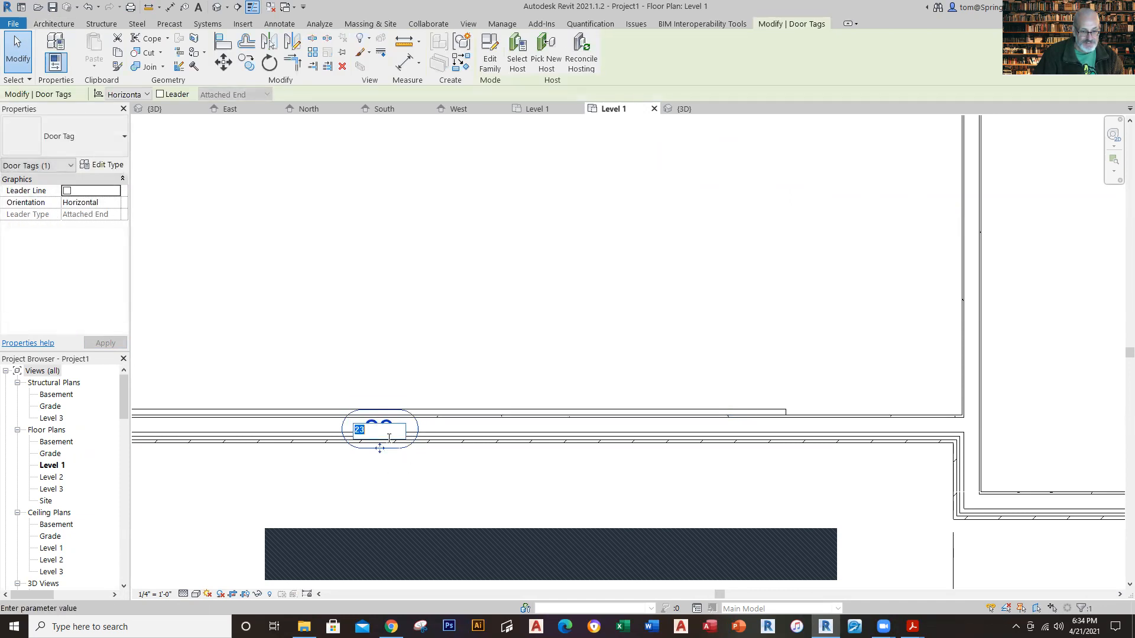
key(Return)
click(453, 490)
scroll(455, 492, down, 3)
scroll(455, 492, down, 3)
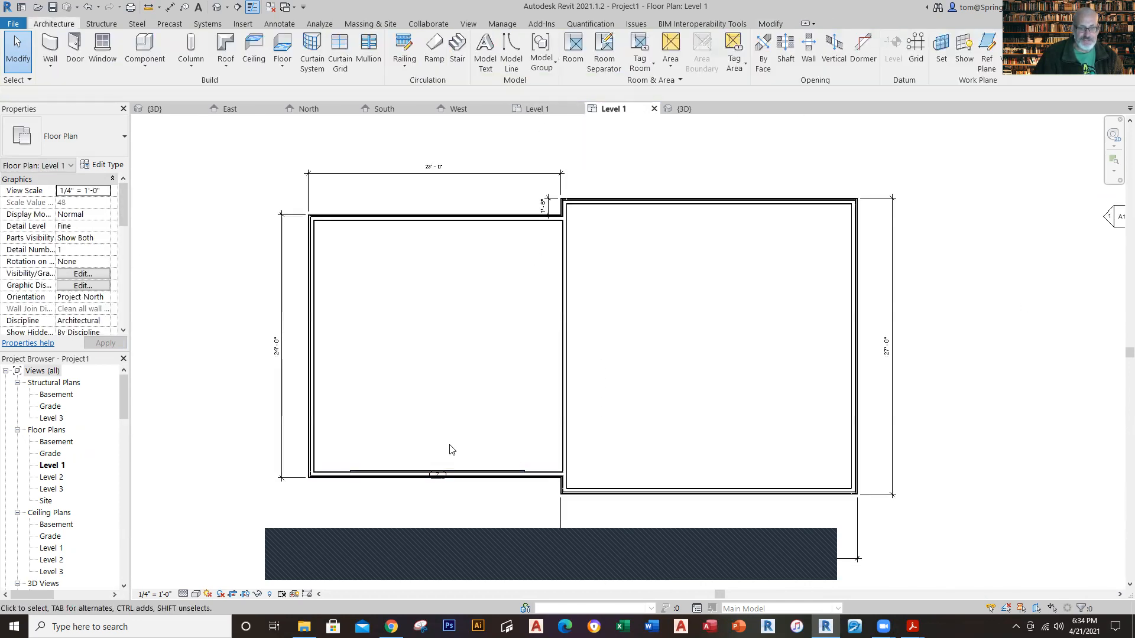
Step: Move the garage door's tag straight down, clear of the wall, so that it sits just outside the garage's front wall
scroll(437, 473, up, 5)
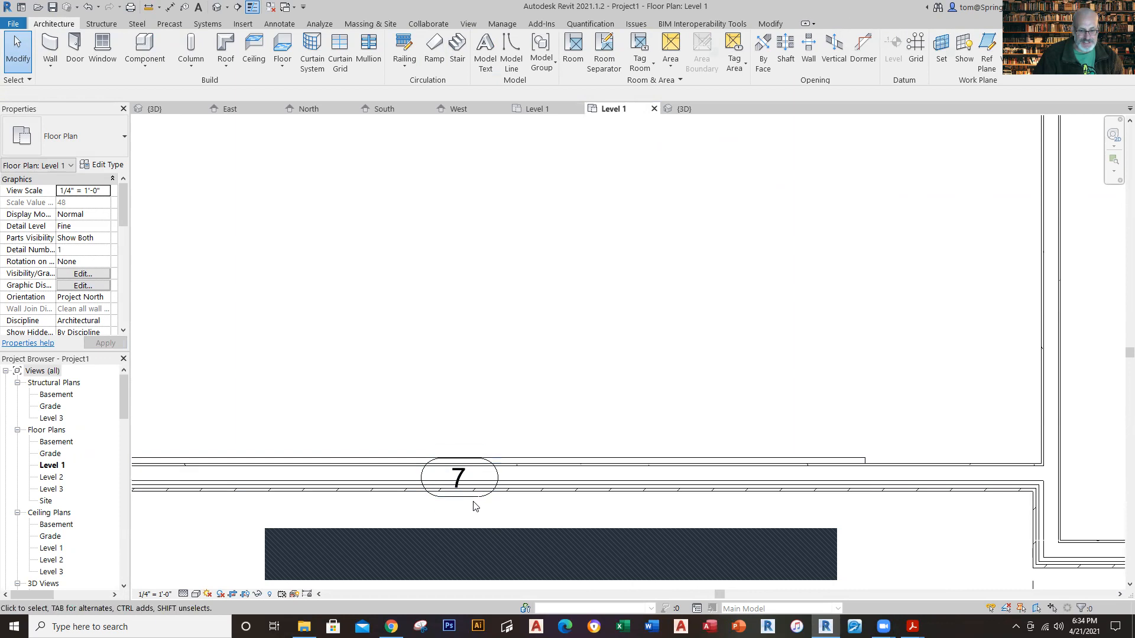
click(459, 497)
key(Down)
key(Down)
key(Down)
key(Down)
key(Down)
key(Down)
key(Down)
key(Down)
key(Down)
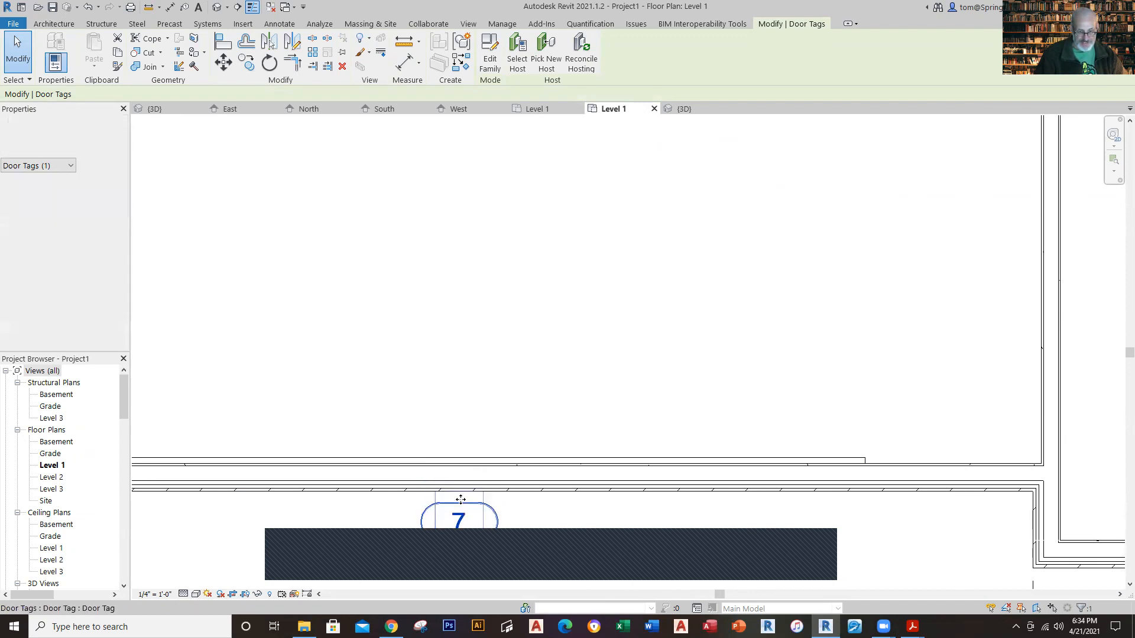
key(Escape)
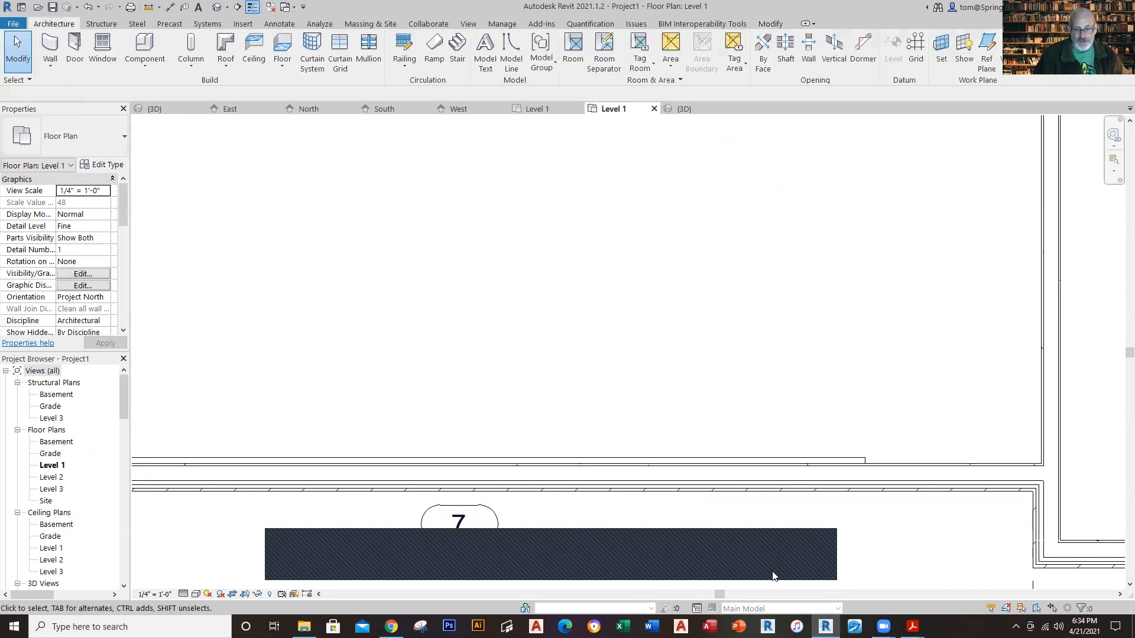
scroll(810, 561, down, 5)
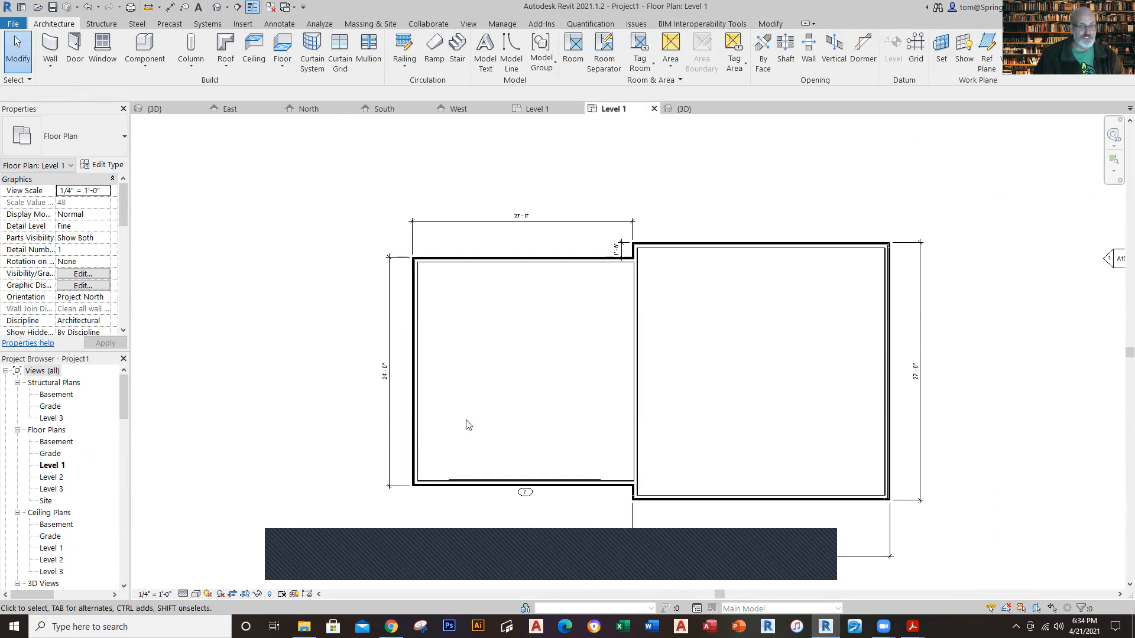
Step: Check the type, sill height and position of the garage's side window in the Winthrop House Level 1 plan, and return to the new project
click(534, 104)
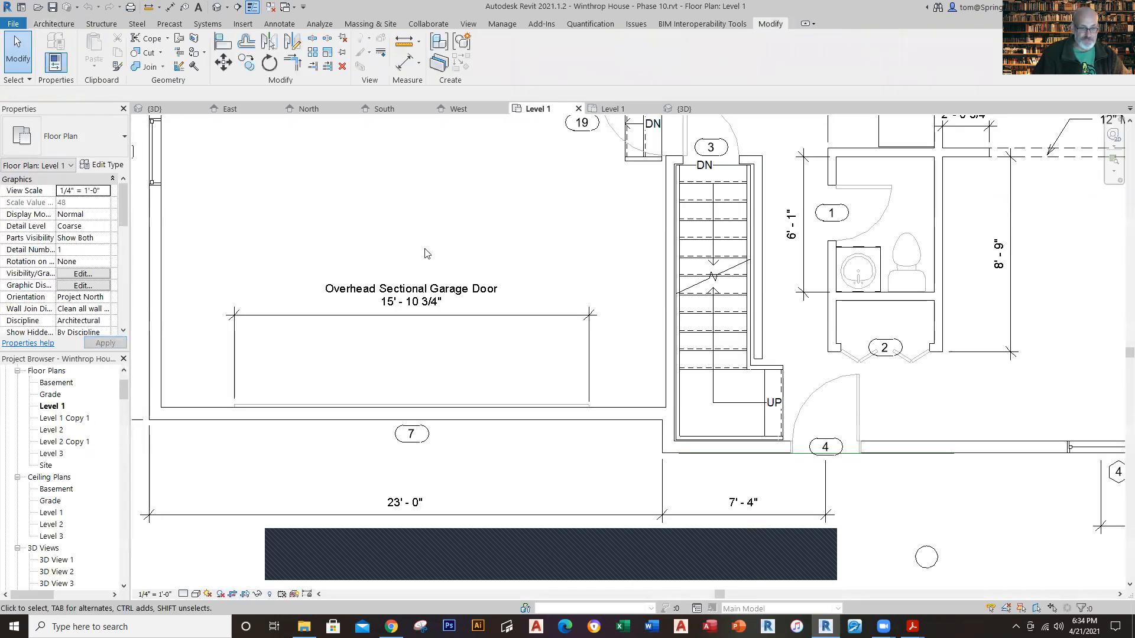
scroll(426, 254, down, 3)
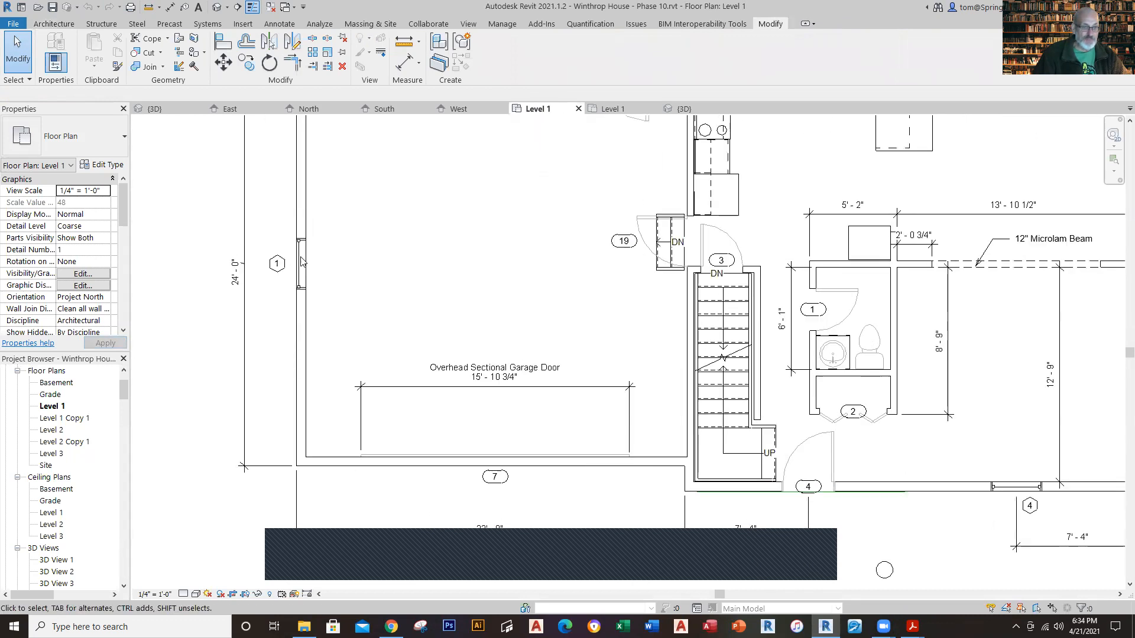
scroll(301, 262, up, 2)
click(301, 262)
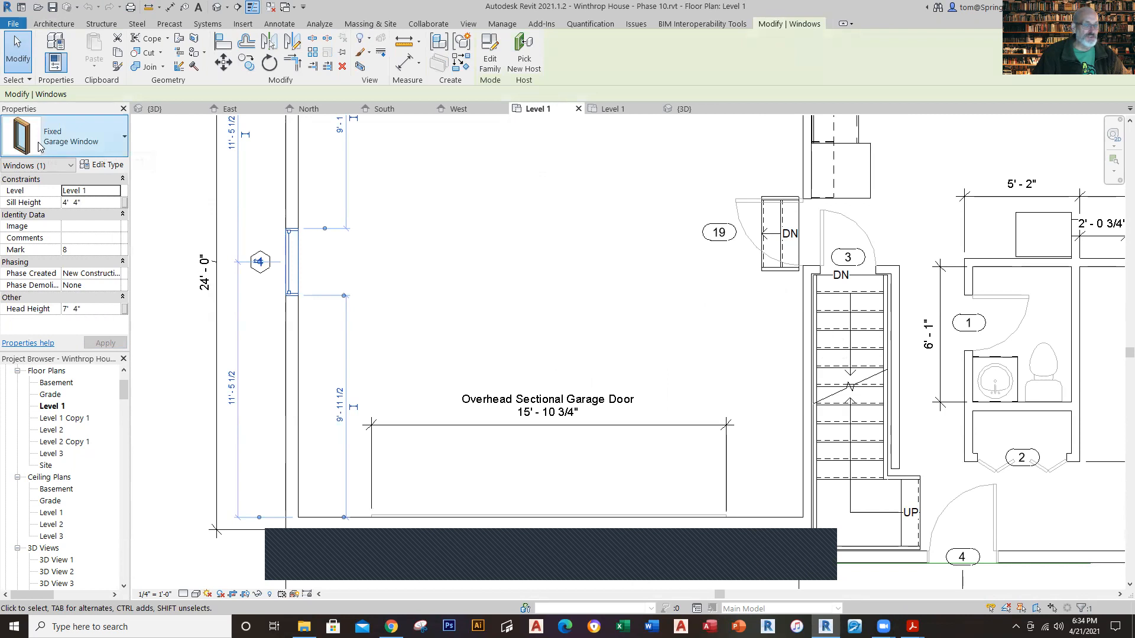
click(403, 257)
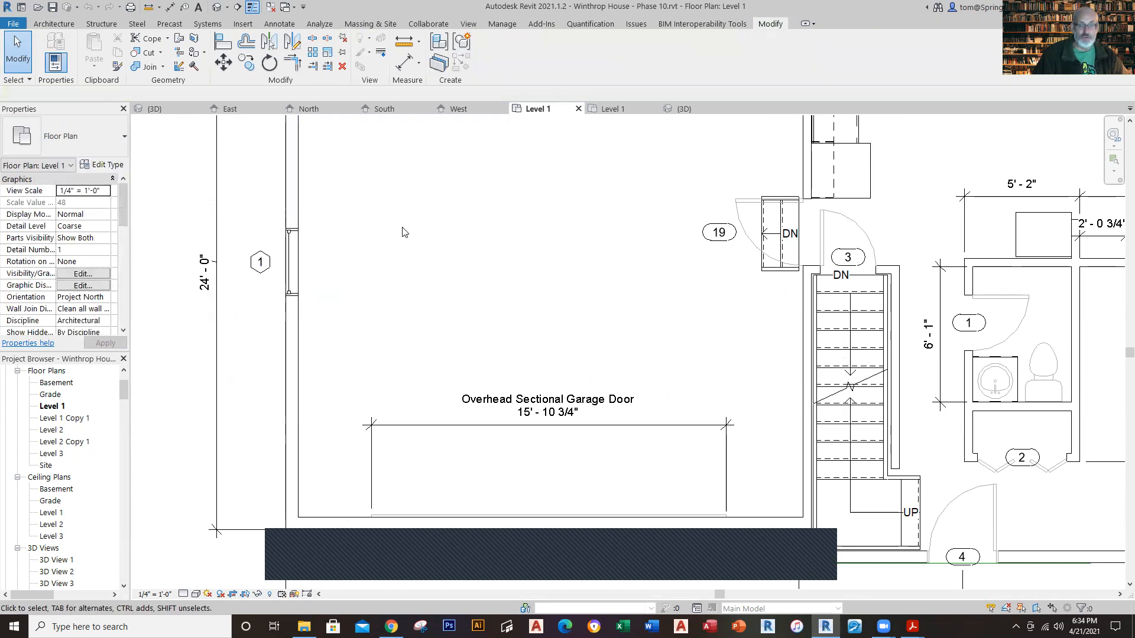
click(613, 108)
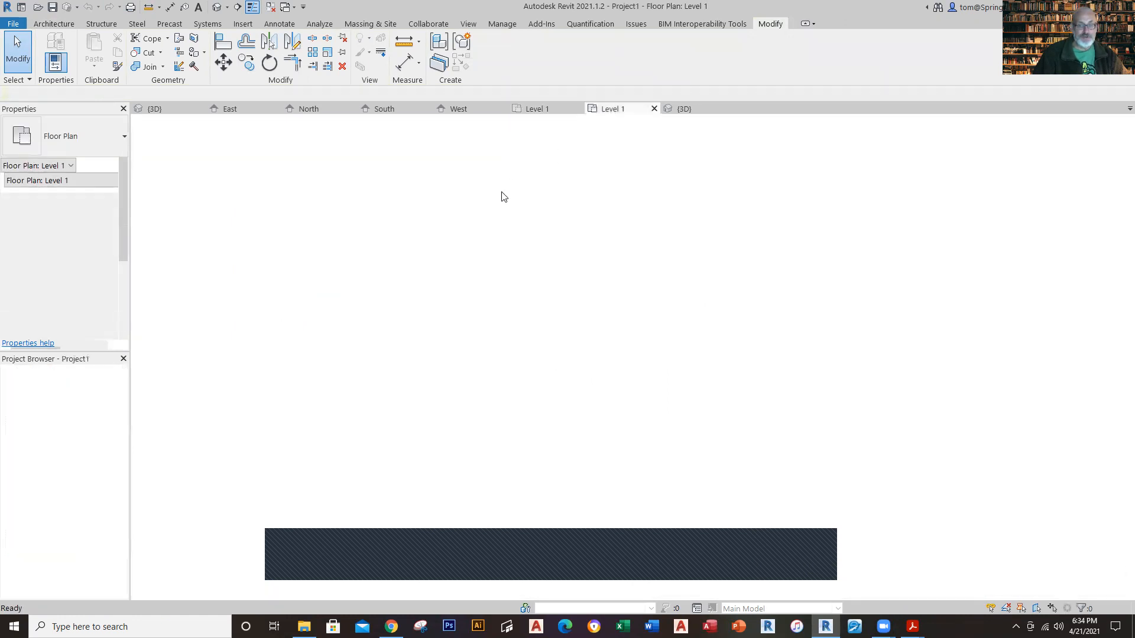
Step: Place a tagged Fixed Garage Window at the midpoint of the garage's outer side wall, 11' 5 1/2" from each end wall
scroll(503, 196, down, 1)
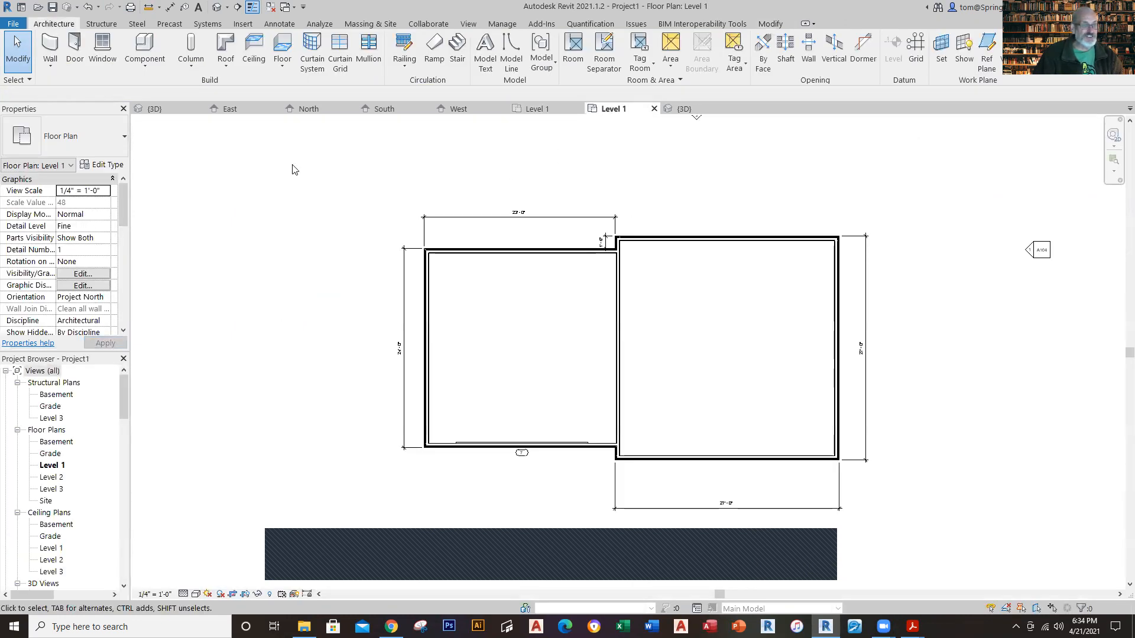
click(102, 50)
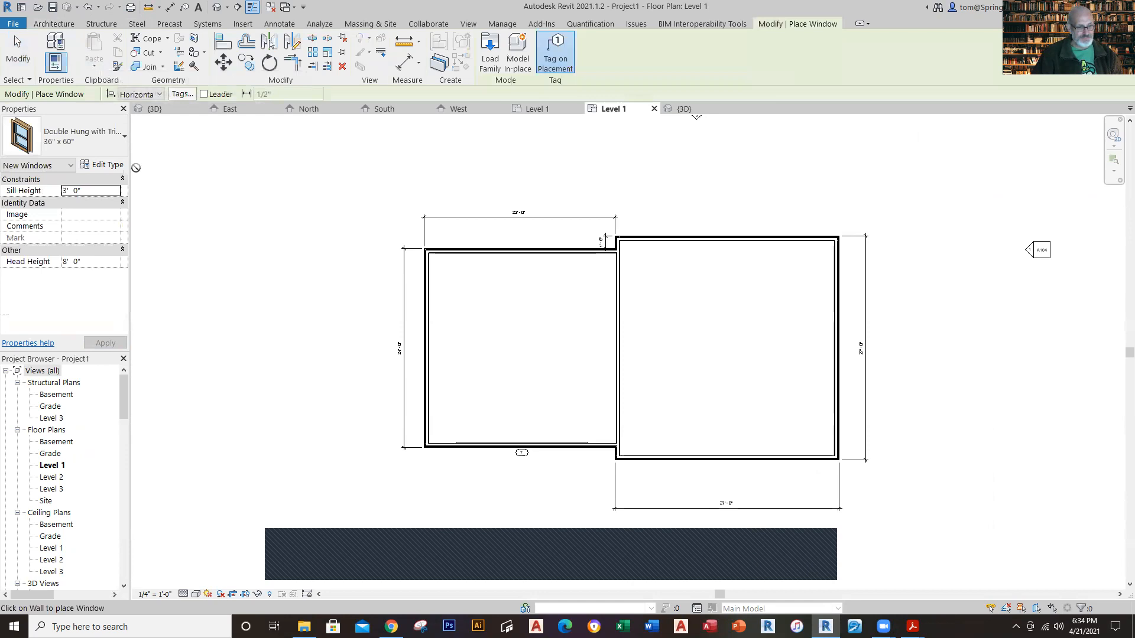
click(117, 150)
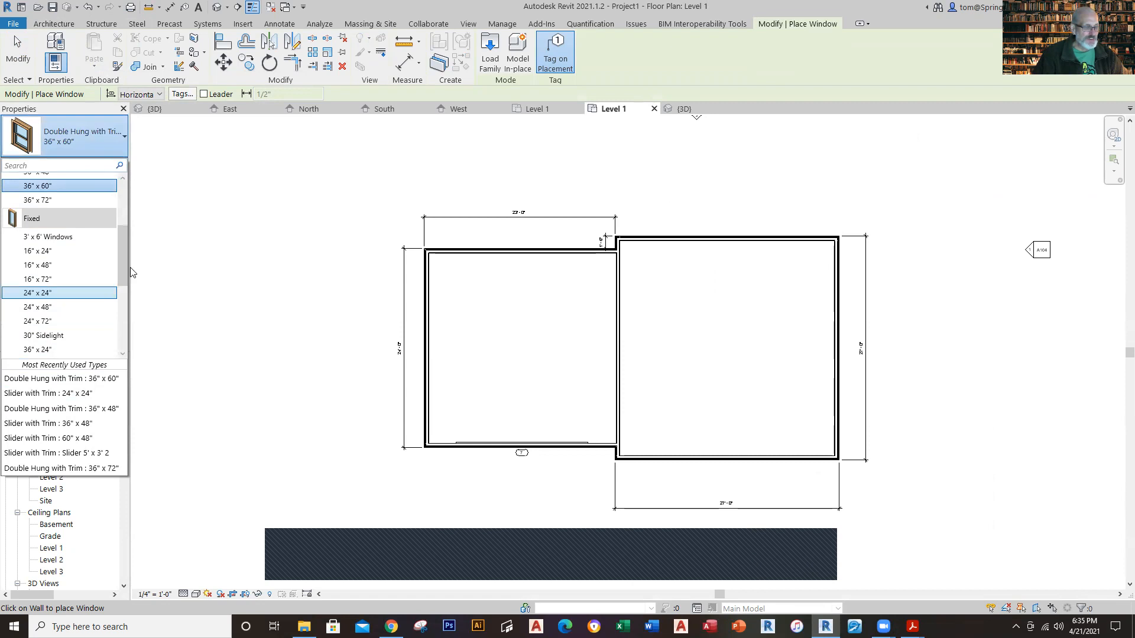
drag(123, 263, 126, 296)
click(89, 295)
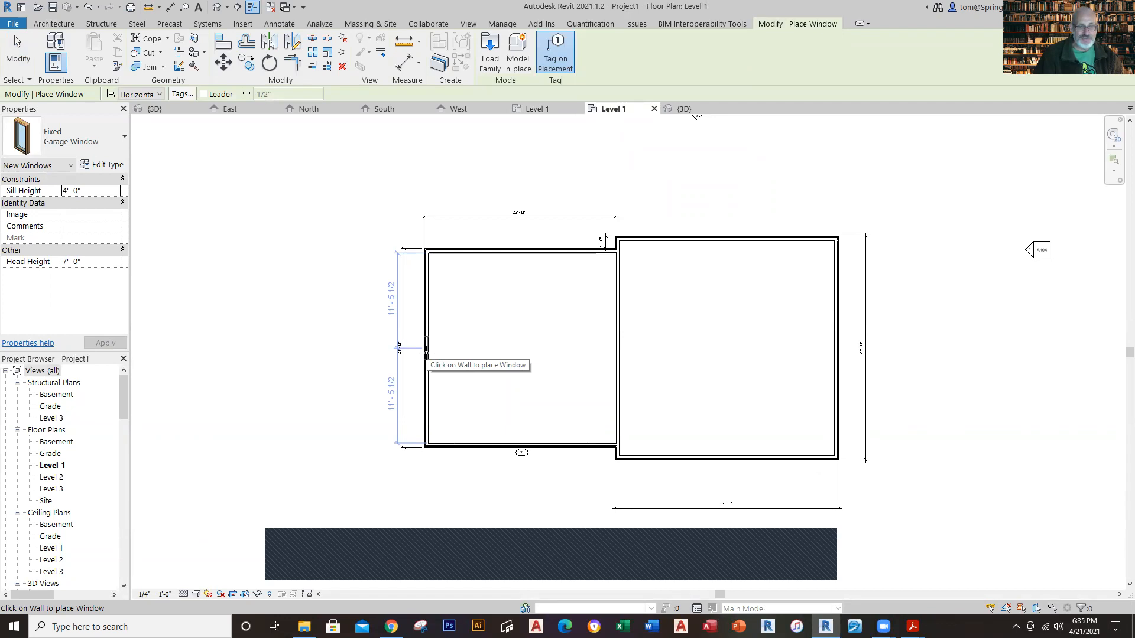
click(427, 350)
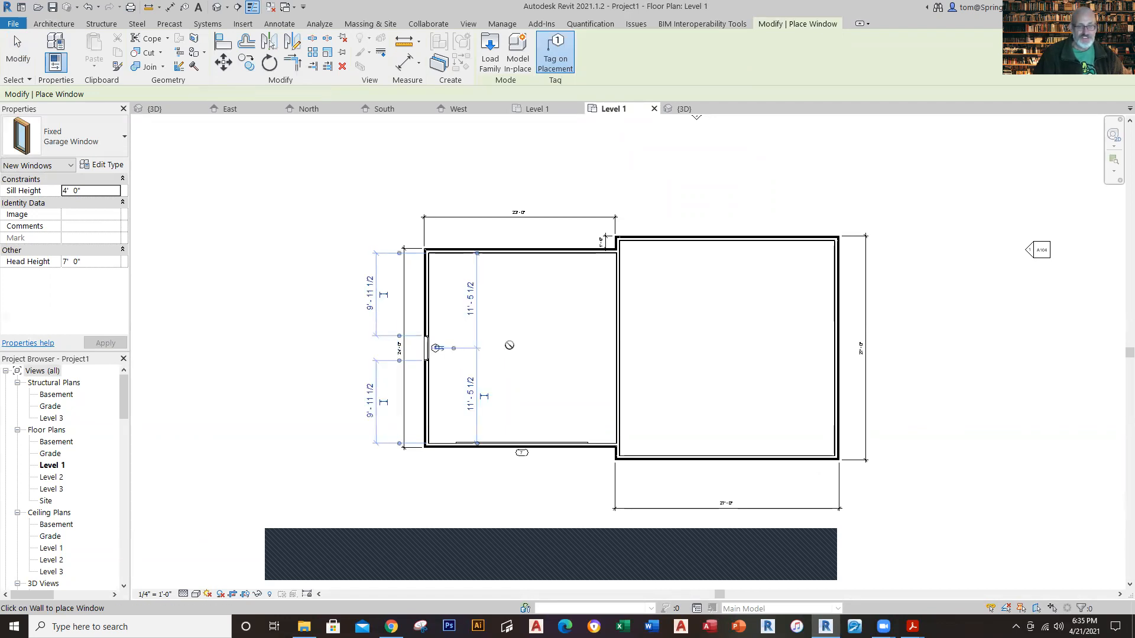
key(Escape)
key(Escape)
scroll(439, 385, up, 5)
scroll(438, 385, down, 6)
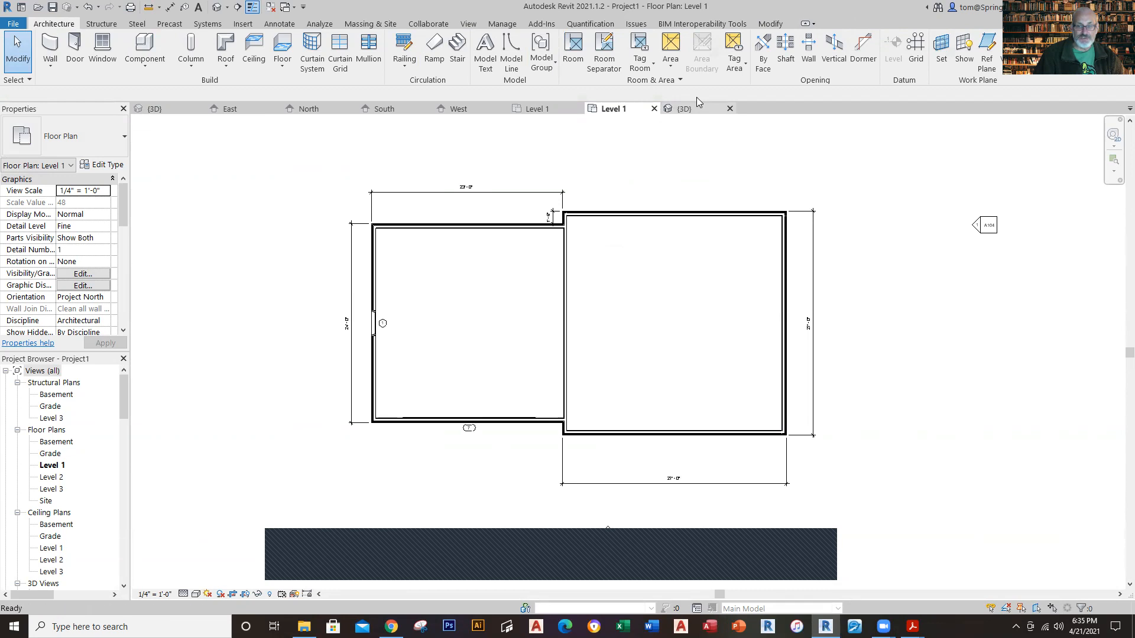
Step: Inspect the garage window in 3D, check the matching window's sill height in the Winthrop House Level 1 plan, and return to the new project
click(686, 109)
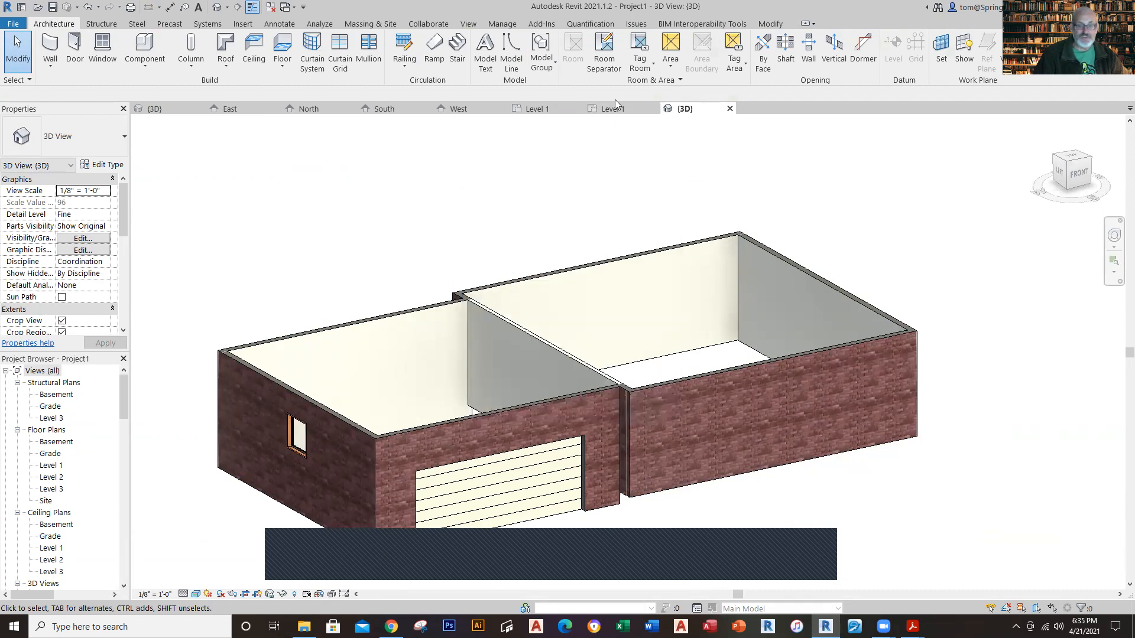
click(541, 109)
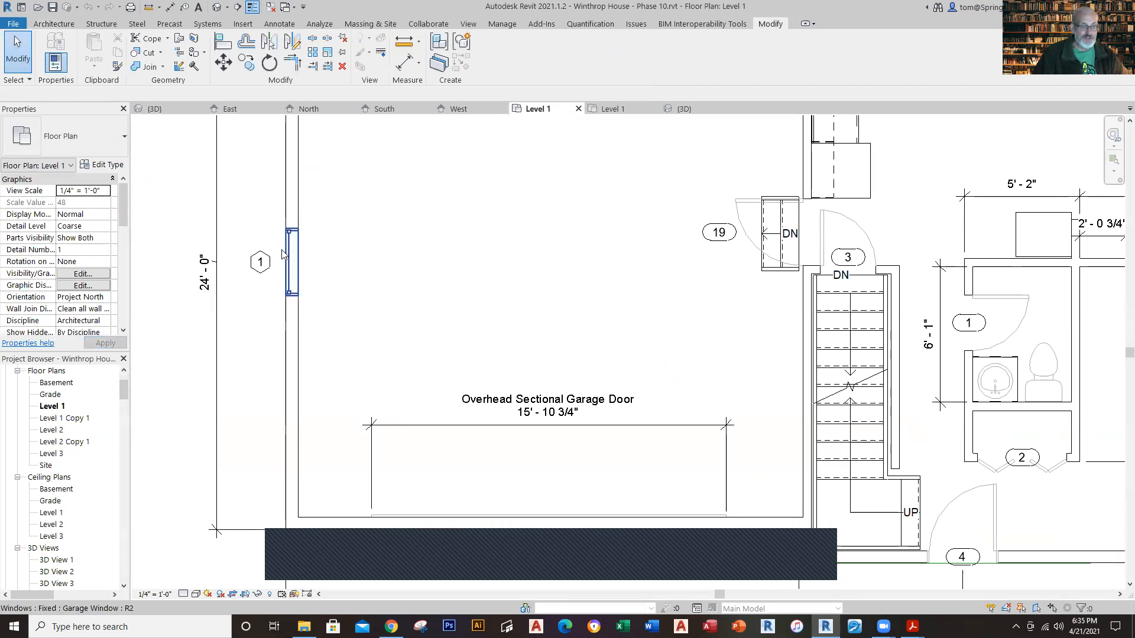
click(283, 257)
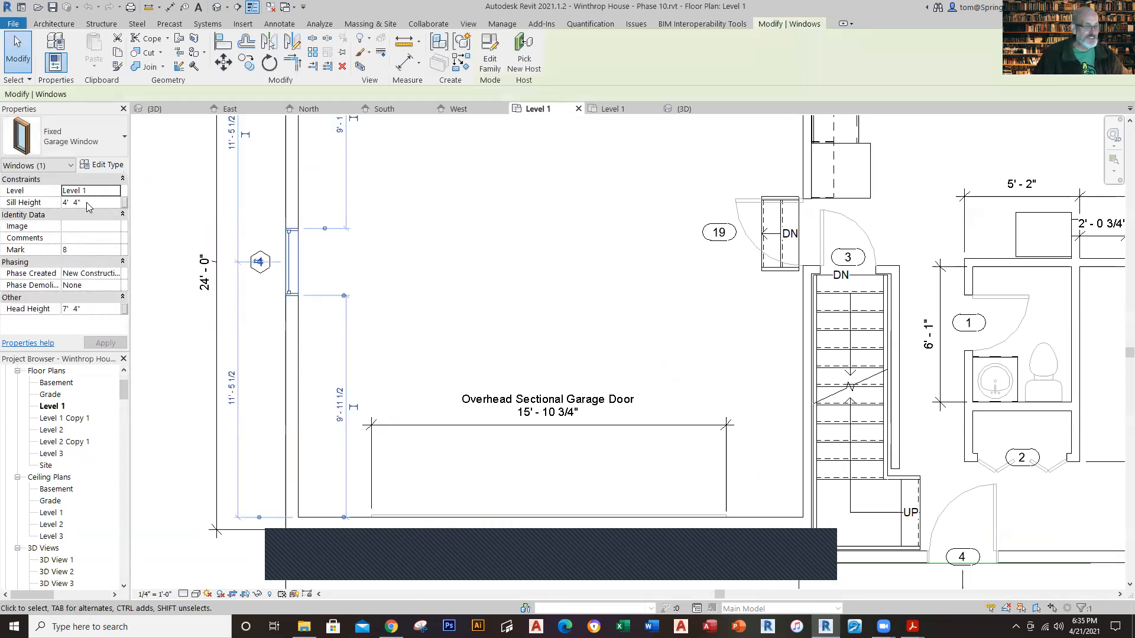
click(604, 111)
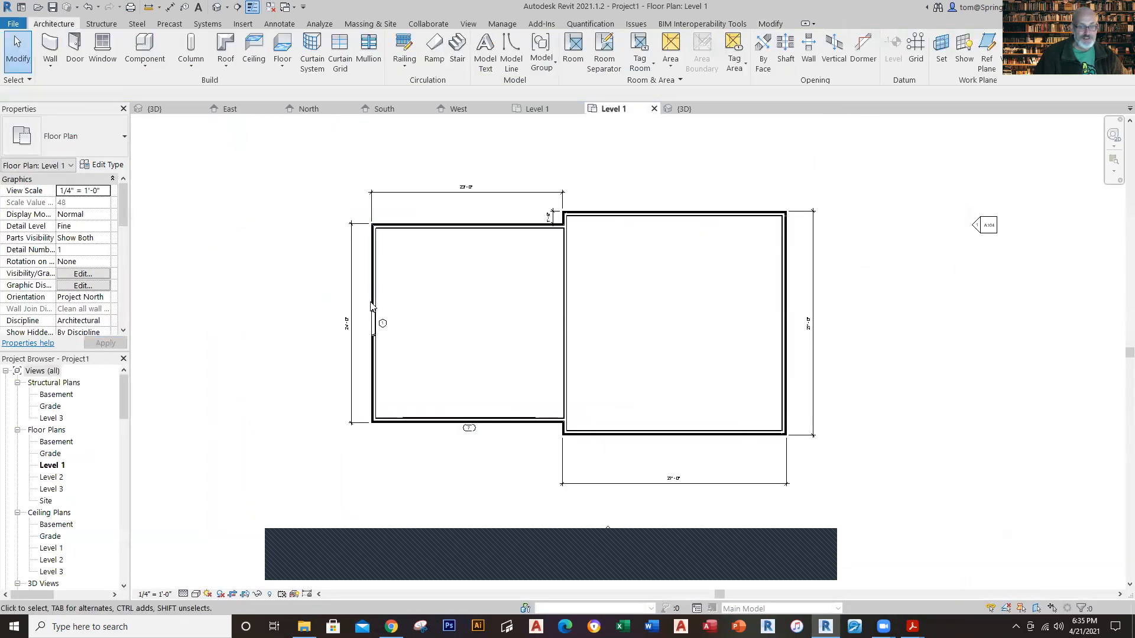
Step: Set the garage window's sill height to 4' 4"
click(374, 322)
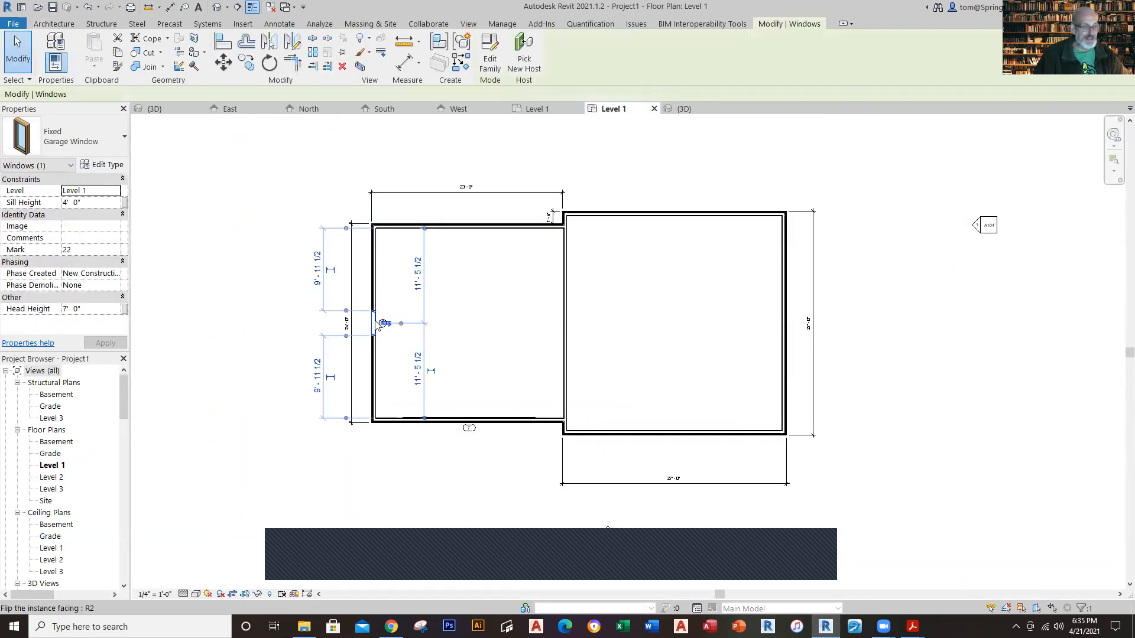
click(85, 200)
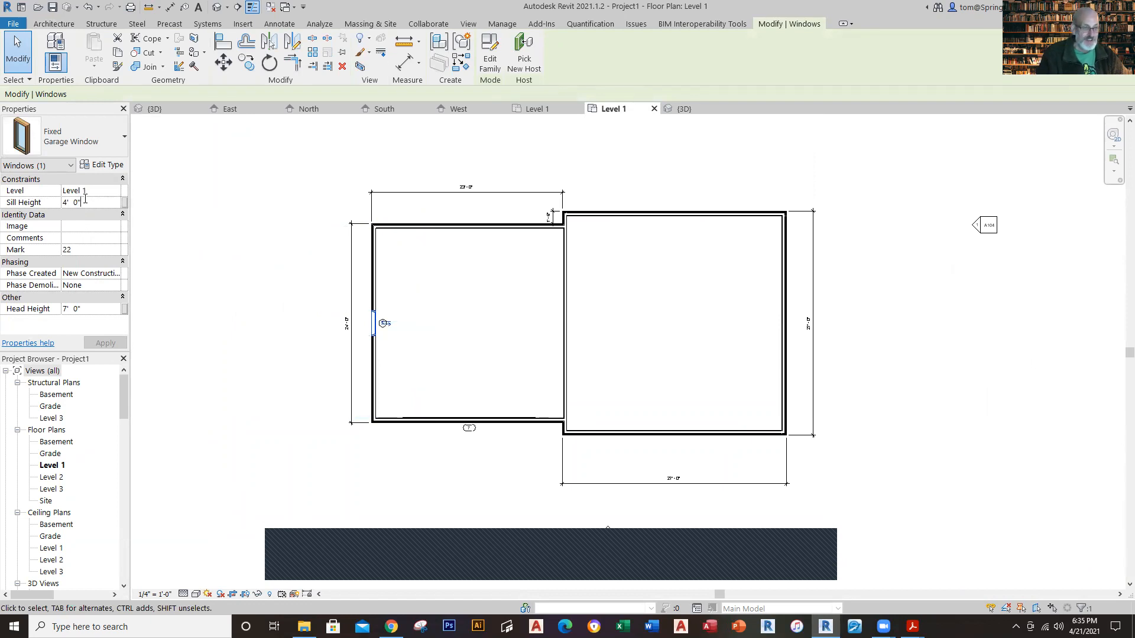
key(BackSpace)
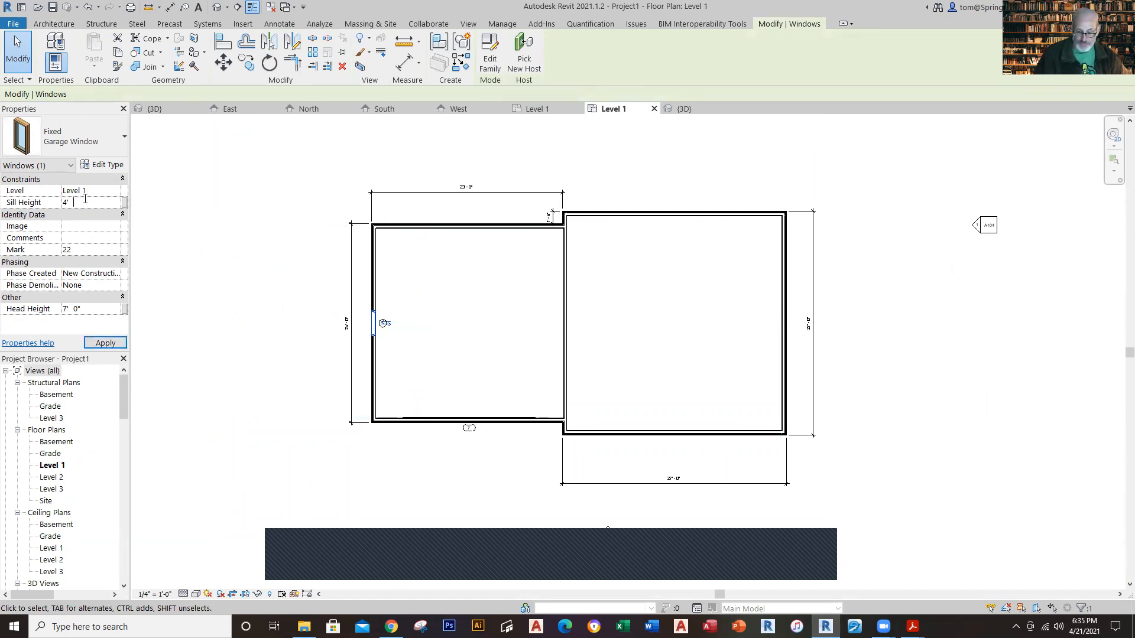
text(4)
key(Return)
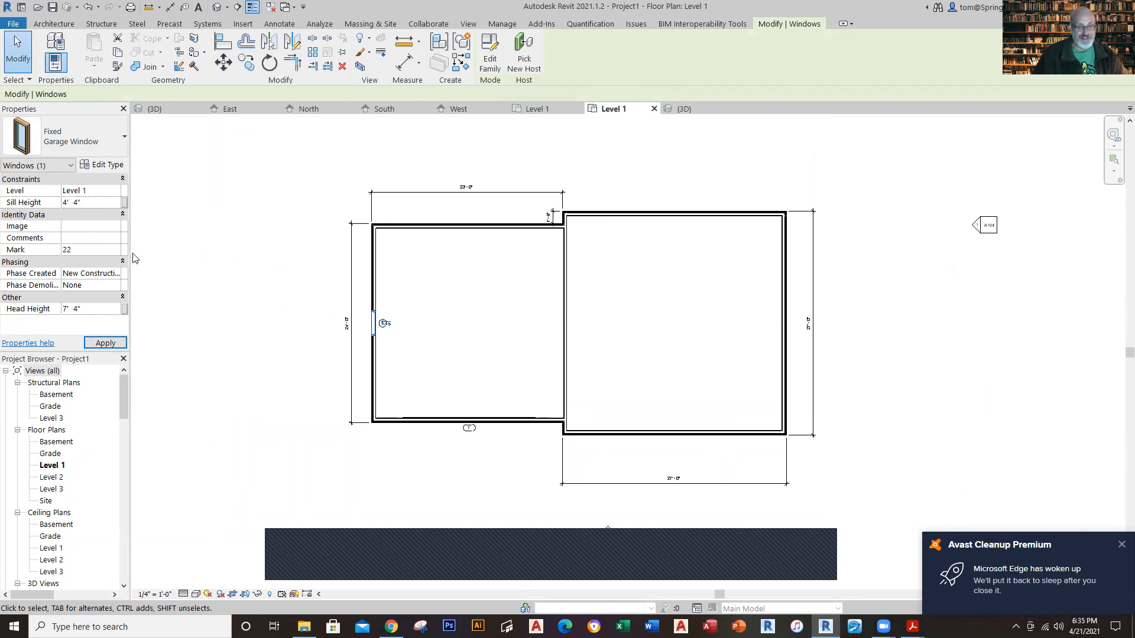
click(442, 526)
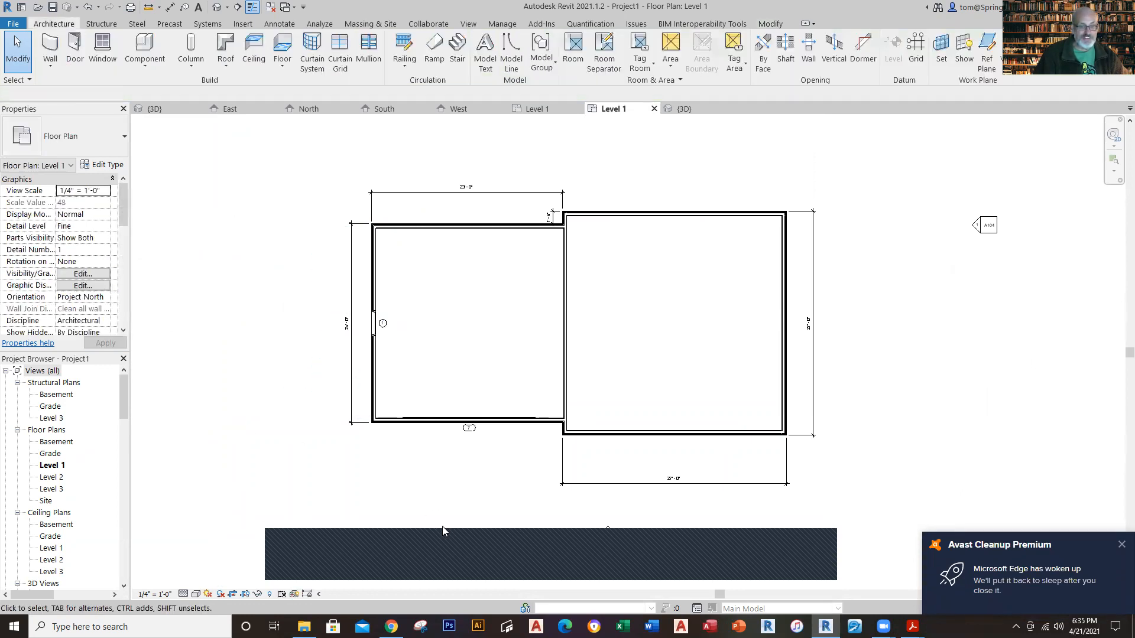
Step: Check the type, sill height and position of the garage's rear door in the Winthrop House Level 1 plan, and return to the new project
click(536, 111)
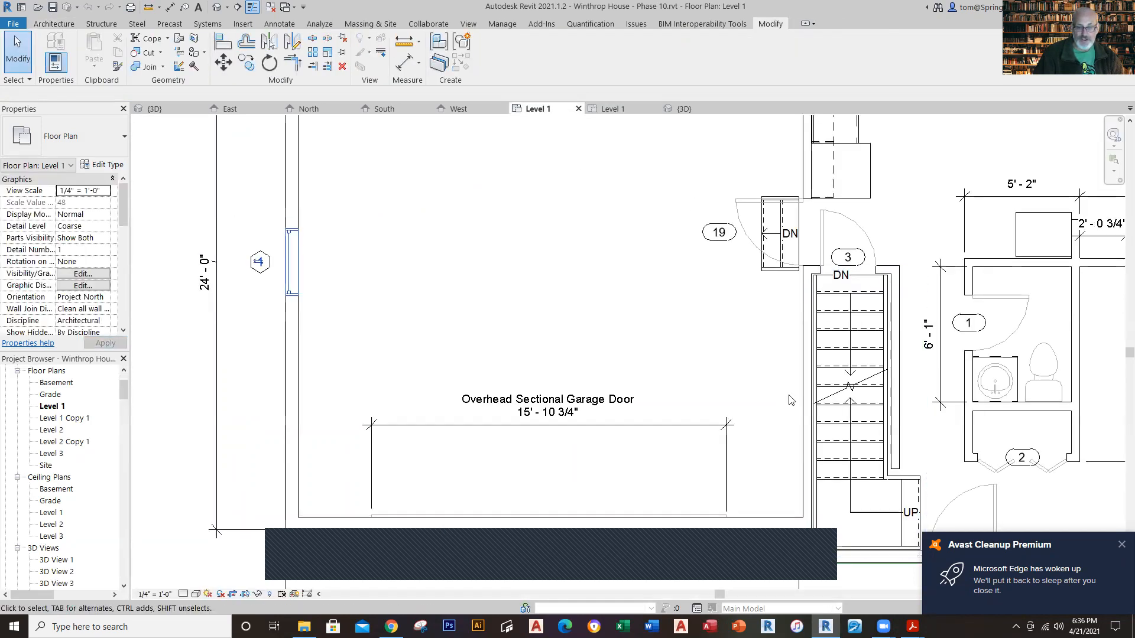
scroll(699, 346, down, 2)
middle_drag(688, 301, 482, 391)
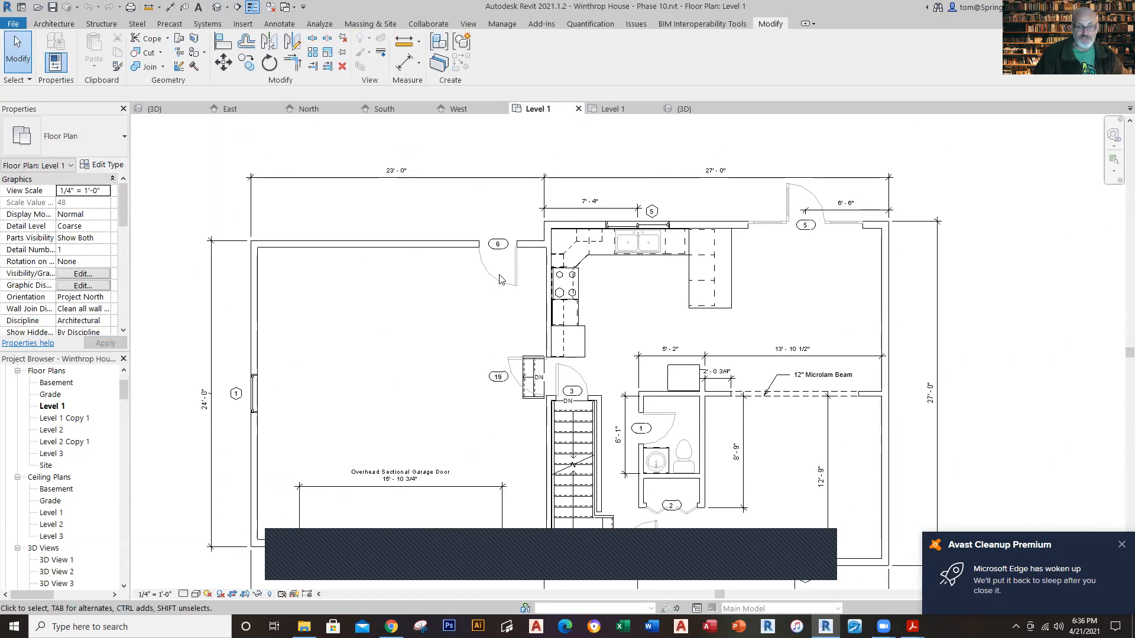
scroll(500, 279, up, 3)
click(499, 279)
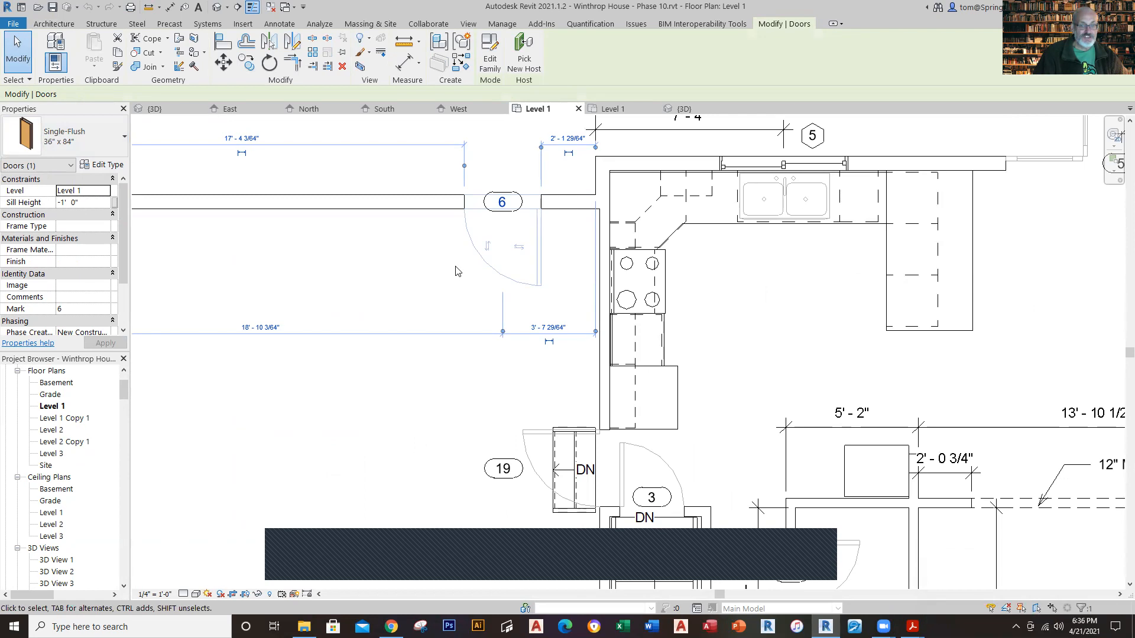
scroll(455, 271, down, 3)
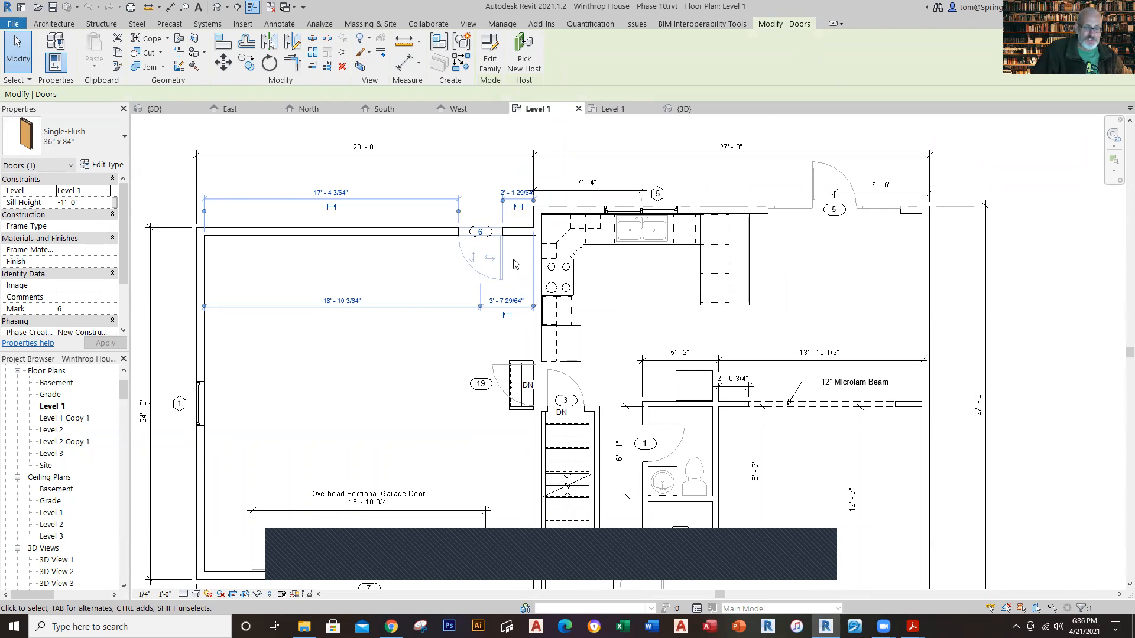
click(612, 108)
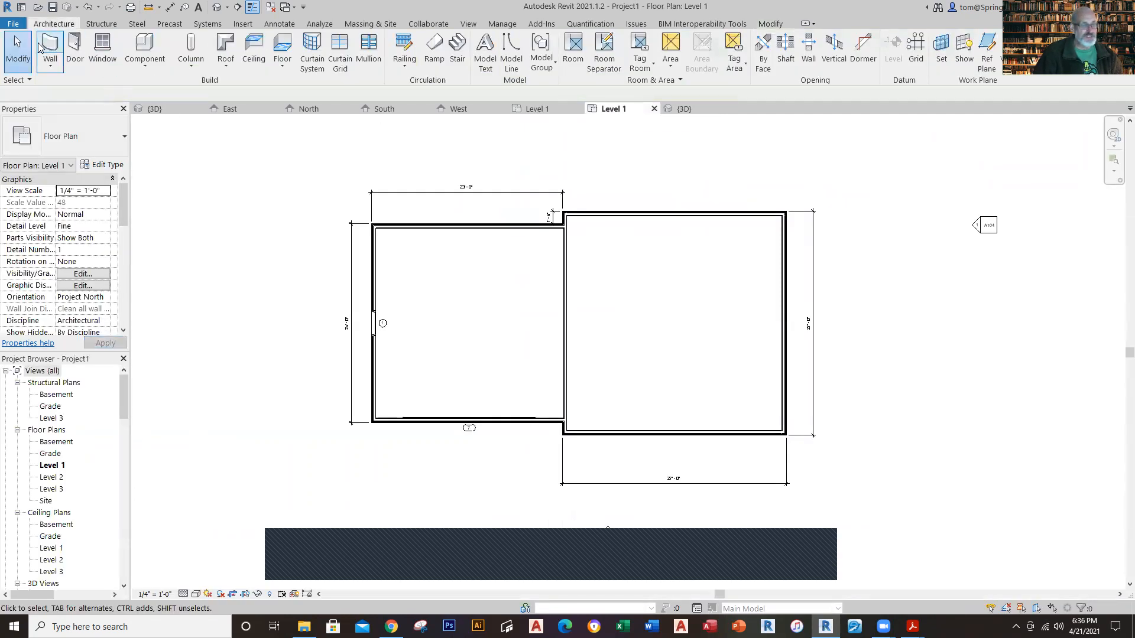
Step: Choose the Single-Flush 36" x 84" type for the new door in the Level 1 plan
click(73, 53)
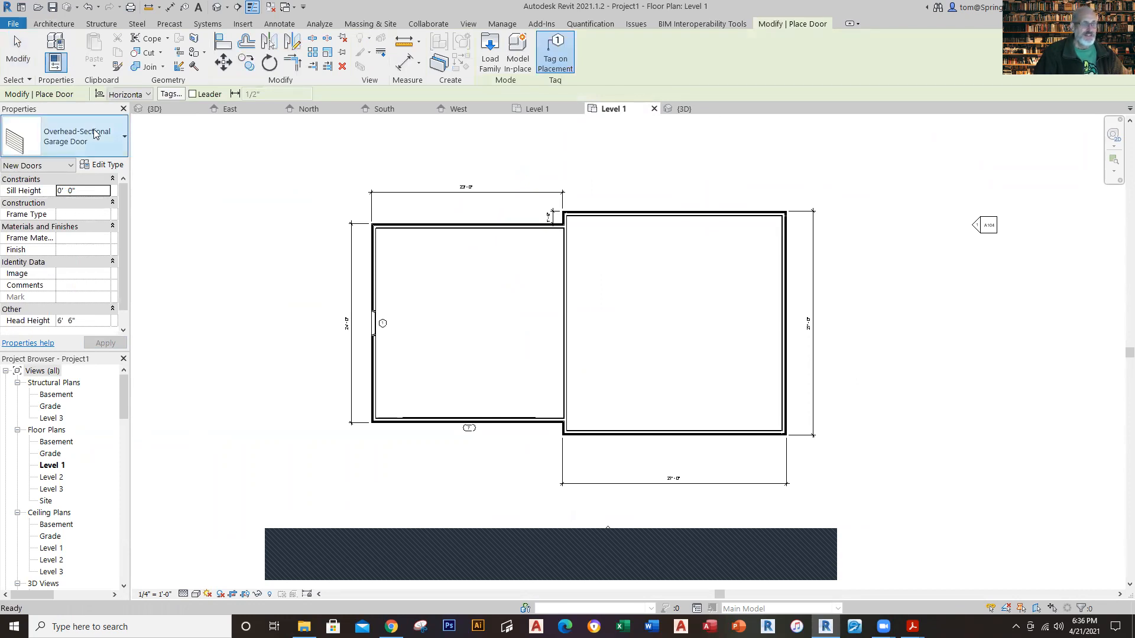
click(125, 136)
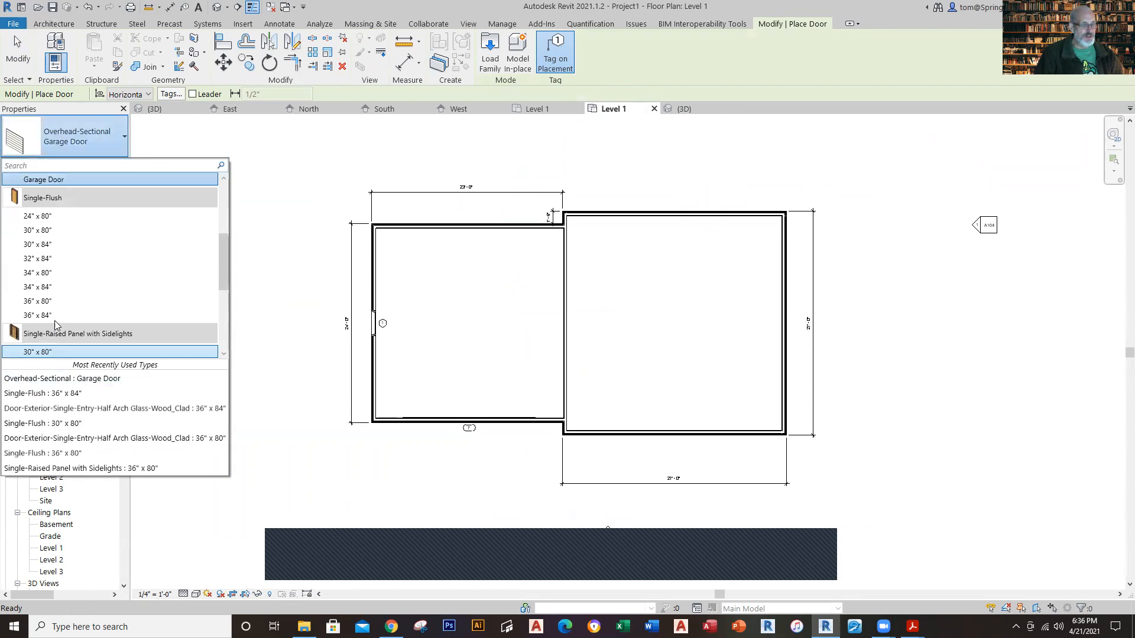
click(55, 317)
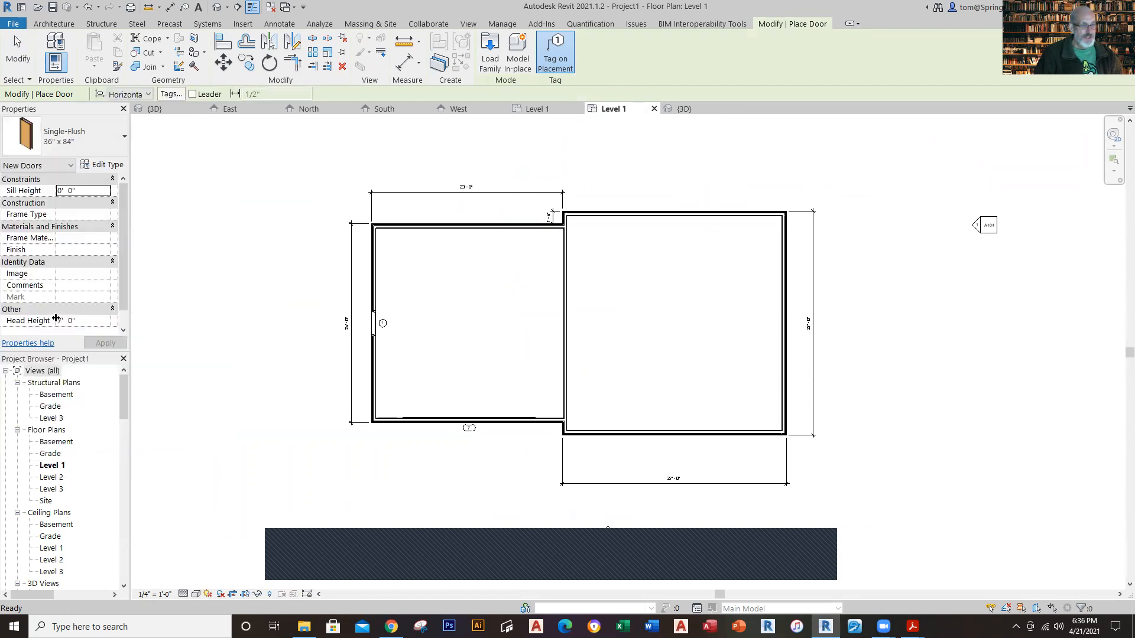
Step: Recheck the rear garage door's properties and offsets in the Winthrop House Level 1 plan, and return to the new project
click(535, 111)
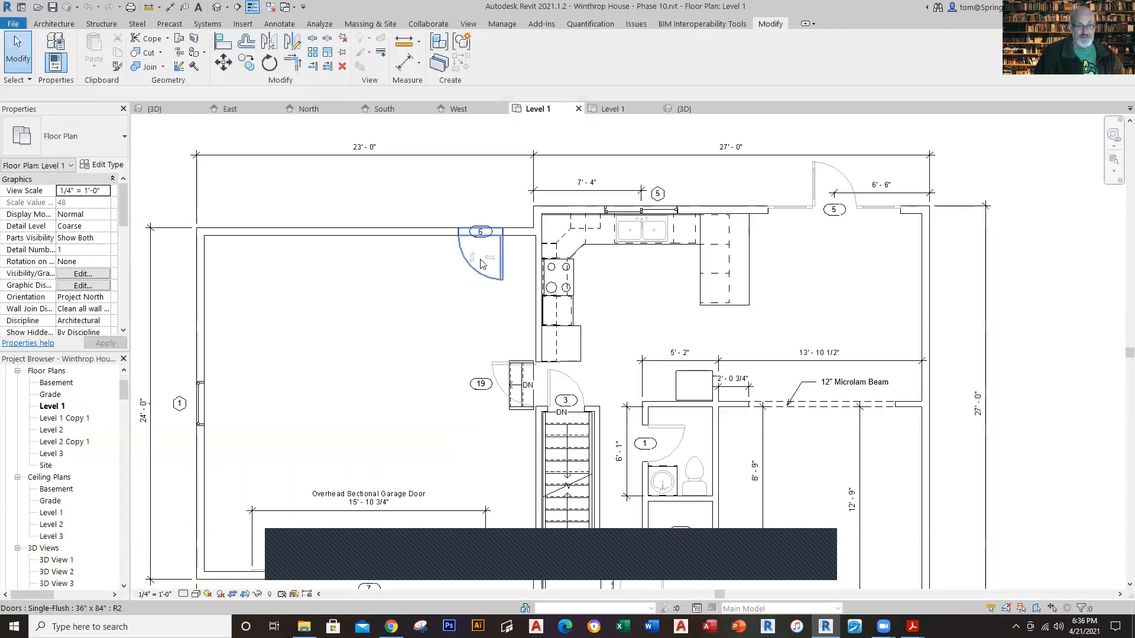
click(481, 264)
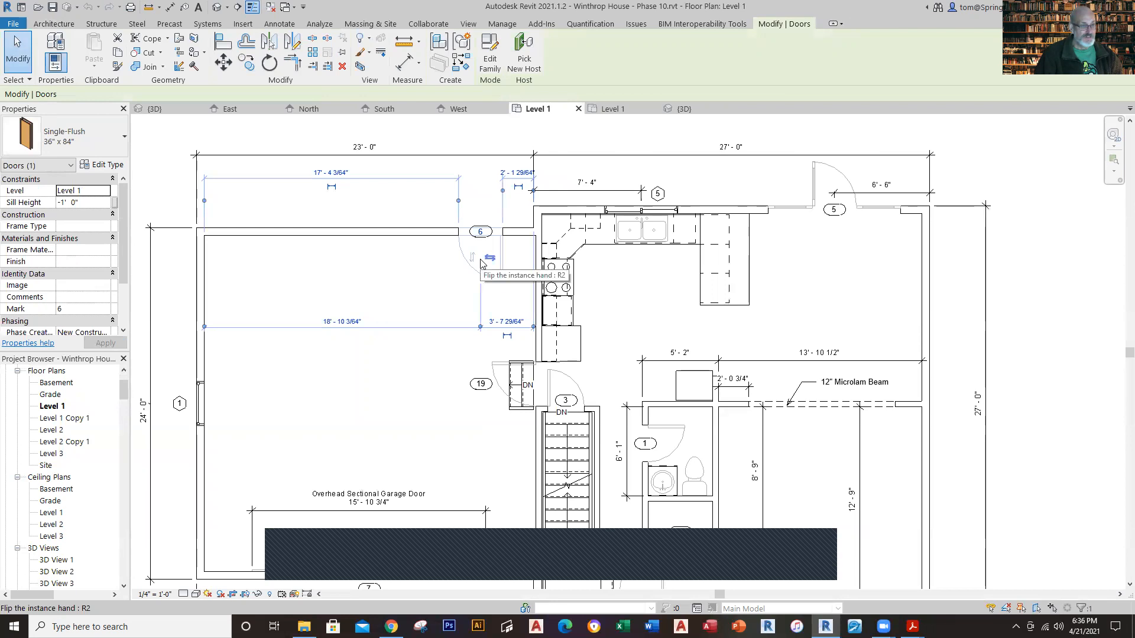
key(Escape)
click(612, 108)
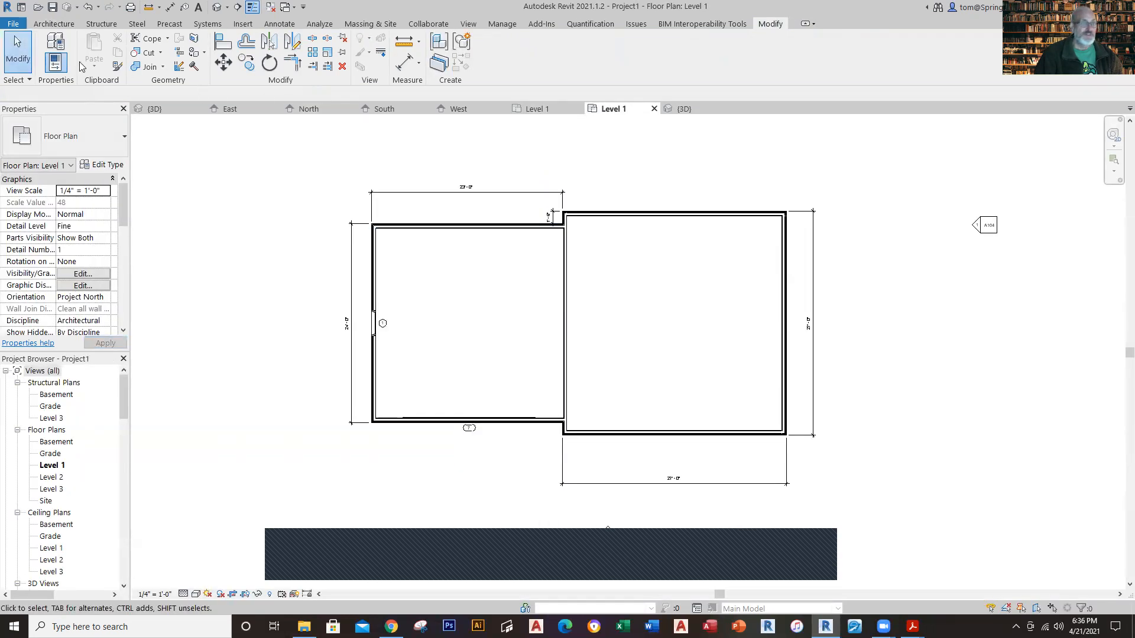
Step: Place a tagged Single-Flush 36" x 84" door in the garage's rear wall, about 6" from the wall shared with the house
click(62, 24)
click(75, 59)
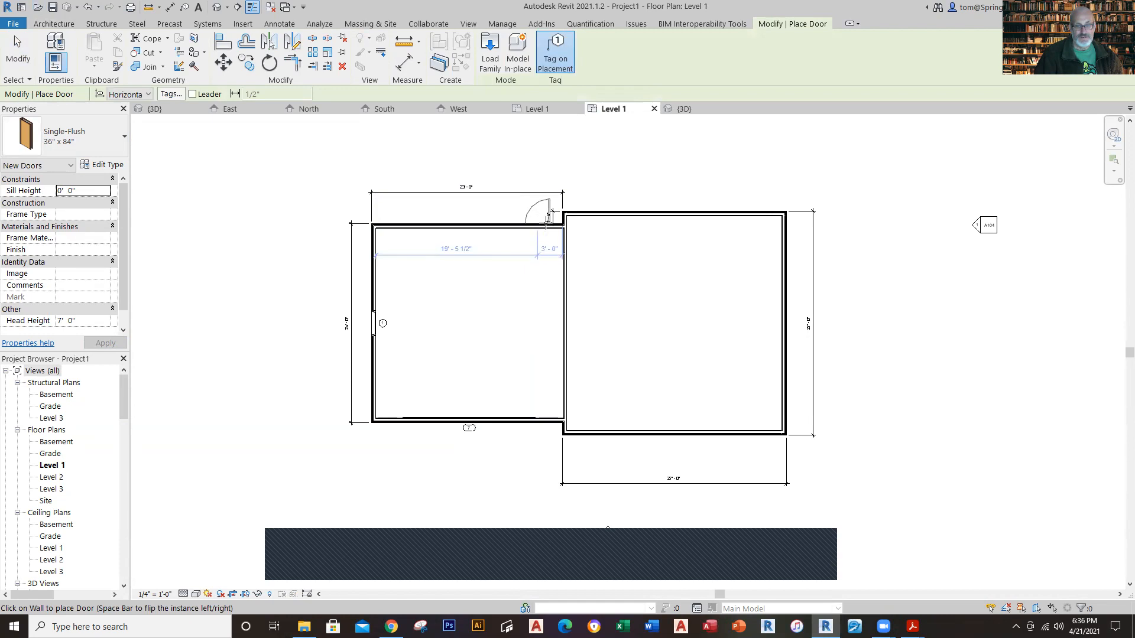
click(548, 222)
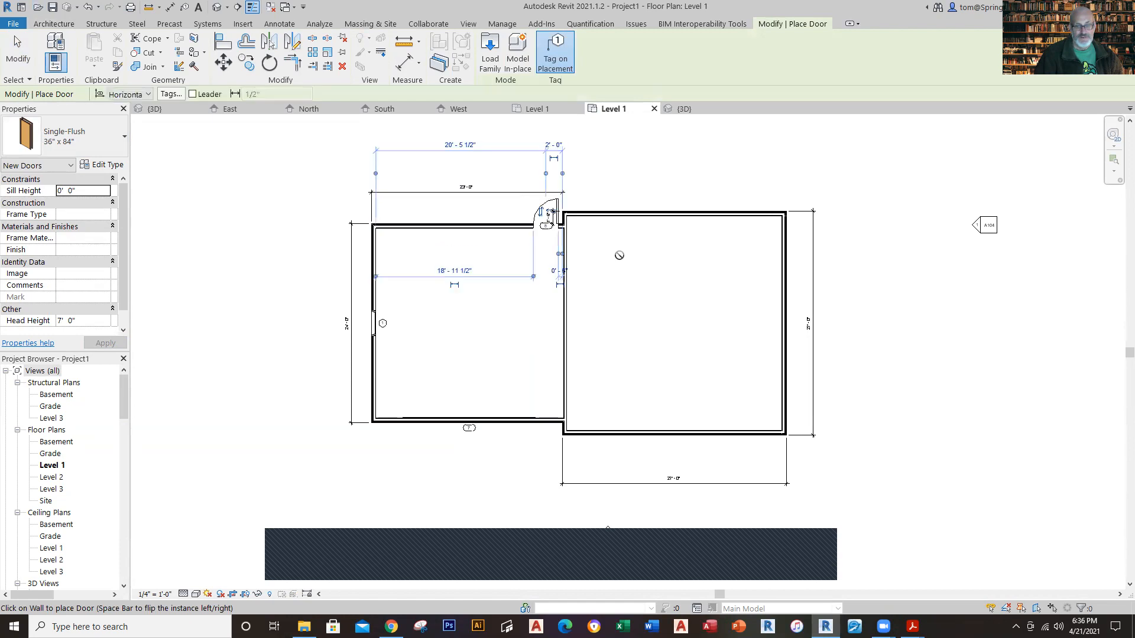
scroll(590, 233, up, 5)
key(Escape)
key(Escape)
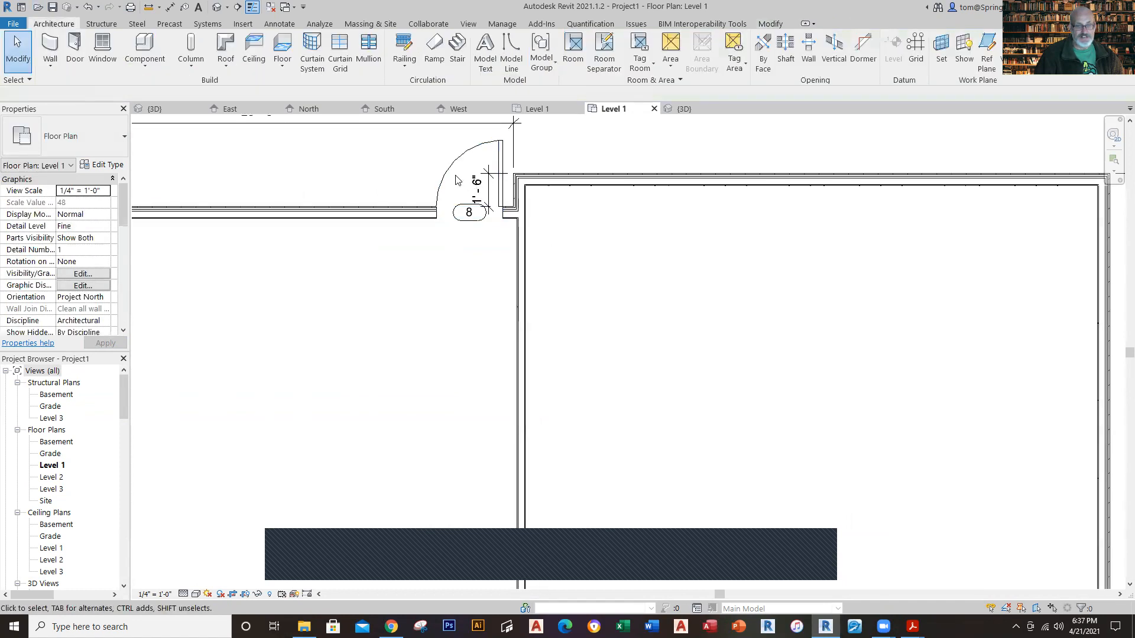
Step: Flip the rear garage door's facing so that it swings into the garage
click(458, 178)
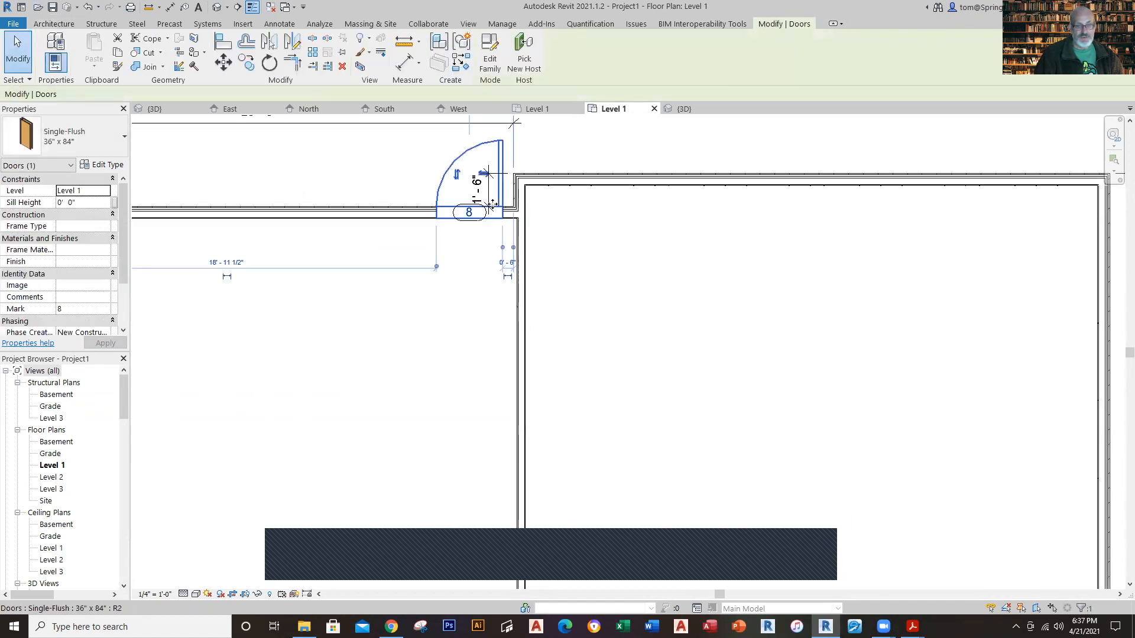
click(457, 177)
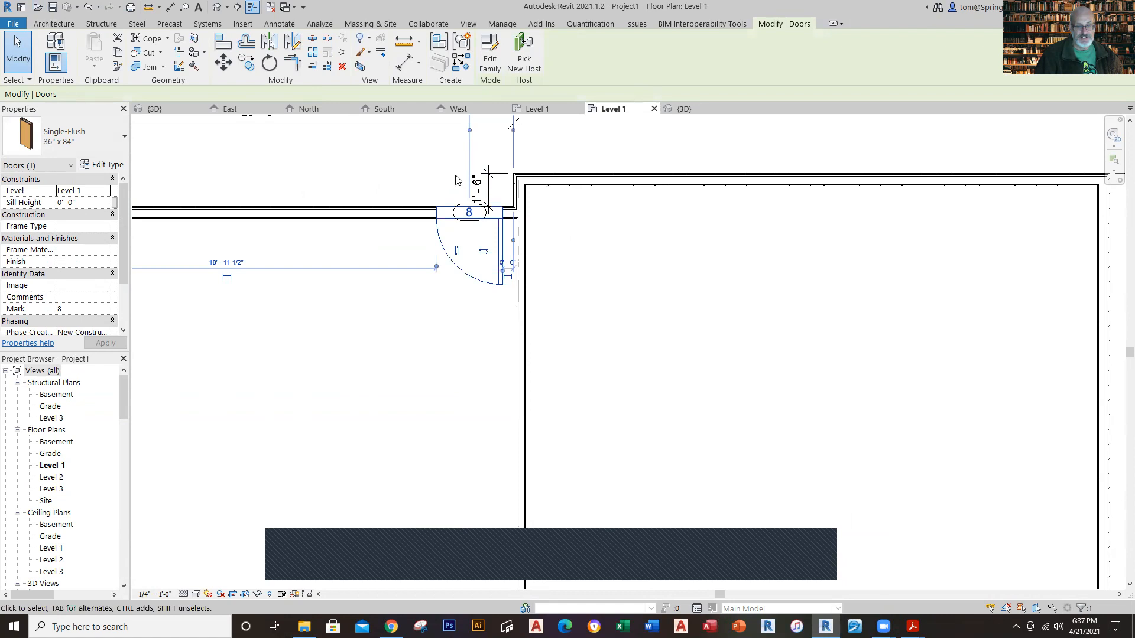
click(598, 313)
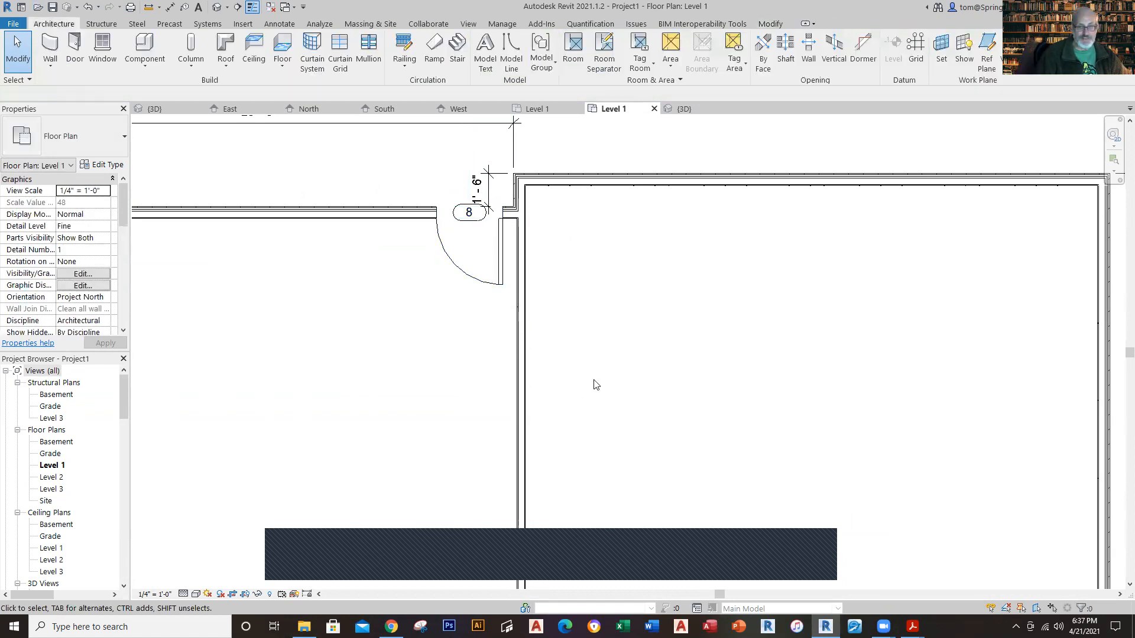
Step: Compare the rear garage door's placement with the Winthrop House Level 1 plan, and return to the door in the new project
scroll(594, 384, down, 2)
scroll(588, 385, down, 1)
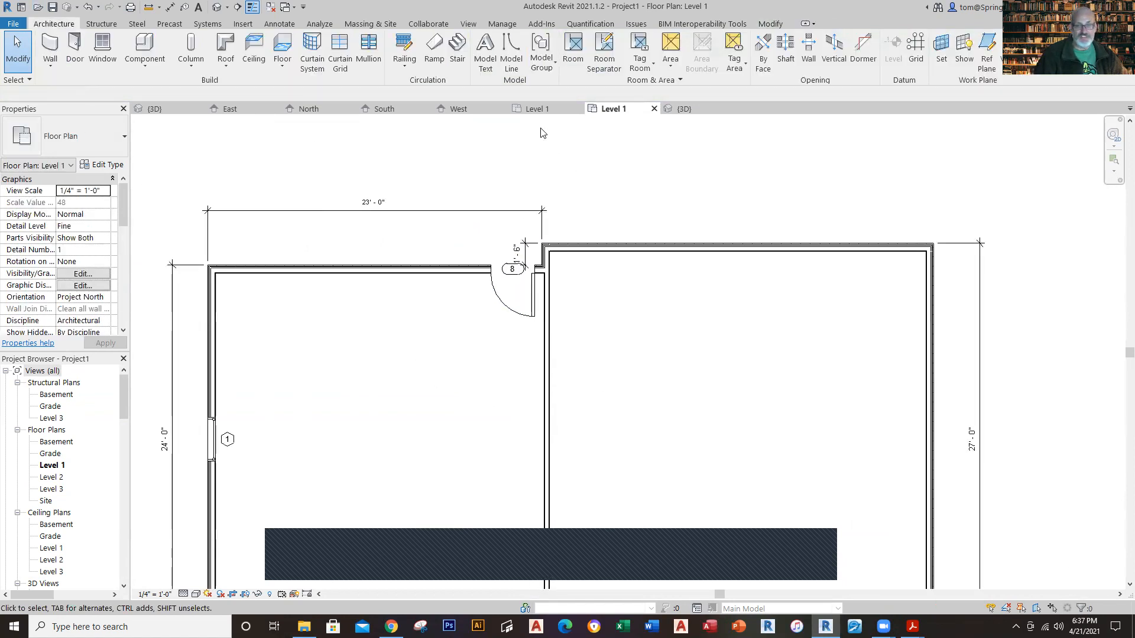
click(538, 111)
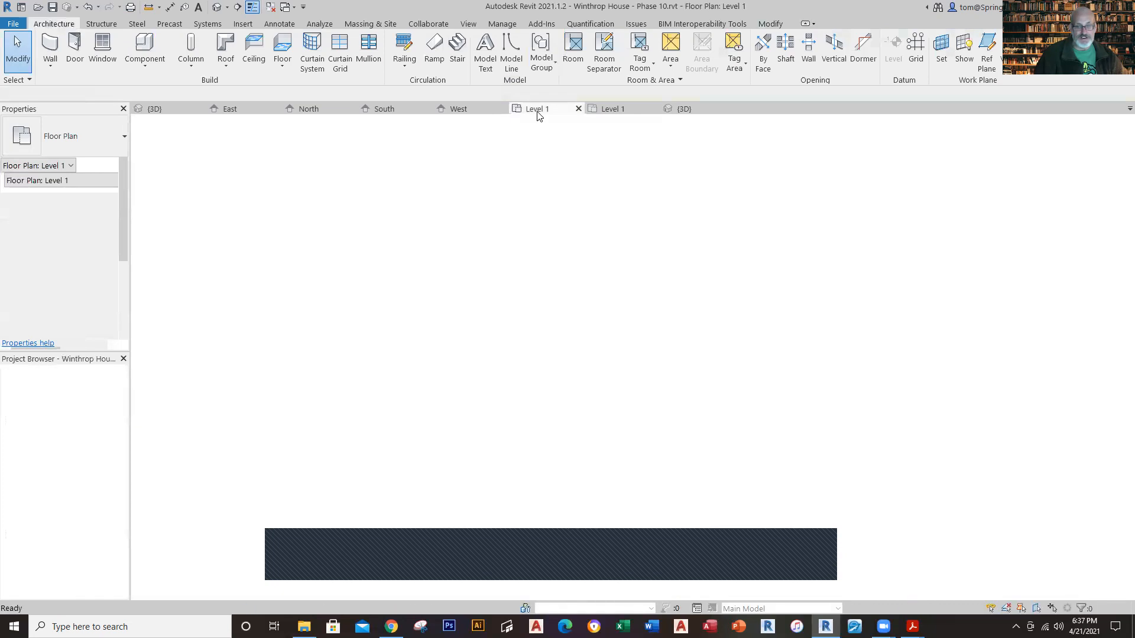
click(613, 108)
scroll(567, 295, up, 3)
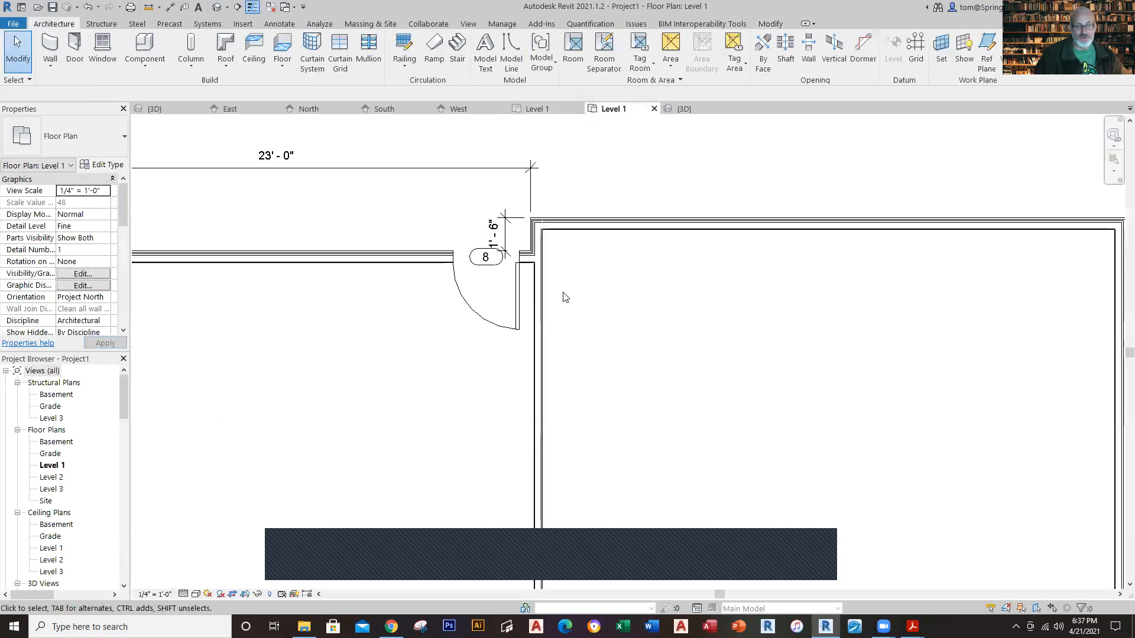
Step: Move the rear garage door along its wall, away from the house, so its opening sits about 1'-11" from the wall's jog
click(516, 286)
drag(518, 286, 511, 286)
key(Left)
key(Left)
key(Left)
key(Left)
key(Left)
key(Left)
key(Left)
key(Left)
key(Left)
key(Left)
key(Left)
key(Left)
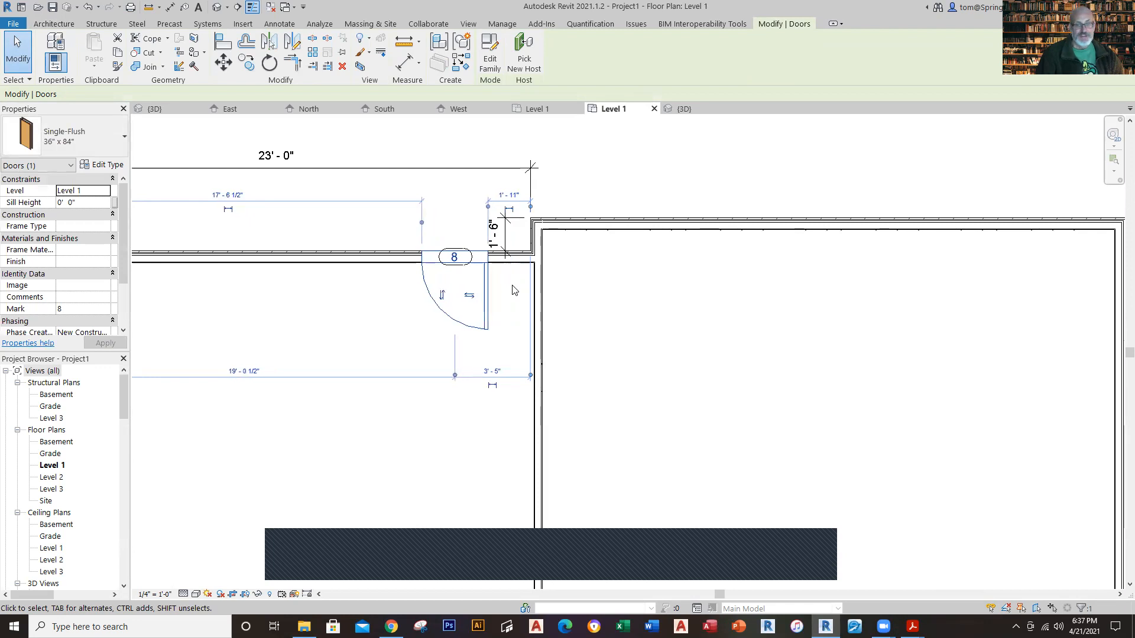
click(563, 293)
scroll(462, 413, down, 2)
scroll(462, 413, down, 1)
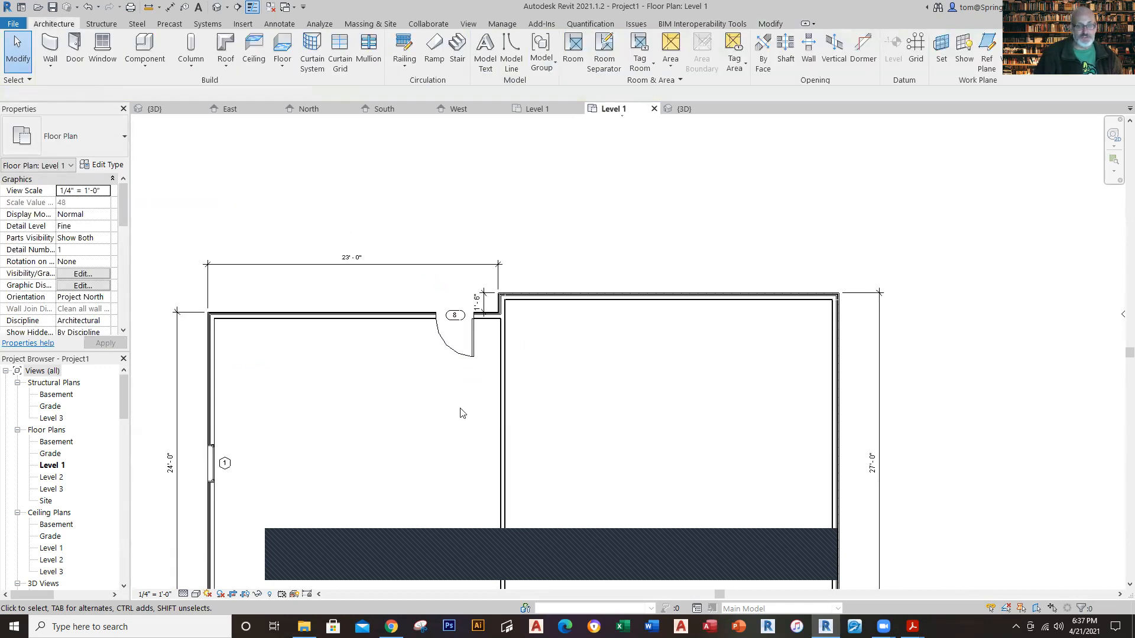
Step: Check the rear garage door's tag in the Winthrop House Level 1 plan and set the matching door tag to 6 in the new project
click(522, 107)
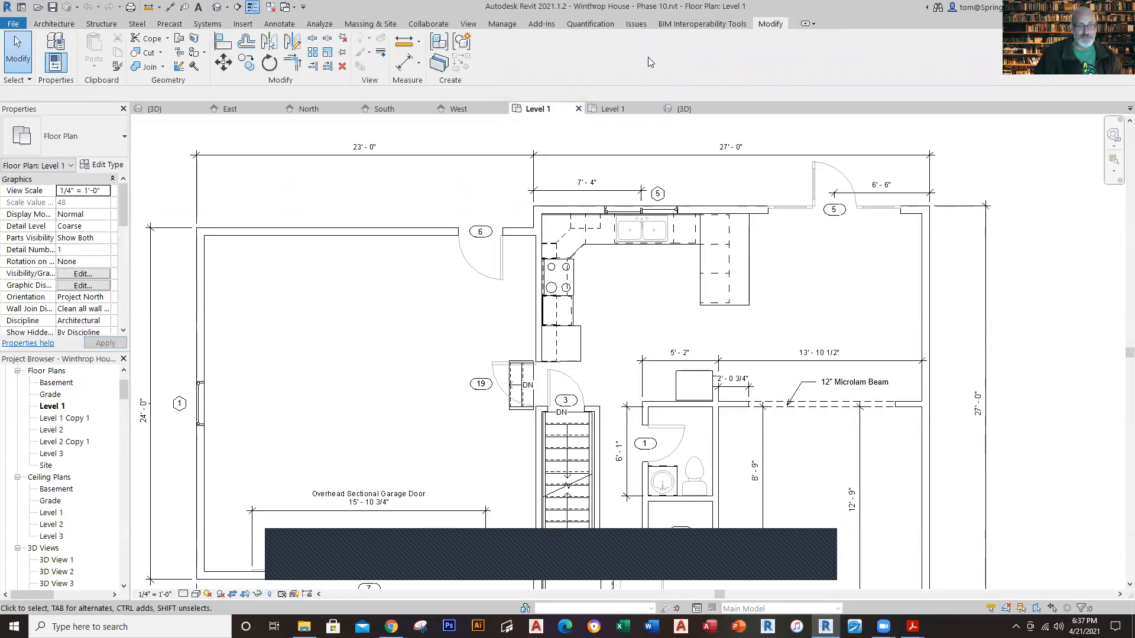
click(618, 109)
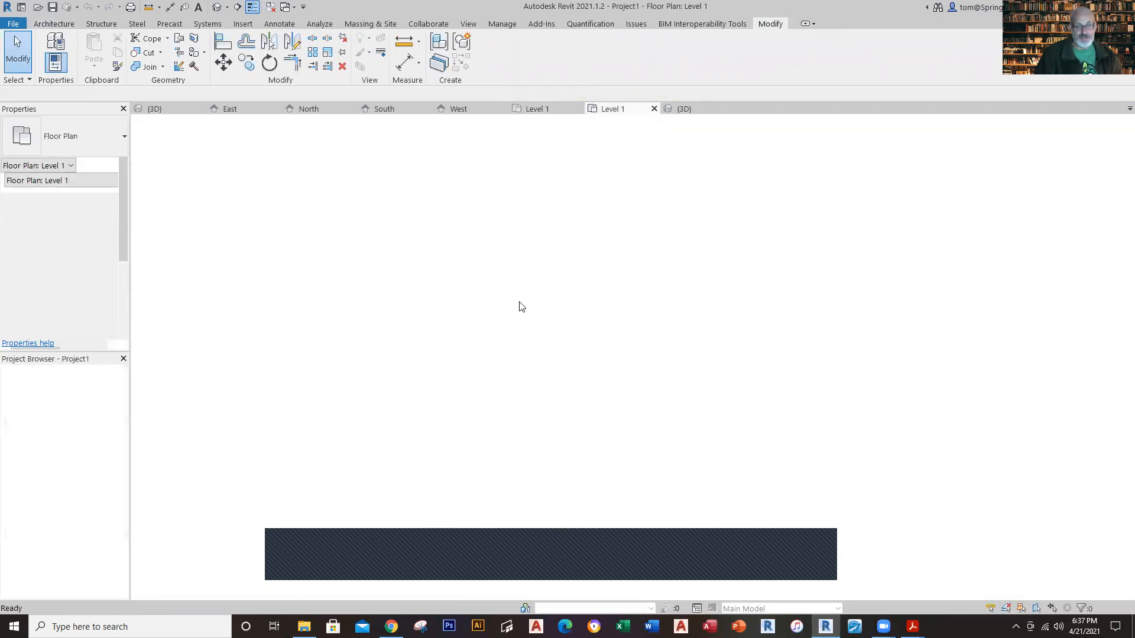
scroll(494, 271, up, 4)
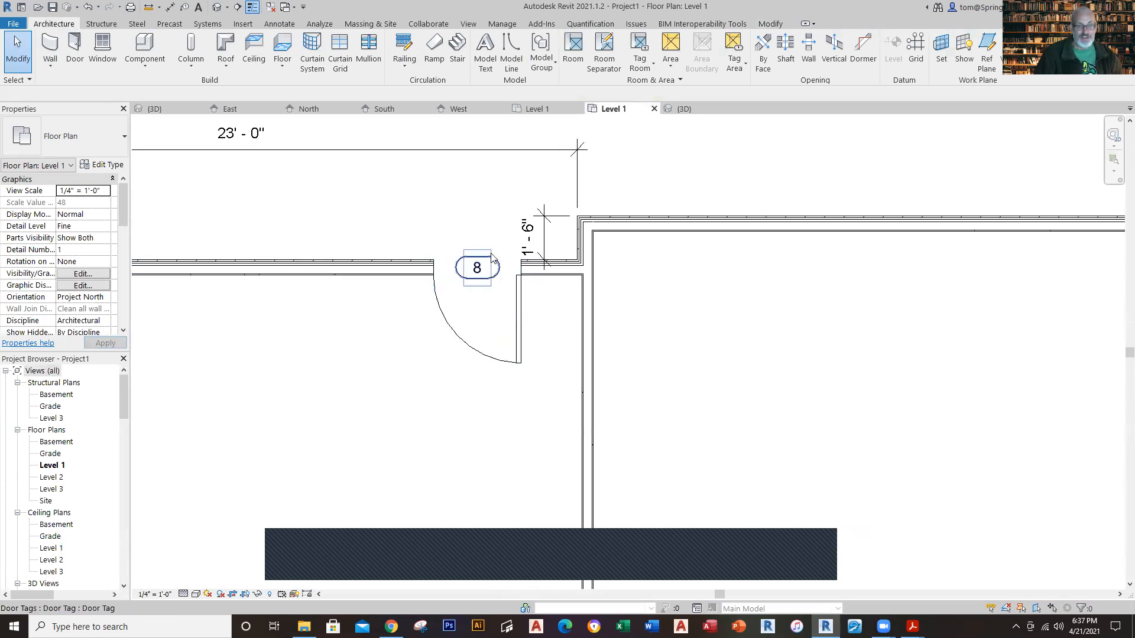
click(489, 257)
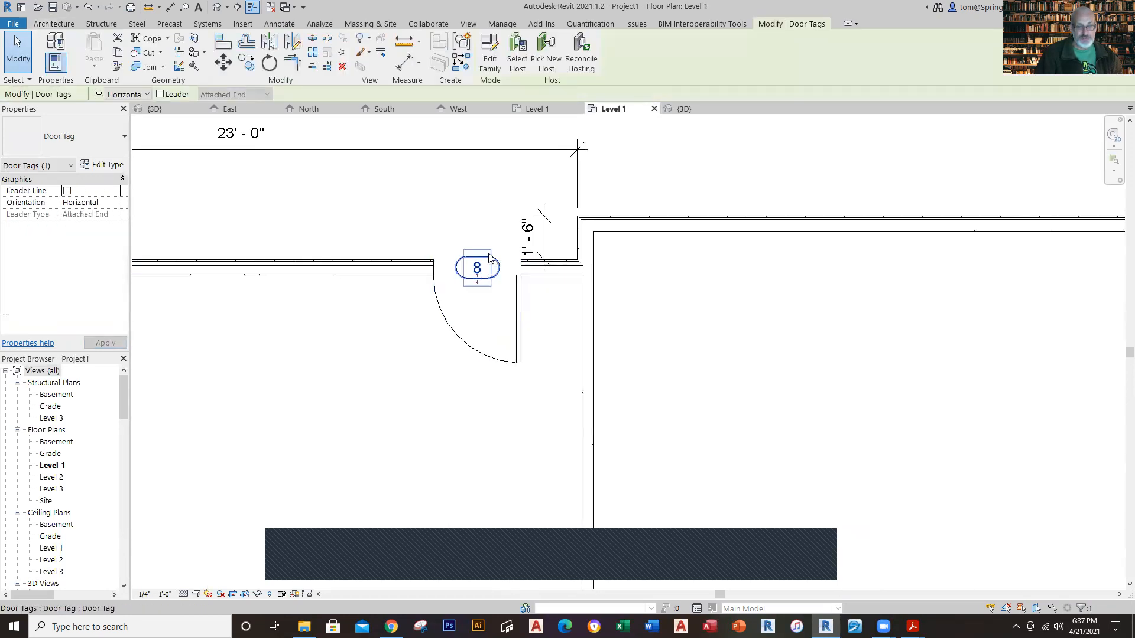
click(482, 267)
text(6)
key(Return)
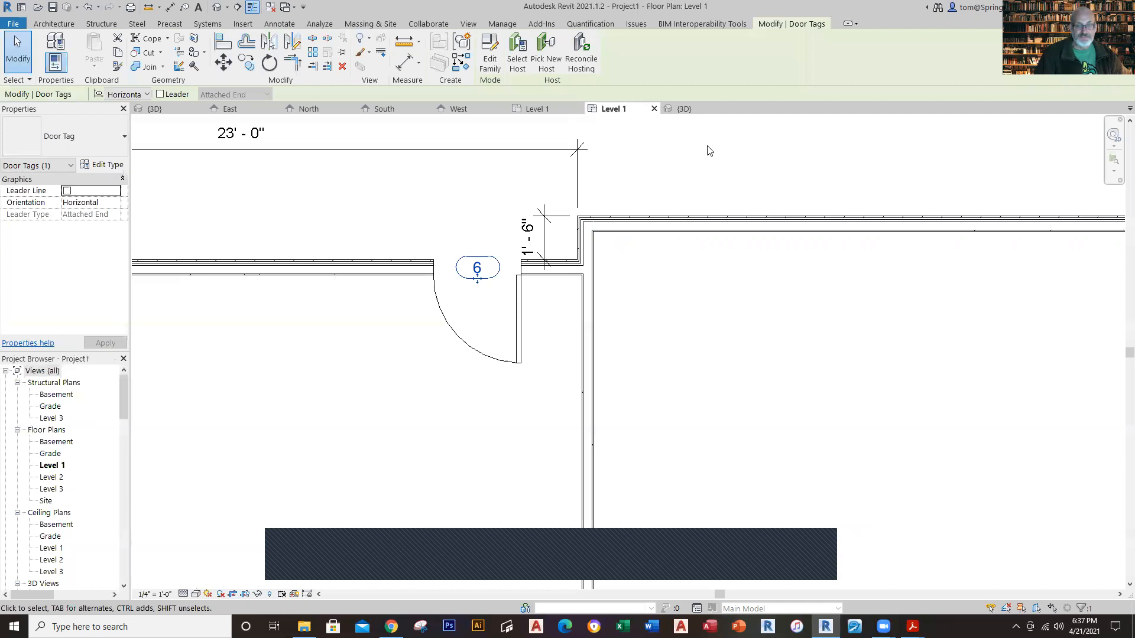
click(709, 164)
scroll(740, 256, down, 4)
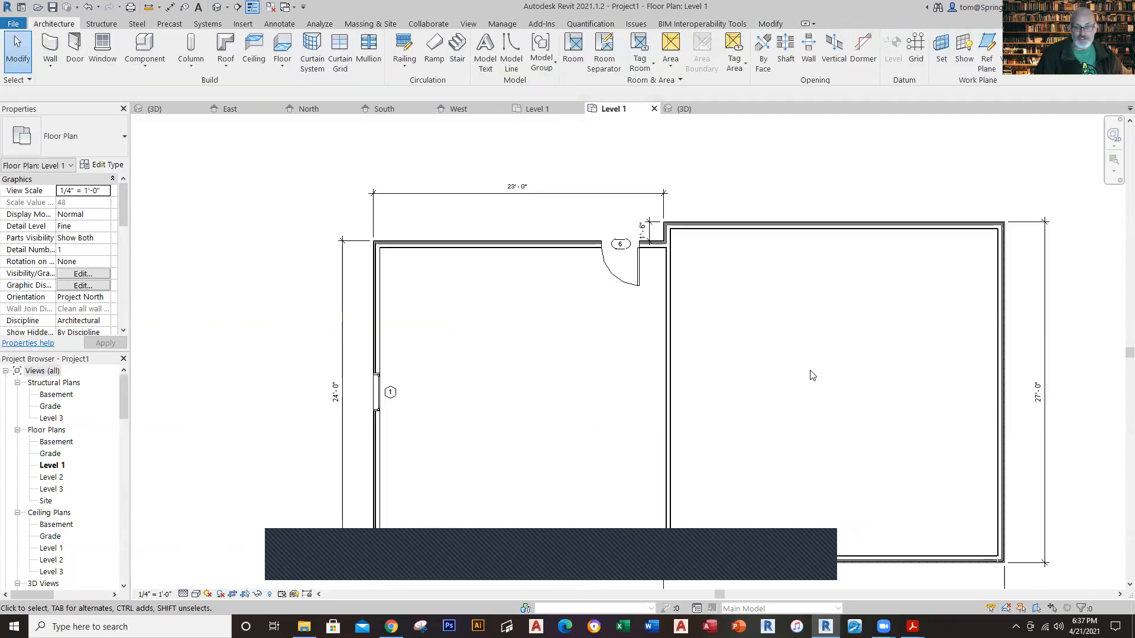
middle_drag(811, 375, 643, 363)
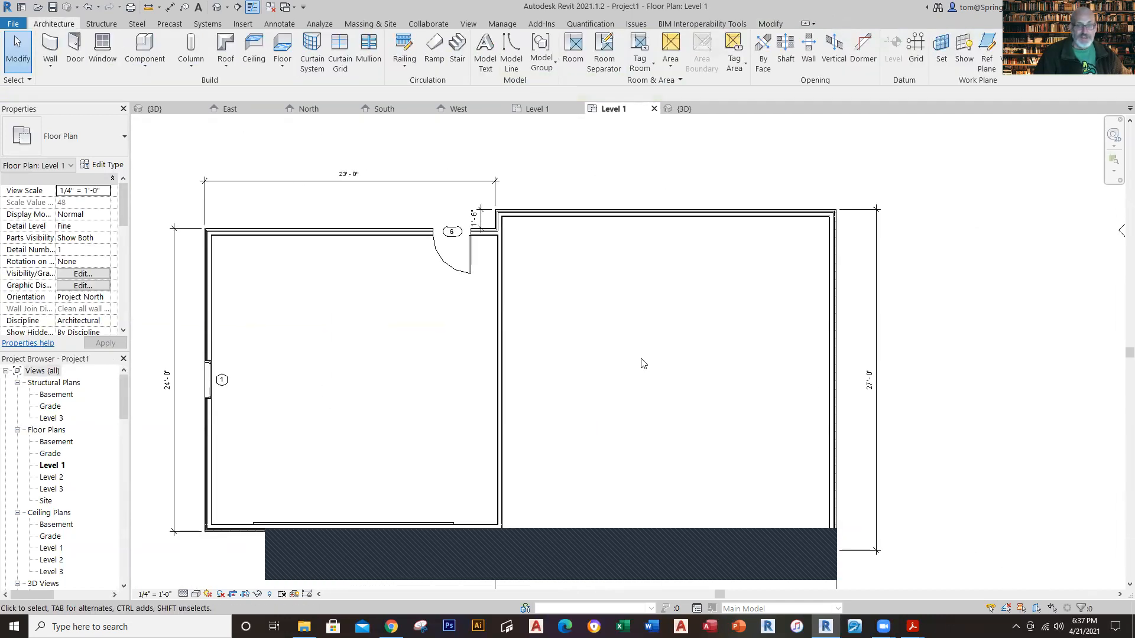
Step: Save the model as a Revit project on the Desktop, named "WINTHROP HOUSE - " followed by the author's surname
click(13, 24)
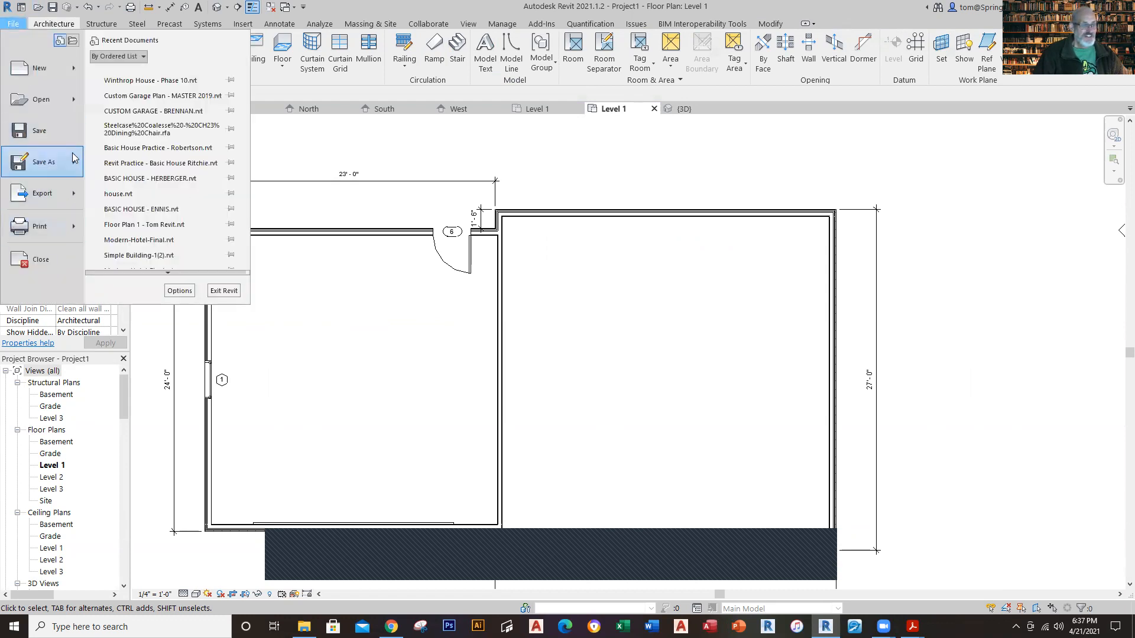
mouse_move(71, 161)
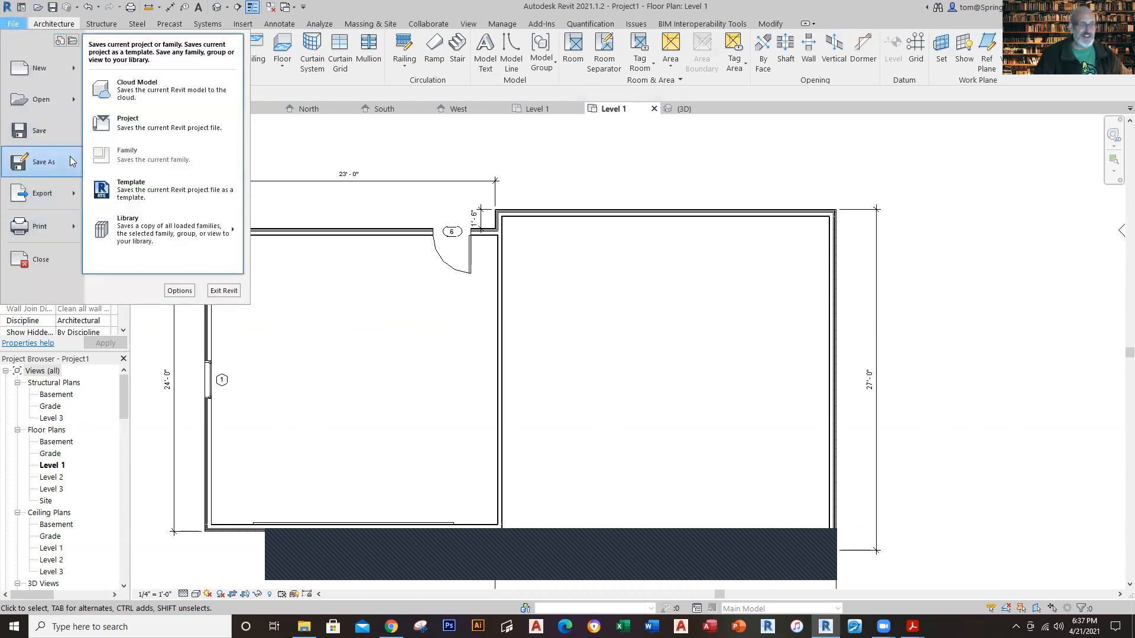
click(148, 122)
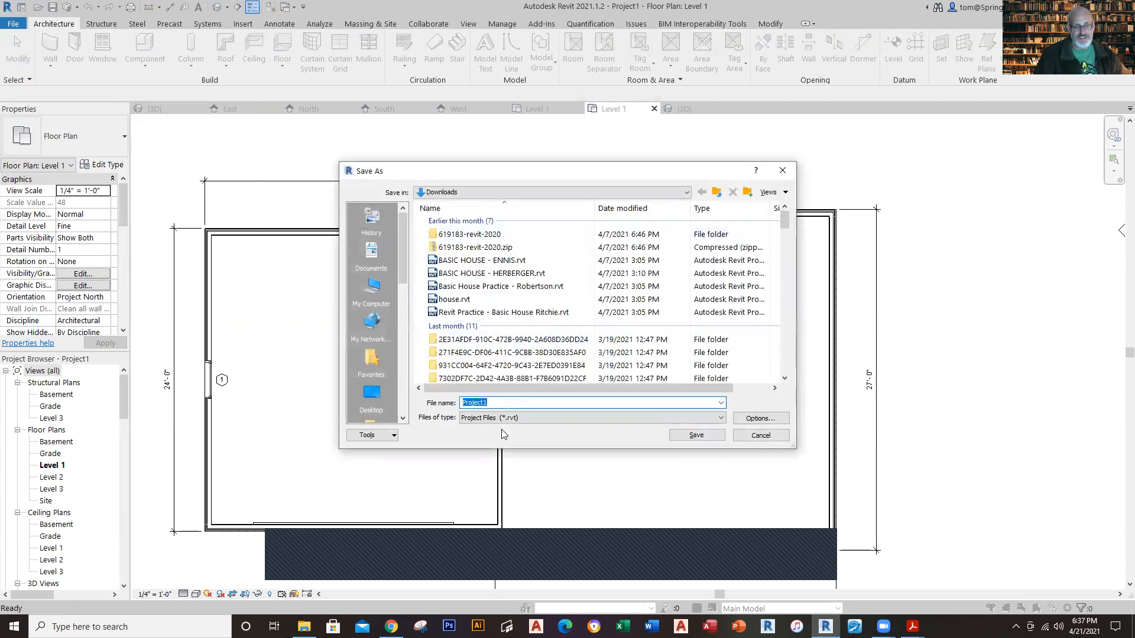
scroll(511, 378, down, 6)
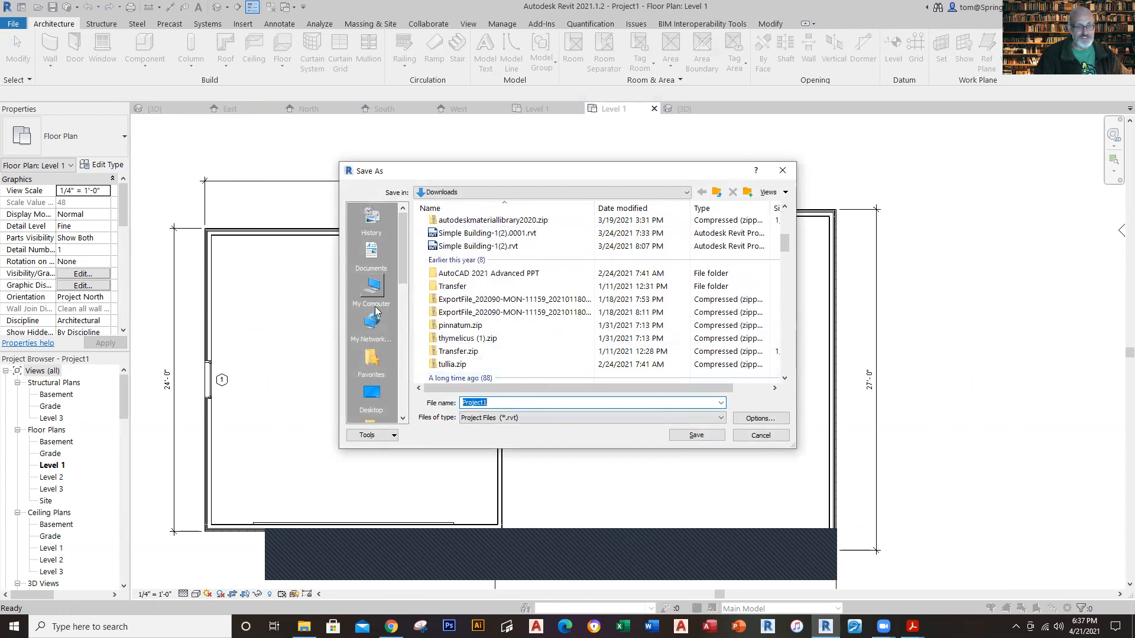
click(374, 395)
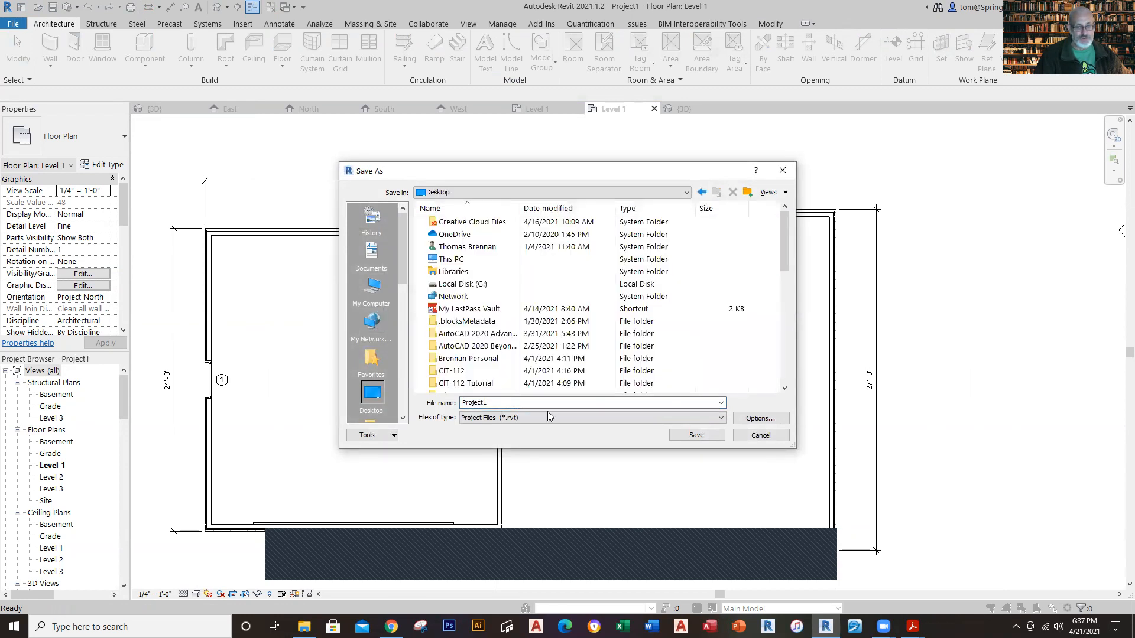
double_click(527, 404)
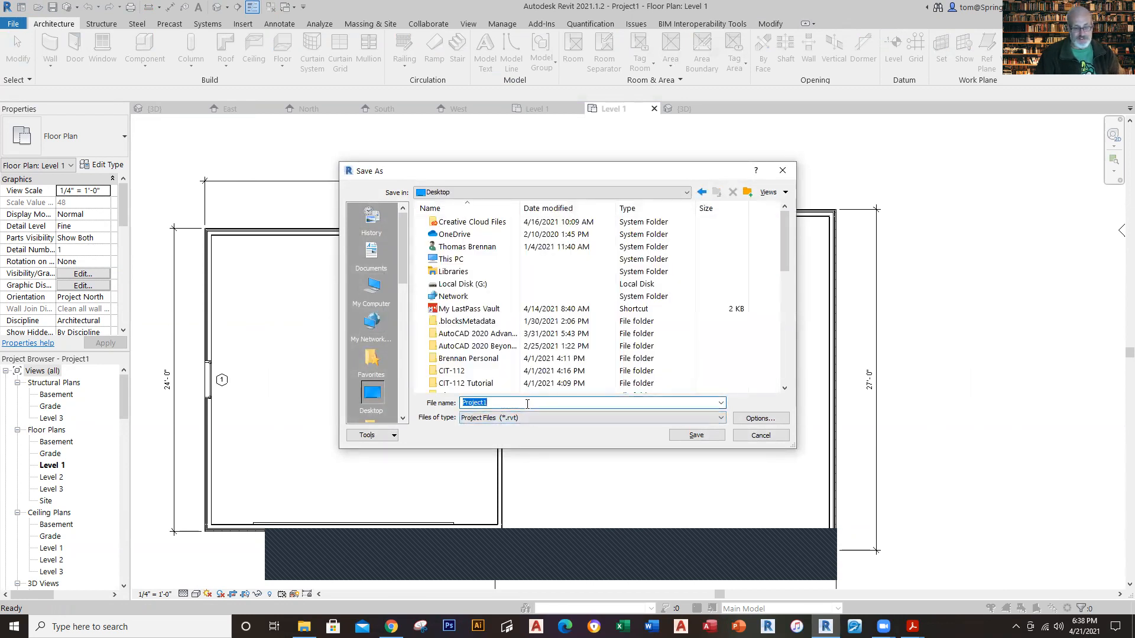
text(winthrop)
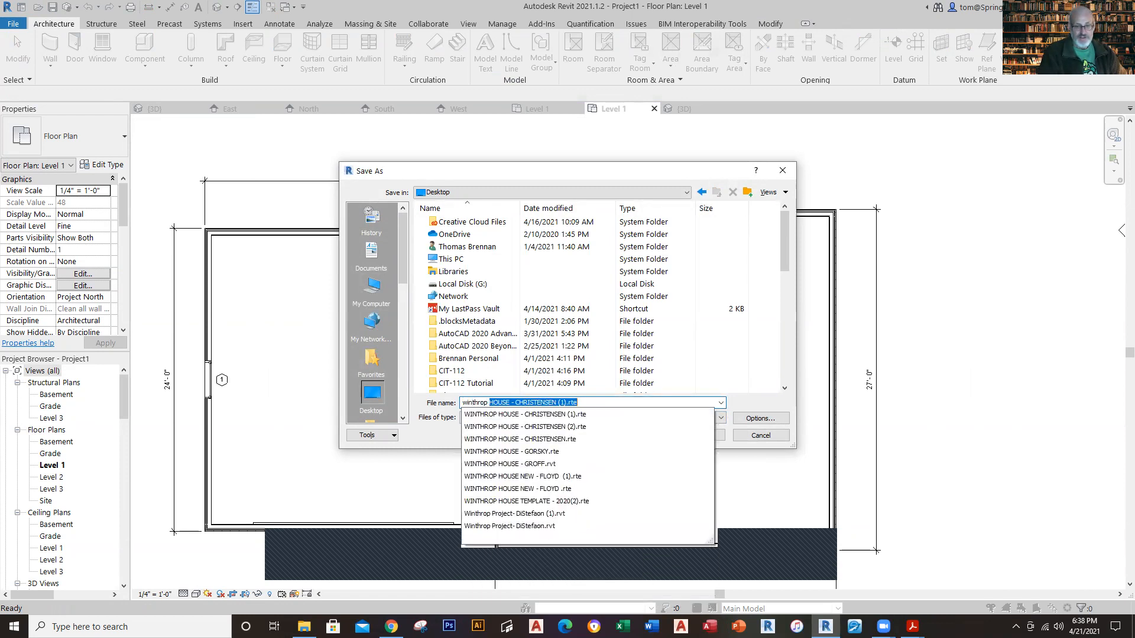
key(BackSpace)
key(BackSpace)
key(BackSpace)
key(BackSpace)
key(BackSpace)
key(BackSpace)
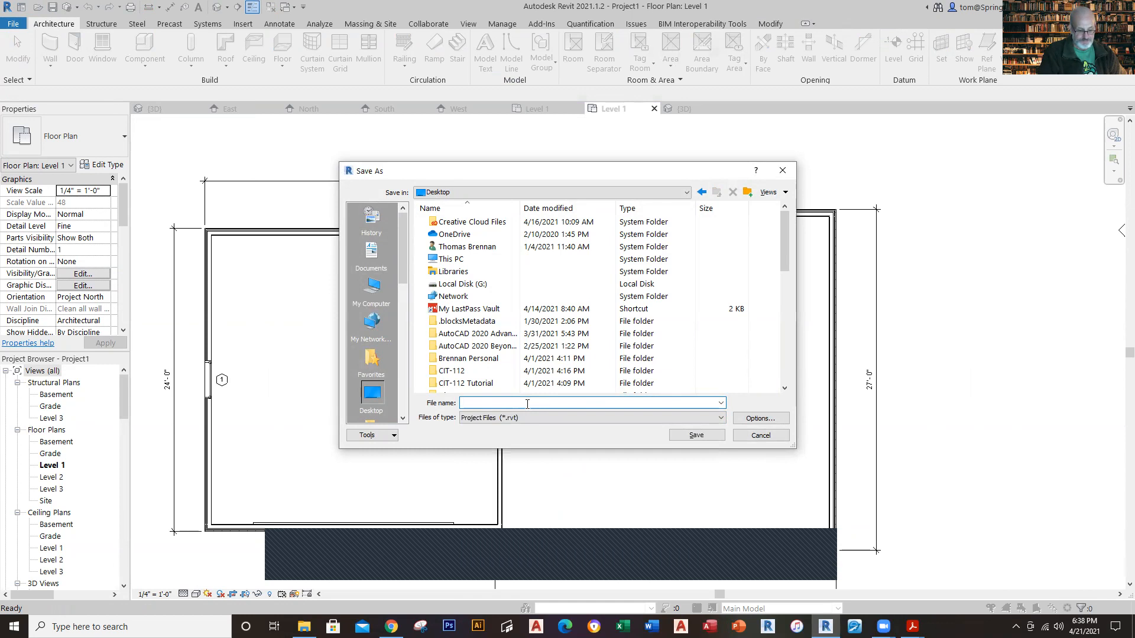
text(WIH)
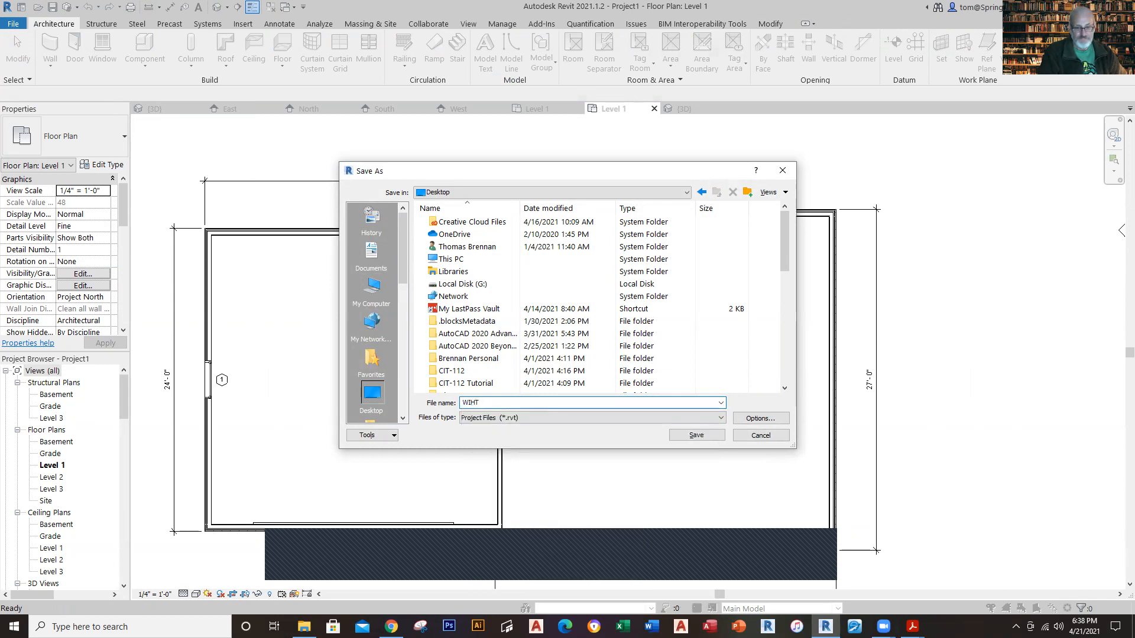
key(BackSpace)
text(NTH)
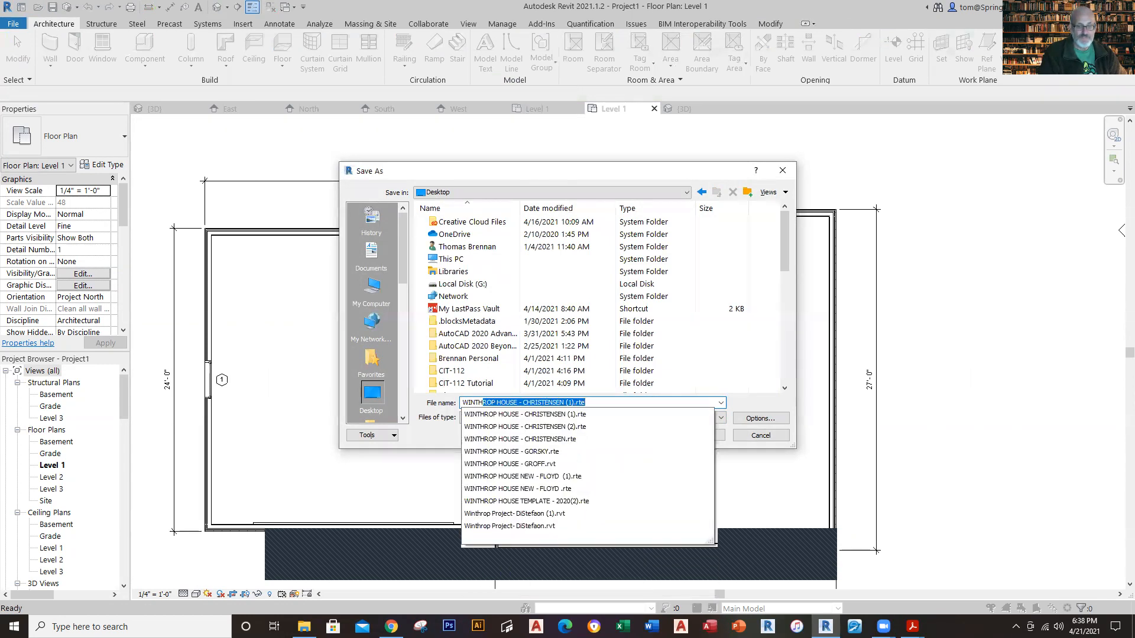
text(ROP HOUSE - BRENNAN)
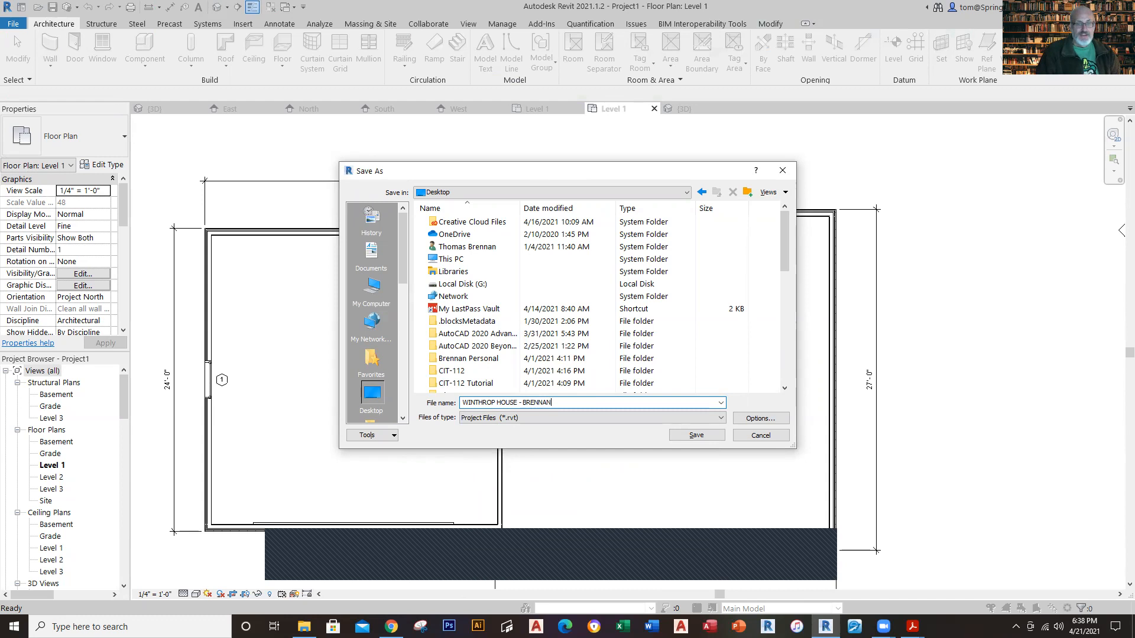
key(Return)
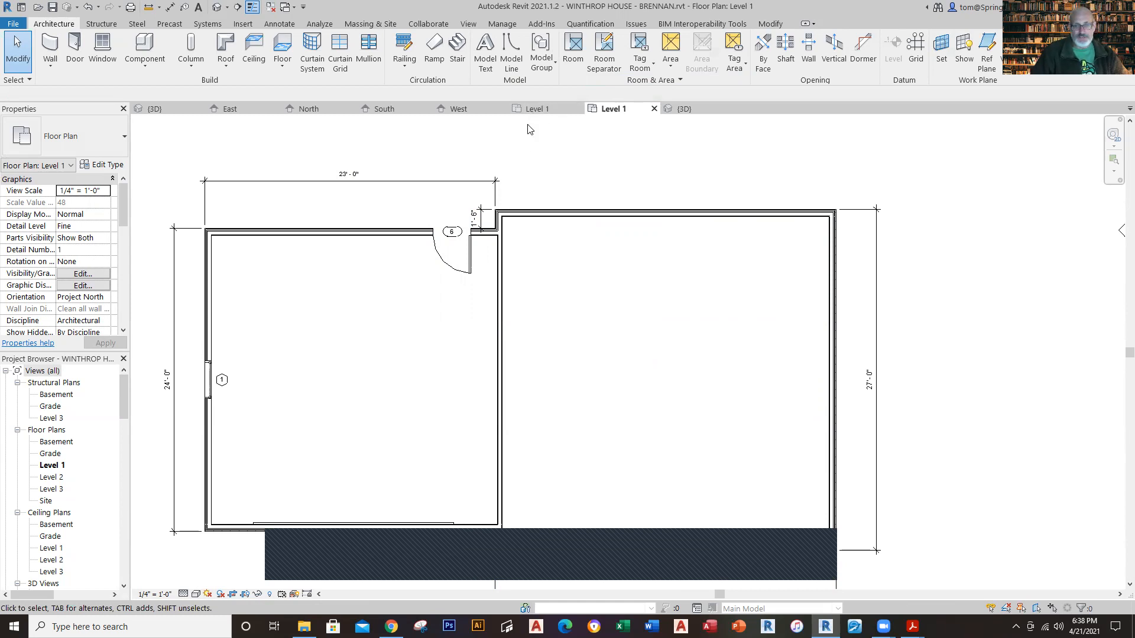
Step: Check the kitchen window's type, heights and offsets in the Winthrop House Level 1 plan, and return to the new project
click(535, 109)
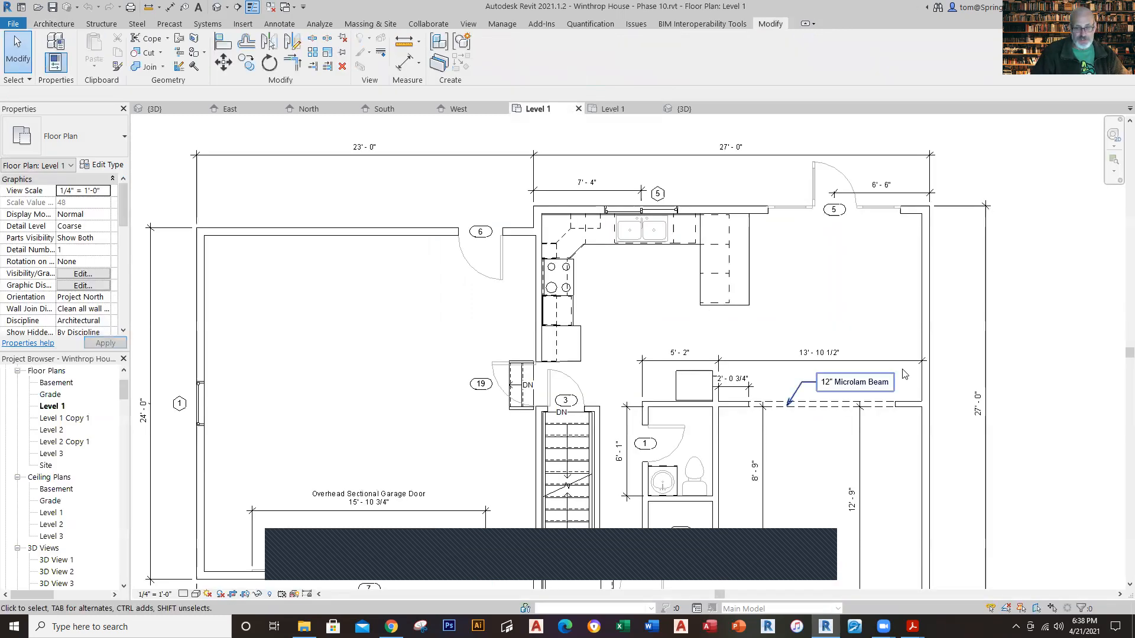
middle_drag(845, 273, 782, 299)
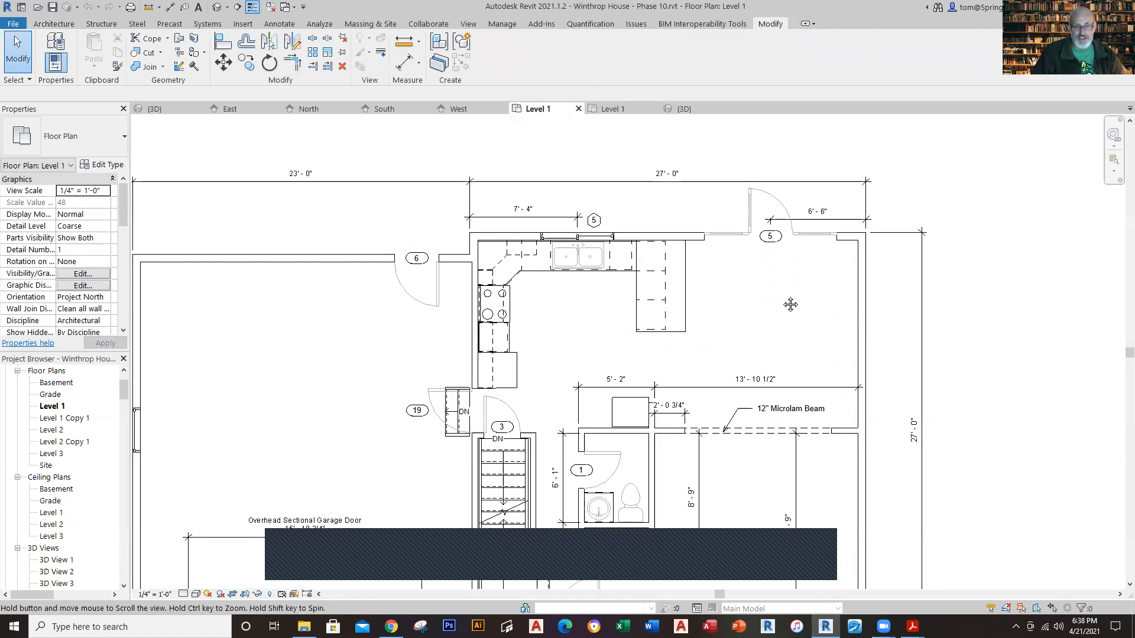
click(584, 235)
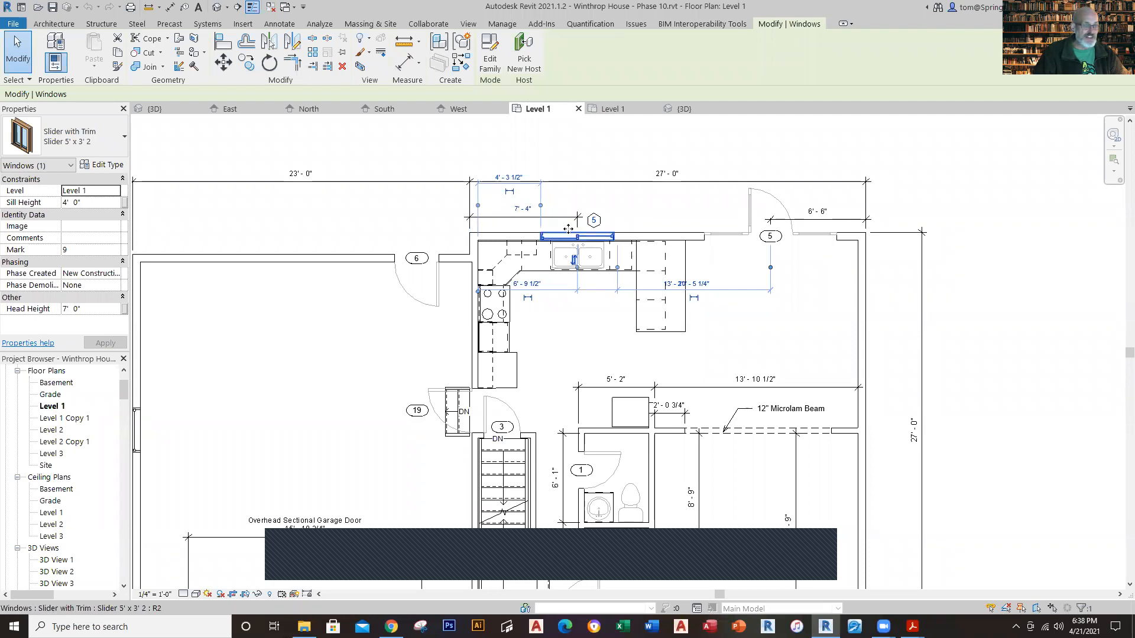
click(613, 116)
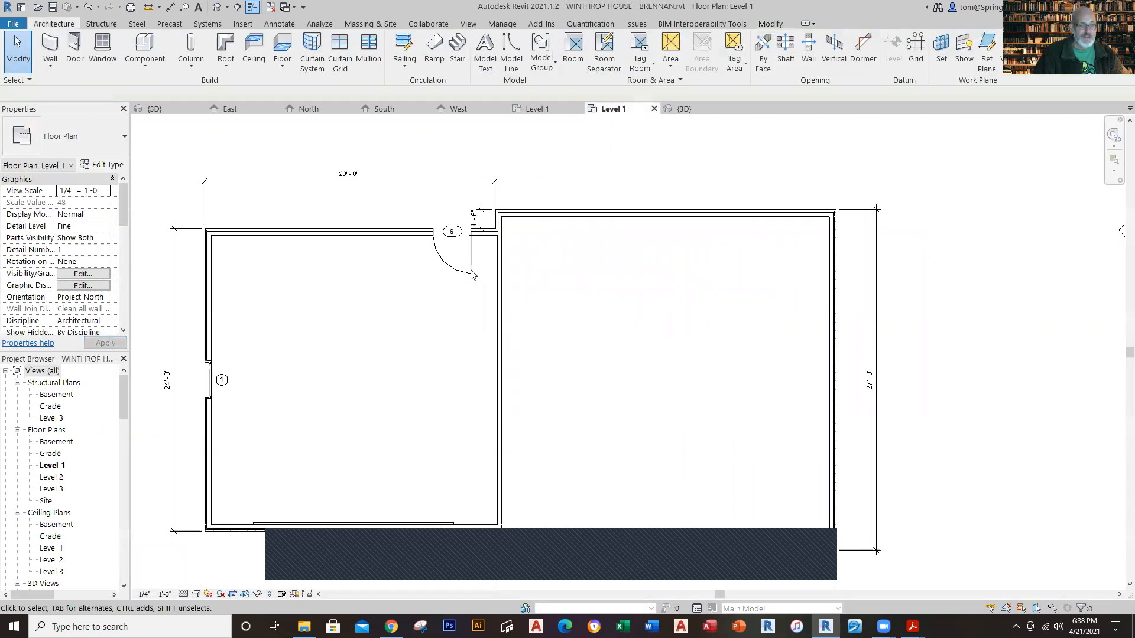
Step: Place a tagged Slider with Trim window, type Slider 5' x 3' 2, in the house's rear wall about 4'-6" from the garage-side wall
click(102, 49)
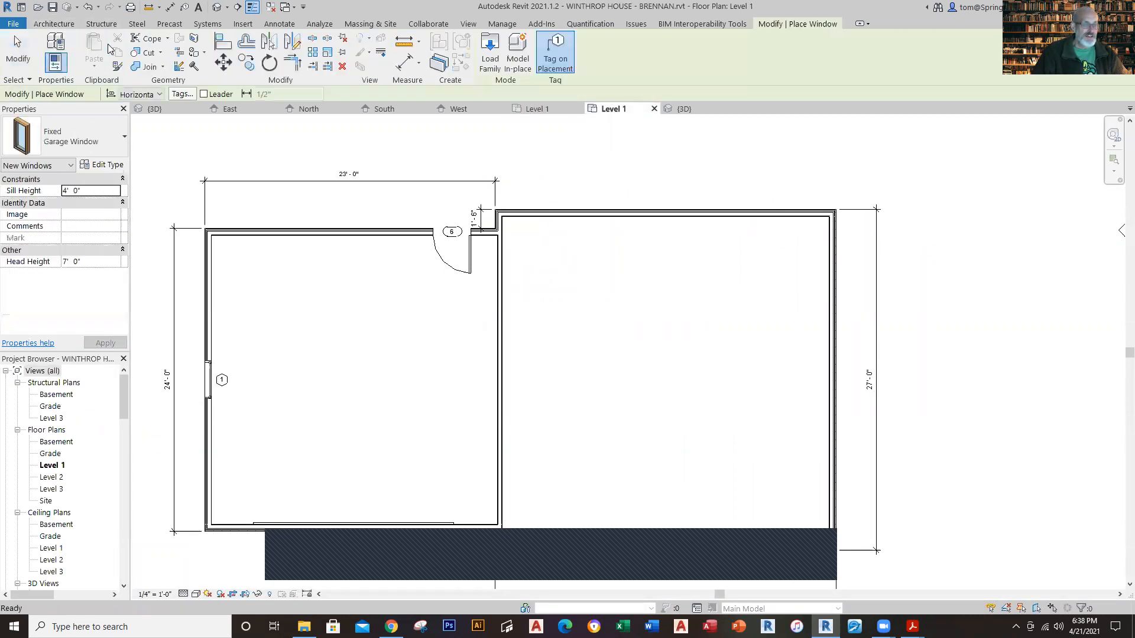
click(123, 140)
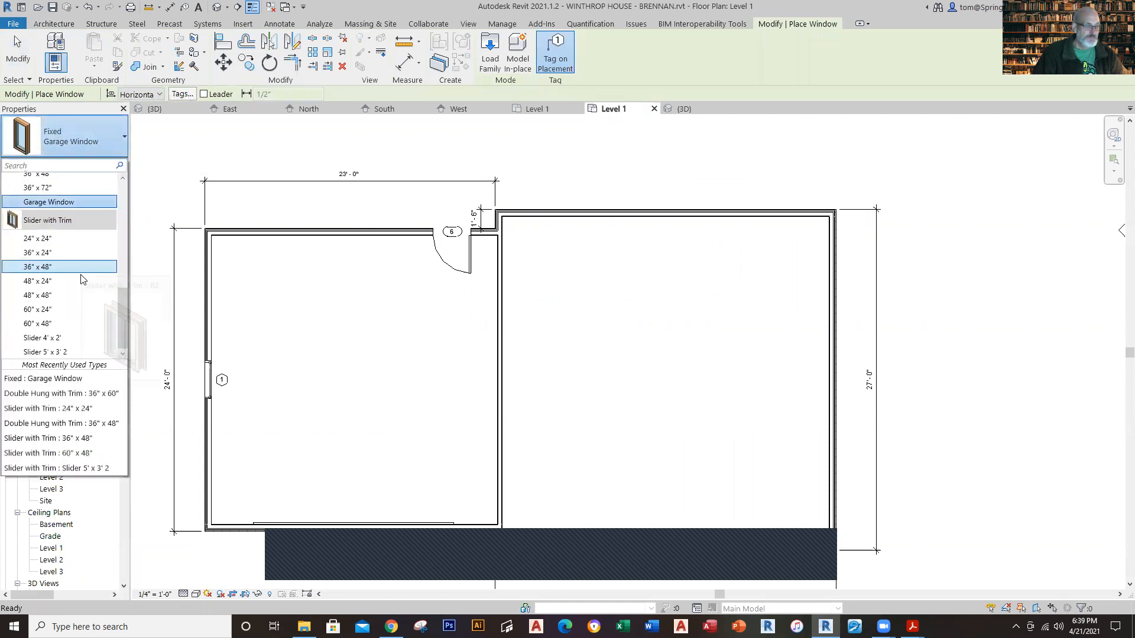
click(73, 352)
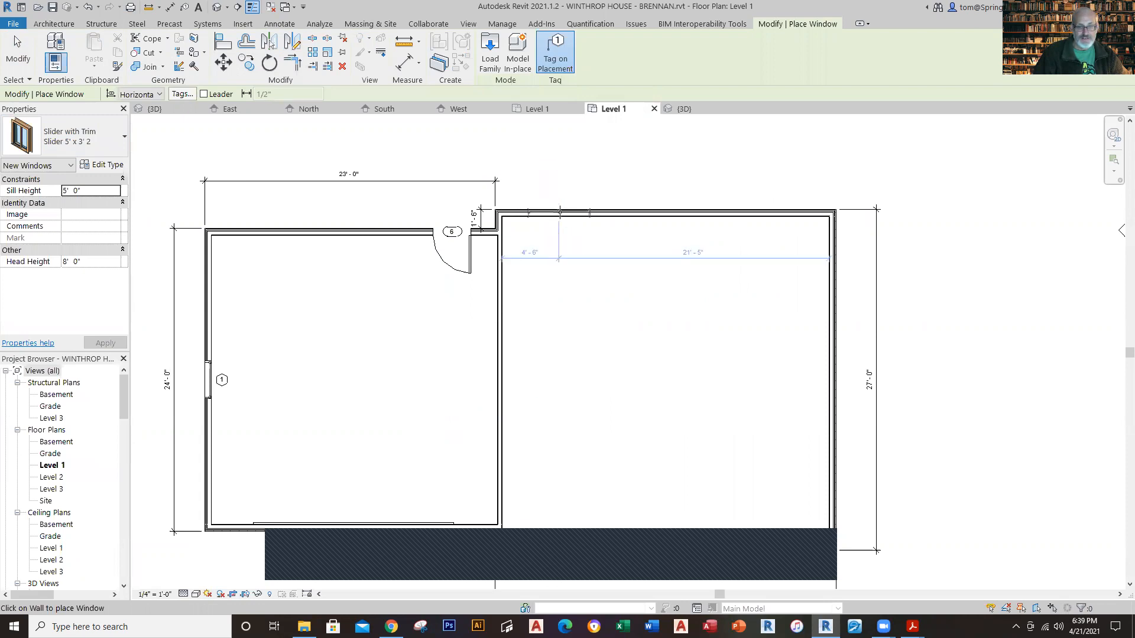
click(561, 223)
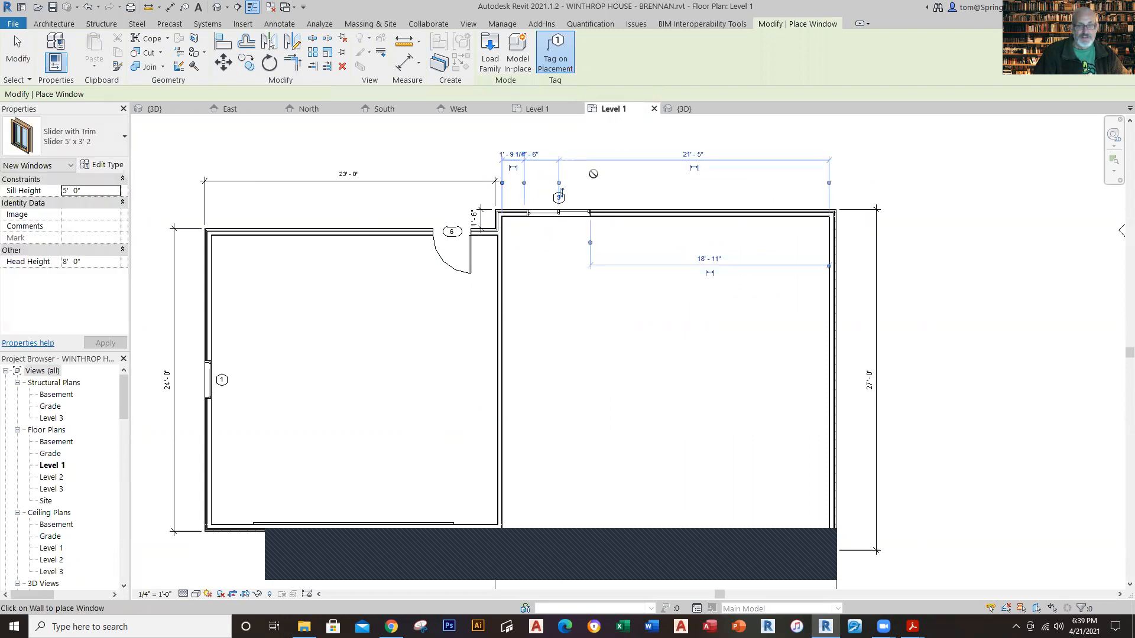
key(Escape)
key(Escape)
Step: Position the new slider window's centre 7'-4" from the outer face of the house's garage-side wall
scroll(560, 195, up, 3)
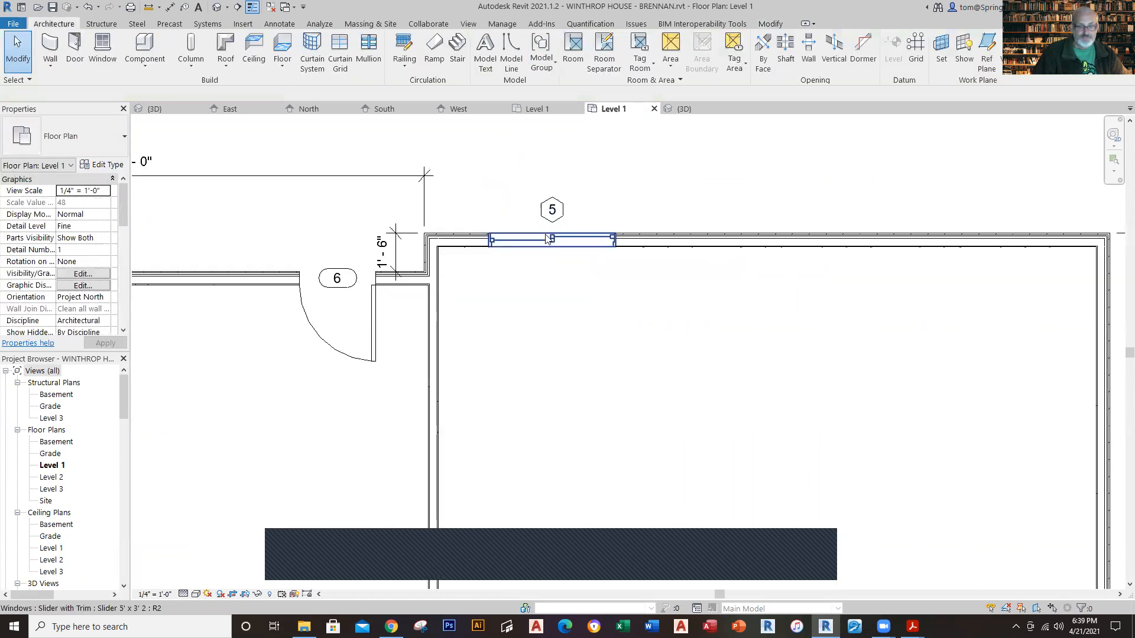
click(552, 241)
scroll(656, 227, up, 1)
scroll(656, 227, up, 1)
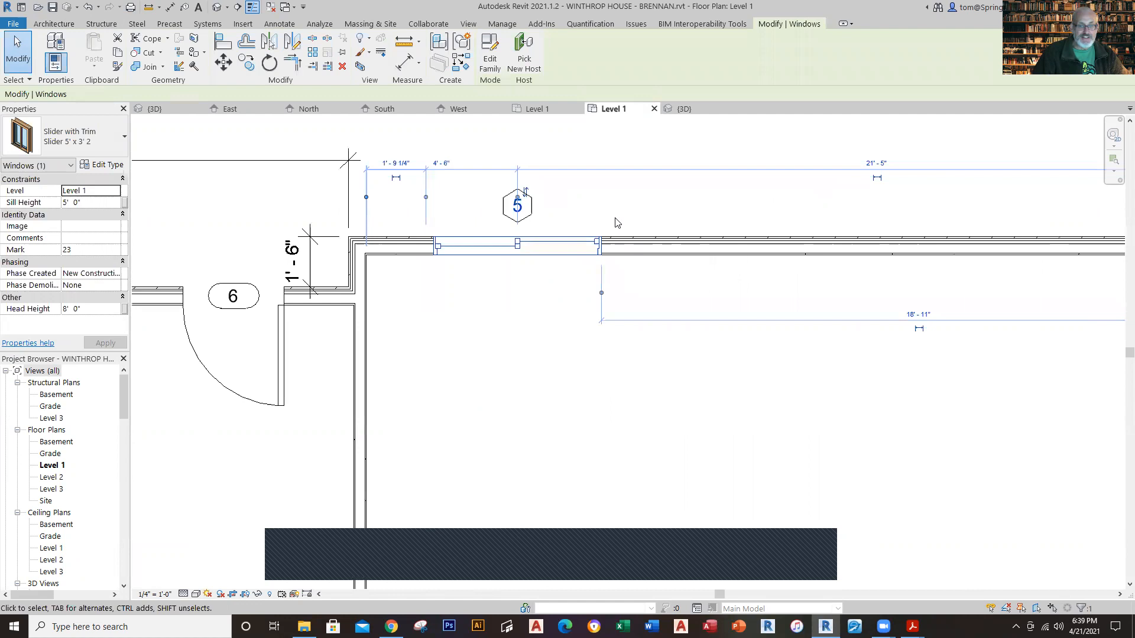
click(426, 198)
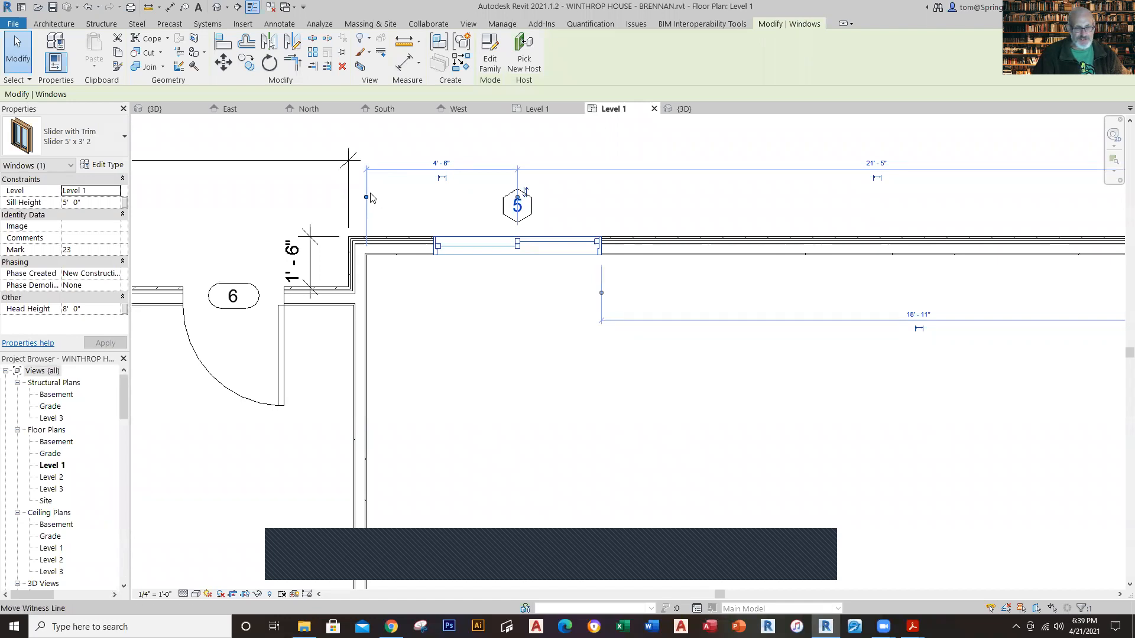
drag(366, 197, 349, 197)
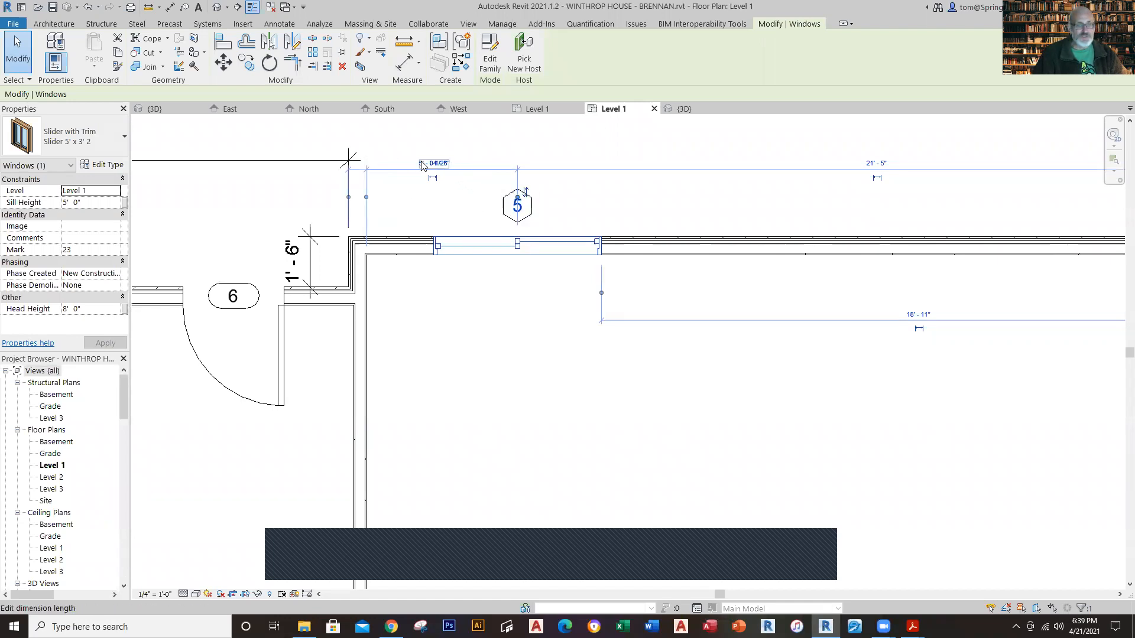
click(365, 199)
click(435, 170)
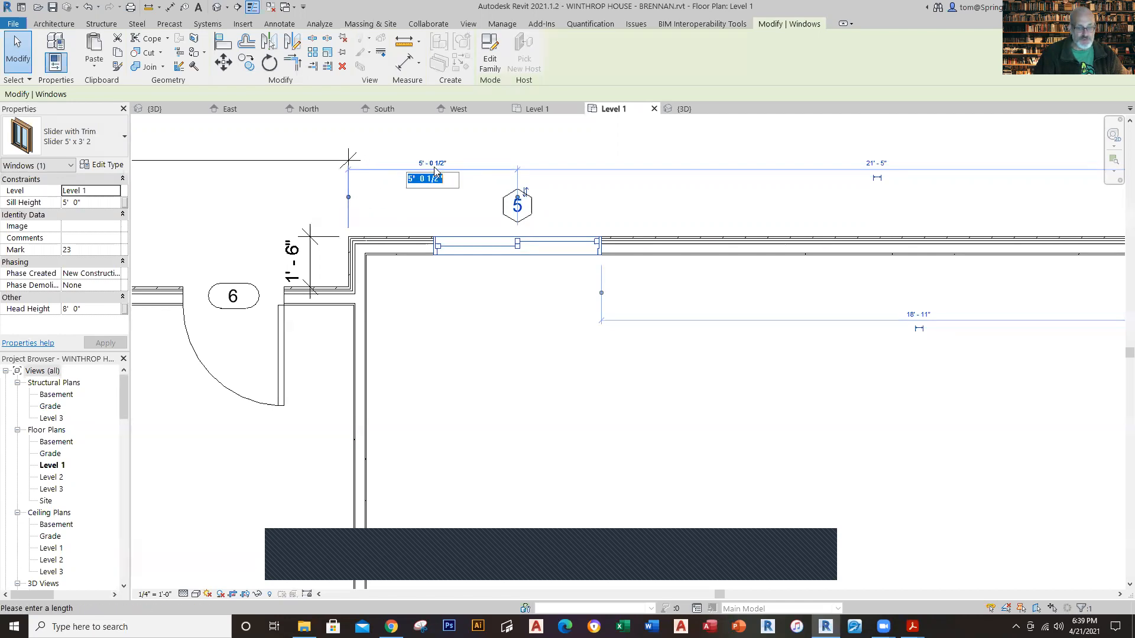
text(7')
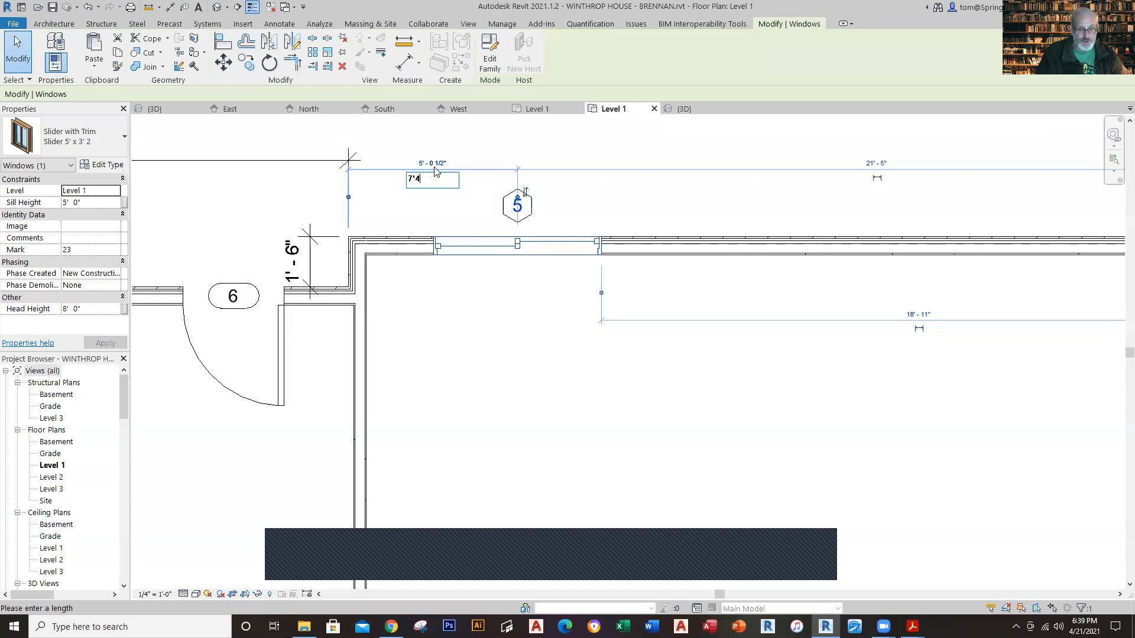
text(4)
key(Return)
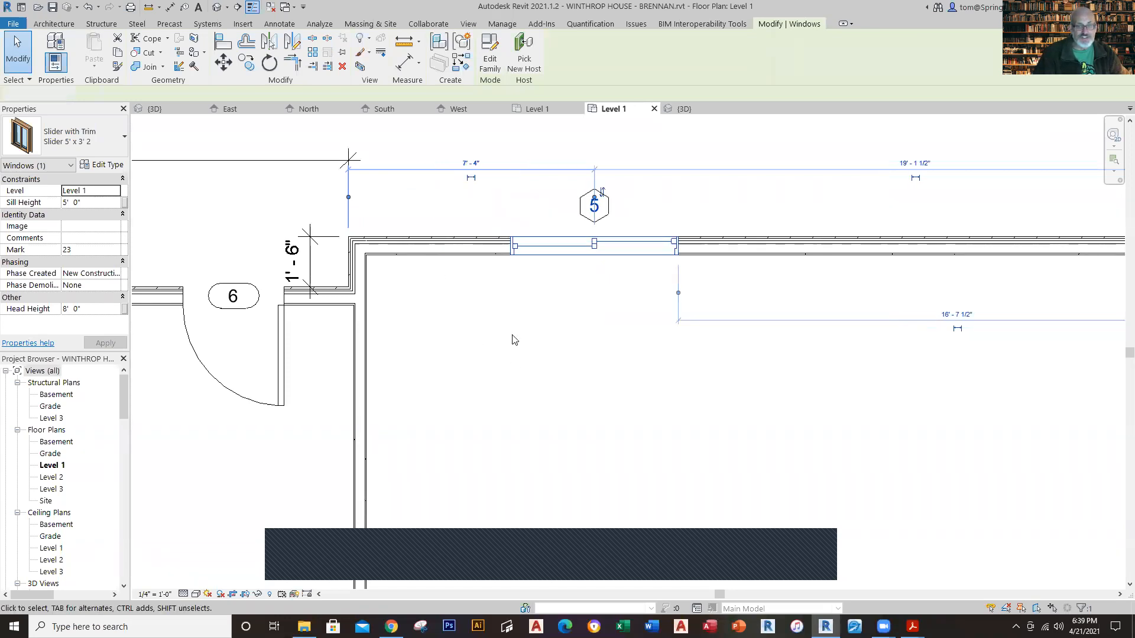
click(511, 339)
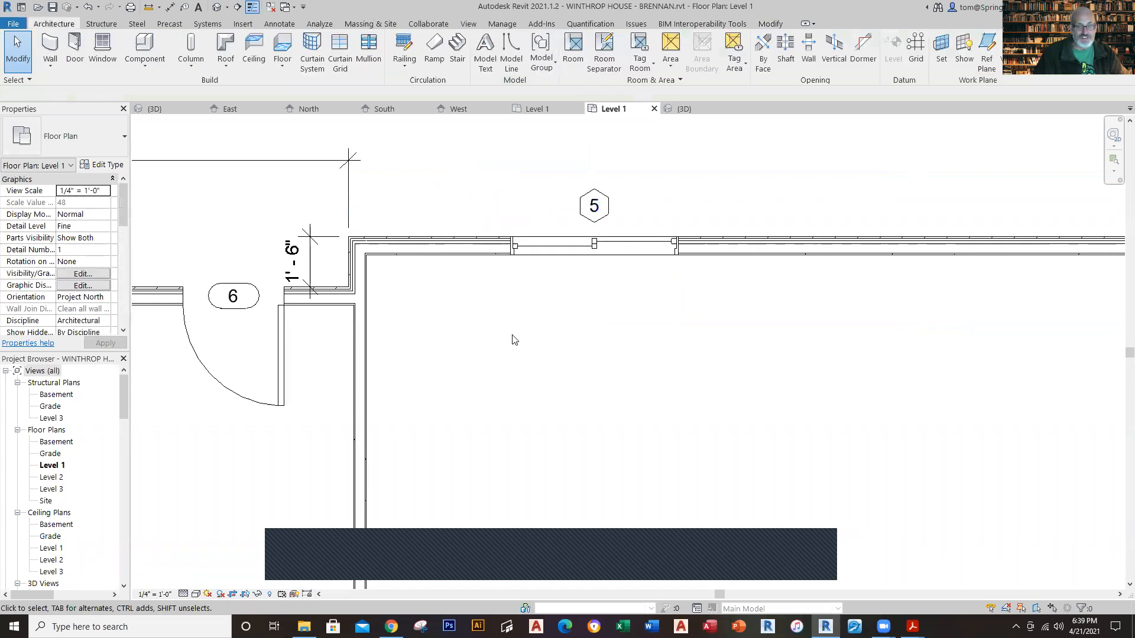
Step: Check the kitchen window's position and the rear glass door's type and size in the Winthrop House Level 1 plan, and return to the new project
click(532, 110)
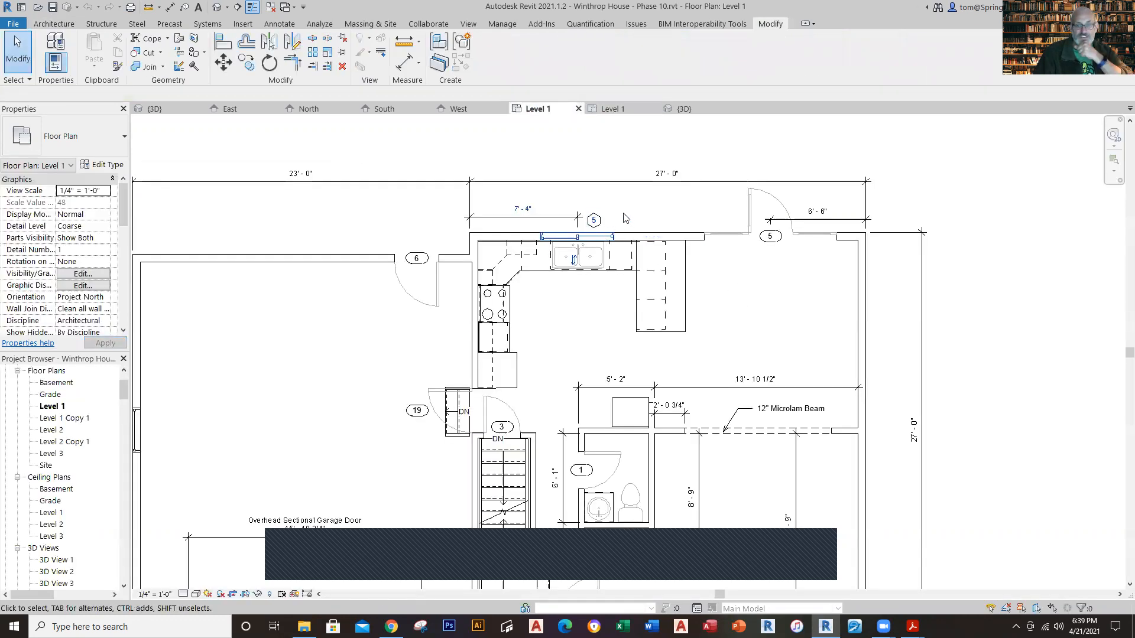
click(609, 110)
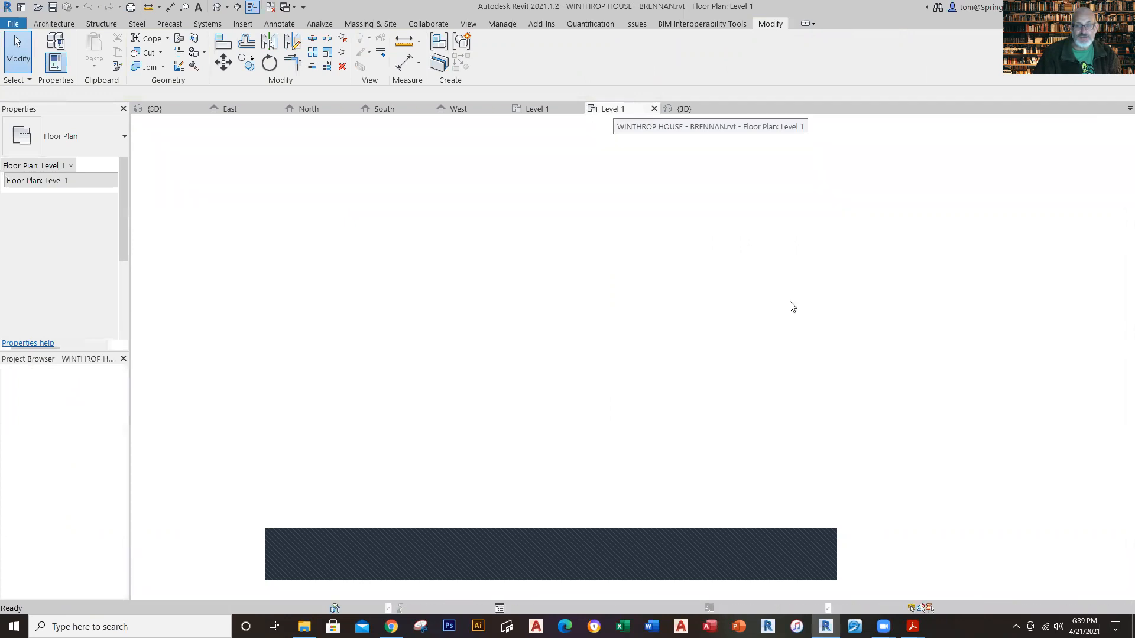
scroll(760, 341, down, 4)
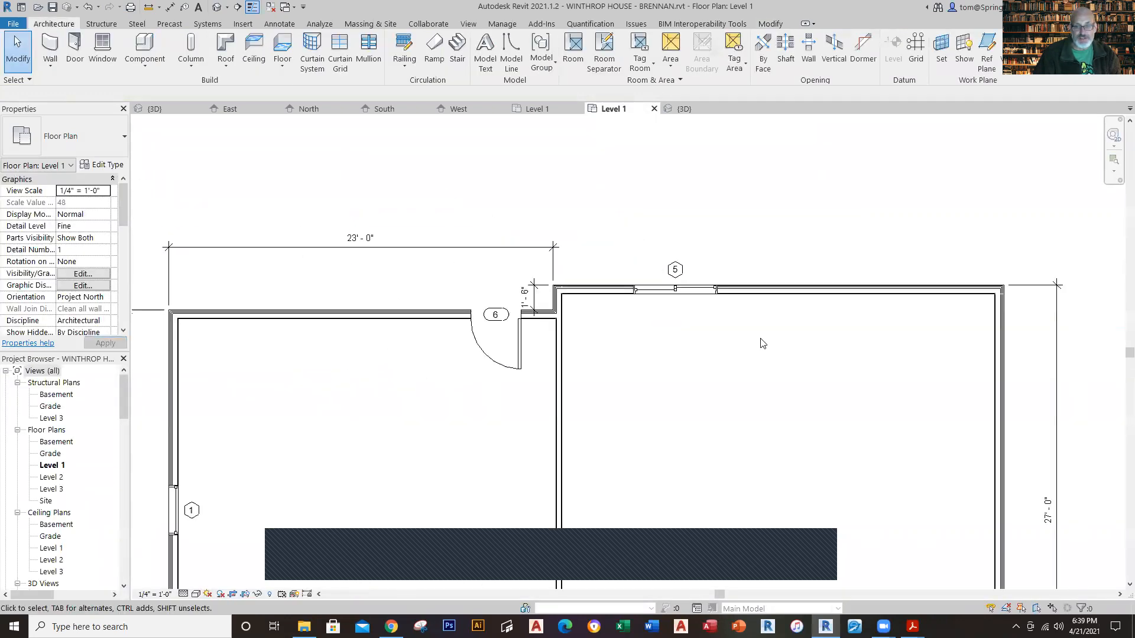
middle_drag(770, 346, 639, 343)
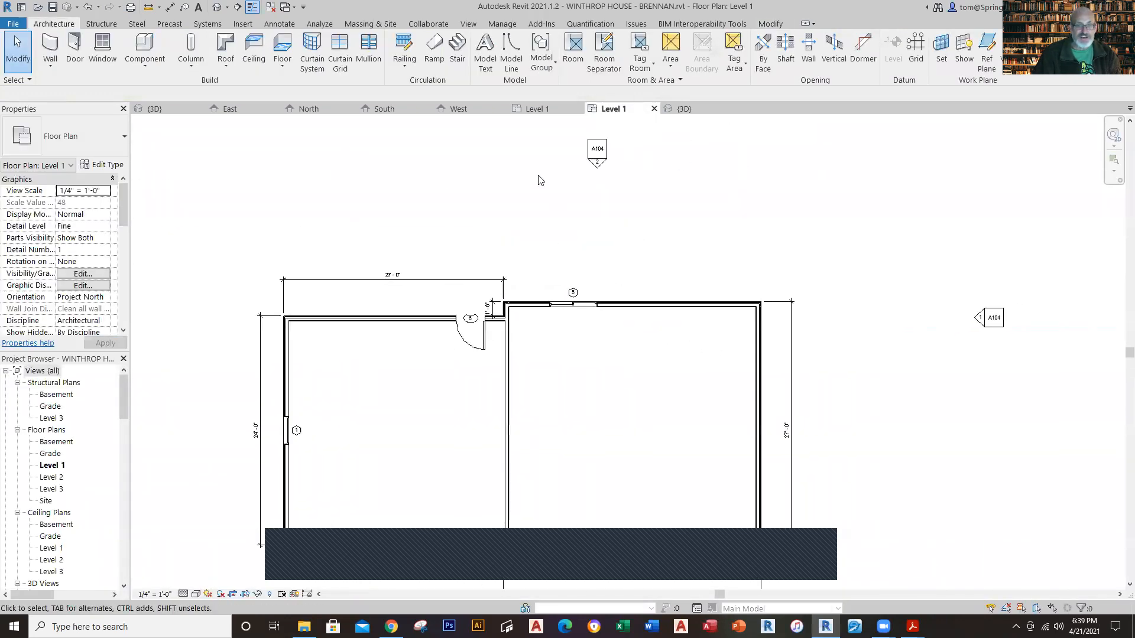
click(530, 109)
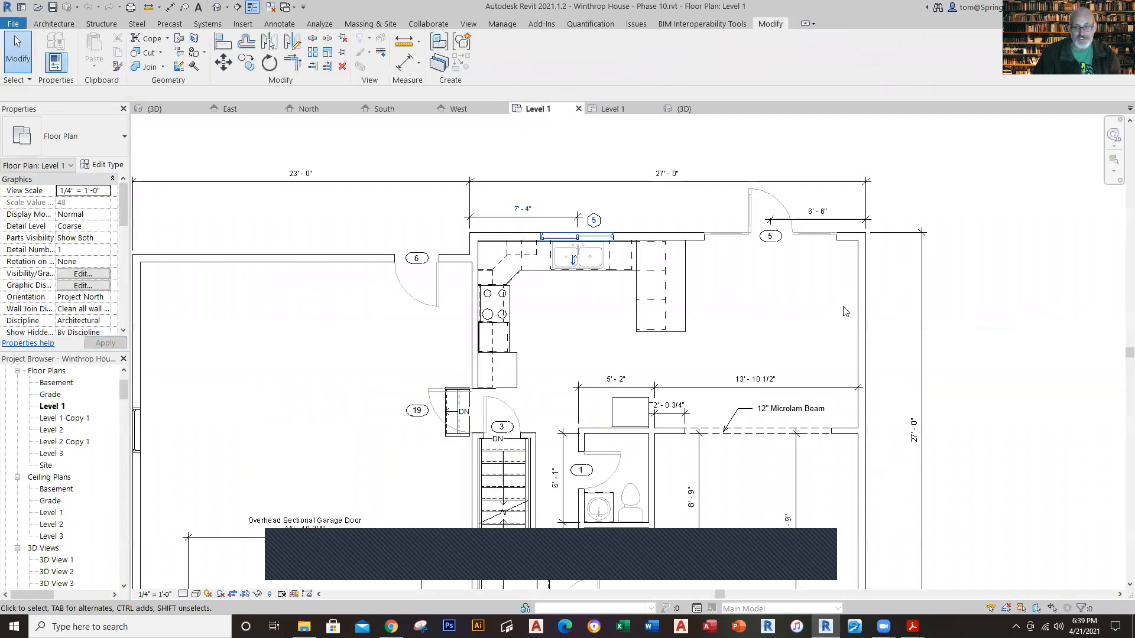
click(795, 244)
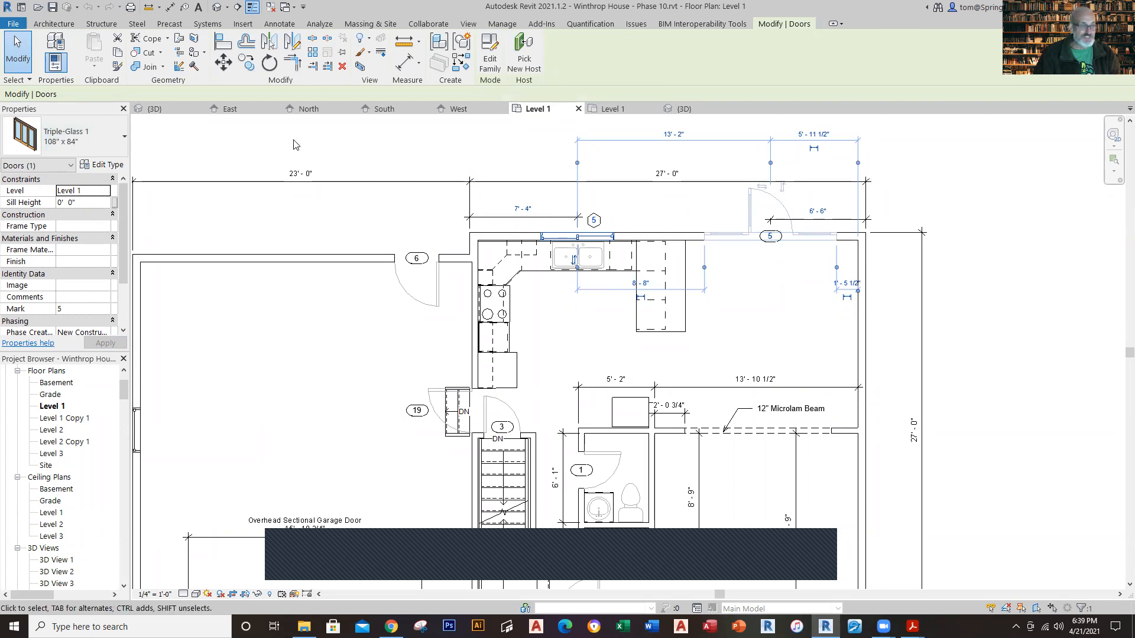
click(613, 110)
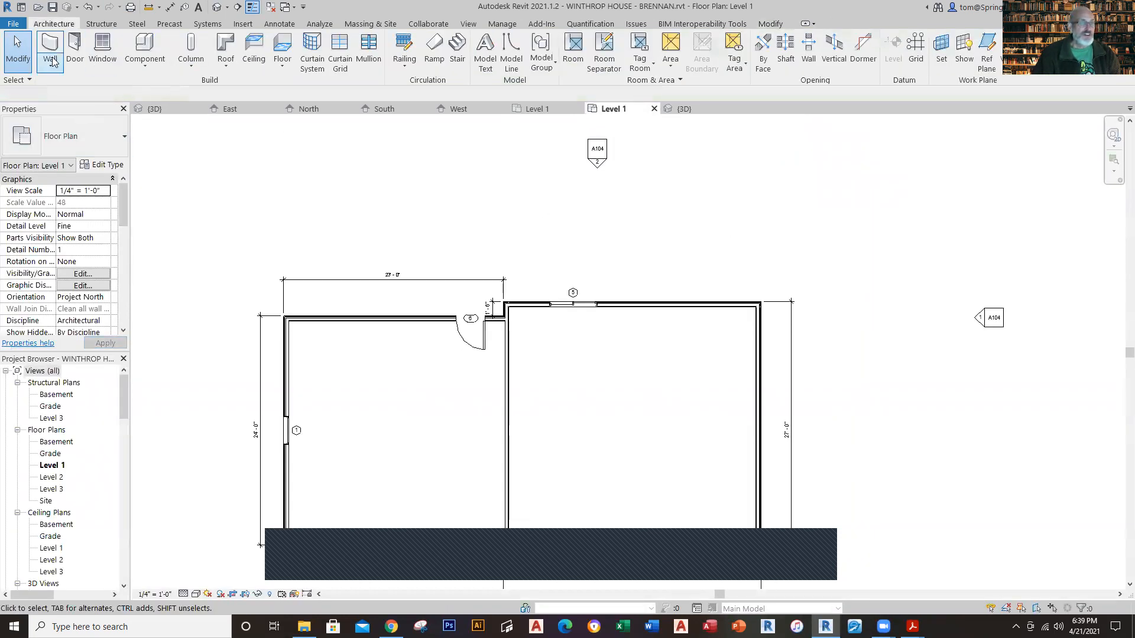
Step: Place a tagged Triple-Glass 1 door, type 108" x 84", in the house's rear wall about 5'-6" from the far side wall's inner face
click(84, 61)
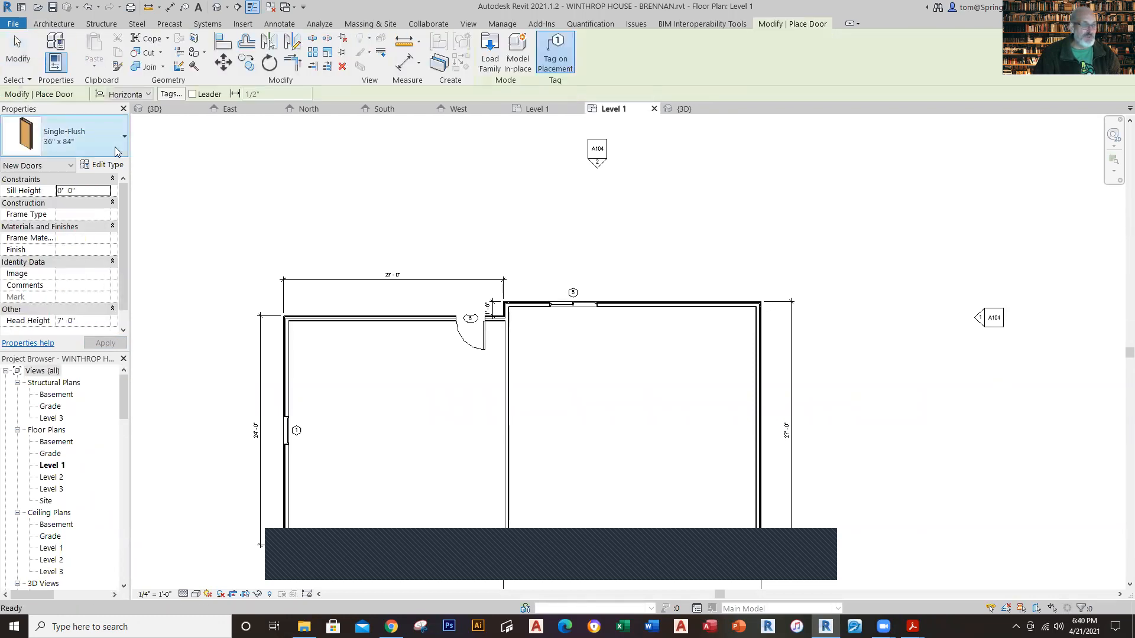
click(116, 152)
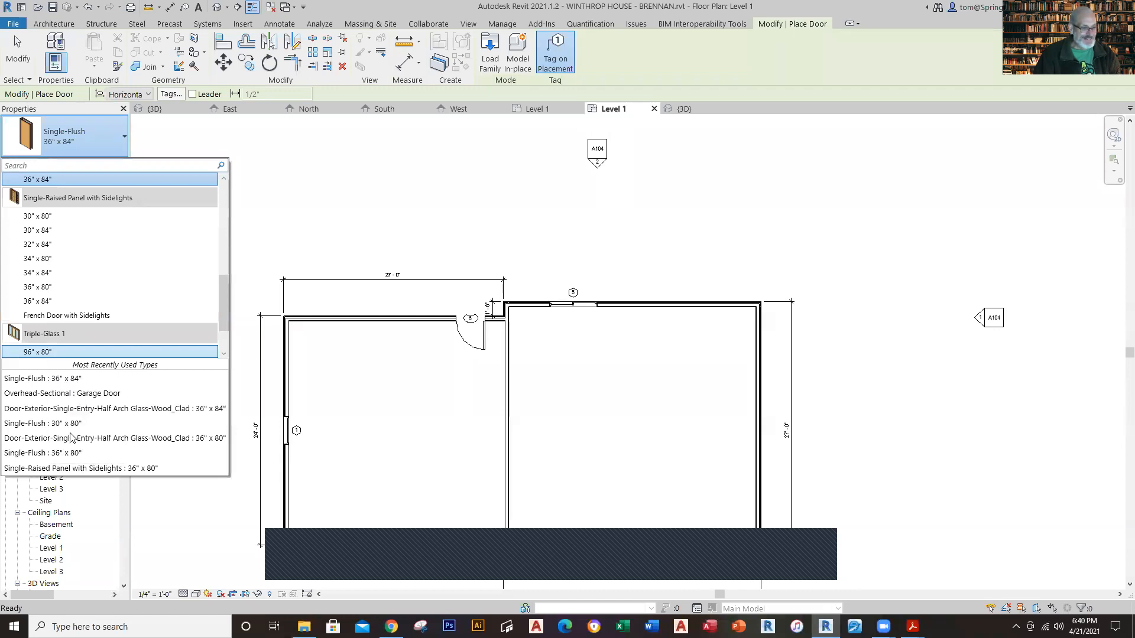
scroll(124, 335, down, 2)
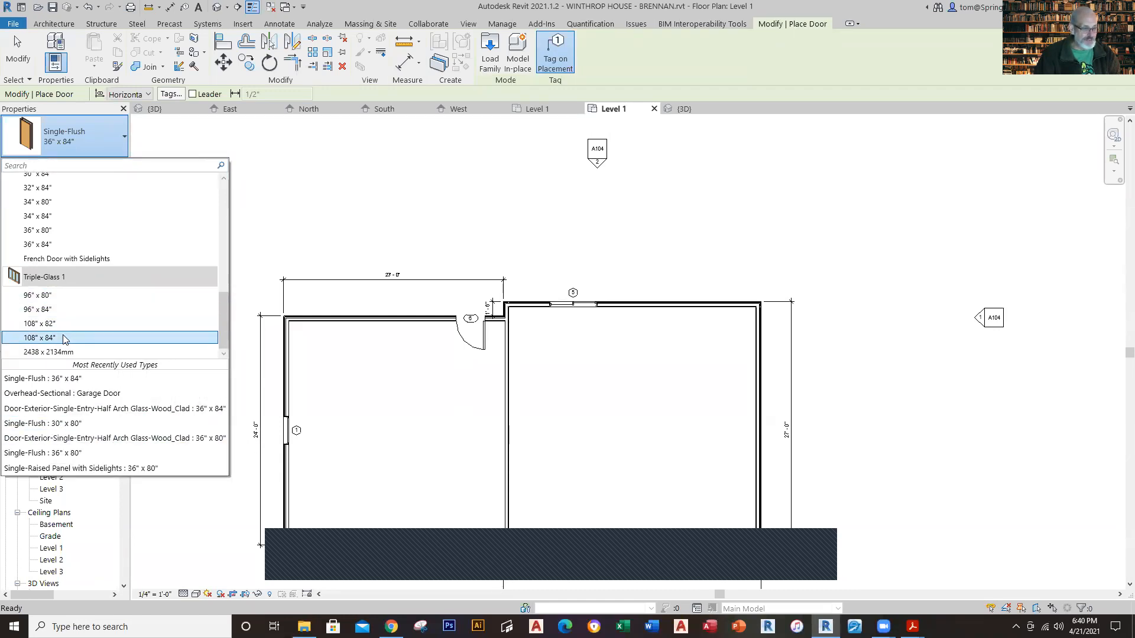
click(68, 337)
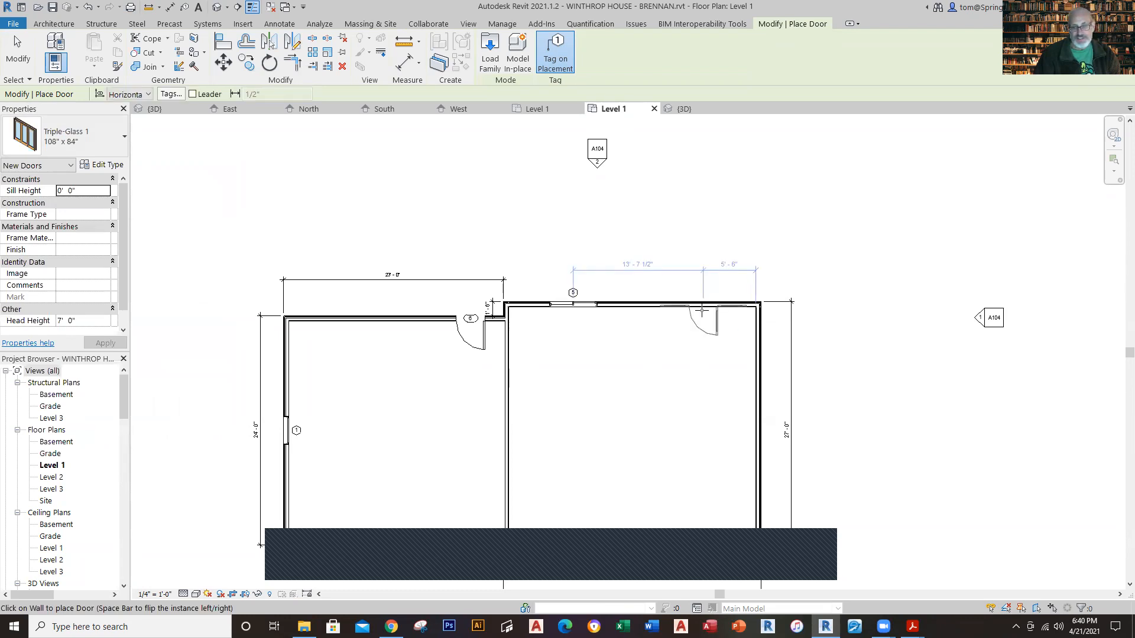
Step: Check the rear glass door's offset from the house corner in the Winthrop House Level 1 plan, and return to the new project
click(544, 111)
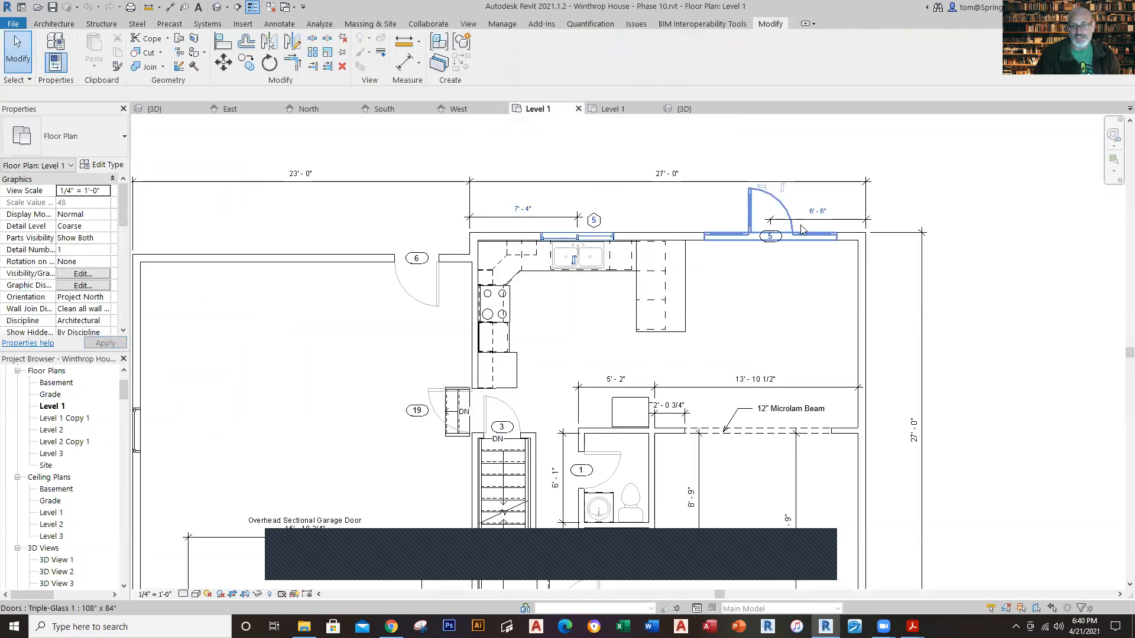
scroll(835, 221, up, 3)
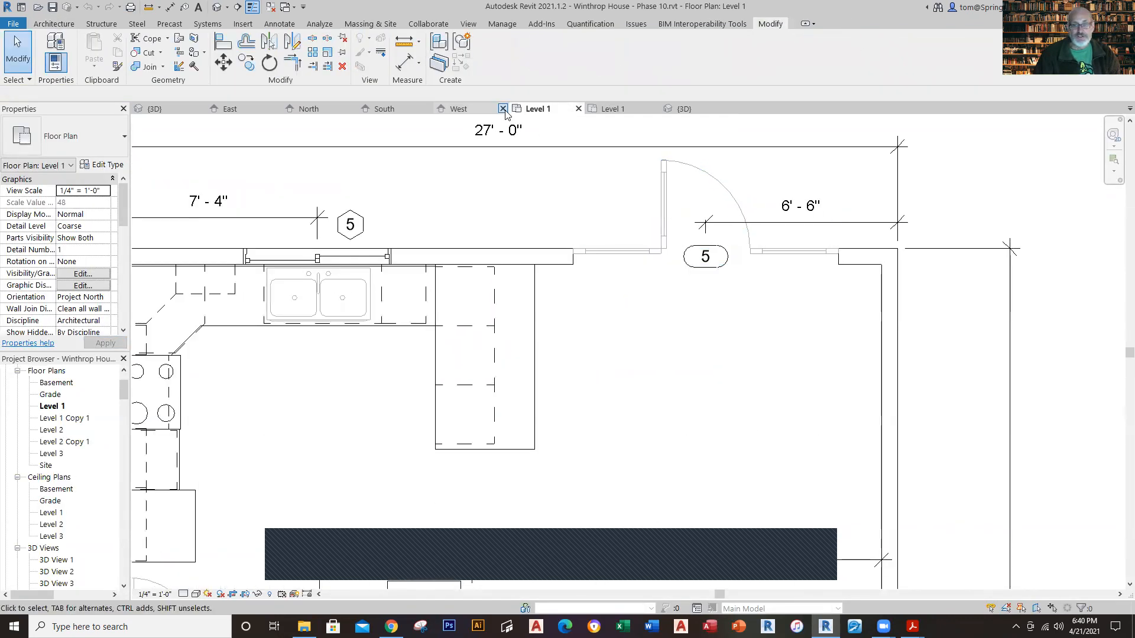
click(609, 106)
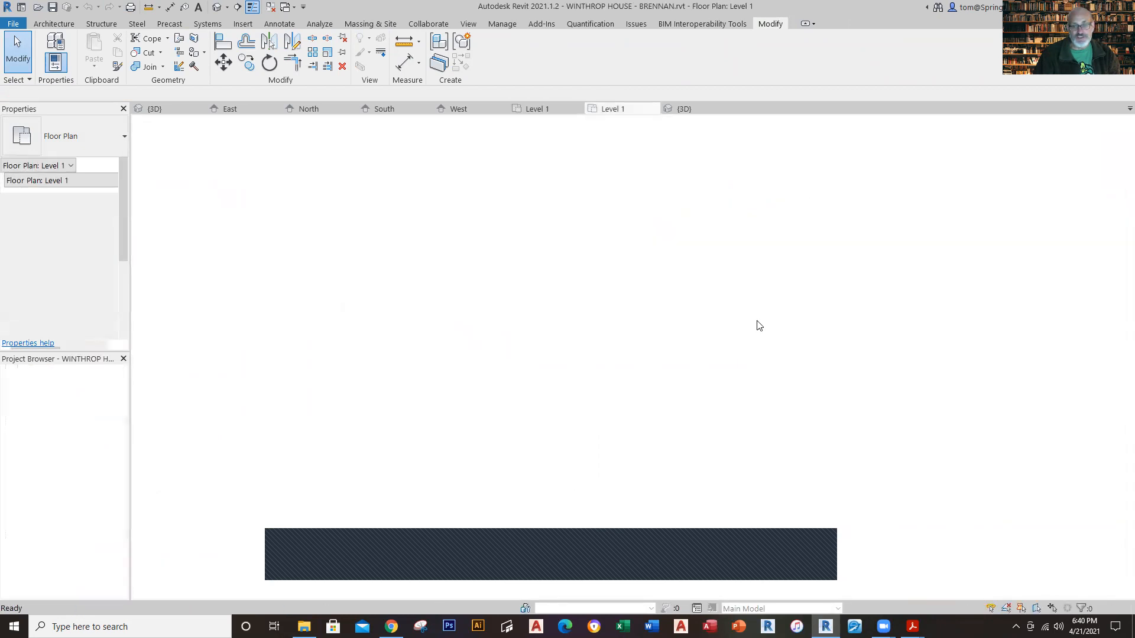
Step: Position the triple-glass door's centre 6'-6" from the outer face of the house's far side wall
scroll(644, 338, up, 3)
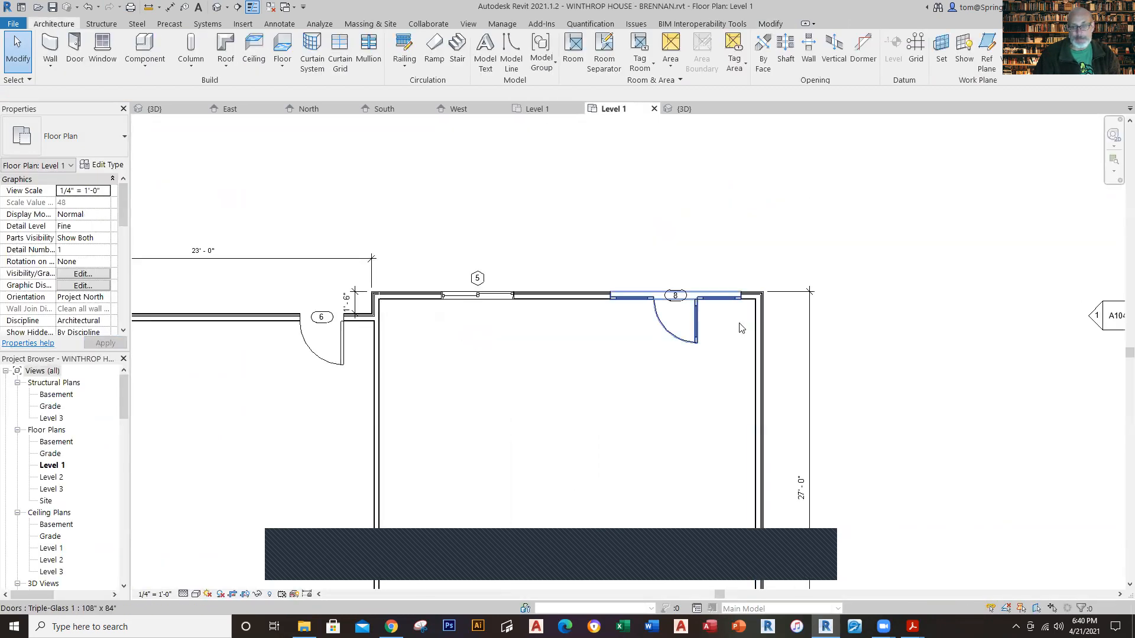
click(669, 325)
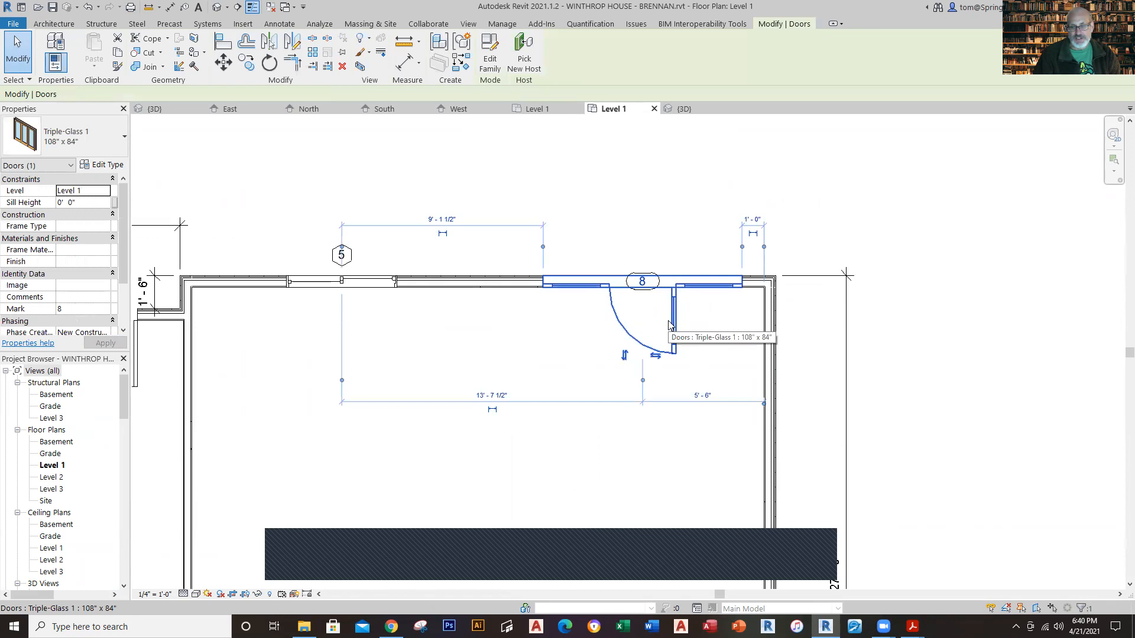
click(764, 404)
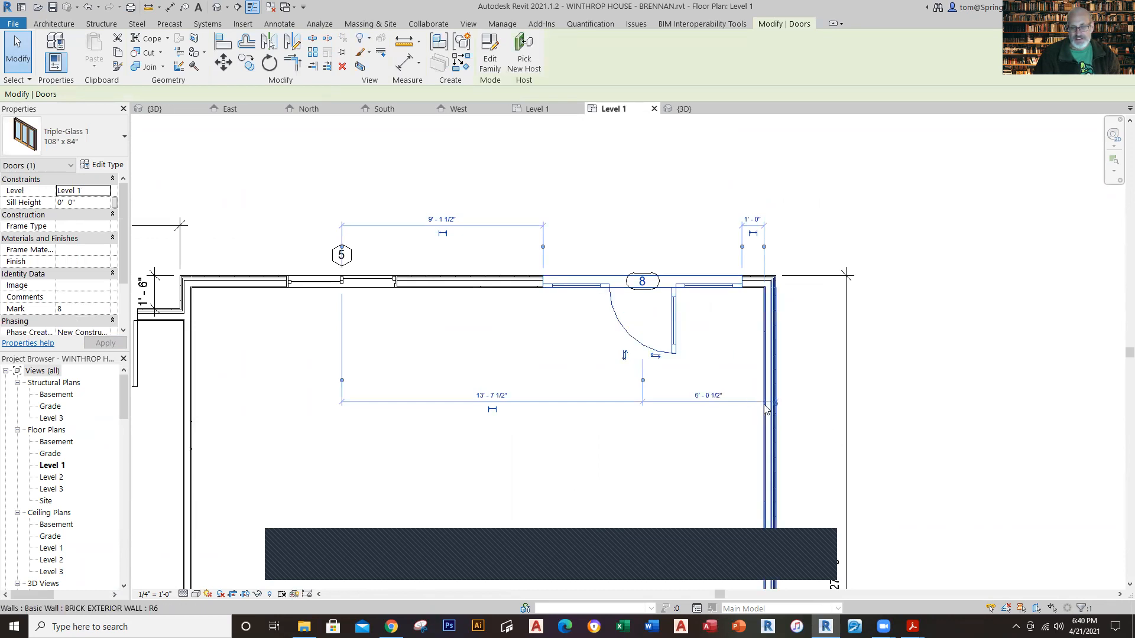
click(709, 395)
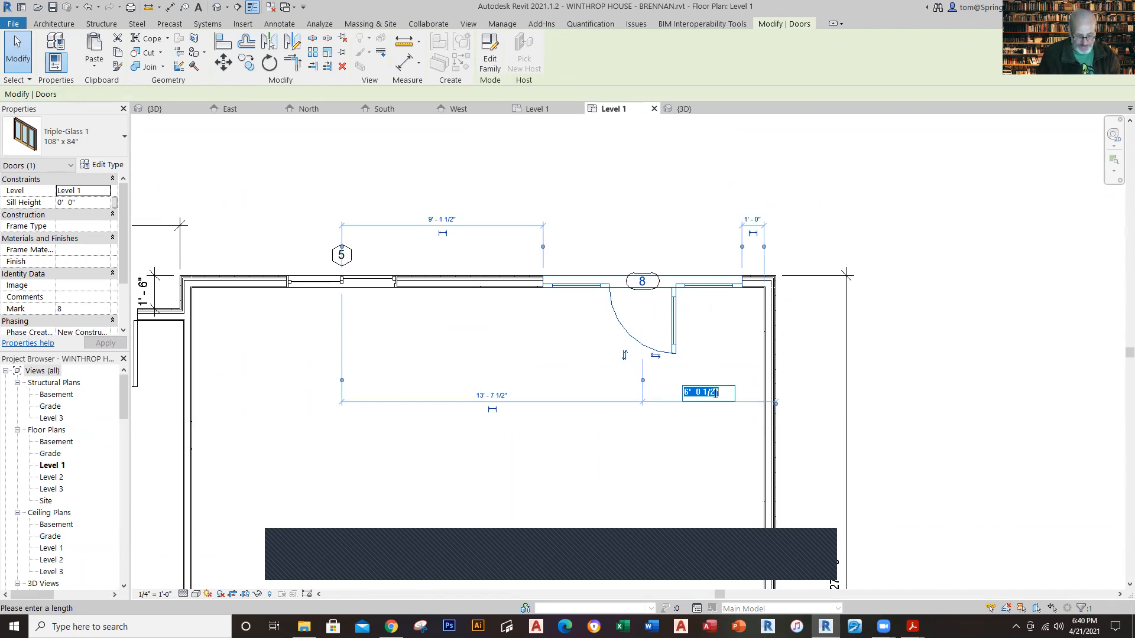
key(Return)
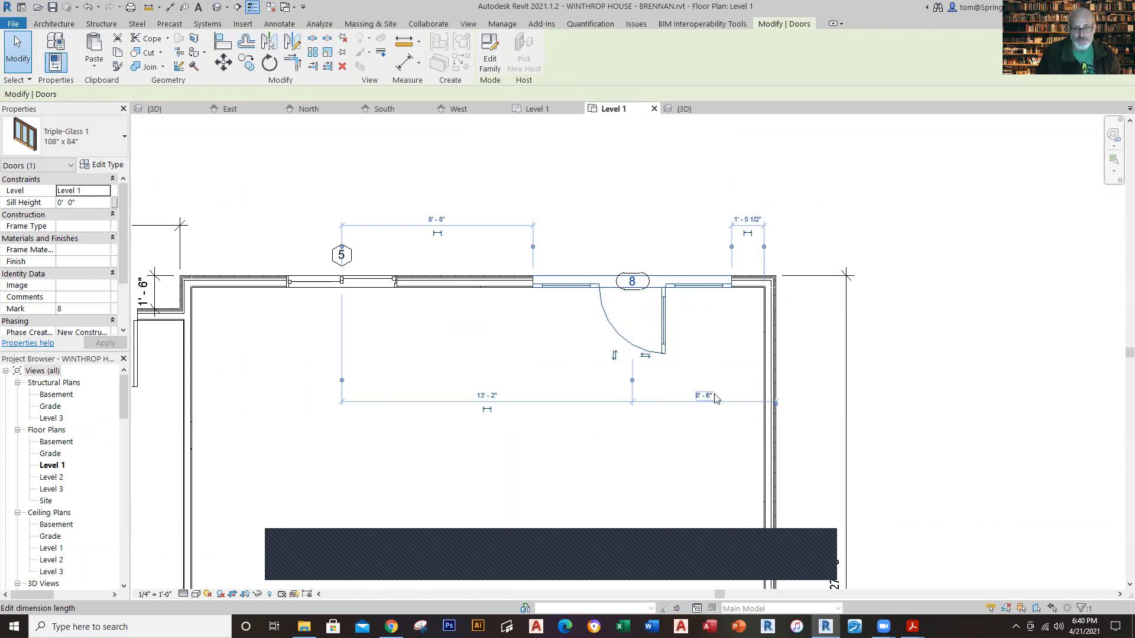
key(Escape)
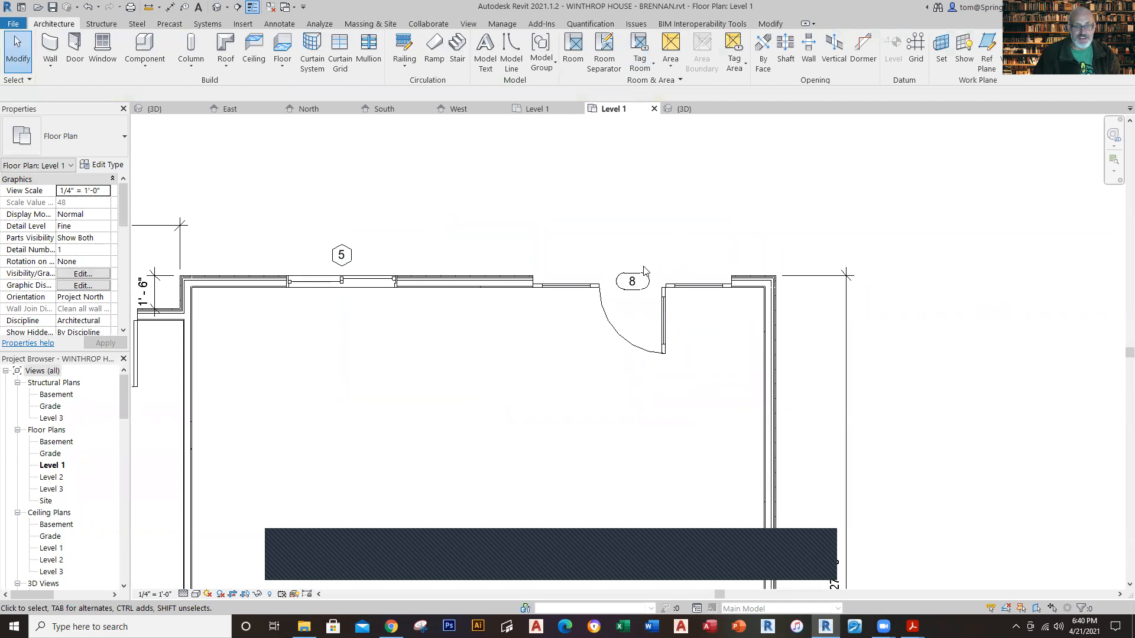
Step: Check the rear glass door's tag in the Winthrop House Level 1 plan and set the matching door tag to 5 in the new project
click(541, 111)
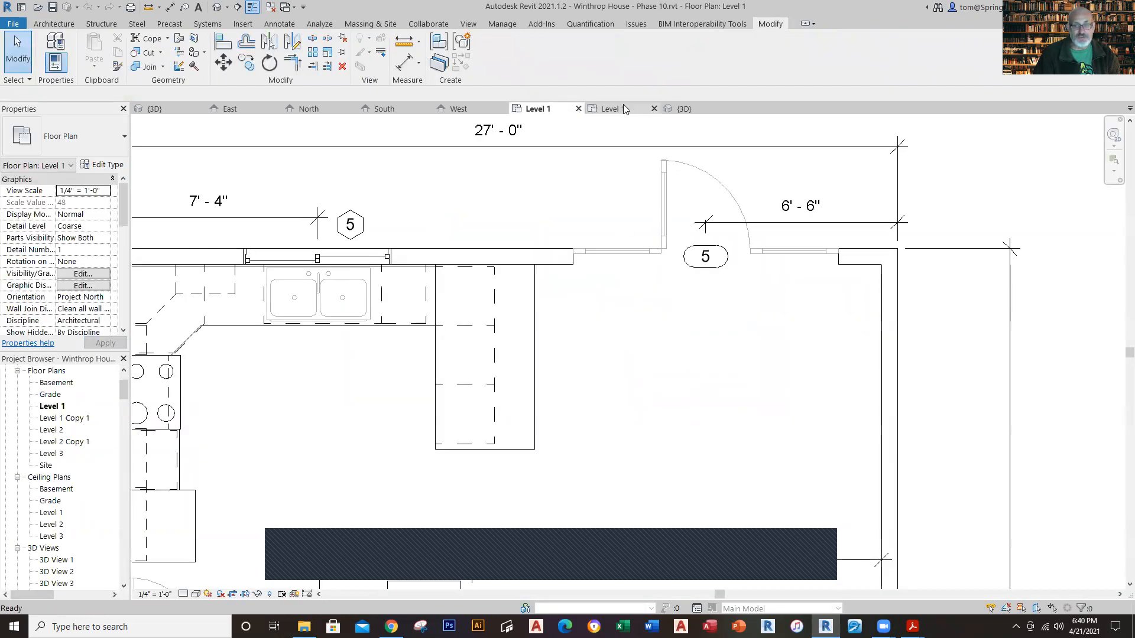
click(599, 110)
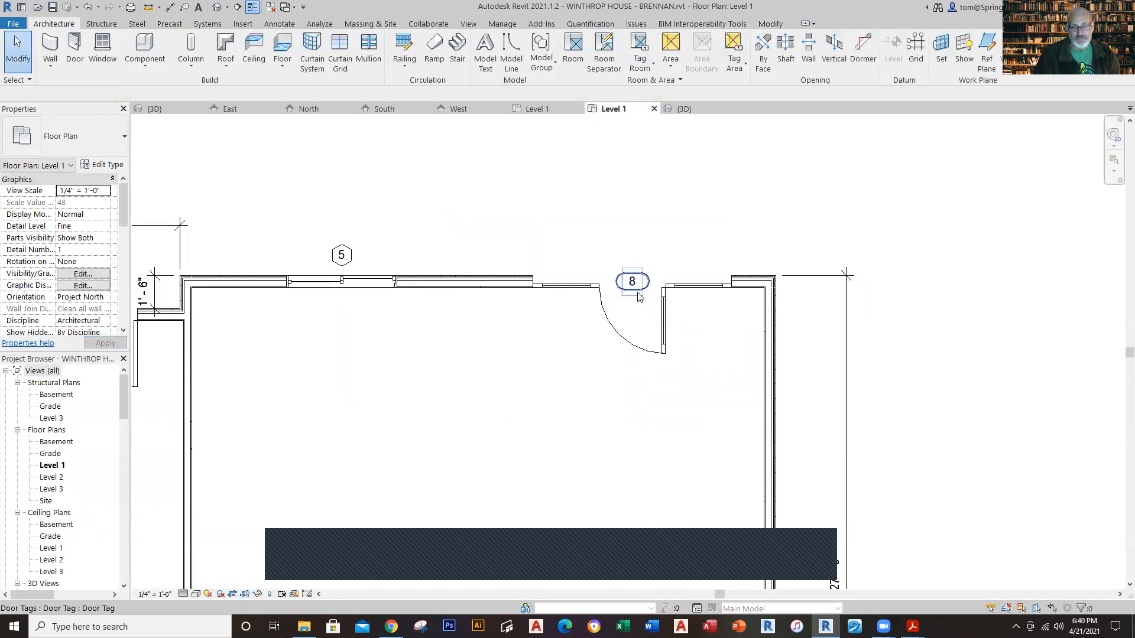
click(639, 297)
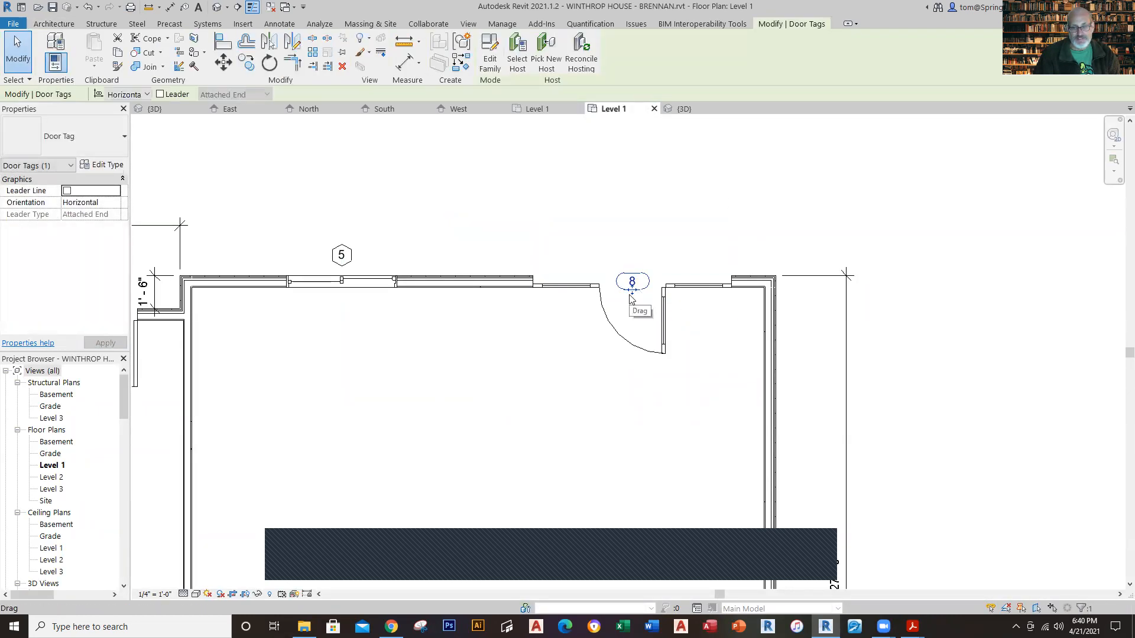
click(632, 282)
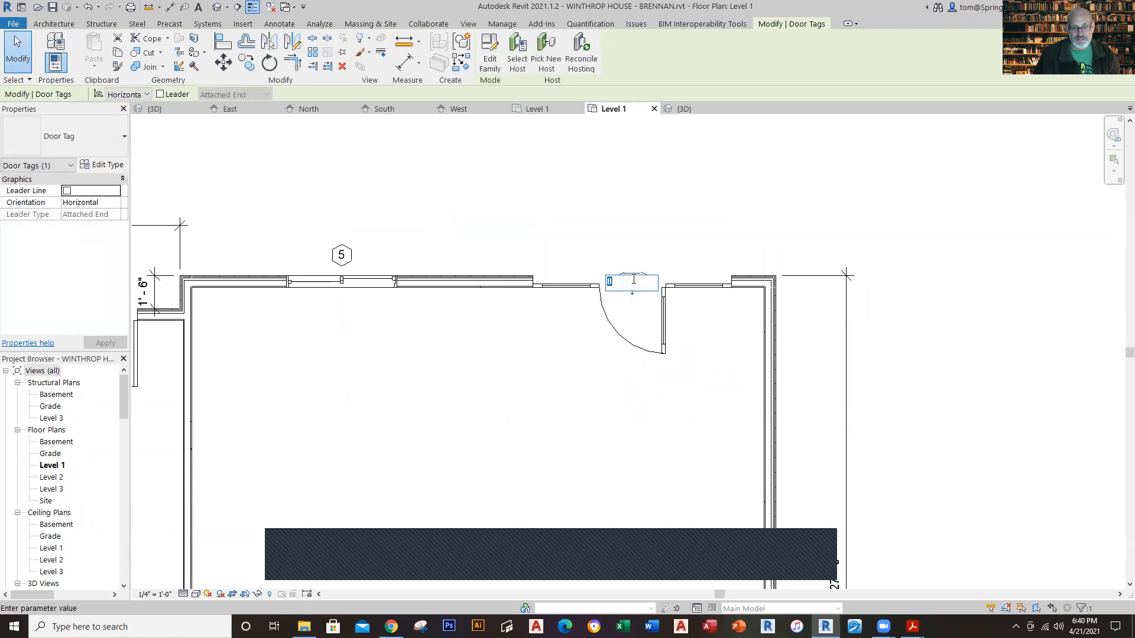
text(5)
key(Return)
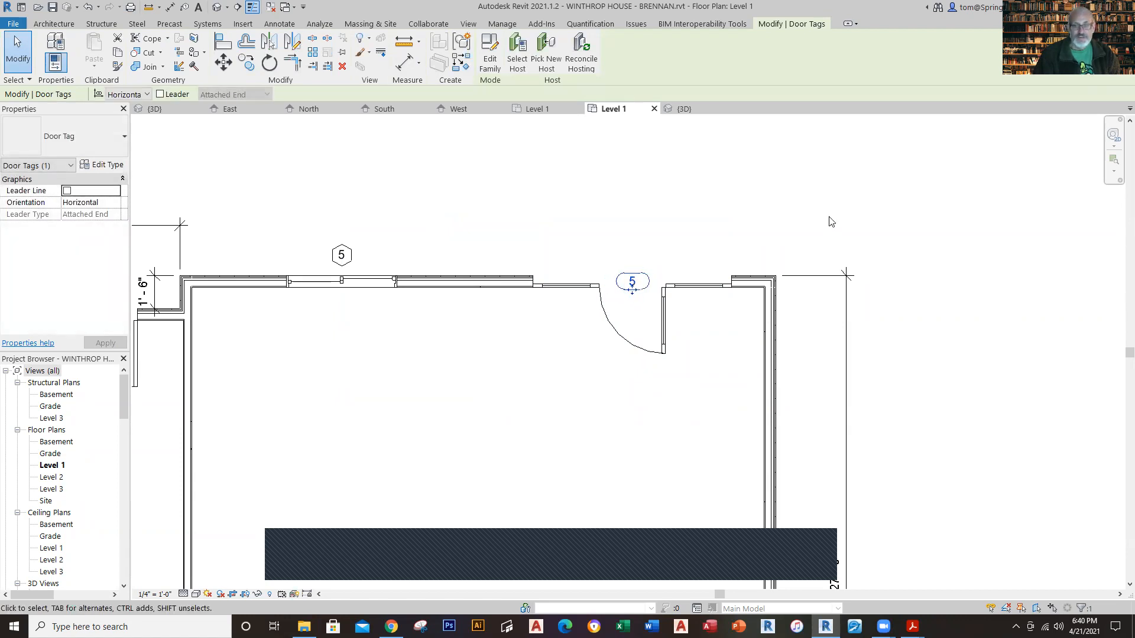
click(657, 183)
Step: Compare the finished rear wall openings with the Winthrop House Level 1 plan, and return to the new project
click(548, 112)
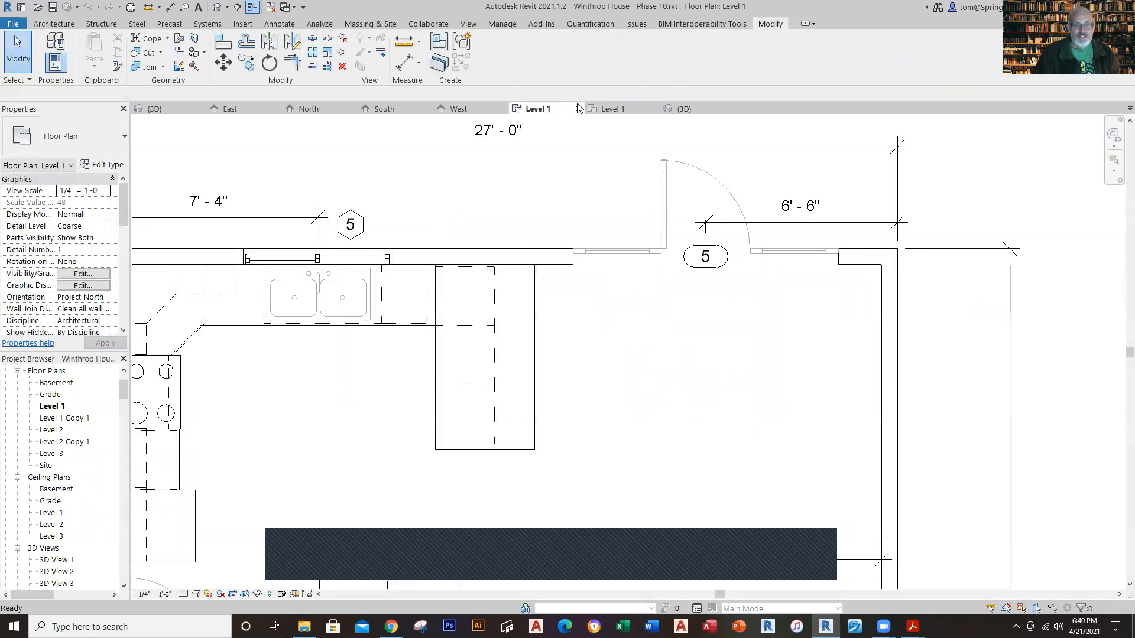
click(610, 111)
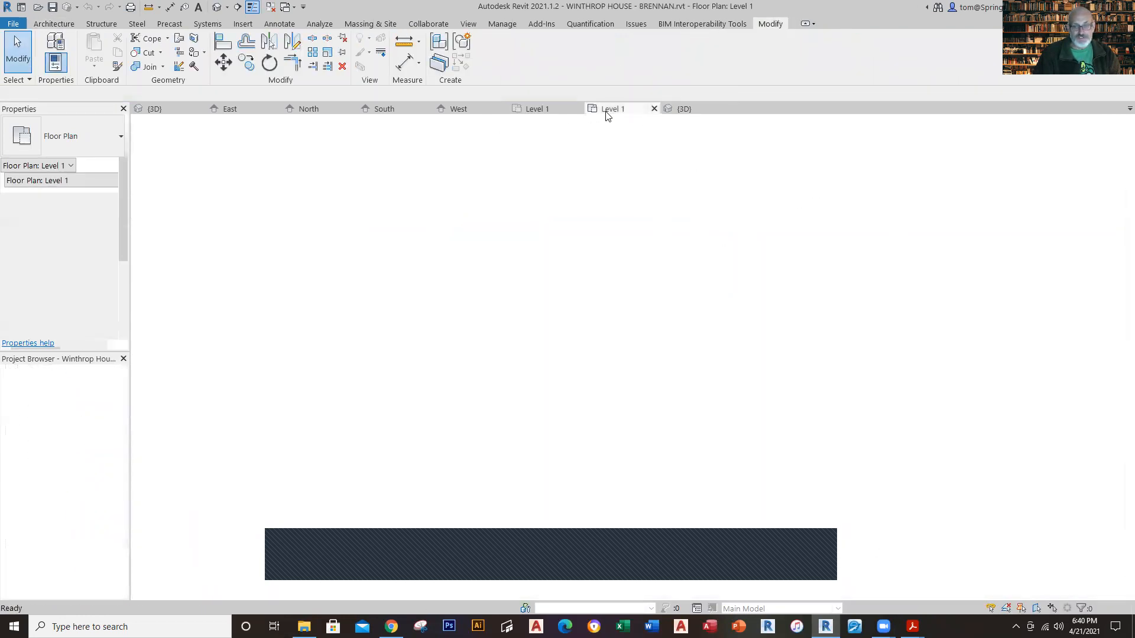
Step: Flip the rear triple-glass door so its leaf swings outward and is hinged on the garage side
click(659, 331)
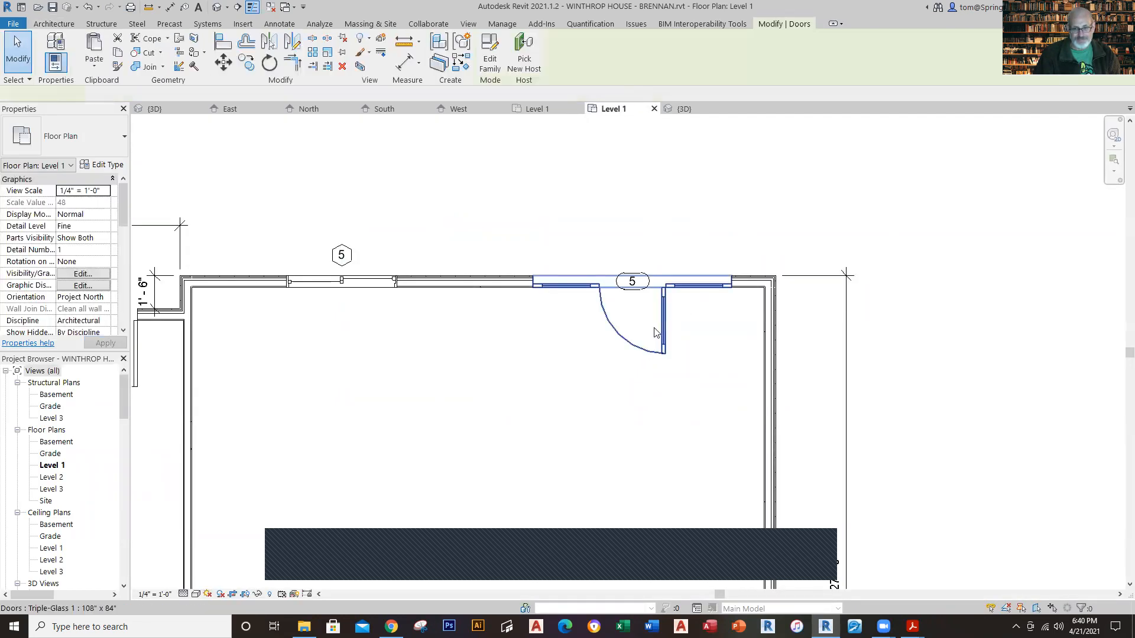
key(space)
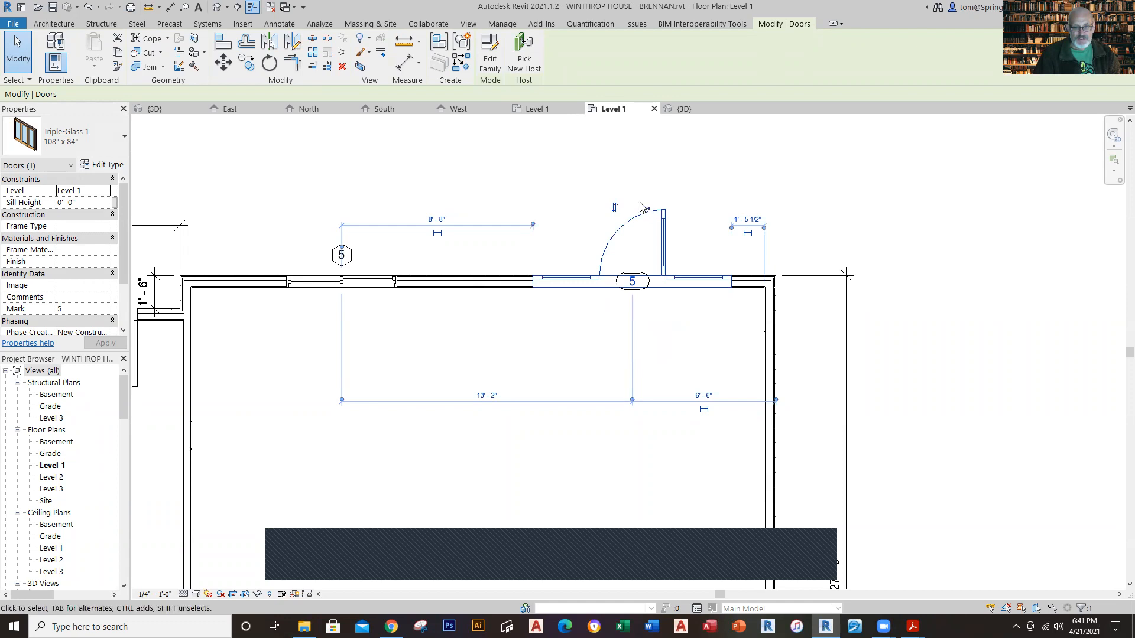
click(645, 208)
key(Escape)
scroll(697, 269, down, 1)
scroll(692, 367, down, 3)
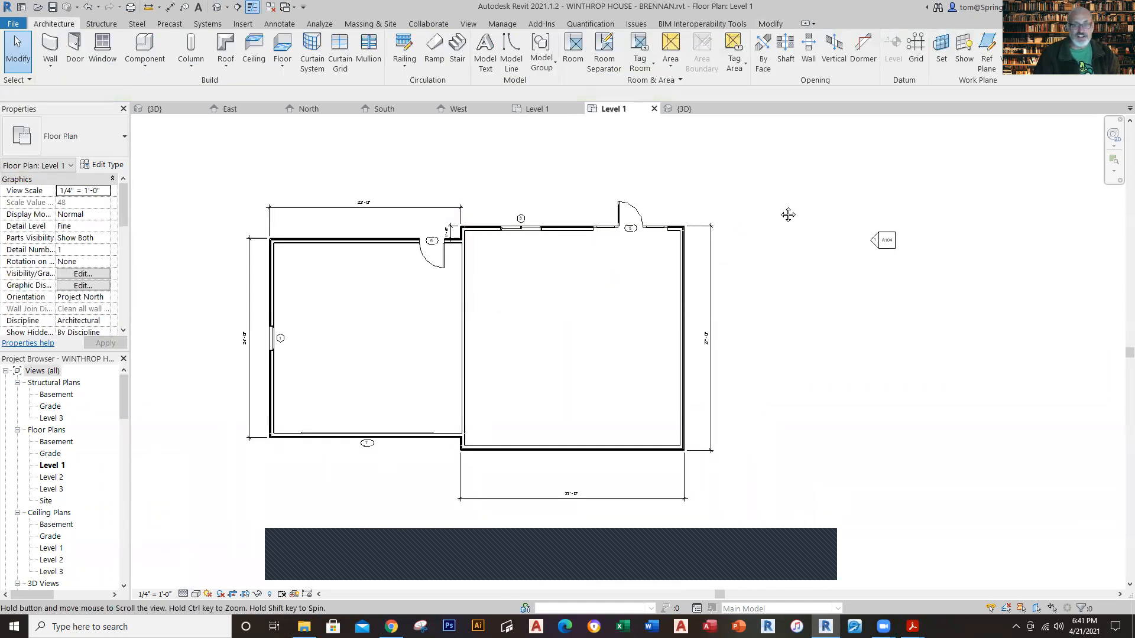
Step: In the new project's 3D view, set the level of the garage's rear Single-Flush 36" x 84" door to Grade
click(678, 106)
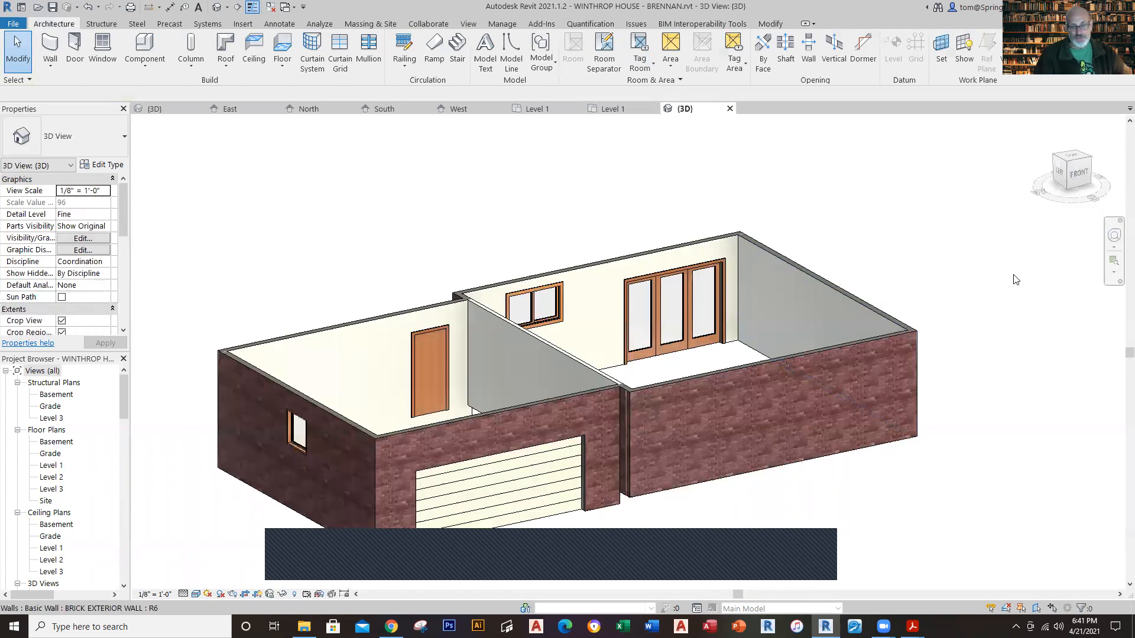
shift+middle_drag(948, 238, 380, 276)
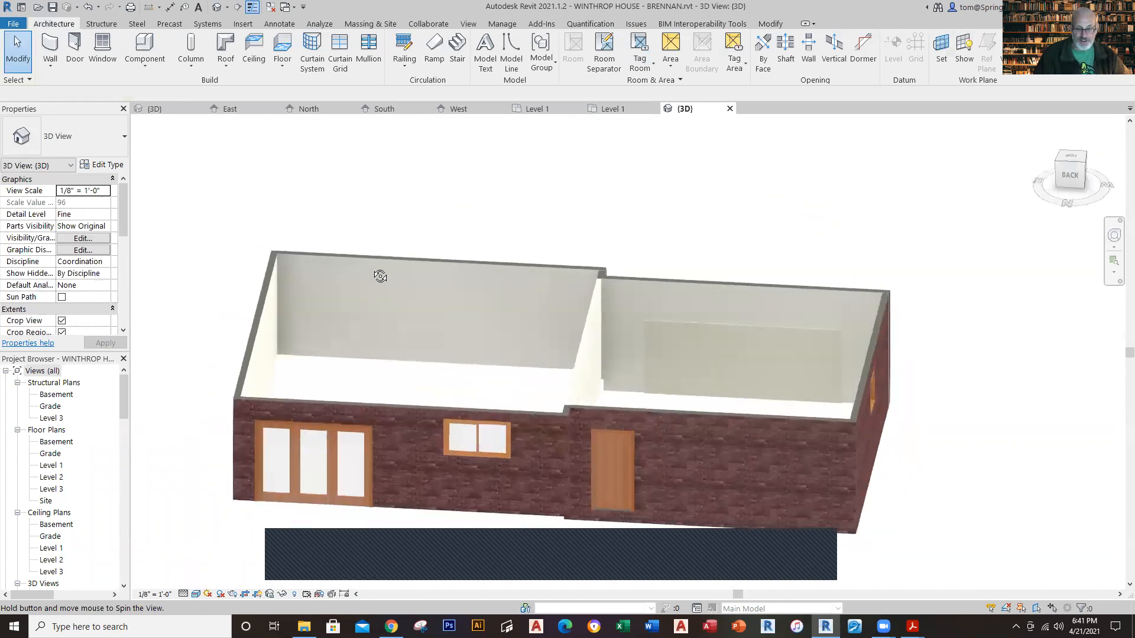
scroll(597, 520, up, 2)
scroll(662, 541, up, 3)
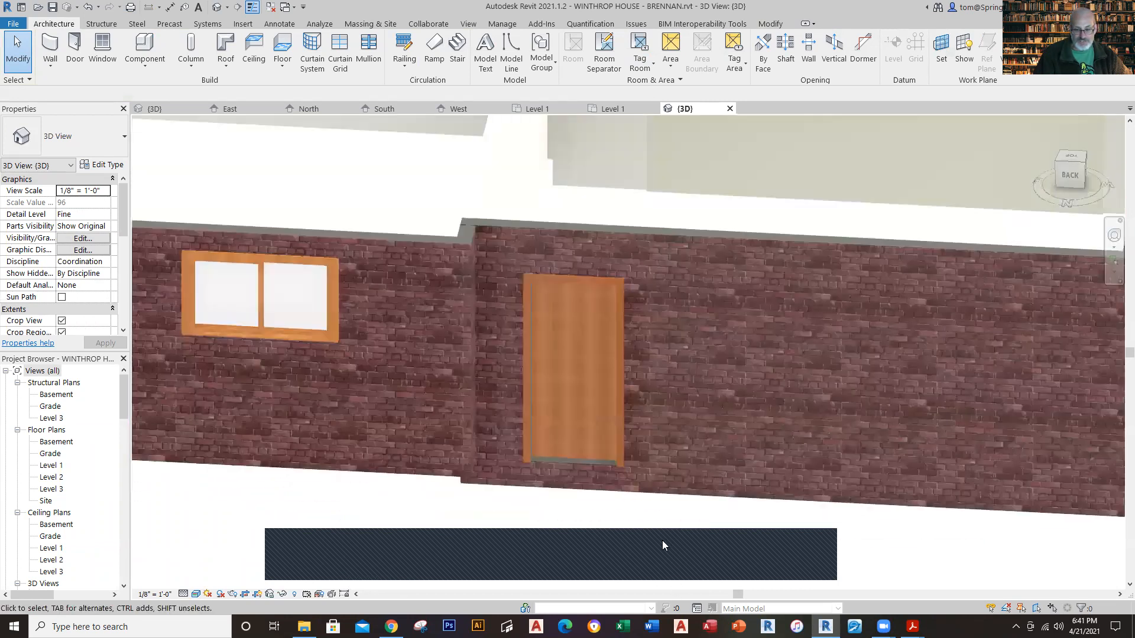
click(608, 459)
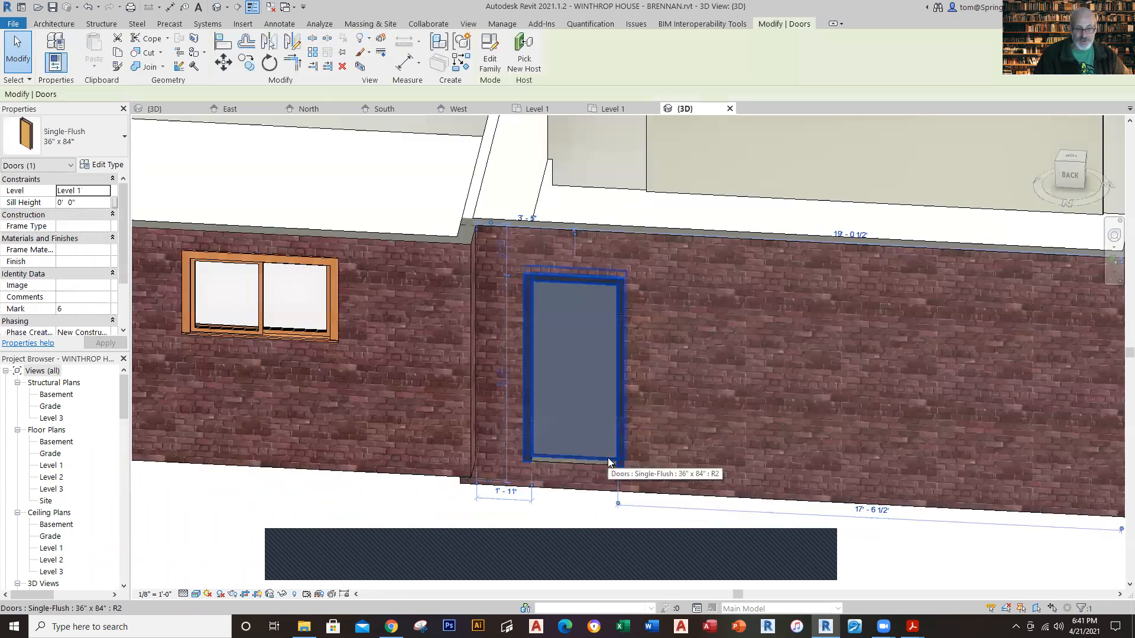
click(110, 191)
click(105, 191)
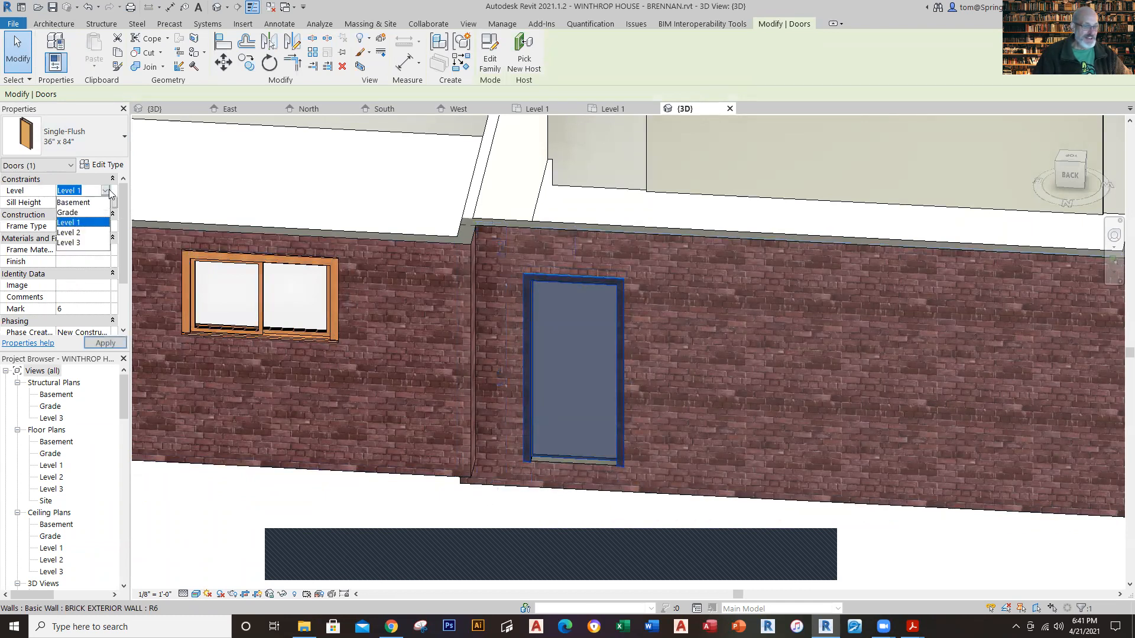
click(75, 222)
click(514, 507)
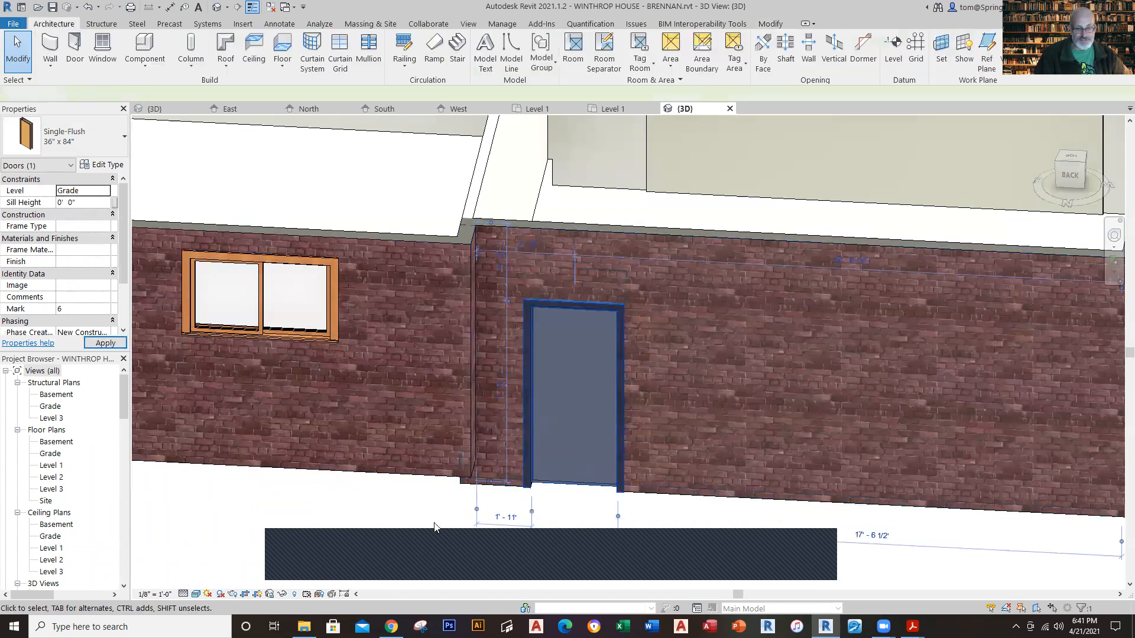
Step: Set the base constraint of the interior wall between the garage and the house to Grade
scroll(554, 546, down, 4)
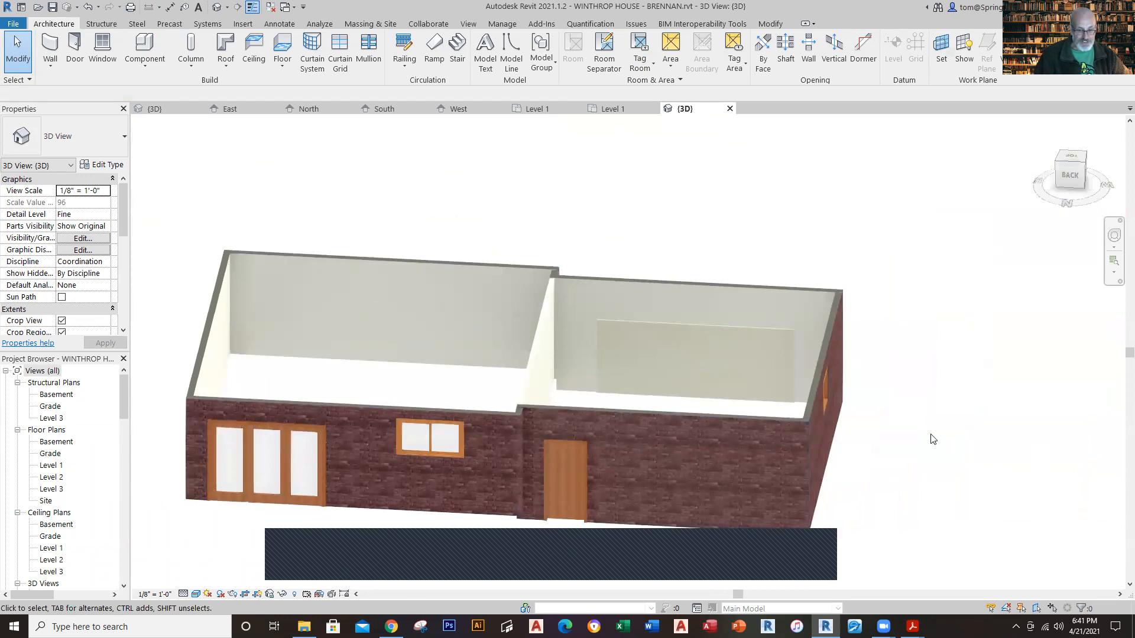
shift+middle_drag(793, 459, 604, 456)
scroll(625, 472, down, 2)
scroll(601, 376, up, 5)
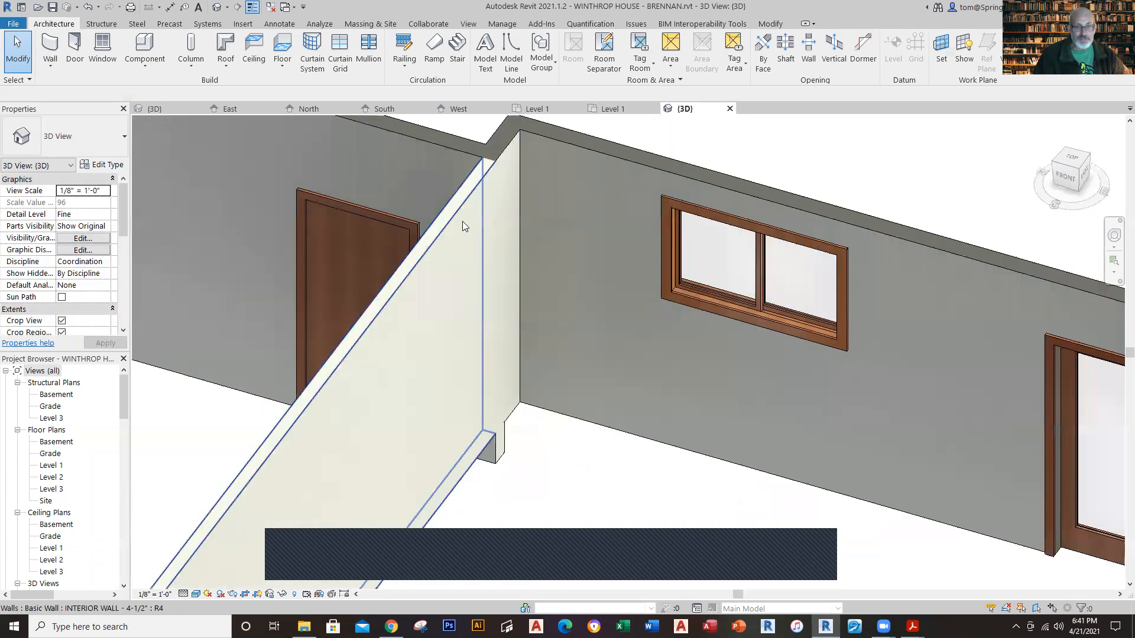
scroll(522, 437, down, 3)
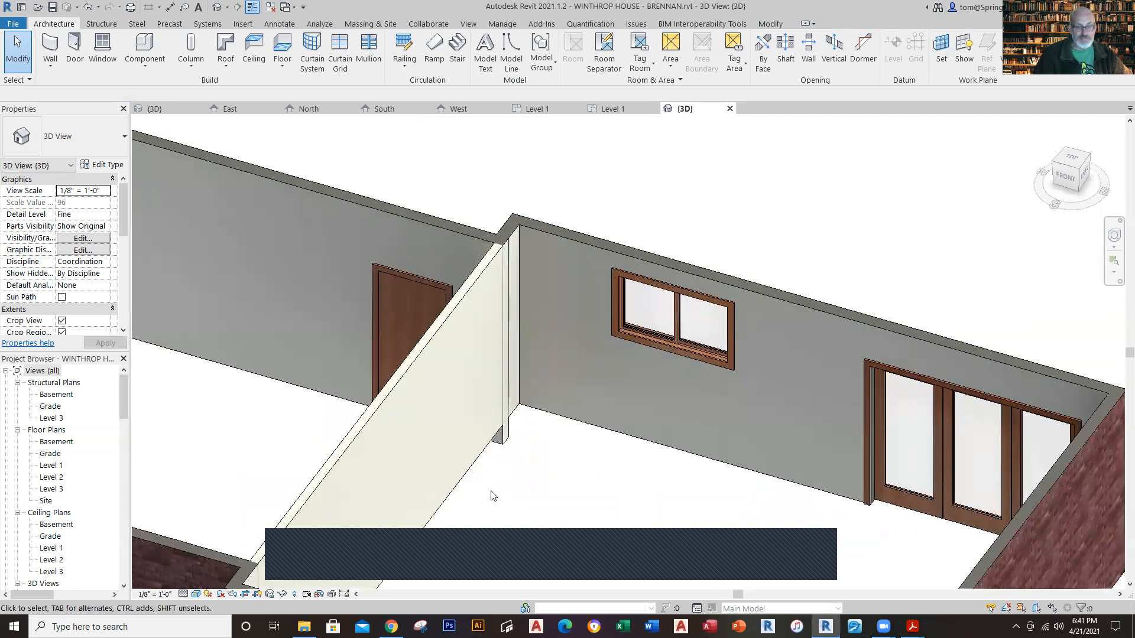
scroll(493, 495, down, 2)
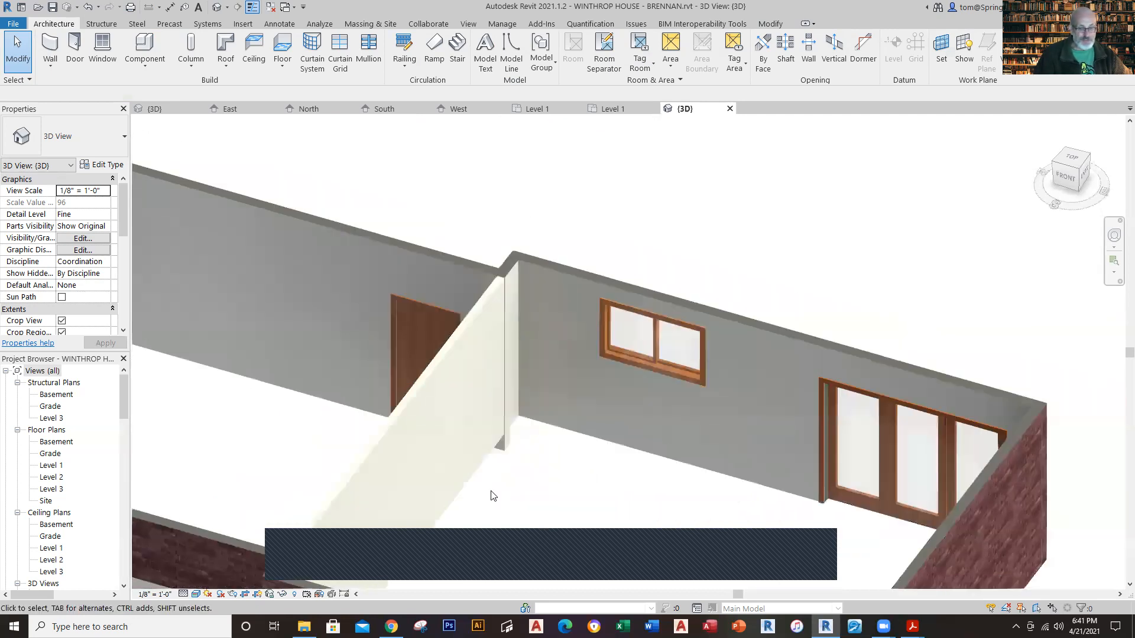
click(461, 492)
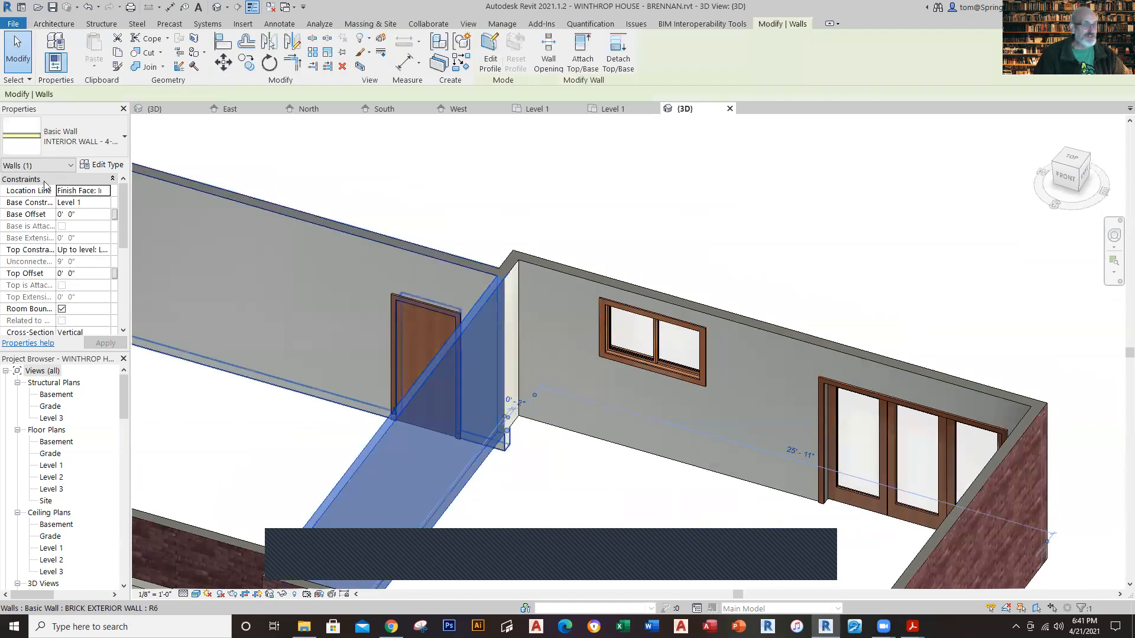
click(98, 204)
click(105, 203)
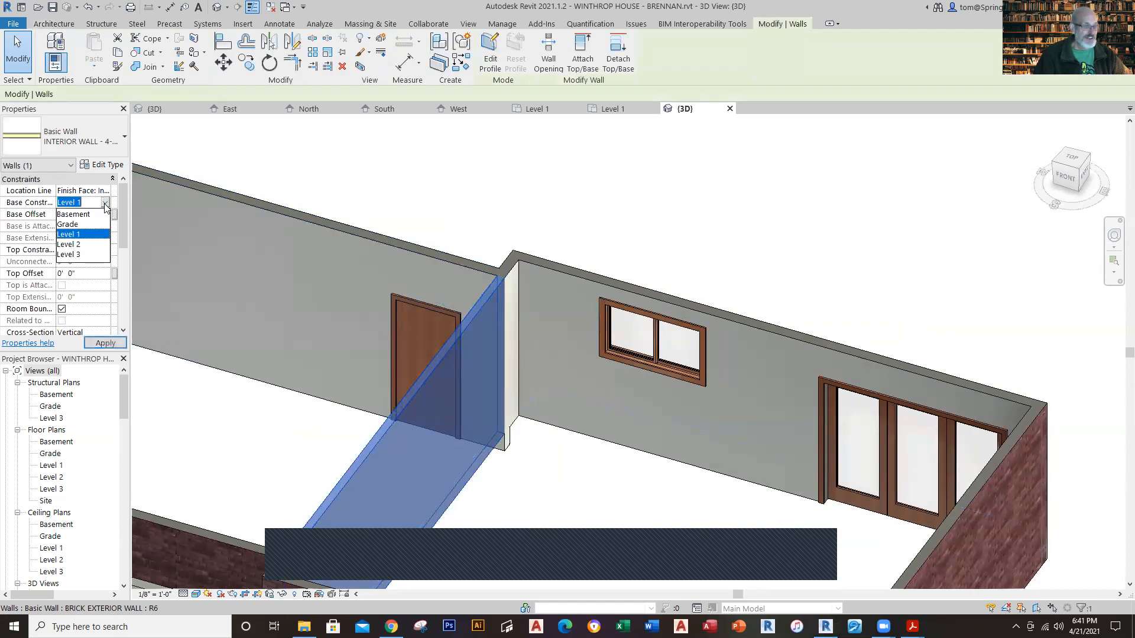
click(68, 225)
click(656, 212)
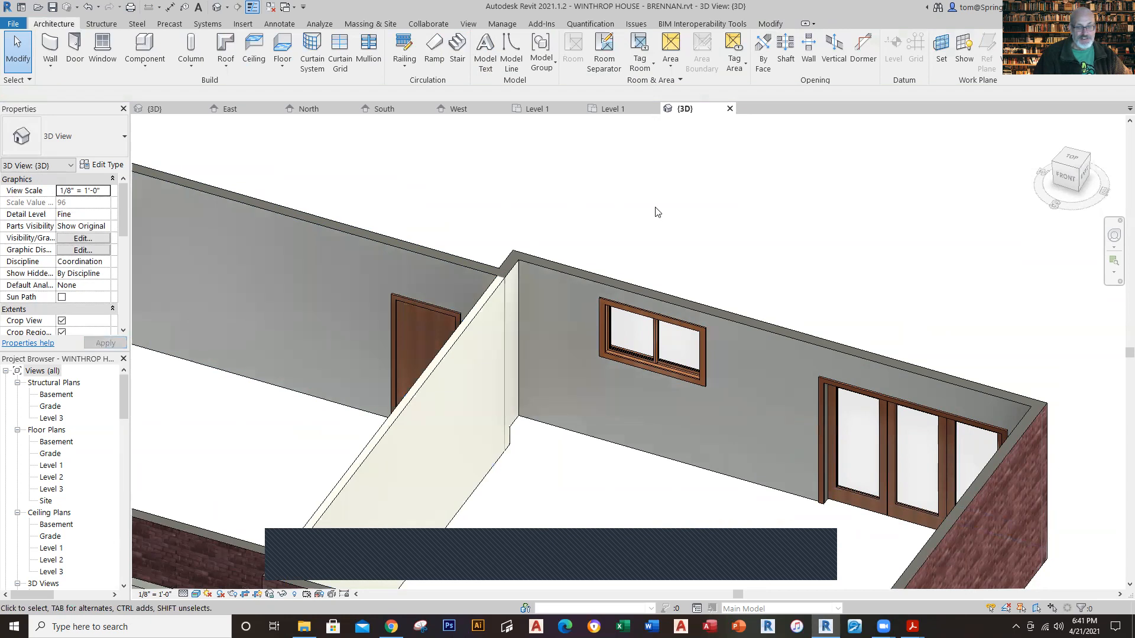
Step: Set the base constraint of the short brick exterior wall at the rear garage-house jog to Grade
scroll(659, 212, down, 1)
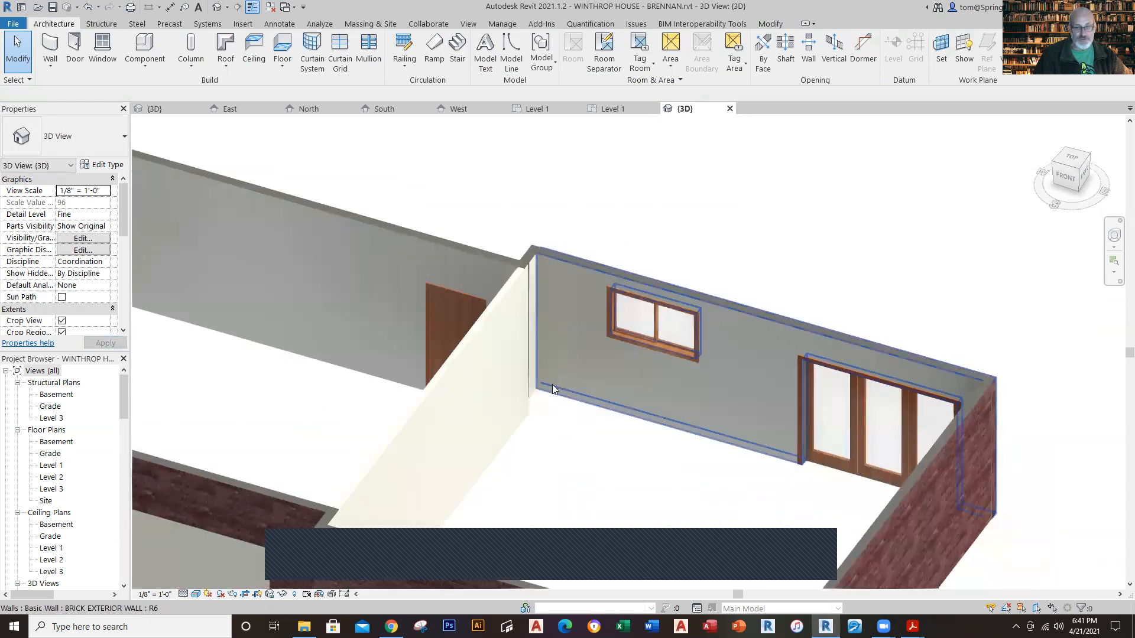
scroll(552, 389, up, 3)
click(457, 421)
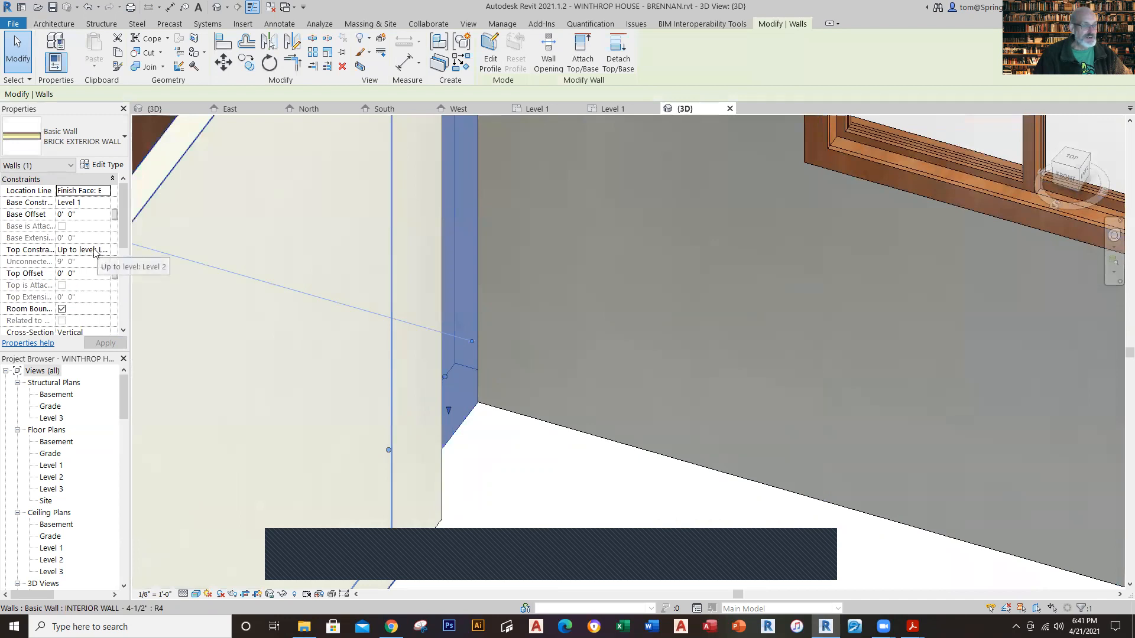
click(104, 202)
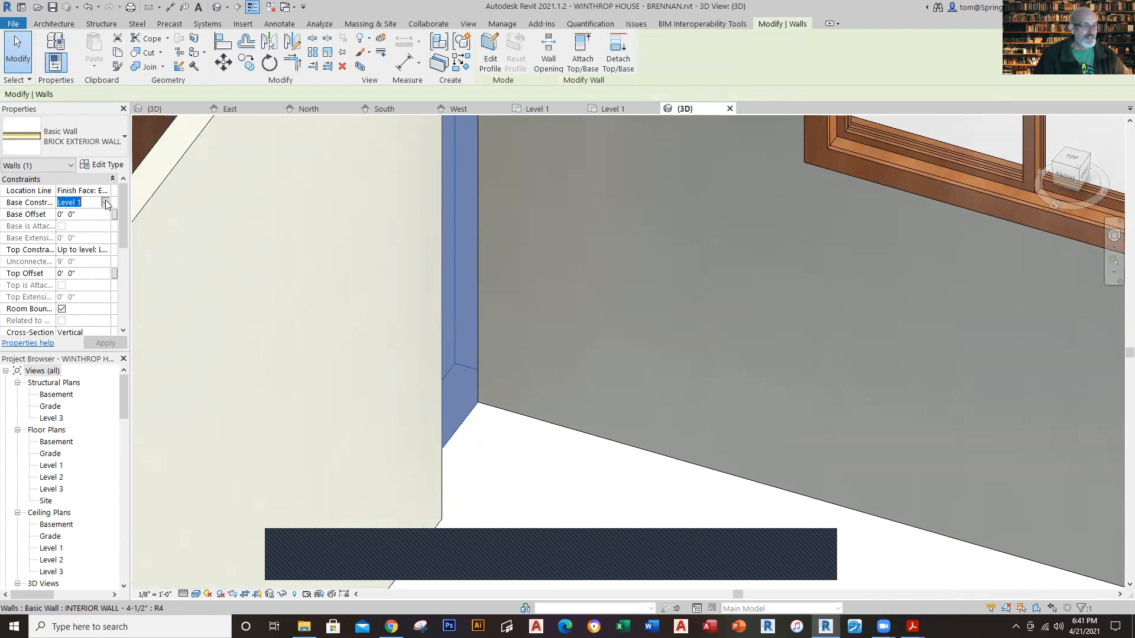
click(106, 202)
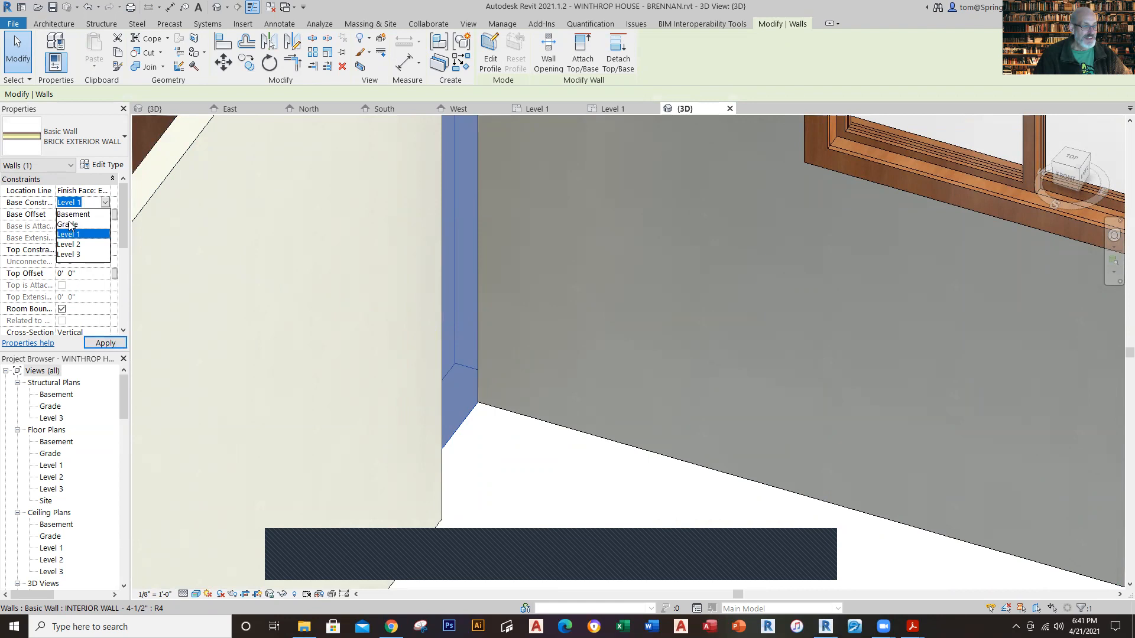
click(69, 224)
key(Escape)
scroll(552, 499, down, 5)
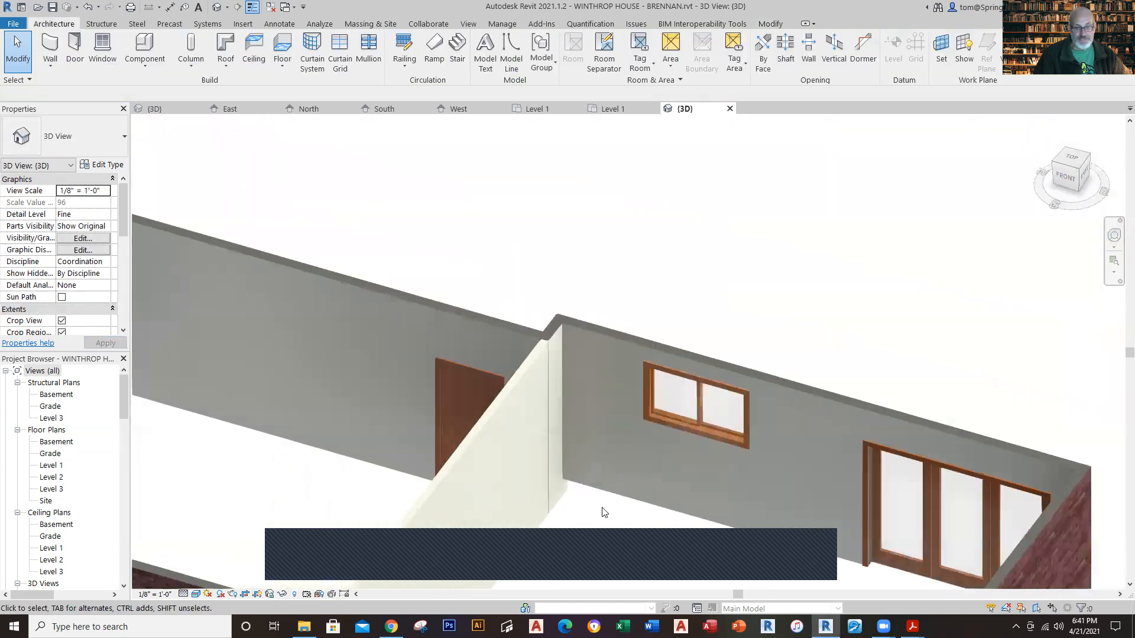
Step: Set the base constraint of the short brick exterior wall at the front garage-house jog to Grade
middle_drag(610, 495, 714, 189)
shift+middle_drag(439, 550, 636, 496)
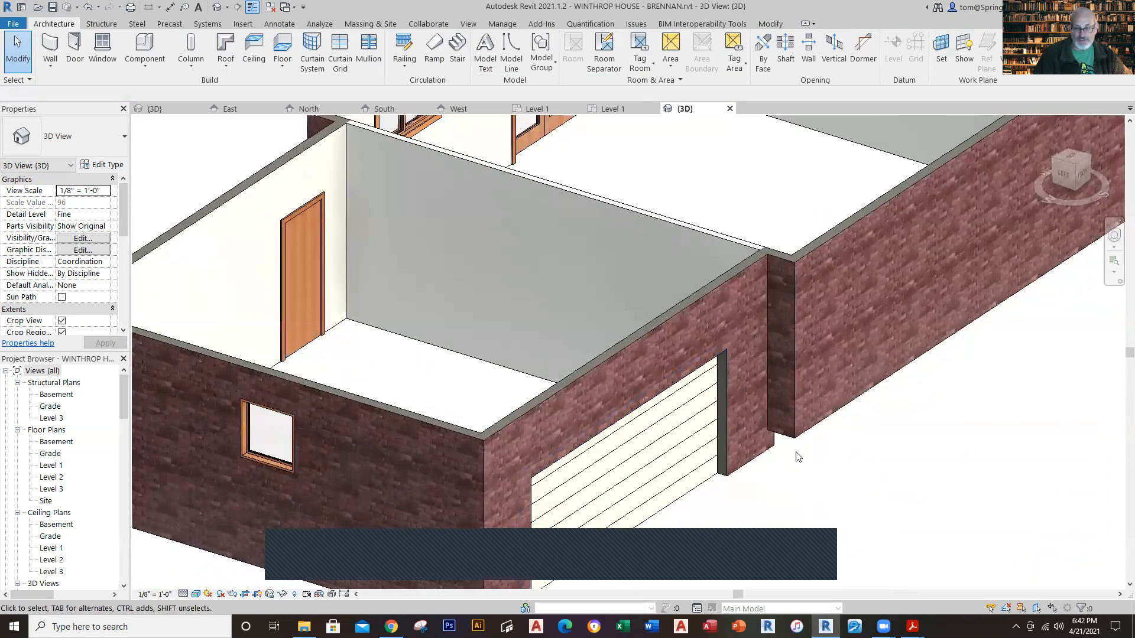
click(776, 434)
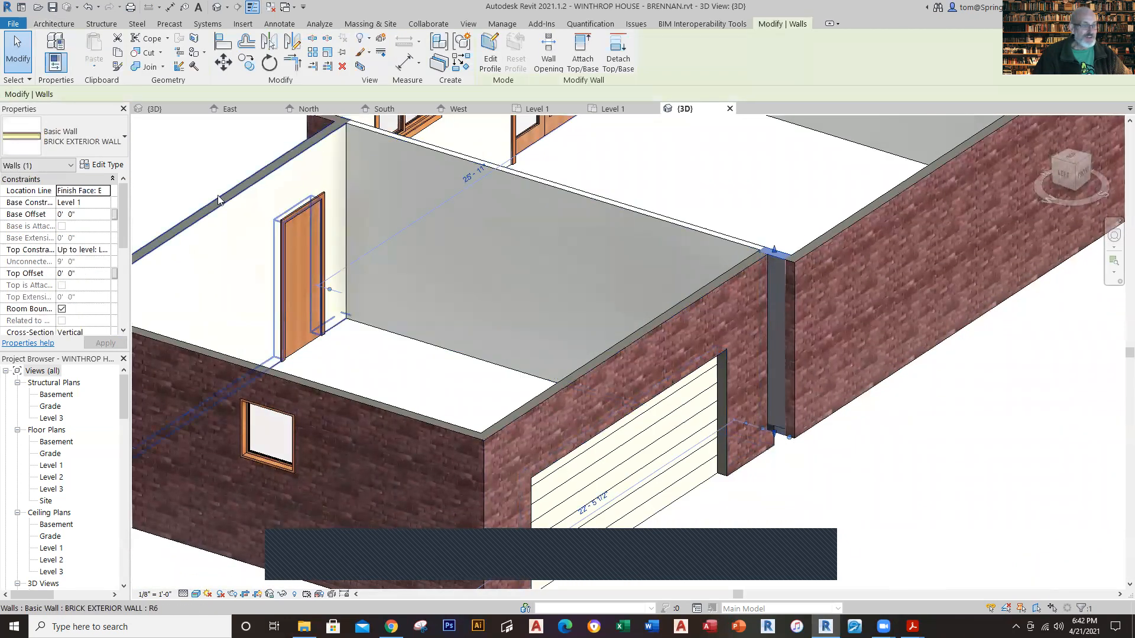
click(104, 205)
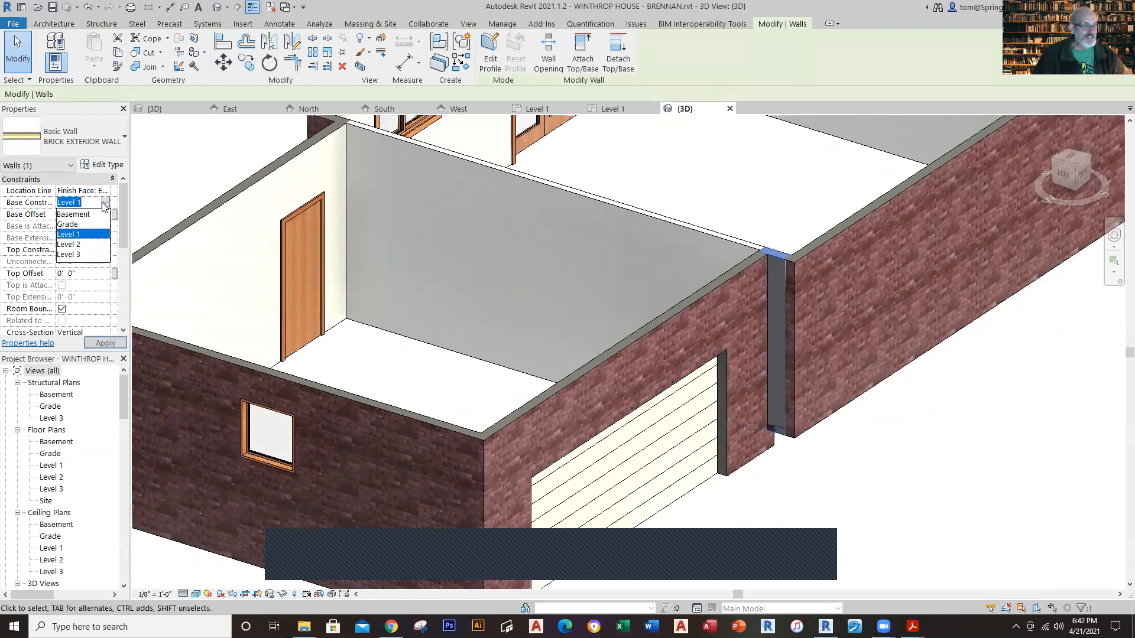
click(68, 224)
click(851, 503)
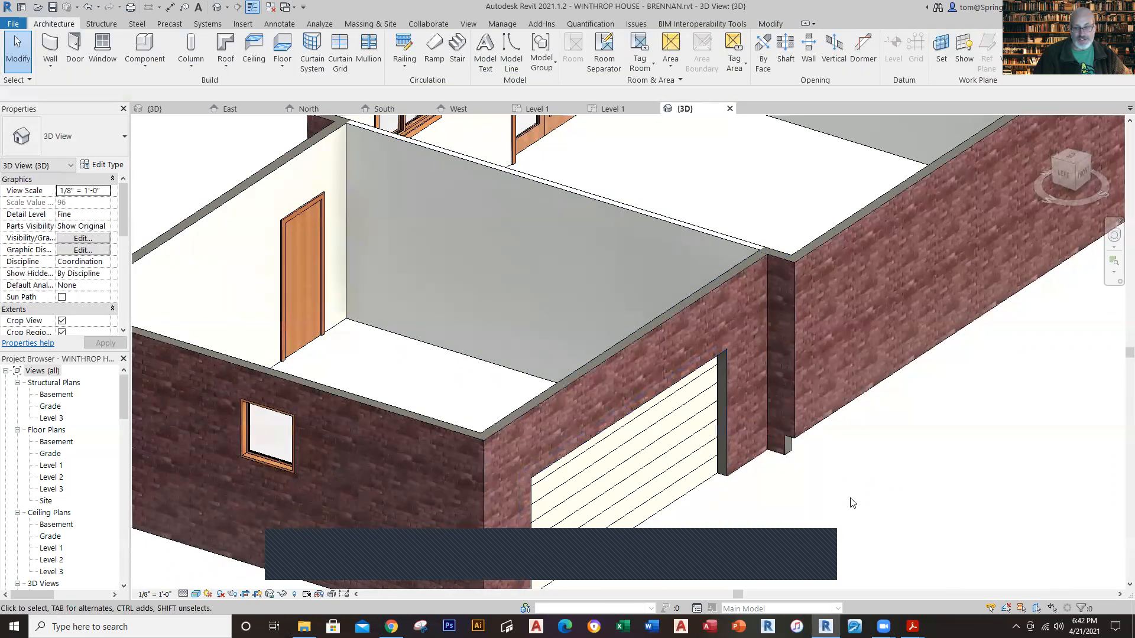
scroll(849, 502, up, 2)
scroll(849, 475, down, 5)
shift+middle_drag(853, 474, 585, 487)
shift+middle_drag(702, 367, 1051, 277)
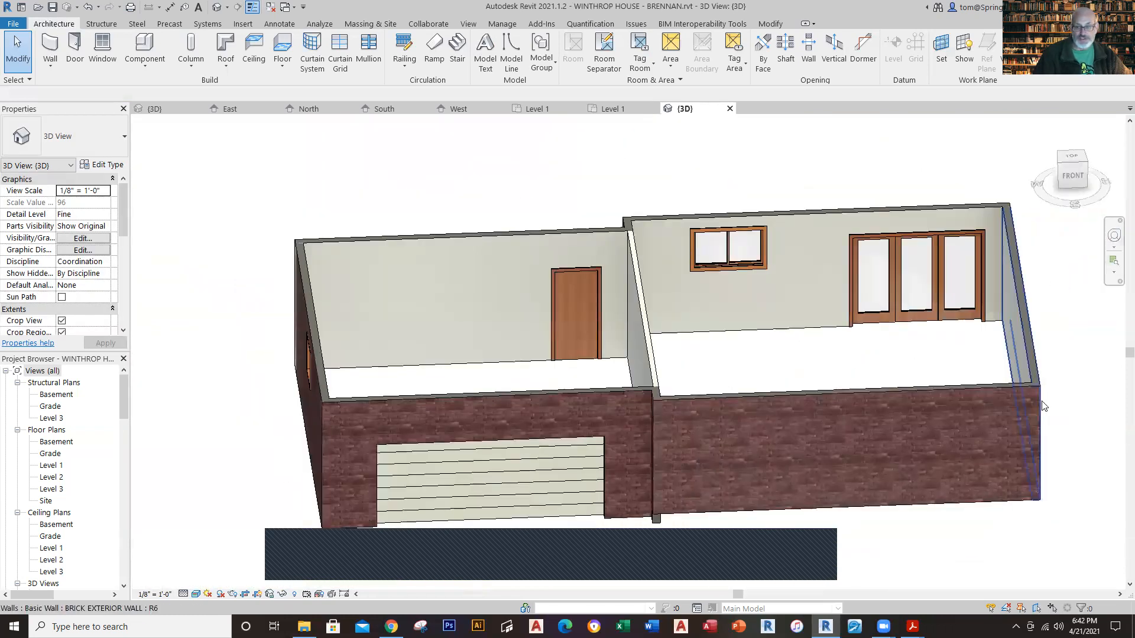
middle_drag(927, 476, 898, 438)
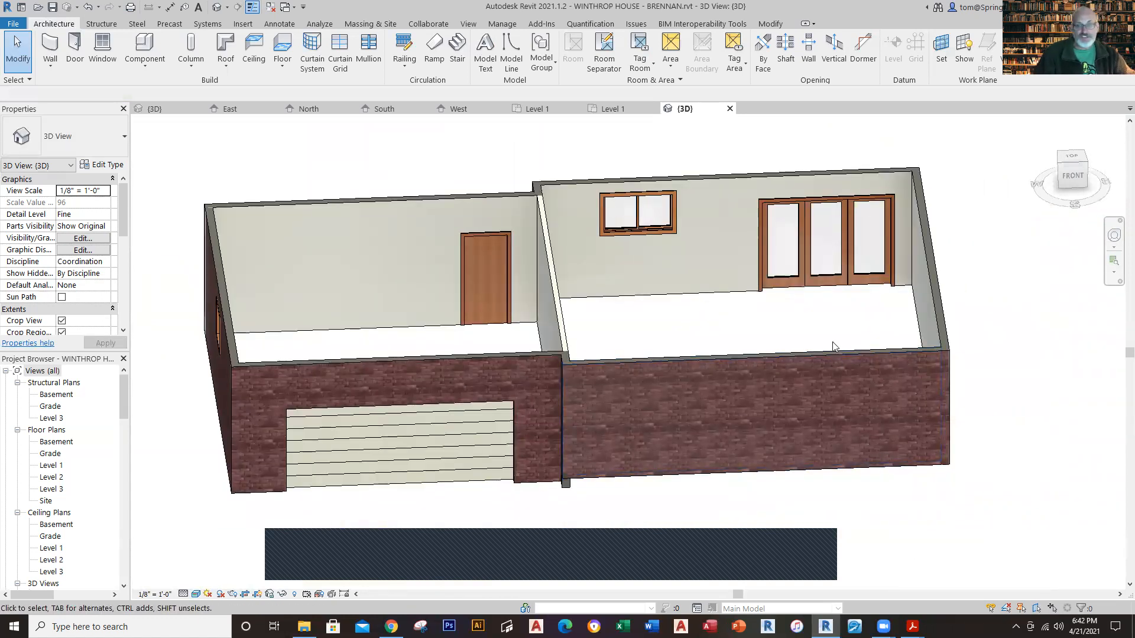
Step: Check the front window's type, size and offset from the house corner in the Winthrop House Level 1 plan, and return to the new project
click(611, 112)
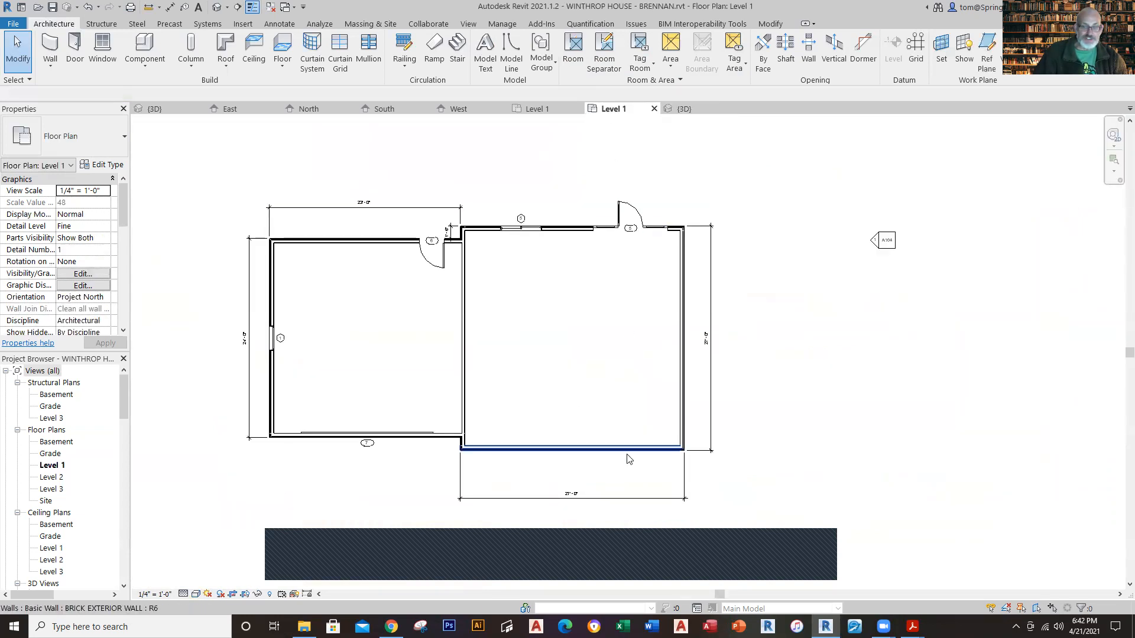
click(532, 110)
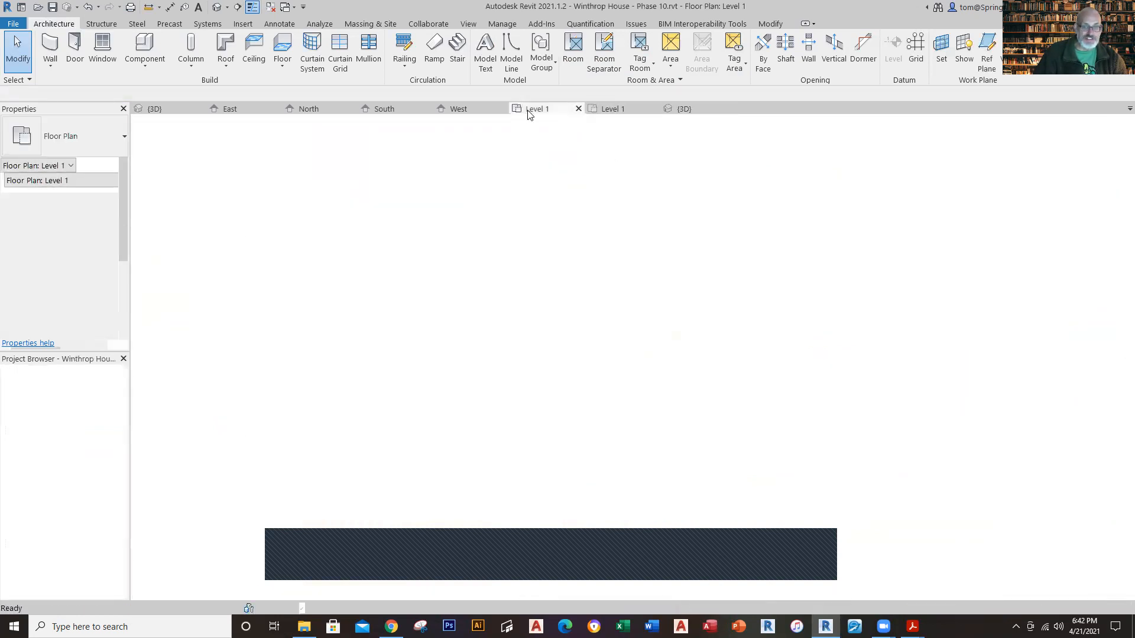
scroll(786, 371, down, 4)
middle_drag(733, 417, 712, 162)
scroll(705, 381, up, 4)
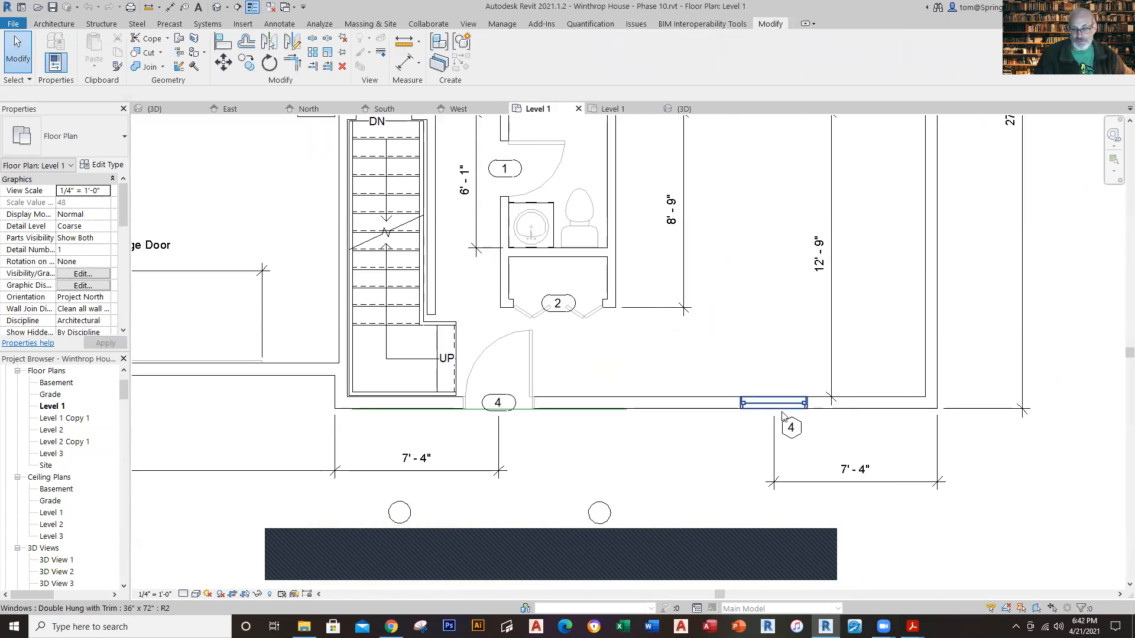
click(781, 408)
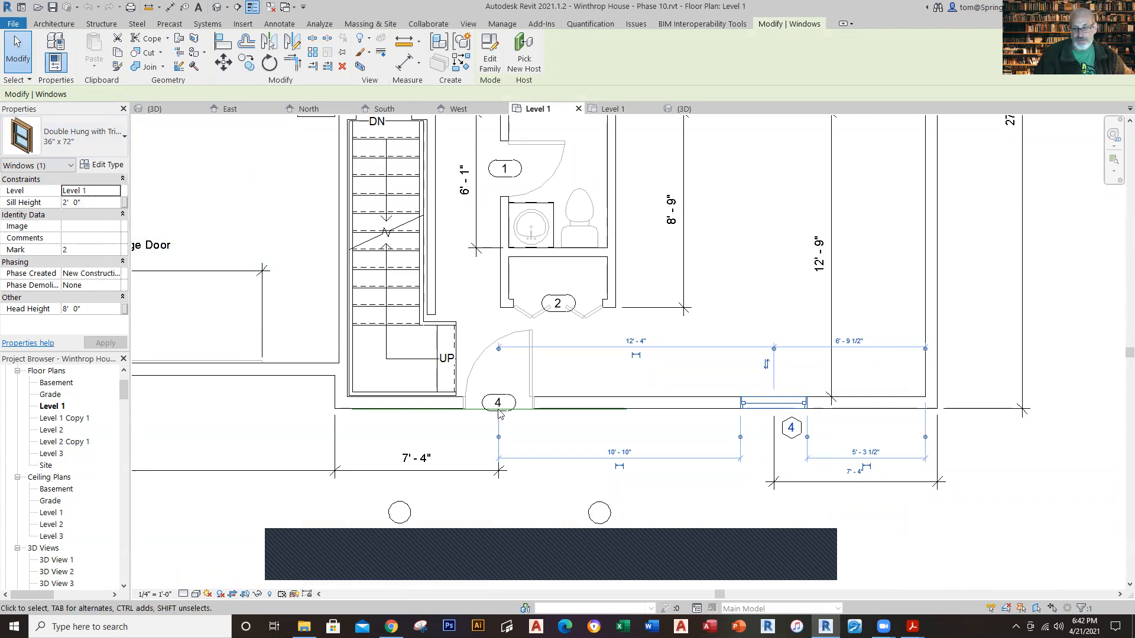
click(610, 109)
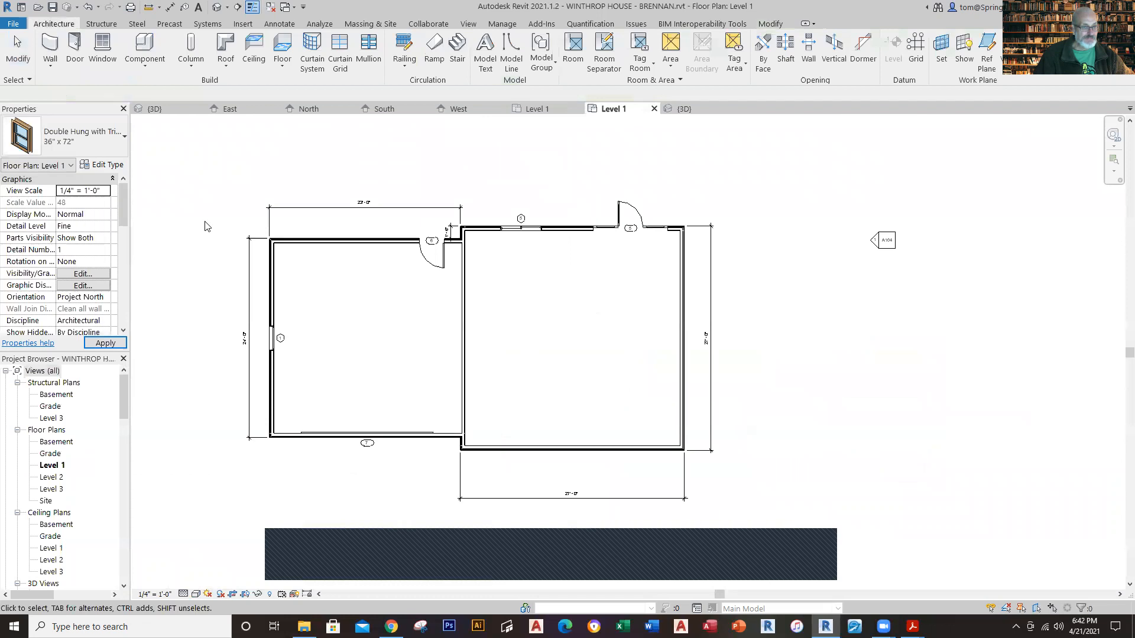
Step: Place a tagged Double Hung with Trim 36" x 72" window in the house's front wall, centred about 4'-8" from the side wall opposite the garage
click(99, 59)
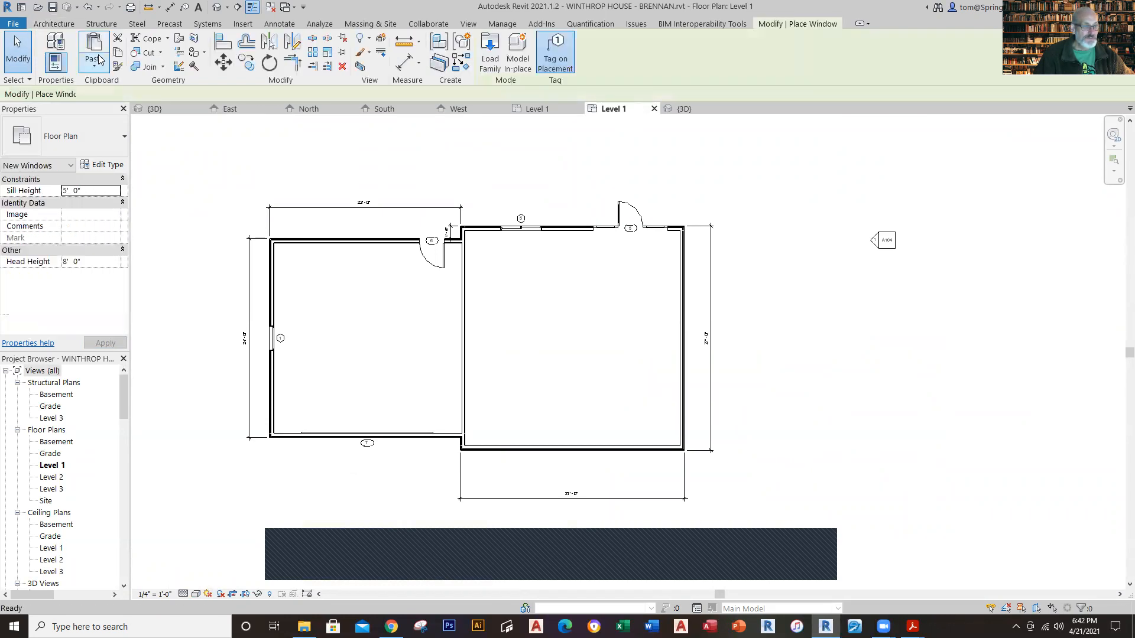
click(124, 142)
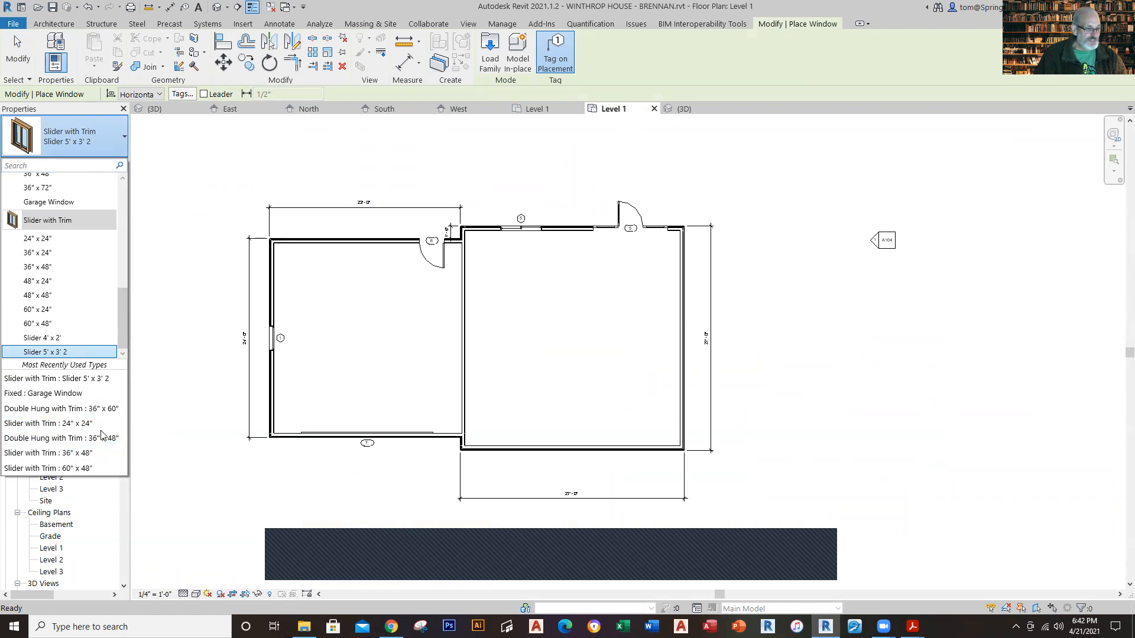
drag(125, 310, 120, 185)
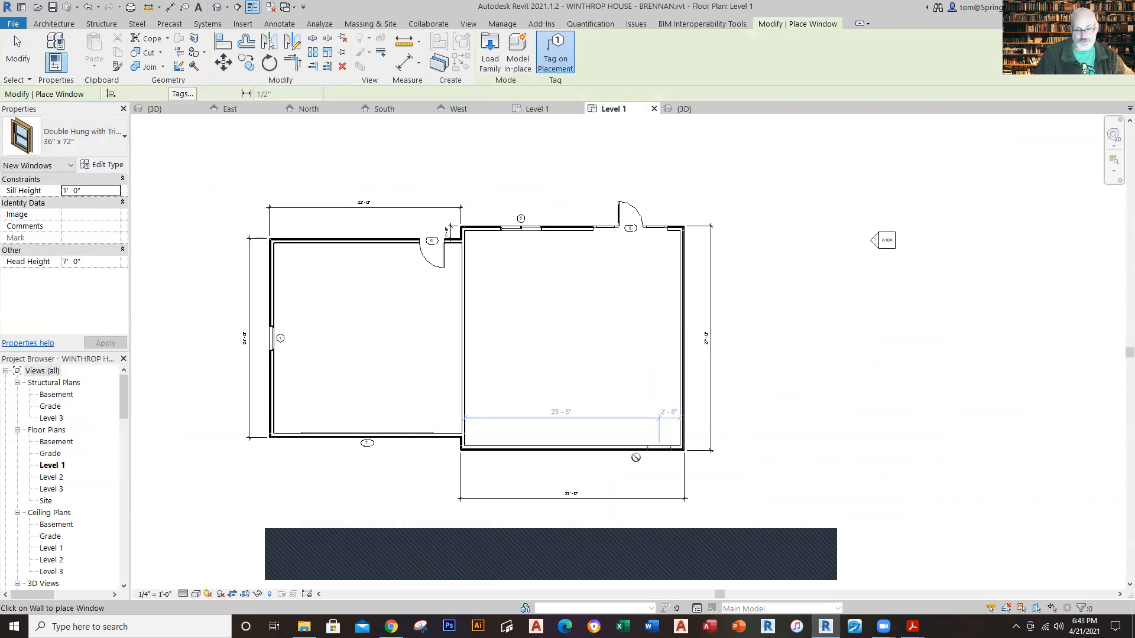
scroll(667, 452, up, 3)
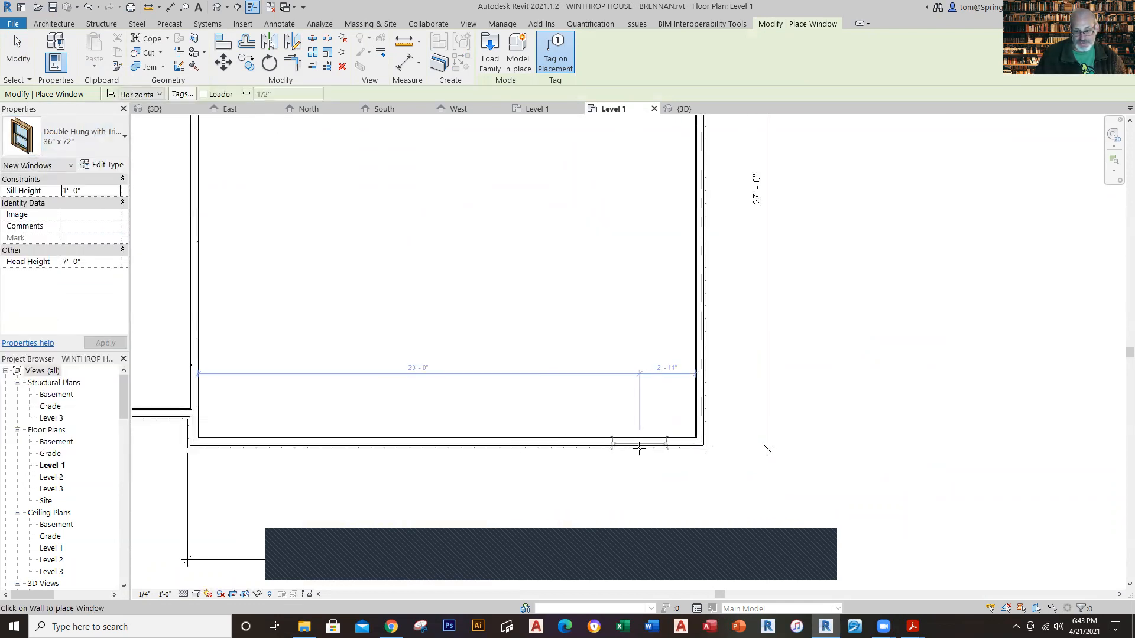
click(605, 443)
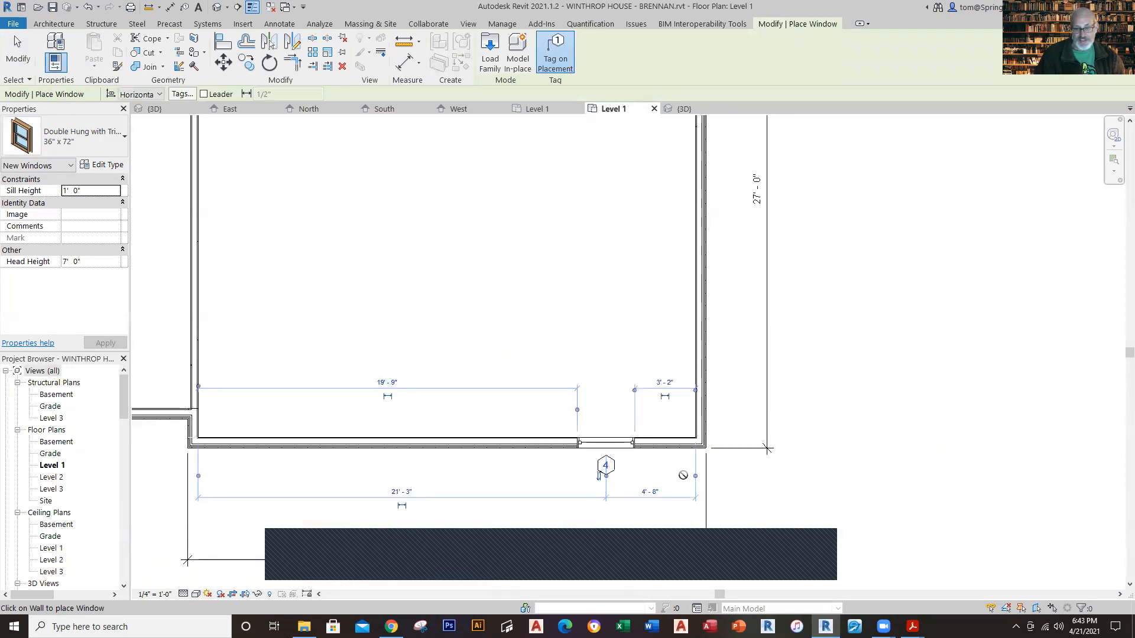
key(Escape)
key(Escape)
Step: Position the front window's centre 7'-4" from the outer face of the house's side wall
scroll(635, 483, up, 3)
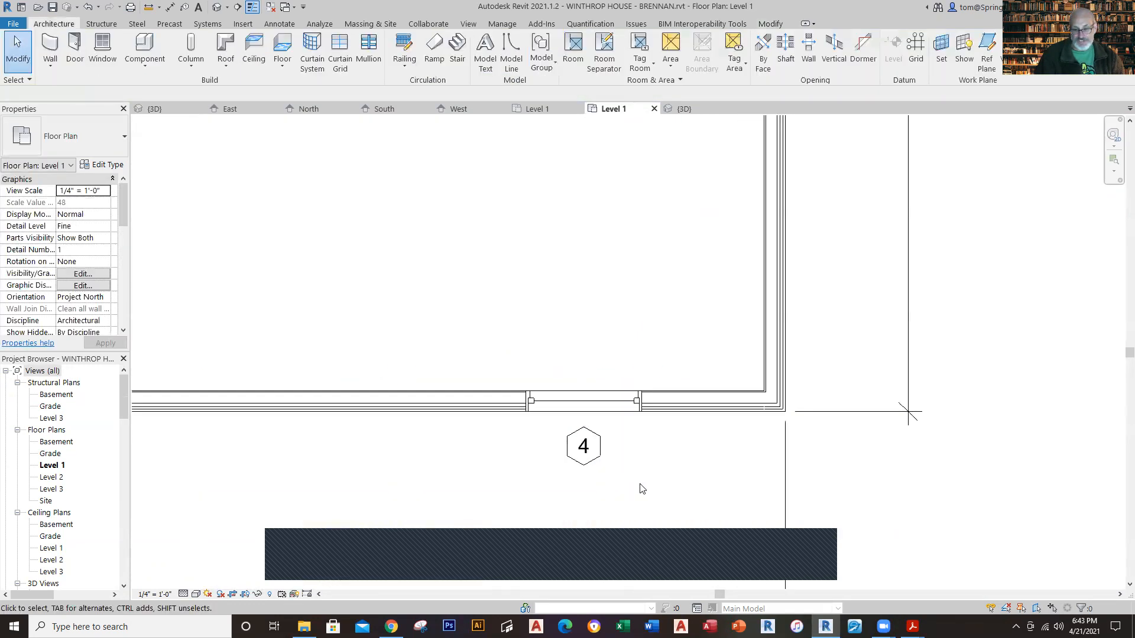
click(610, 409)
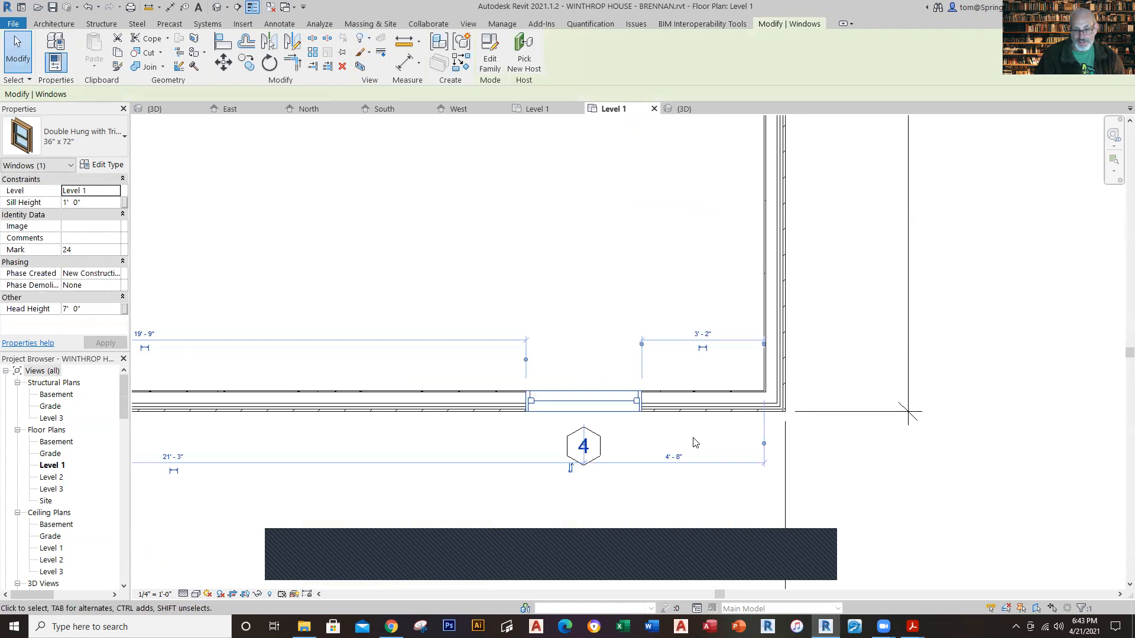
click(764, 444)
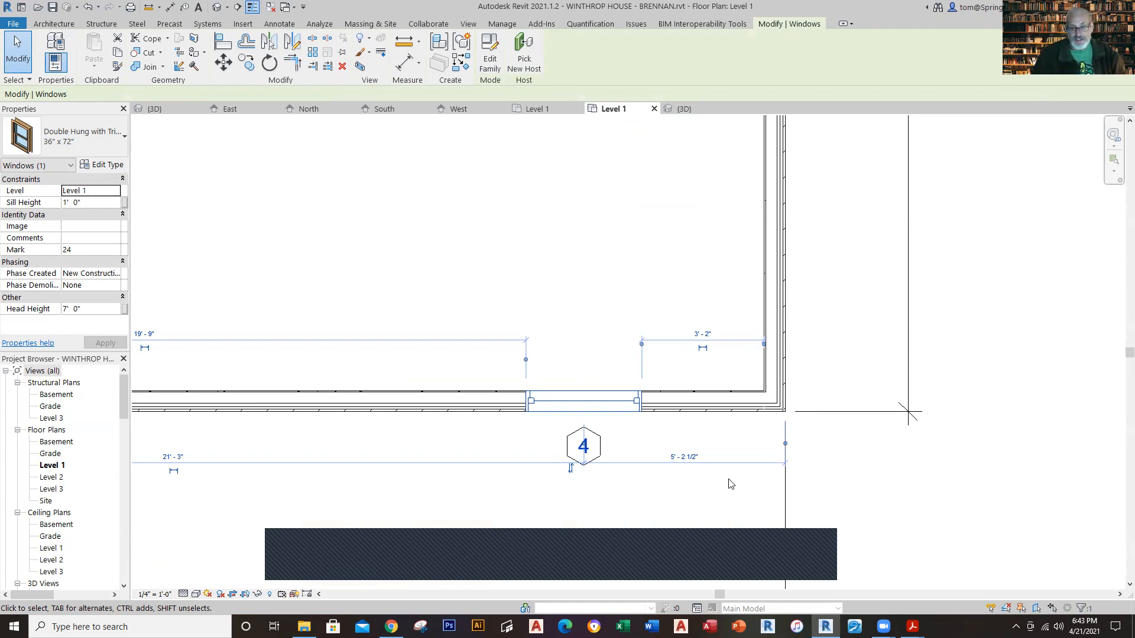
click(680, 457)
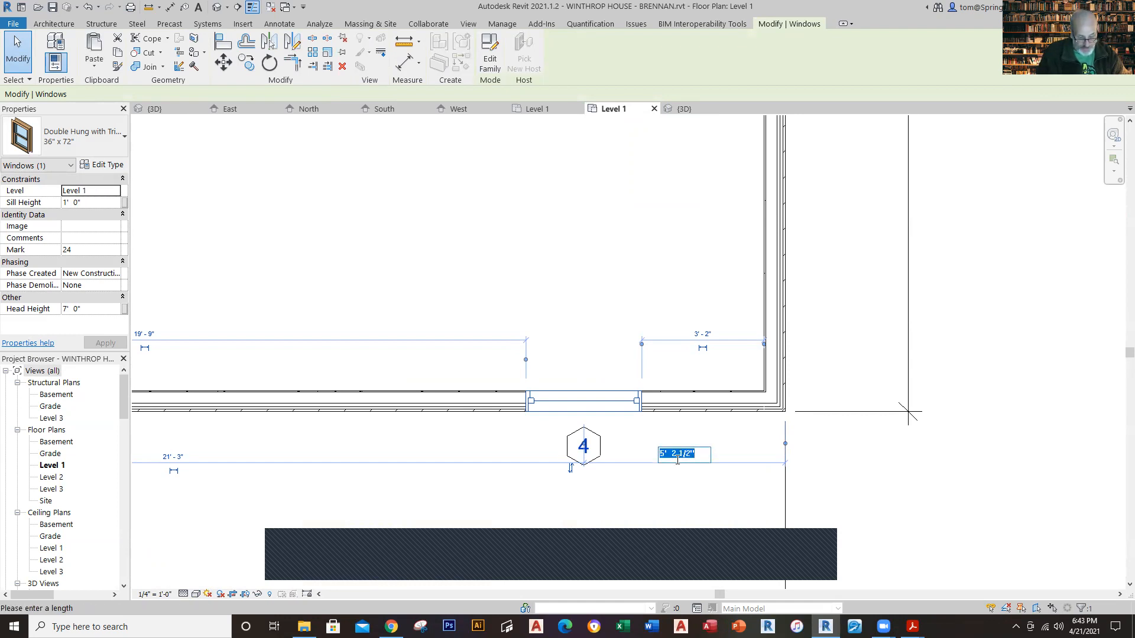
key(Return)
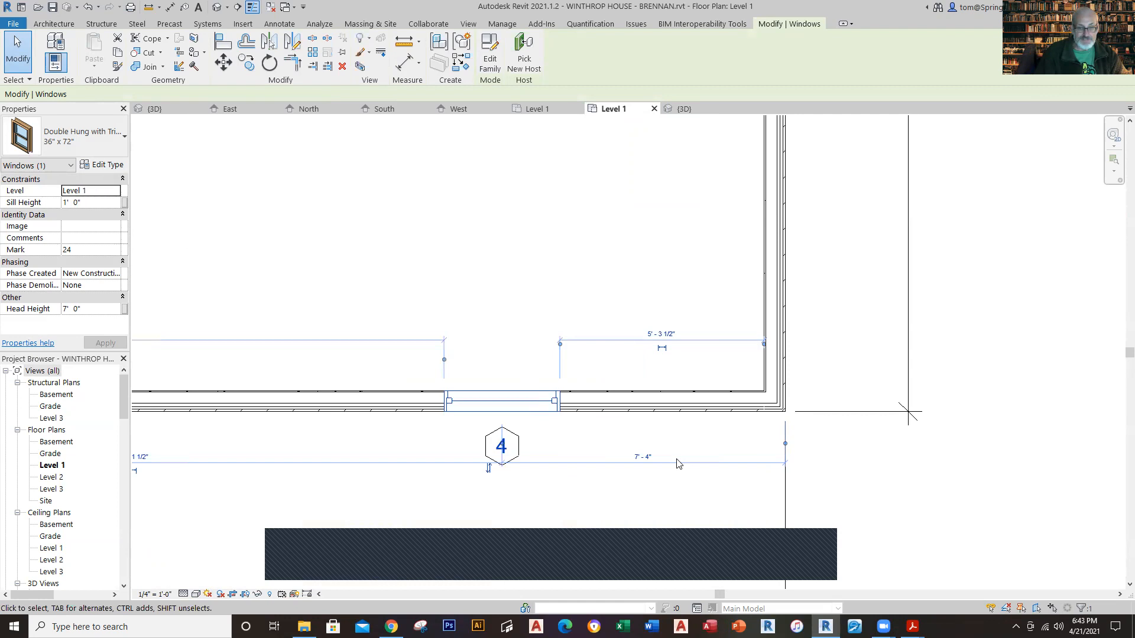
click(879, 526)
scroll(685, 488, down, 4)
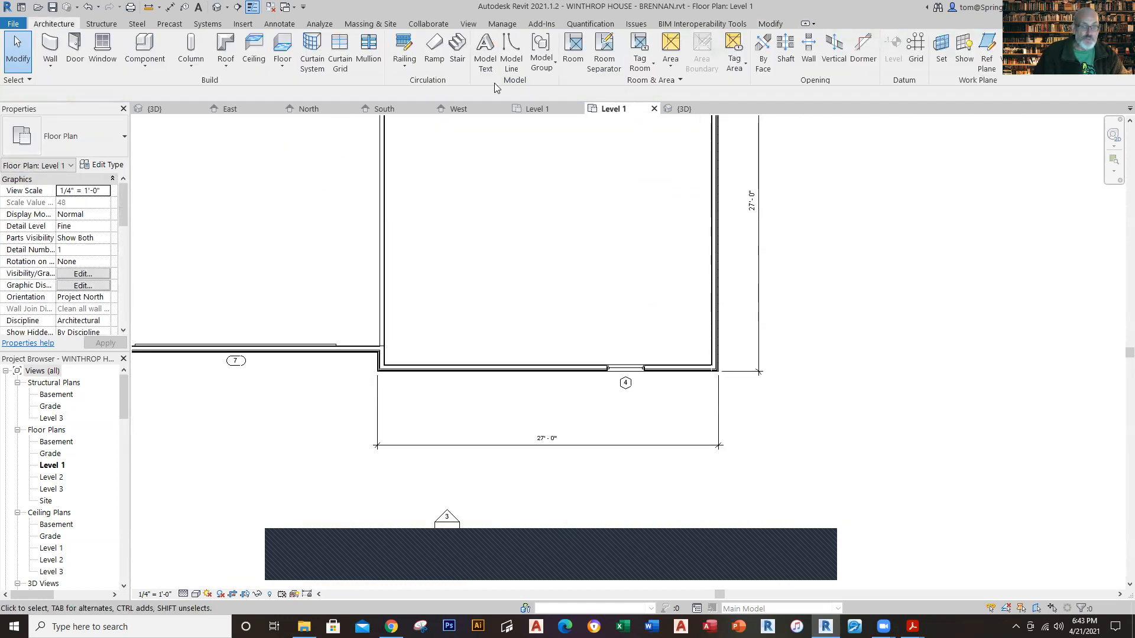
Step: Check the front entry door's type, size and offset in the Winthrop House reference Level 1 plan, and return to the new project
click(539, 108)
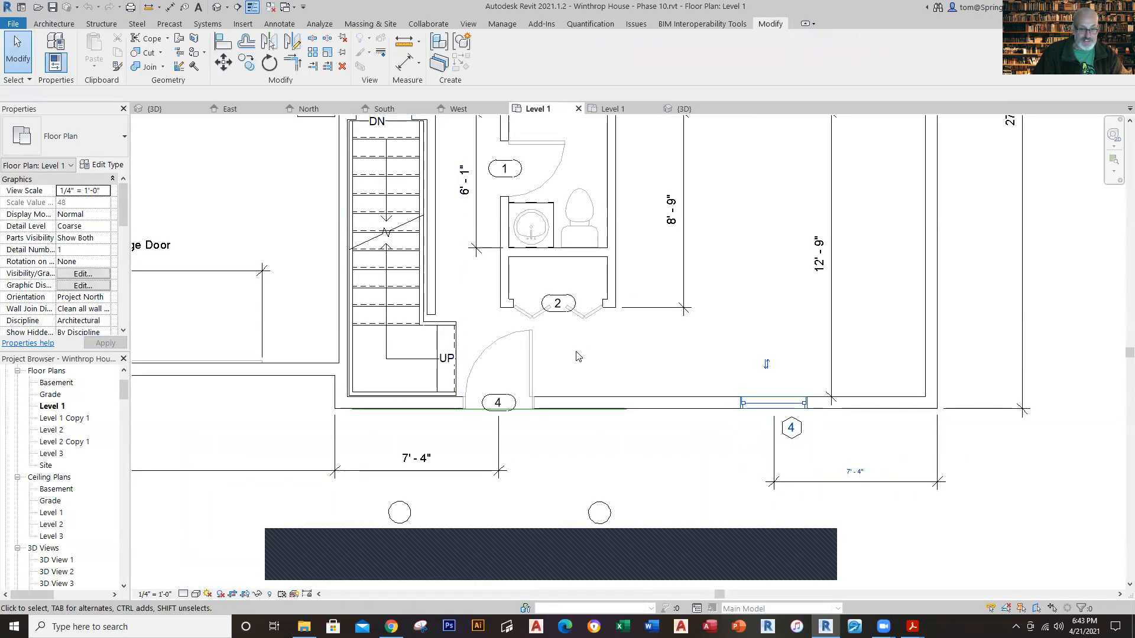
click(528, 362)
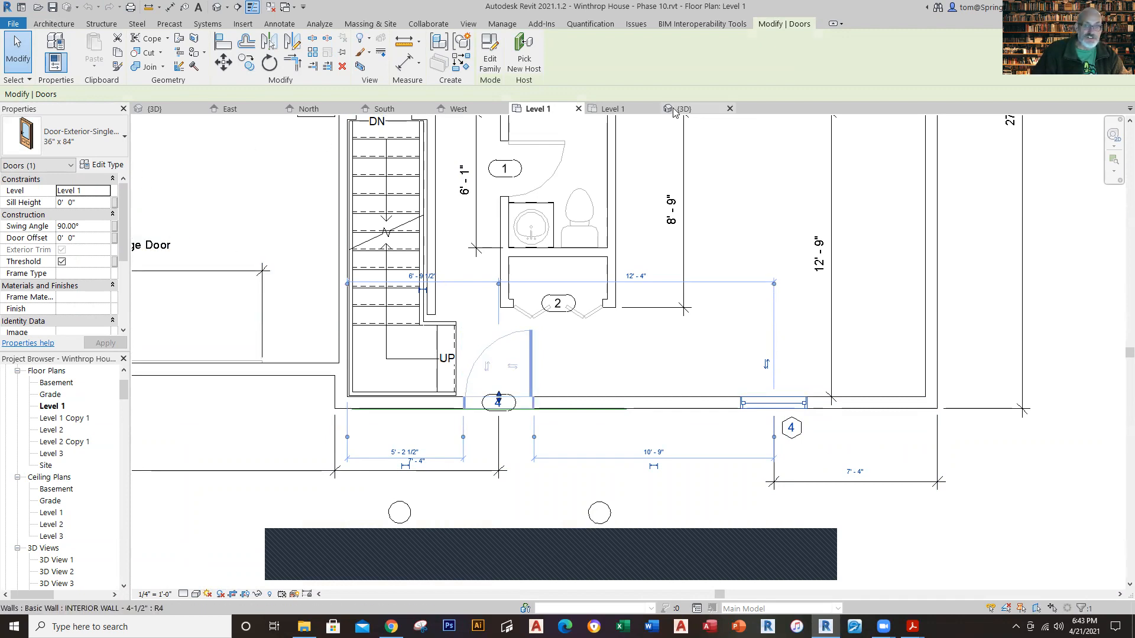
click(611, 109)
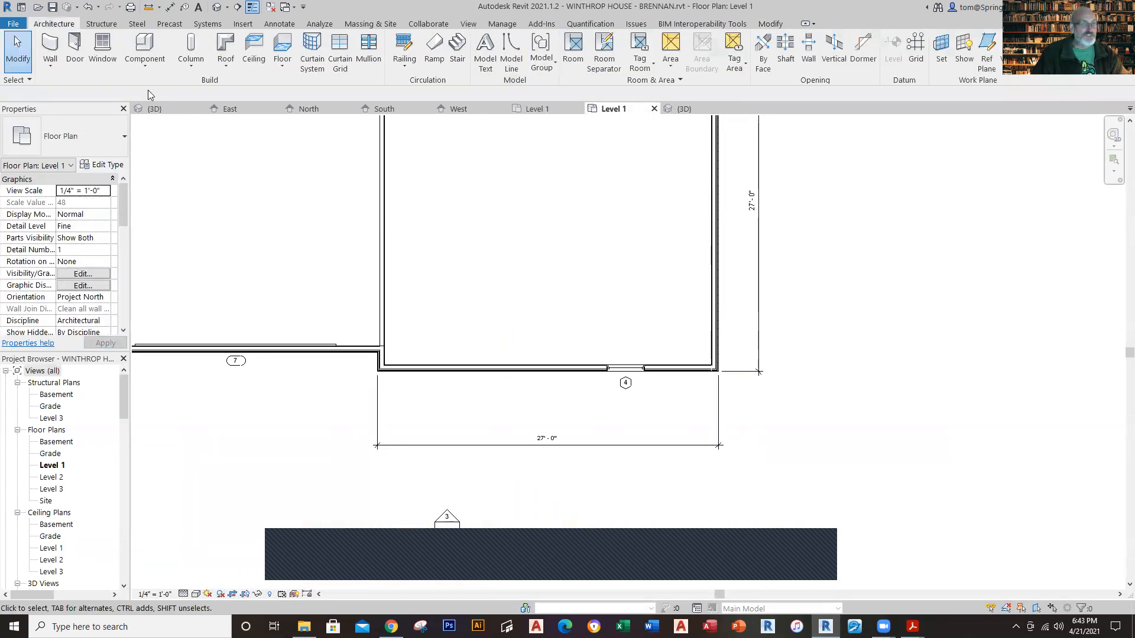
Step: Place a tagged Door-Exterior-Single-Entry-Half Arch Glass-Wood_Clad 36" x 84" door in the house's front wall, centred about 5'-6" from the garage-side wall
click(74, 47)
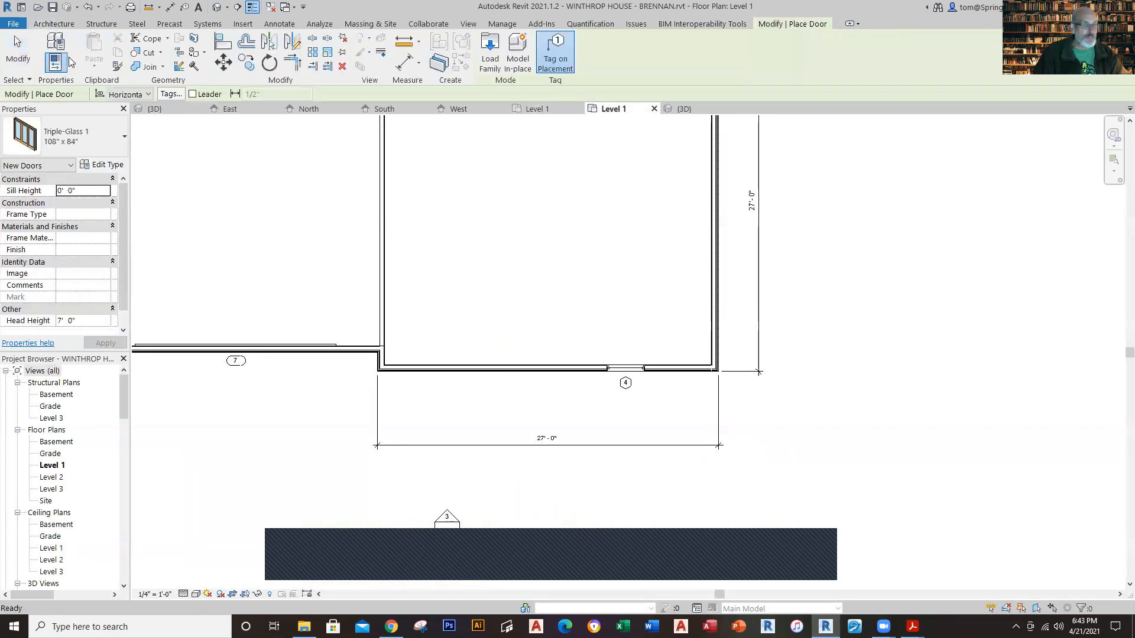
click(124, 137)
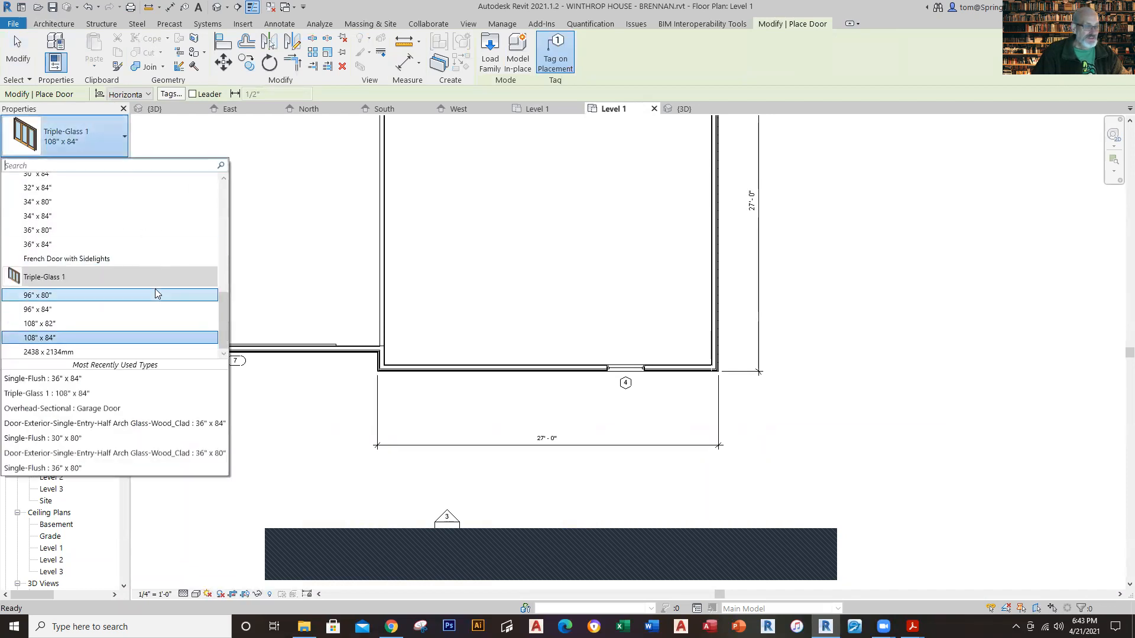
click(121, 424)
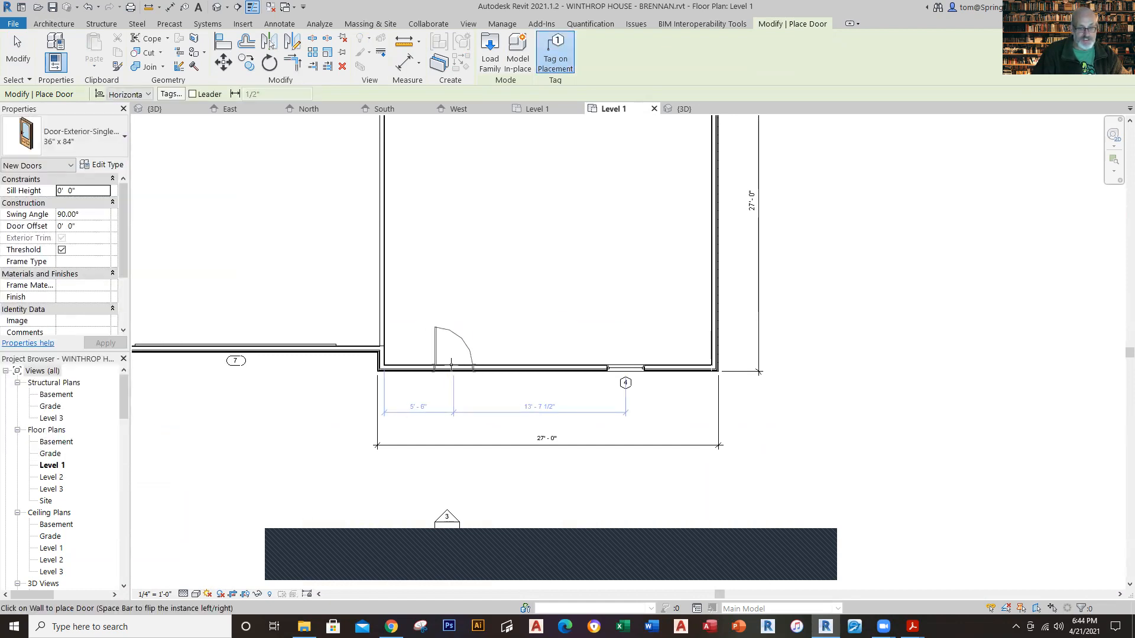
click(453, 363)
key(Escape)
key(Escape)
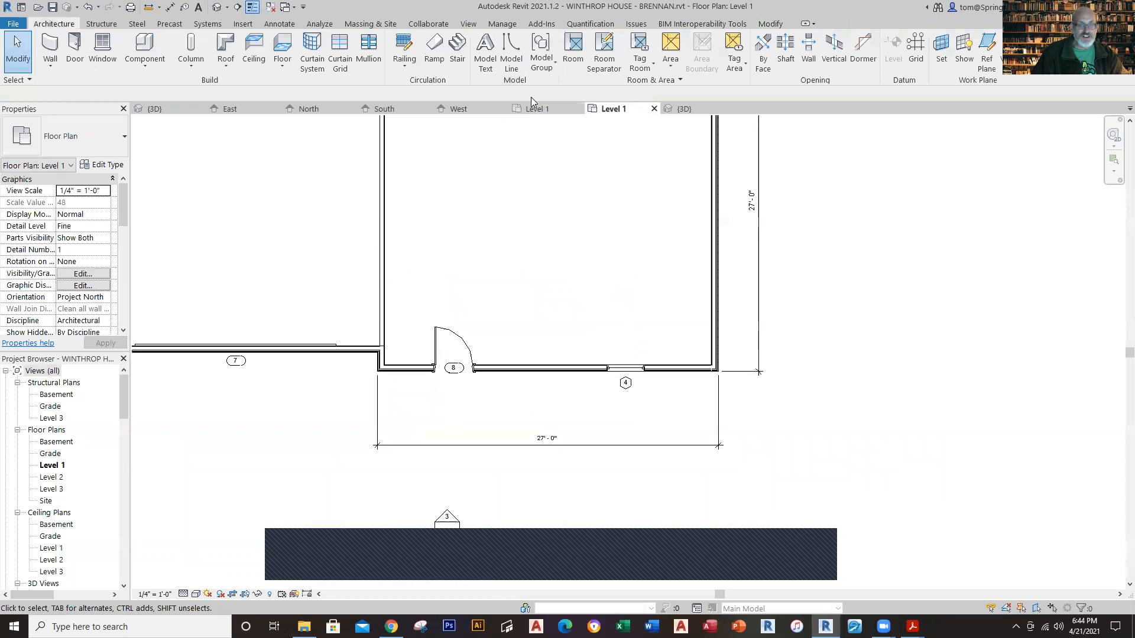
Step: Recheck the front door in the reference plan, and set the new door's centre 7'-4" from the outer face of the house's garage-side corner
click(531, 105)
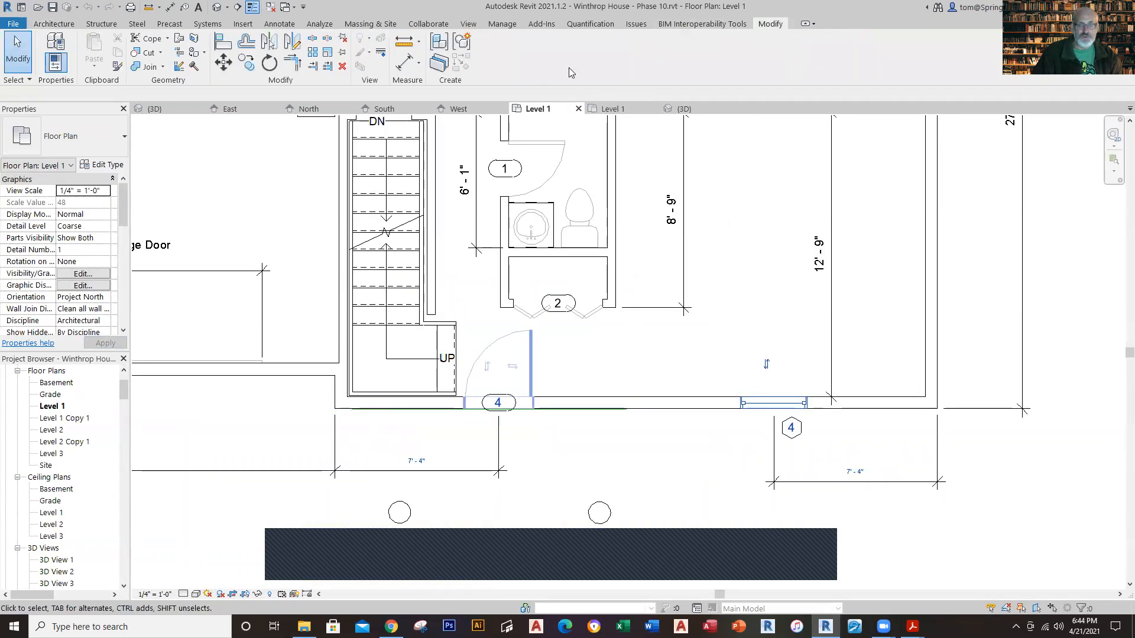
click(597, 107)
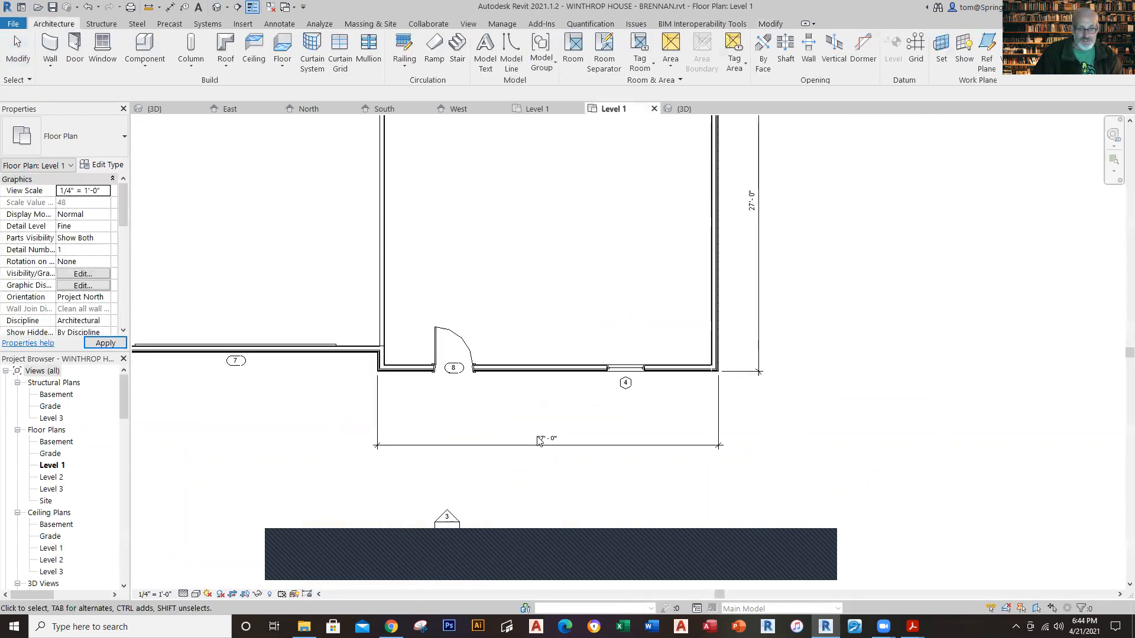
click(466, 365)
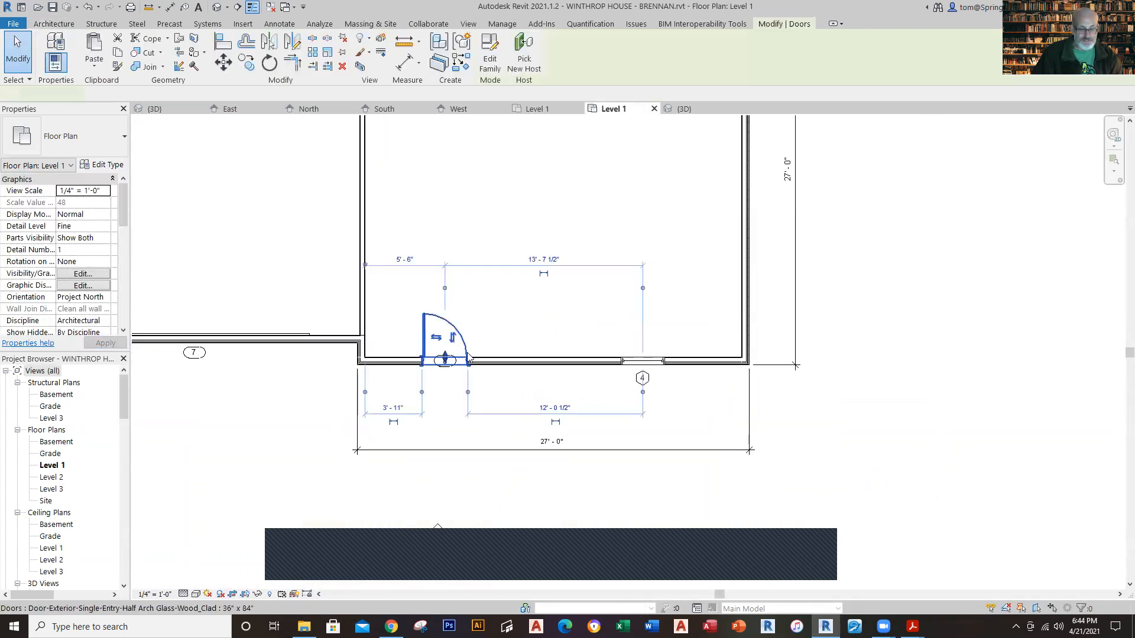
scroll(431, 391, up, 2)
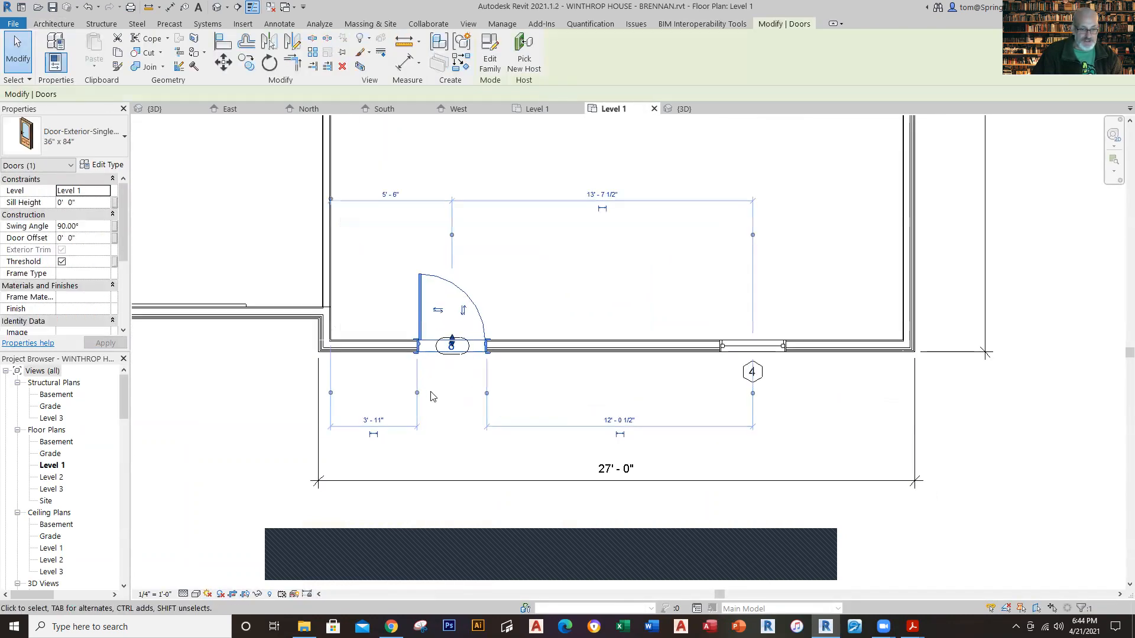
click(331, 392)
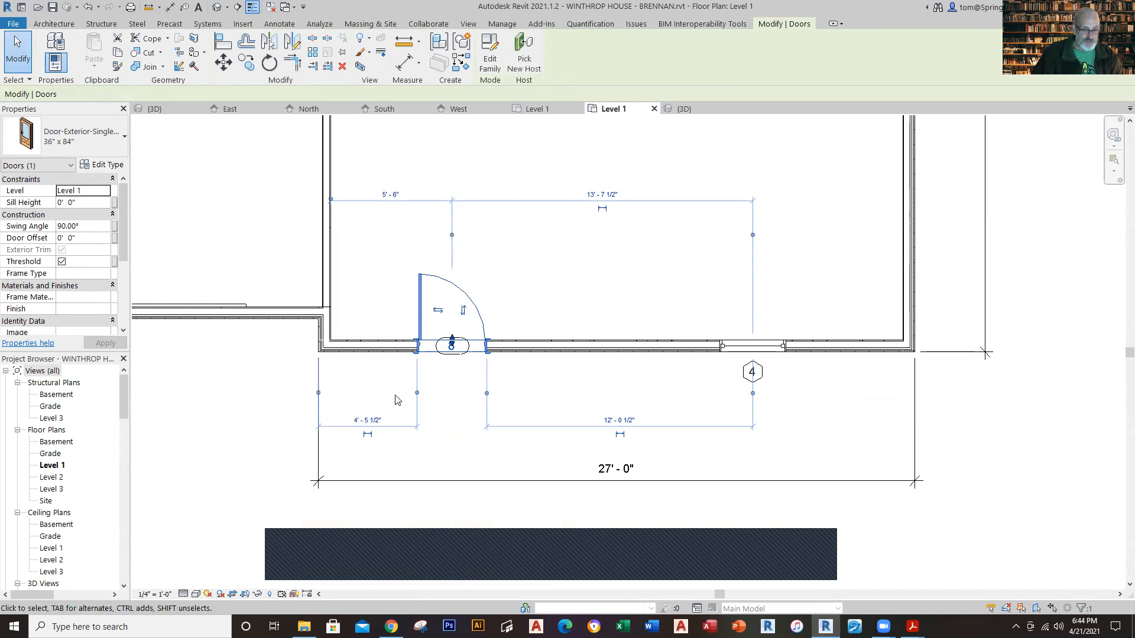
click(417, 393)
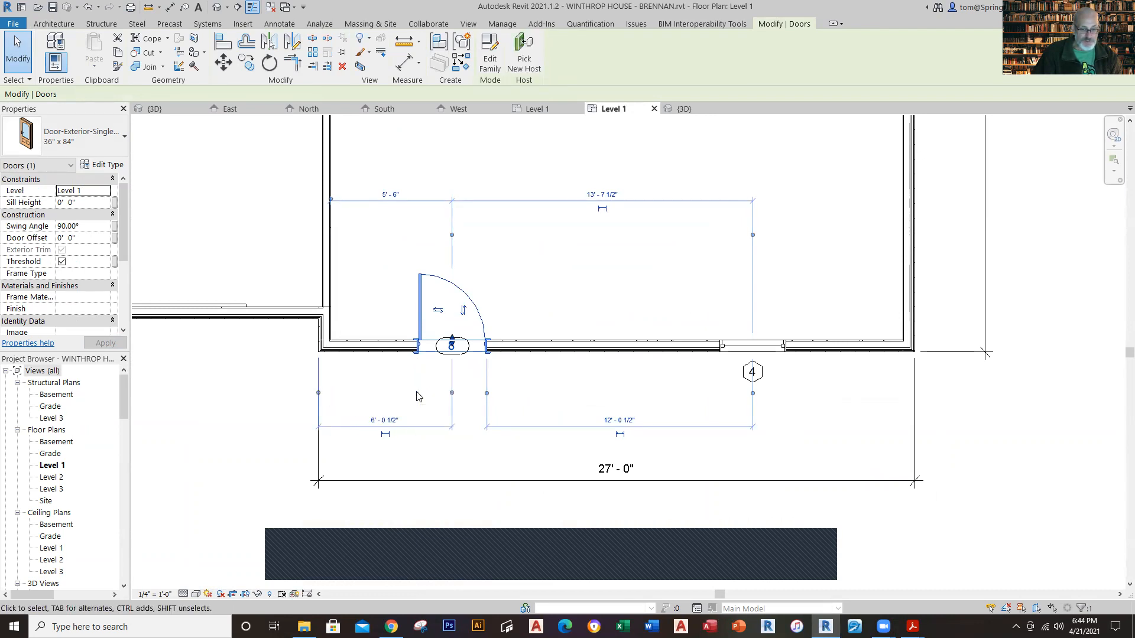
click(399, 419)
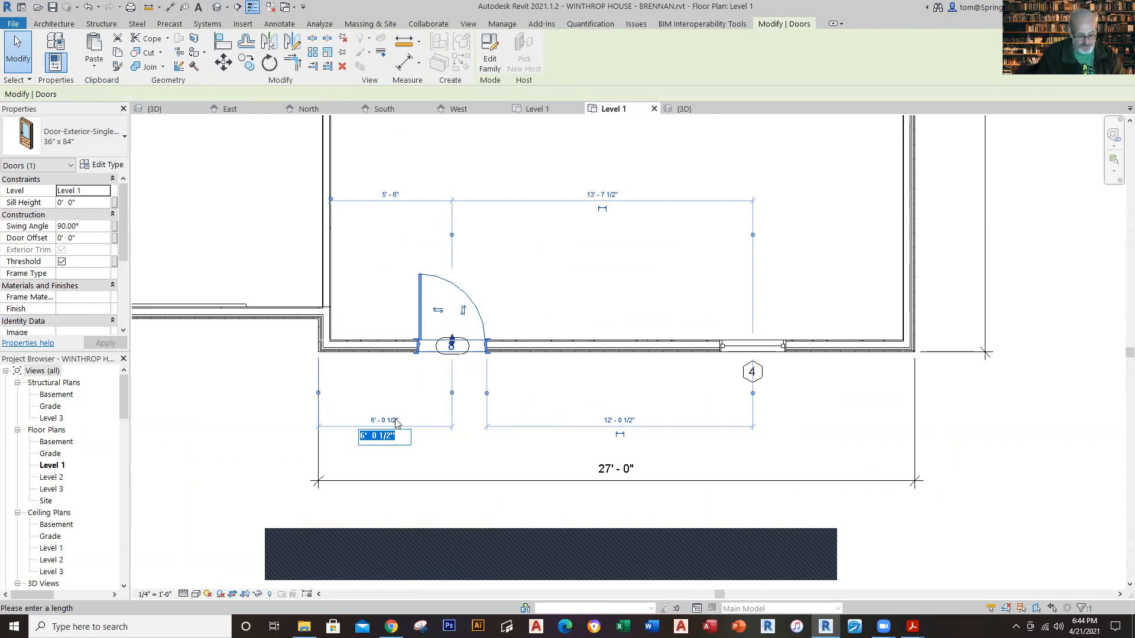
text(7'4)
key(Return)
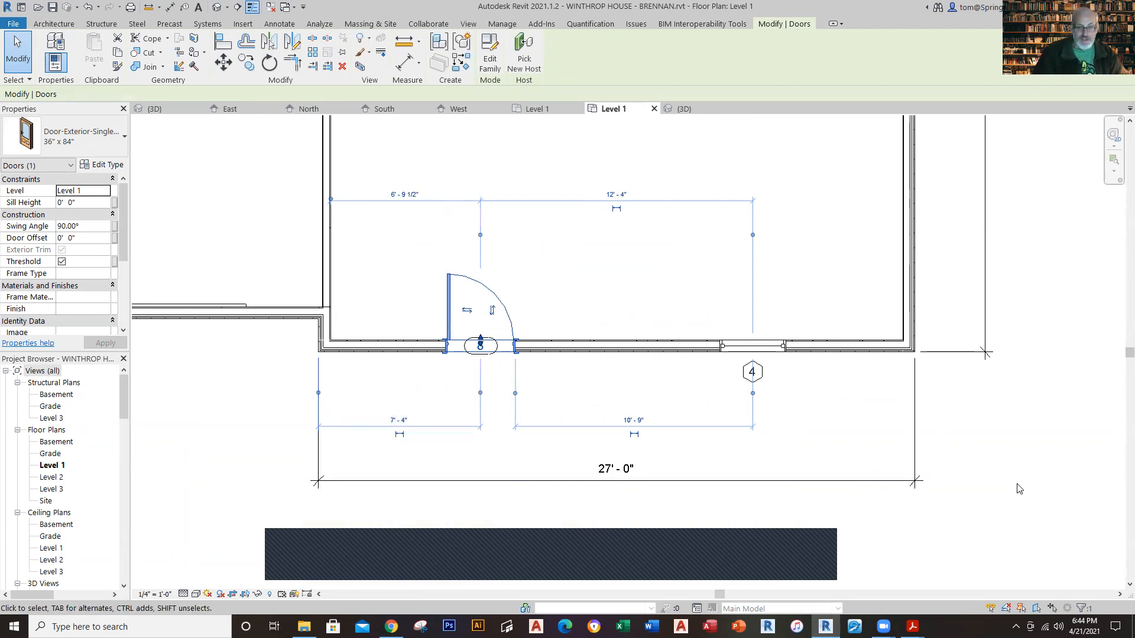
key(Escape)
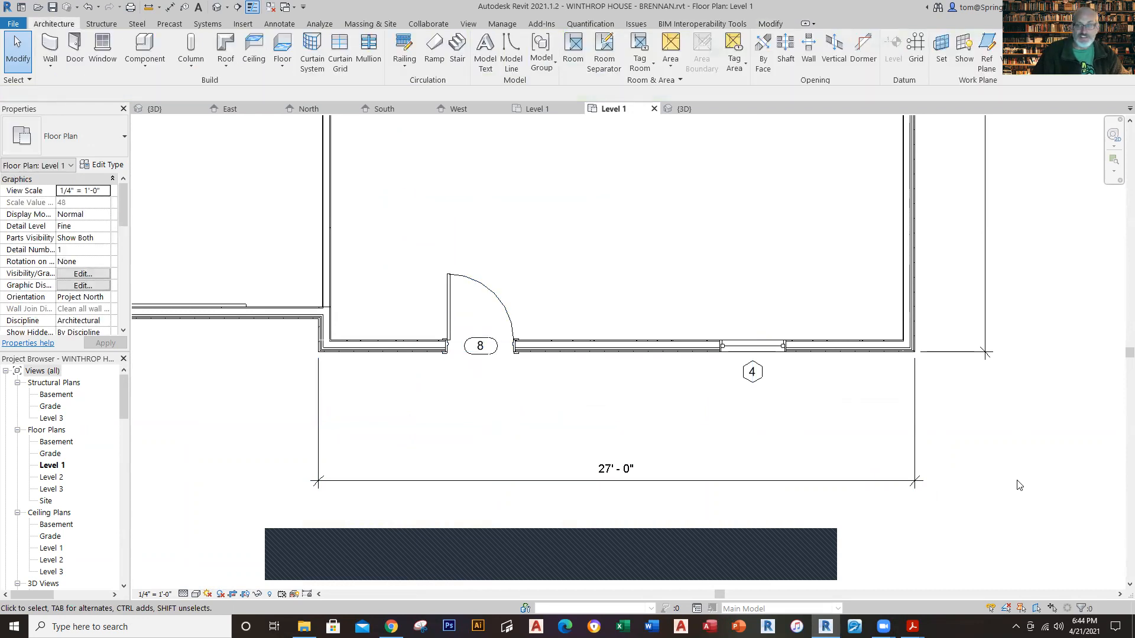
Step: Examine the front door, front window and the other openings of the house and garage in the 3D view
click(683, 108)
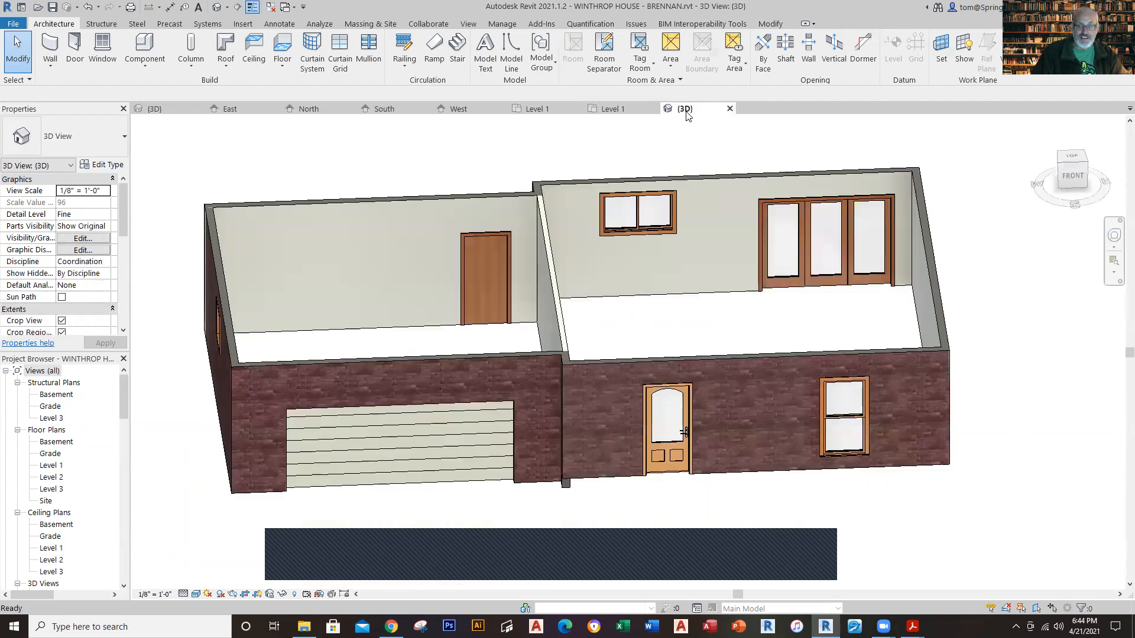
scroll(1000, 384, down, 2)
middle_drag(1000, 381, 811, 357)
shift+middle_drag(838, 399, 919, 432)
scroll(693, 351, up, 8)
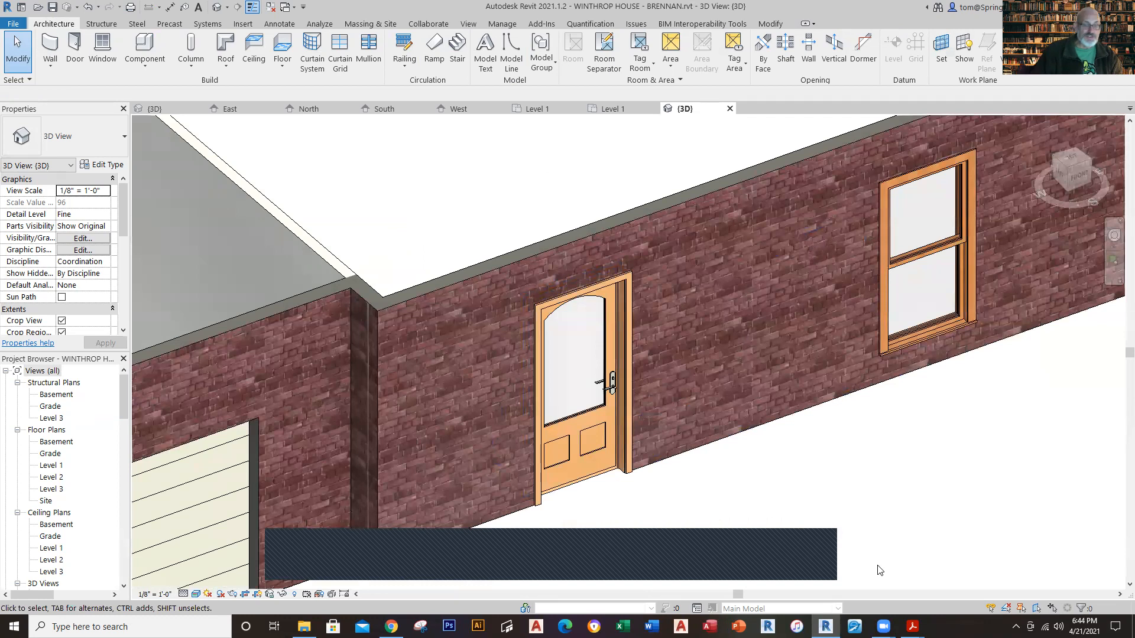
scroll(879, 570, down, 4)
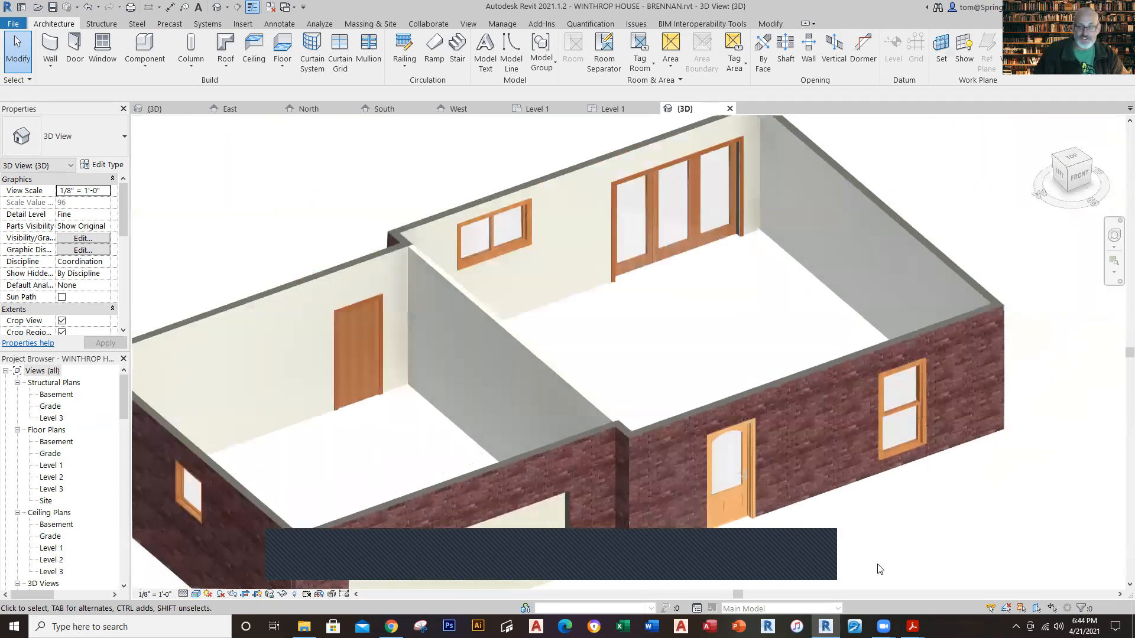
scroll(879, 571, down, 2)
middle_drag(879, 569, 863, 541)
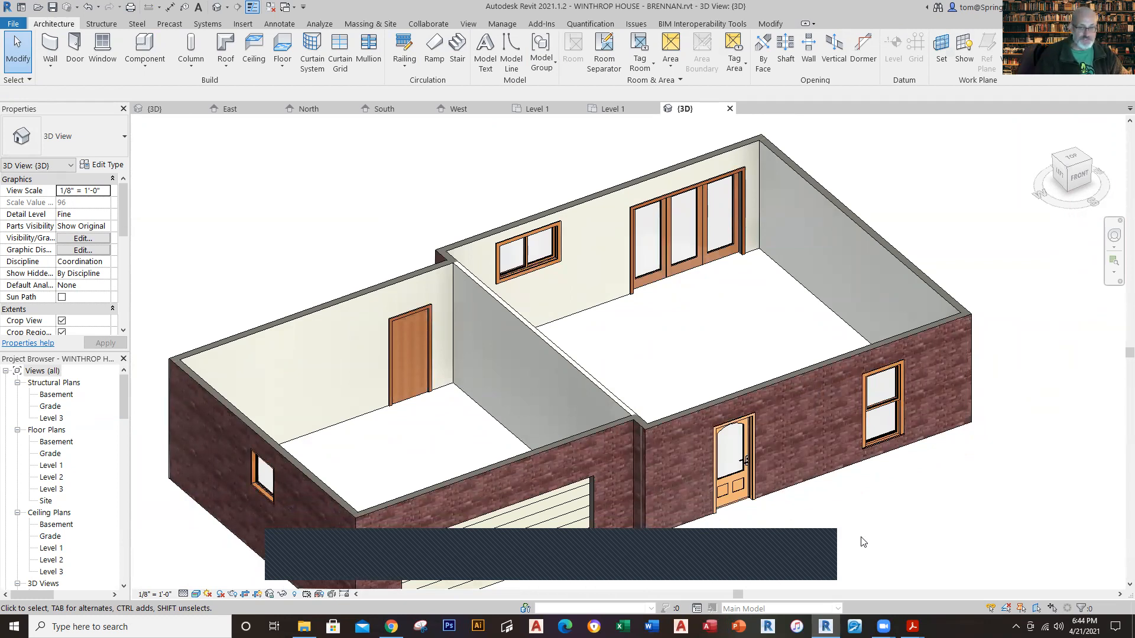
Step: Return to the new project's Level 1 plan and save the project
click(592, 111)
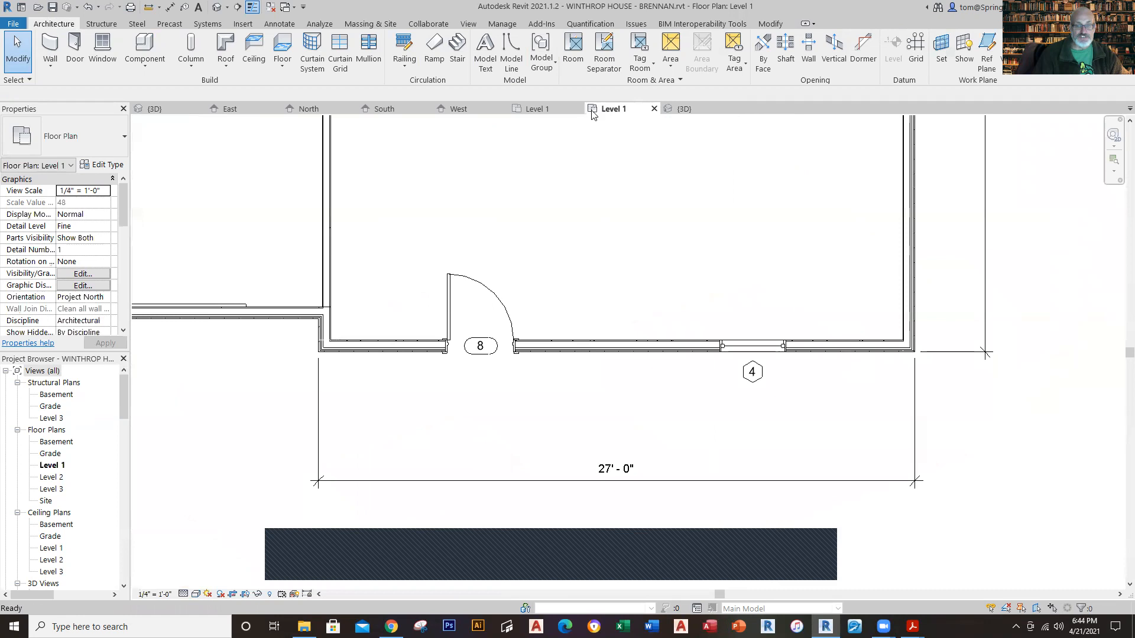
click(51, 9)
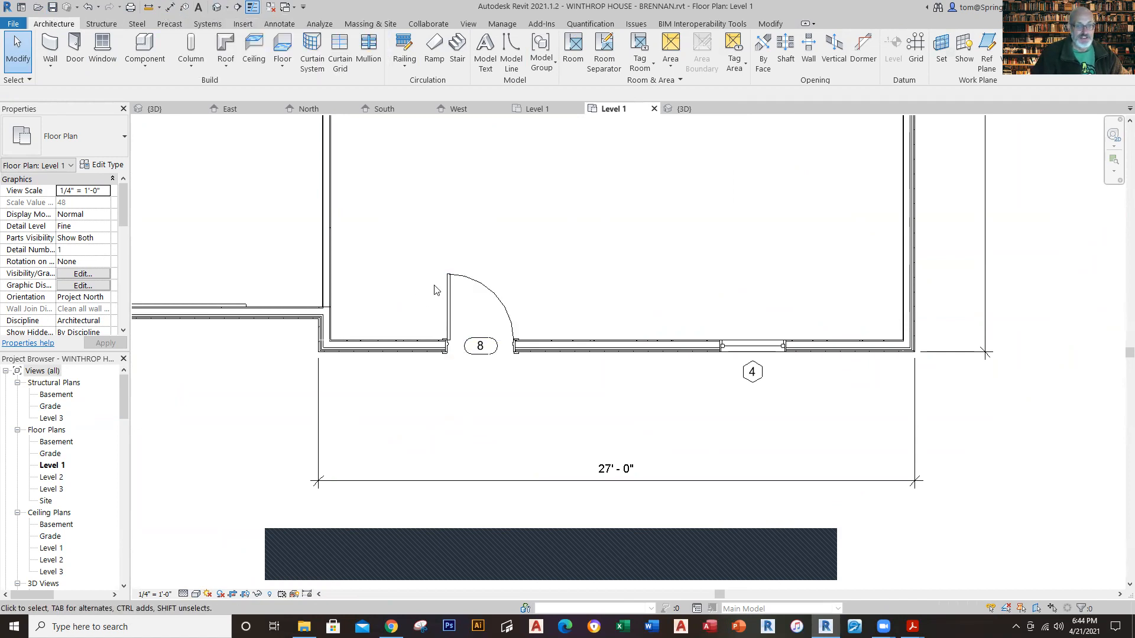
Step: Make the front door's dimension to the garage-side corner and the front window's overall centre dimensions permanent
click(451, 298)
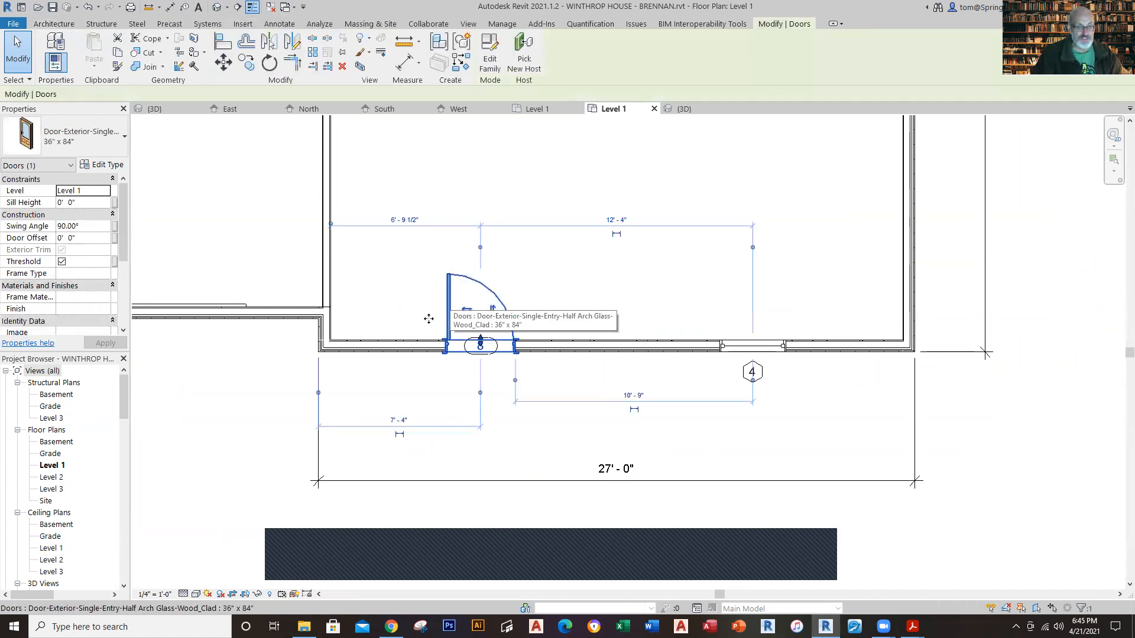
click(434, 469)
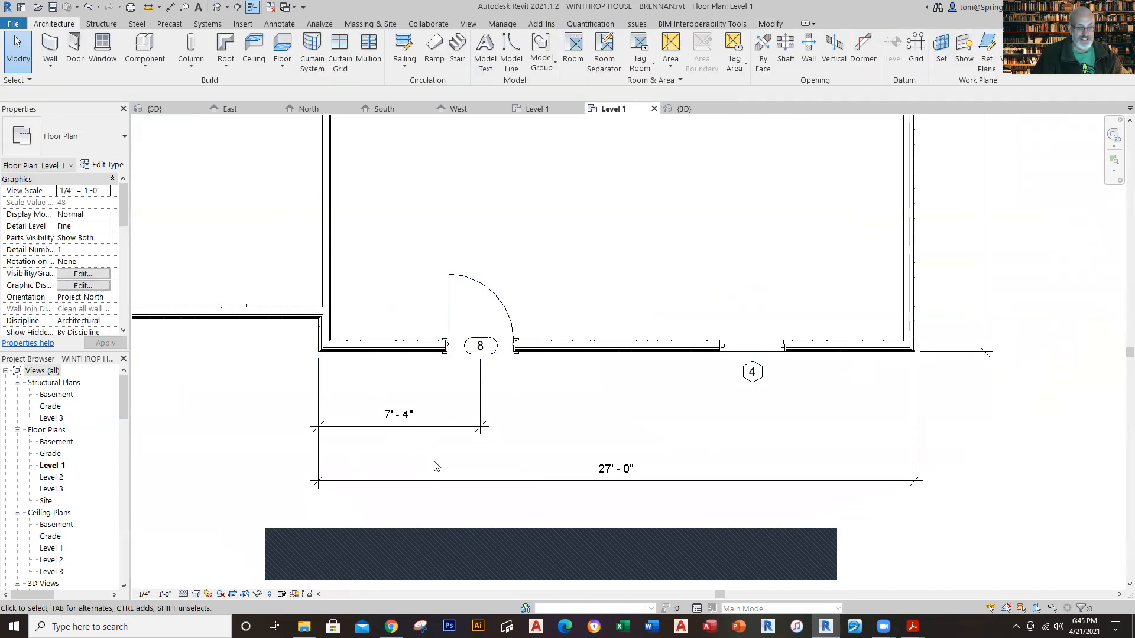
click(768, 347)
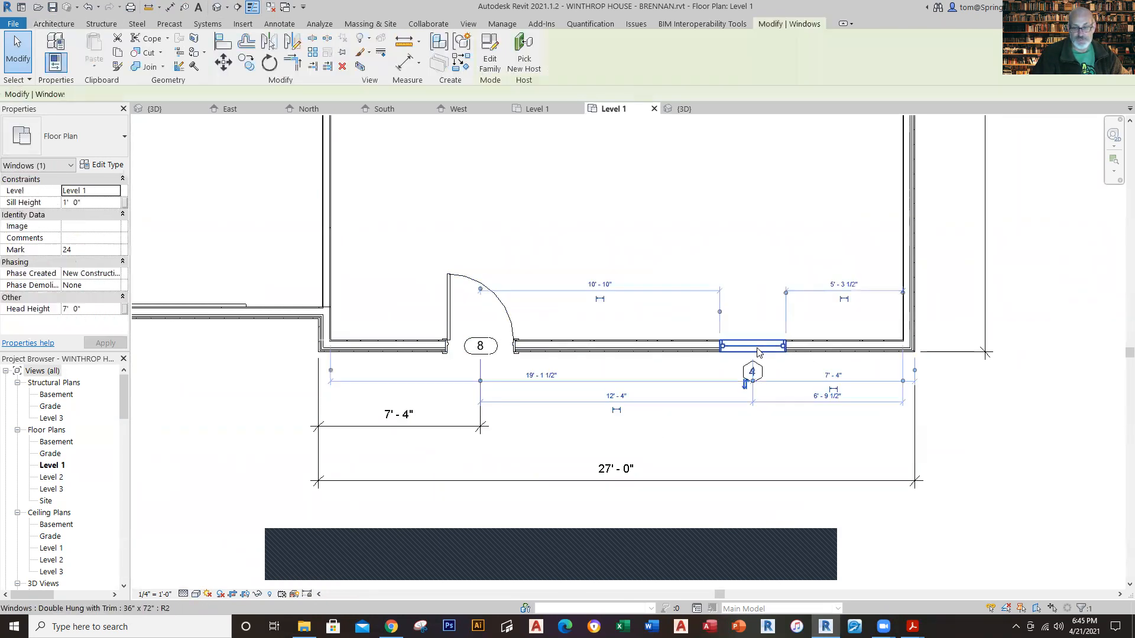
click(834, 376)
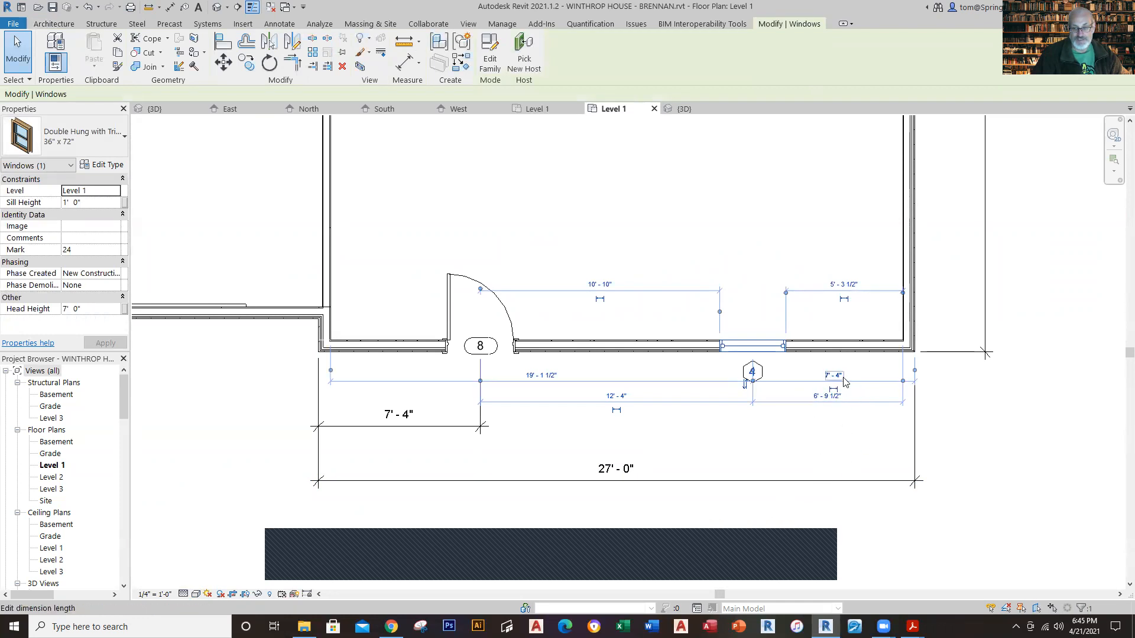
key(Escape)
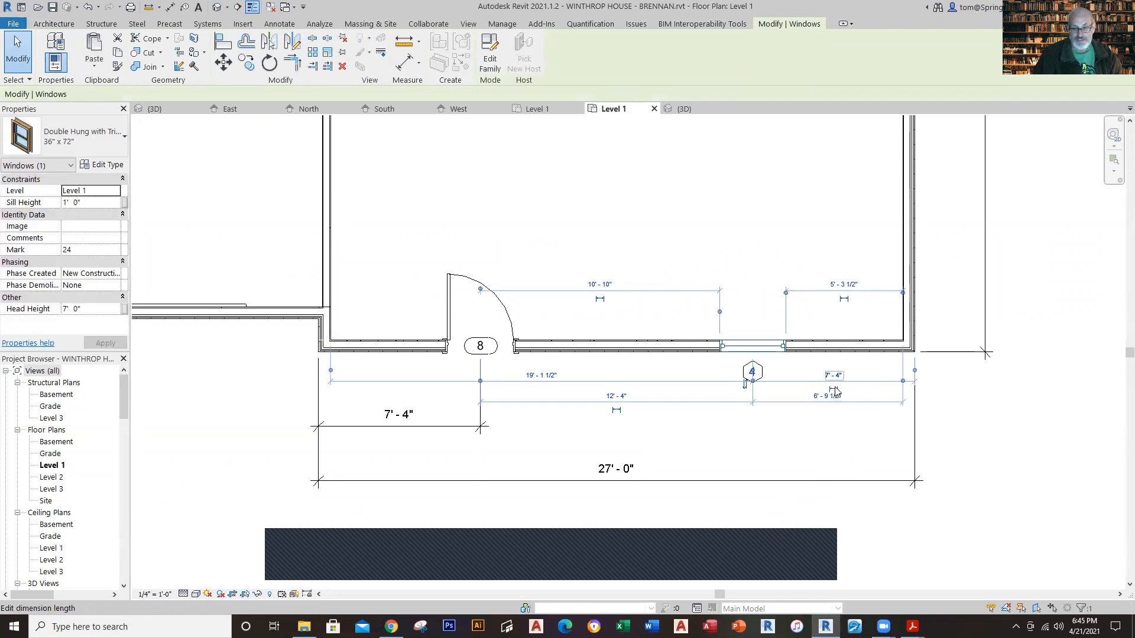
click(962, 426)
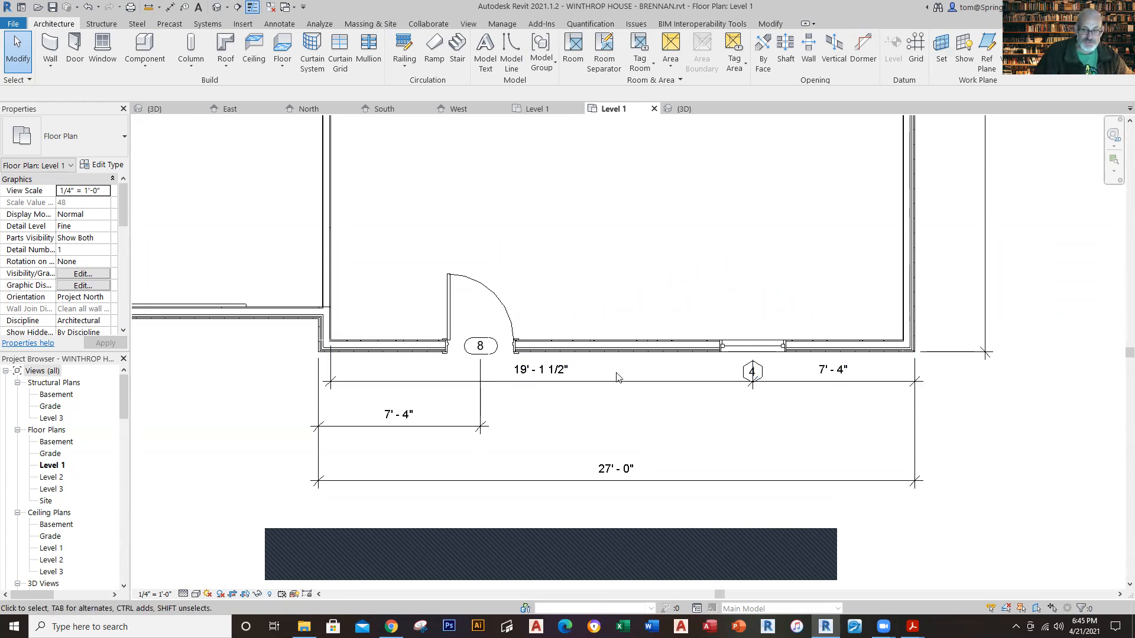
Step: Delete the extra long dimension between the house's garage-side wall and the front window's centre
key(Tab)
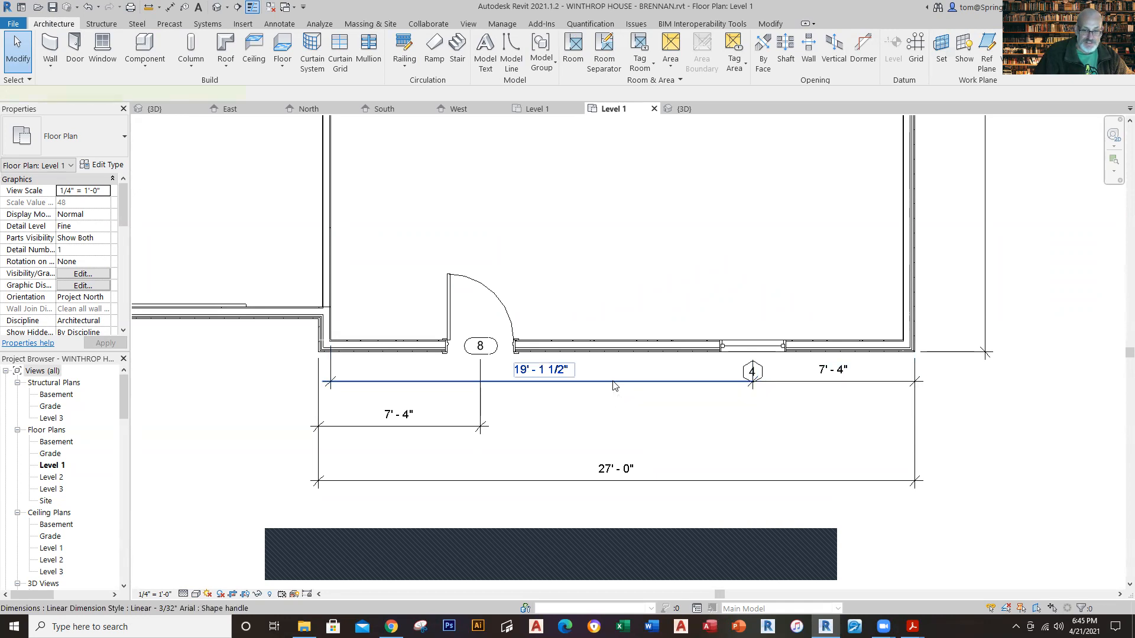
click(613, 386)
key(Delete)
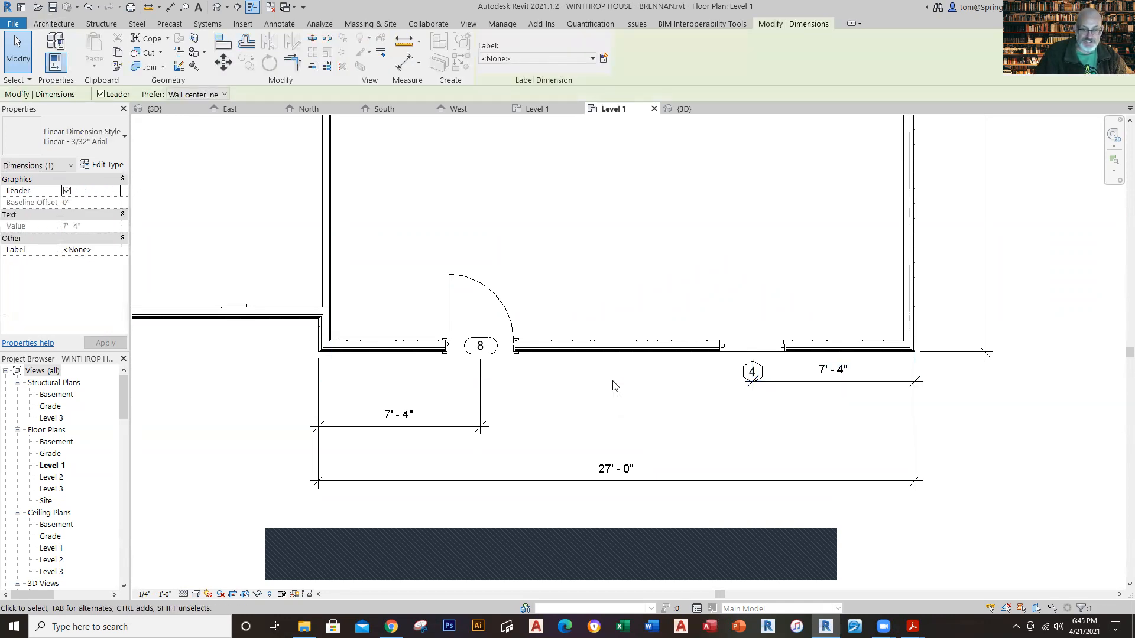
click(1002, 463)
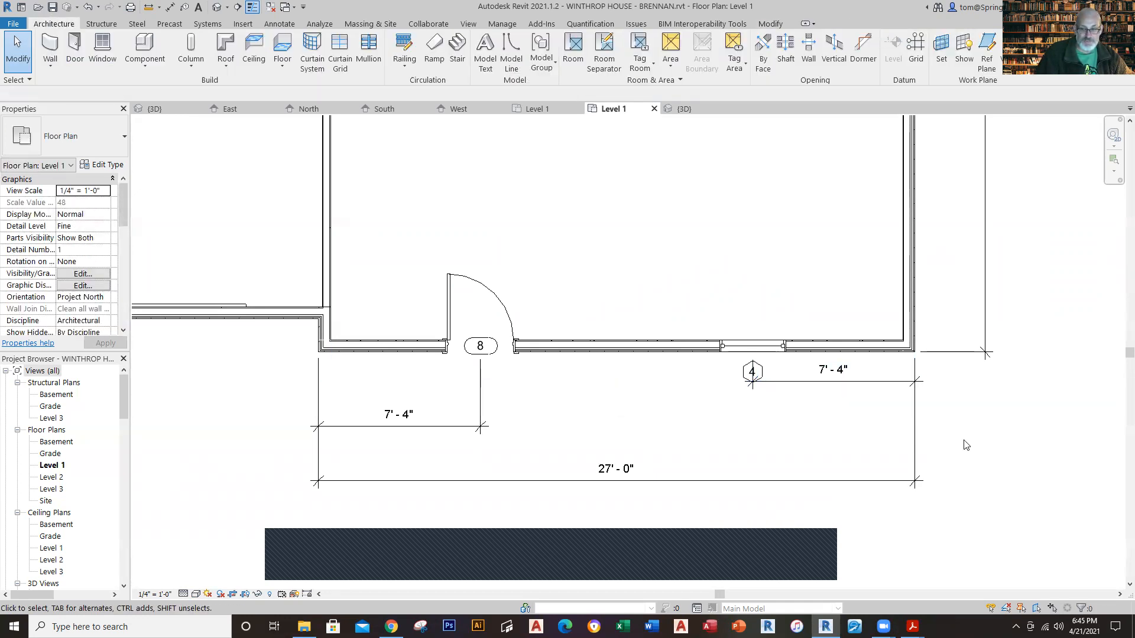
Step: Move the front window's dimension away from the wall, roughly in line with the front door's dimension
click(818, 381)
key(Down)
key(Down)
key(Down)
key(Down)
key(Down)
key(Down)
key(Down)
key(Down)
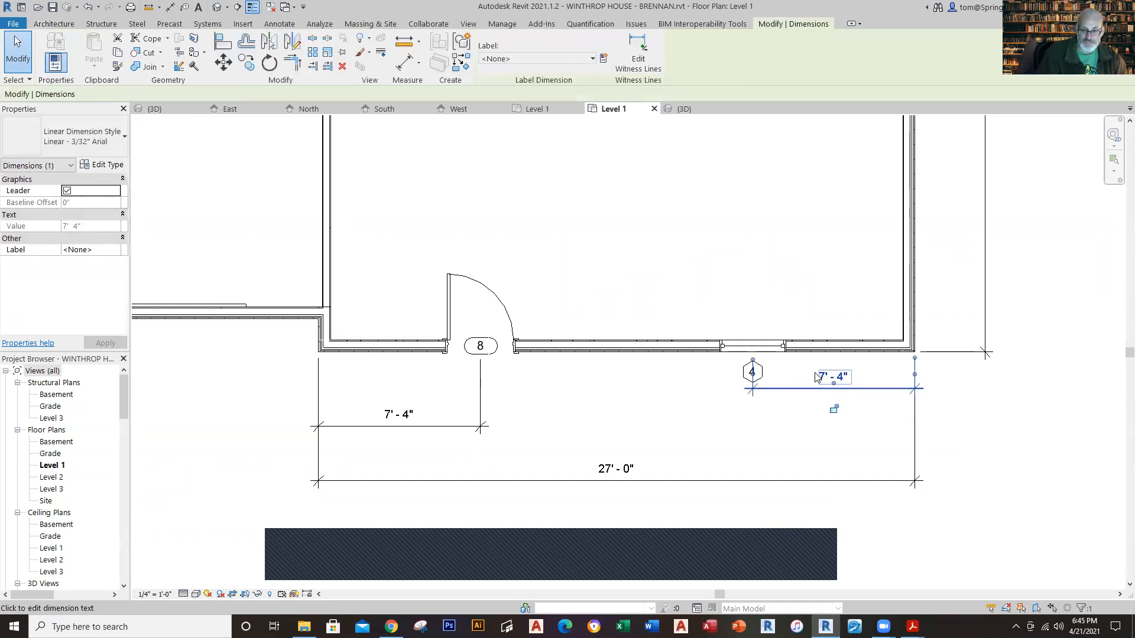
key(Down)
key(Down)
key(Down)
key(Down)
key(Down)
key(Down)
key(Down)
key(Down)
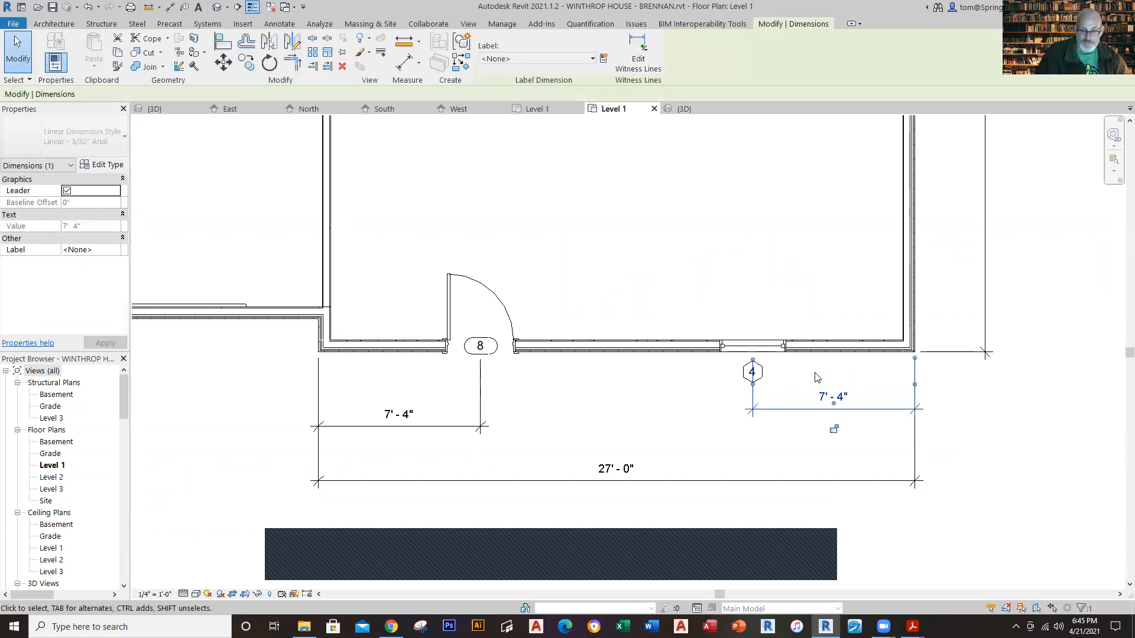
key(Escape)
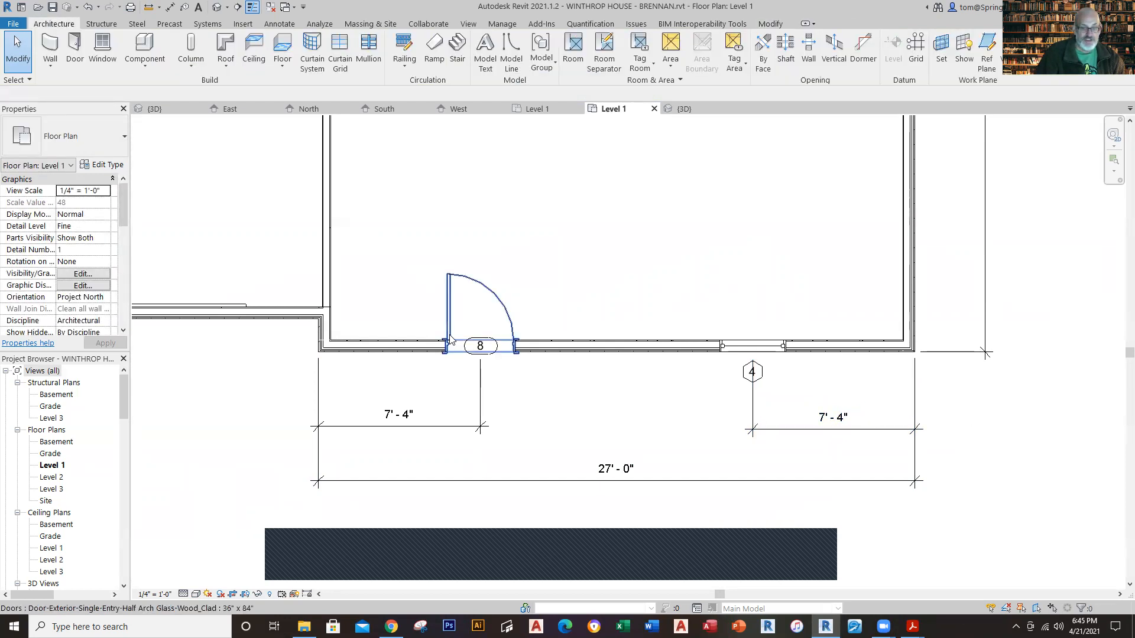
Step: Renumber the front door's tag as 4
click(489, 355)
click(488, 353)
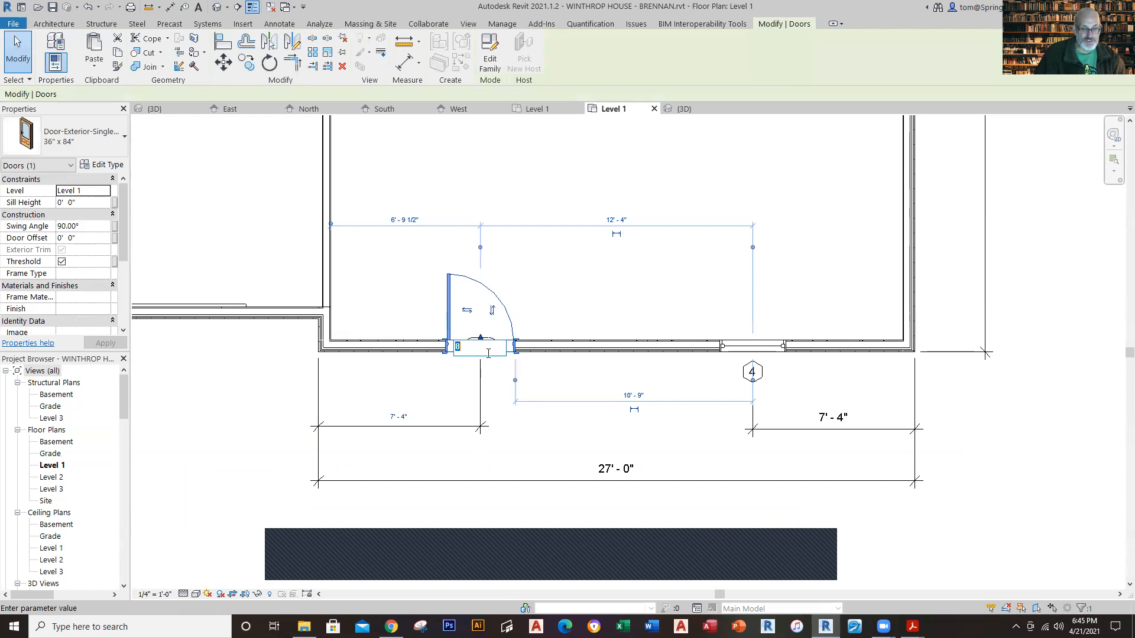
text(4)
key(Return)
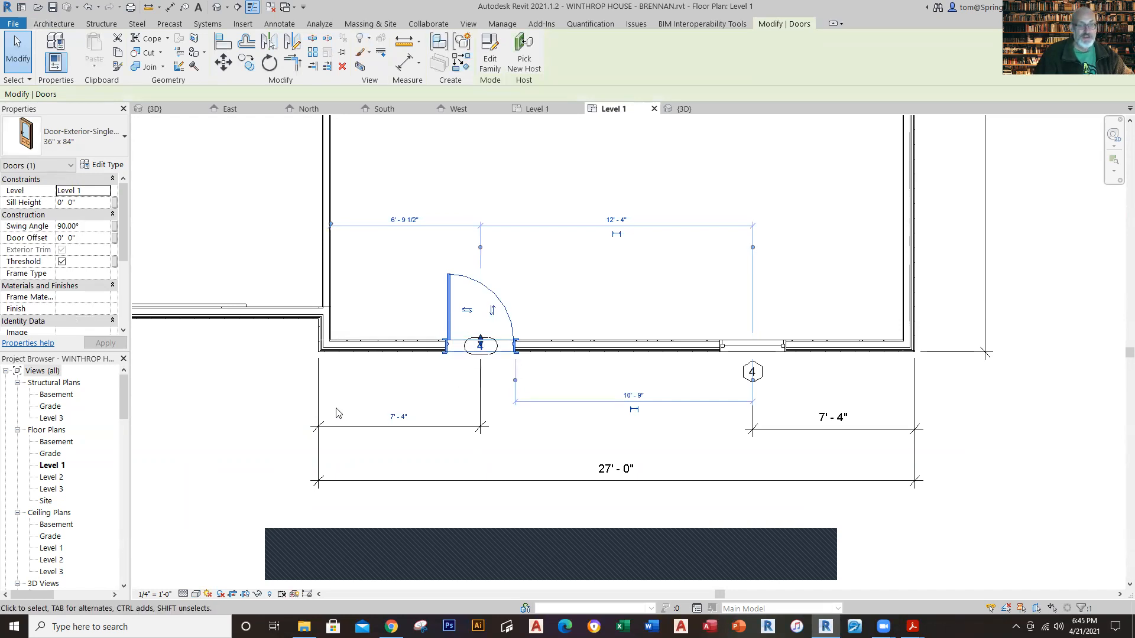
click(271, 412)
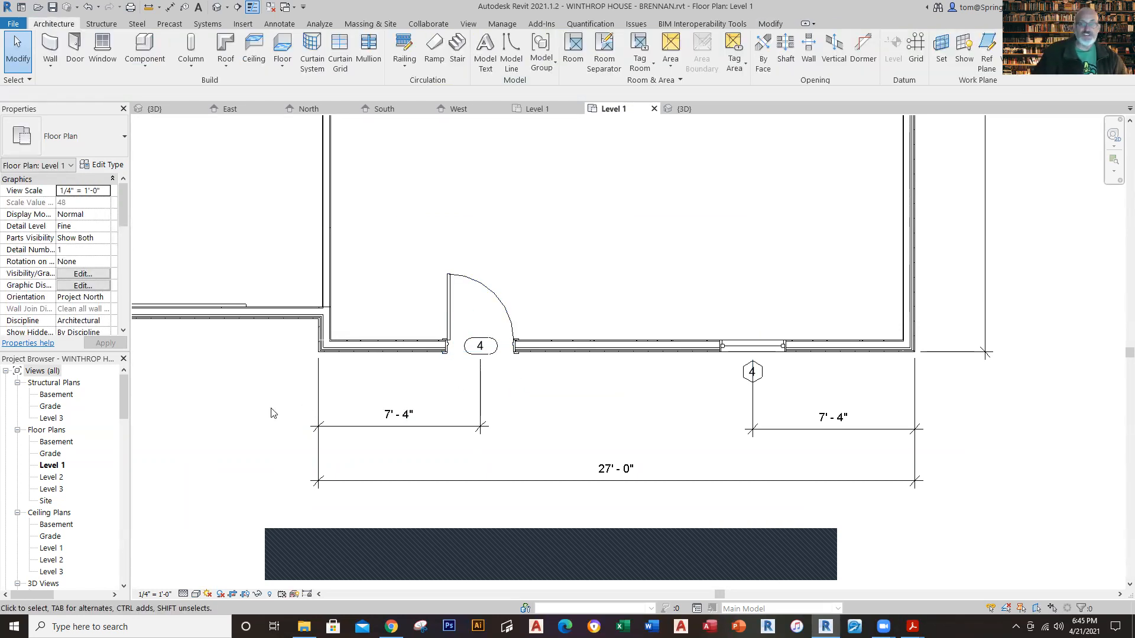
Step: Shorten the window-side witness line of the front window's dimension so it clears the window tag
click(753, 408)
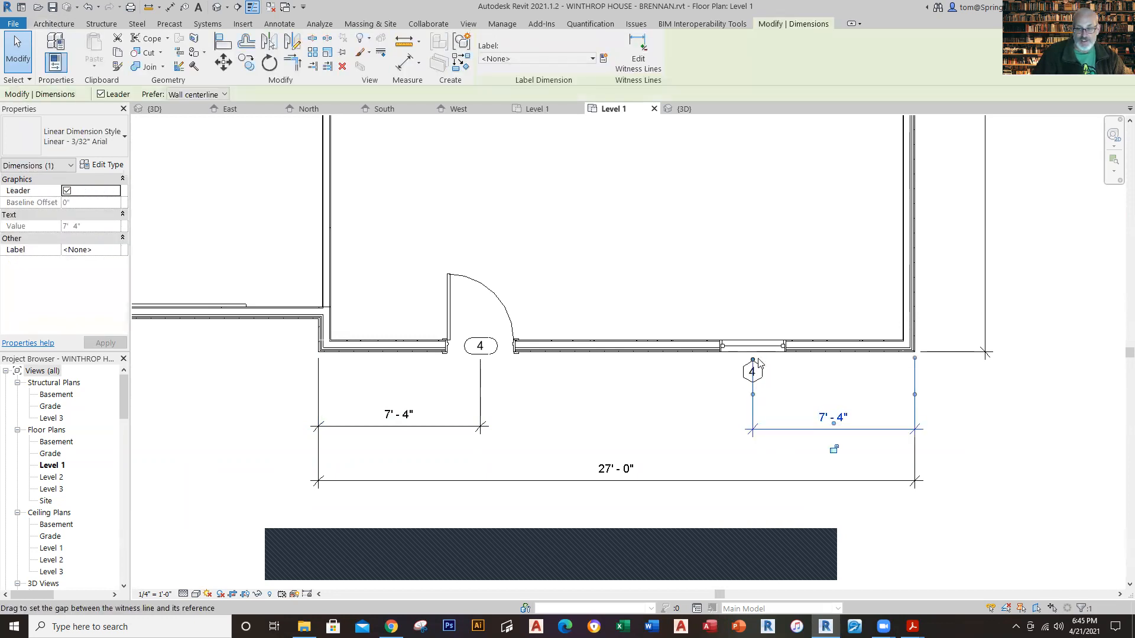
drag(752, 360, 752, 392)
click(810, 399)
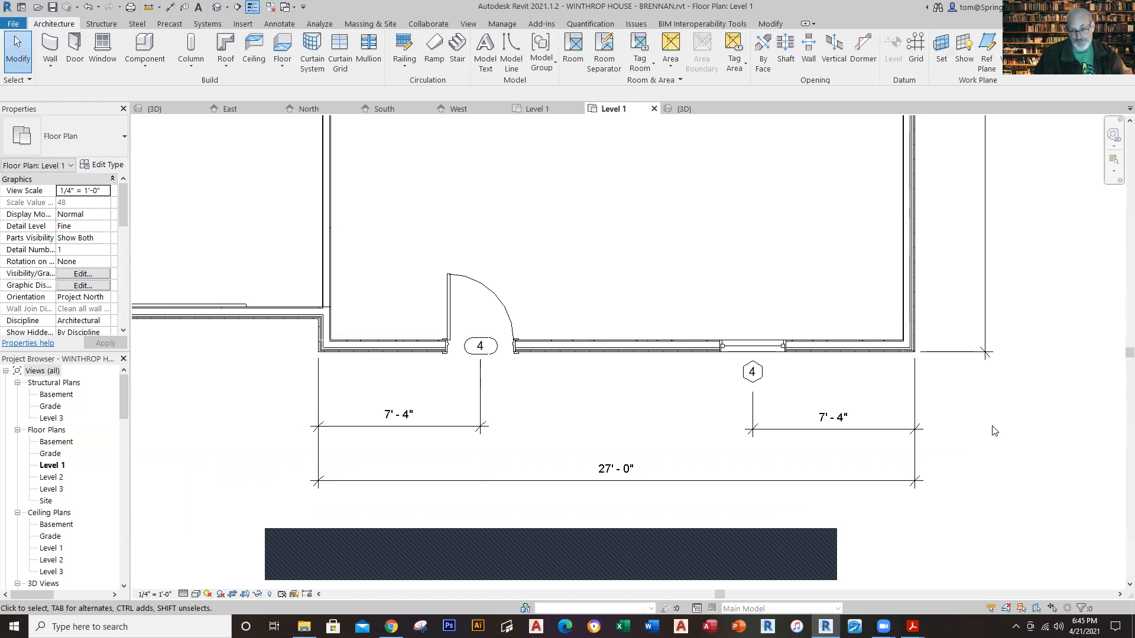
Step: Review the new Level 1 plan, and examine the interior walls and their dimensions in the Phase 10 reference plan
scroll(993, 431, down, 1)
scroll(994, 431, down, 4)
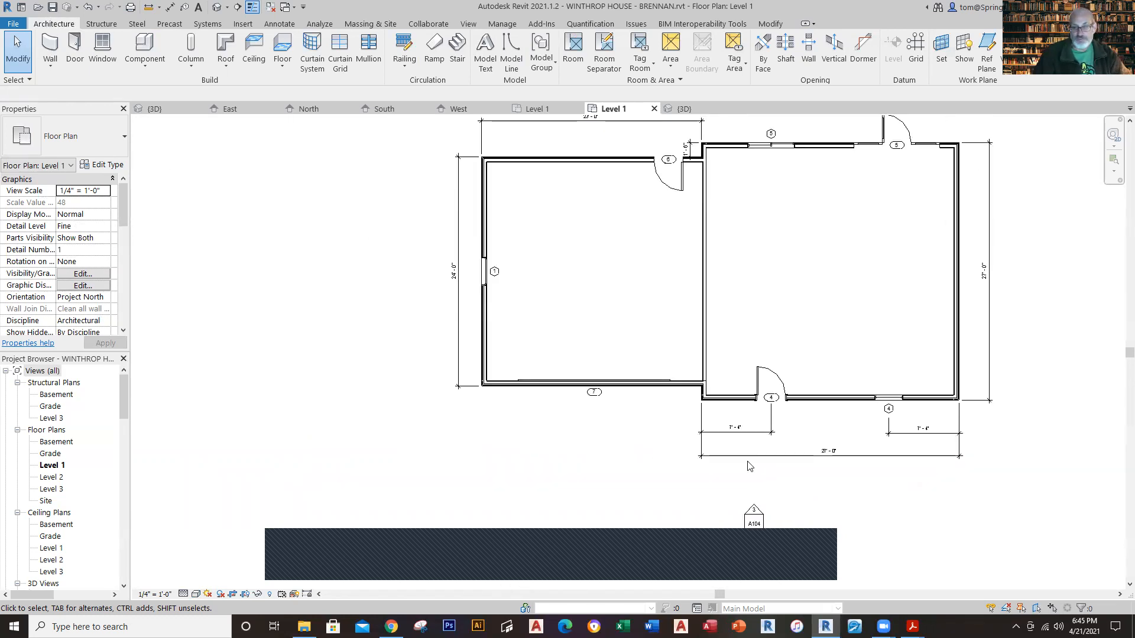
middle_drag(967, 416, 748, 461)
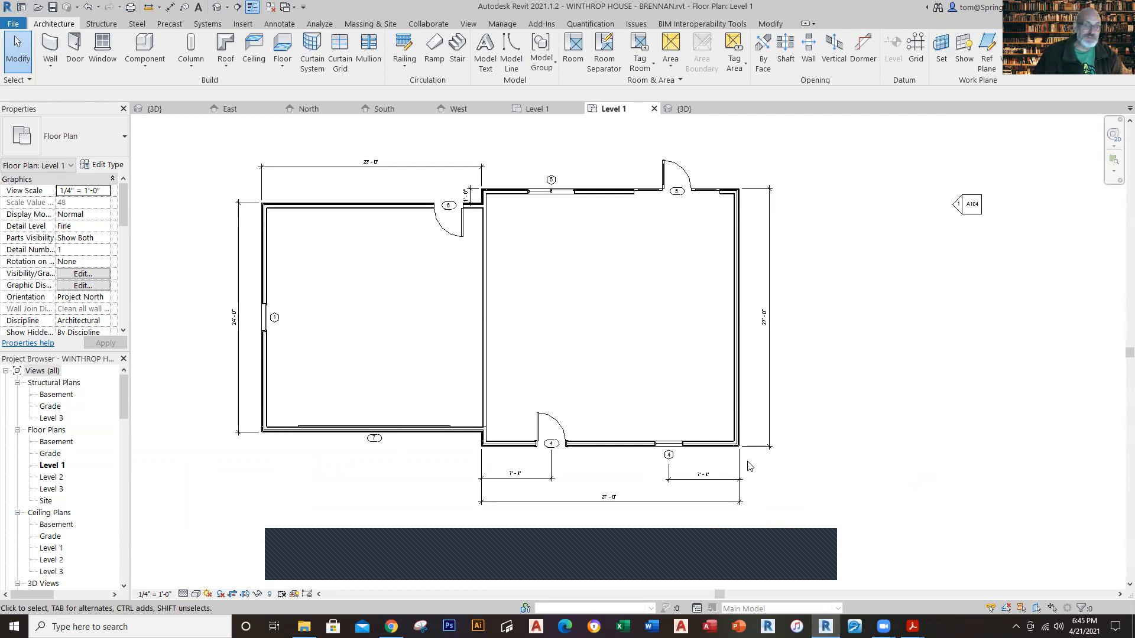
click(534, 109)
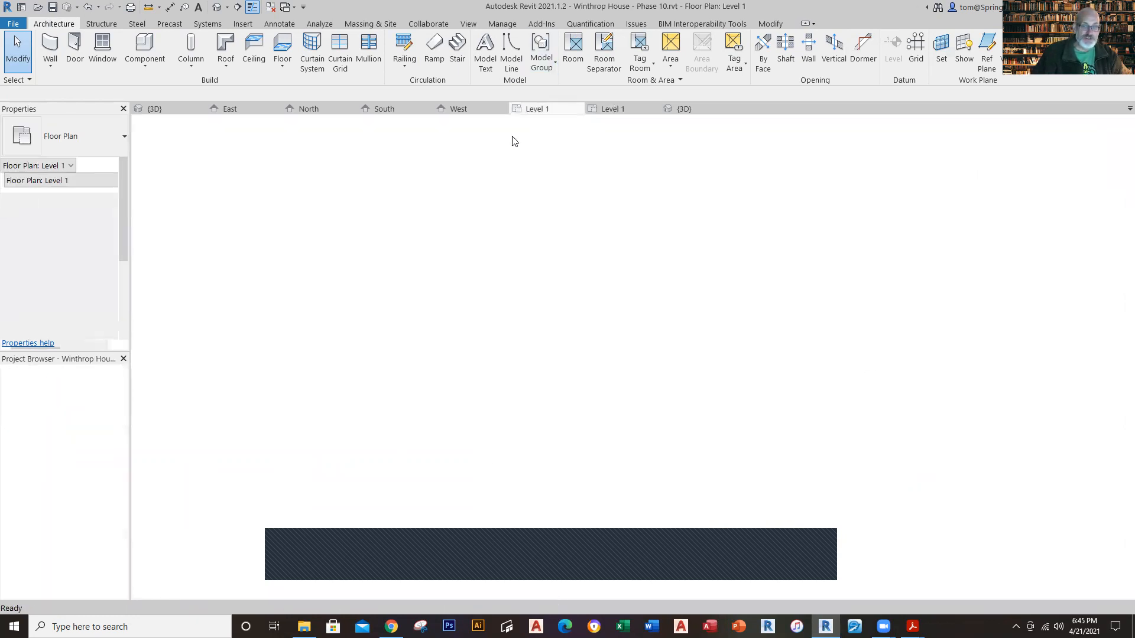
scroll(653, 375, down, 4)
middle_drag(669, 360, 657, 471)
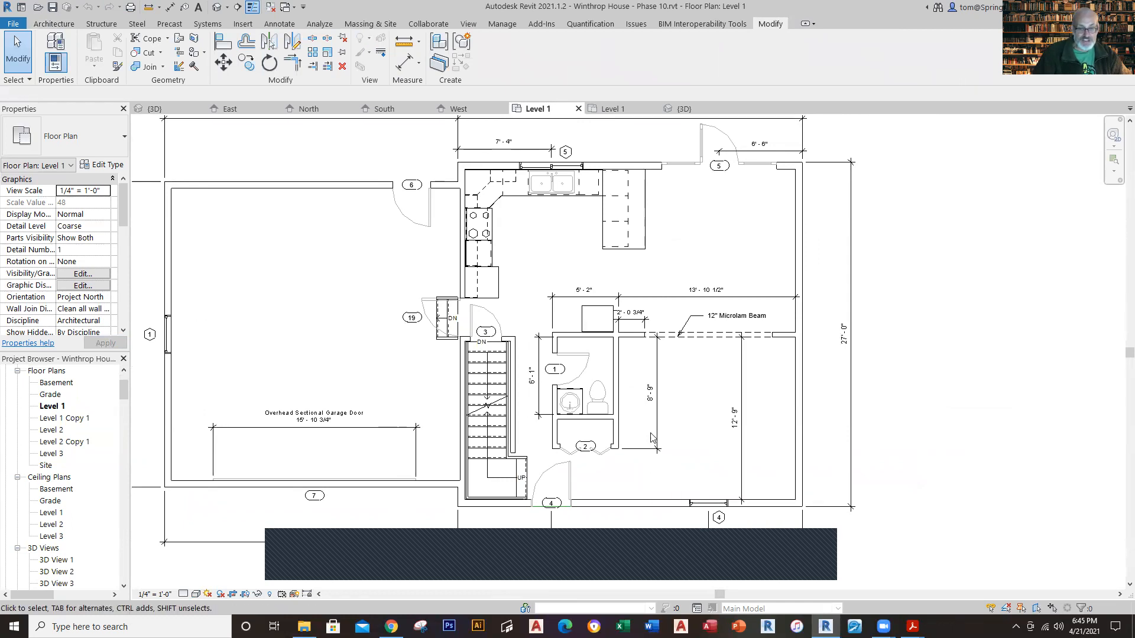
scroll(639, 361, up, 1)
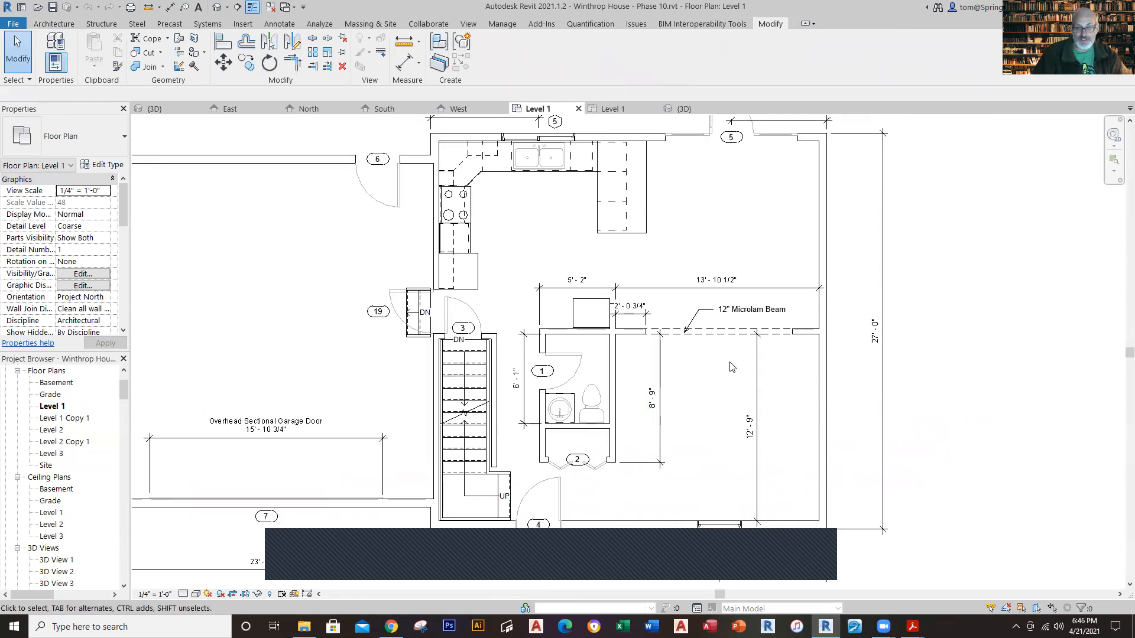
scroll(733, 363, up, 2)
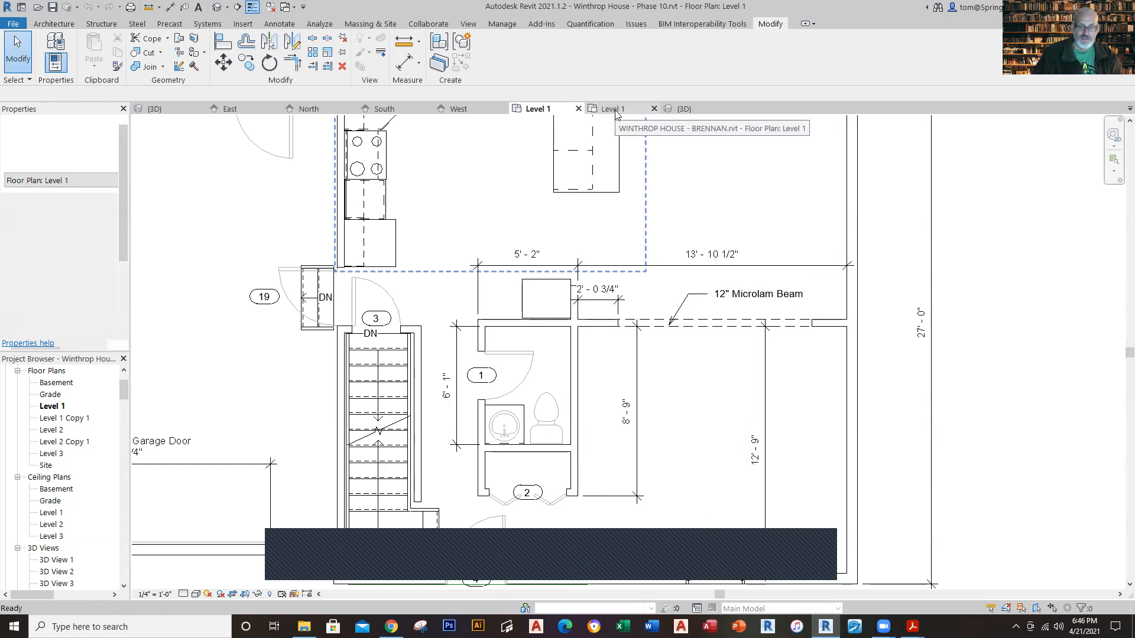
Step: In the new project's Level 1 plan, draw a horizontal 4-1/2" interior wall across the full house width, about 13' from the front wall
click(614, 110)
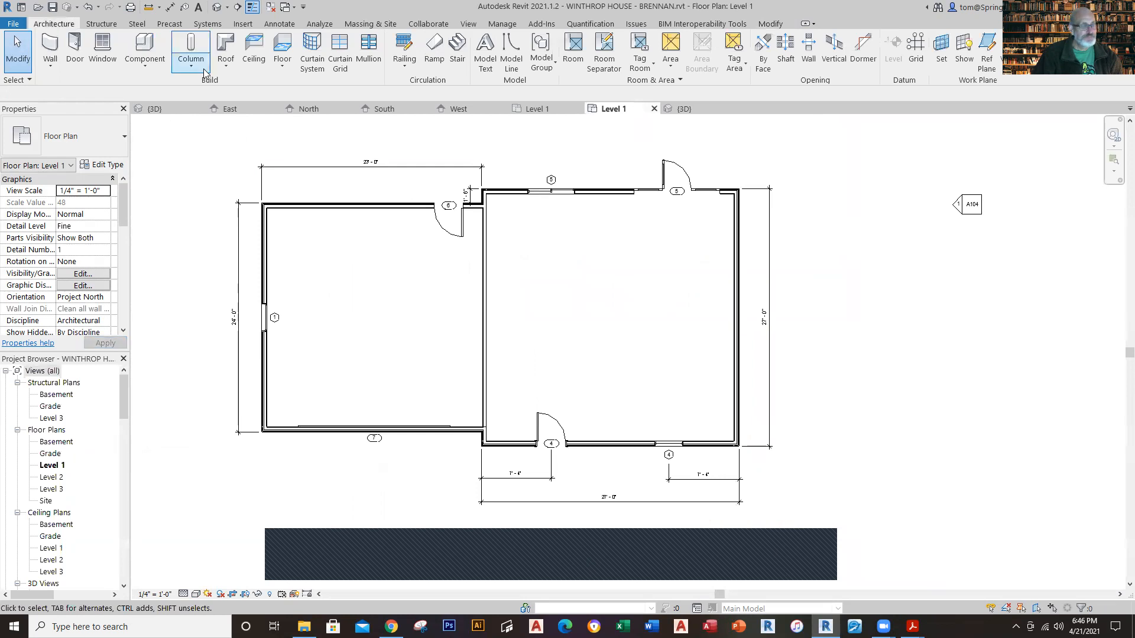
click(56, 64)
click(86, 86)
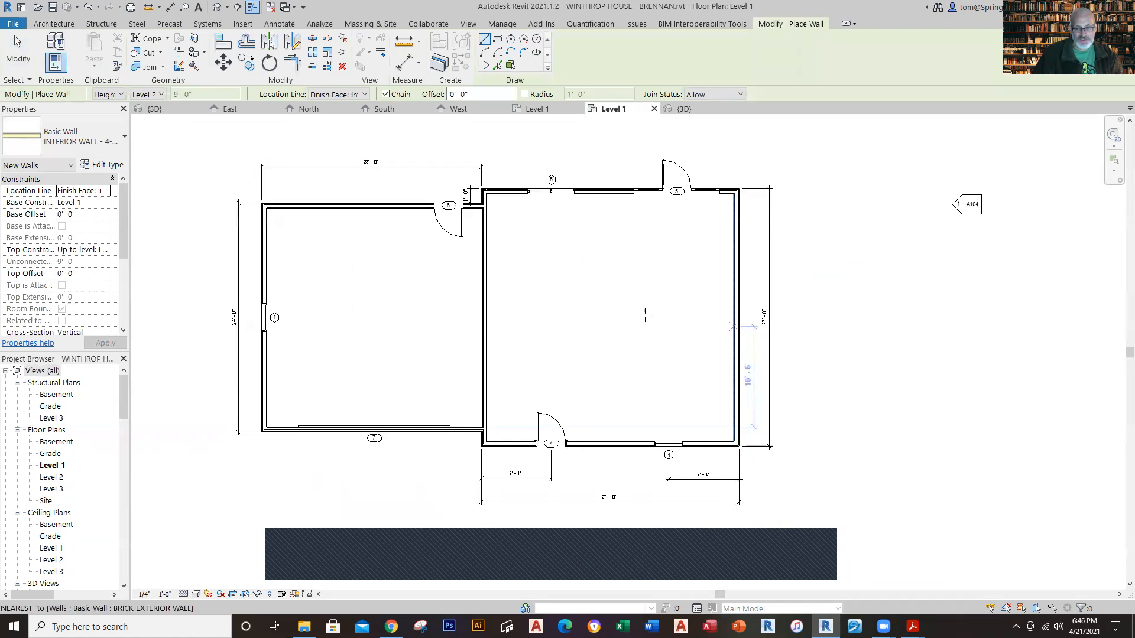
click(734, 314)
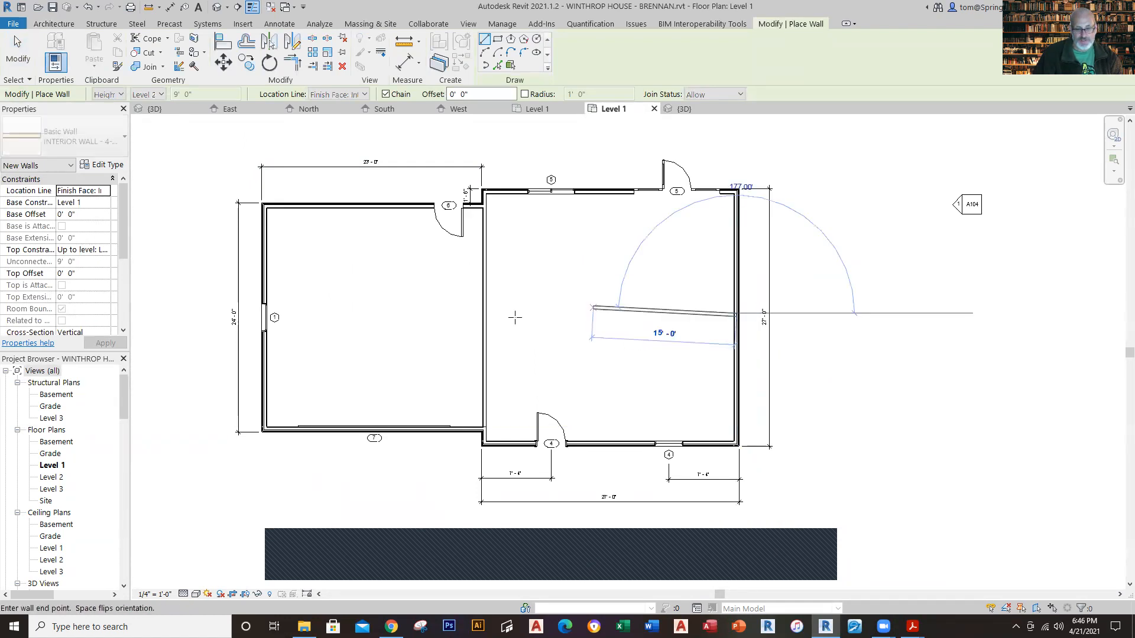
click(484, 314)
key(Escape)
key(Escape)
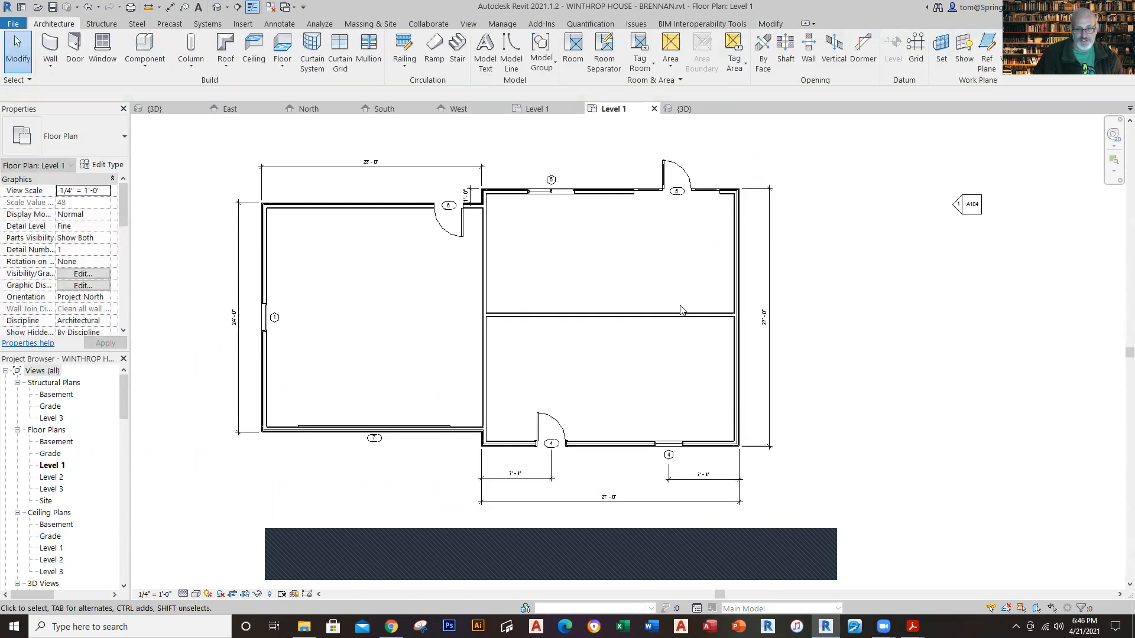
Step: Check the new interior wall's distances to the front and rear walls, and compare its position with the reference plan
click(681, 314)
scroll(582, 335, up, 3)
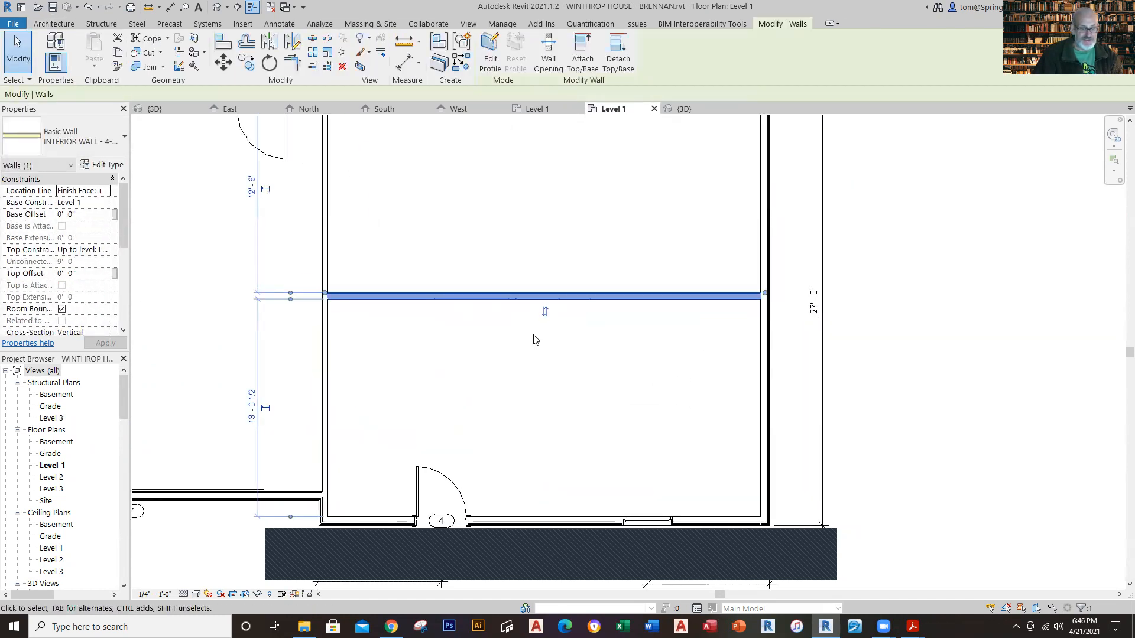
scroll(534, 339, down, 2)
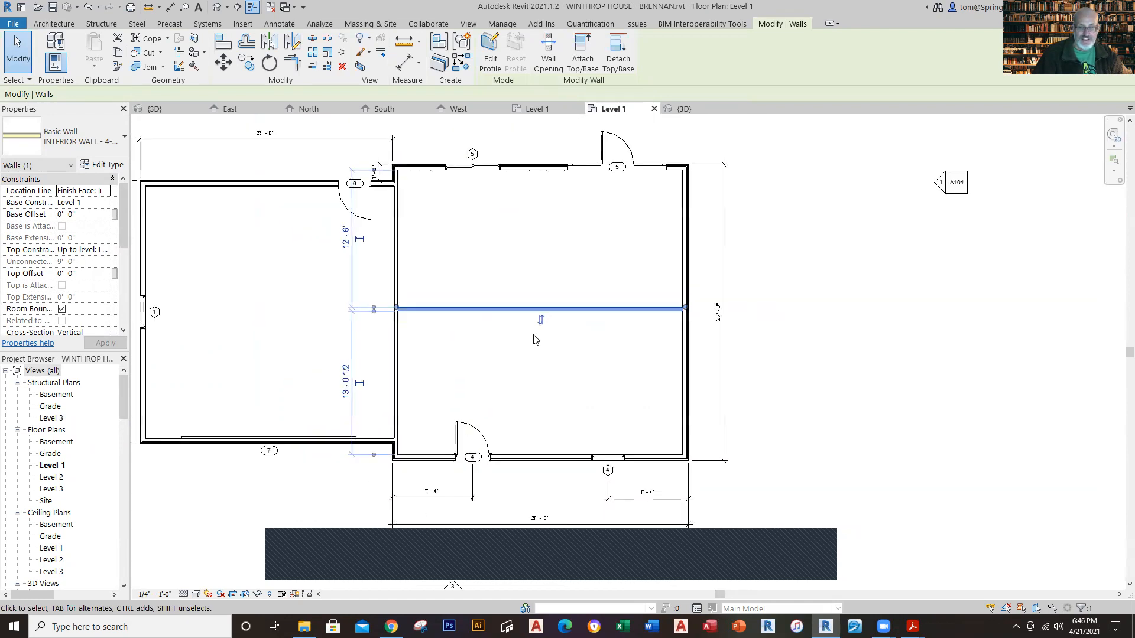
key(Escape)
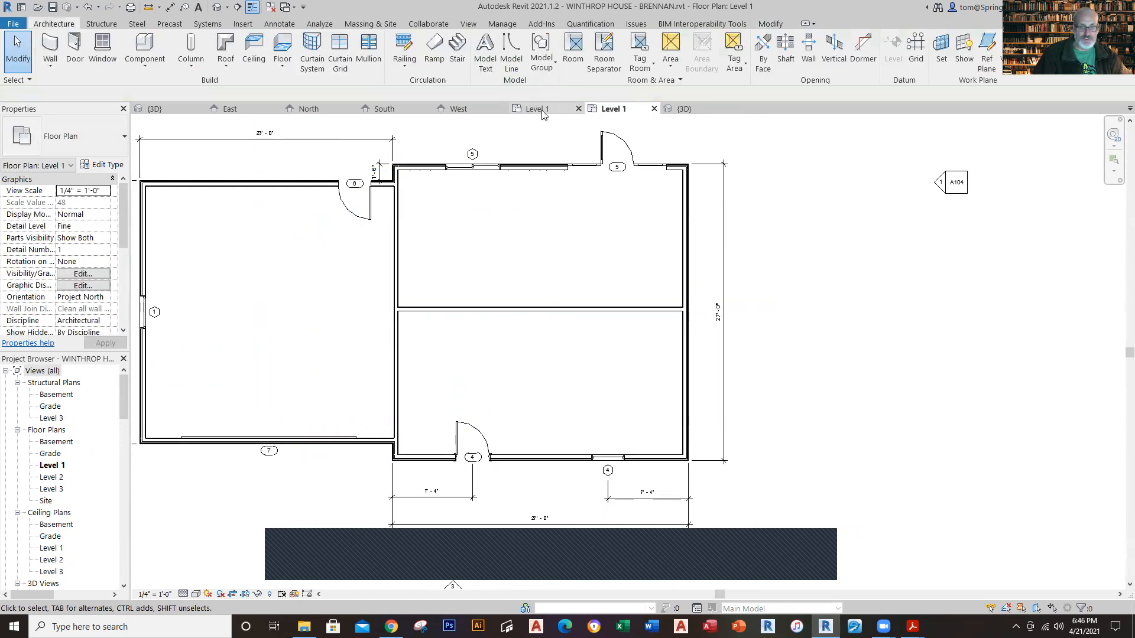
click(543, 112)
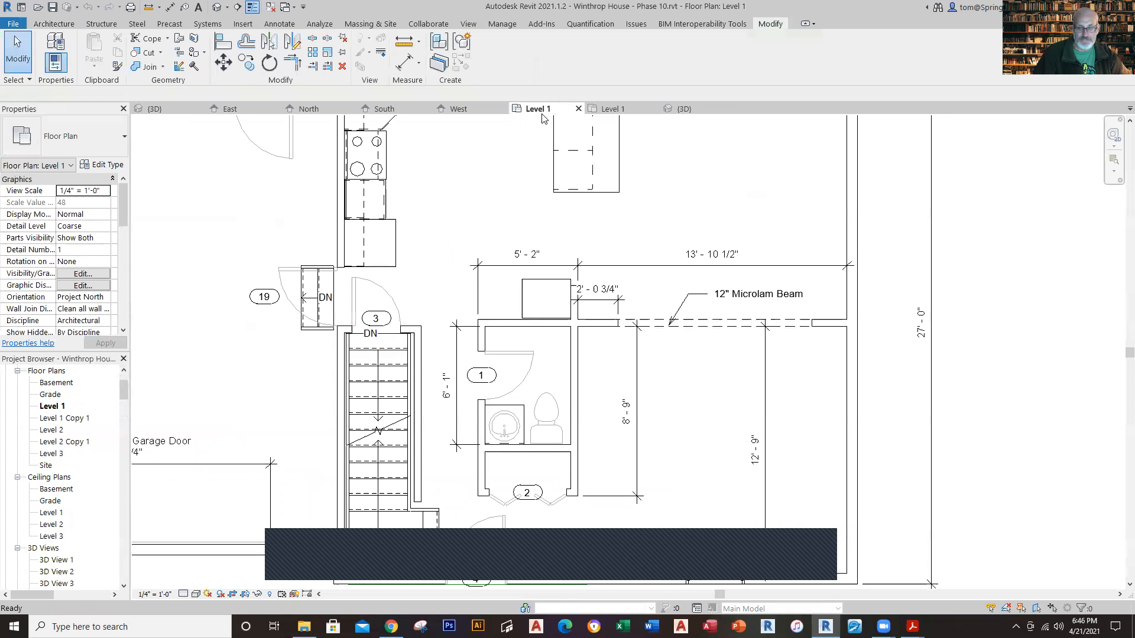
click(613, 112)
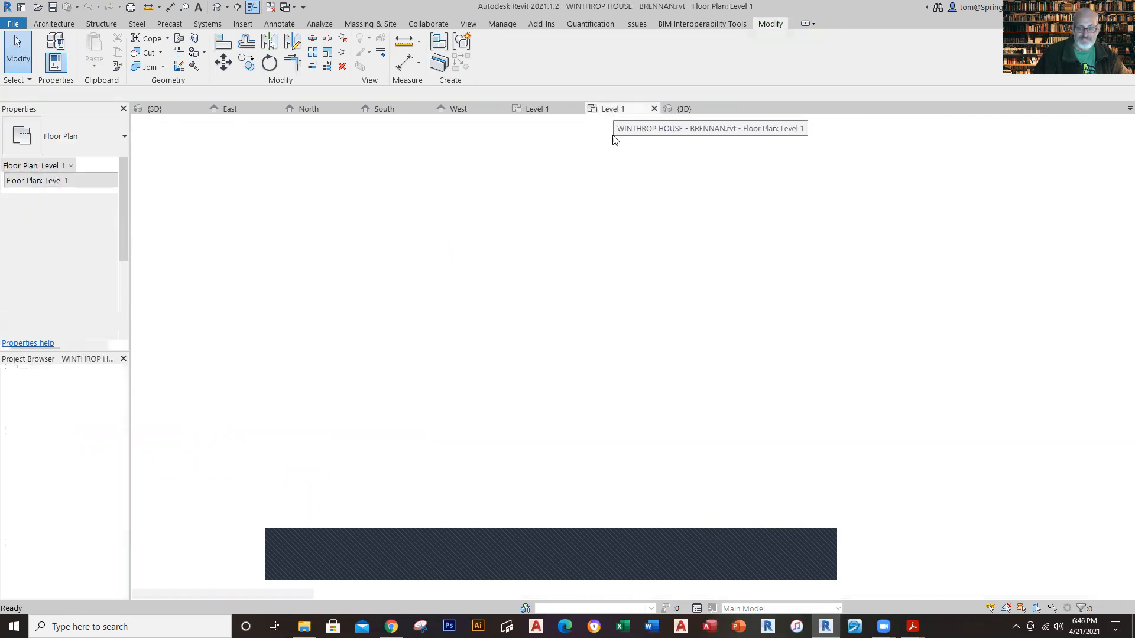
Step: Set the horizontal interior wall's distance from the front exterior wall to 12'-9"
scroll(637, 368, up, 3)
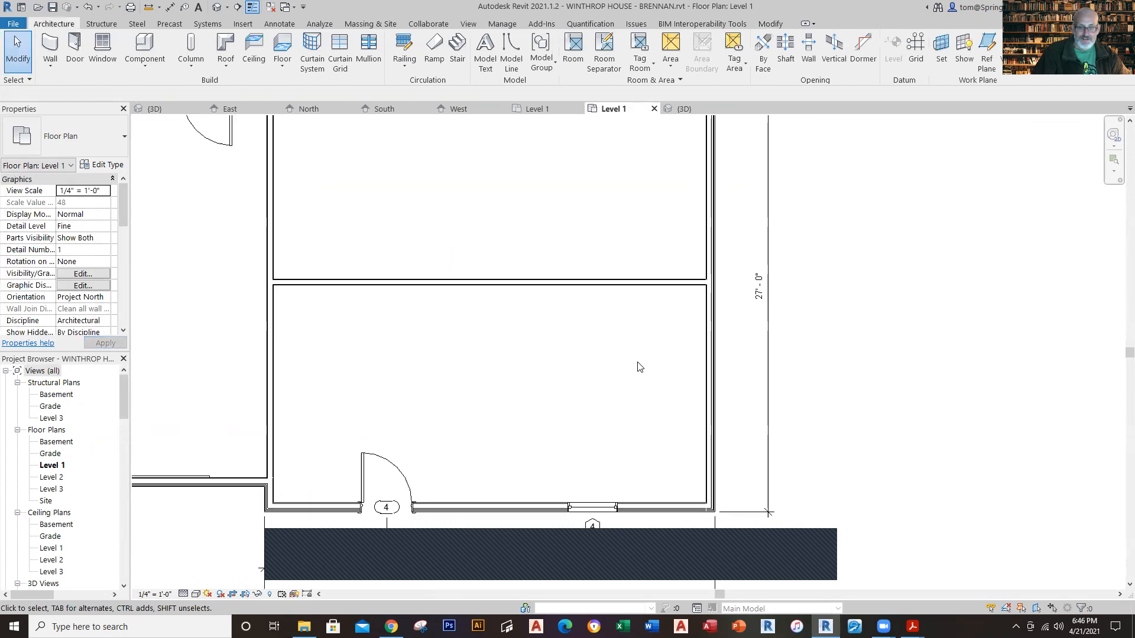
click(581, 283)
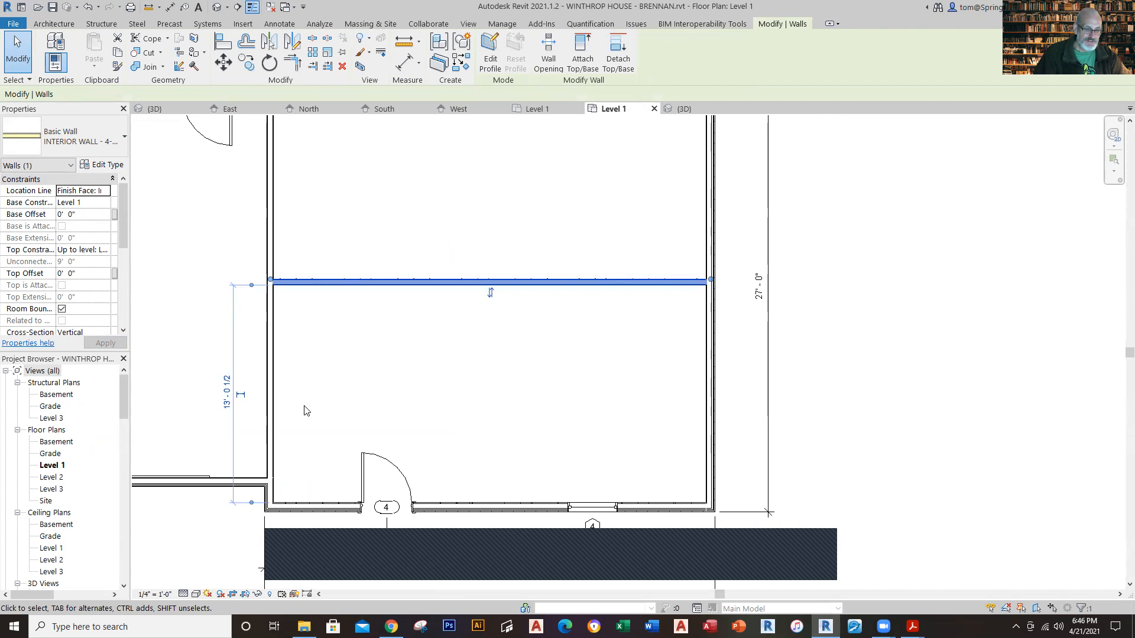
click(220, 402)
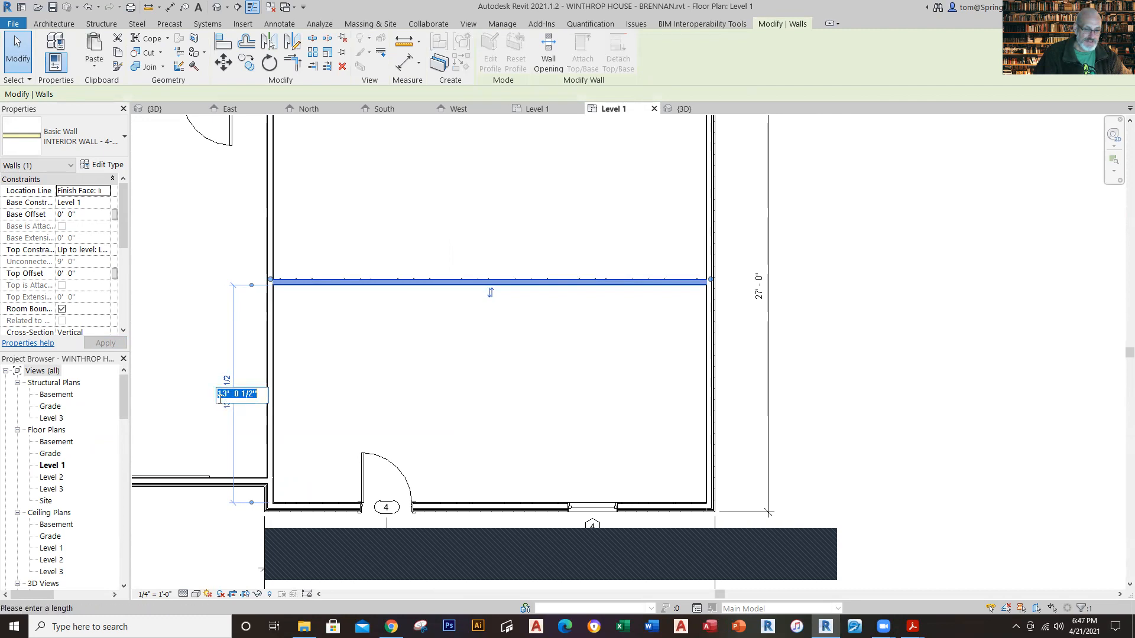
text(12'9)
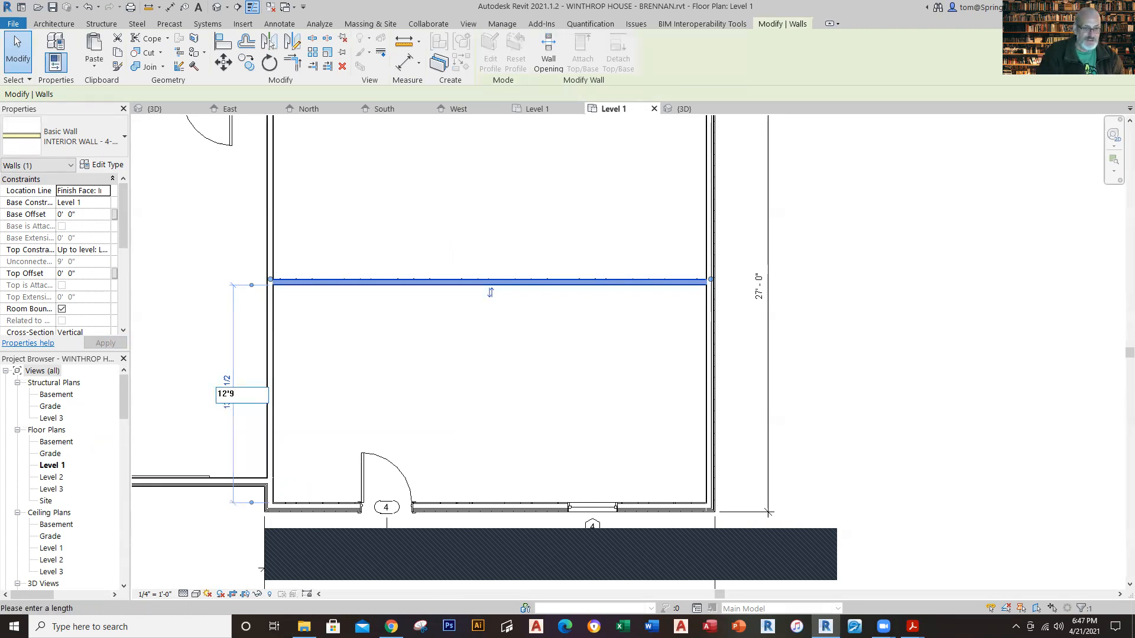
key(Return)
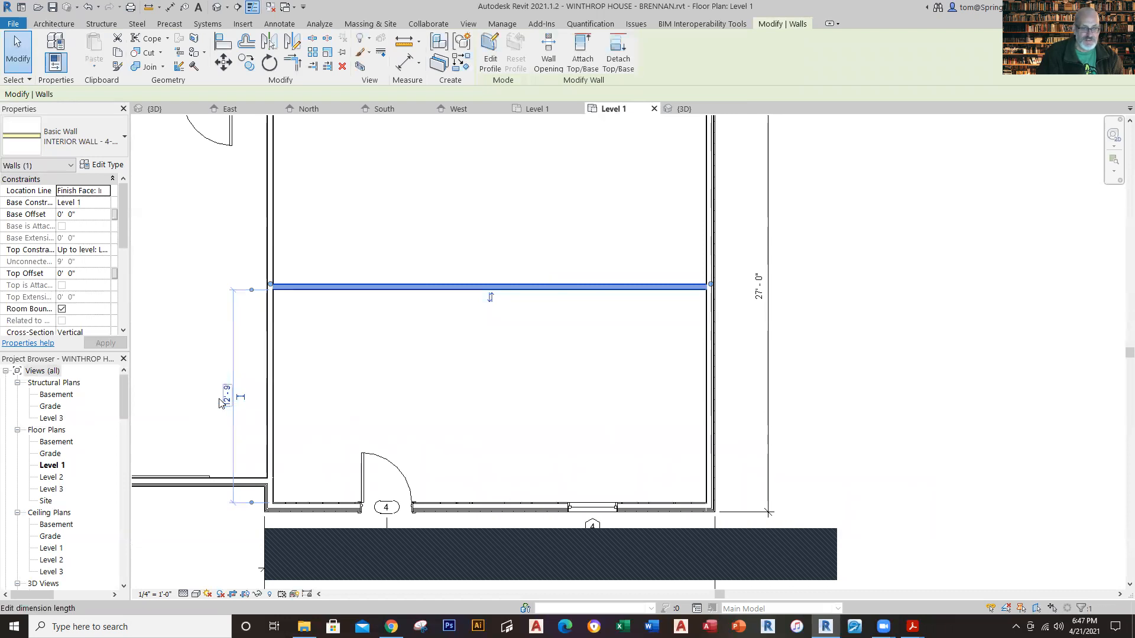
Step: Make the interior wall's temporary distance to the front wall a permanent dimension, and move it inside the house near the east exterior wall
click(241, 397)
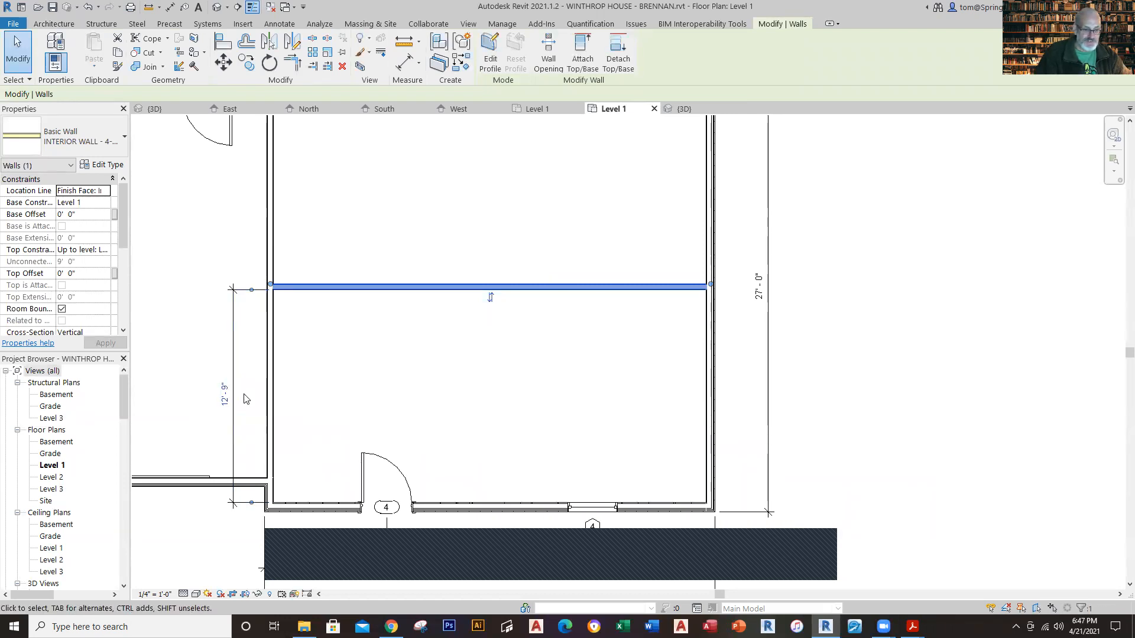
click(294, 417)
drag(229, 398, 666, 396)
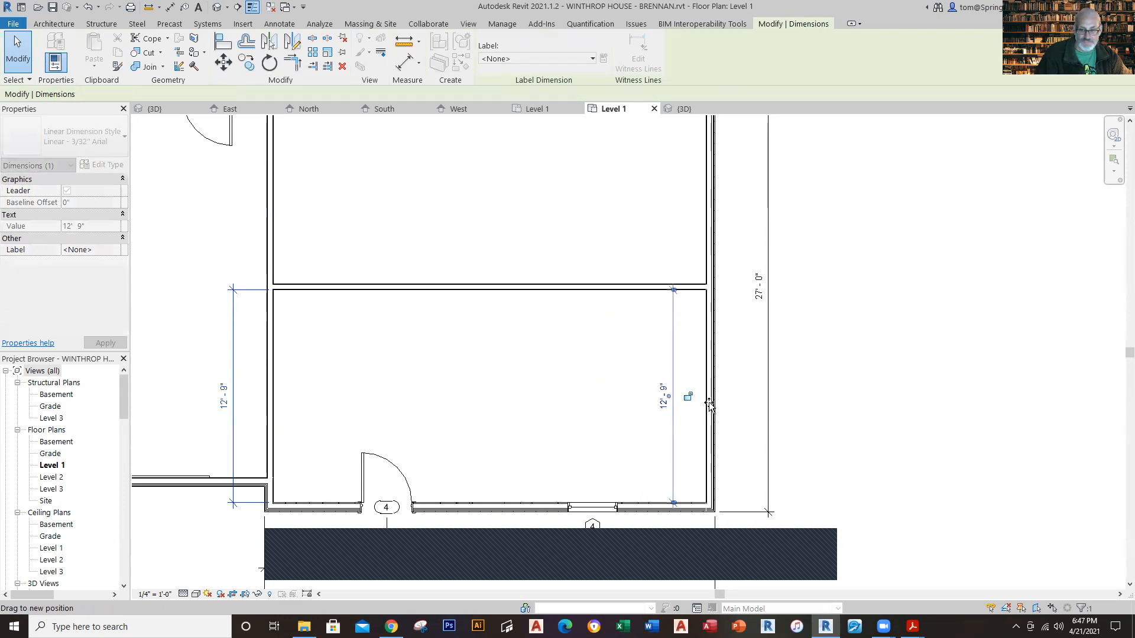
click(843, 399)
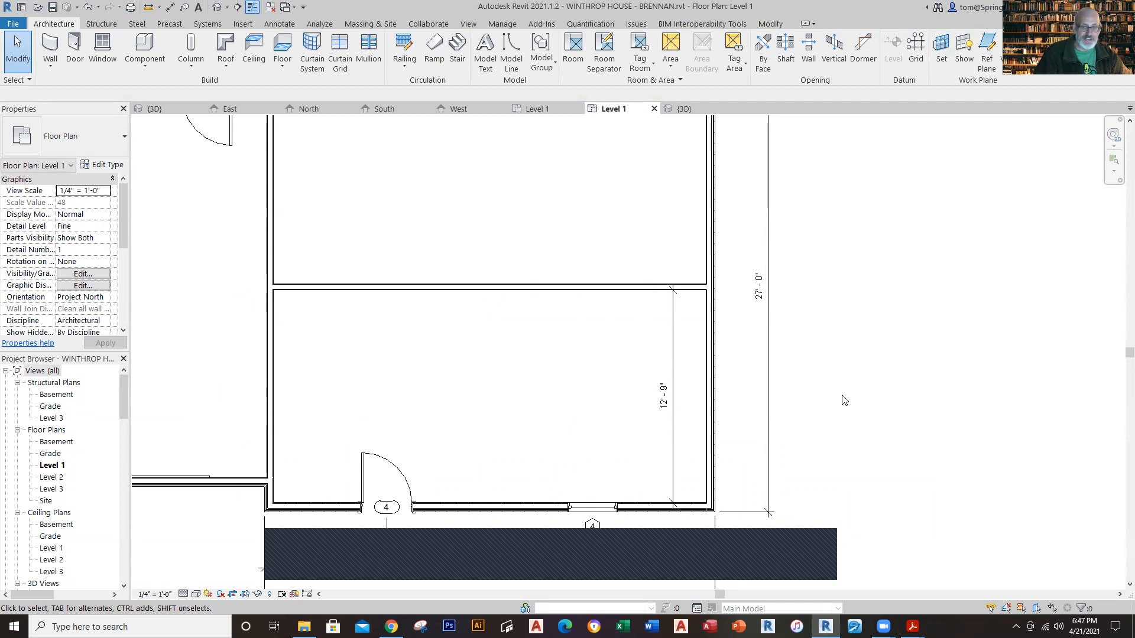
Step: Check the reference plan, and draw a vertical 4-1/2" interior wall from the front to the rear exterior wall, about 12' from the east wall
click(530, 110)
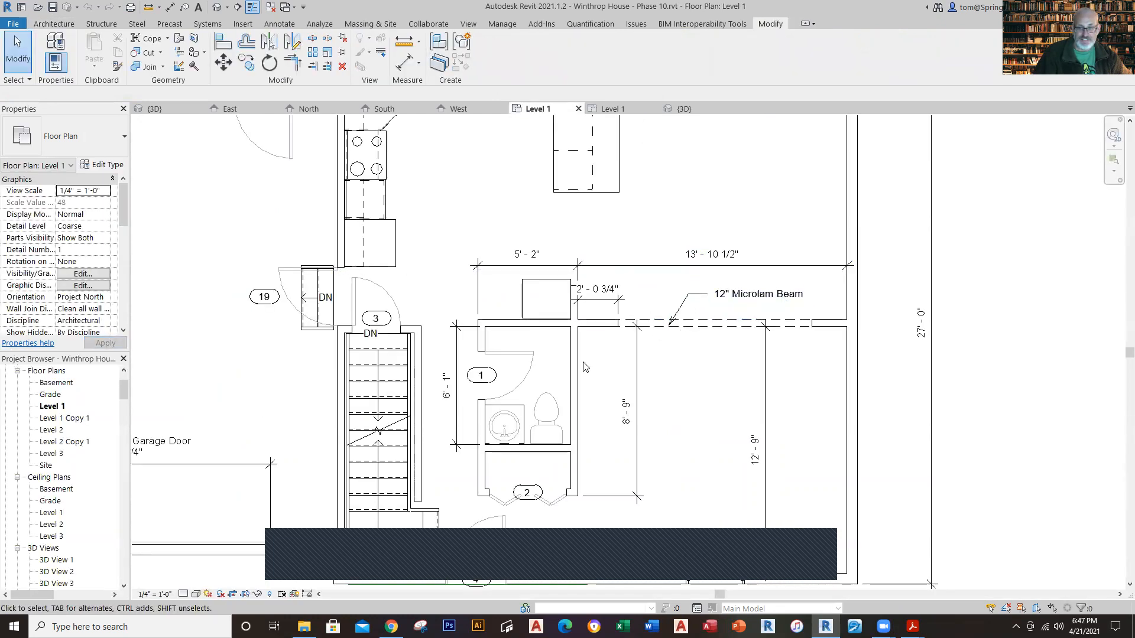
click(612, 108)
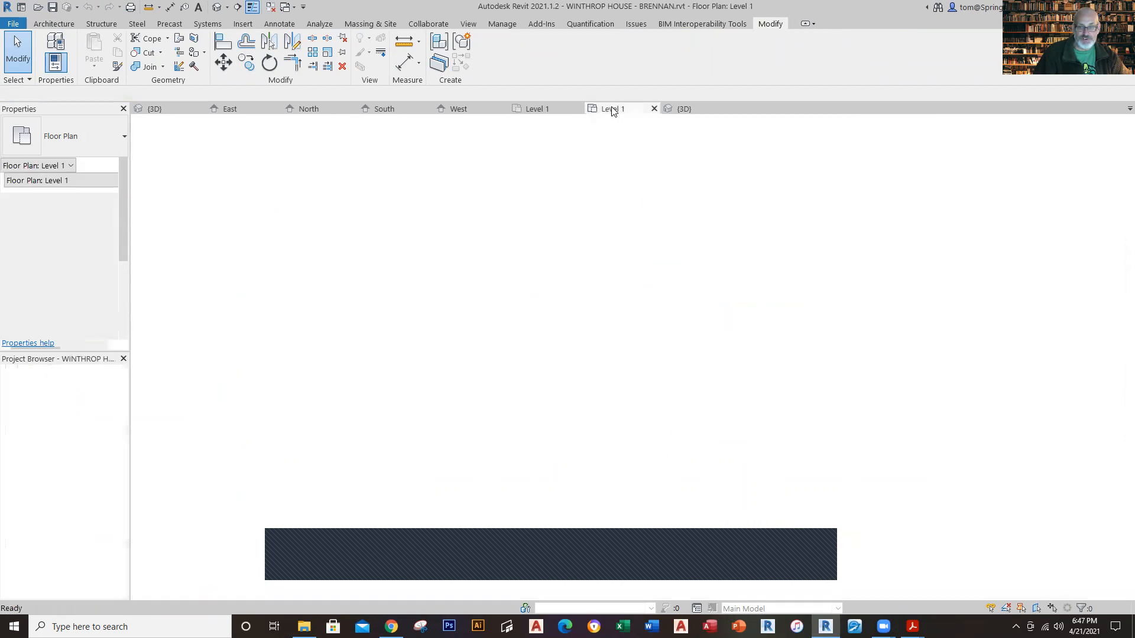
scroll(667, 307, down, 5)
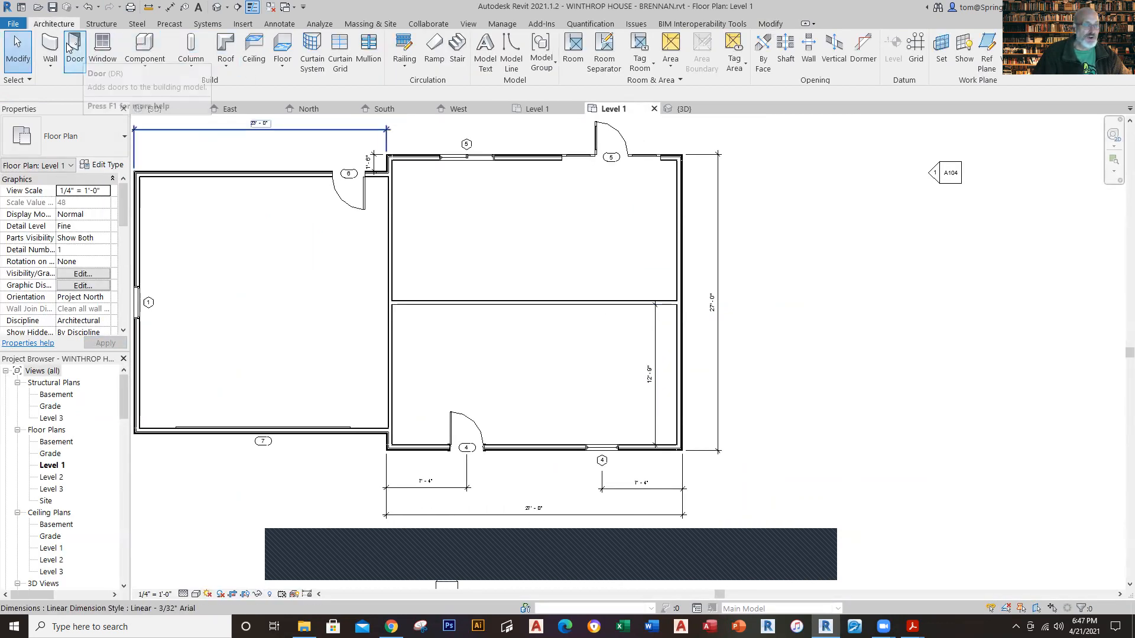
key(w)
key(a)
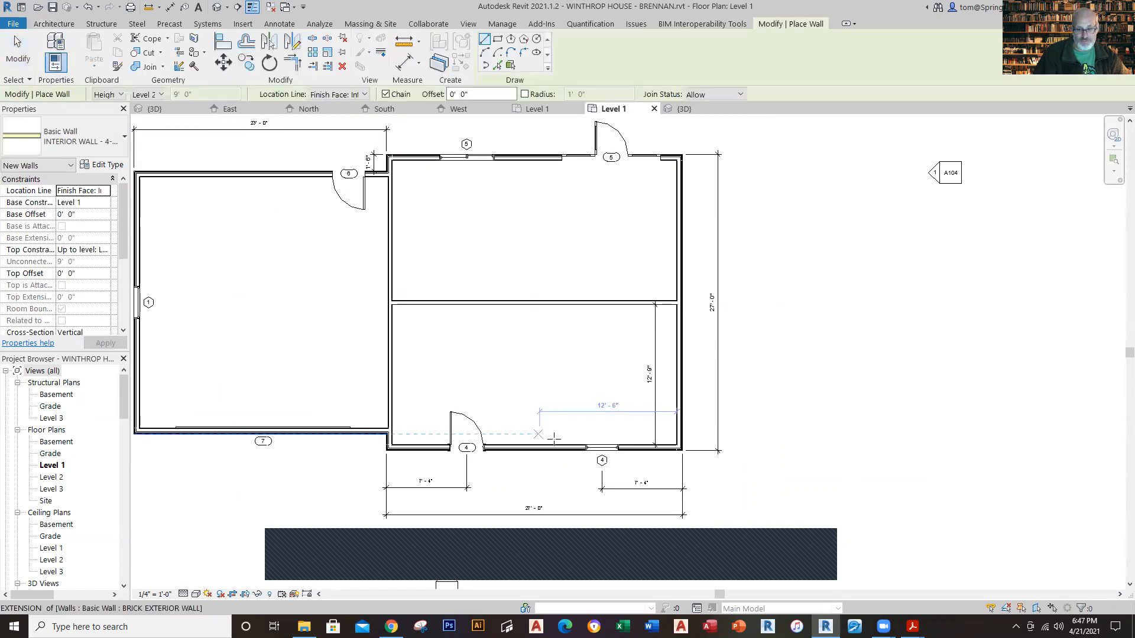
click(543, 447)
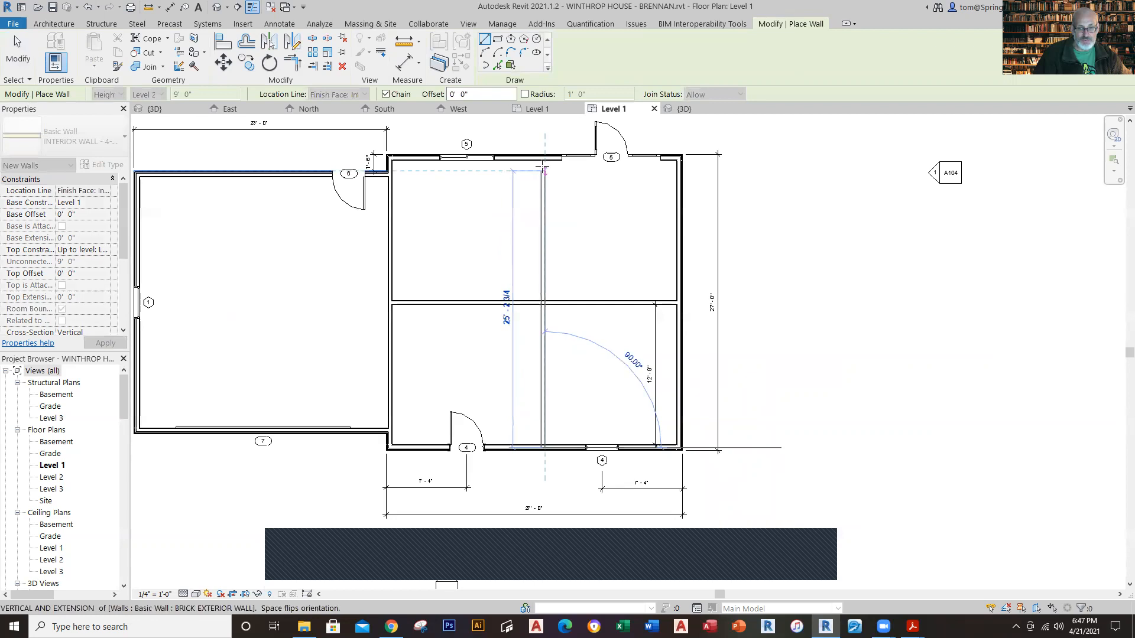
click(544, 160)
key(Escape)
key(Escape)
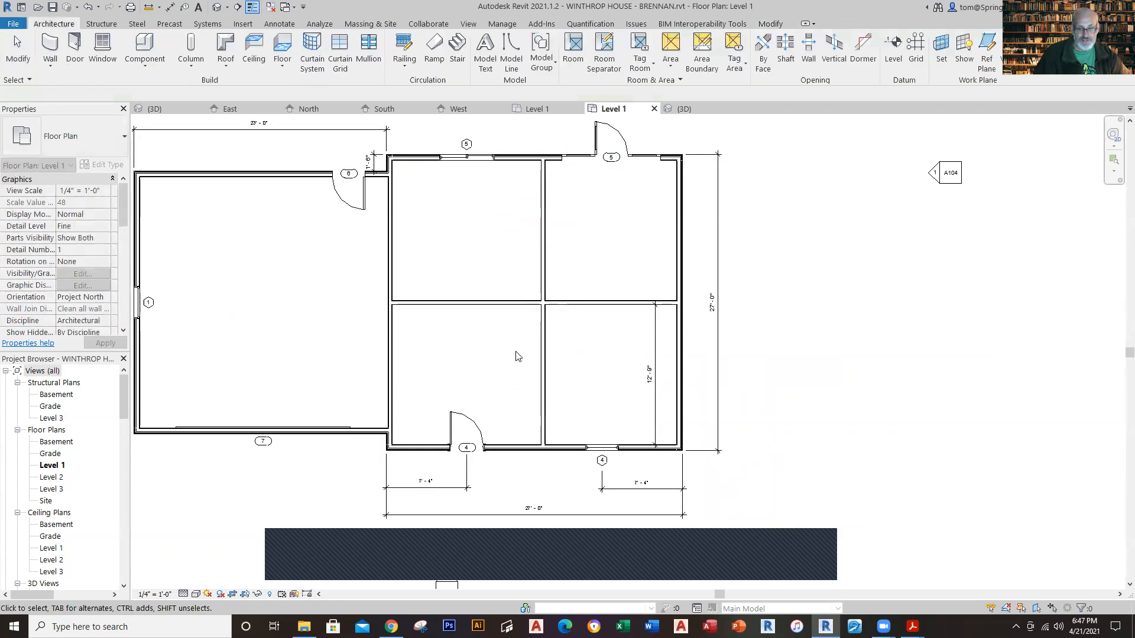
Step: Set the vertical interior wall's distance from the east exterior wall to 13'-10 1/2"
click(543, 355)
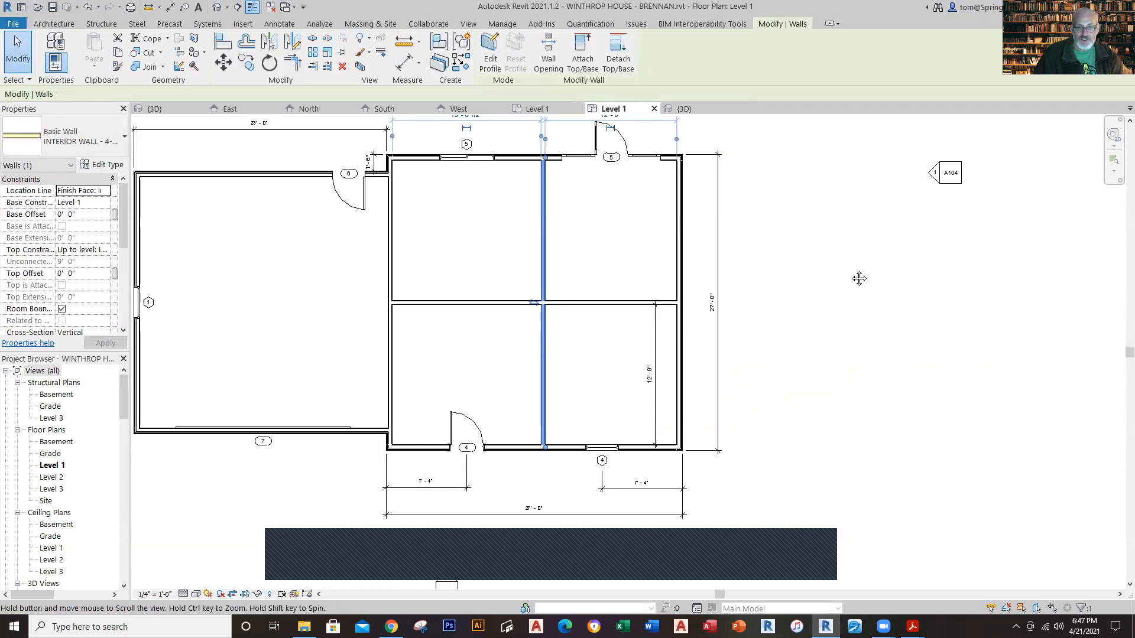
scroll(637, 284, up, 2)
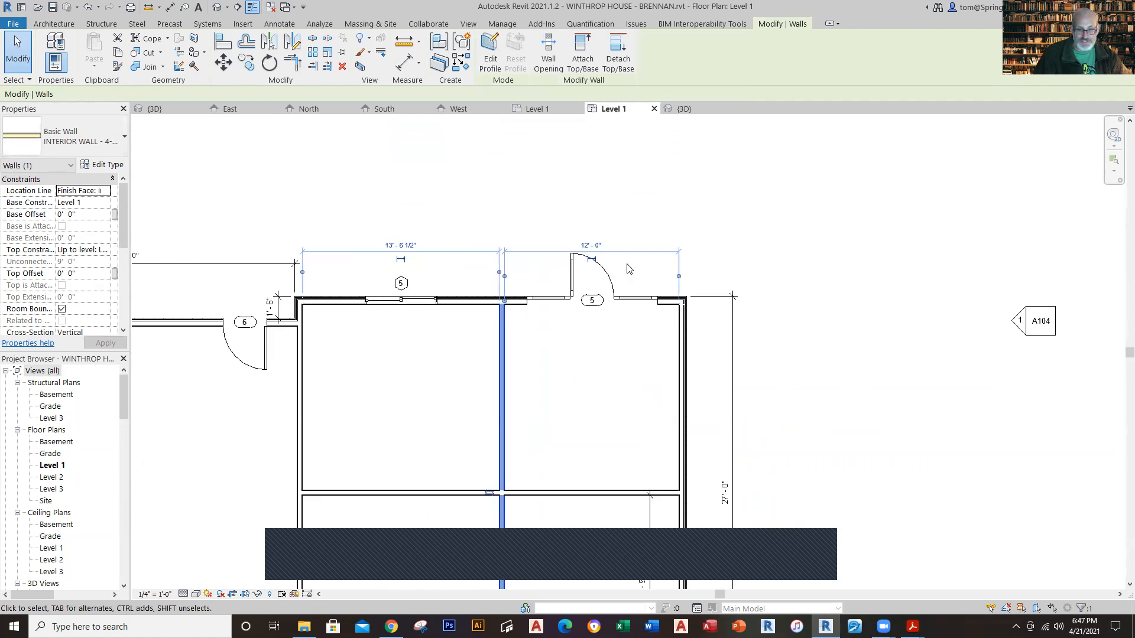
click(600, 246)
text(13'10)
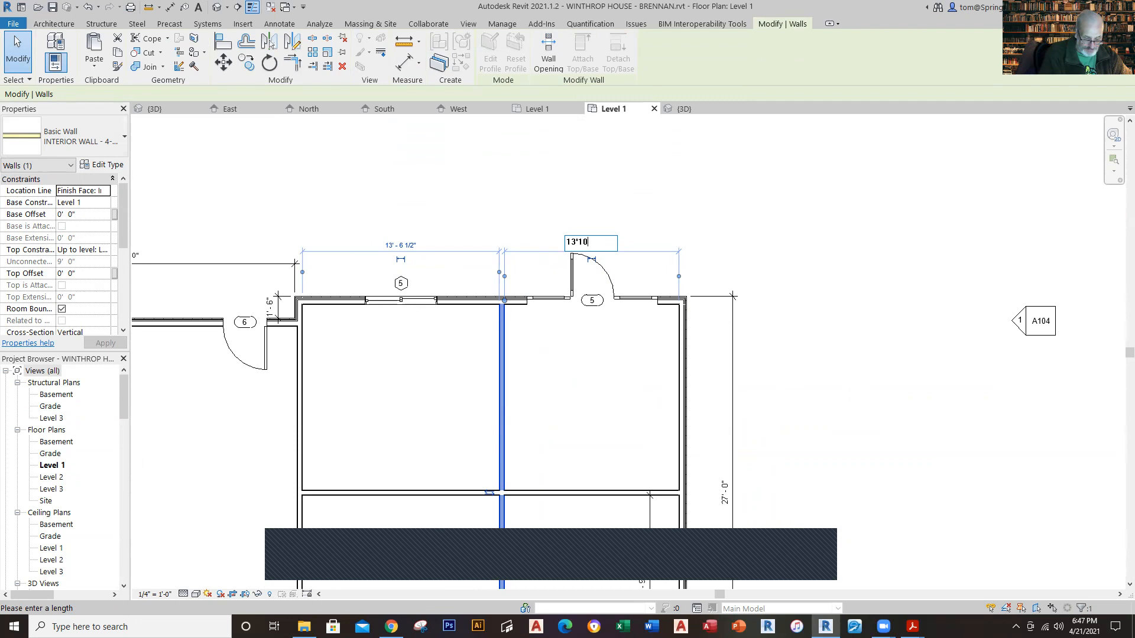
text(.5)
key(Return)
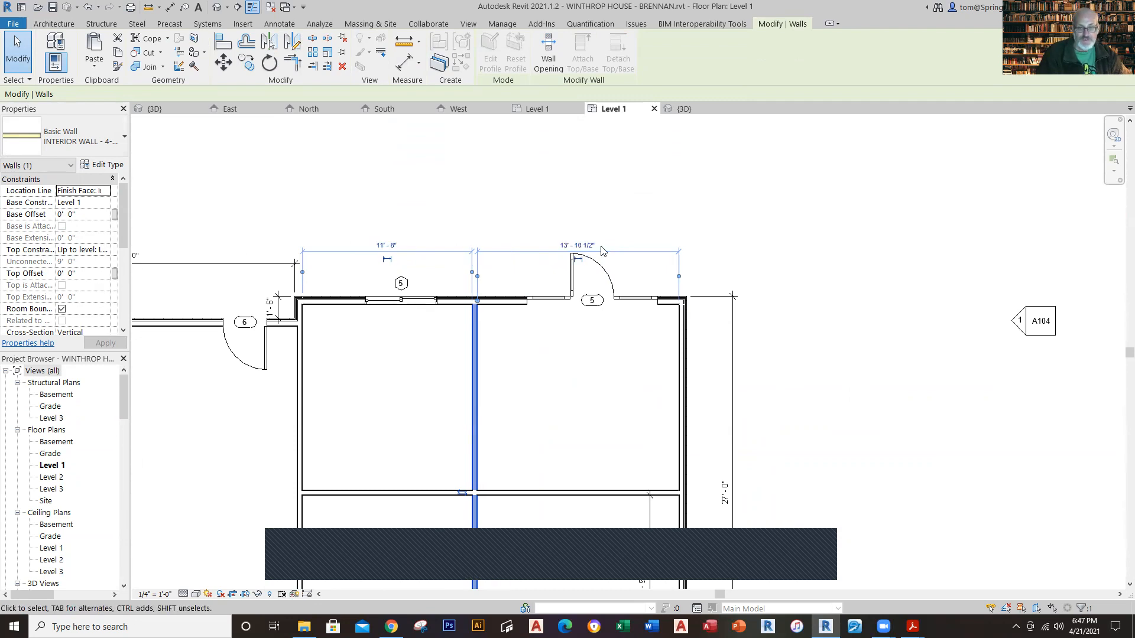
click(869, 399)
Step: Shorten the horizontal interior wall's west end to about 7'-8" from the garage-side wall, leaving it about 18'-6" long
scroll(559, 497, down, 3)
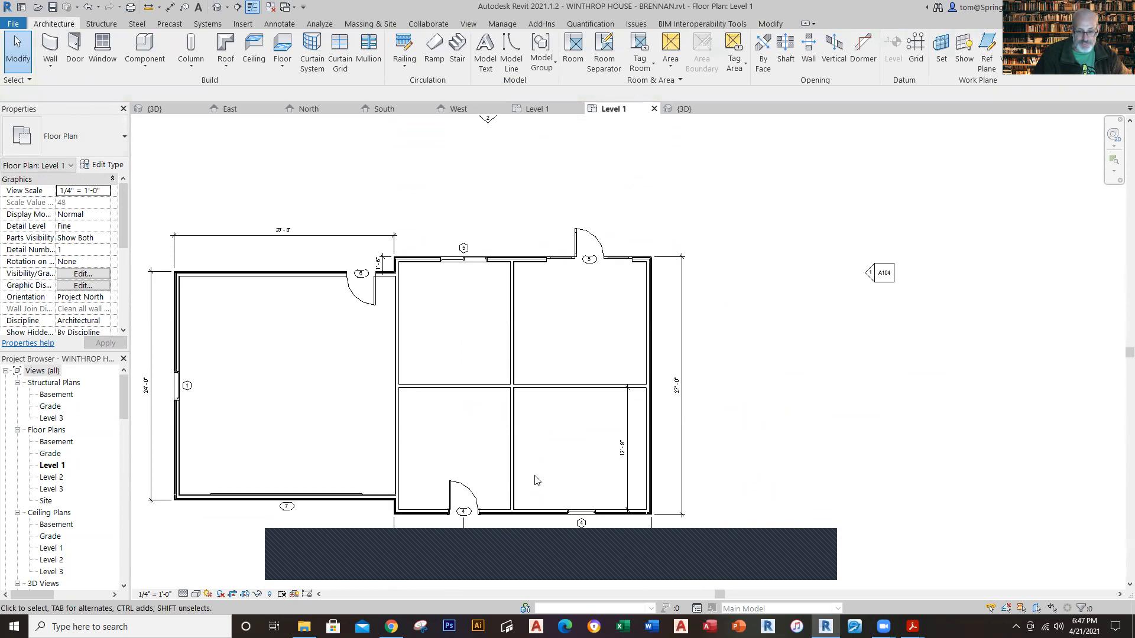
scroll(535, 480, up, 1)
click(425, 375)
drag(378, 373, 461, 375)
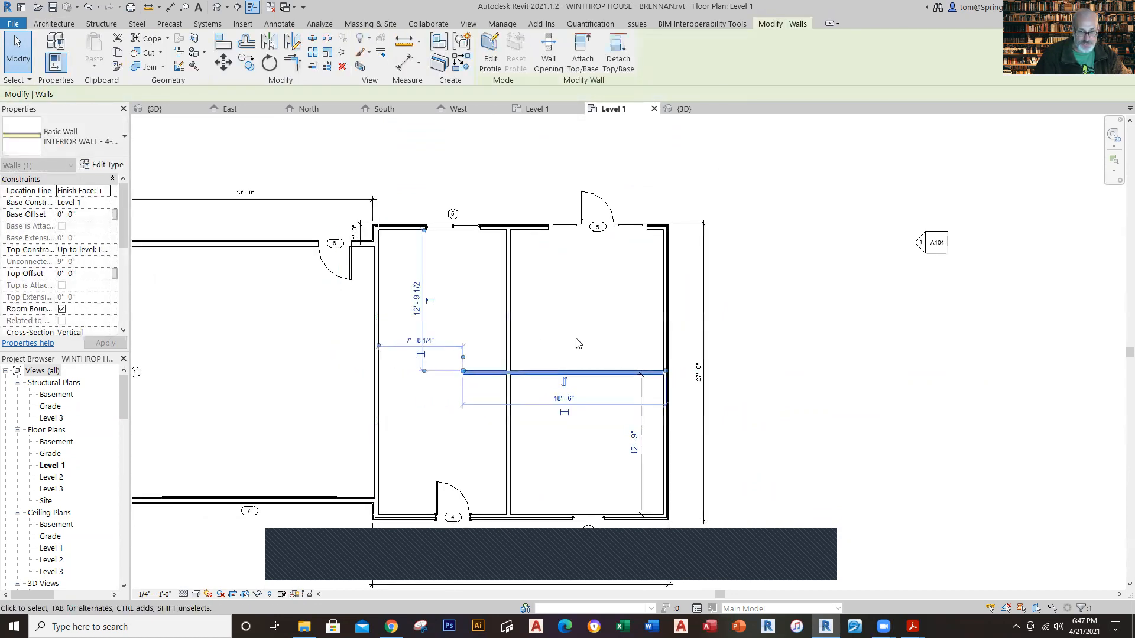
click(582, 324)
Step: Shorten the vertical interior wall at both ends, stopping its rear end about 10'-2" from the rear wall and its front end behind the front door
click(510, 299)
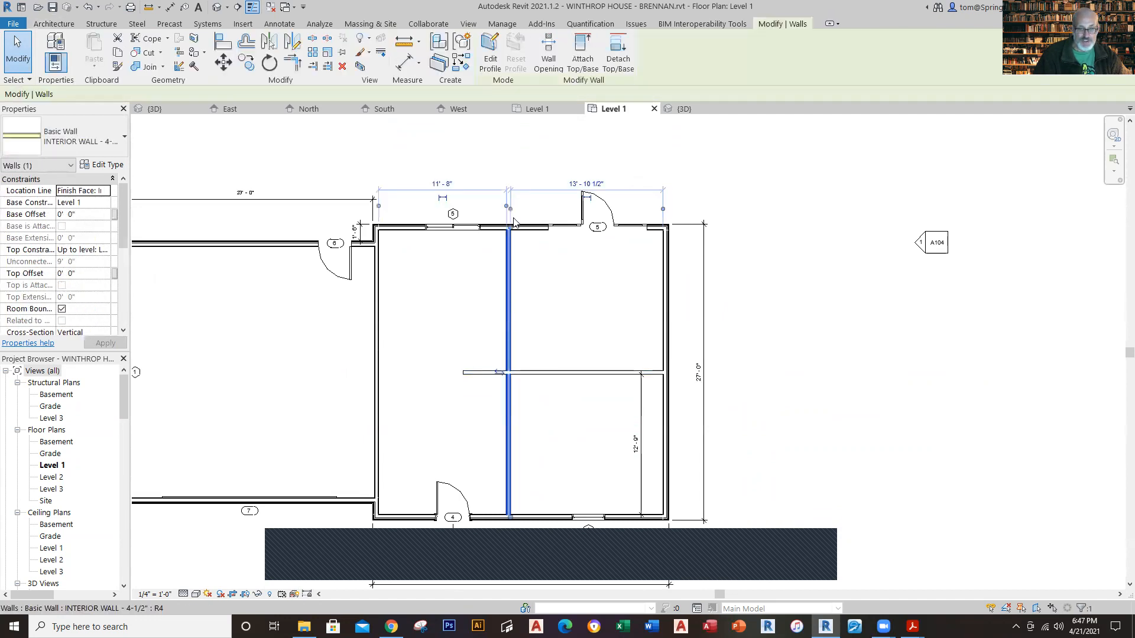
drag(509, 228, 508, 342)
click(561, 344)
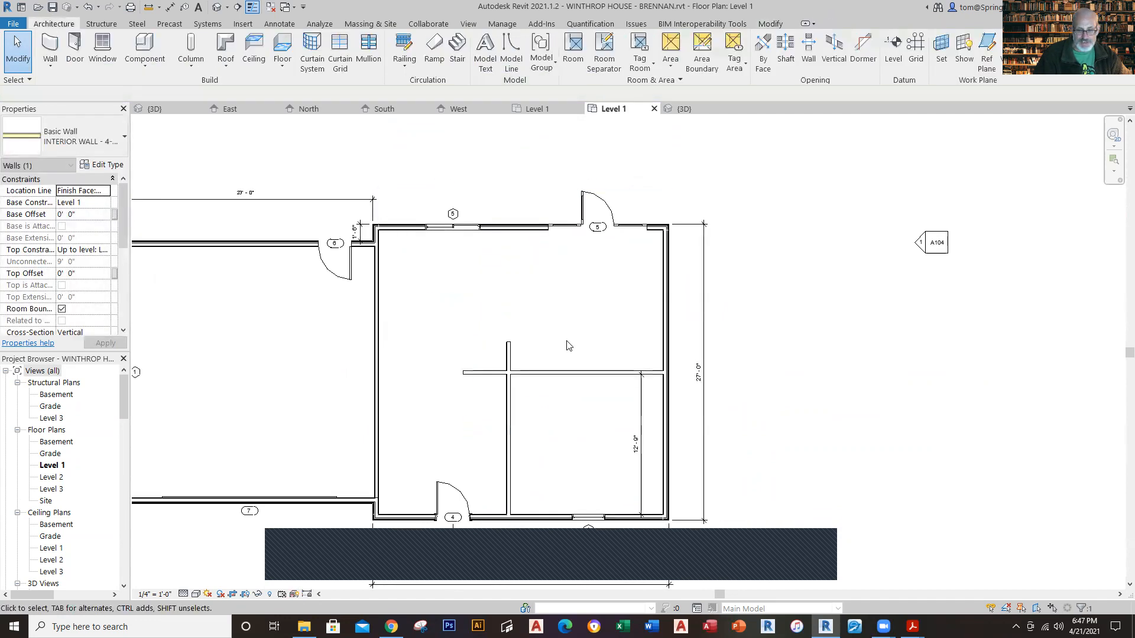
click(509, 515)
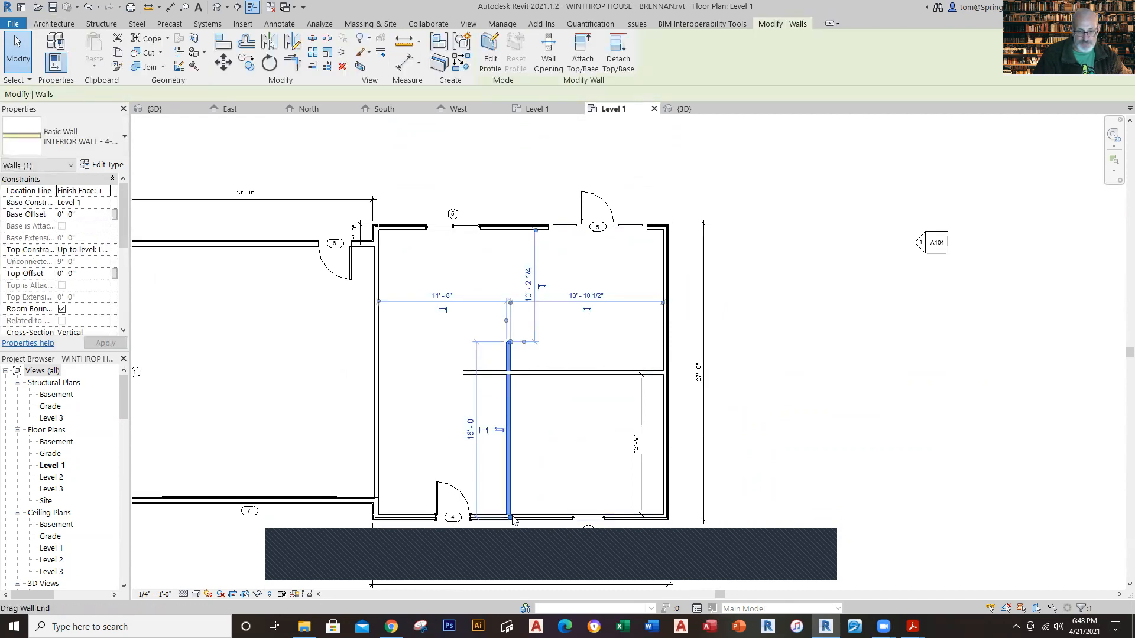
drag(513, 520, 558, 448)
click(557, 453)
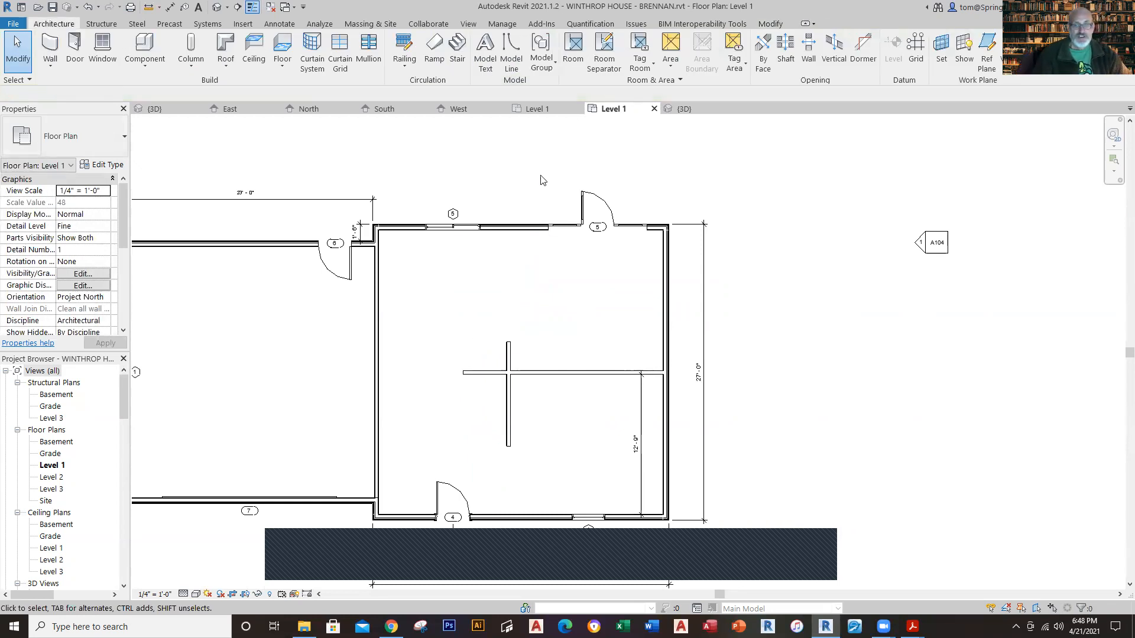
Step: Return to the Phase 10 Level 1 reference plan to check the interior wall layout
click(529, 111)
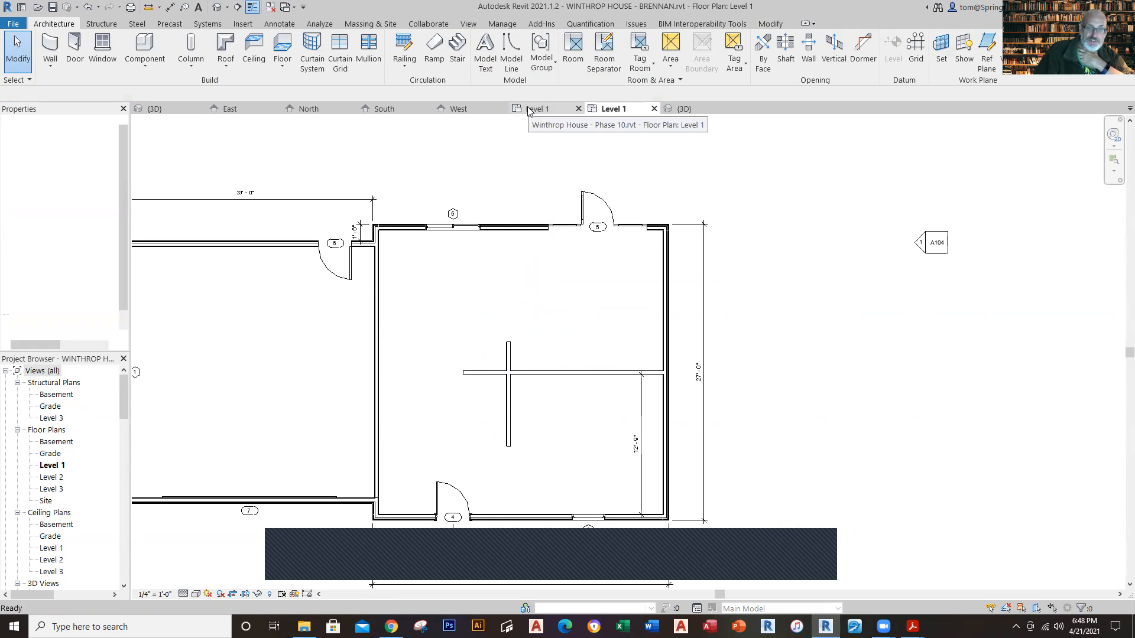
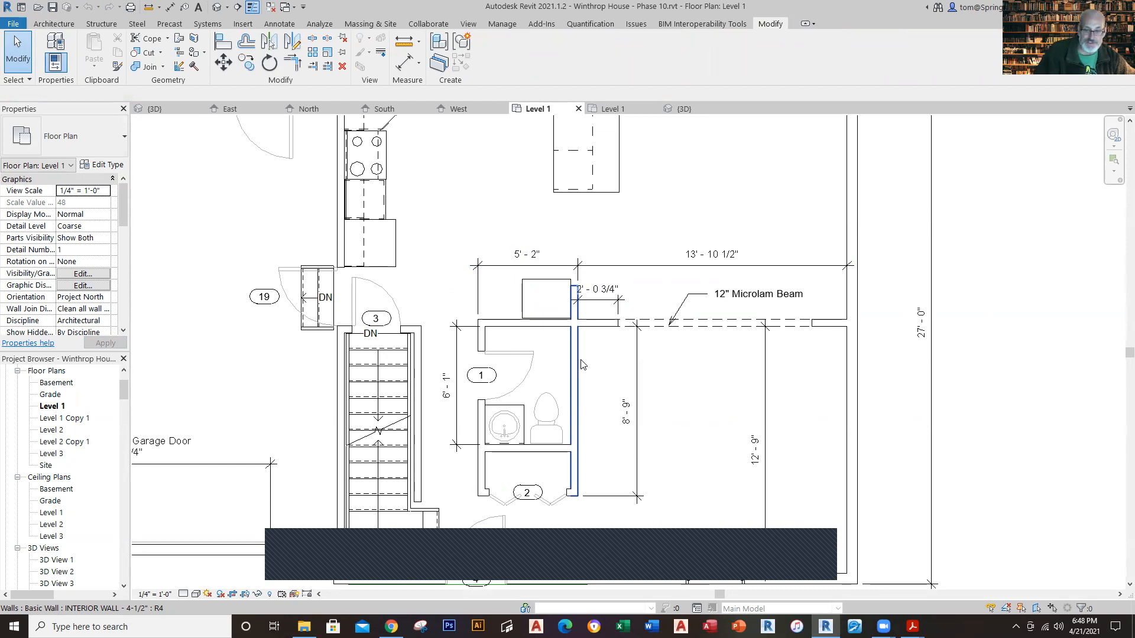
Step: In the working Level 1 plan, draw a 4-1/2" interior wall about 5'-6" long westward from the vertical interior wall's front end
click(604, 112)
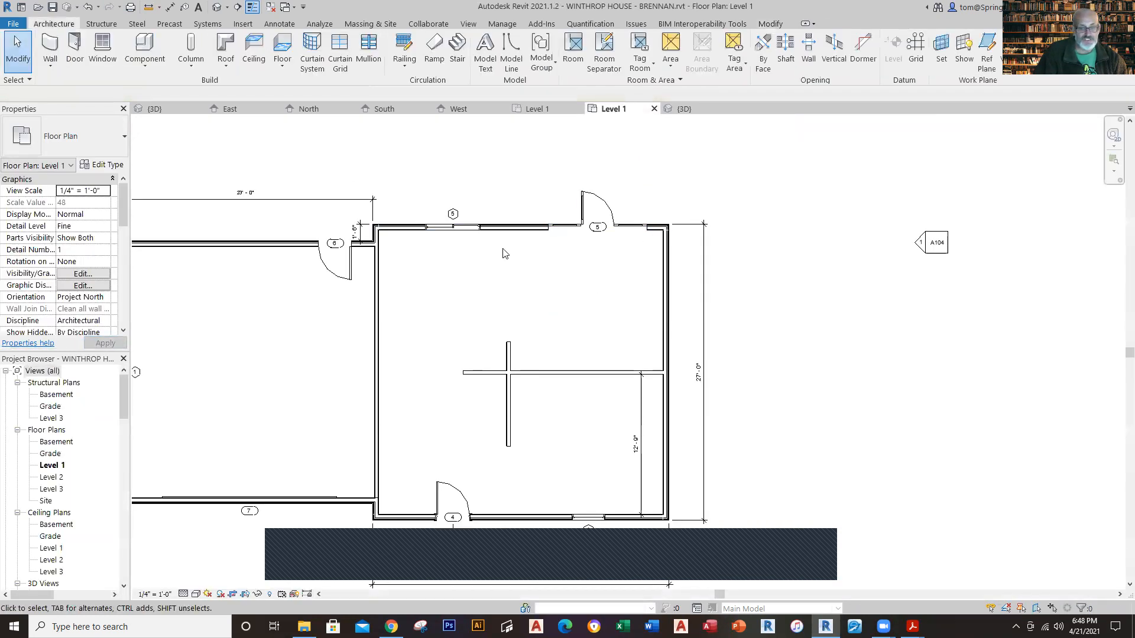
click(48, 61)
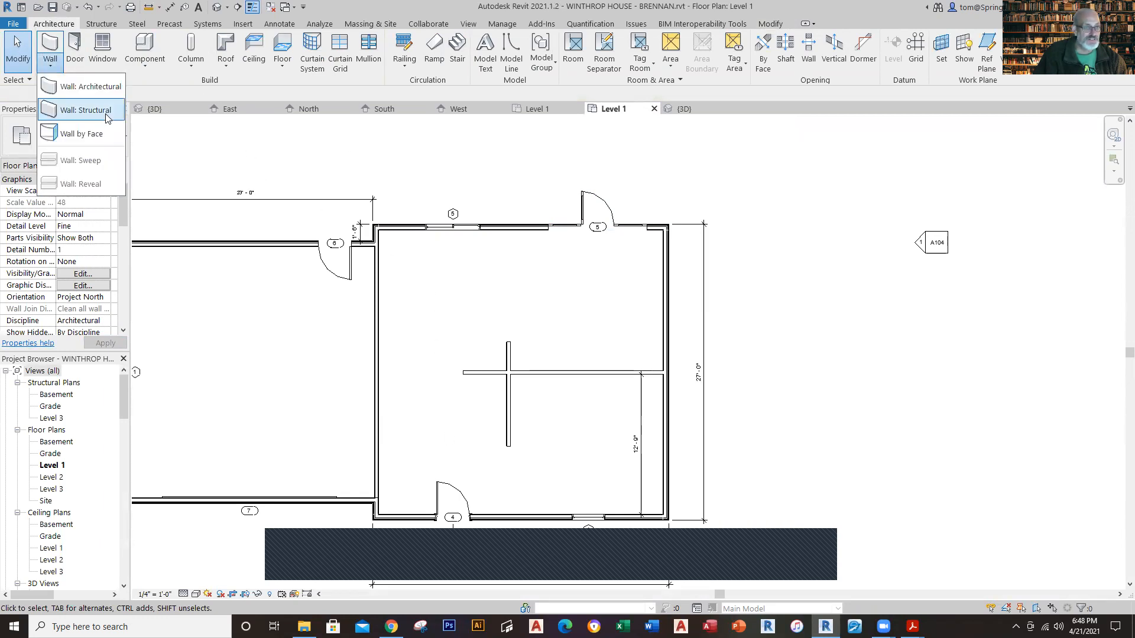
click(83, 86)
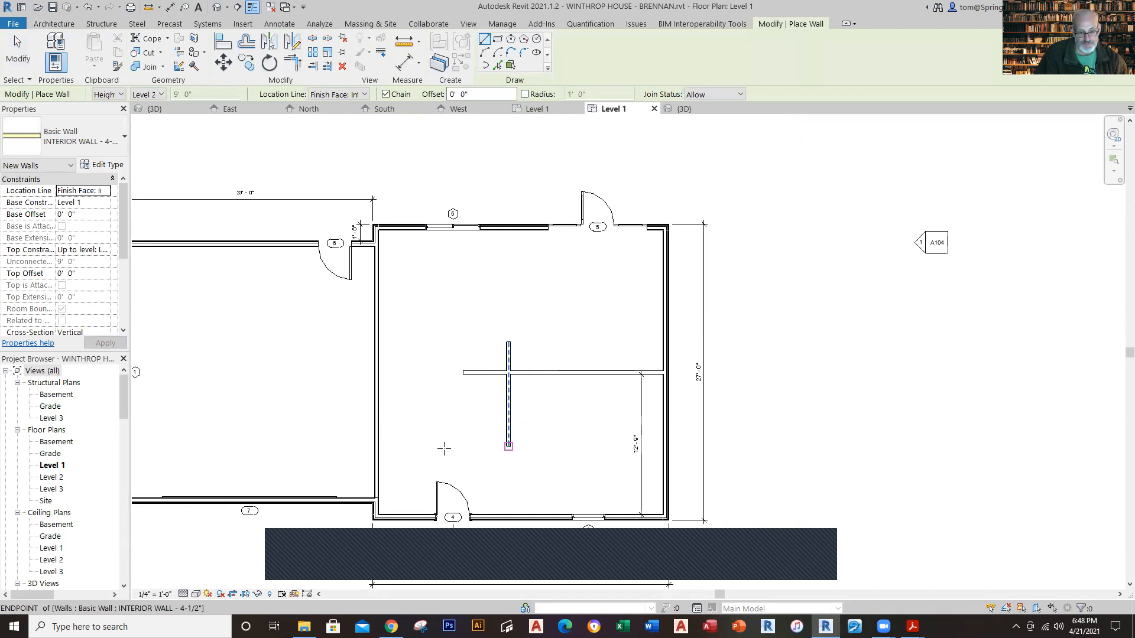
click(507, 447)
click(446, 448)
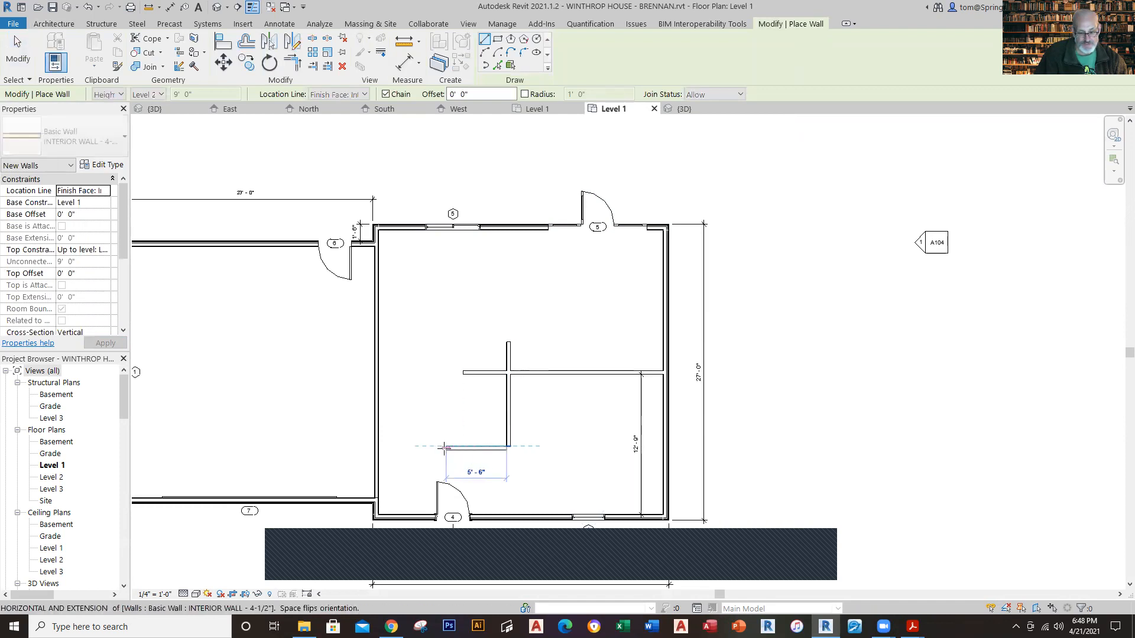
key(Escape)
key(Escape)
Step: Set the new wall's near face 8'-9" from the horizontal interior wall and make that dimension permanent
scroll(463, 464, up, 3)
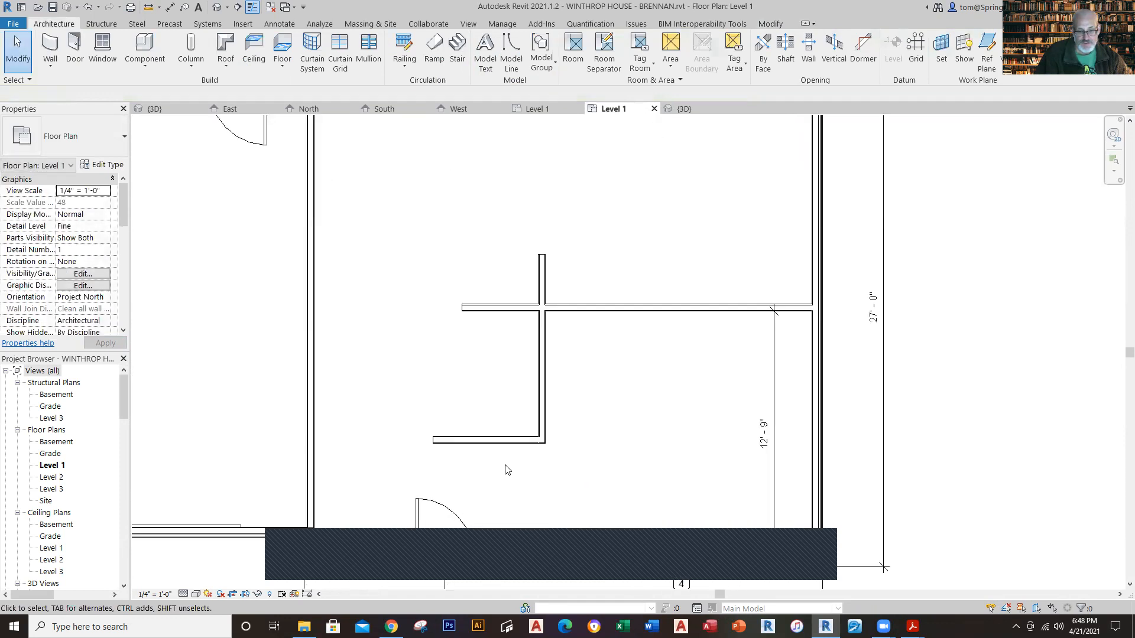
click(488, 449)
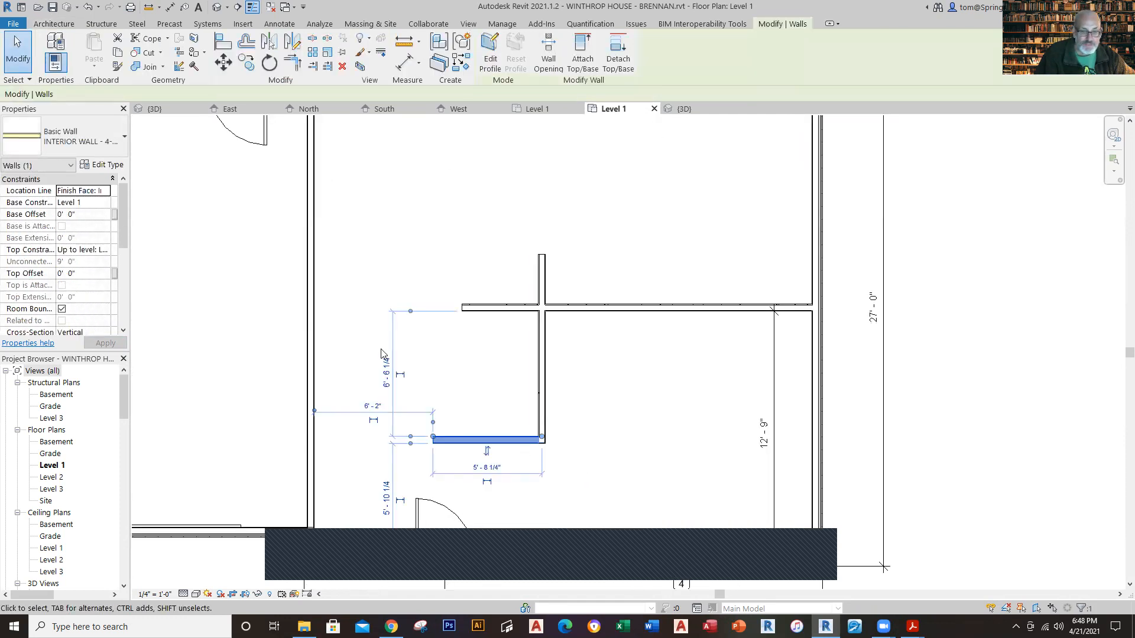
click(382, 377)
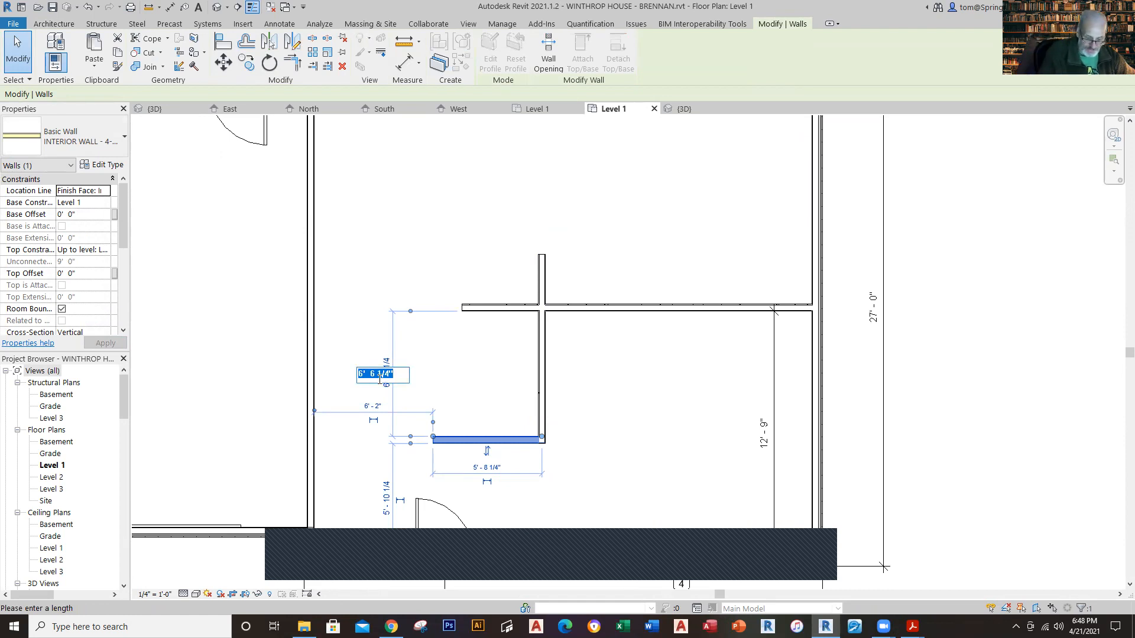
text(8'9)
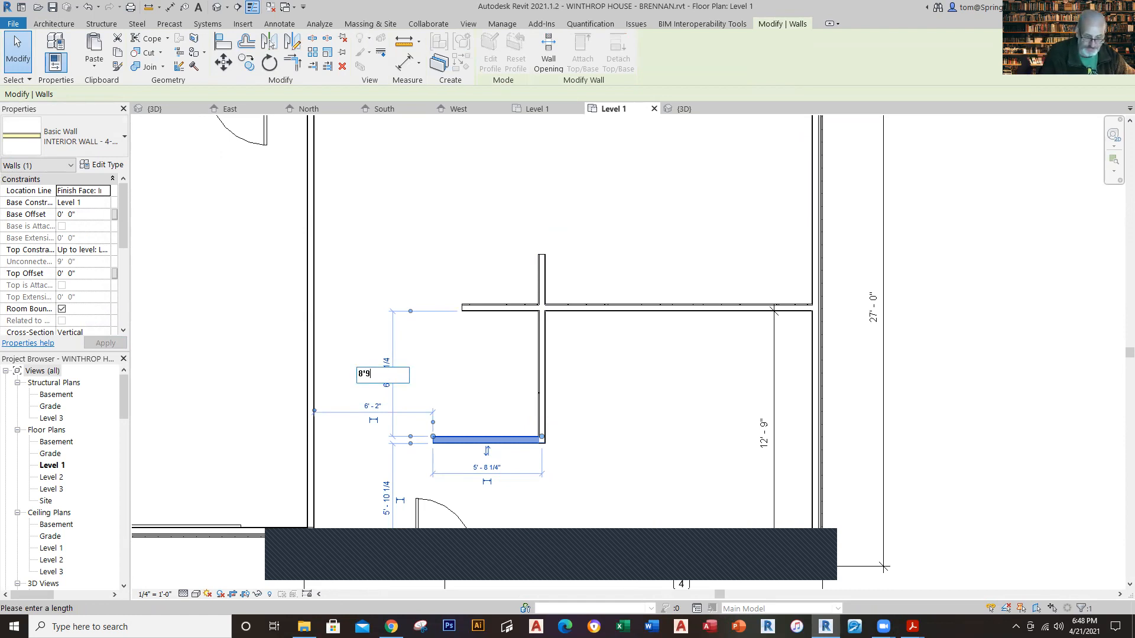
key(Return)
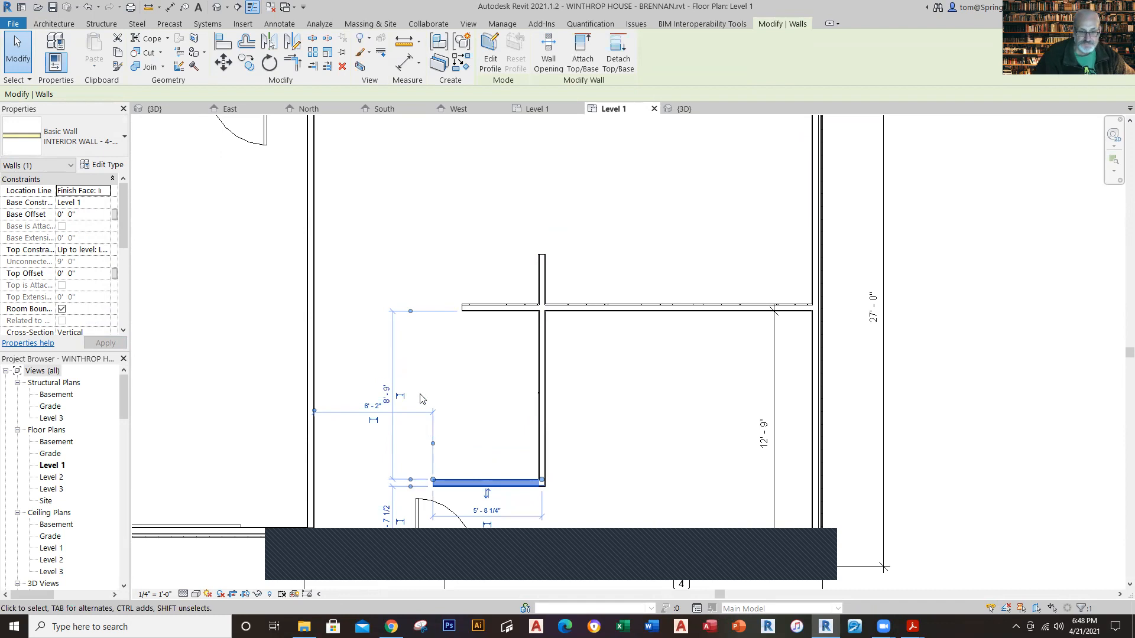
click(401, 396)
click(694, 417)
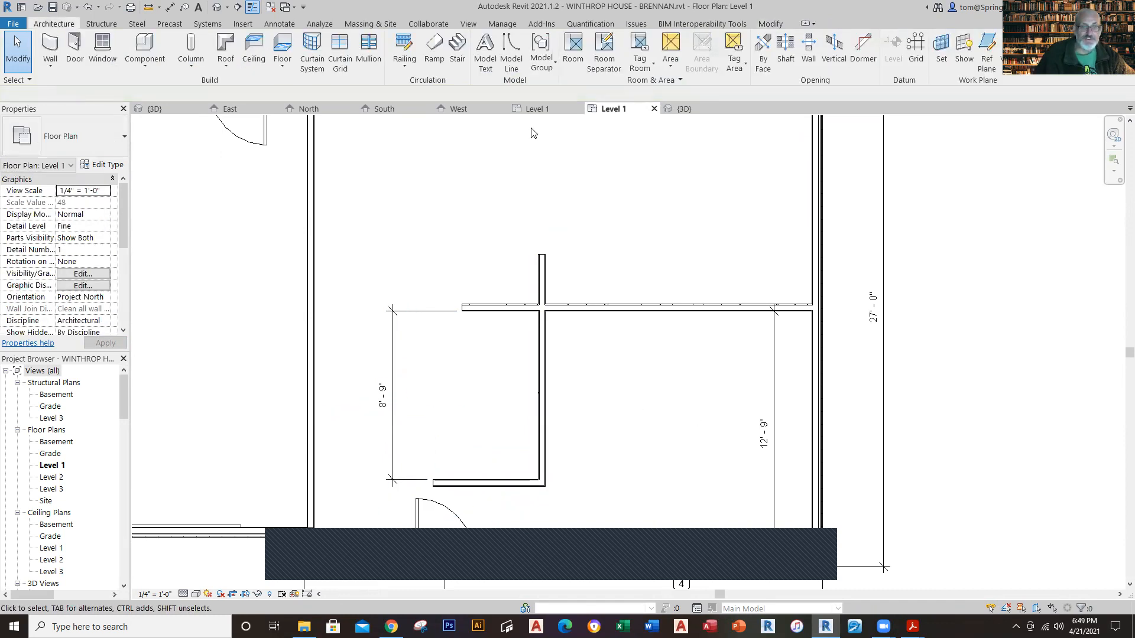
Step: Check the wall spacing in the Phase 10 reference plan and delete the permanent 8'-9" dimension from the working plan
click(533, 111)
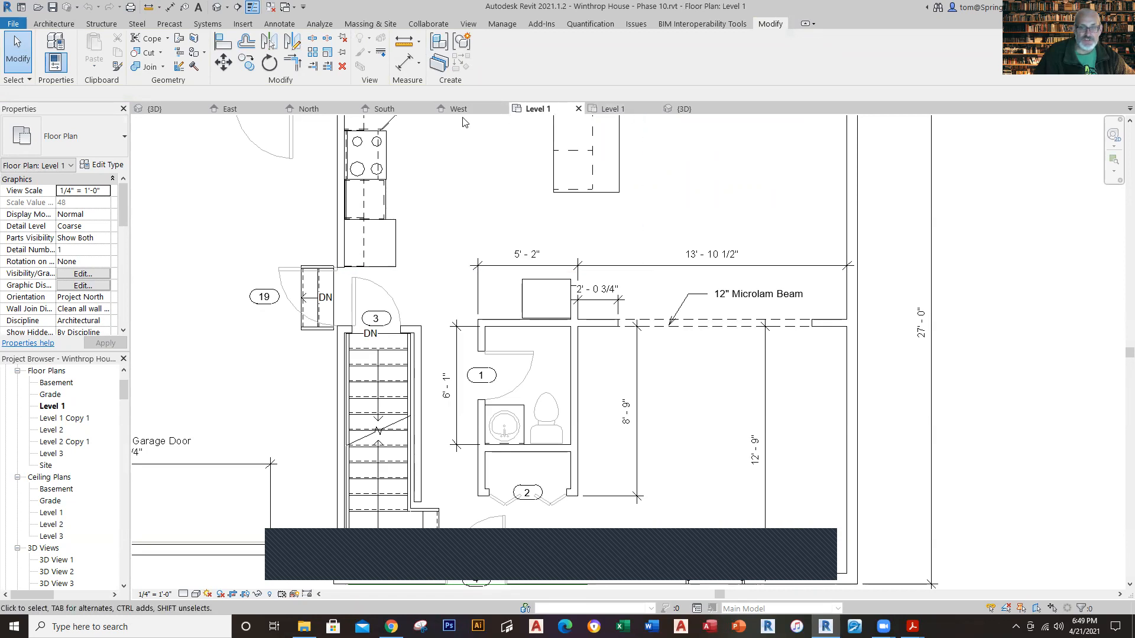
click(613, 108)
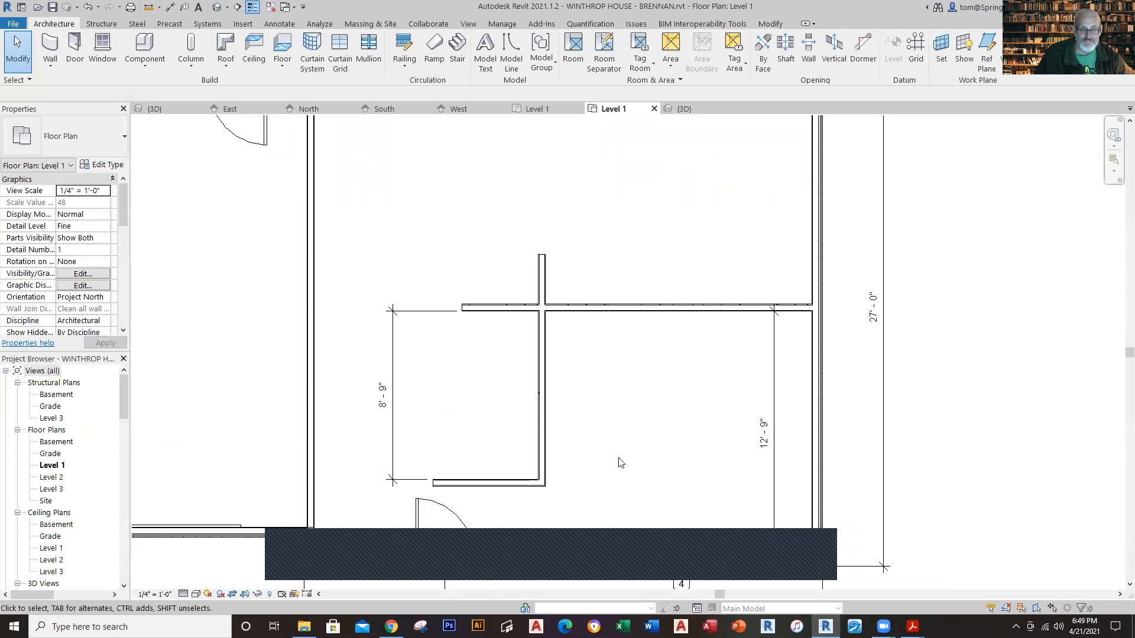
click(394, 450)
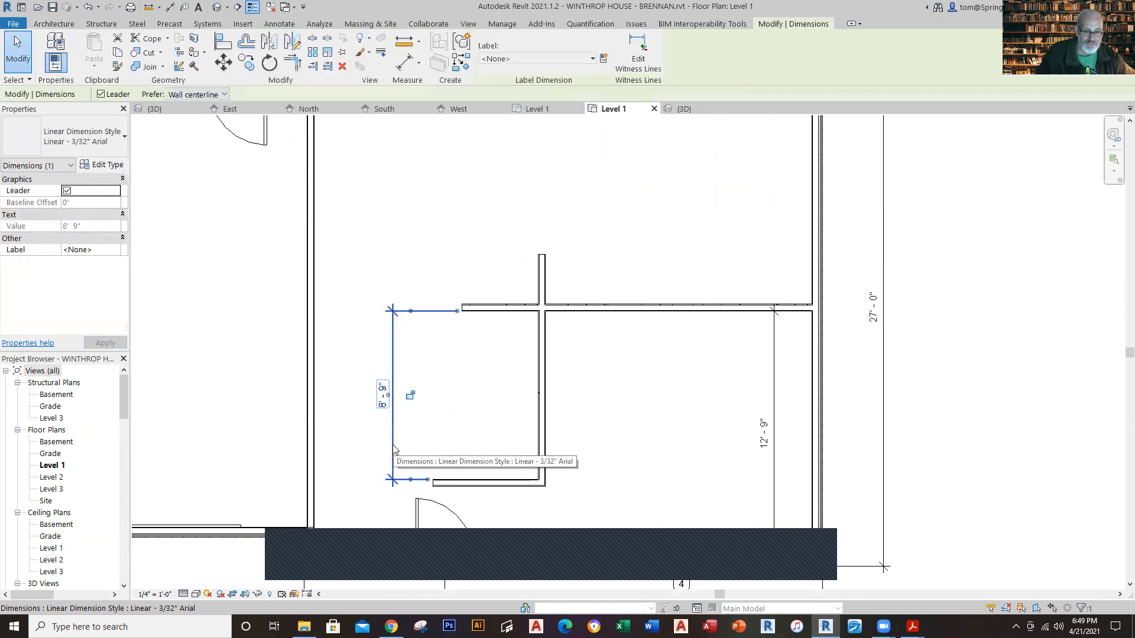
key(Delete)
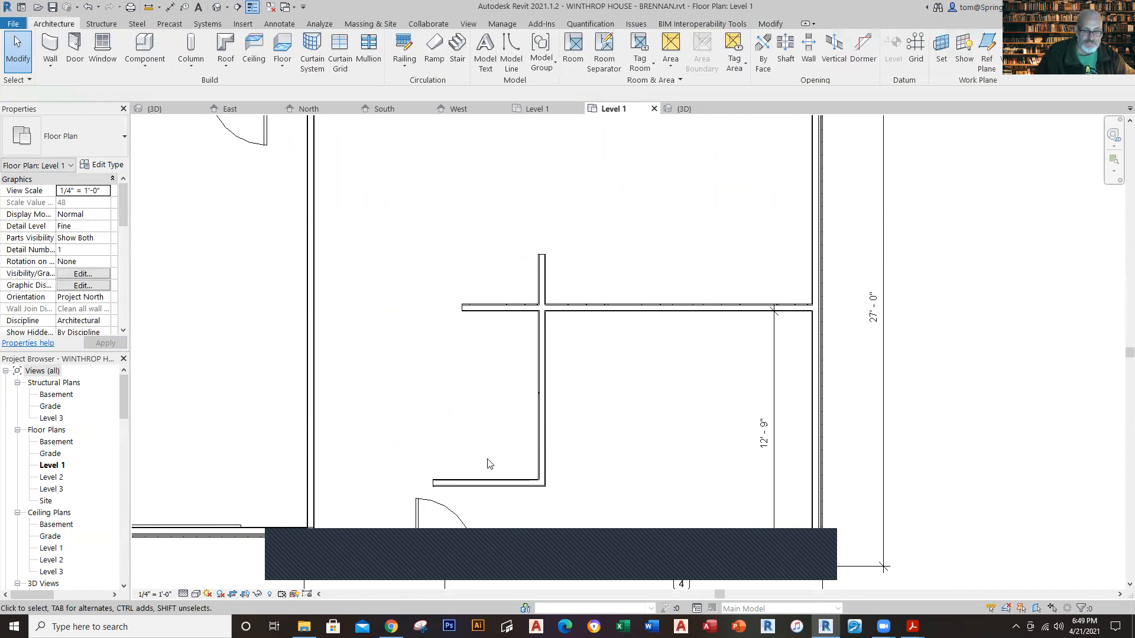
Step: Measure the short front wall from its outer face instead and set its distance from the horizontal interior wall to 8'-9"
click(488, 482)
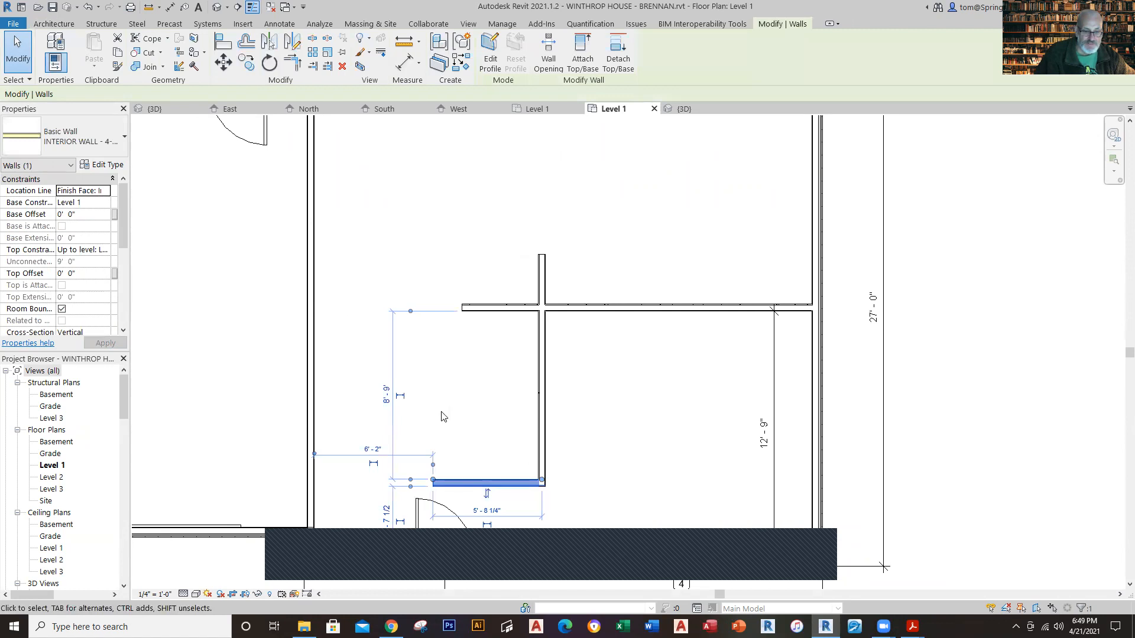
click(411, 483)
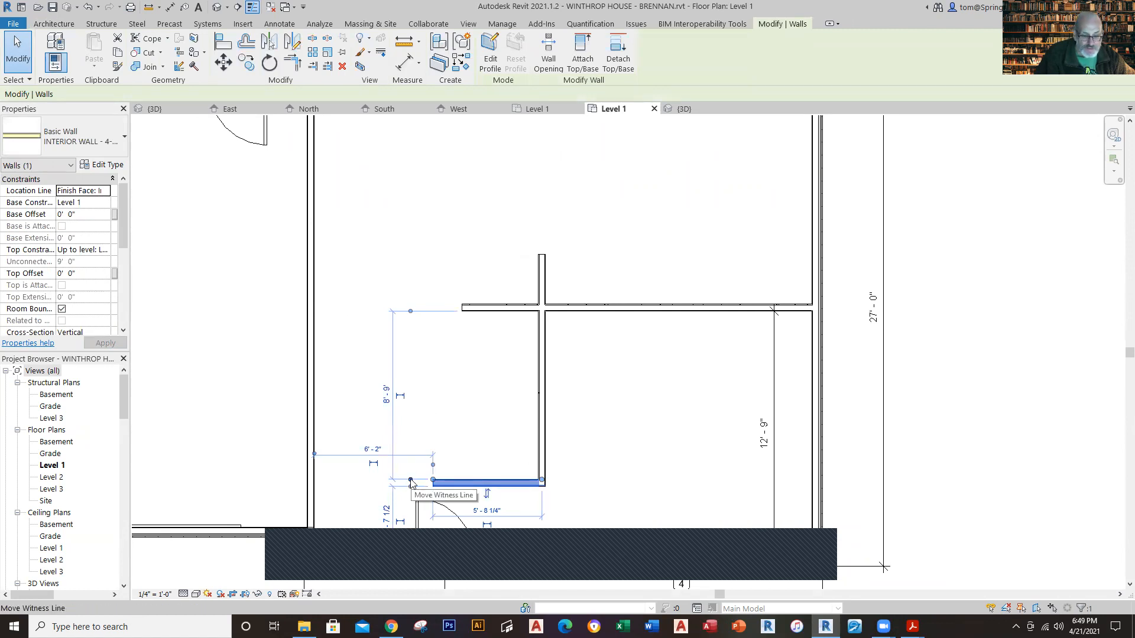
click(385, 412)
text(8)
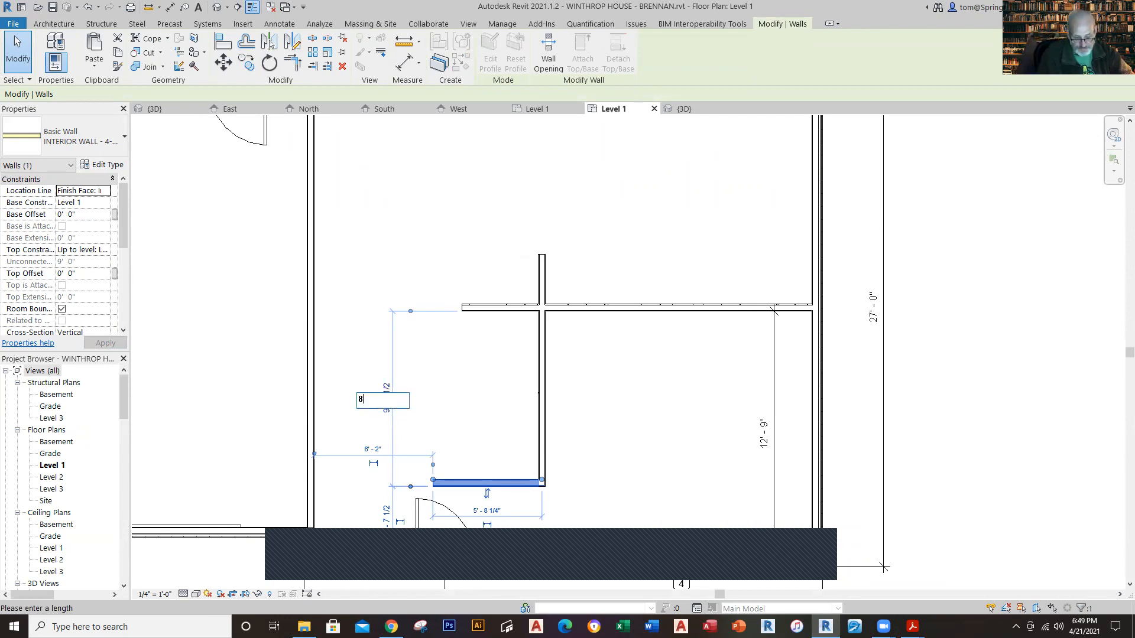
text(' - 9)
key(Return)
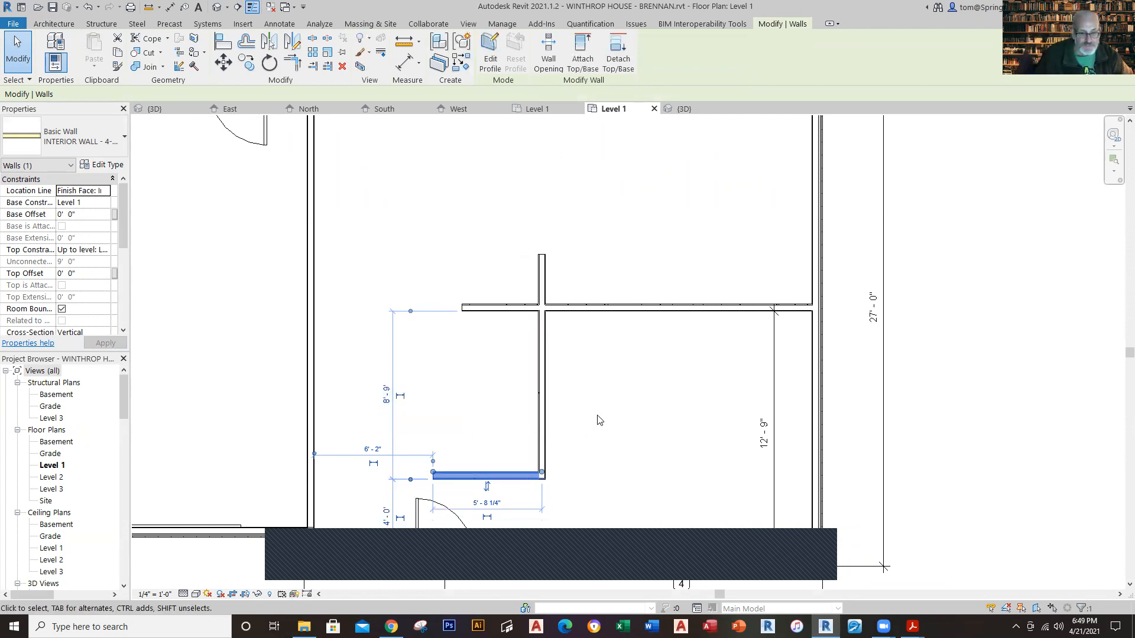
click(610, 402)
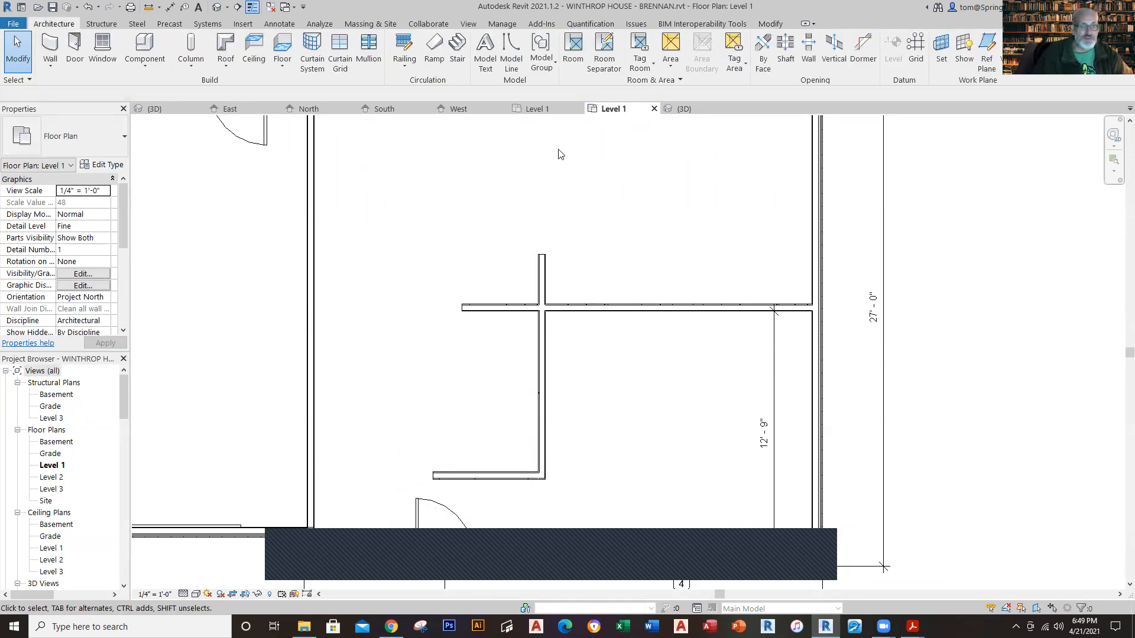
Step: After checking the reference plan, draw interior walls from the short wall's west end rearward and east onto the horizontal wall, enclosing the small room
click(534, 112)
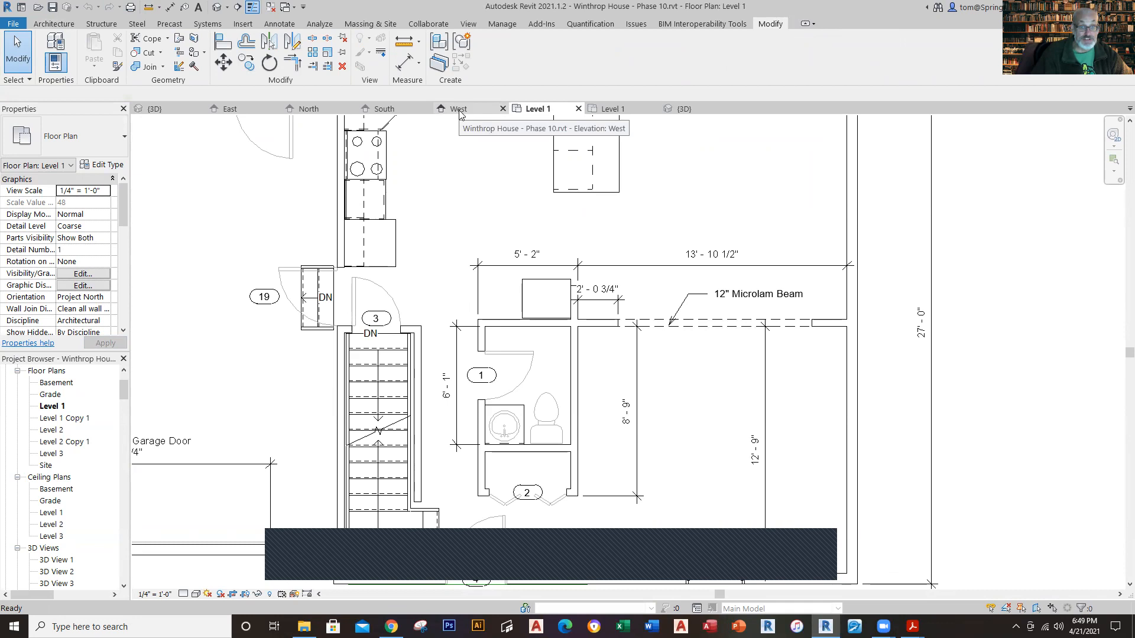
click(615, 113)
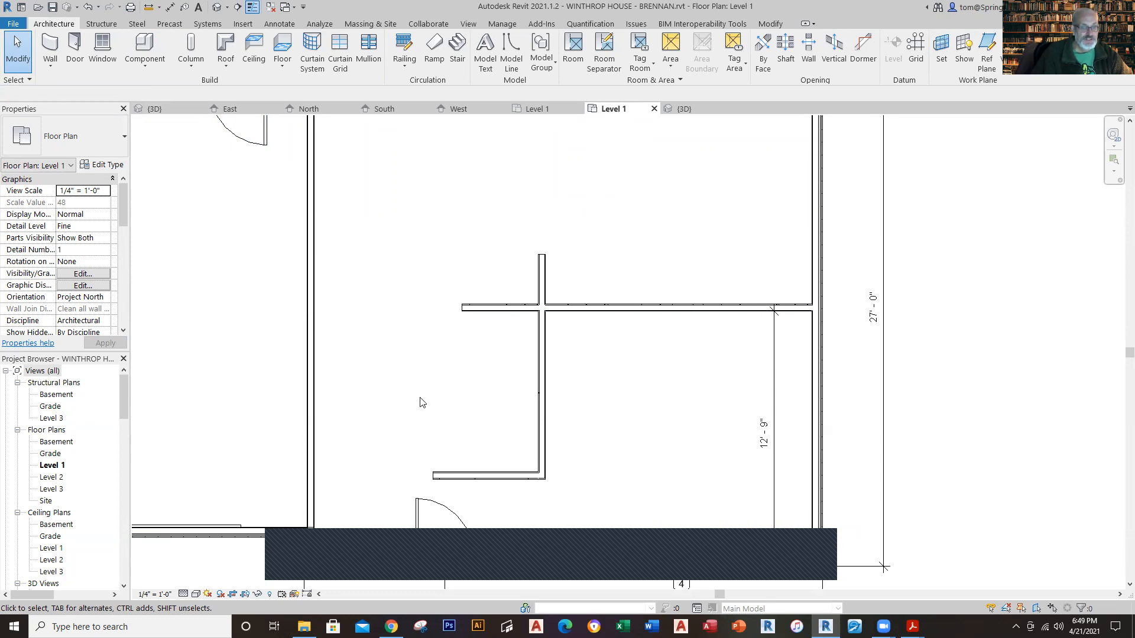
click(51, 46)
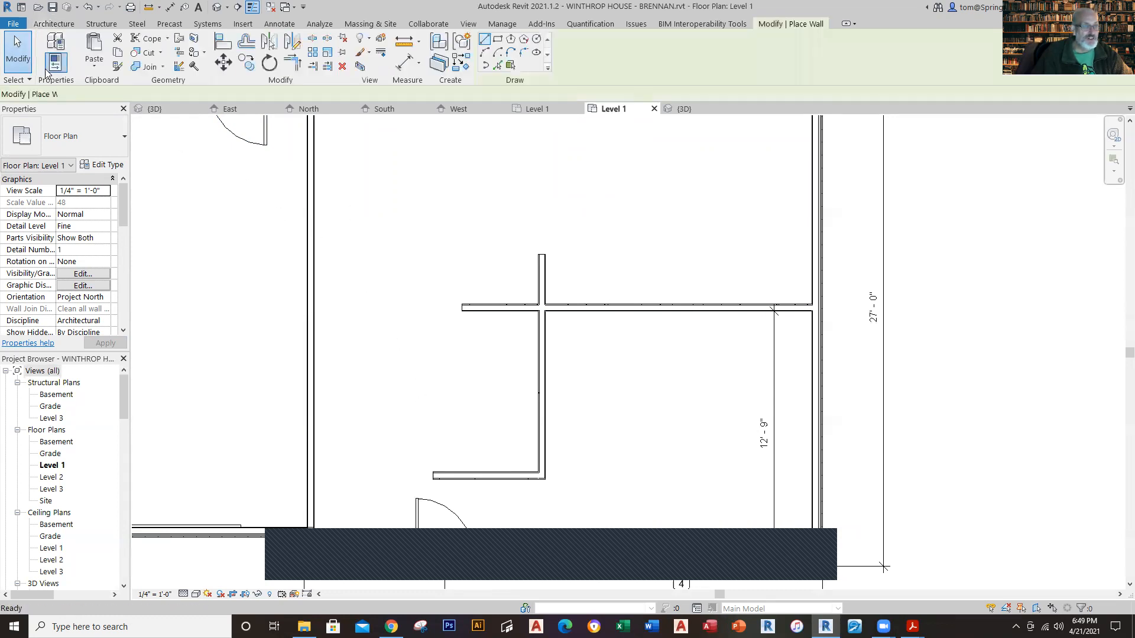
click(431, 476)
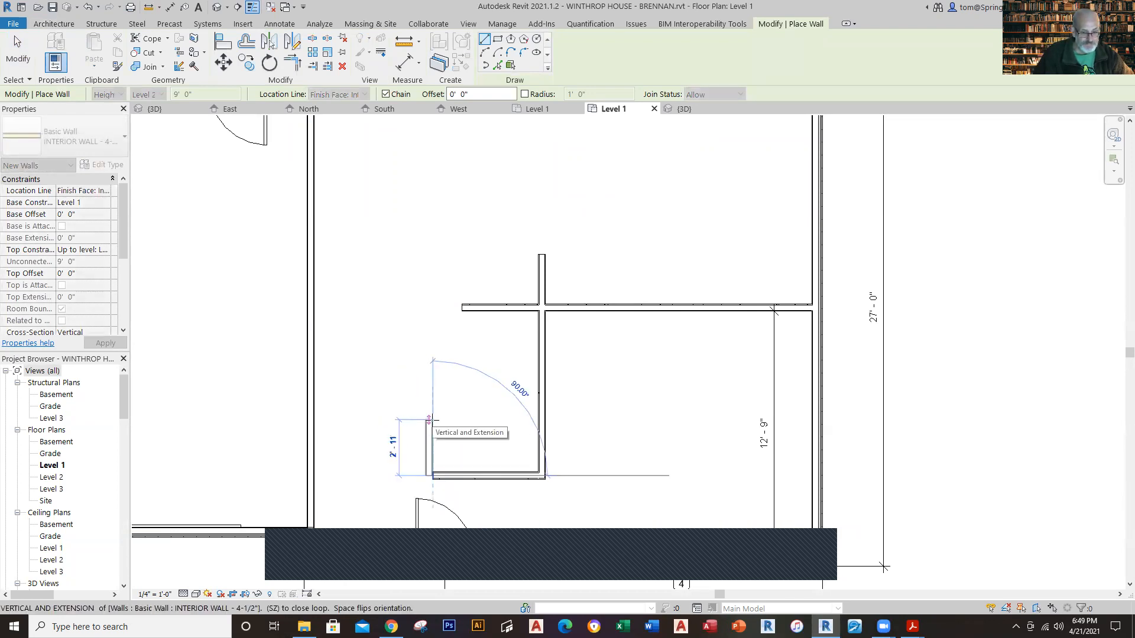
click(433, 305)
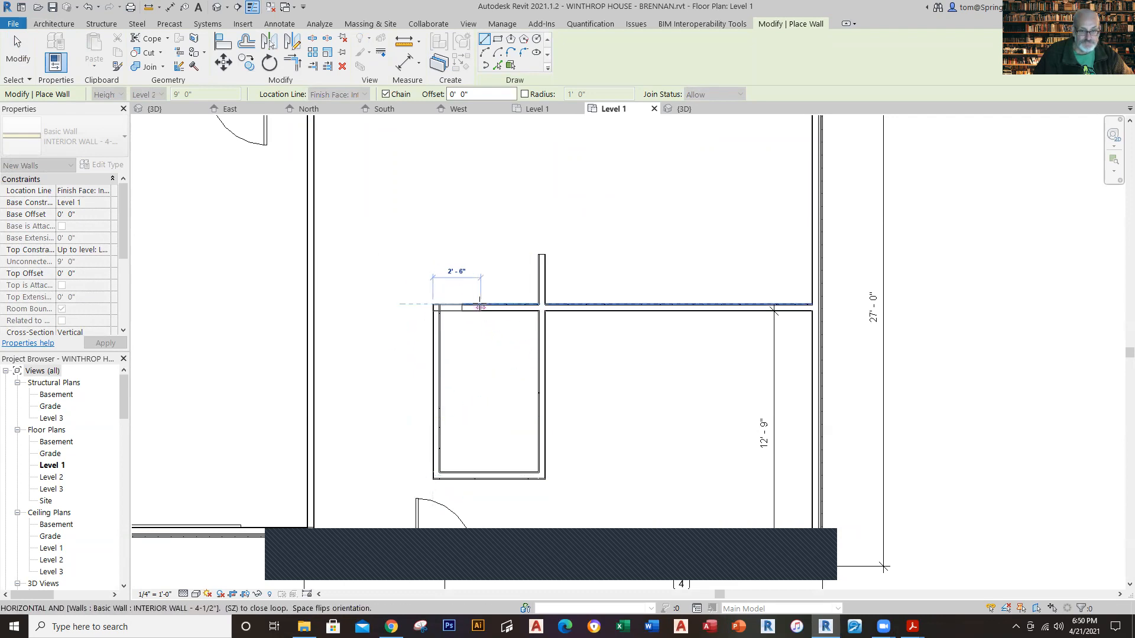
click(478, 307)
key(Escape)
key(Escape)
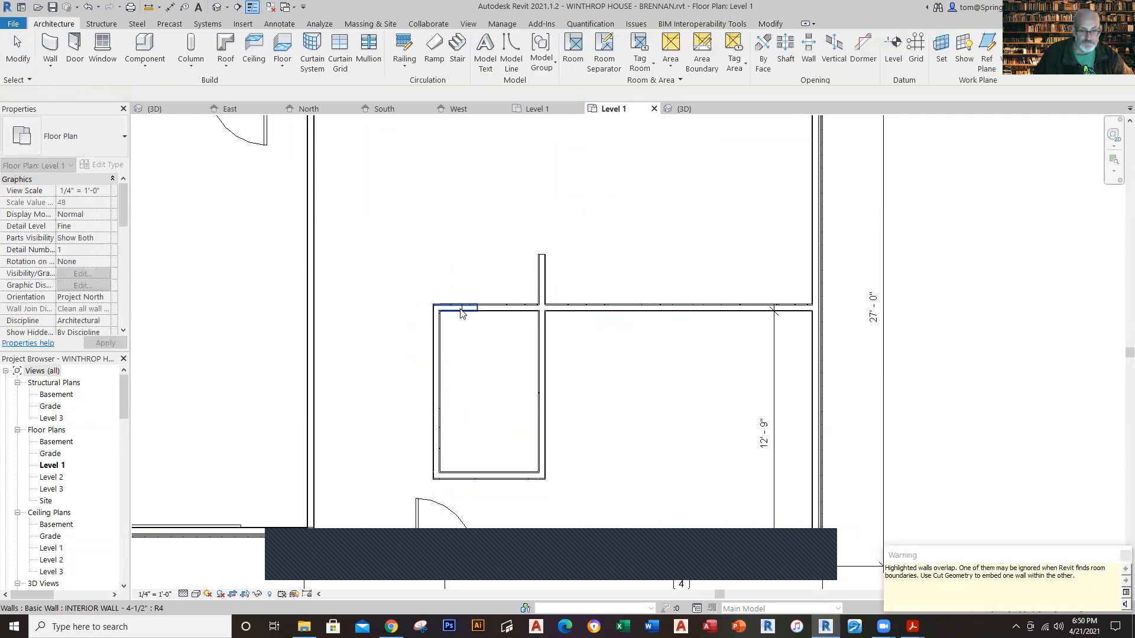
Step: Shorten the overlapping wall segment at the room's rear corner so it ends where the existing horizontal wall begins
click(449, 308)
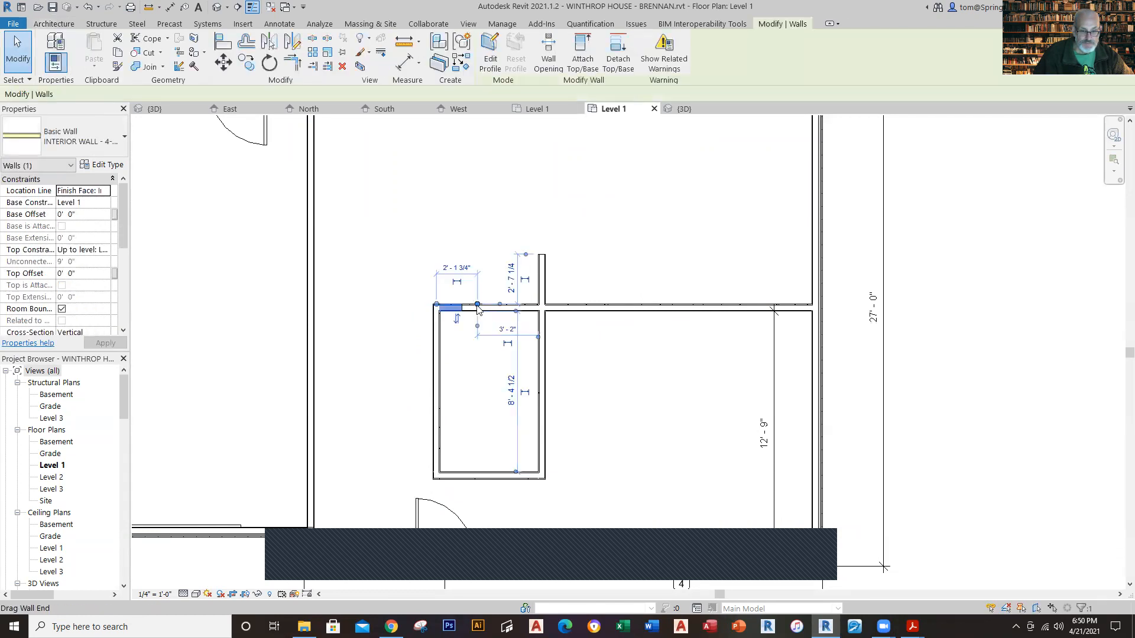
drag(477, 307, 462, 305)
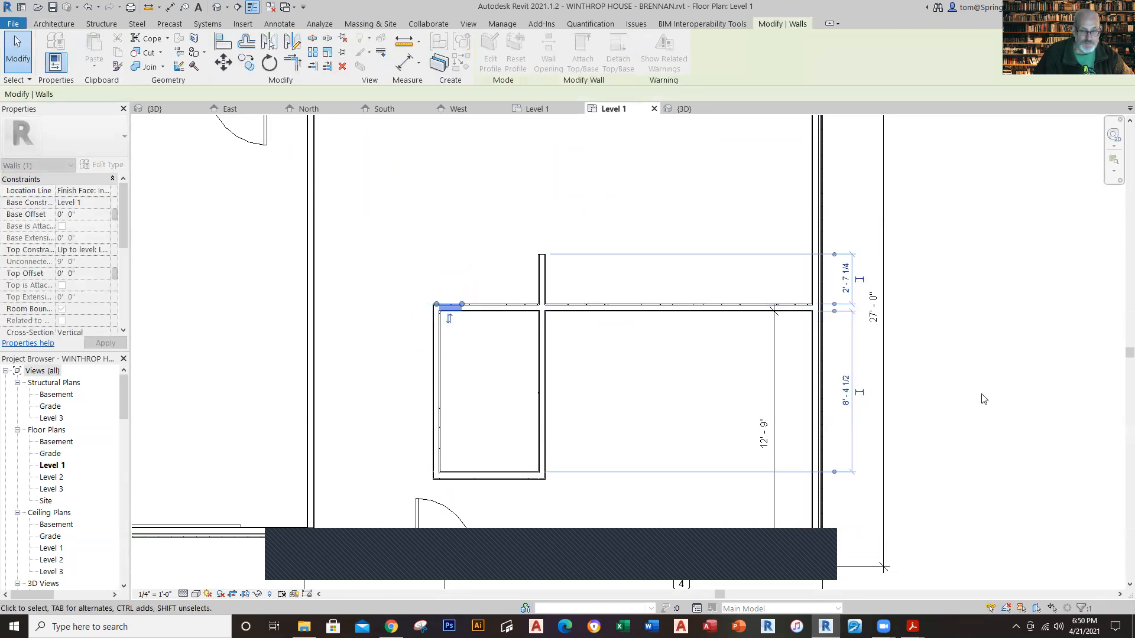
key(Escape)
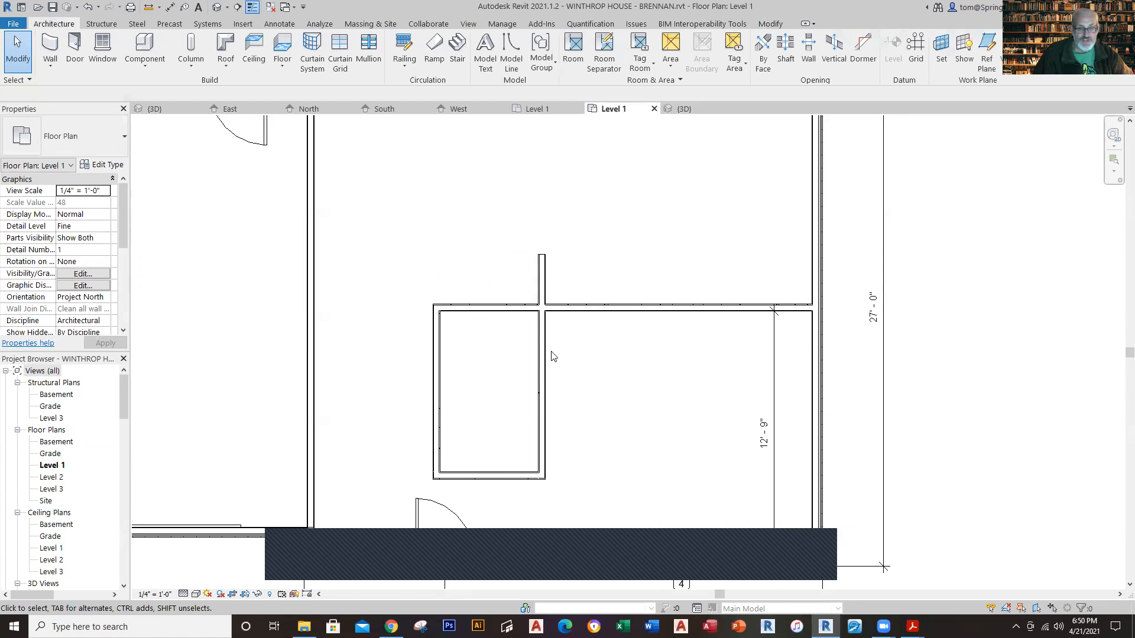
Step: Make the small room's 8'-9" depth dimension to the front wall's outer face permanent and remove the extra inner-face dimension
click(501, 485)
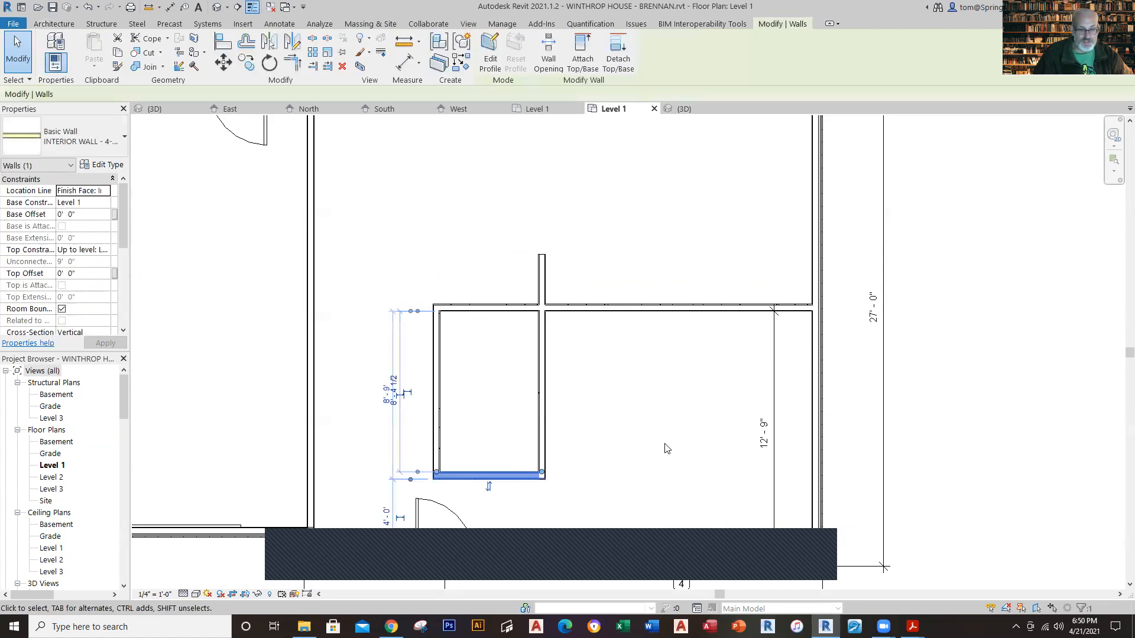
click(403, 397)
click(401, 396)
click(412, 395)
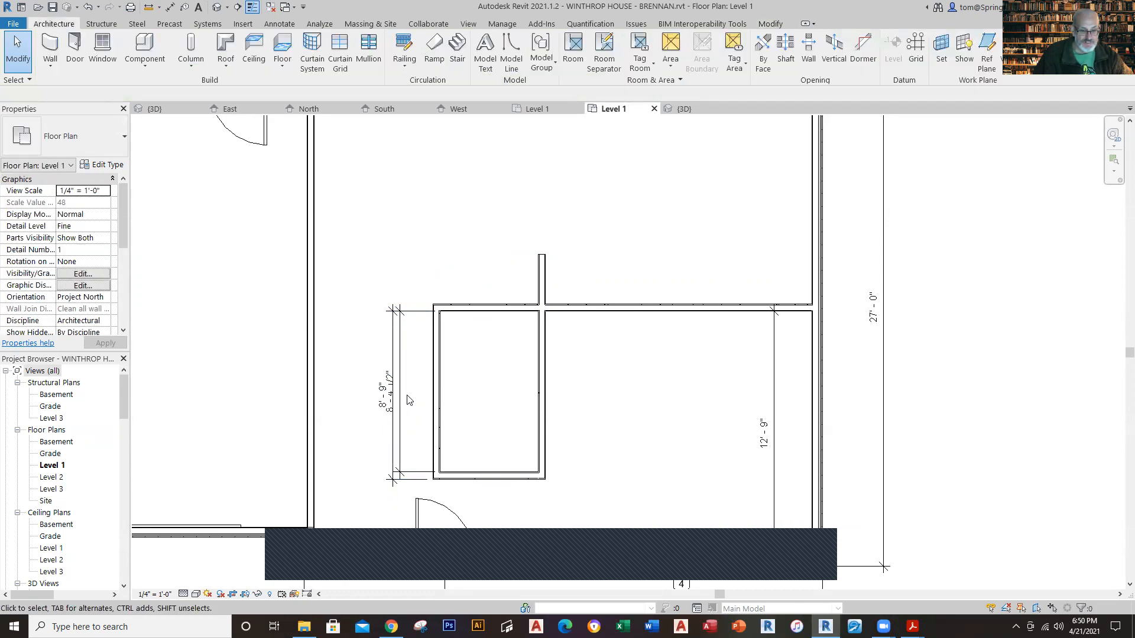
click(402, 406)
key(Escape)
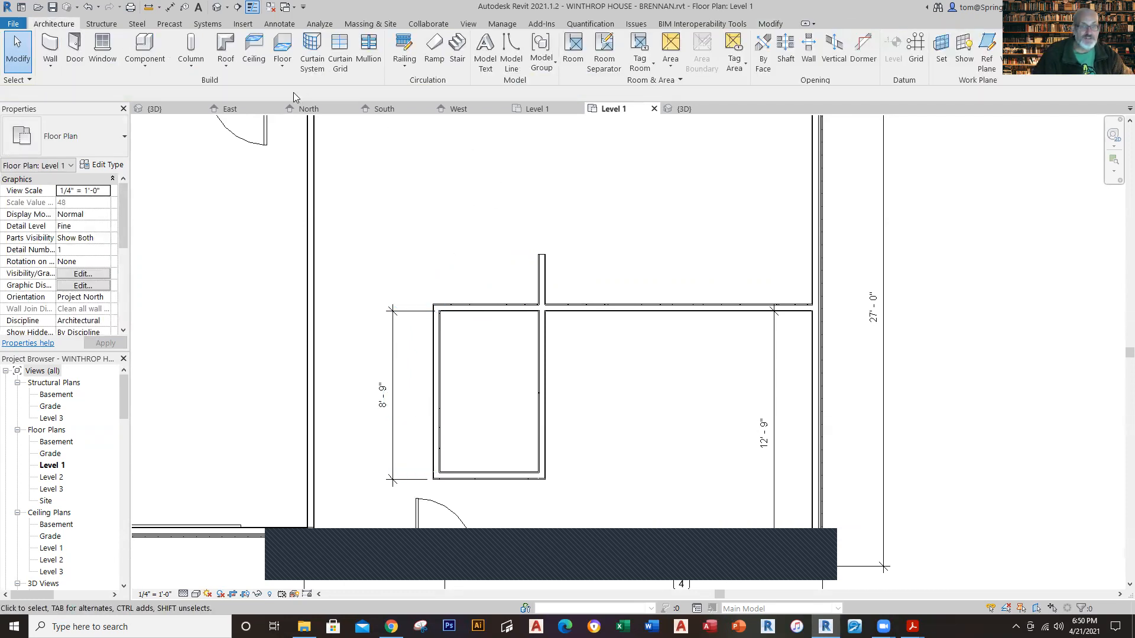
Step: Place an aligned dimension across the small room's inside width and compare the width with the Phase 10 reference plan
click(170, 7)
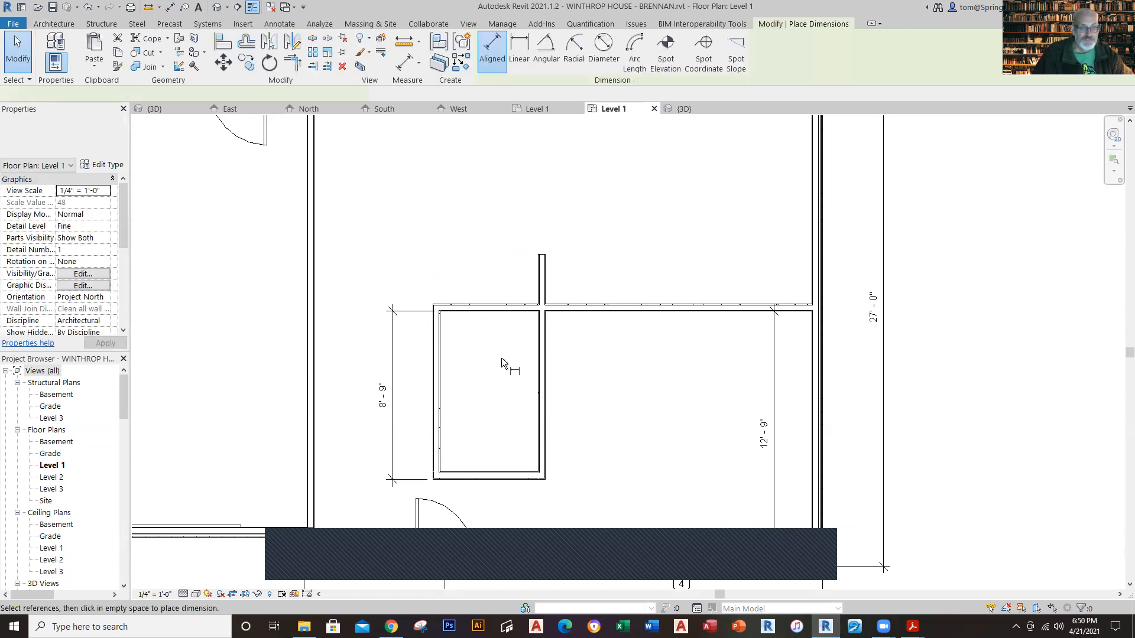
click(444, 392)
click(540, 406)
click(546, 399)
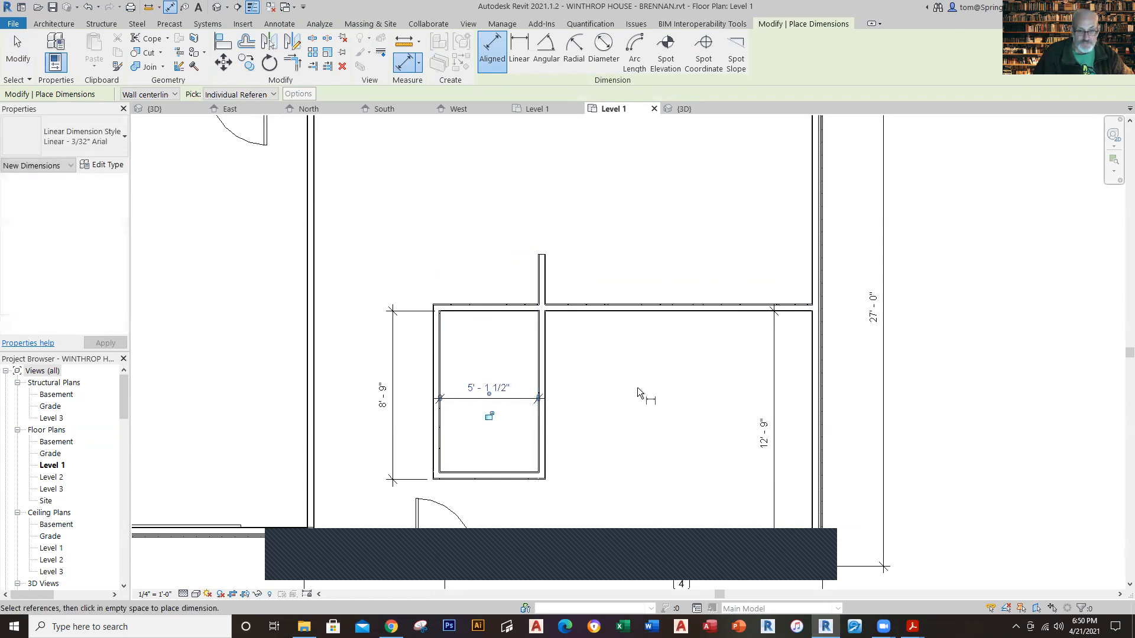
scroll(501, 421, up, 2)
key(Escape)
key(Escape)
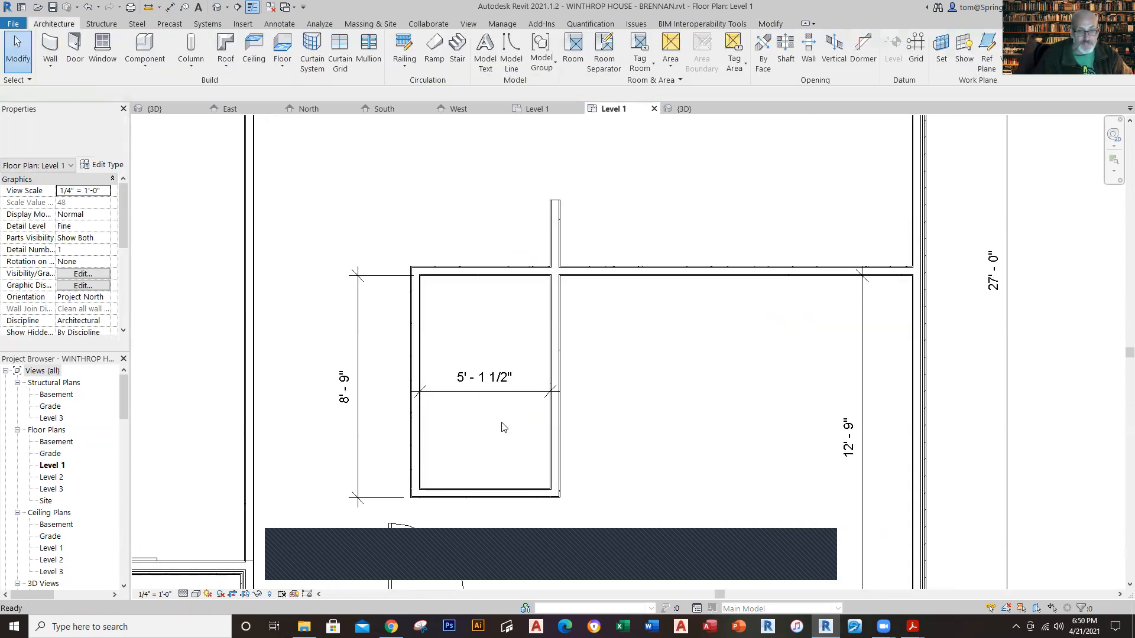
click(533, 111)
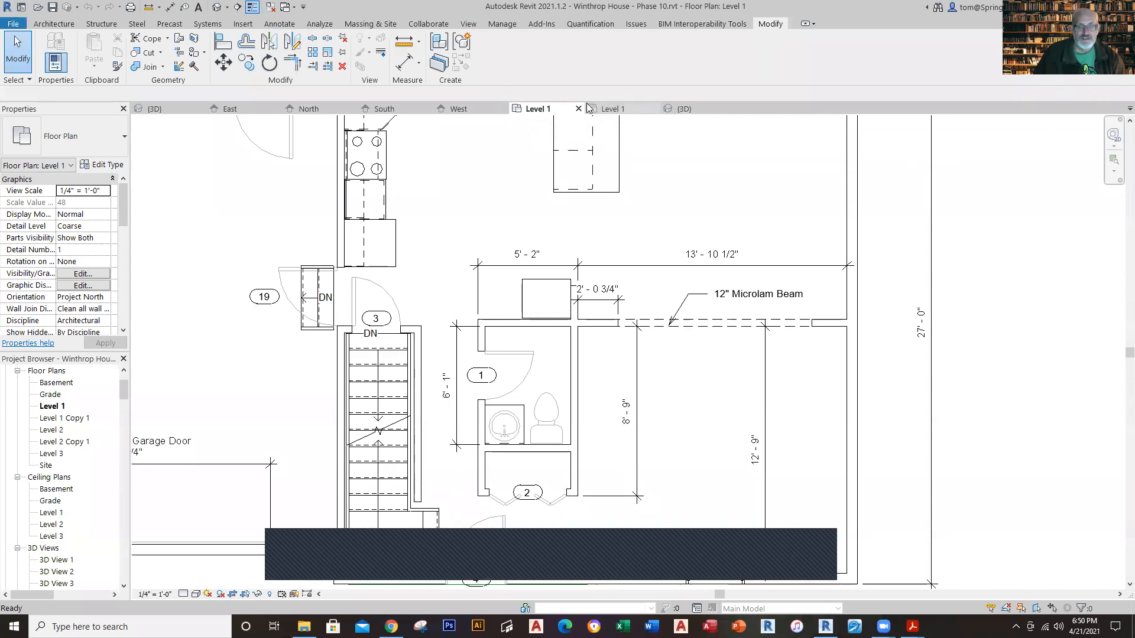
Step: Return to the WINTHROP HOUSE - BRENNAN Level 1 plan and delete the dimension across the small room's inside width
click(614, 109)
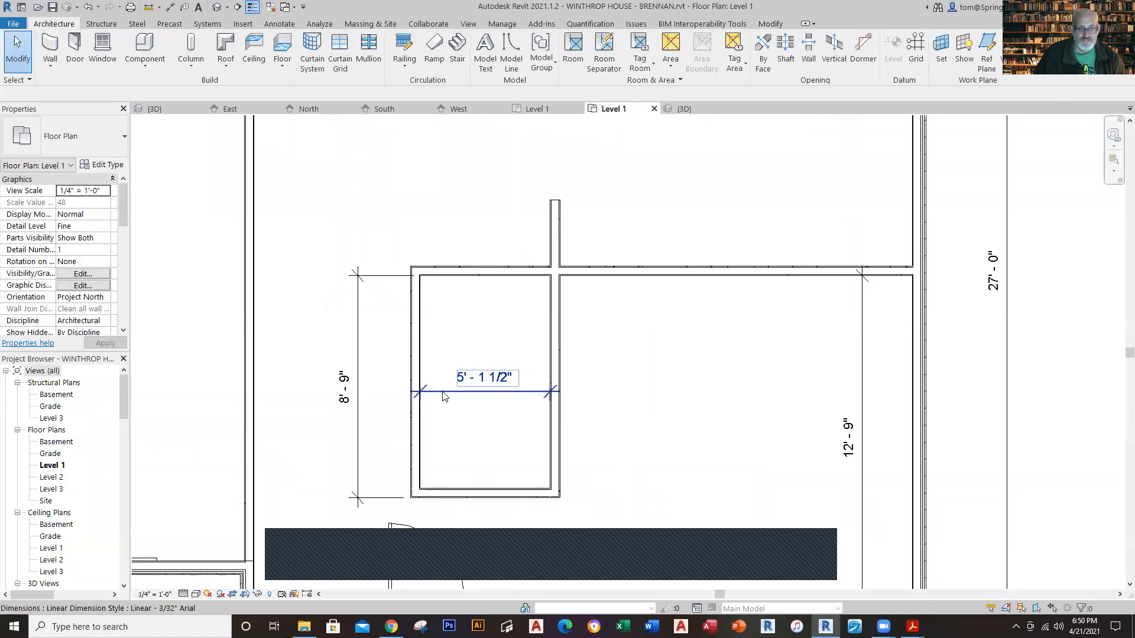
click(486, 393)
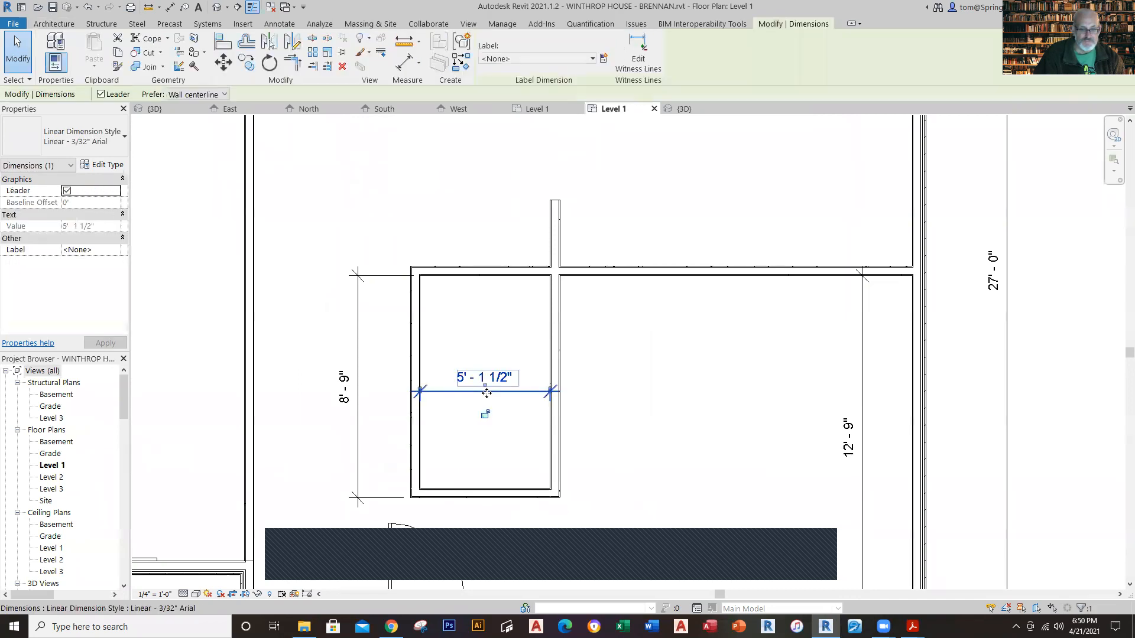
key(Delete)
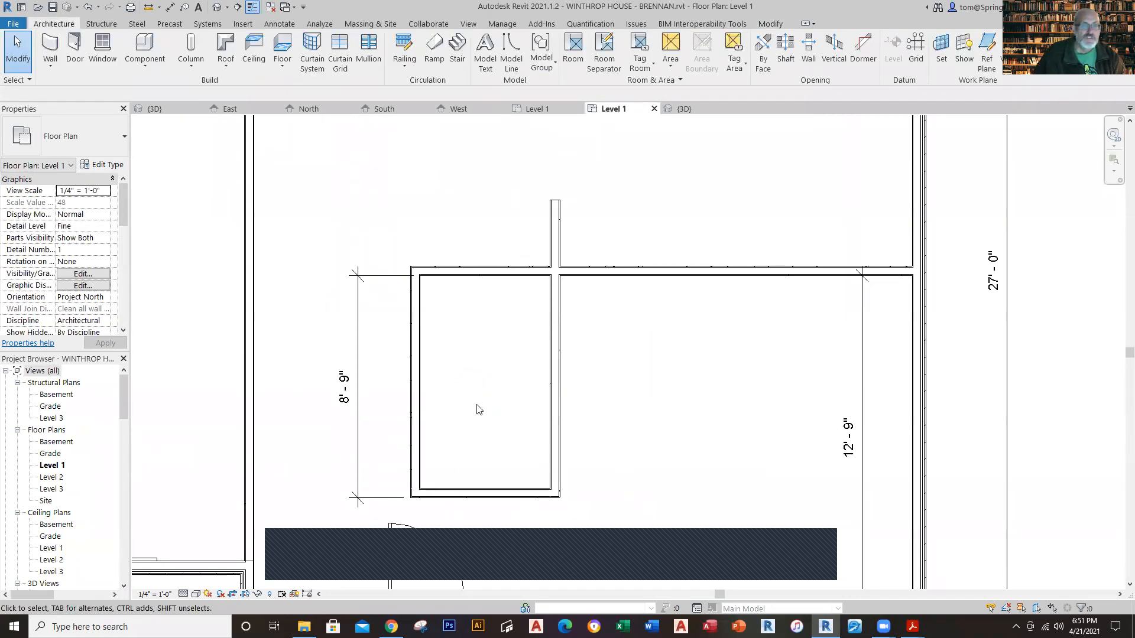
Step: Try to set the small room's outer-face width to 5'-2" by moving its east wall
click(485, 495)
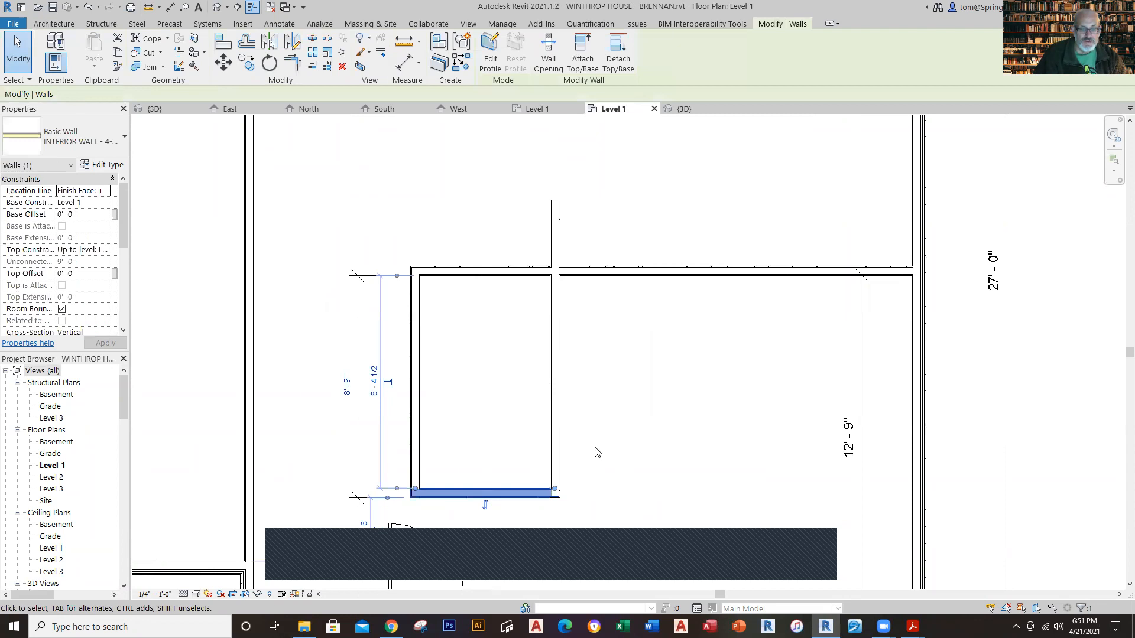
click(597, 453)
click(557, 455)
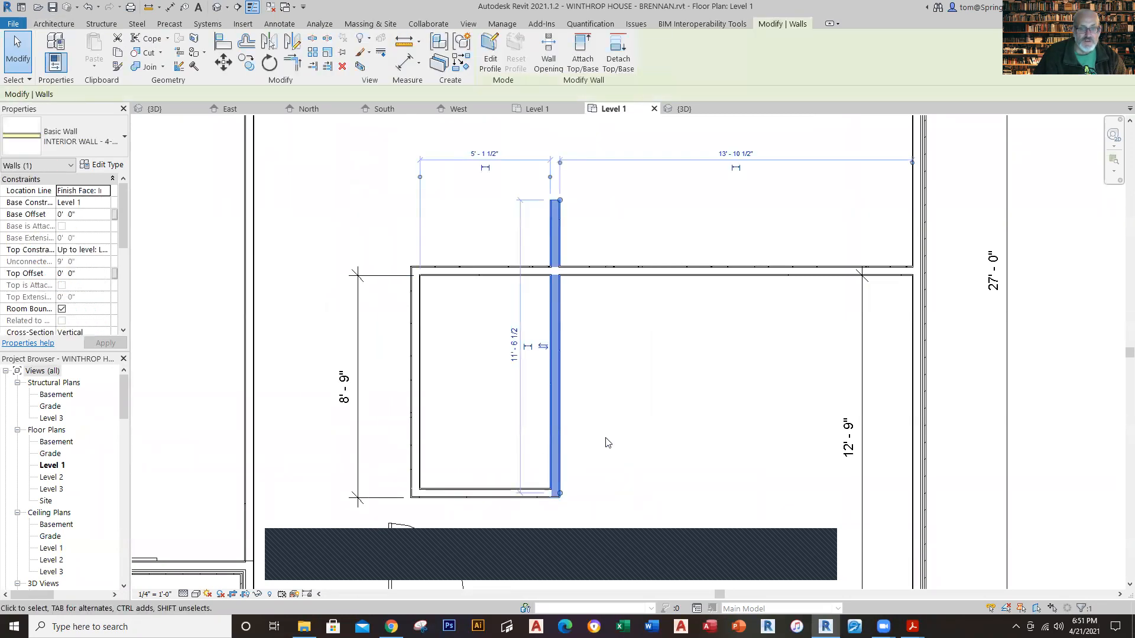
click(550, 177)
click(555, 177)
click(424, 180)
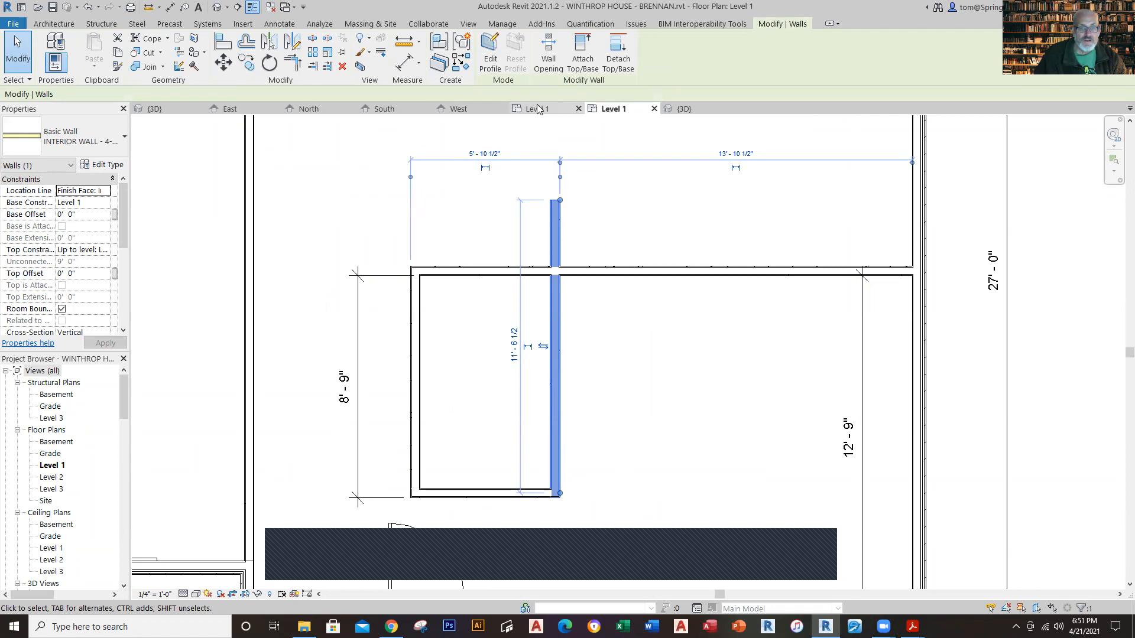
click(494, 153)
text(5'2)
key(Return)
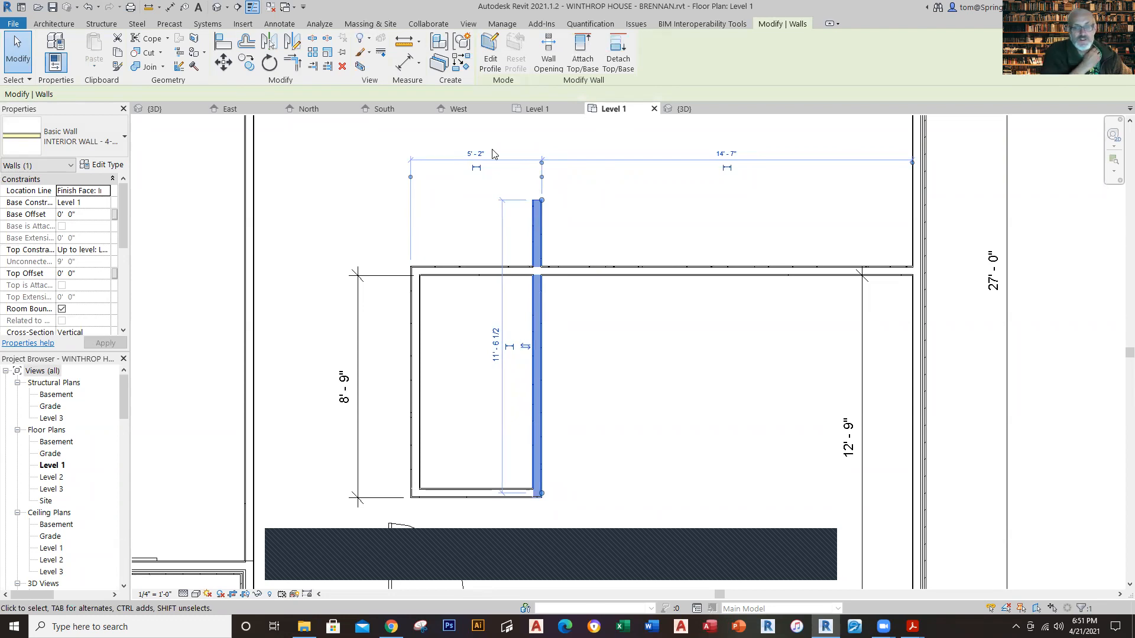
key(Escape)
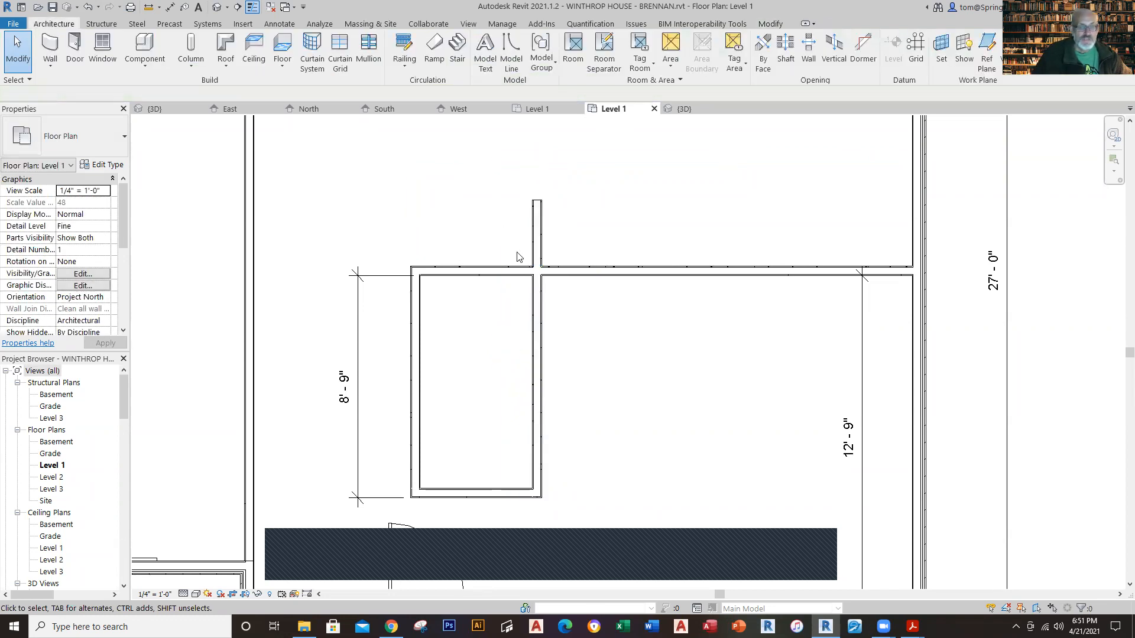
scroll(661, 416, down, 2)
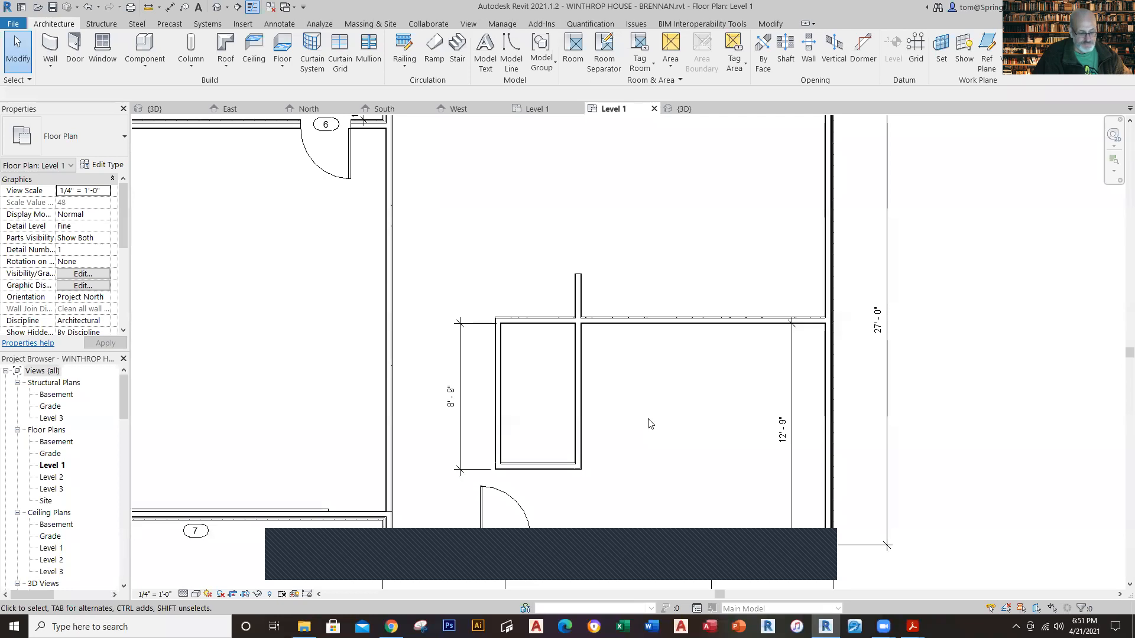
scroll(660, 373, up, 2)
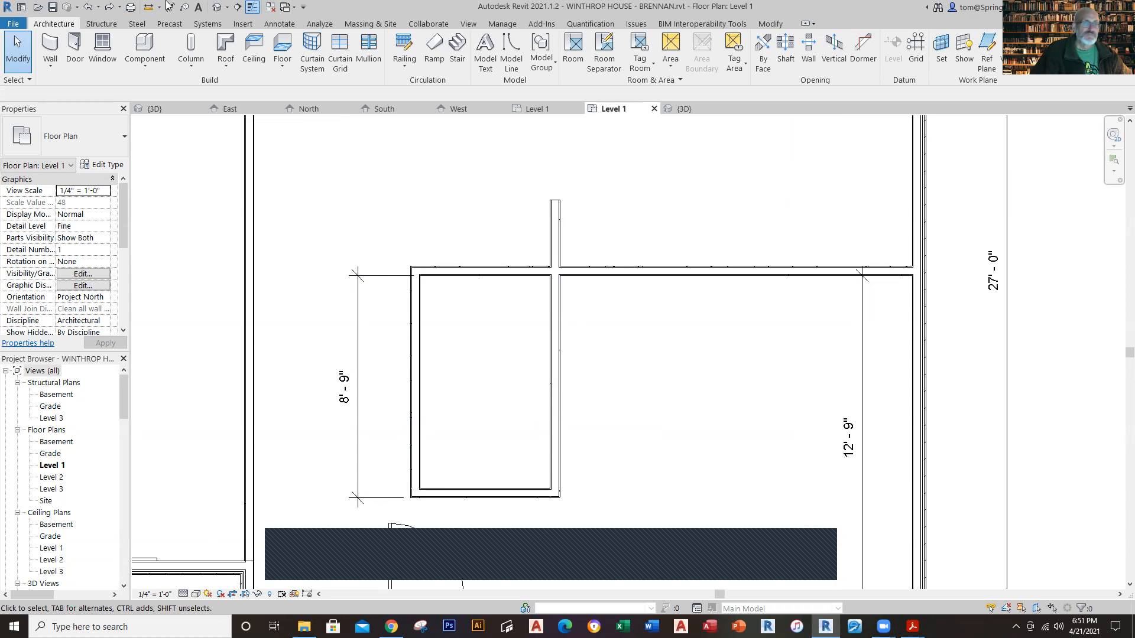
Step: Place an aligned dimension between the outer faces of the small room's west and east walls, just outside the front wall
key(d)
key(i)
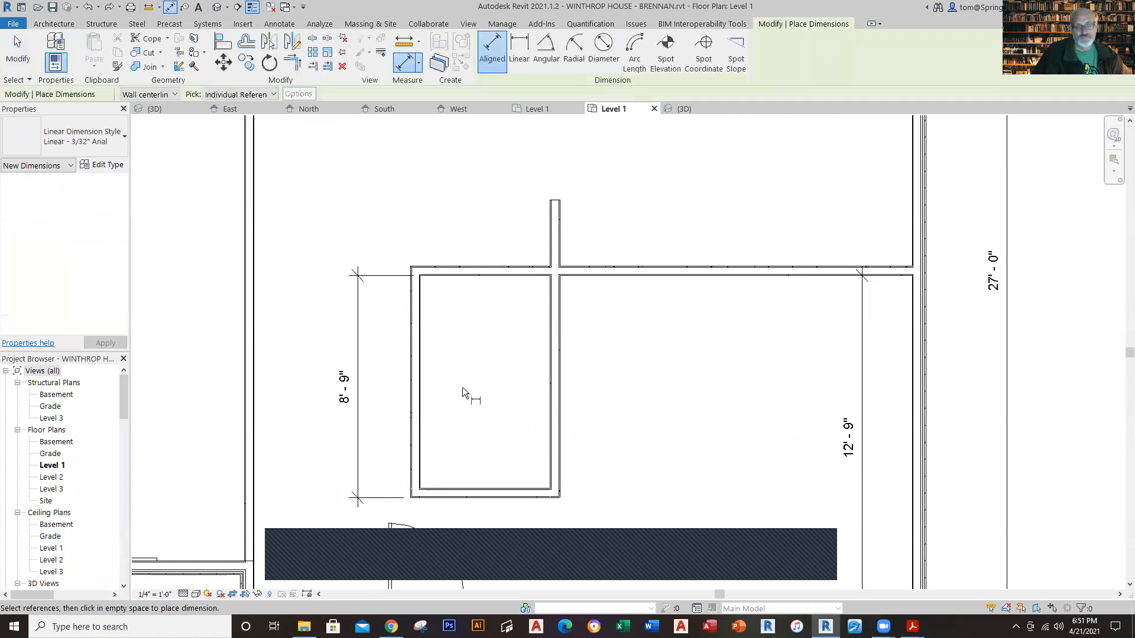
click(411, 387)
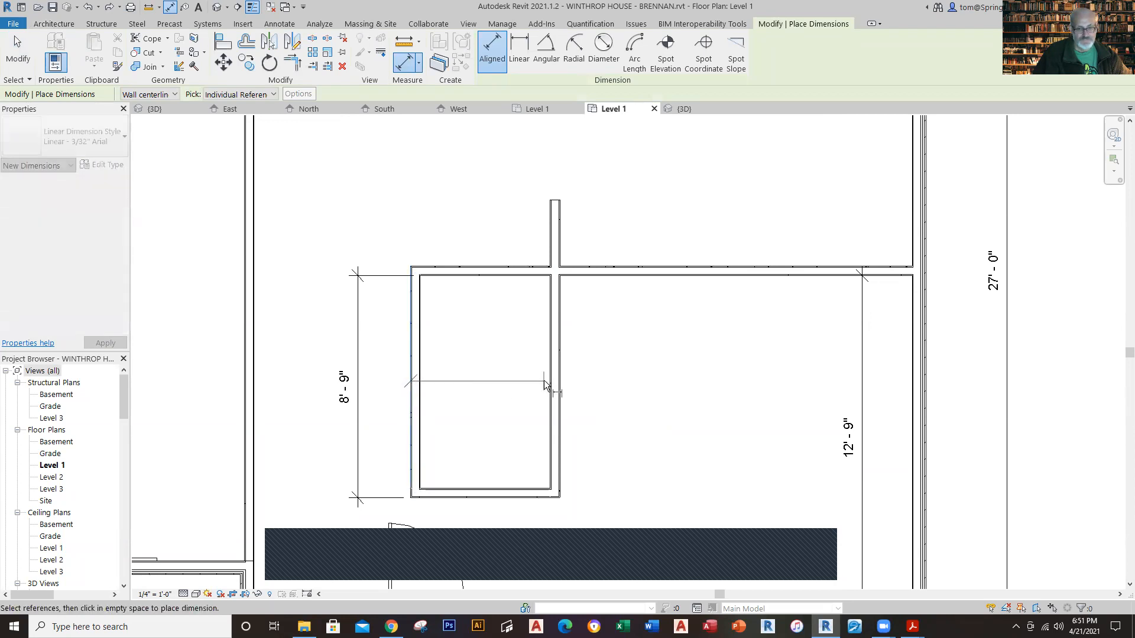
click(562, 386)
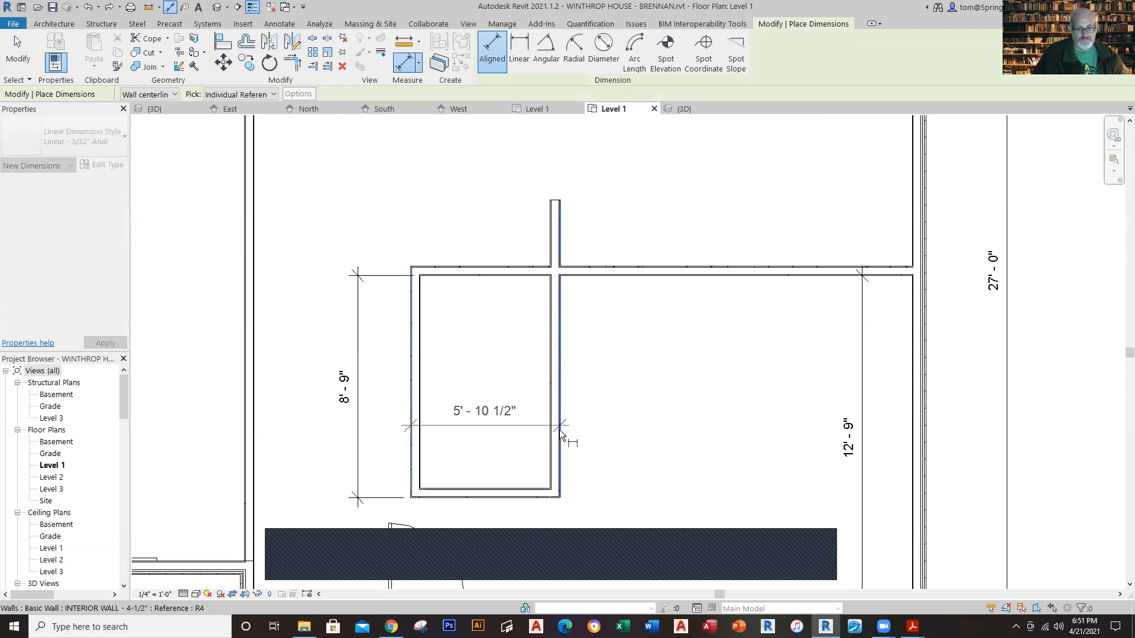
click(577, 520)
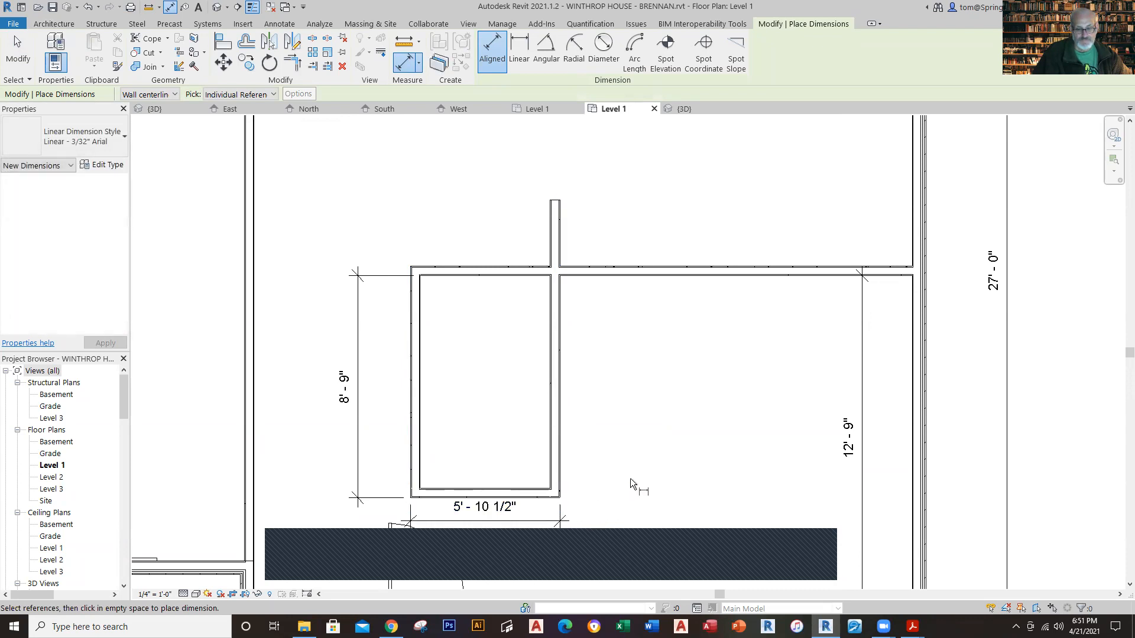
key(Escape)
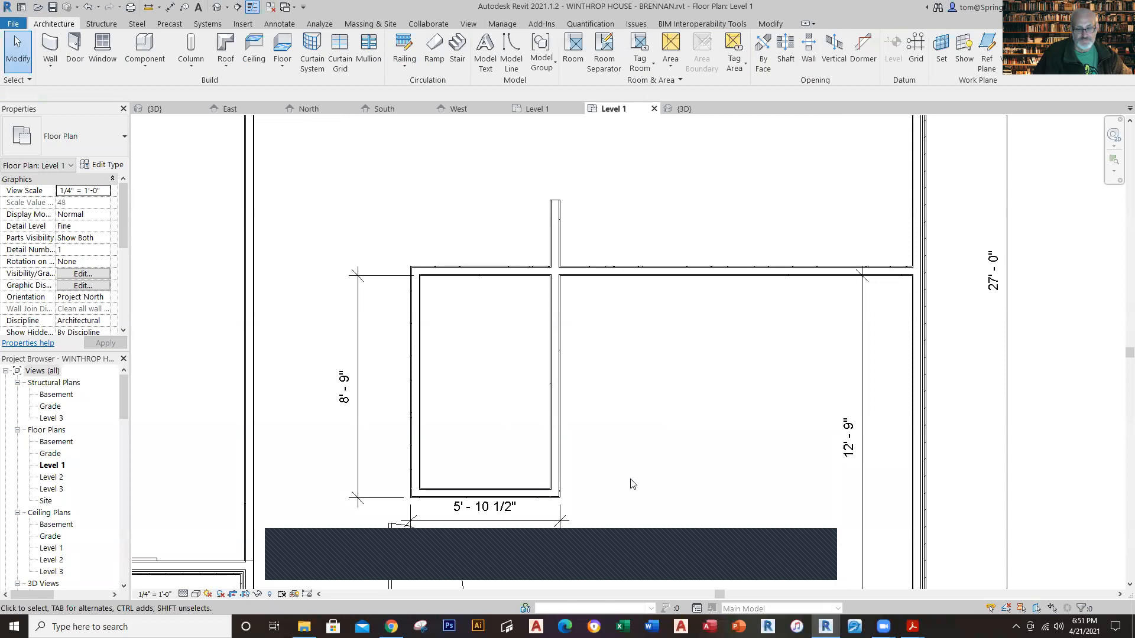
Step: Nudge the small room's west wall east until the outer-face width is 5'-2"
click(418, 446)
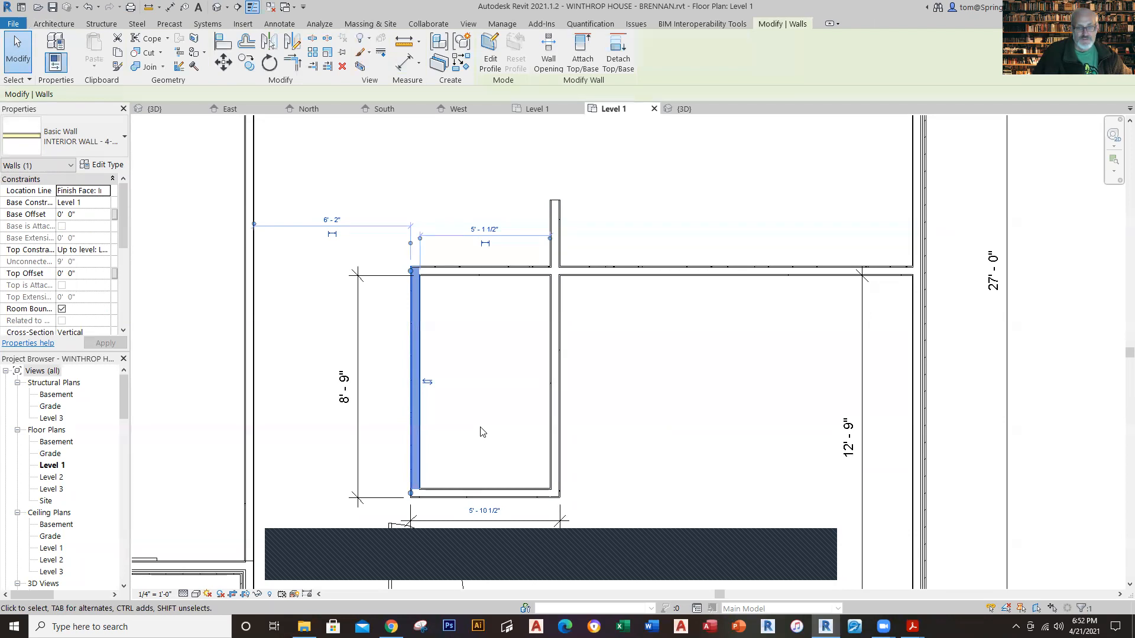
key(Right)
key(Right)
key(Right)
key(Right)
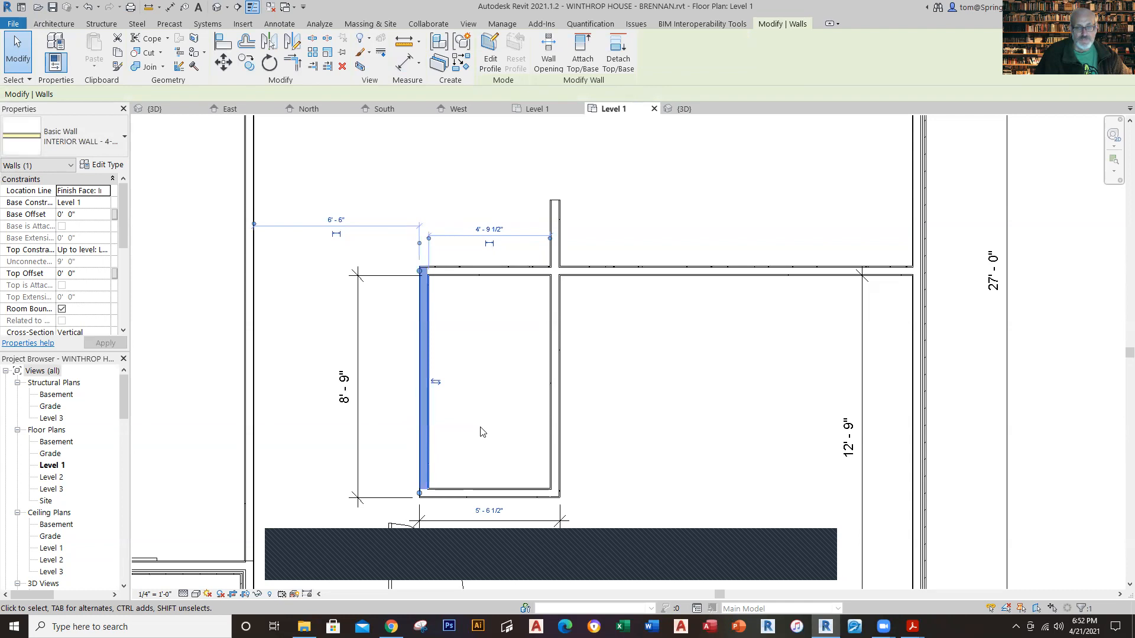
key(Right)
key(Right)
key(Right)
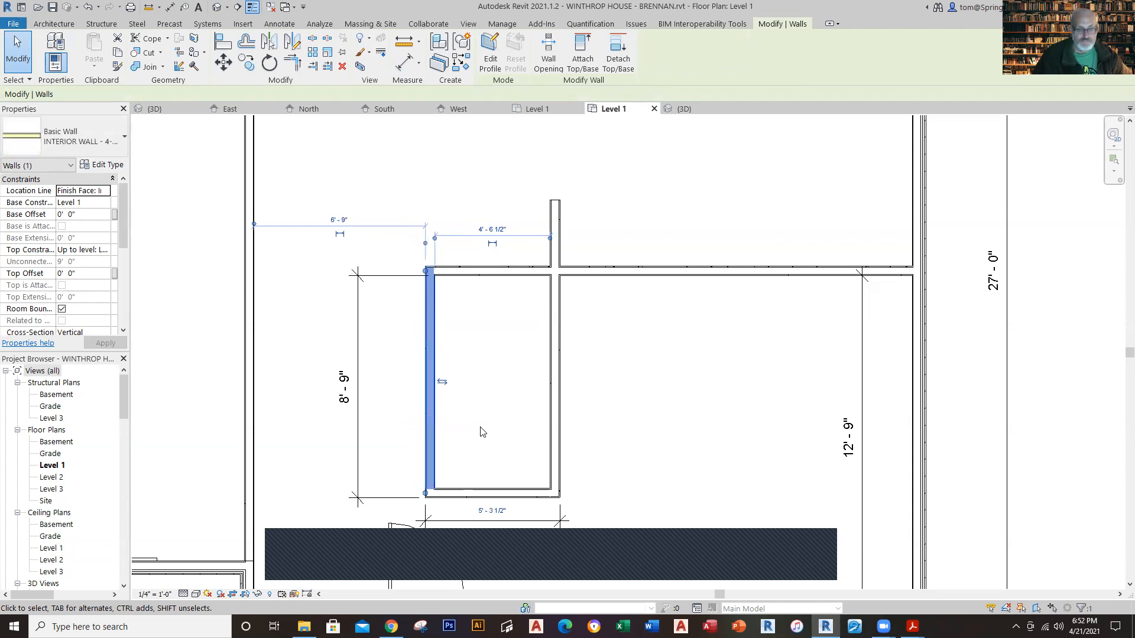
click(650, 393)
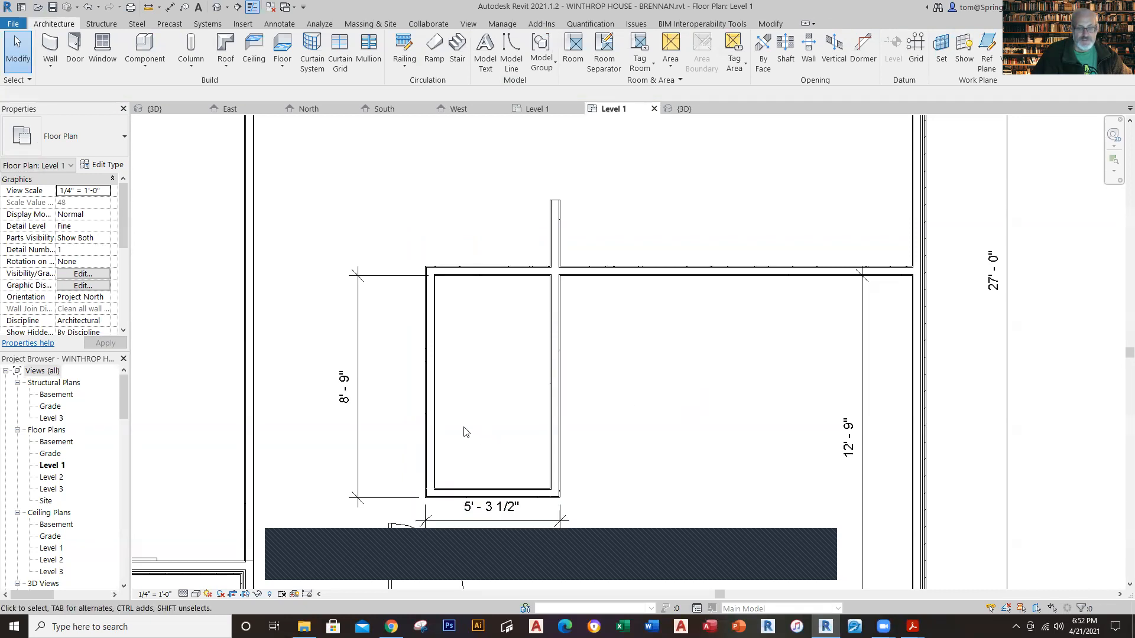
click(426, 369)
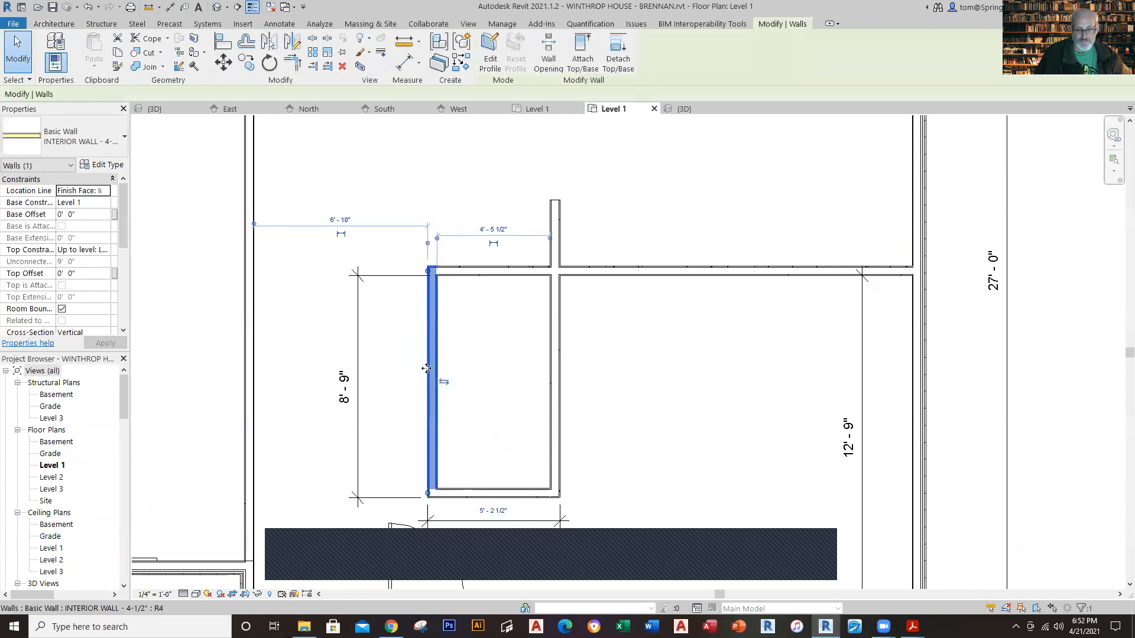
key(Right)
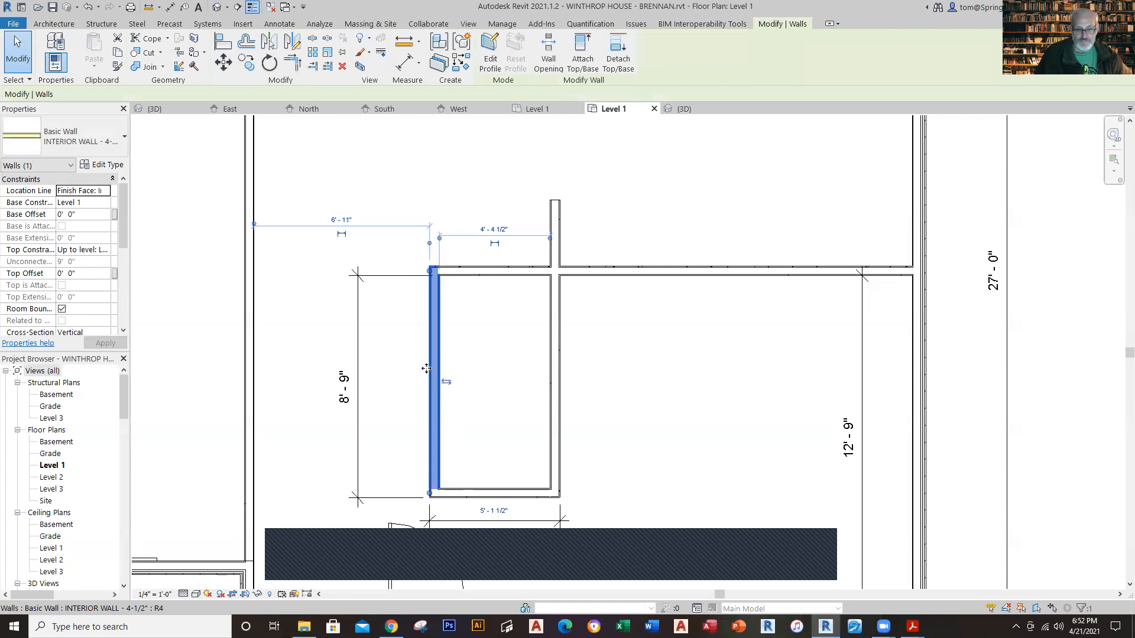
scroll(484, 546, up, 4)
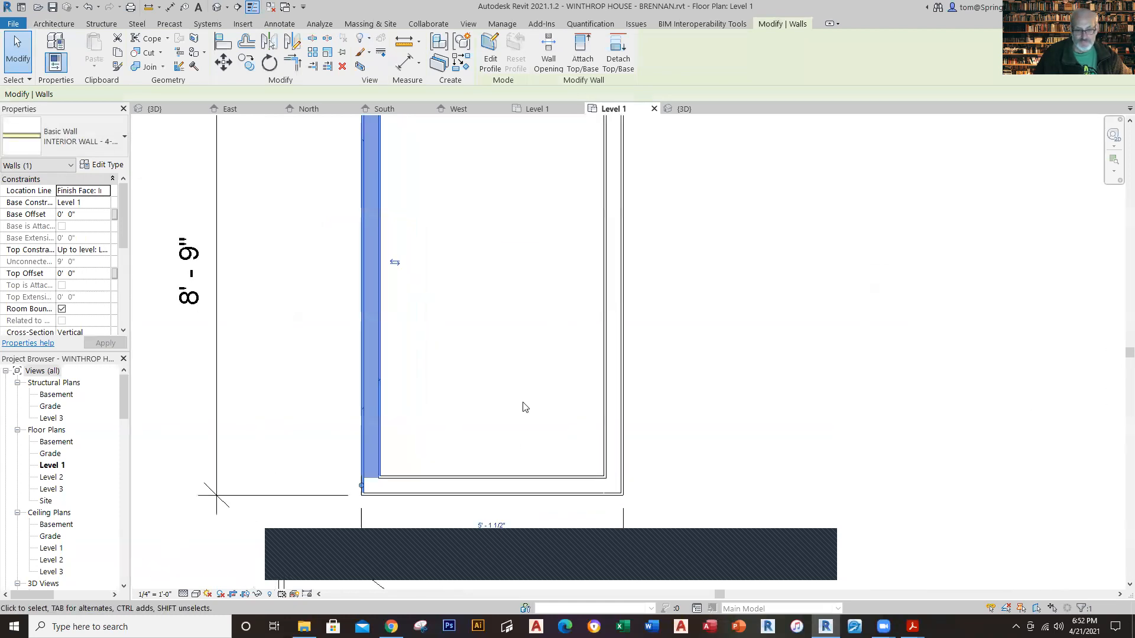
key(Left)
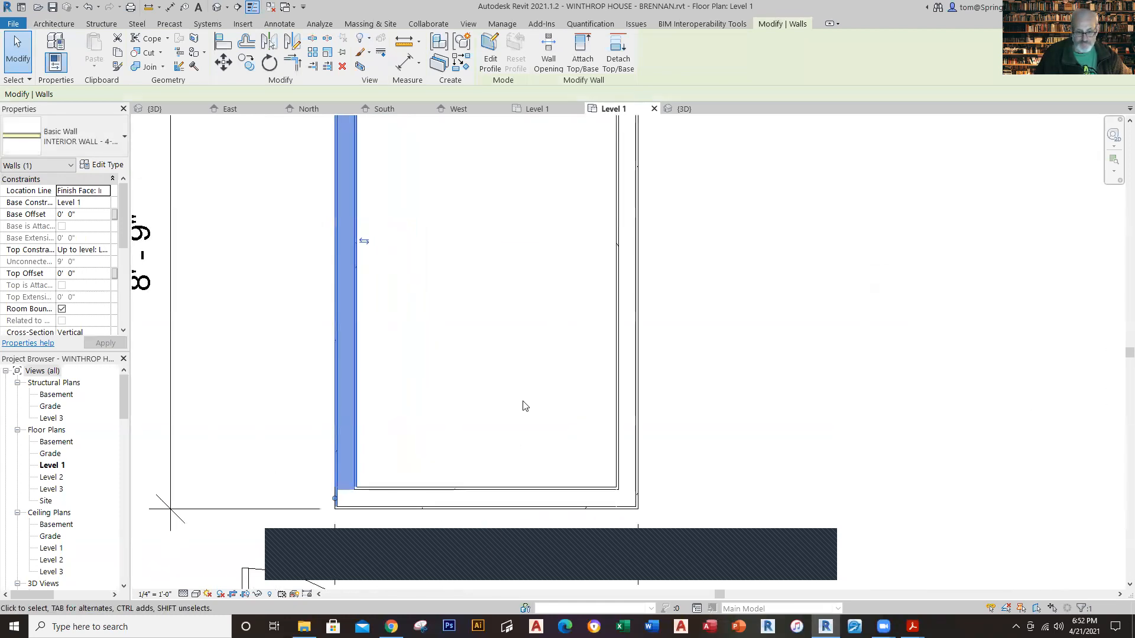
key(Escape)
scroll(800, 388, down, 3)
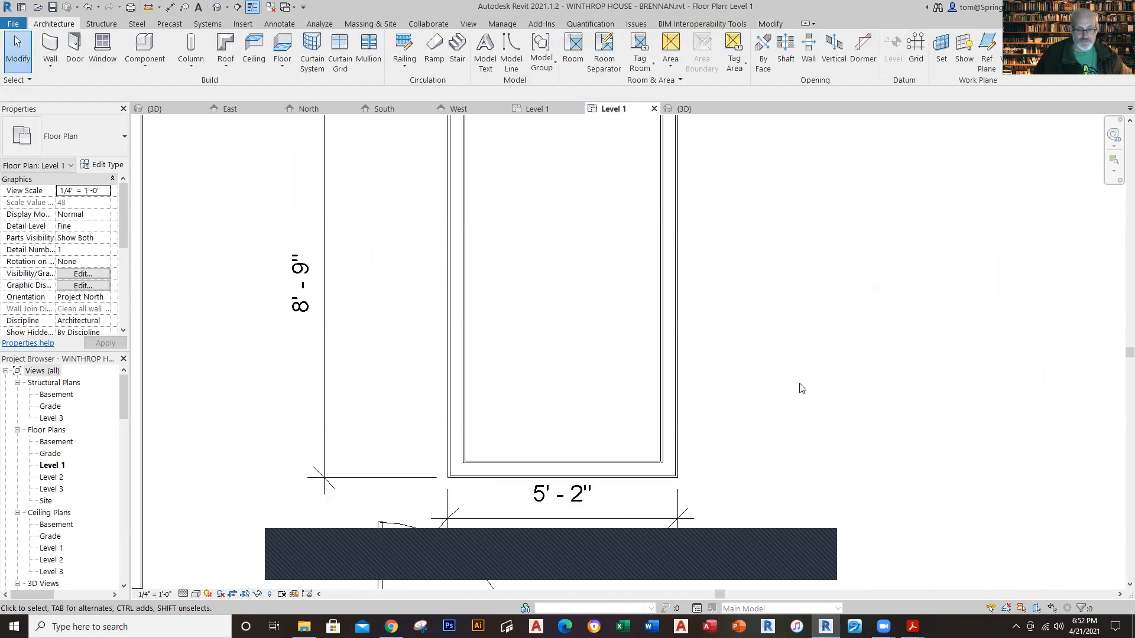
middle_drag(801, 405, 705, 396)
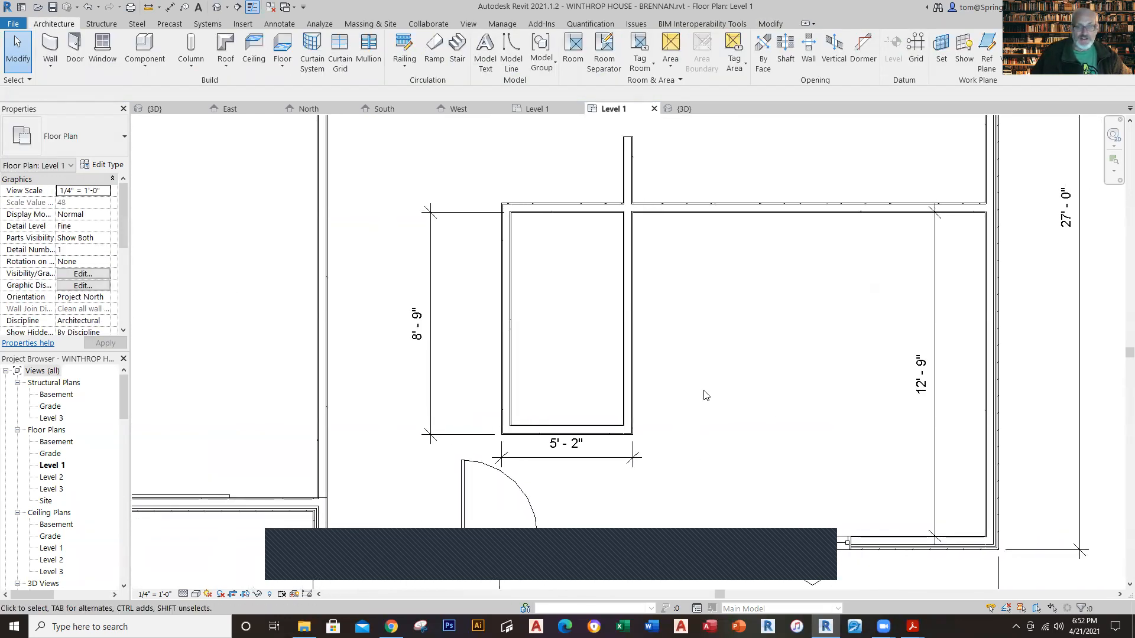
Step: Check the small room's layout in the Phase 10 reference plan, return to the working plan and save the model
click(538, 111)
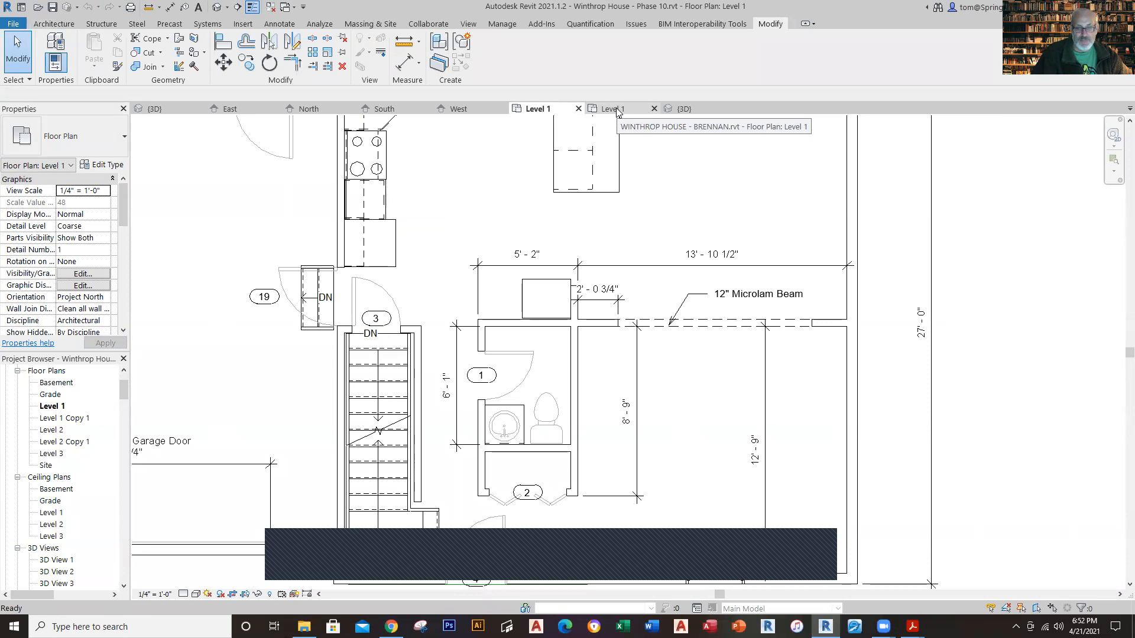
click(614, 110)
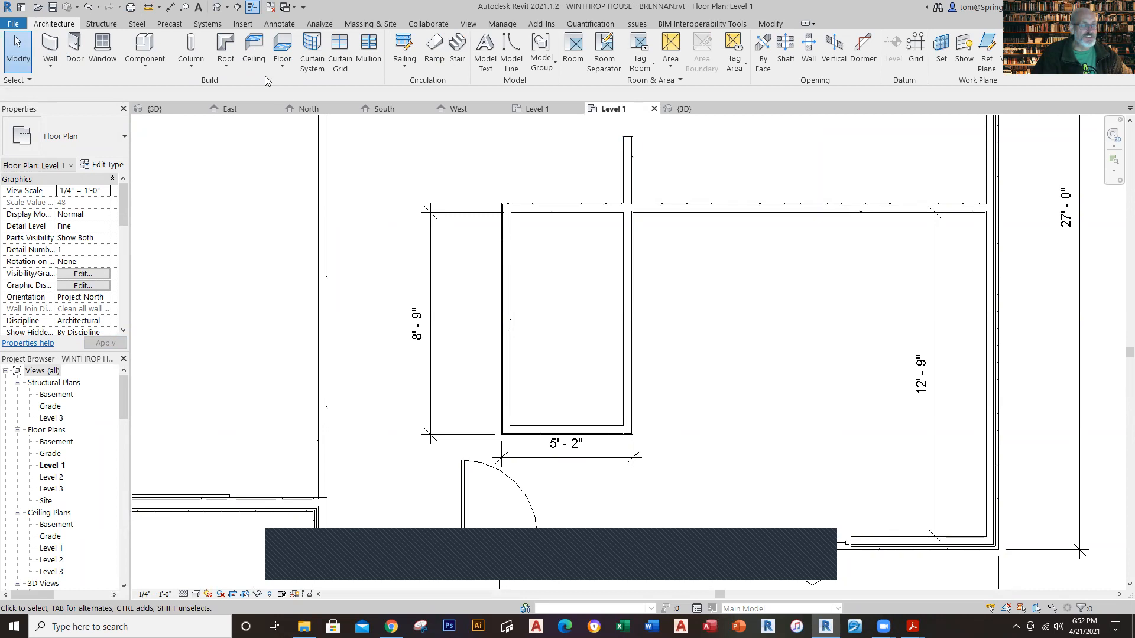
click(53, 8)
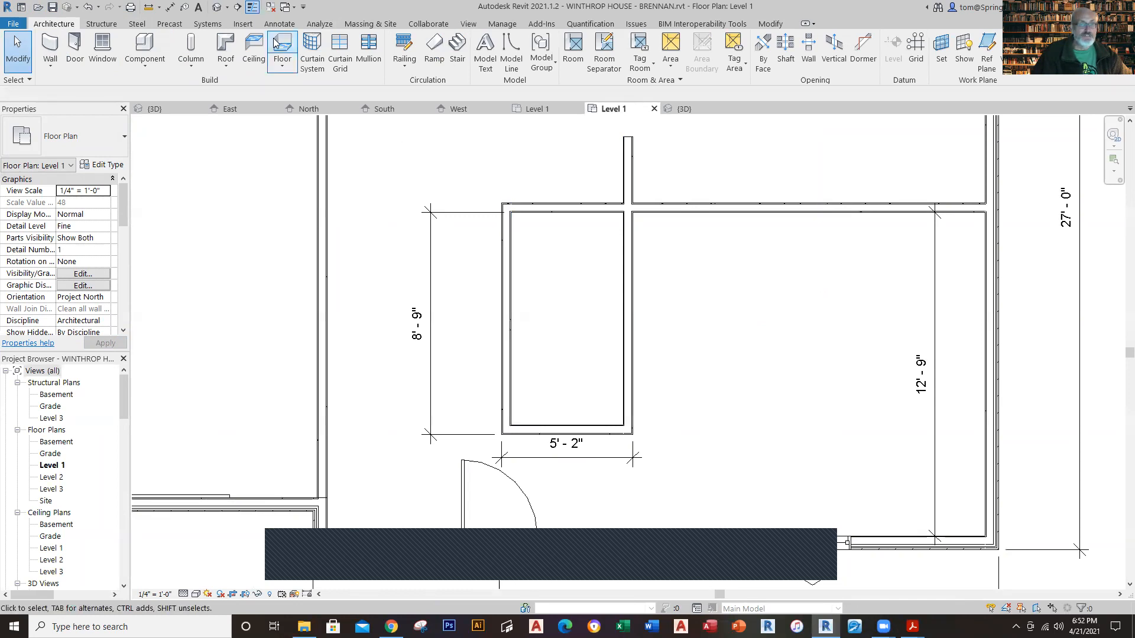
Step: Draw a 4-1/2" interior partition across the small room from west wall to east wall, about 2'-6" behind the front wall
click(49, 57)
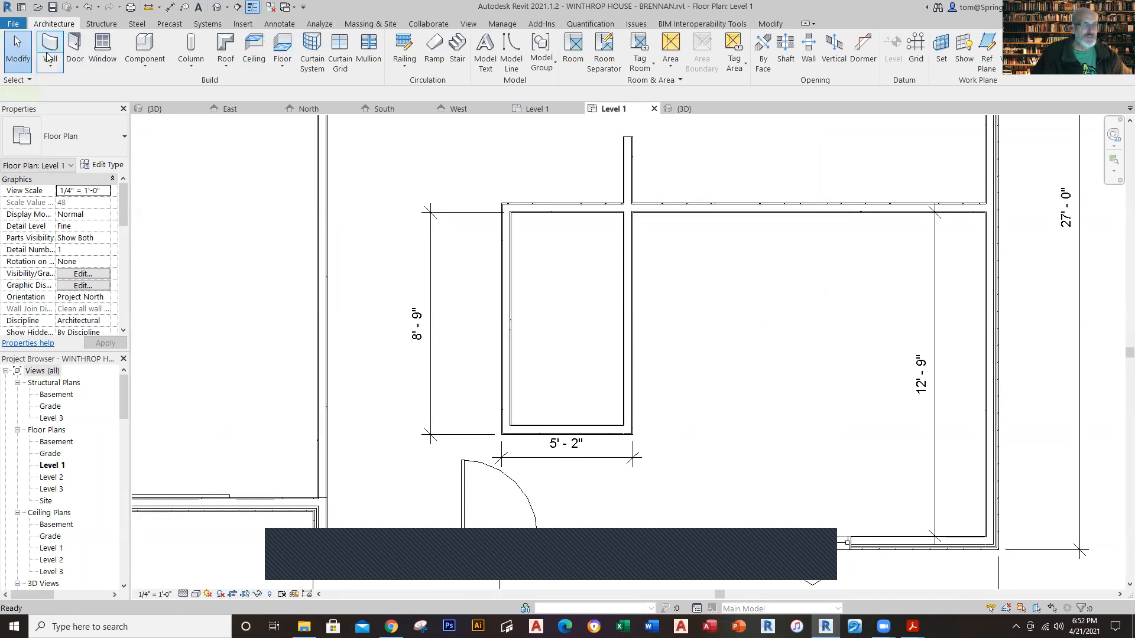
click(512, 359)
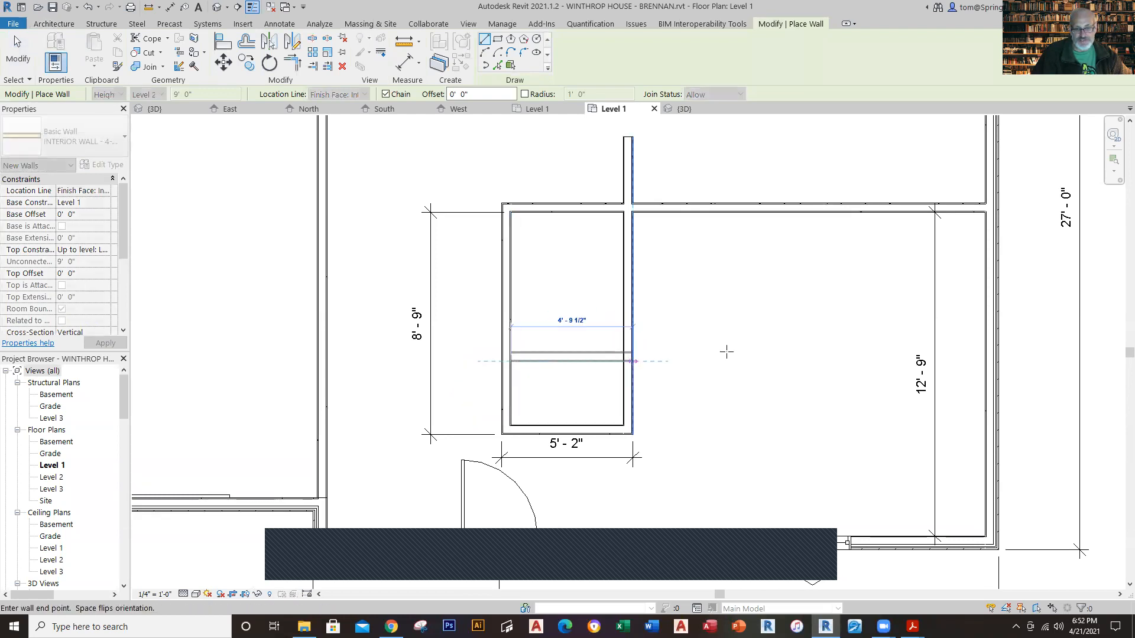
click(646, 359)
key(Escape)
key(Escape)
Step: Check the bathroom partition's distance from the rear wall in the Phase 10 reference plan and return to the working plan
click(575, 357)
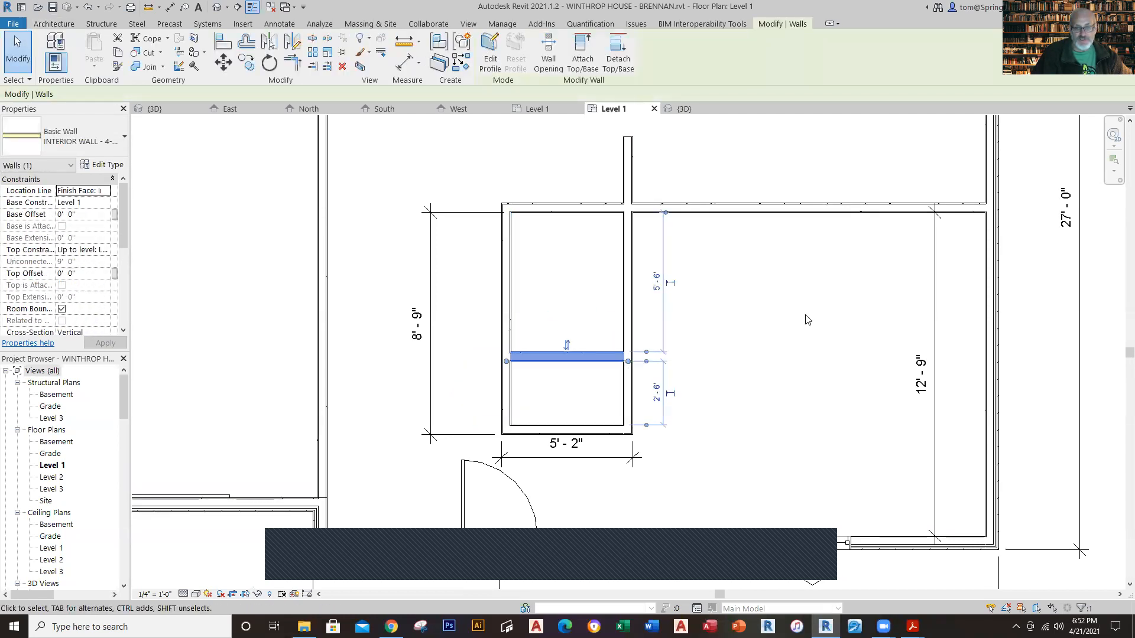
click(532, 107)
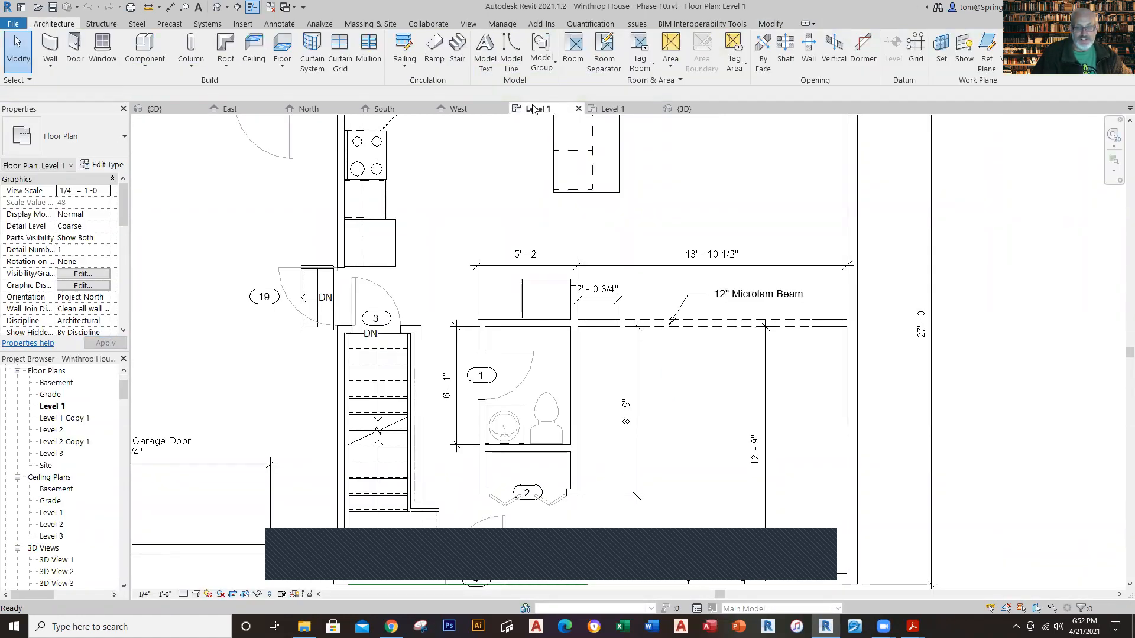
click(606, 107)
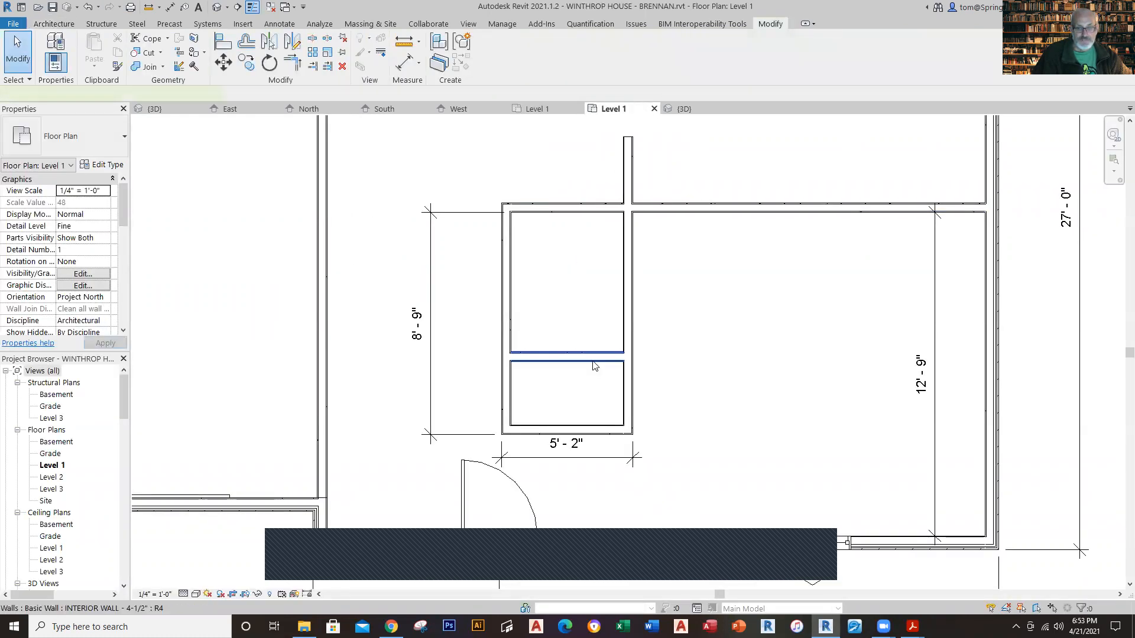
Step: Set the partition's clear distance from the small room's rear wall to 6'-1" and save the model
click(594, 366)
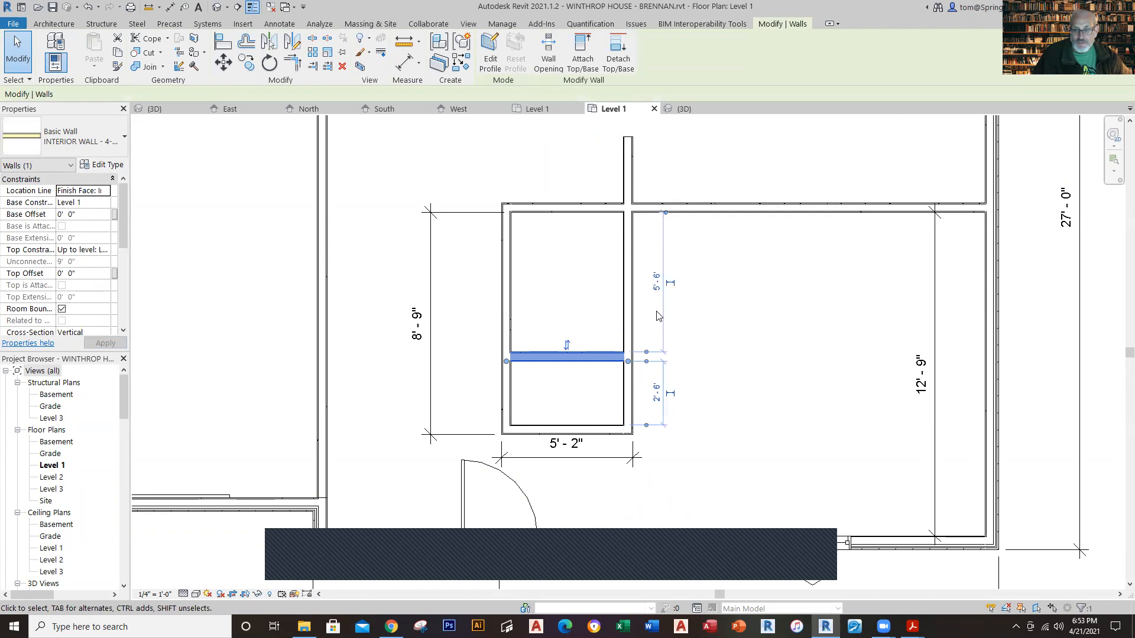
click(657, 284)
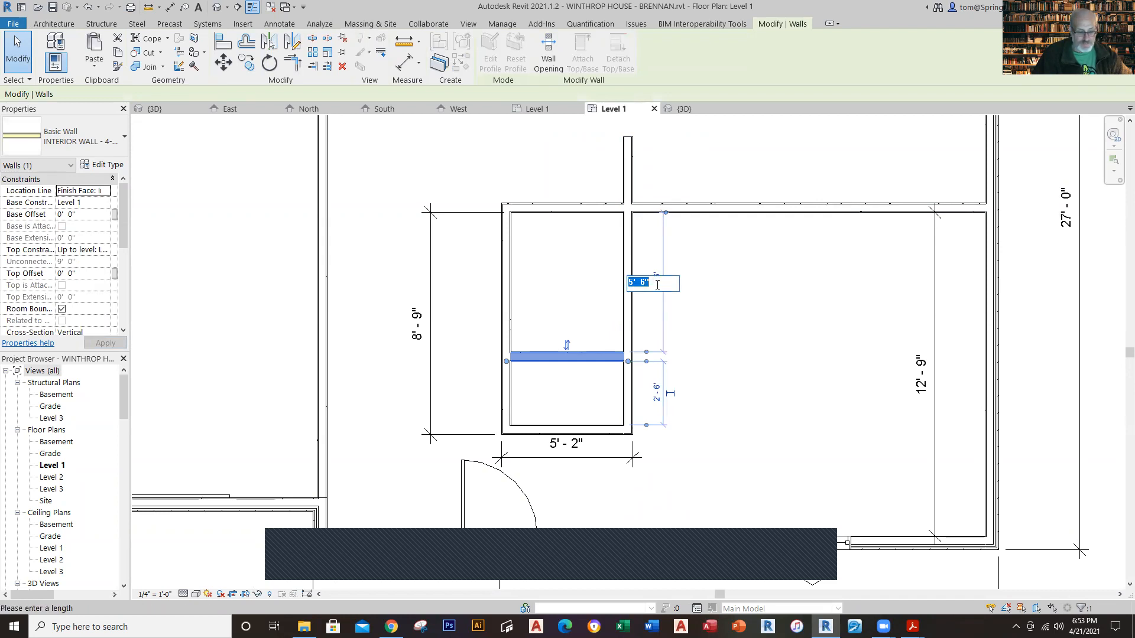
text(6 1)
key(Return)
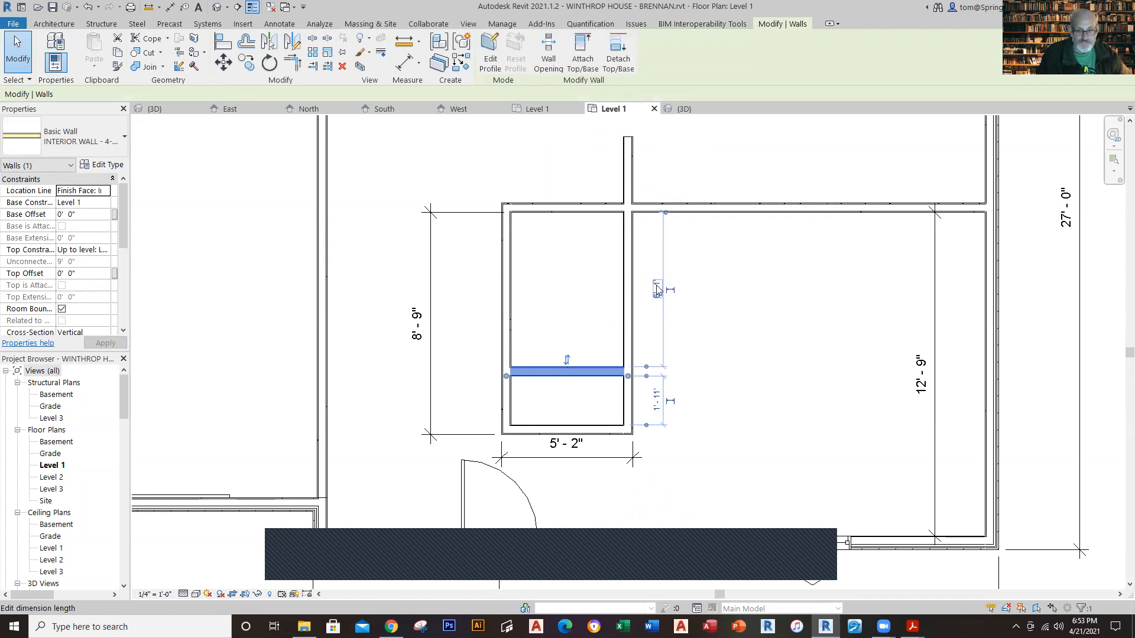
click(772, 372)
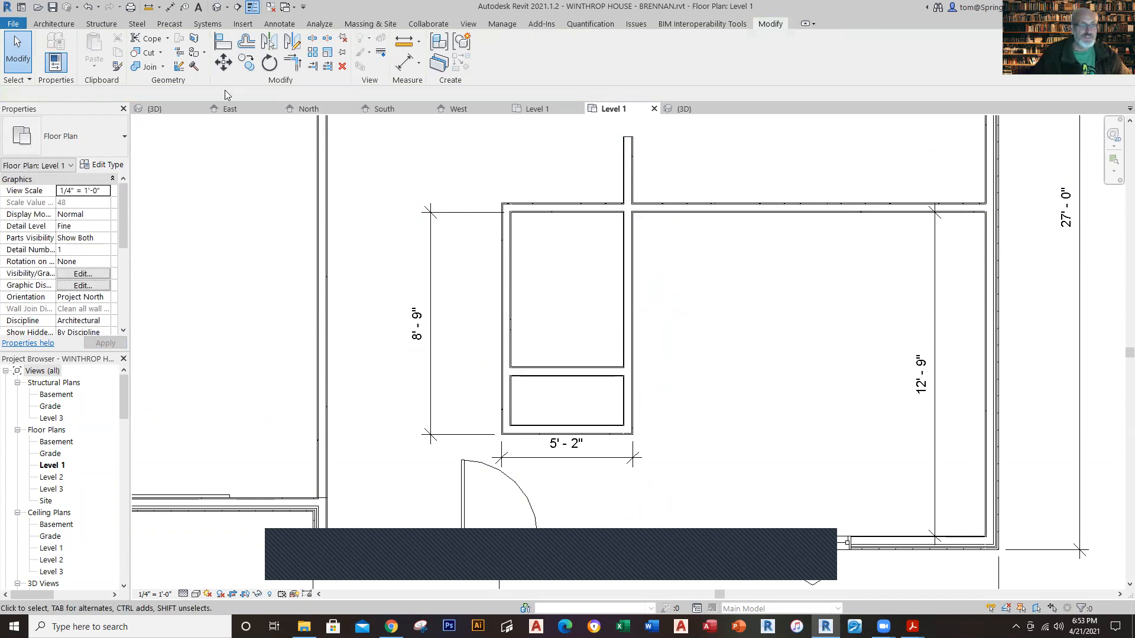
click(51, 9)
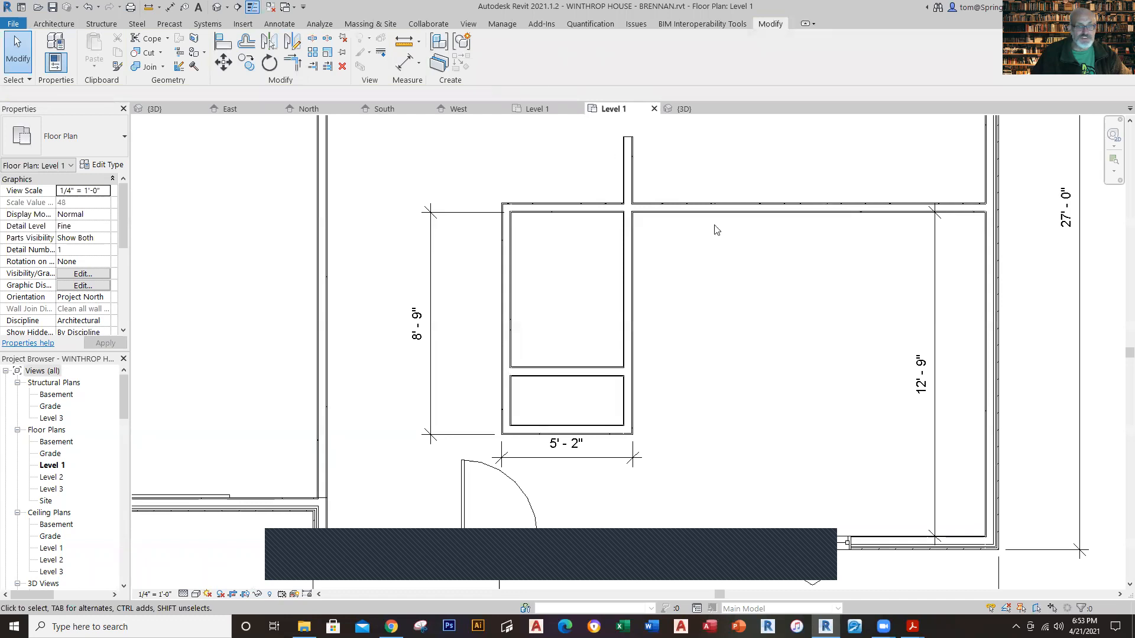
Step: Inspect the bathroom door's type and size in the Phase 10 reference plan and return to the working plan
key(ctrl+Tab)
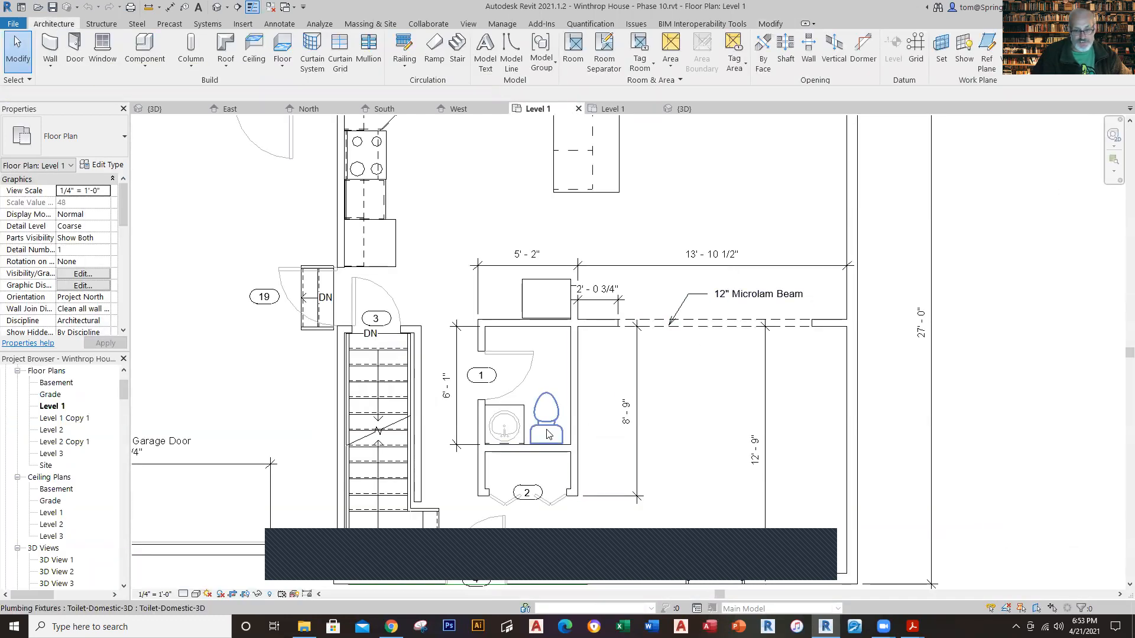
click(517, 389)
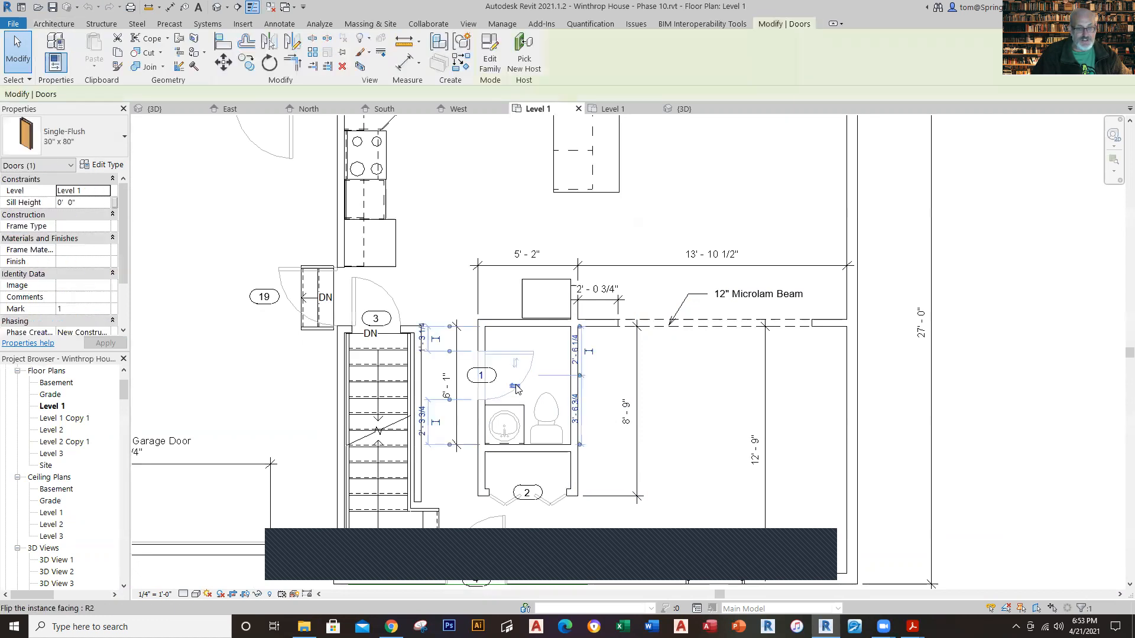
key(Escape)
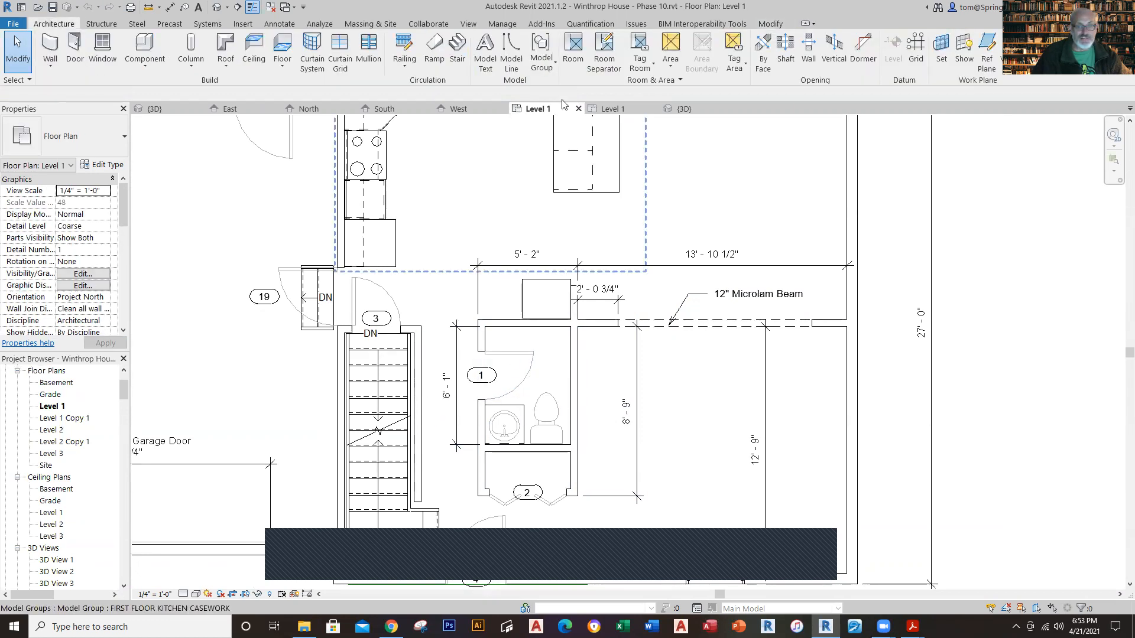
click(623, 108)
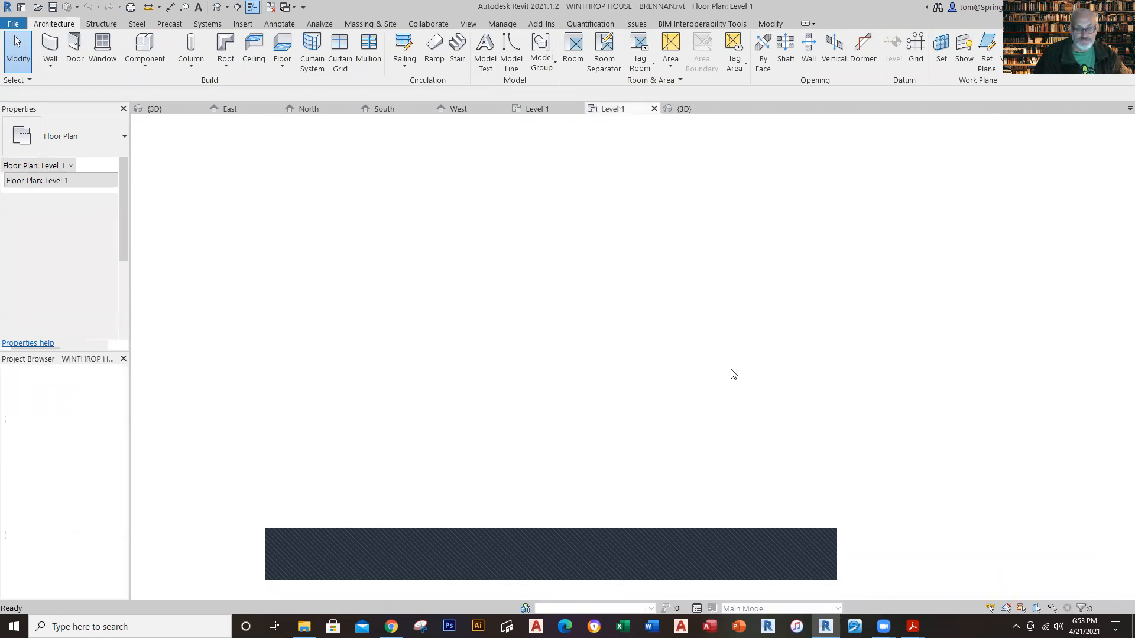
Step: Place a tagged Single-Flush 30" x 80" door in the bathroom's west wall near the rear corner, swinging into the room
click(76, 55)
click(97, 141)
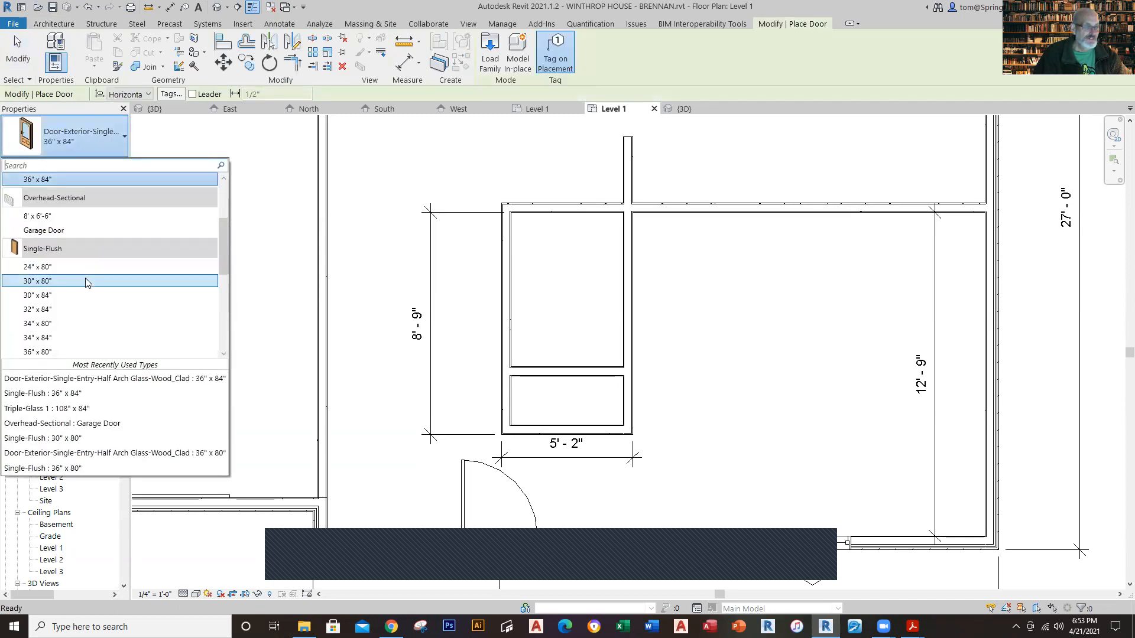
click(148, 281)
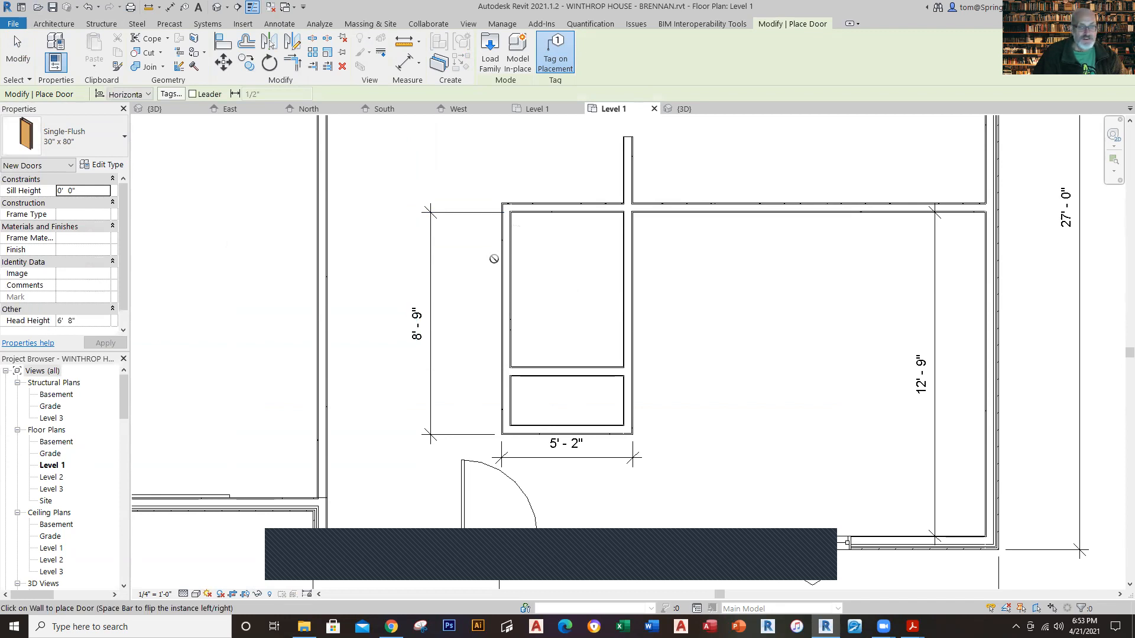
click(512, 254)
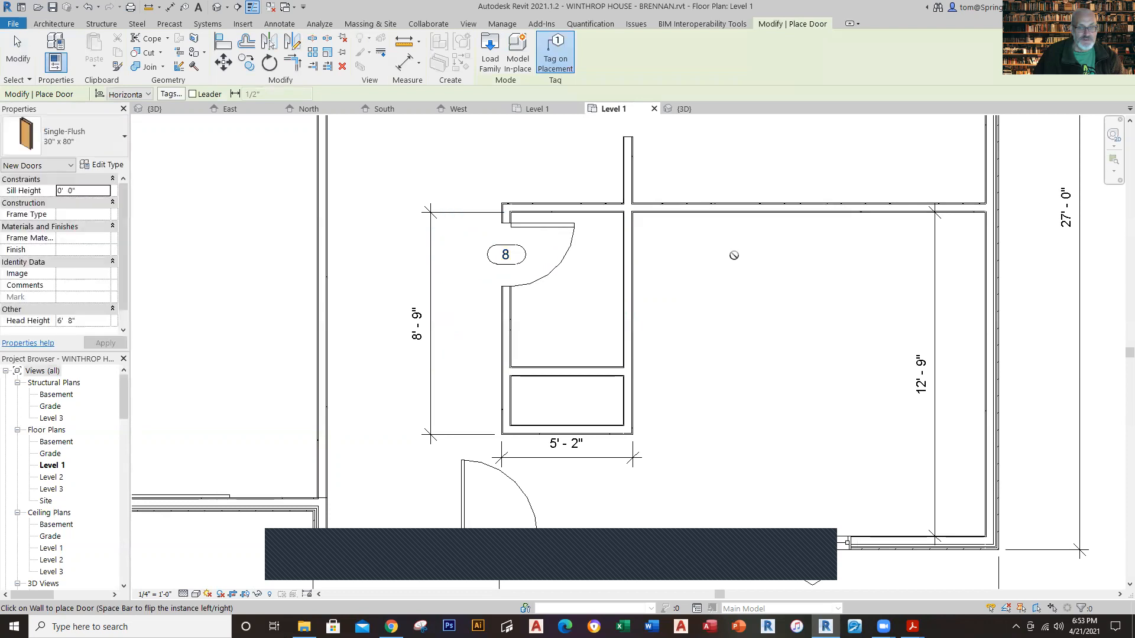
key(Escape)
key(Escape)
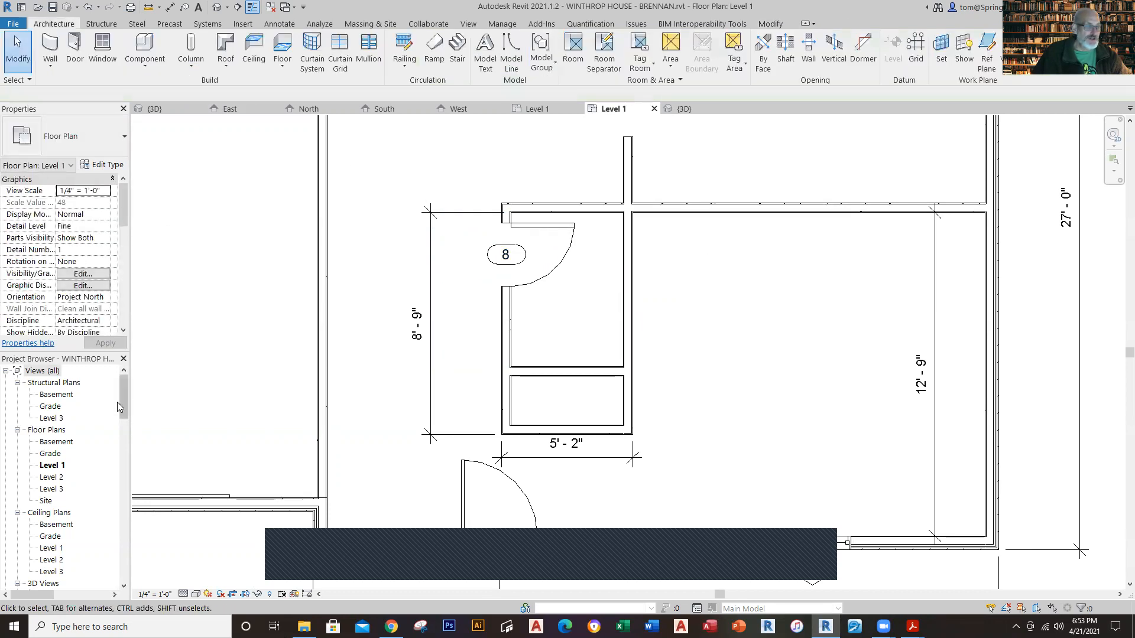
Step: Place a Toilet-Domestic-3D fixture against the bathroom side of the partition, centred about 3'-3" from the west wall
drag(128, 390, 129, 512)
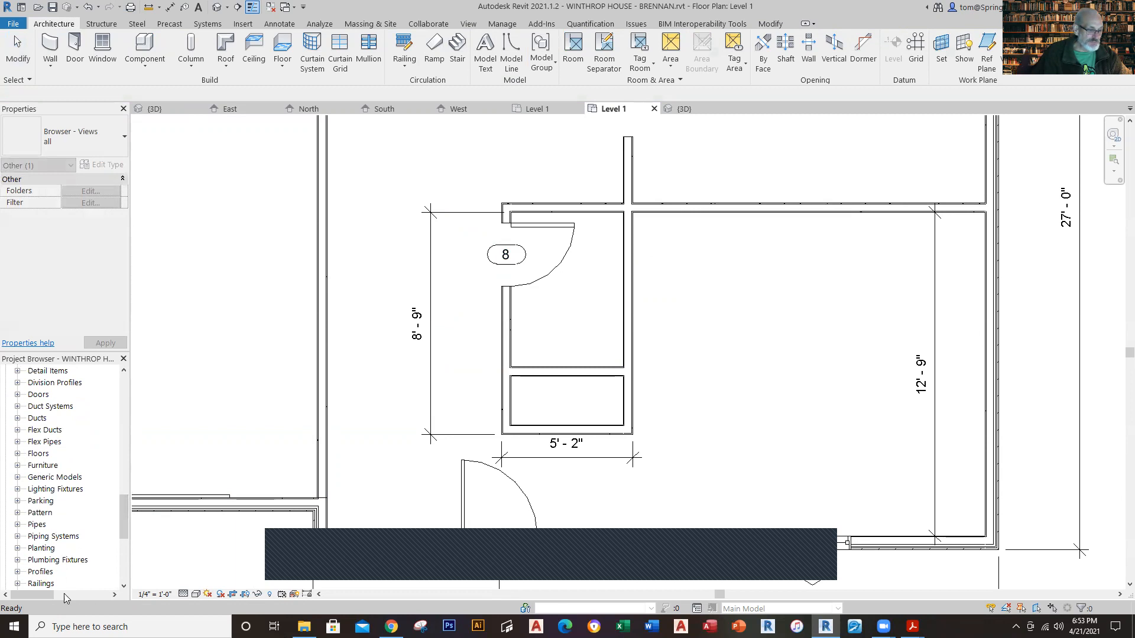
click(17, 560)
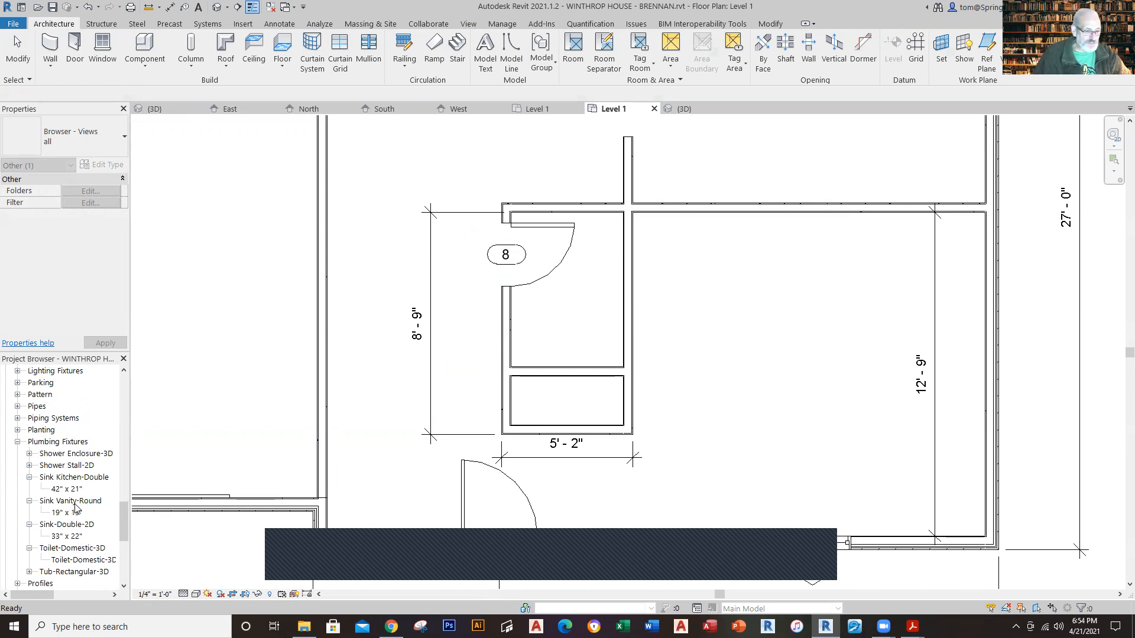
click(69, 561)
drag(495, 353, 578, 336)
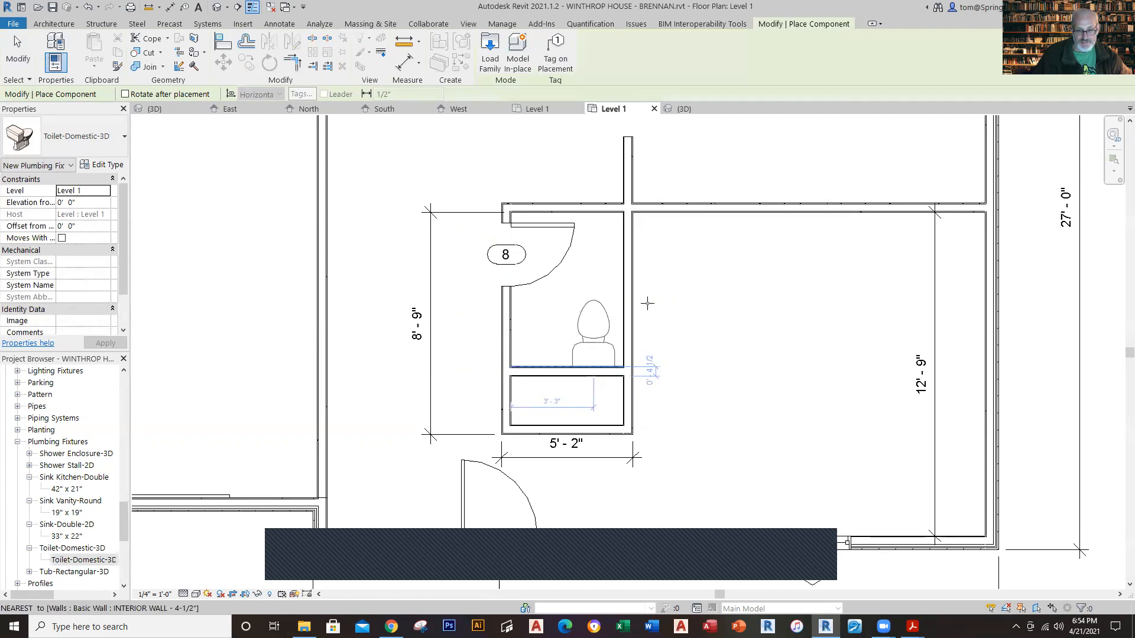
key(Escape)
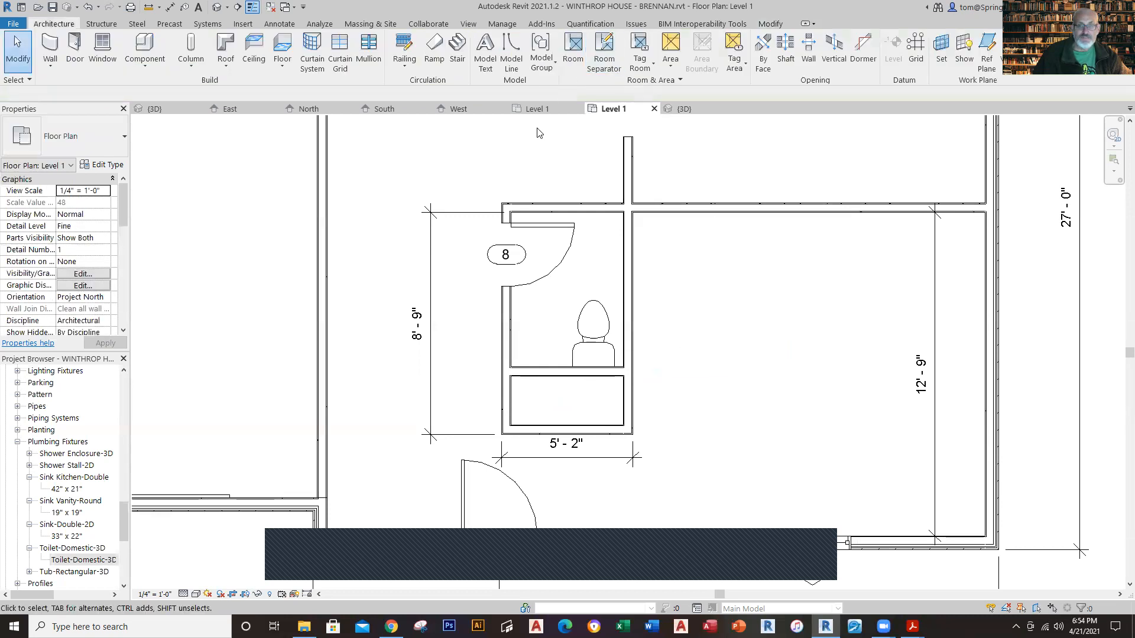
Step: Following the reference plan, place a 19" x 19" Sink Vanity-Round west of the toilet, faucet toward the partition, about 1'-2" from the west wall
click(536, 109)
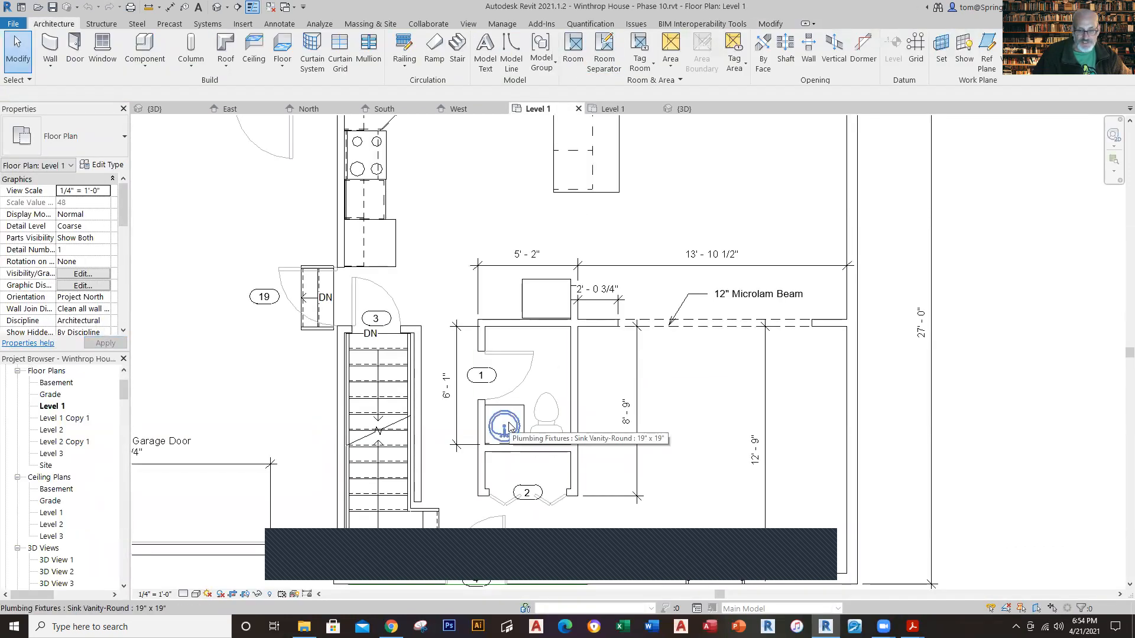
click(612, 109)
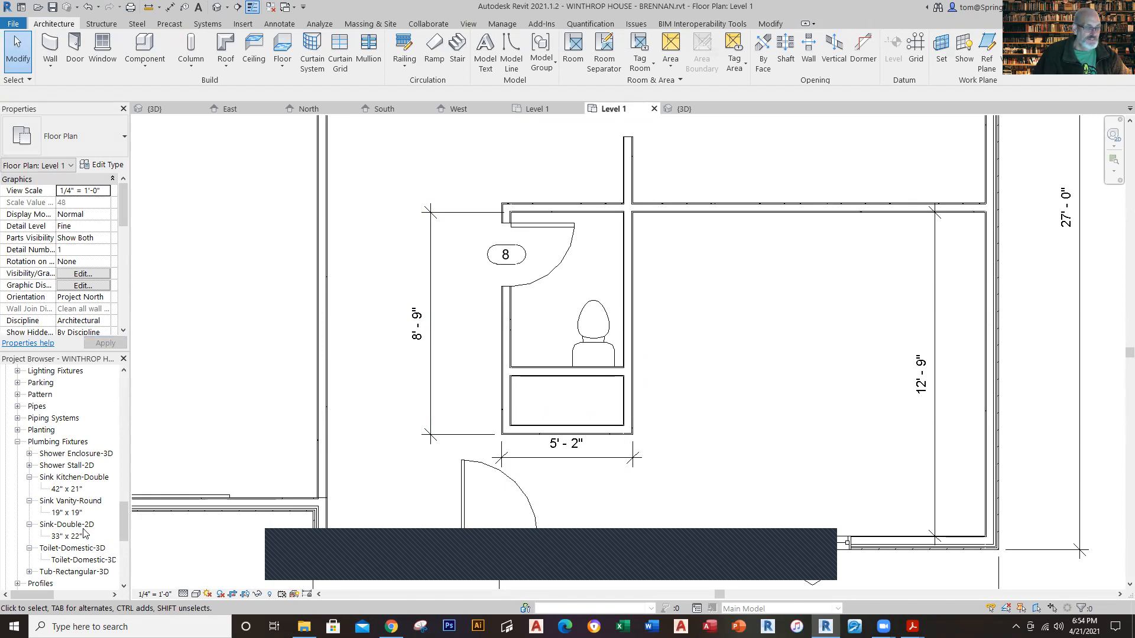
drag(76, 512, 547, 336)
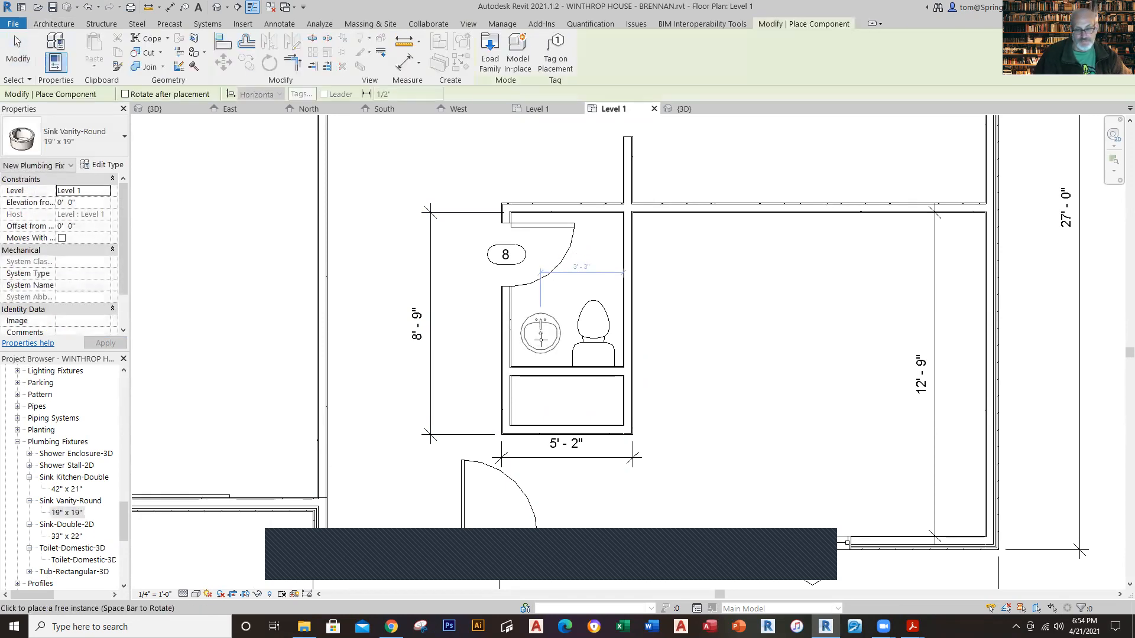
key(space)
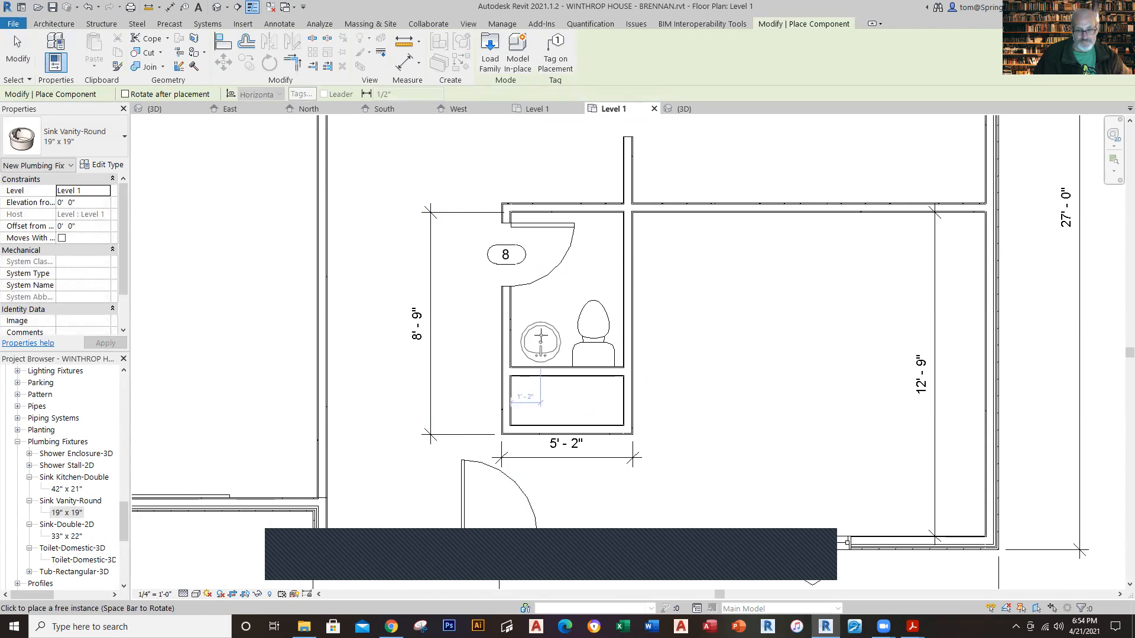
click(540, 336)
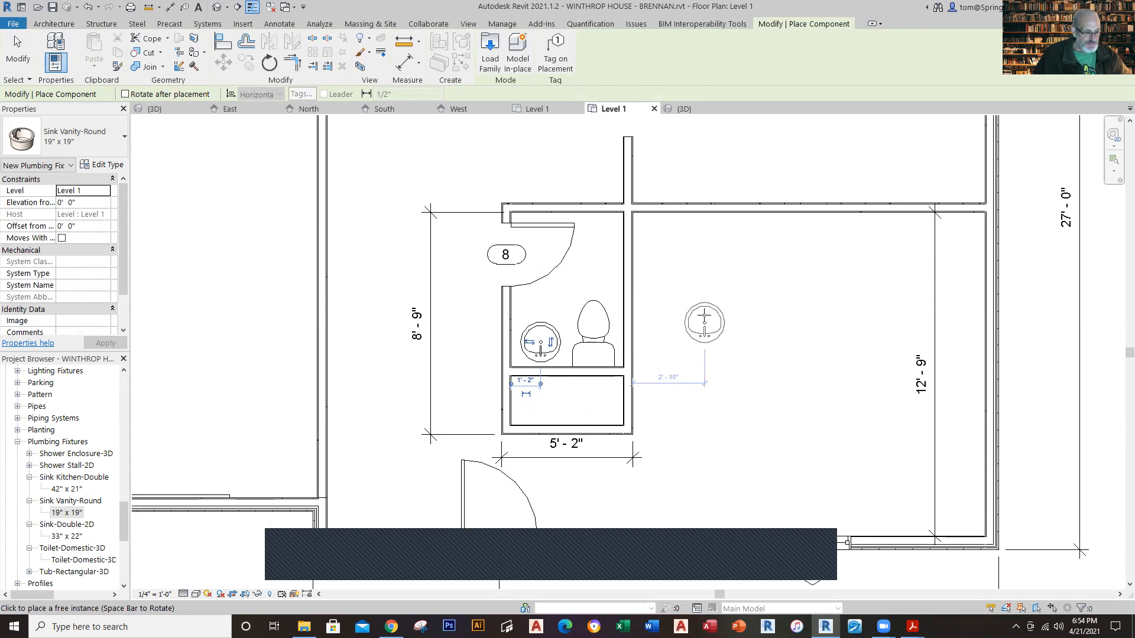
key(Escape)
key(Escape)
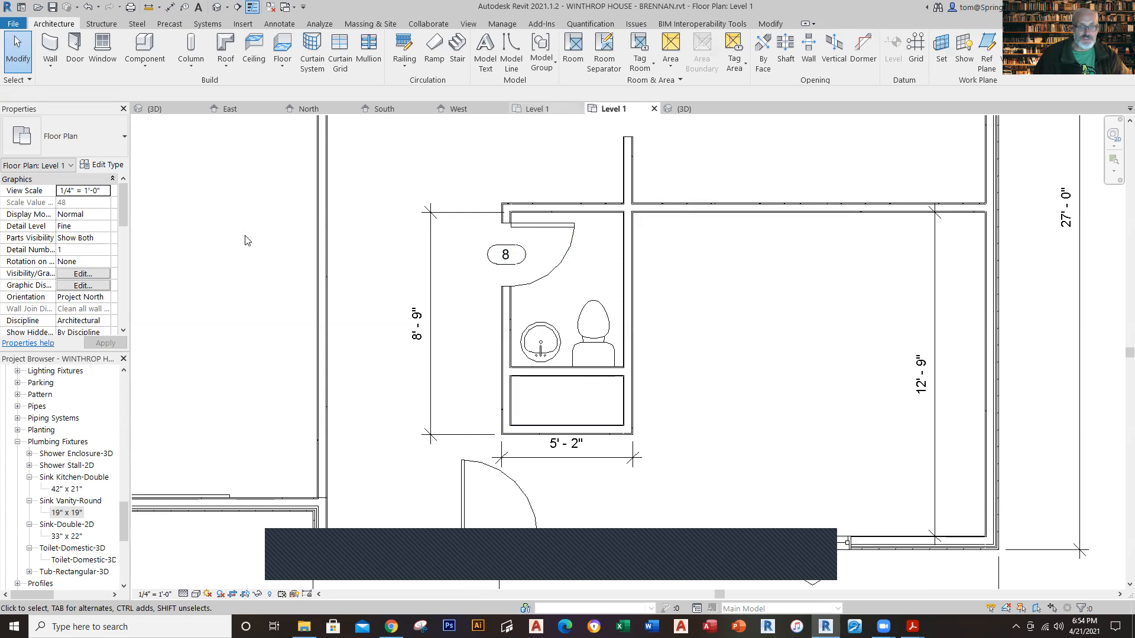
Step: Inspect the closet door's type and size in the Phase 10 reference plan and return to the working plan
click(534, 108)
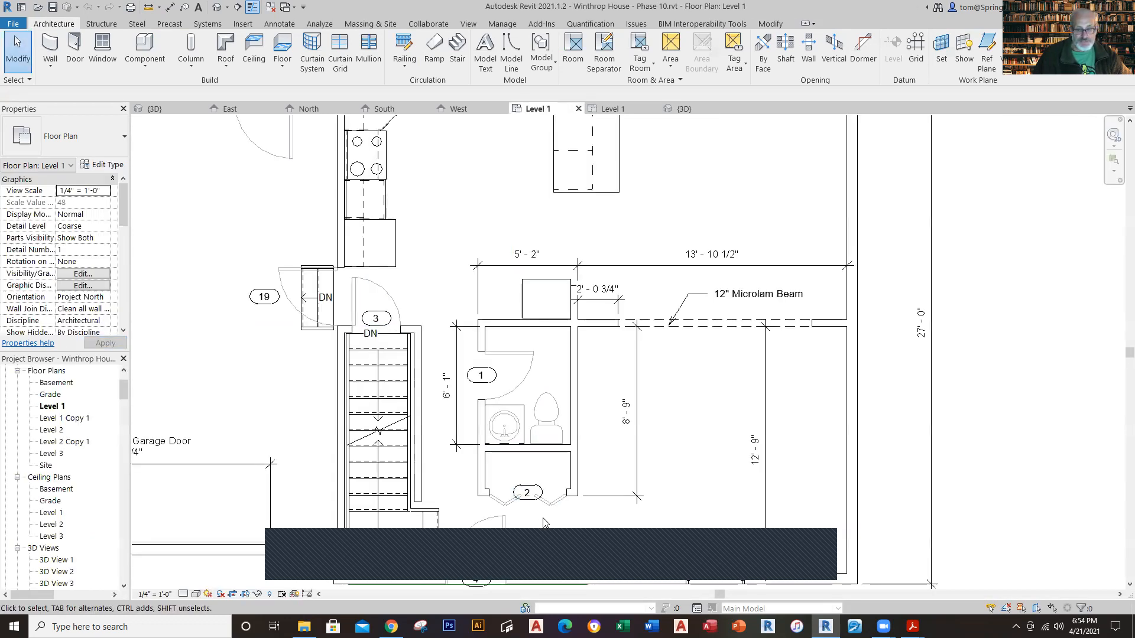
click(554, 507)
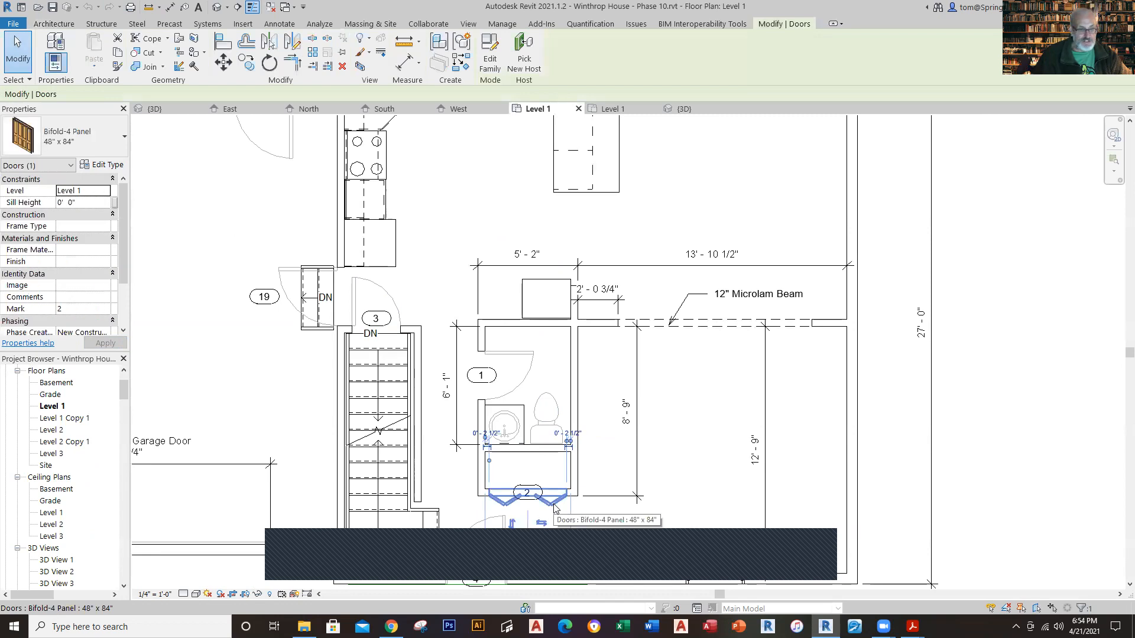
key(Escape)
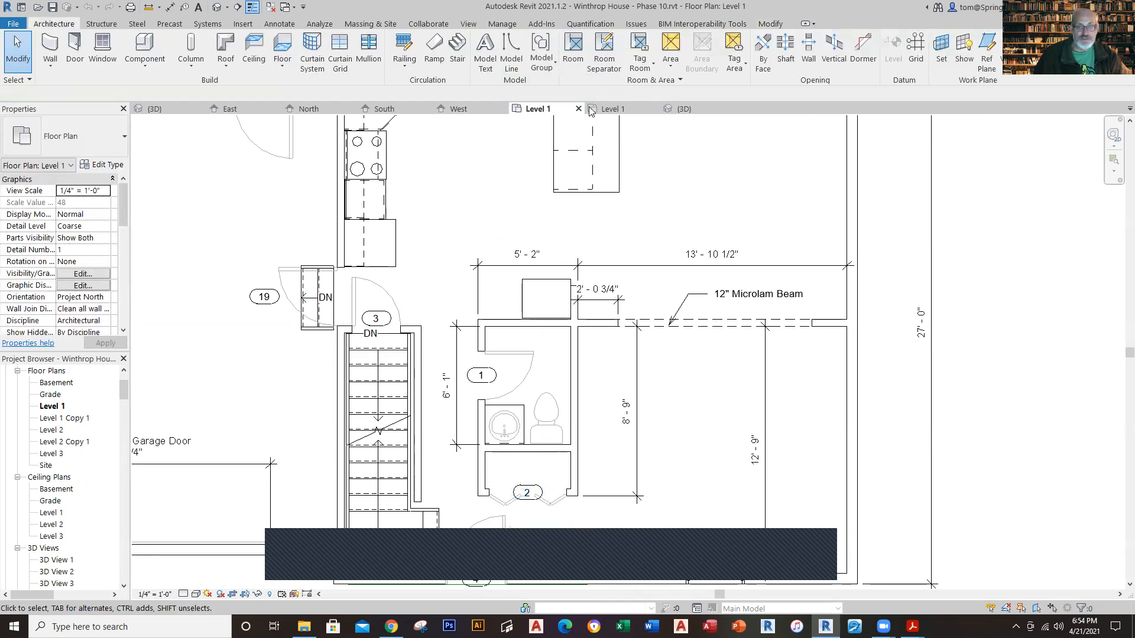
click(609, 109)
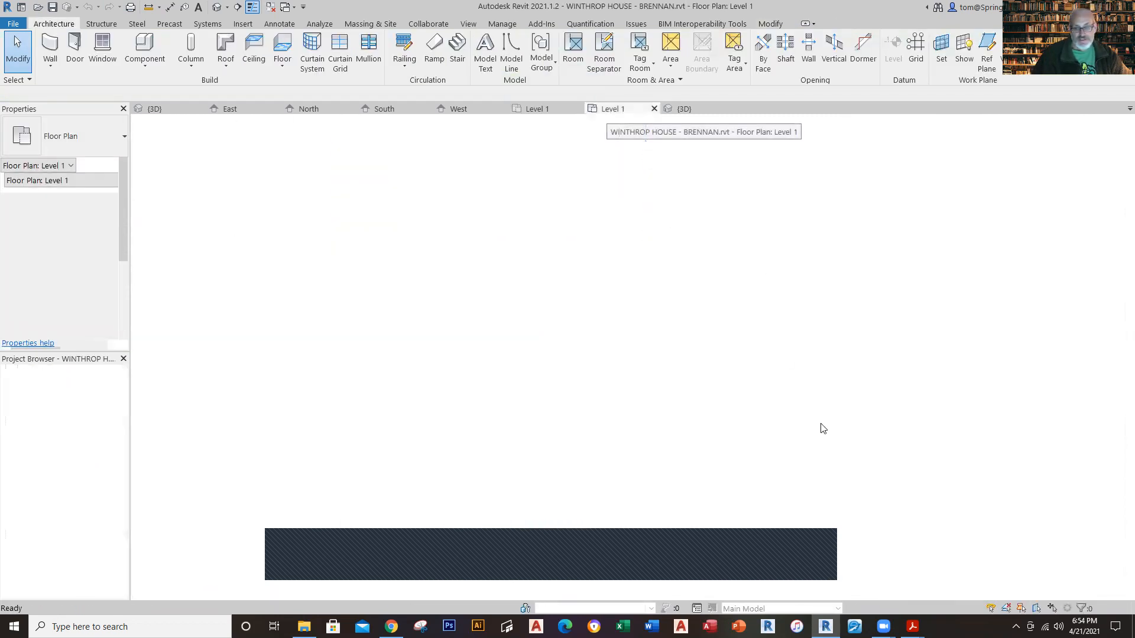
Step: Place a tagged Bifold-4 Panel 48" x 84" door centred in the closet's south wall, with the panels folding outward
middle_drag(804, 431, 755, 352)
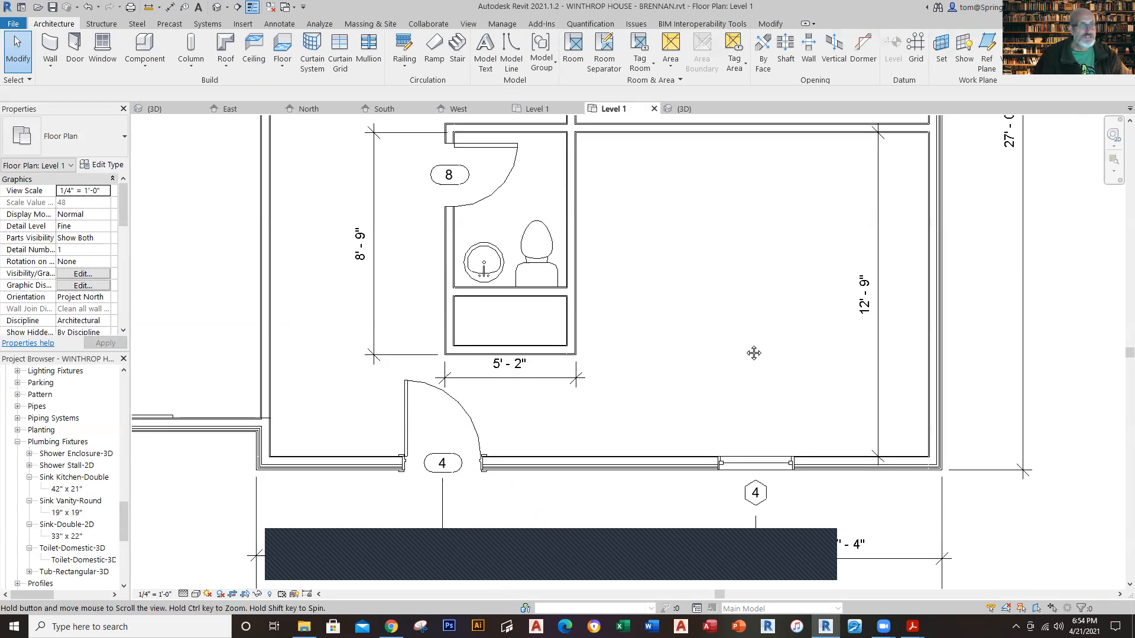
click(82, 64)
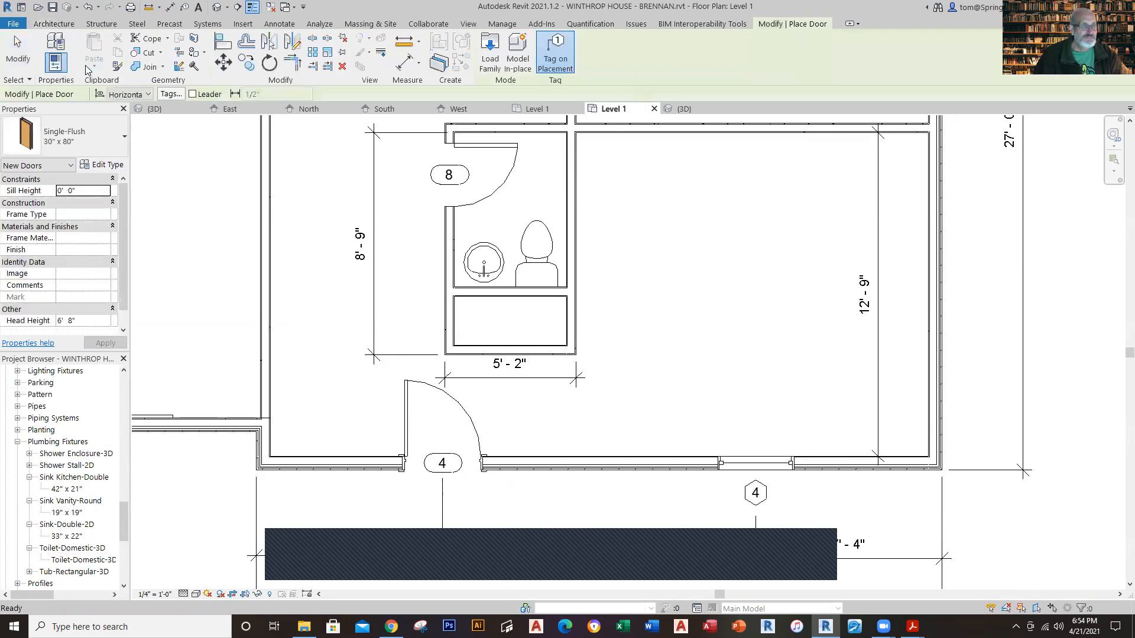
click(114, 143)
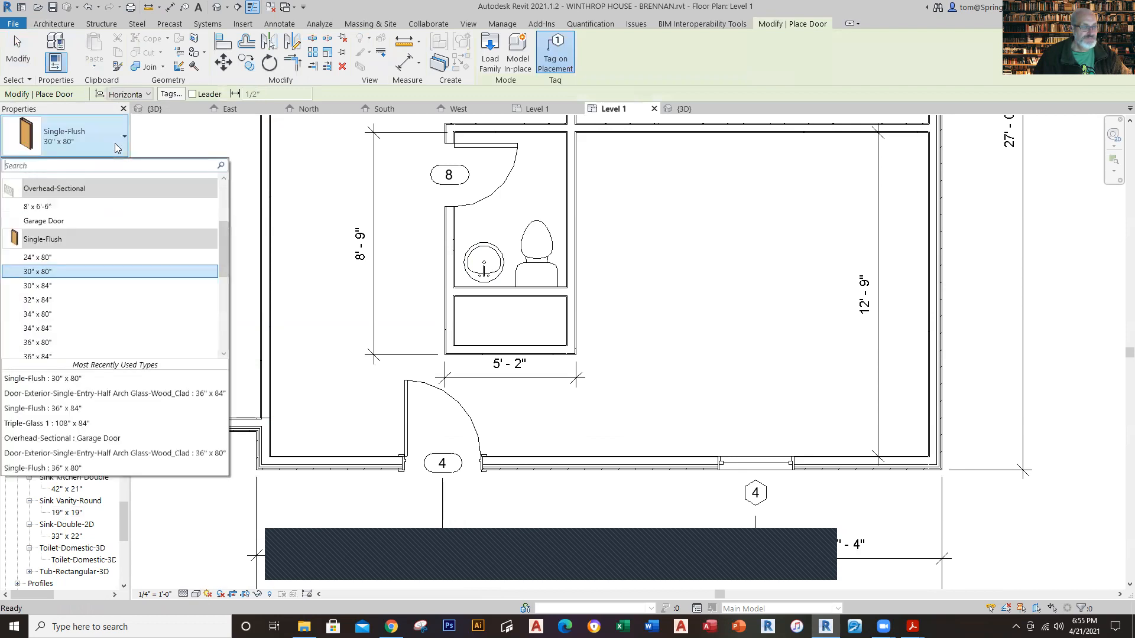
scroll(219, 262, up, 3)
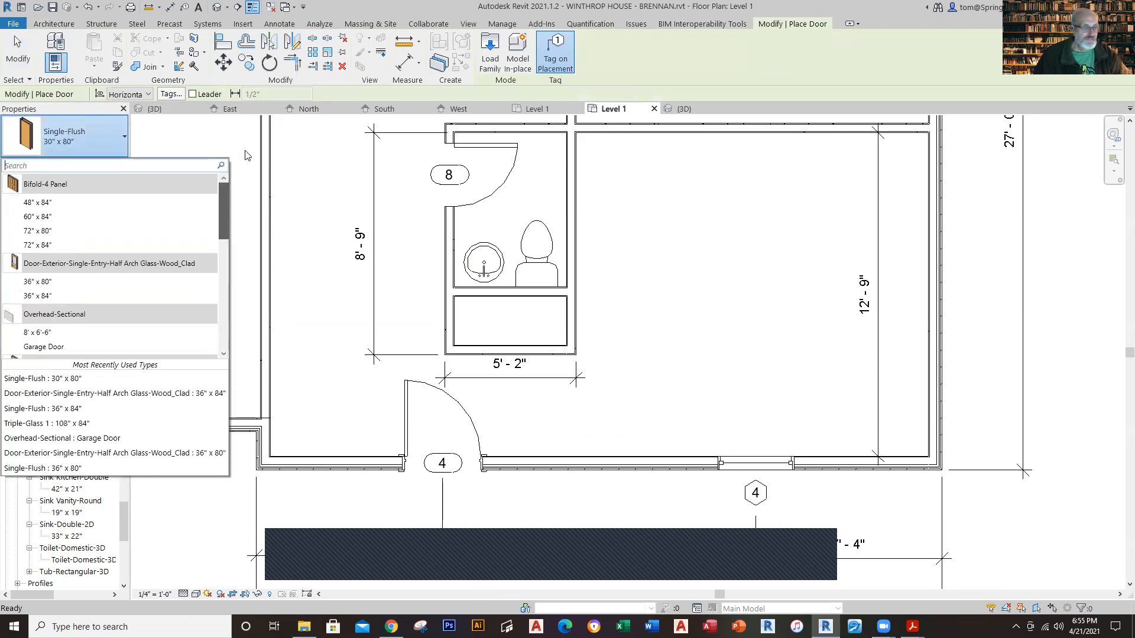
click(72, 202)
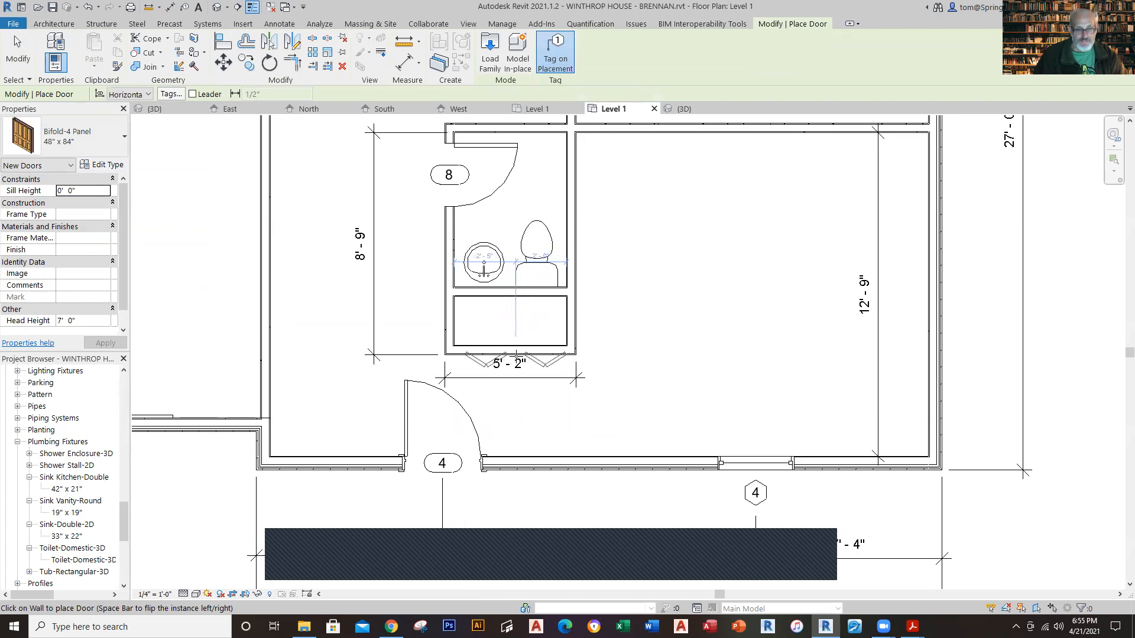
click(516, 354)
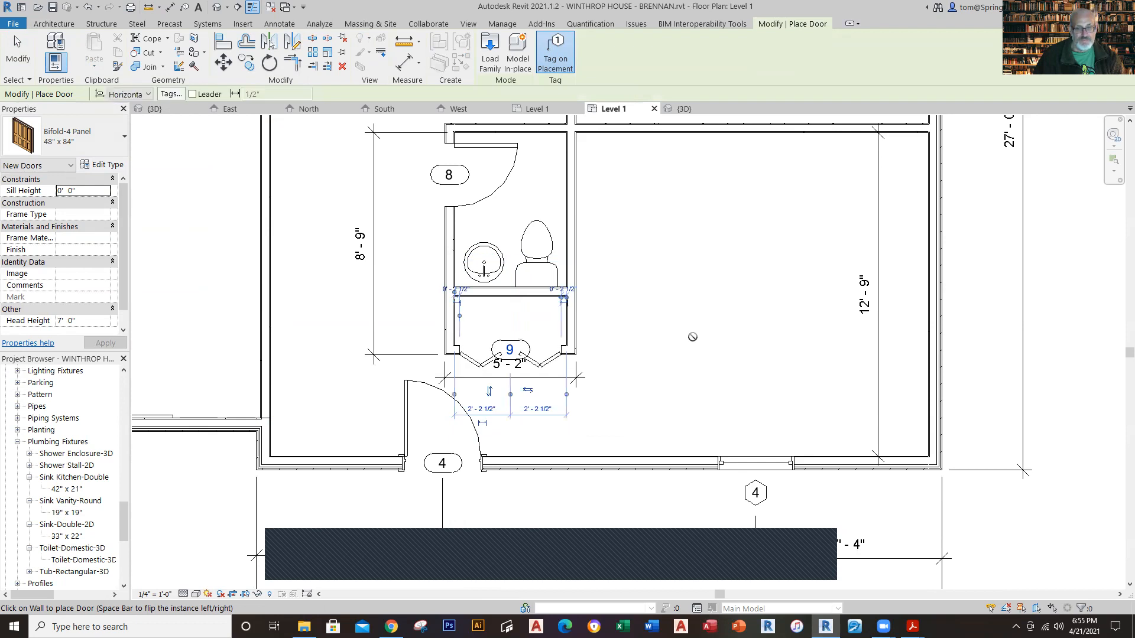
key(Escape)
scroll(654, 338, down, 4)
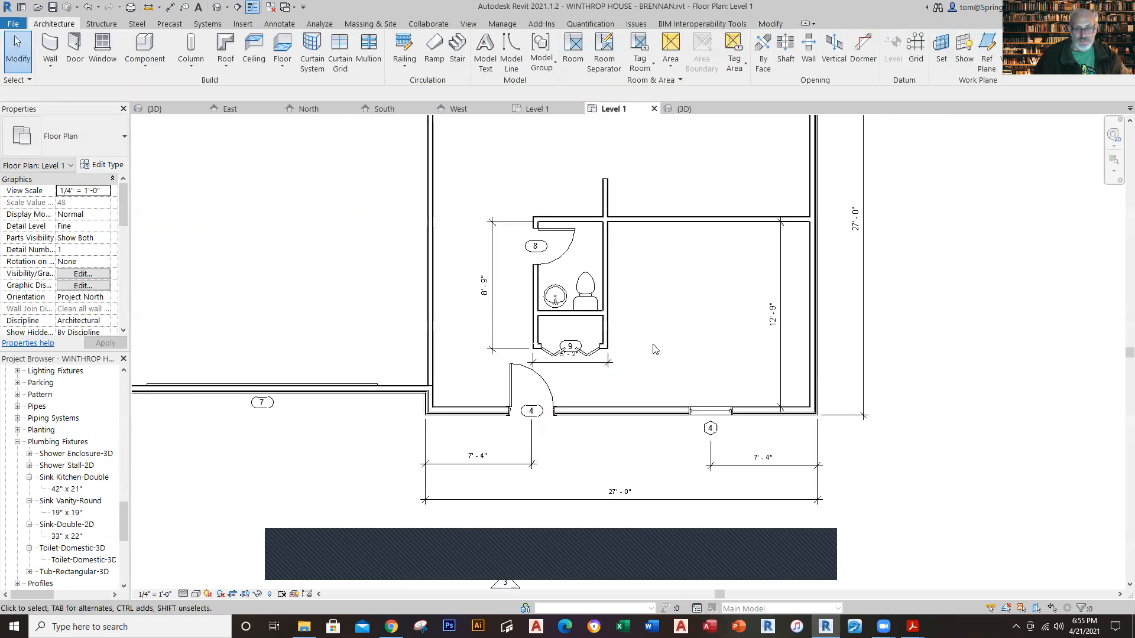
Step: In the Phase 10 reference plan, create a camera view from beside the kitchen peninsula toward the front window, looking through the beam opening
middle_drag(632, 387, 631, 463)
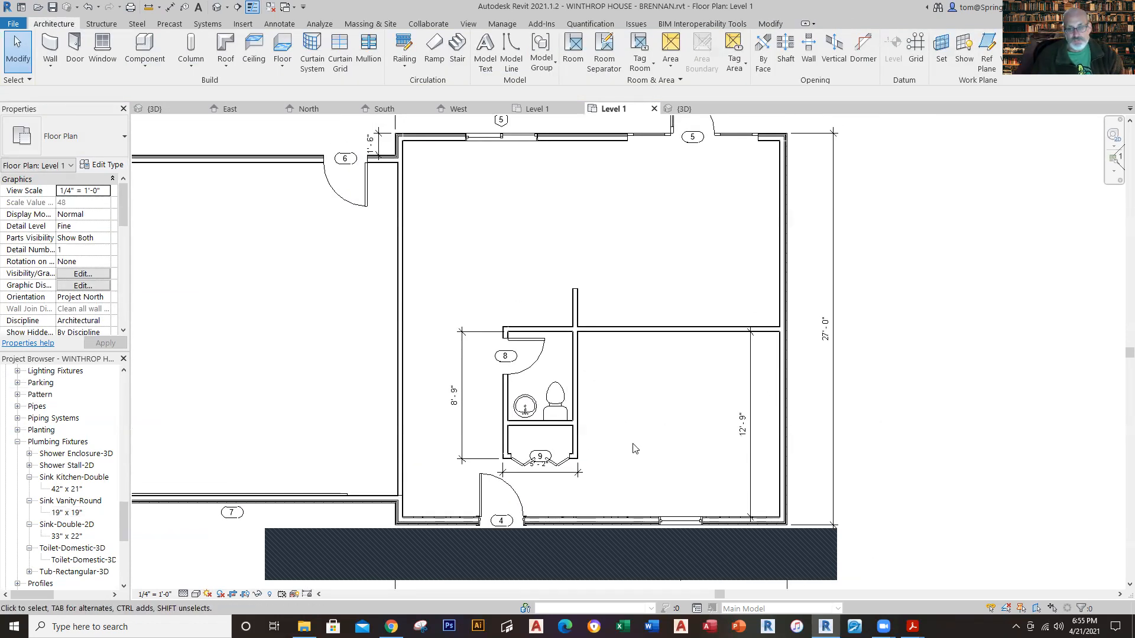
scroll(700, 327, up, 2)
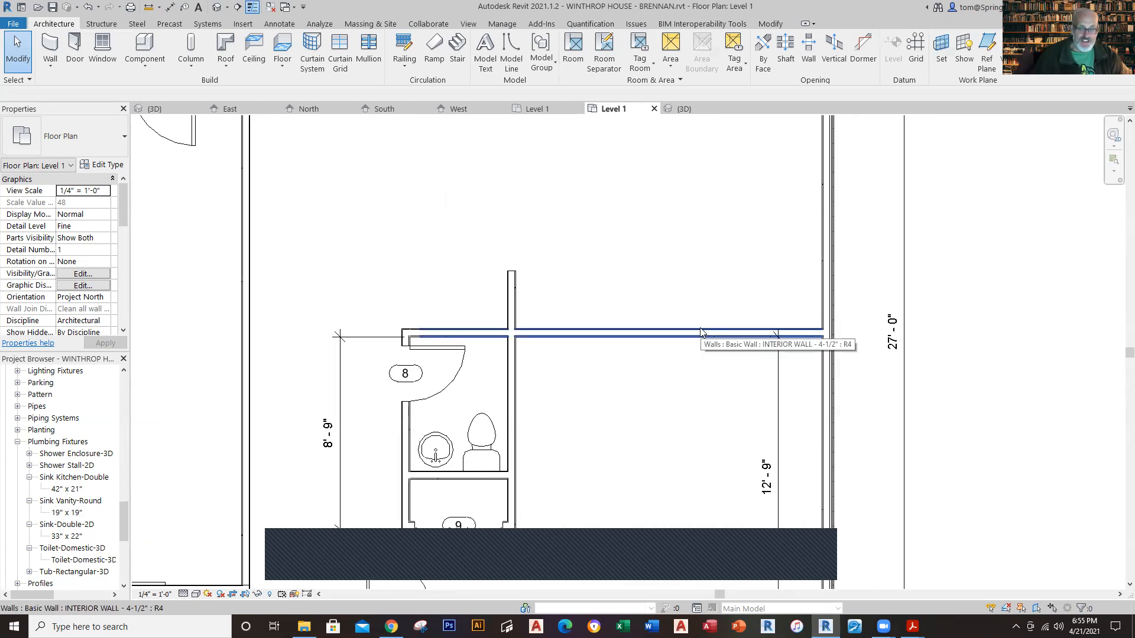
click(537, 109)
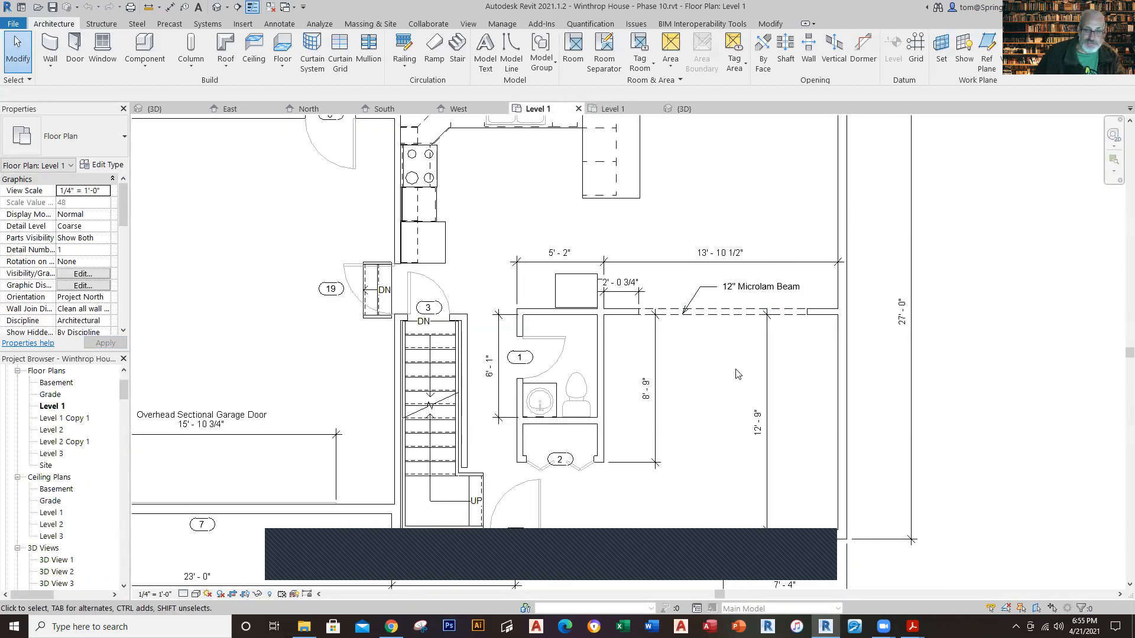
scroll(735, 375, down, 2)
middle_drag(738, 399, 671, 420)
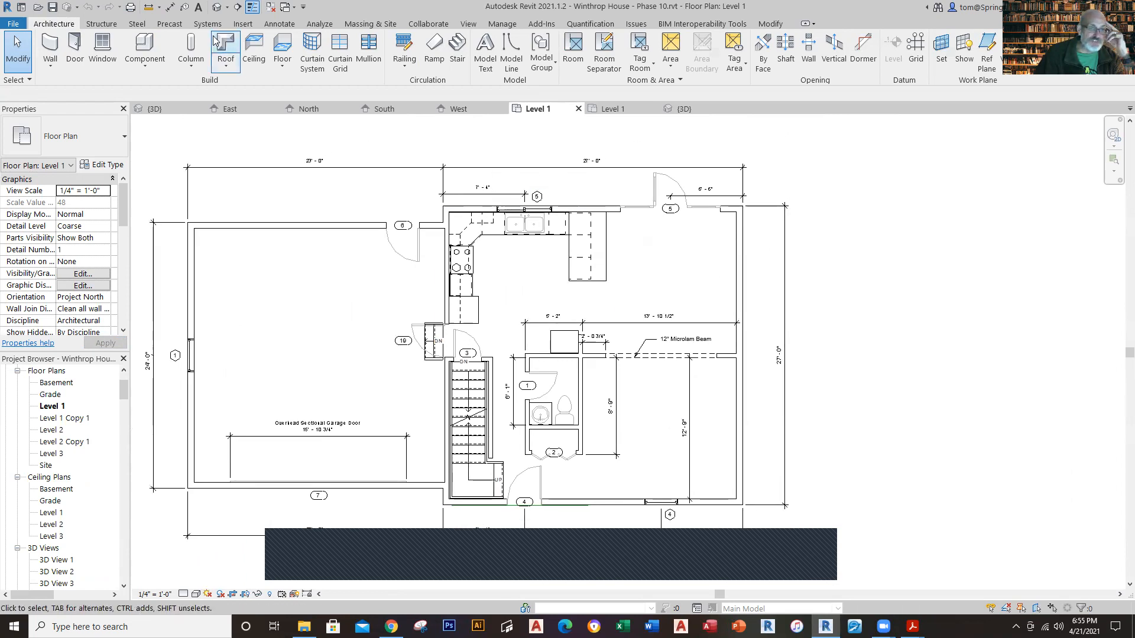
click(227, 8)
click(237, 37)
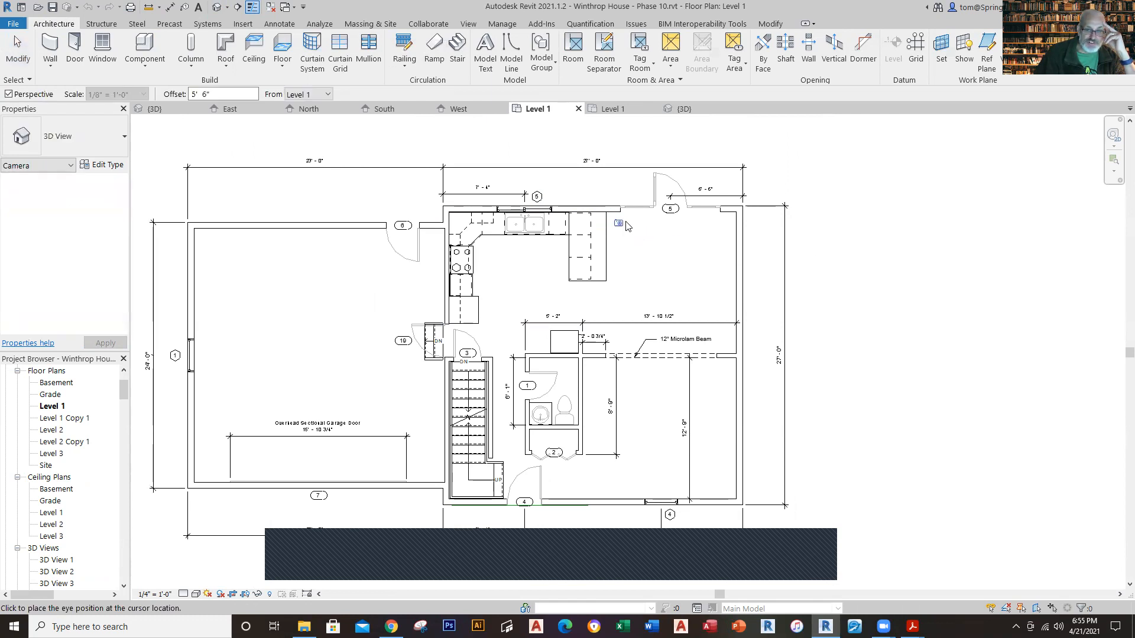
click(617, 221)
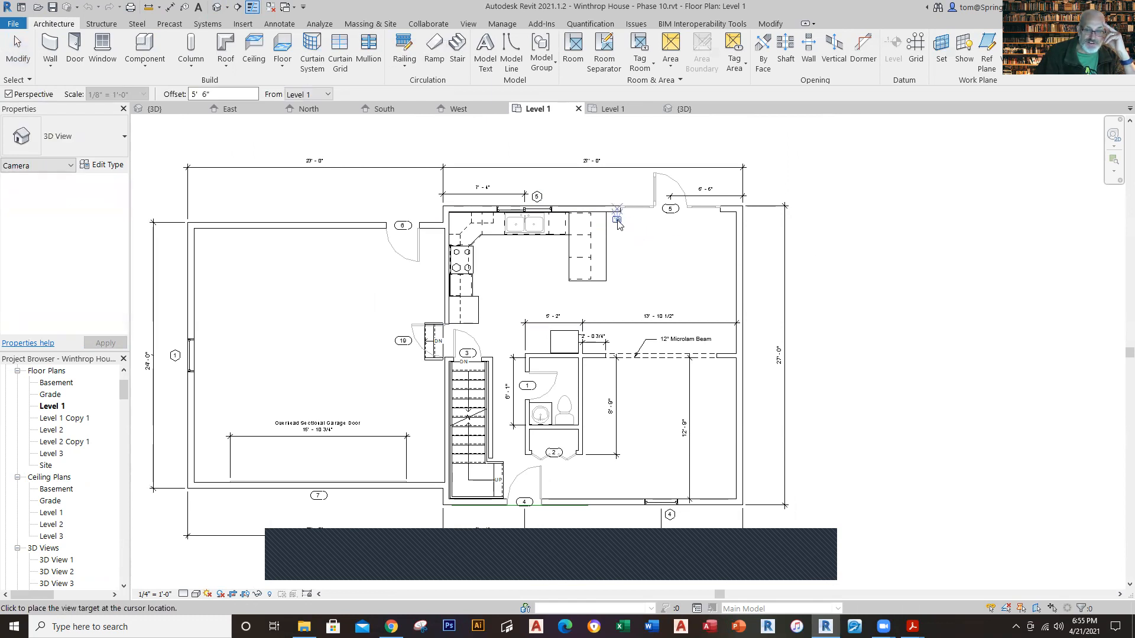
click(695, 512)
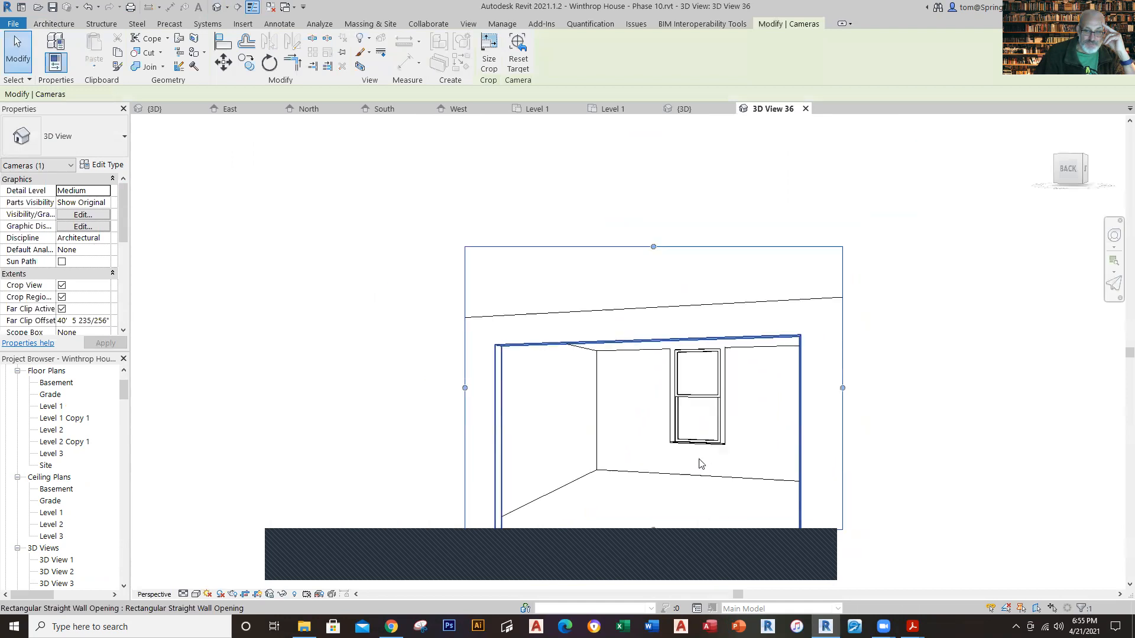
Step: Extend the reference camera view's crop region downward and to the right, and inspect the wall opening's height and offset constraints
scroll(668, 423, down, 1)
middle_drag(668, 423, 657, 245)
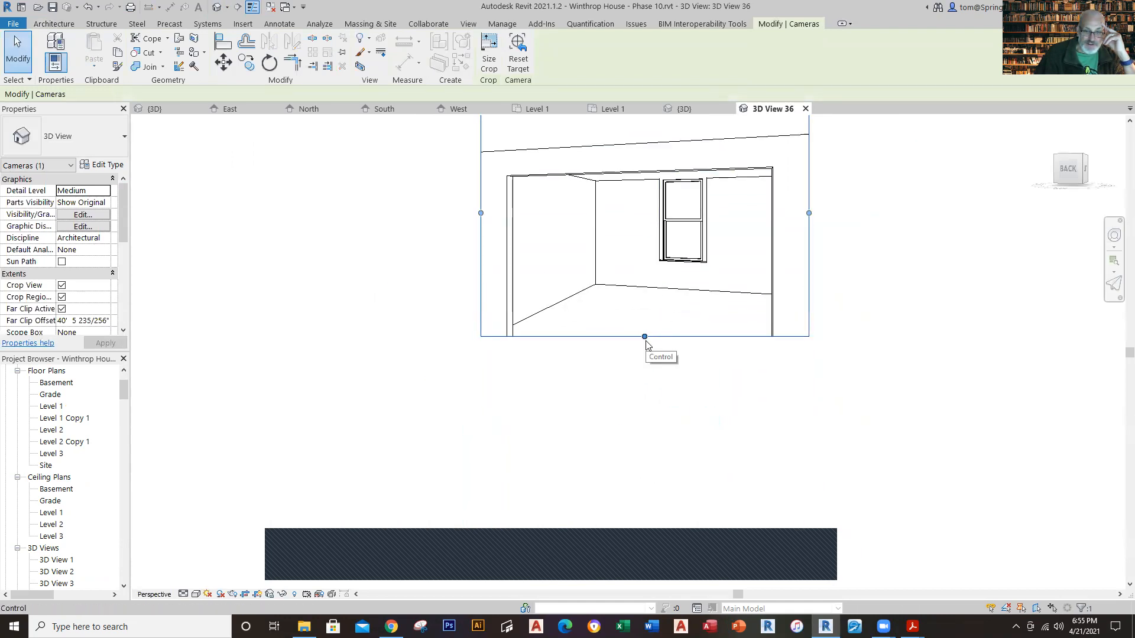
drag(644, 337, 645, 468)
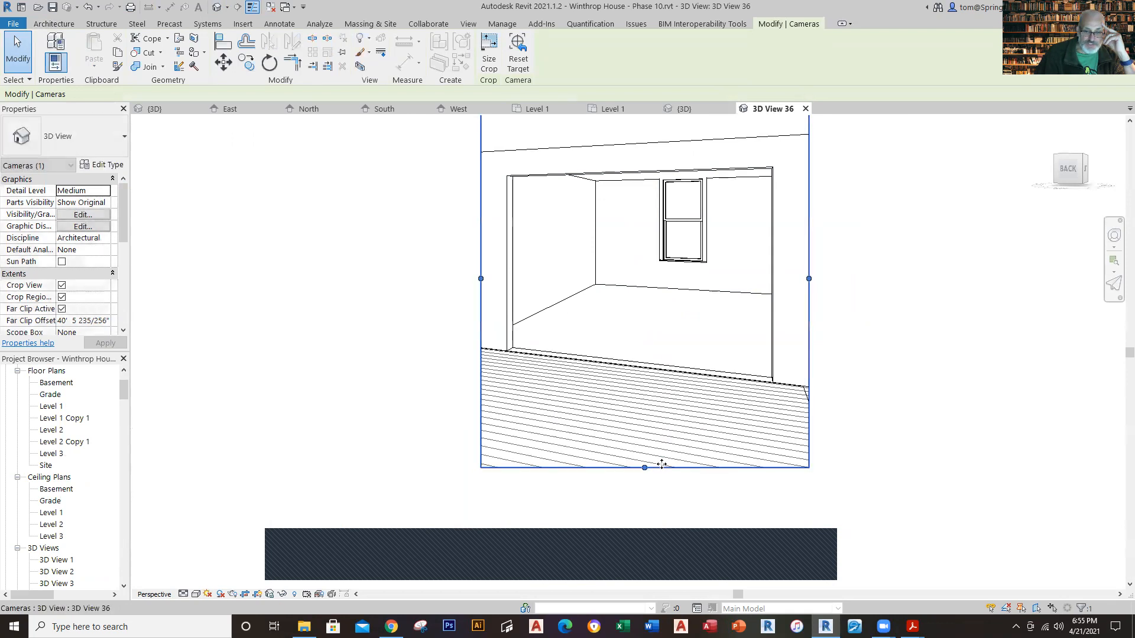
drag(809, 279, 977, 278)
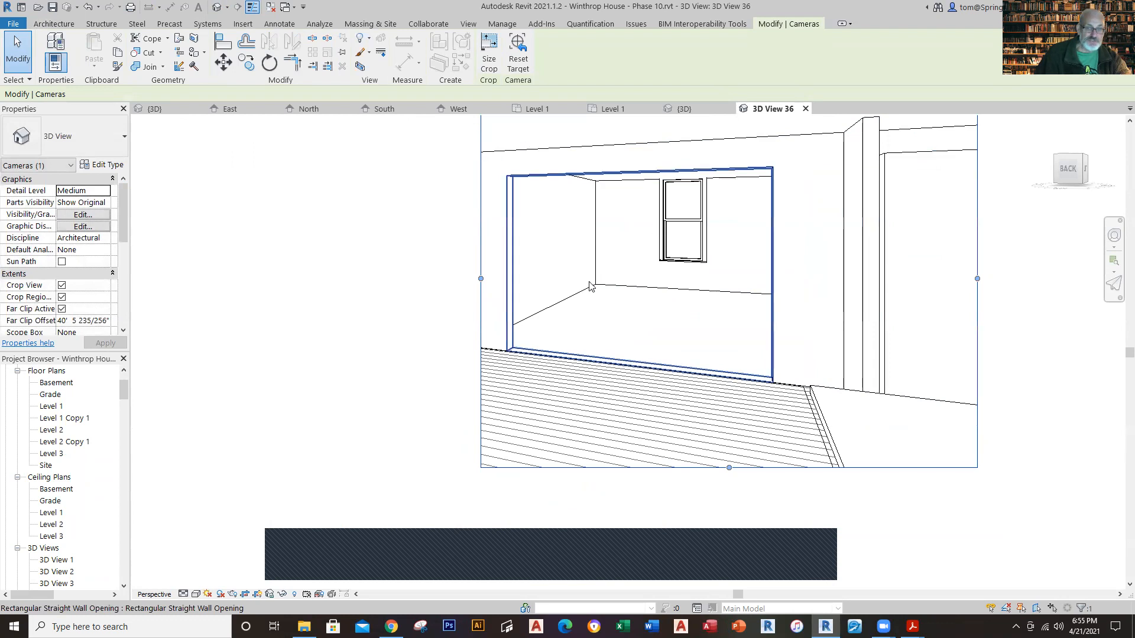
click(566, 175)
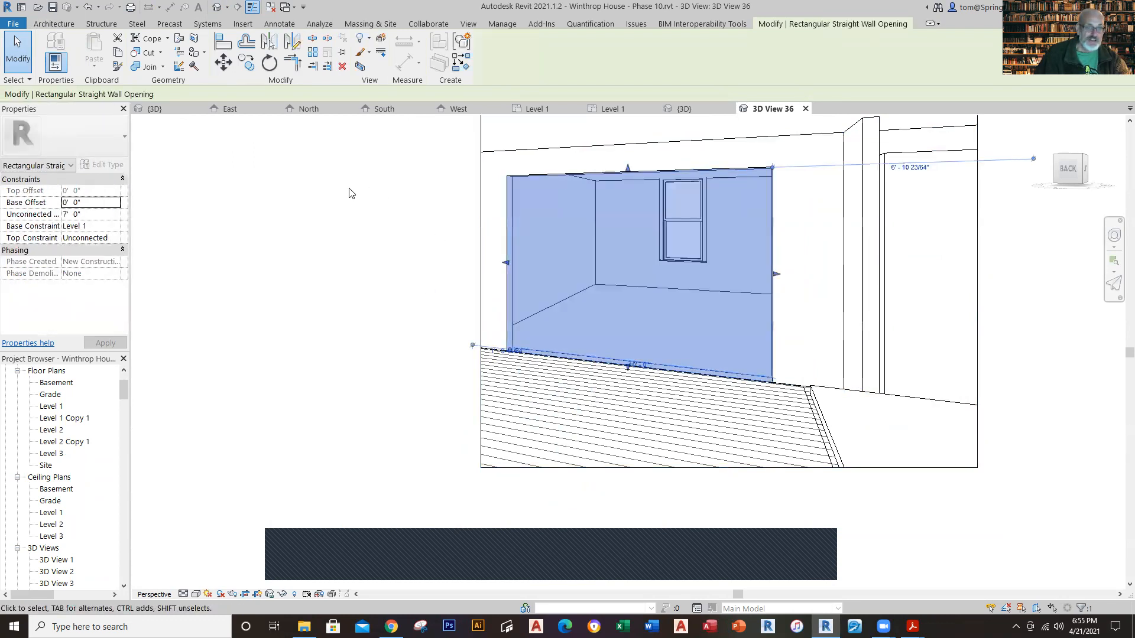
key(Escape)
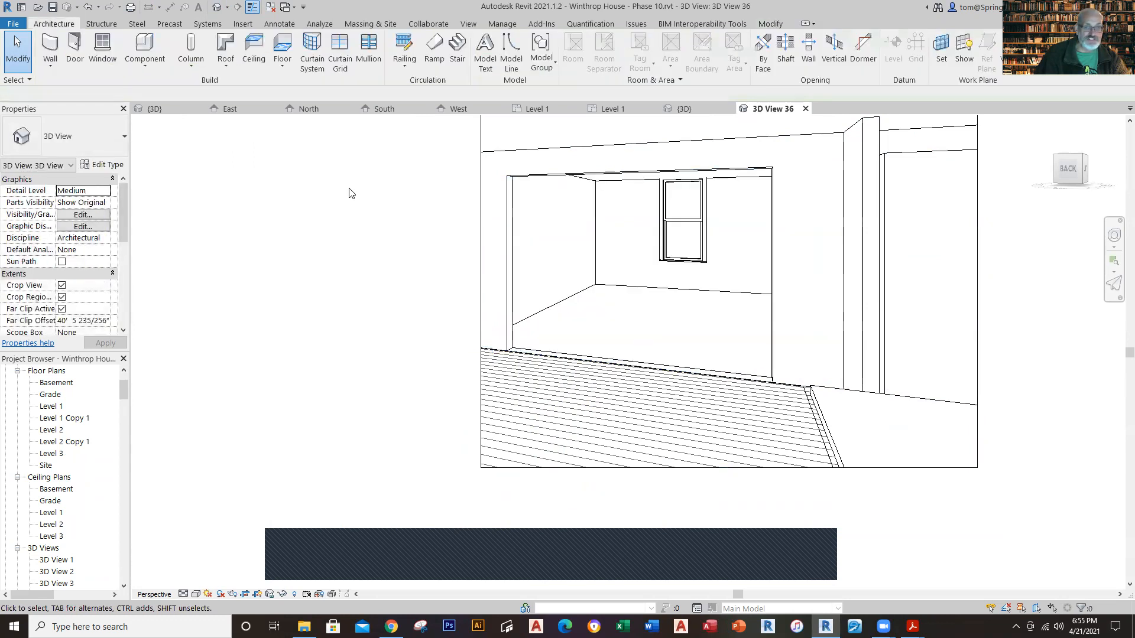
Step: In the working plan, cut a wall opening about 8'-7" wide in the horizontal interior wall, starting about 2'-4" from the east wall
click(609, 113)
scroll(678, 380, down, 4)
middle_drag(678, 380, 559, 398)
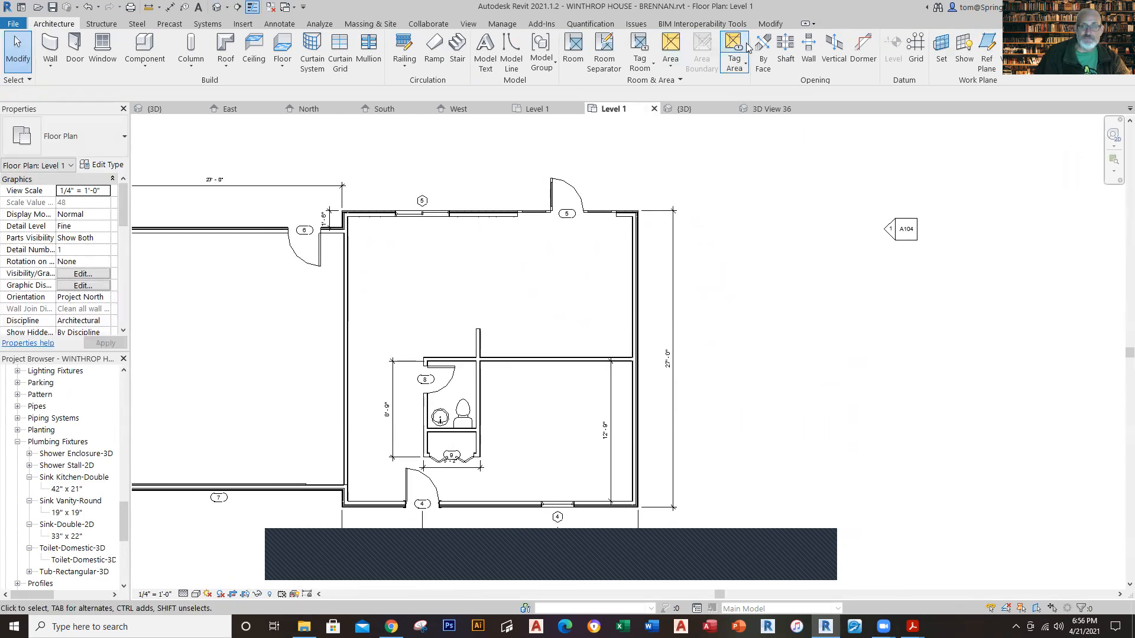
click(808, 64)
click(506, 359)
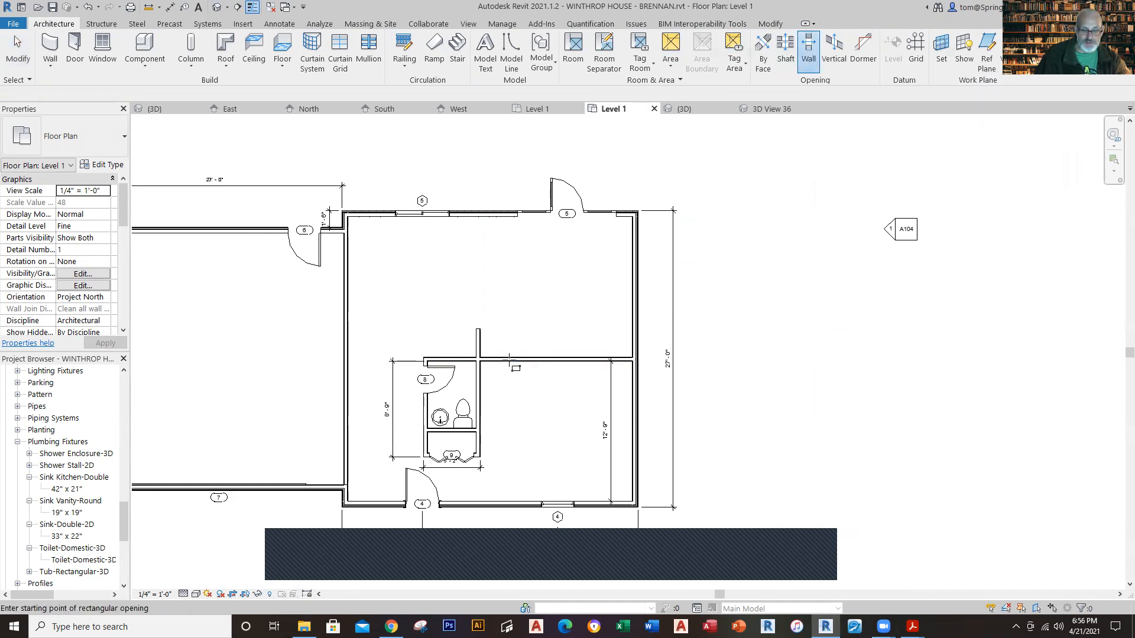
click(606, 359)
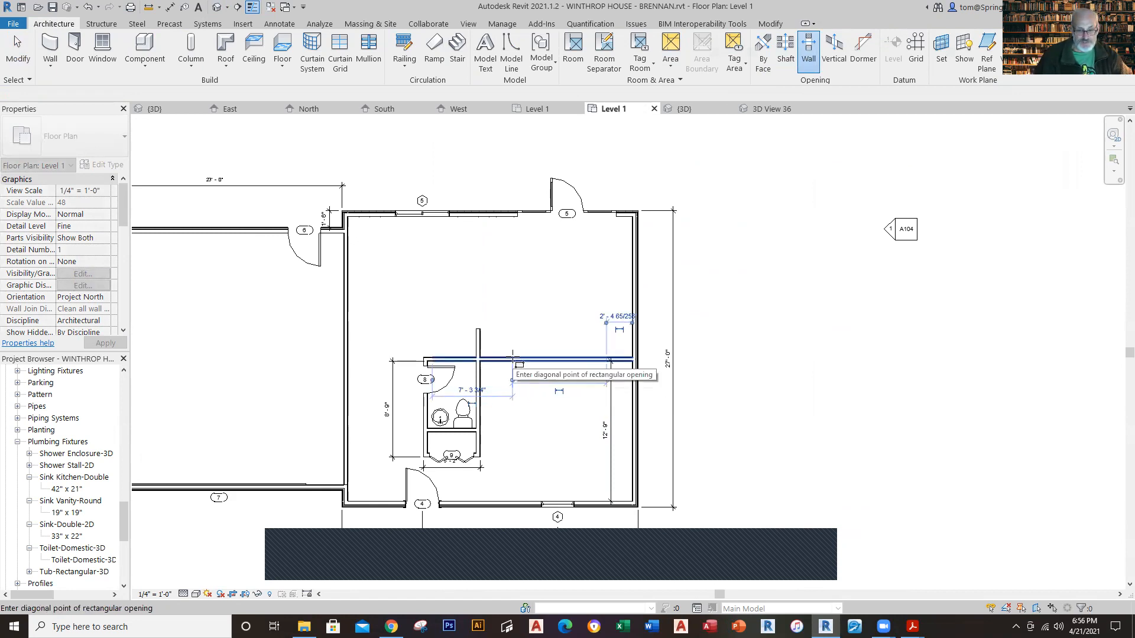
click(513, 359)
key(Escape)
key(Escape)
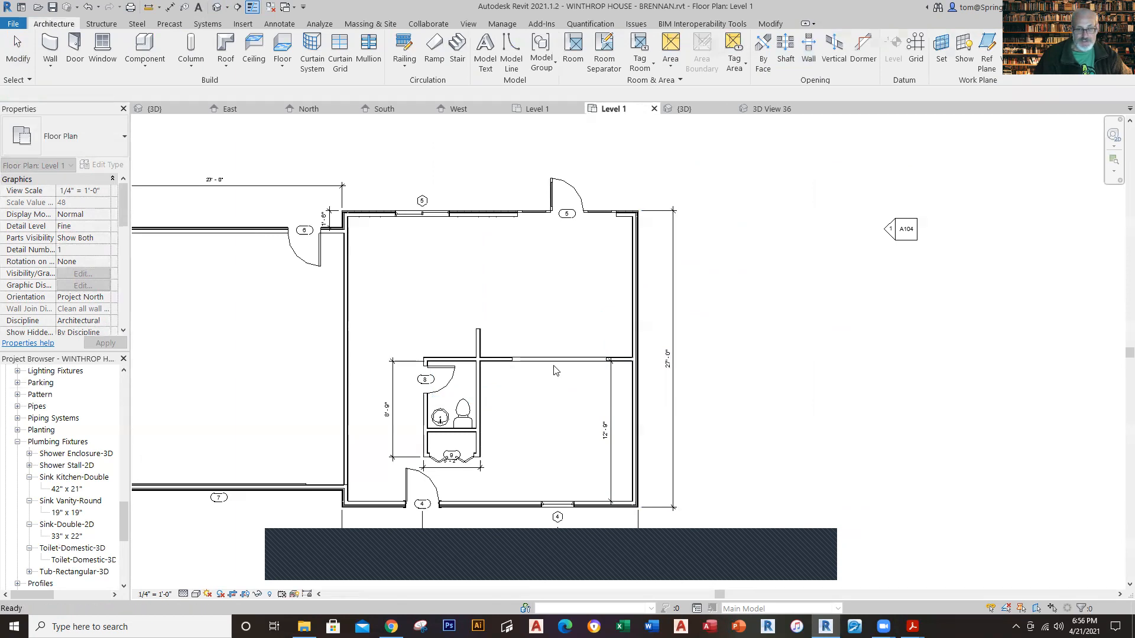
scroll(556, 364, up, 3)
click(571, 369)
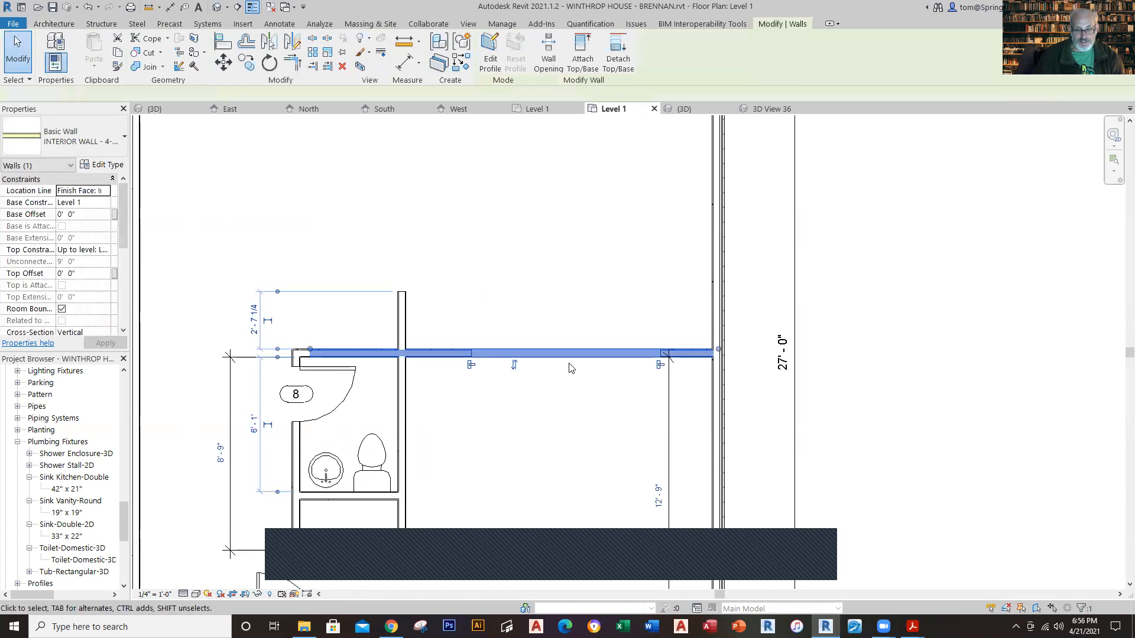
key(Escape)
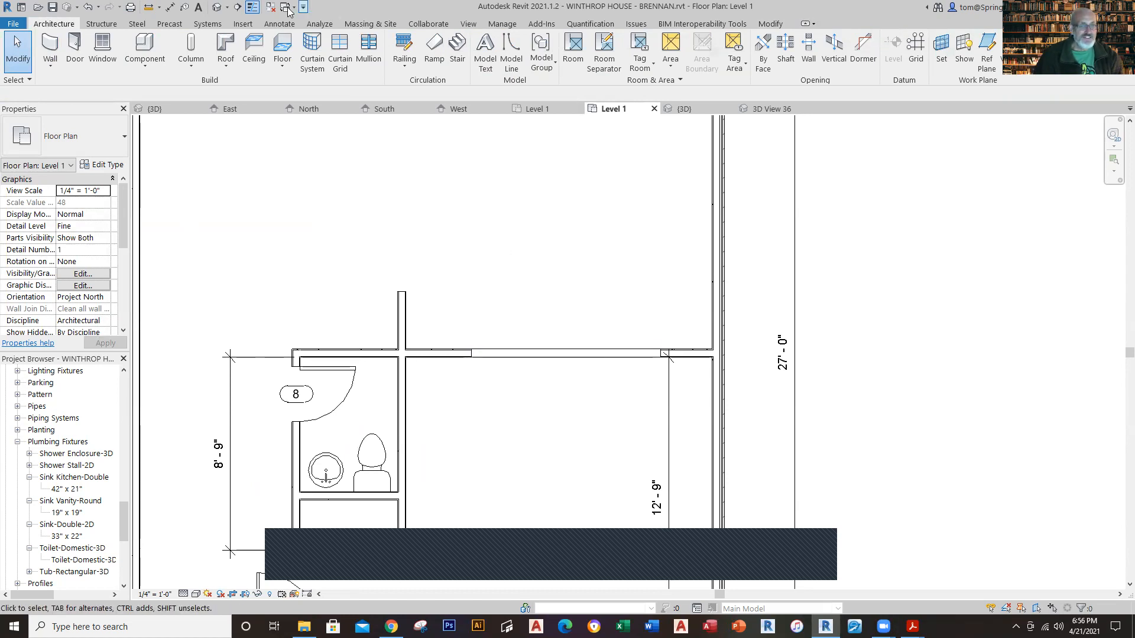
Step: Create a camera view from the rear room of the working plan toward the front wall, looking through the new wall opening
click(226, 8)
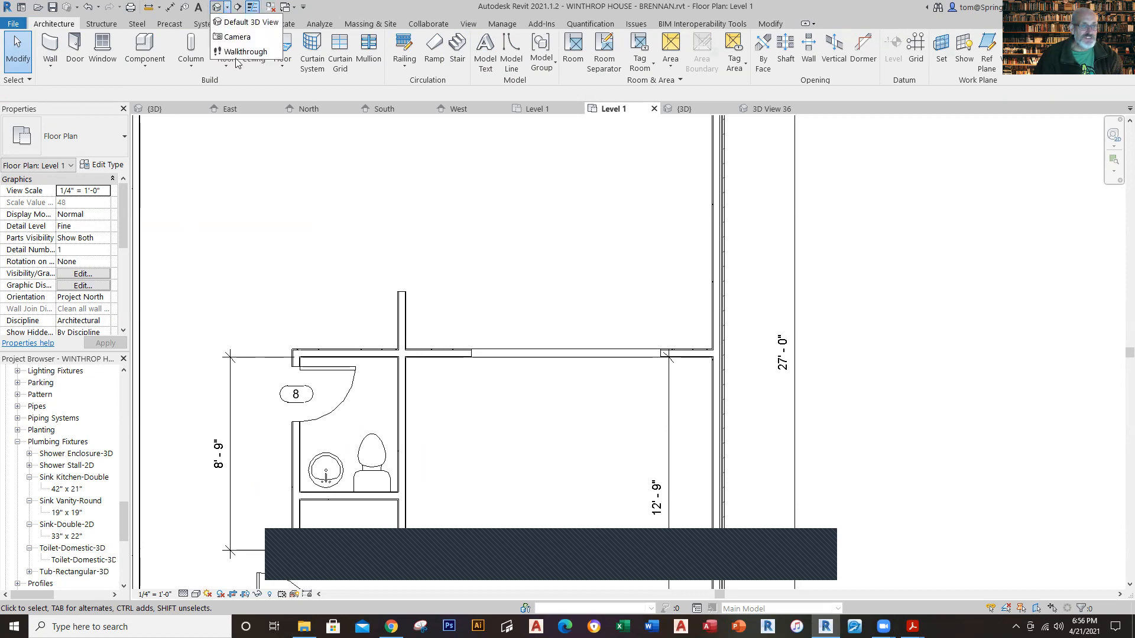
click(242, 33)
middle_drag(583, 293, 591, 392)
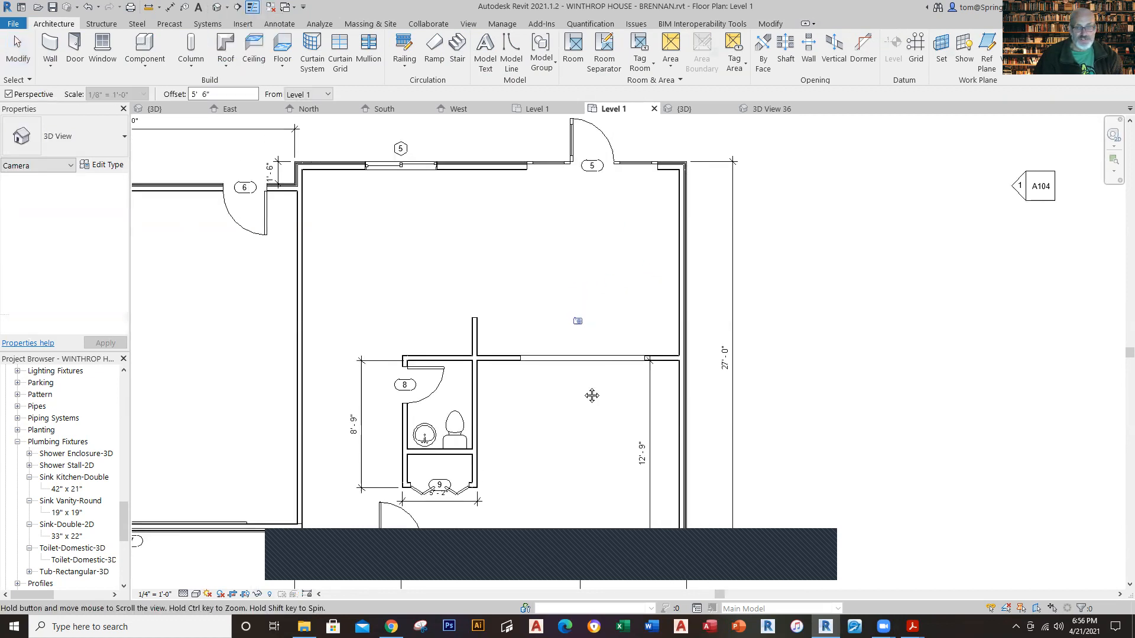
click(526, 263)
click(604, 555)
Step: Extend the new camera view's crop region downward and to the left to show the floor and the adjoining wall
scroll(608, 481, down, 2)
middle_drag(609, 482, 541, 365)
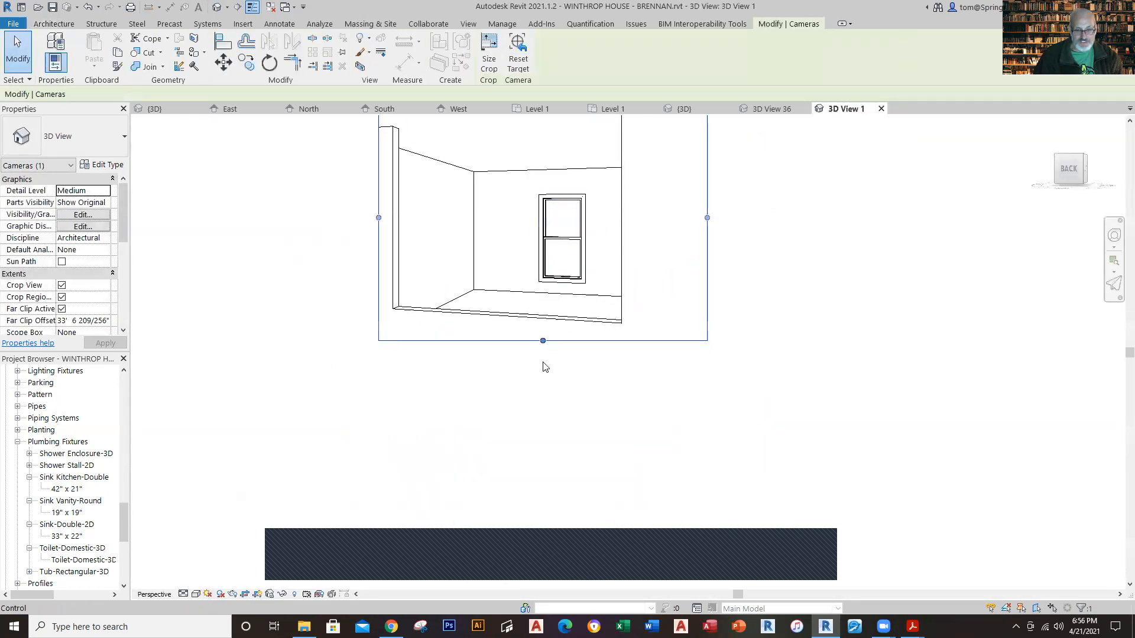
scroll(542, 365, down, 2)
drag(545, 358, 546, 492)
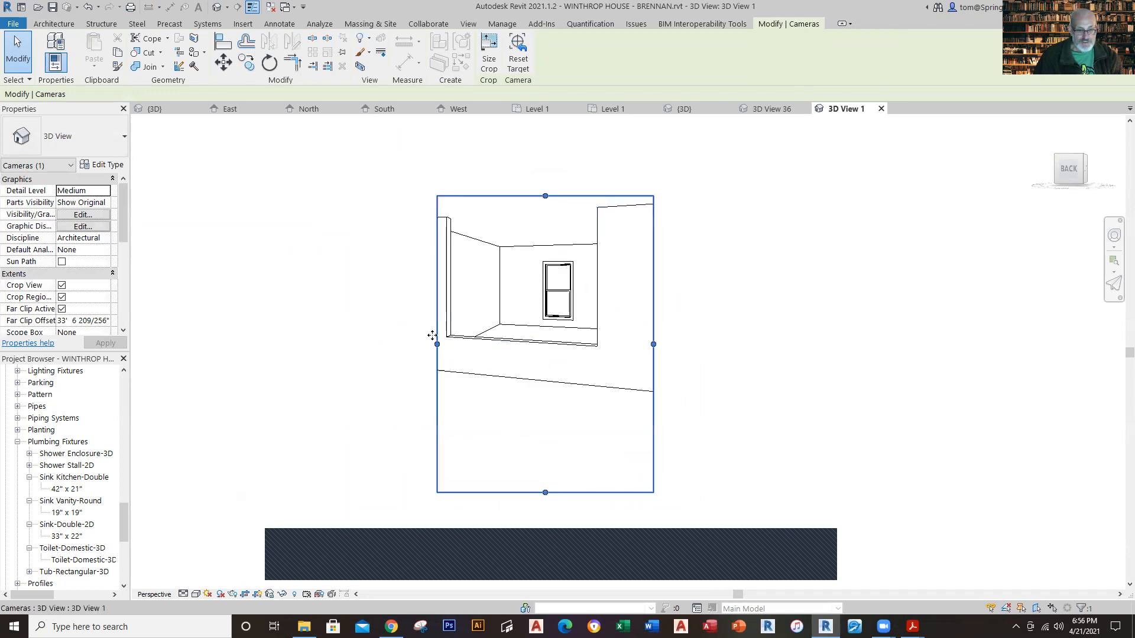
drag(437, 345, 312, 349)
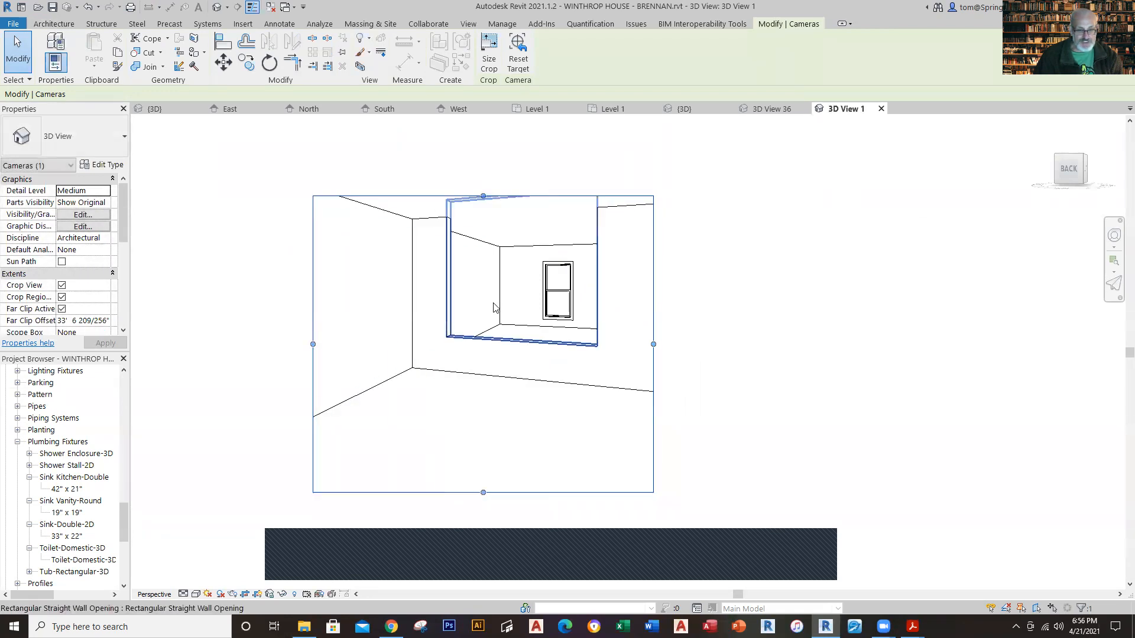
Step: Set the wall opening's top offset to -1' 0" and change its top constraint to Unconnected
click(456, 317)
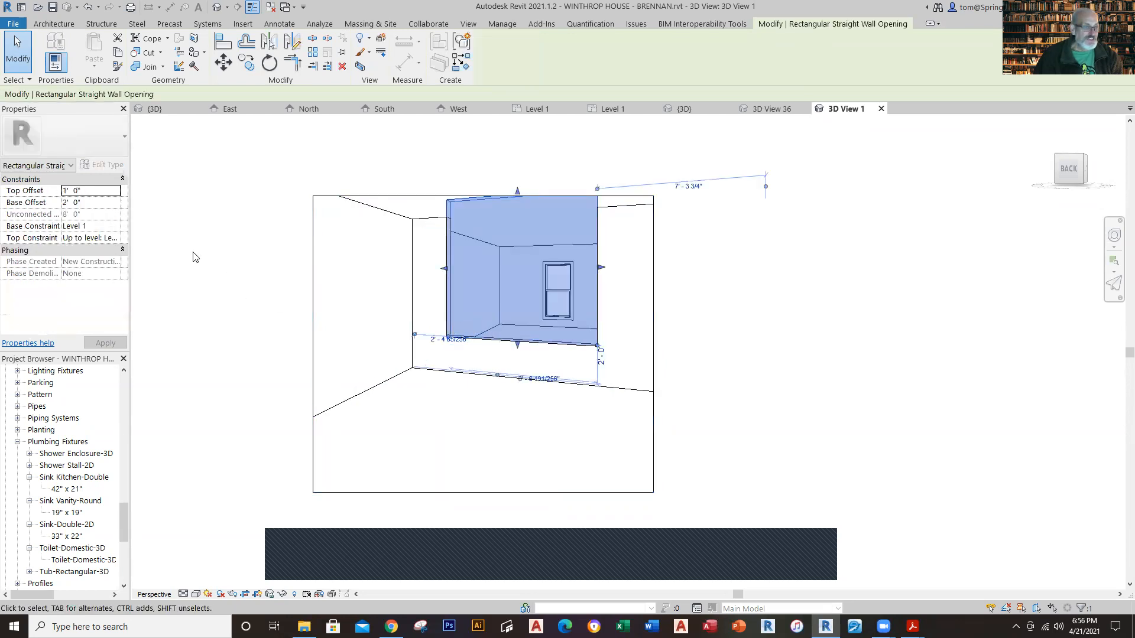
click(98, 190)
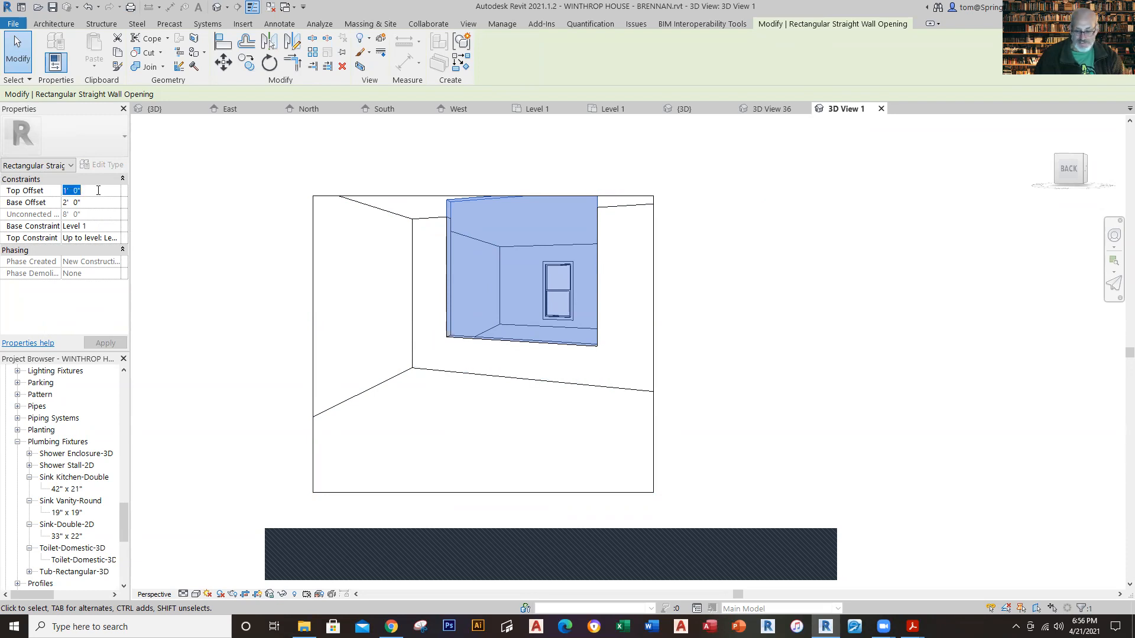
text(-1' 0")
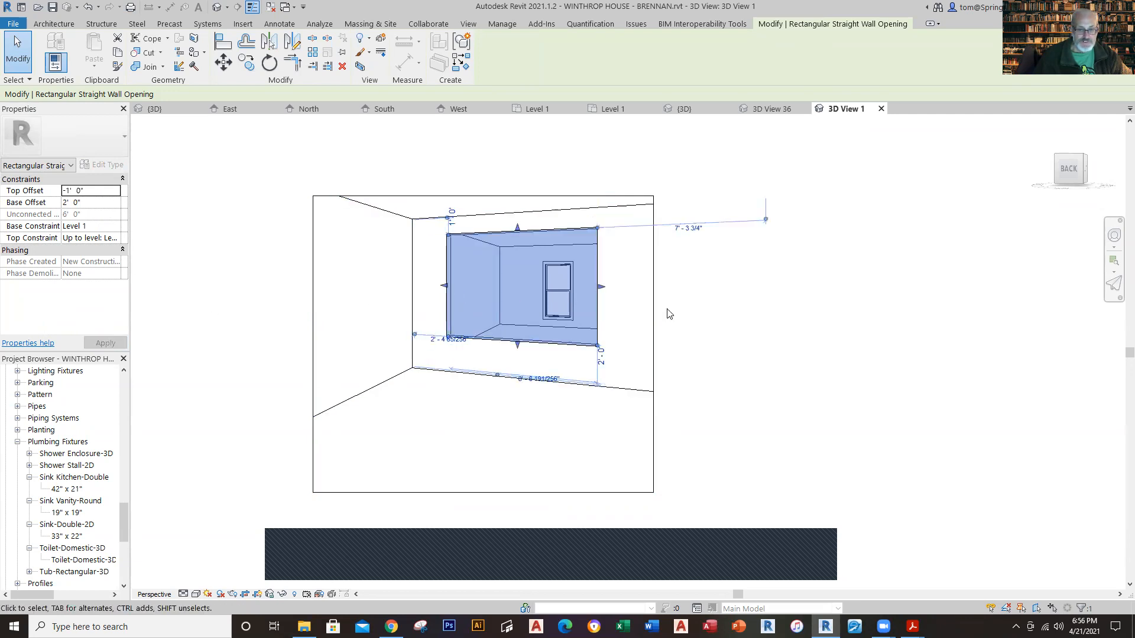
click(115, 228)
click(115, 228)
click(115, 235)
click(115, 239)
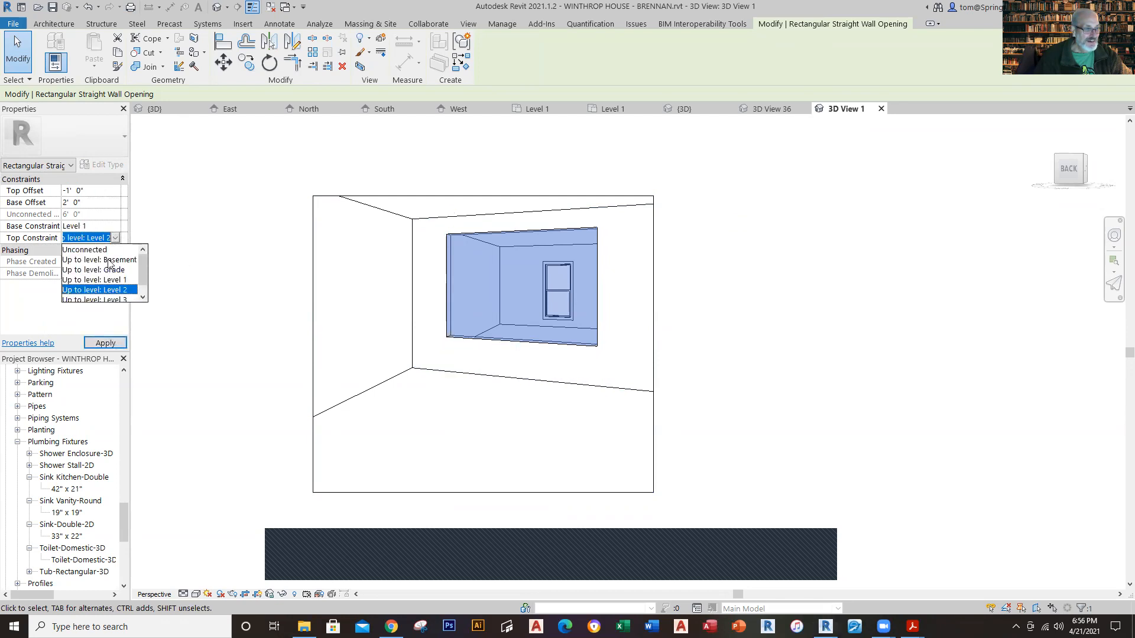
click(99, 248)
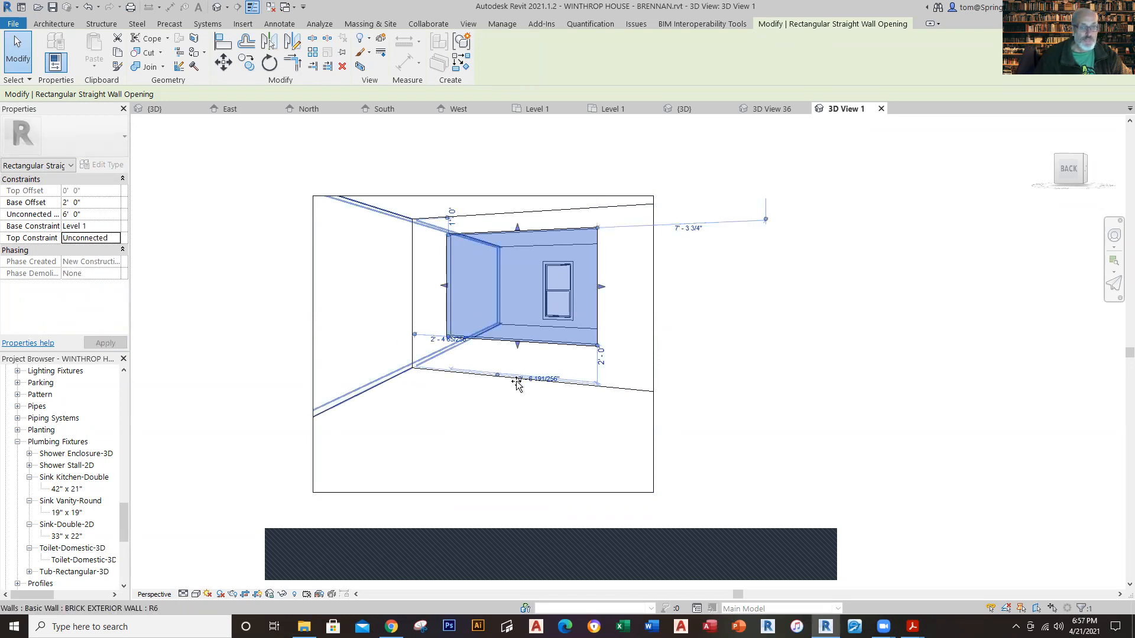
Step: Stretch the wall opening's bottom edge down past the floor to a base offset of -0' 6", giving an 8' 6" unconnected height
drag(516, 381, 518, 428)
click(759, 338)
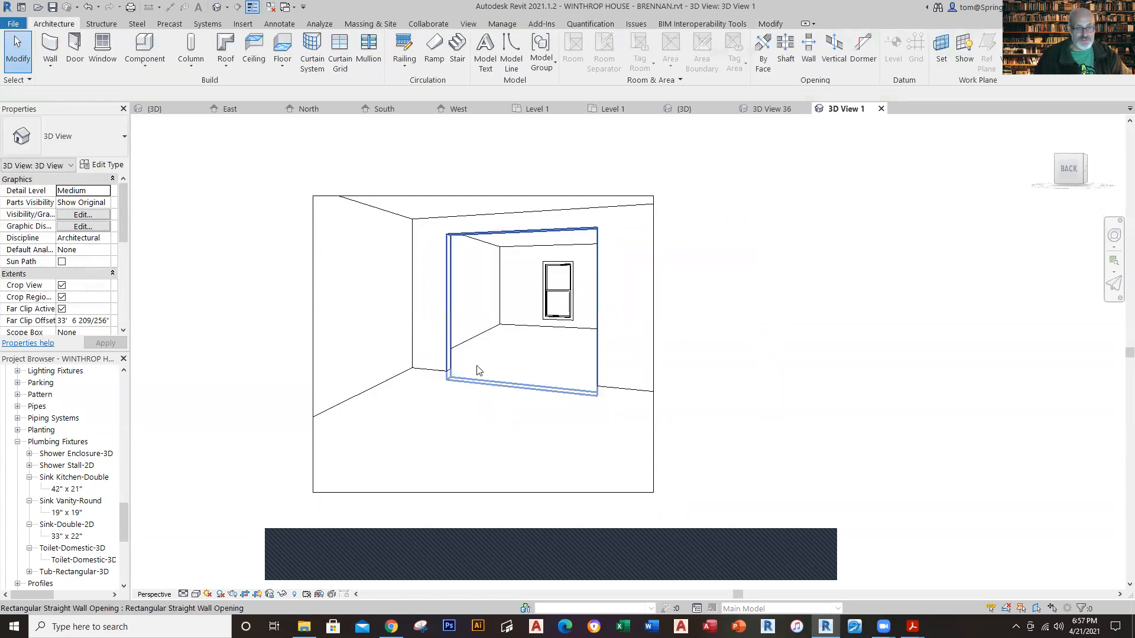
click(490, 385)
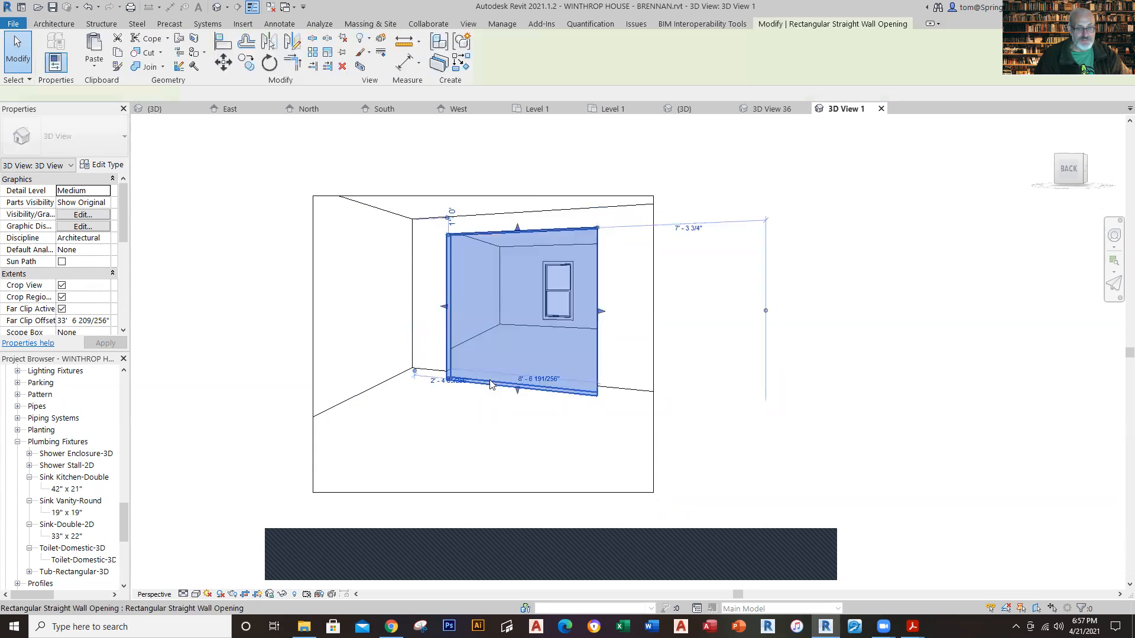
click(519, 379)
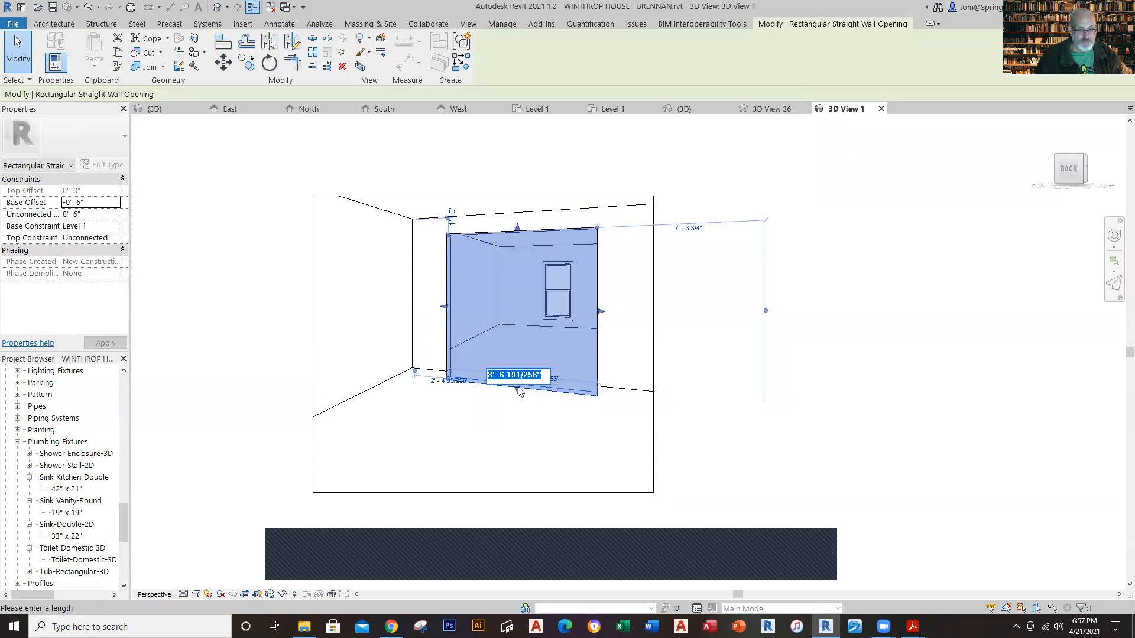
click(517, 388)
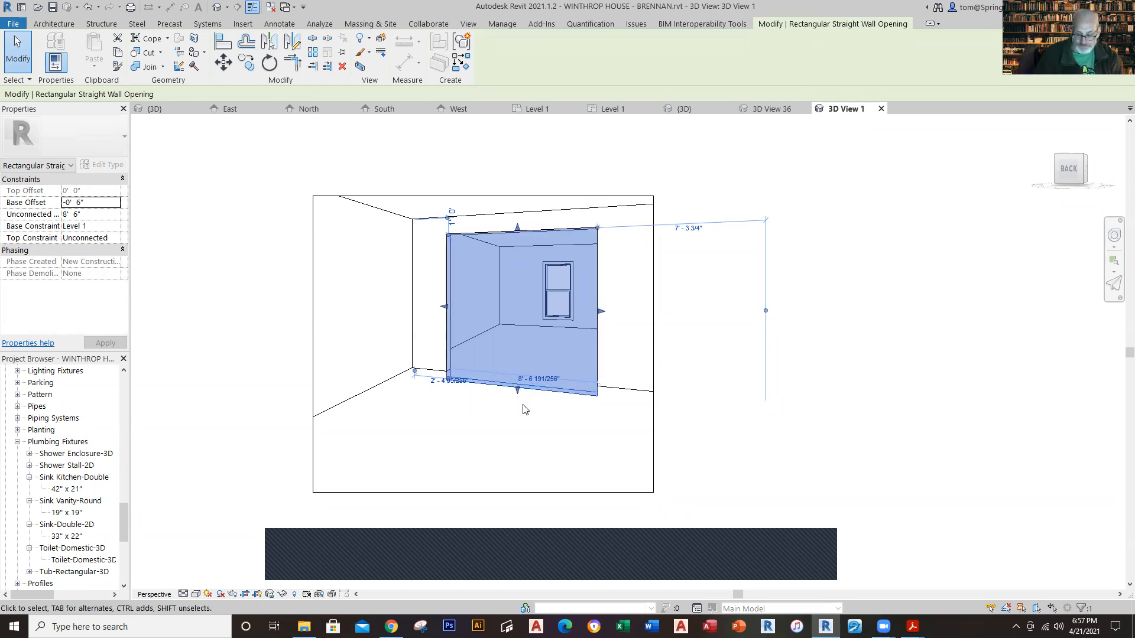
key(Return)
key(Escape)
scroll(792, 266, down, 2)
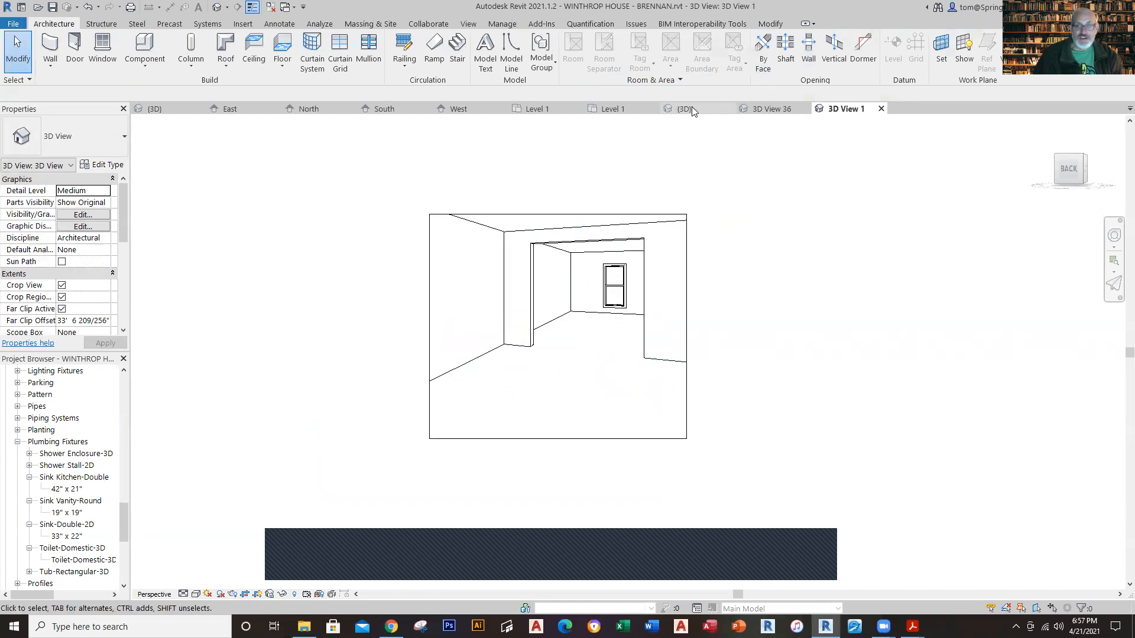
Step: Return to the working Level 1 floor plan and save the project
click(609, 110)
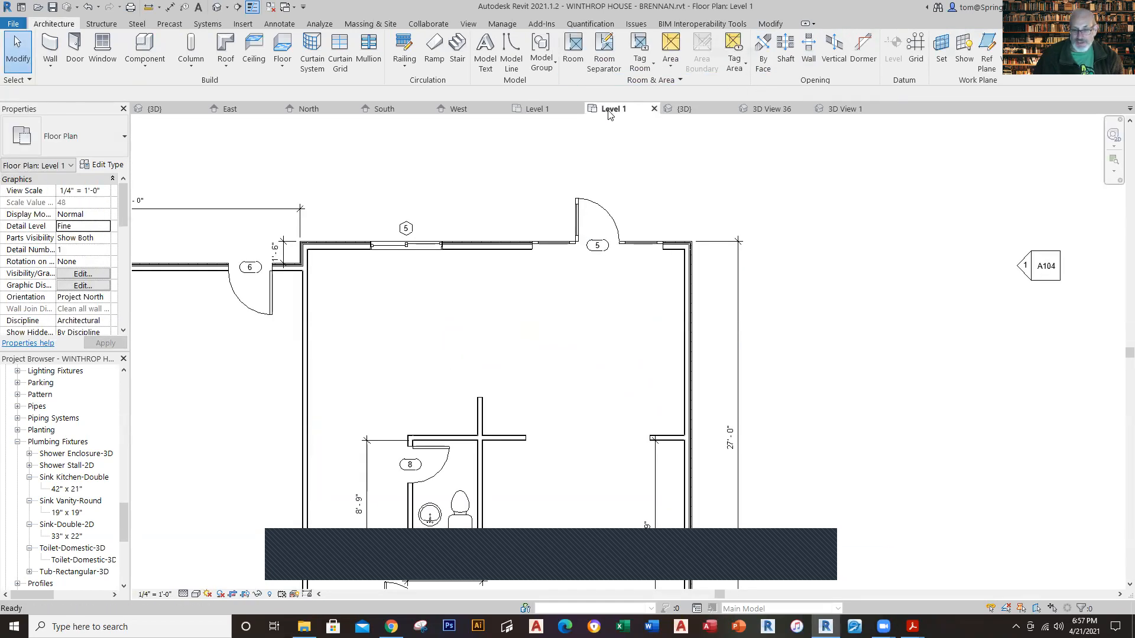
scroll(797, 189, down, 2)
middle_drag(834, 322, 892, 317)
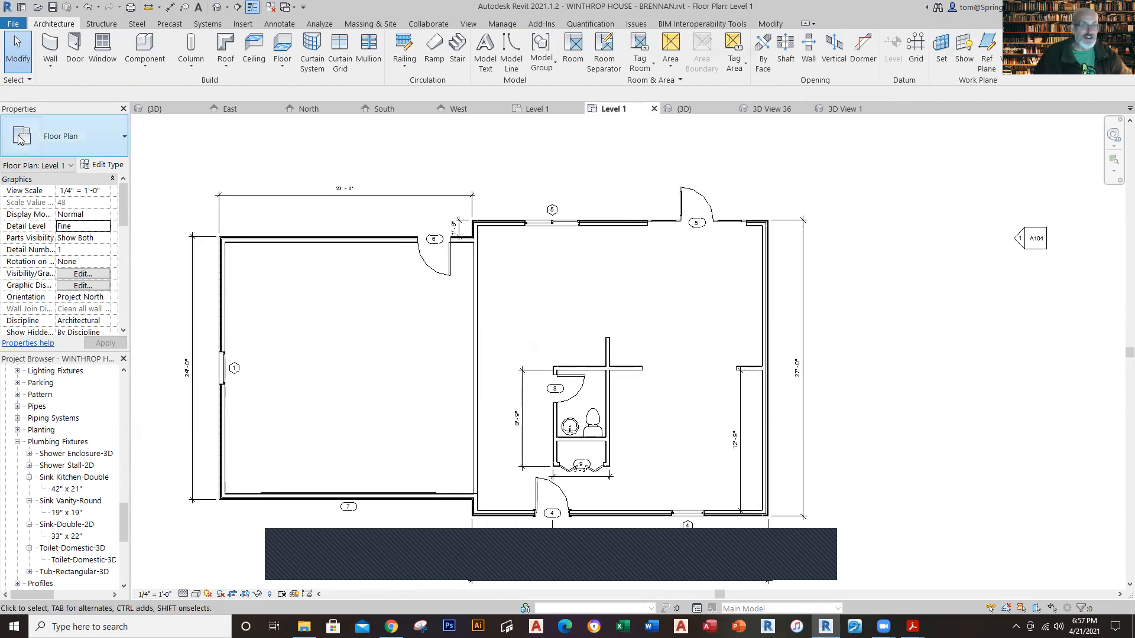
click(53, 11)
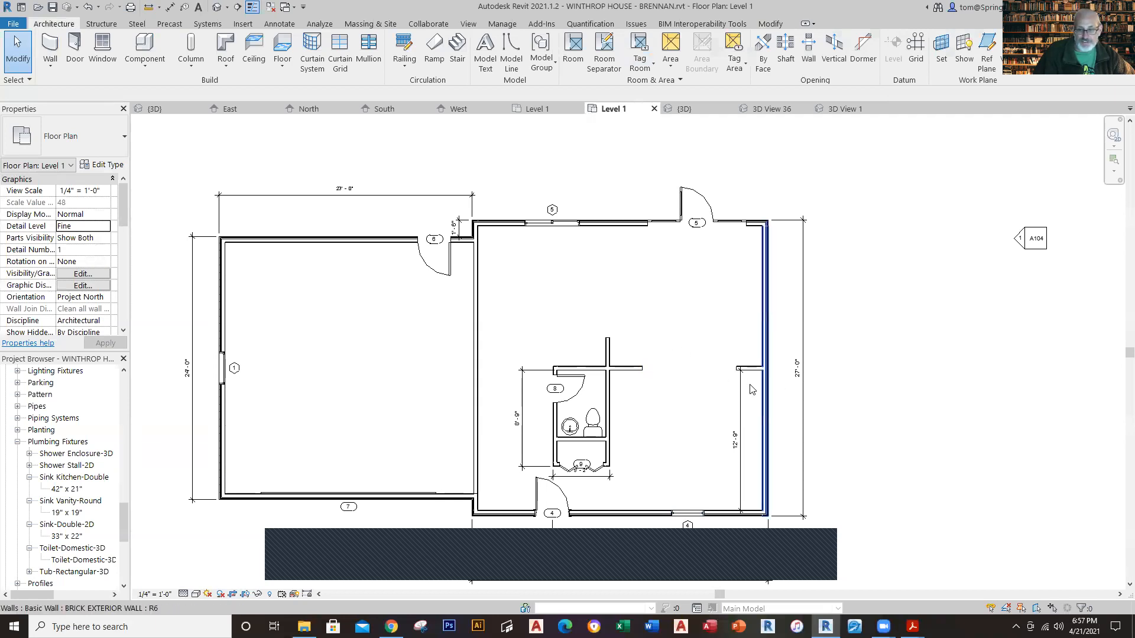
Step: Examine the wall opening under the 12" Microlam Beam in the reference Level 1 plan
scroll(764, 384, up, 2)
click(554, 107)
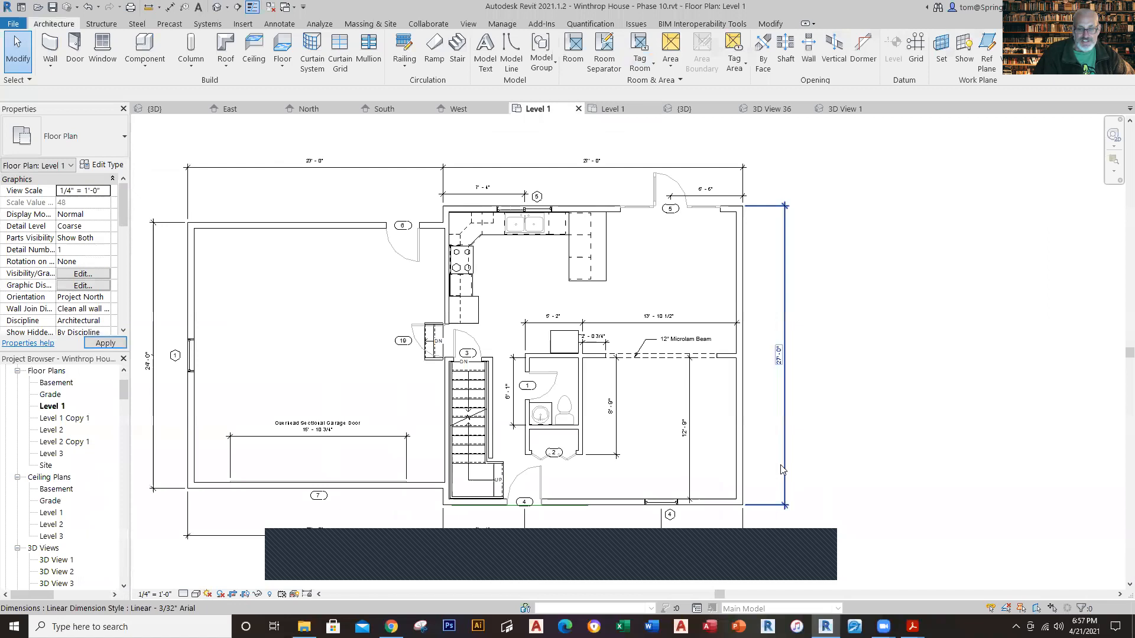
scroll(547, 388, up, 4)
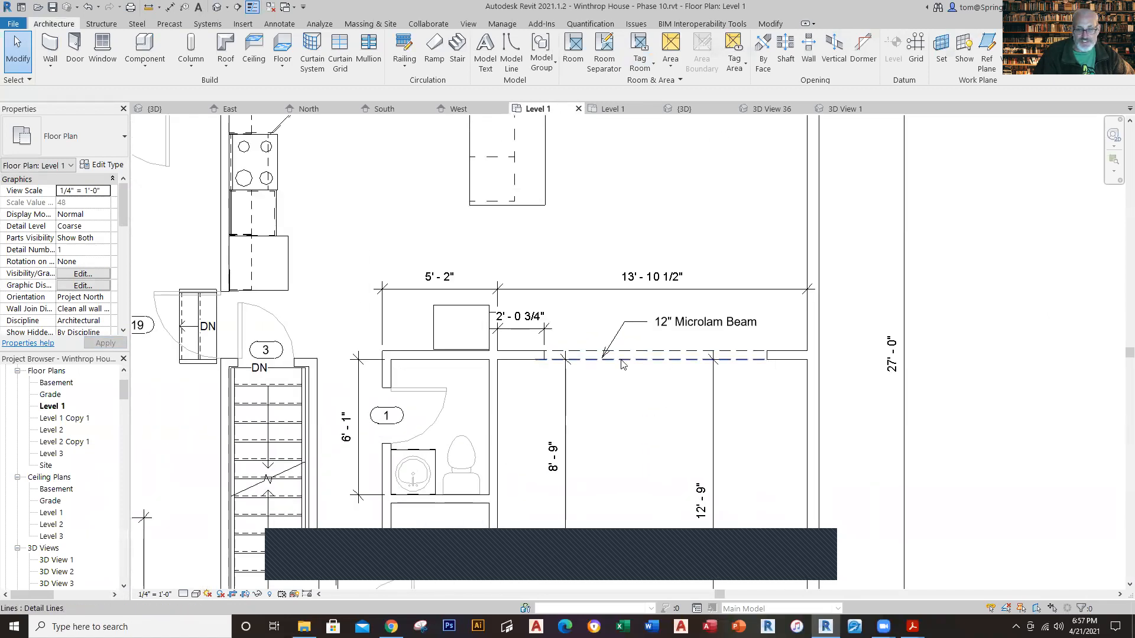
scroll(727, 423, down, 3)
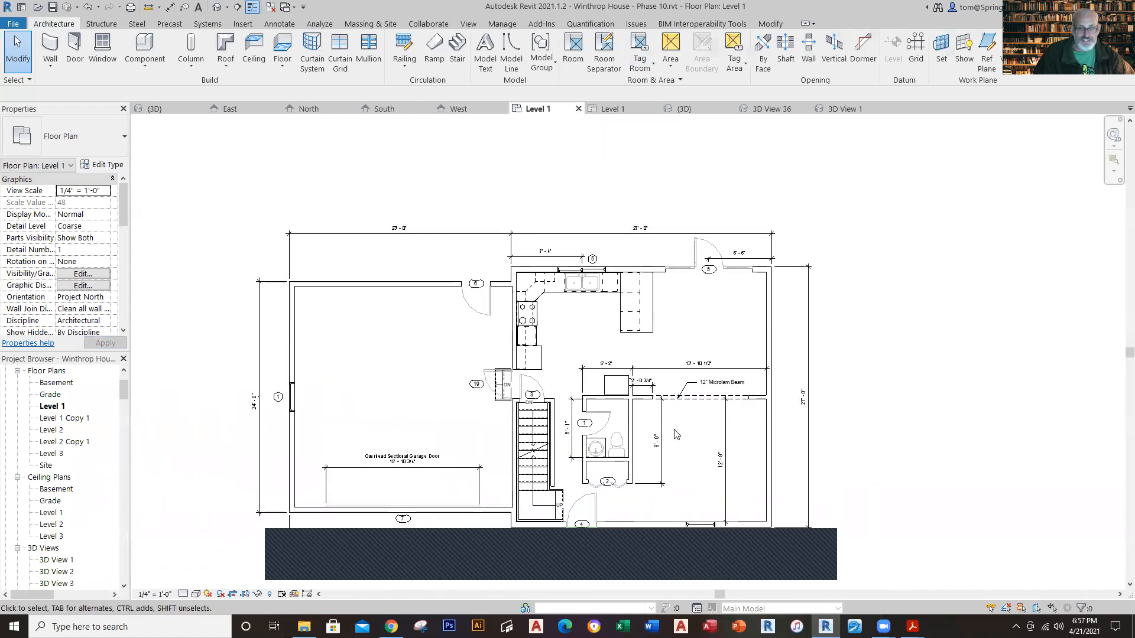
middle_drag(722, 421, 710, 380)
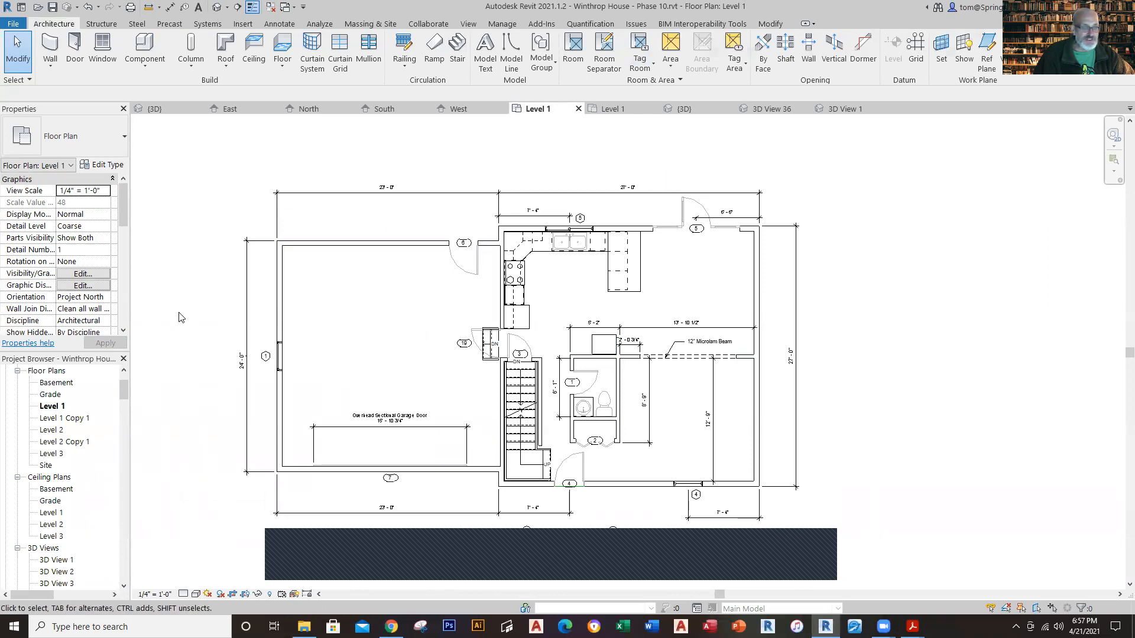
Step: In the reference project's Level 1 Copy 1 plan, dimension from the bathroom's east wall to the near edge of the wall opening
click(67, 418)
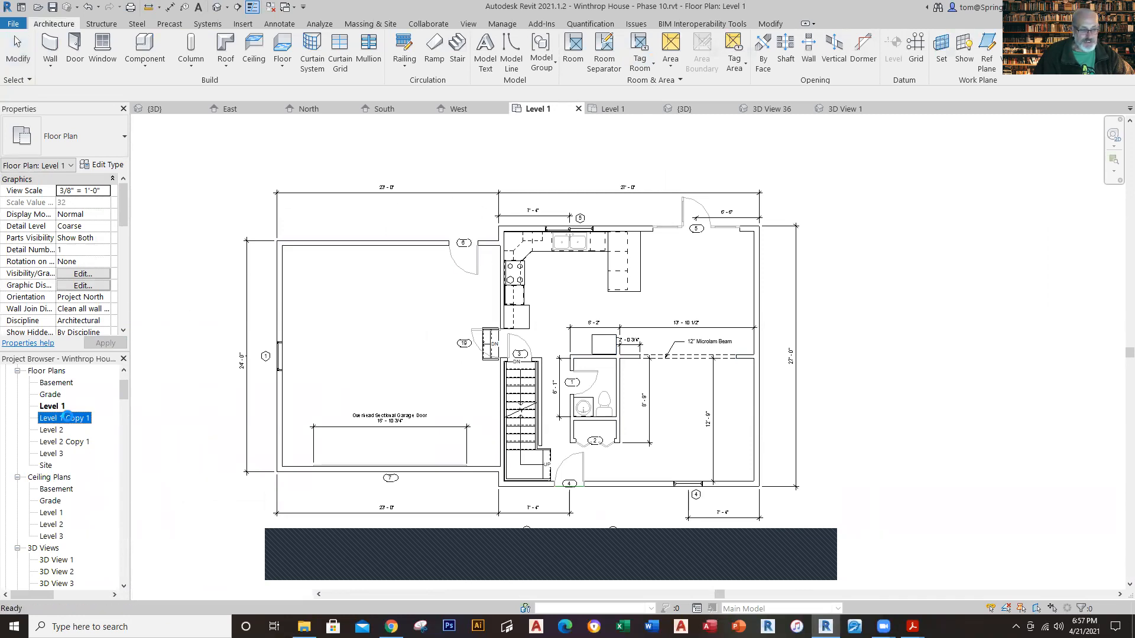
double_click(67, 418)
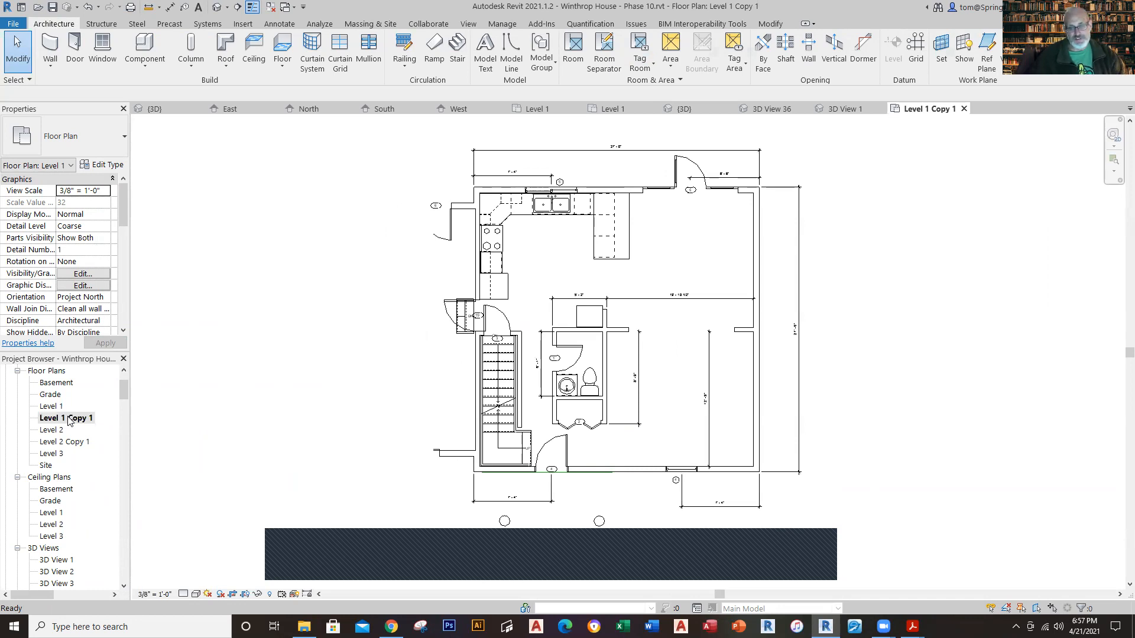
scroll(705, 337, up, 4)
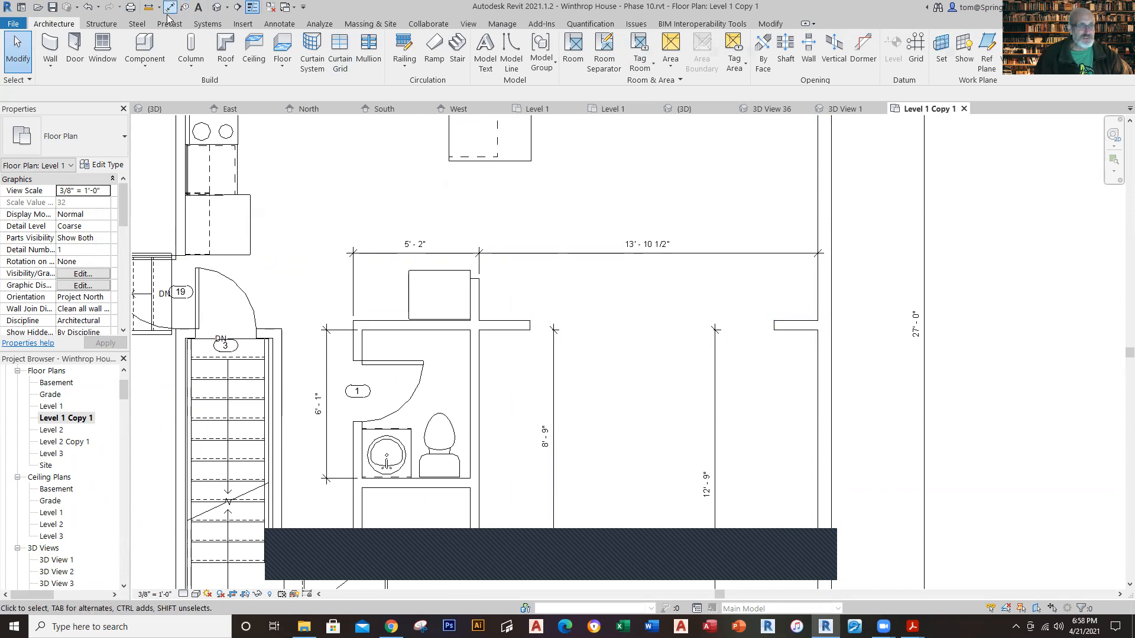
key(d)
key(i)
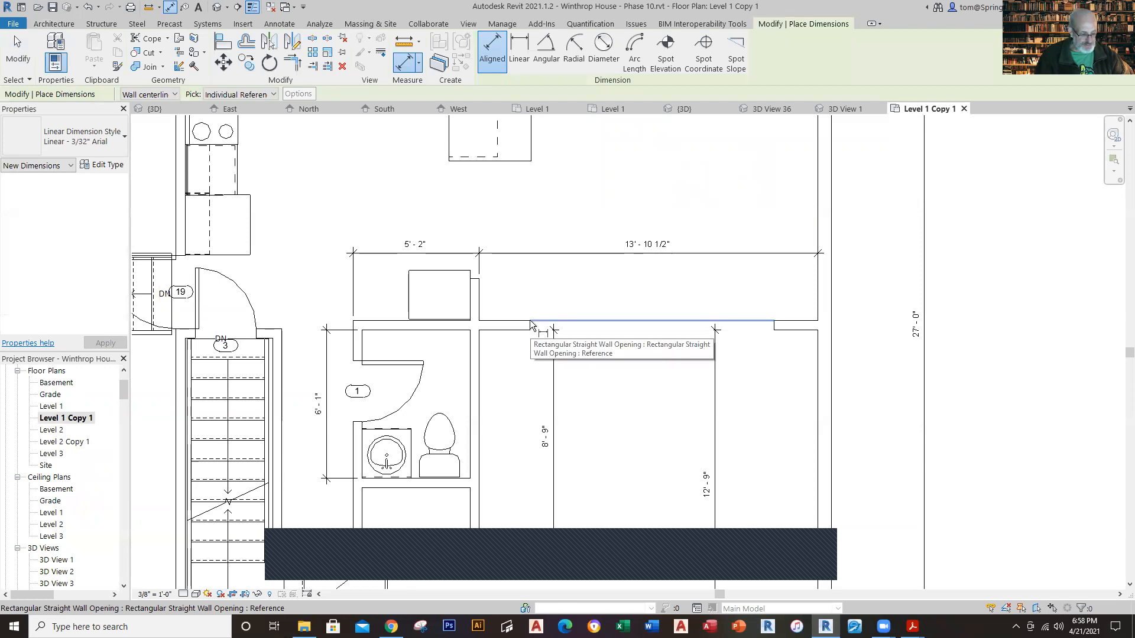
click(512, 324)
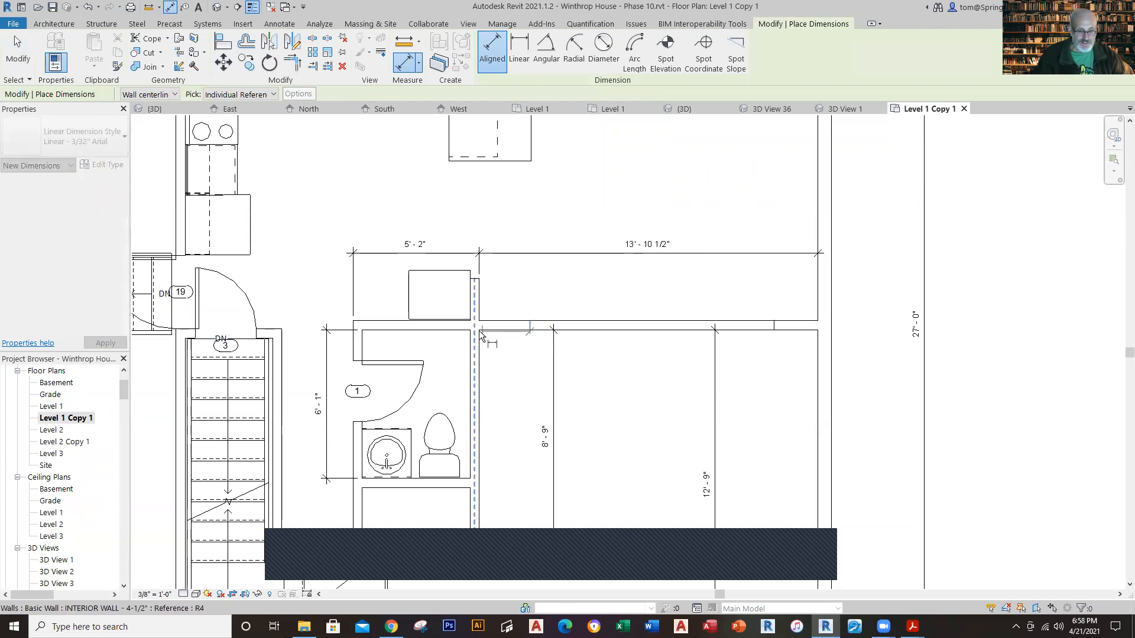
click(480, 337)
click(482, 350)
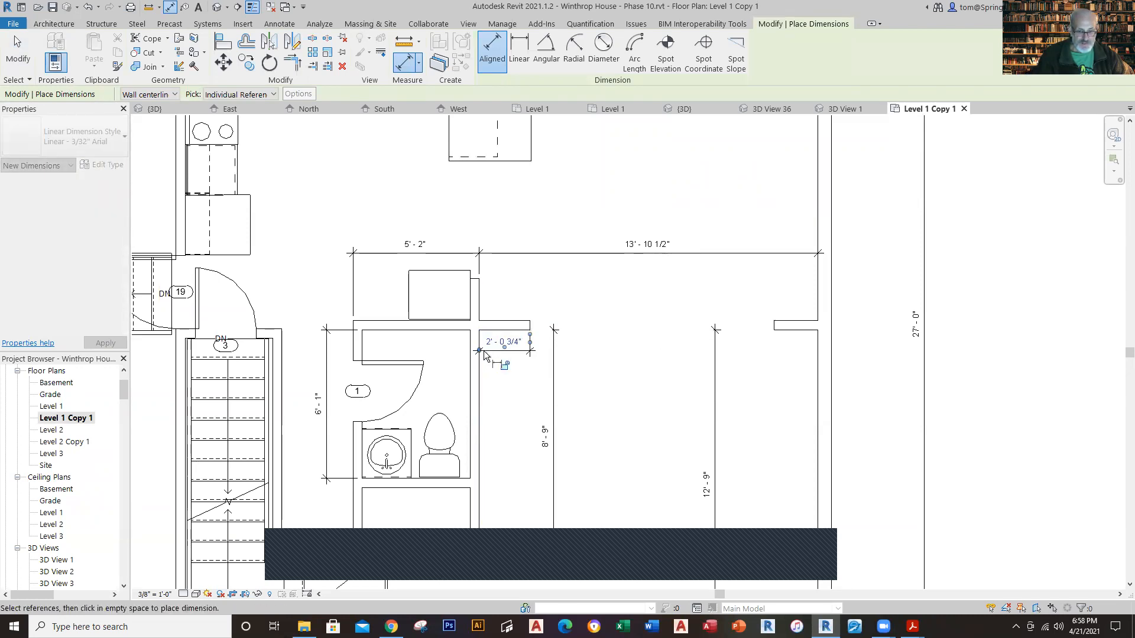
key(Escape)
key(Escape)
Step: Review the working house model in its Level 1 plan and in the 3D view
click(624, 108)
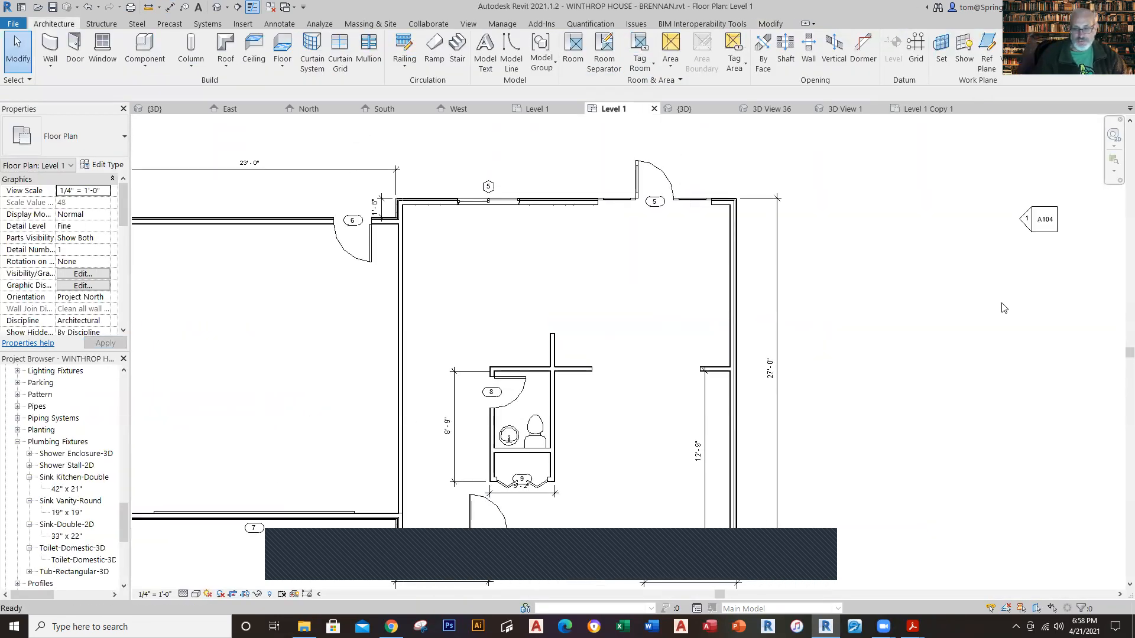
scroll(880, 360, down, 3)
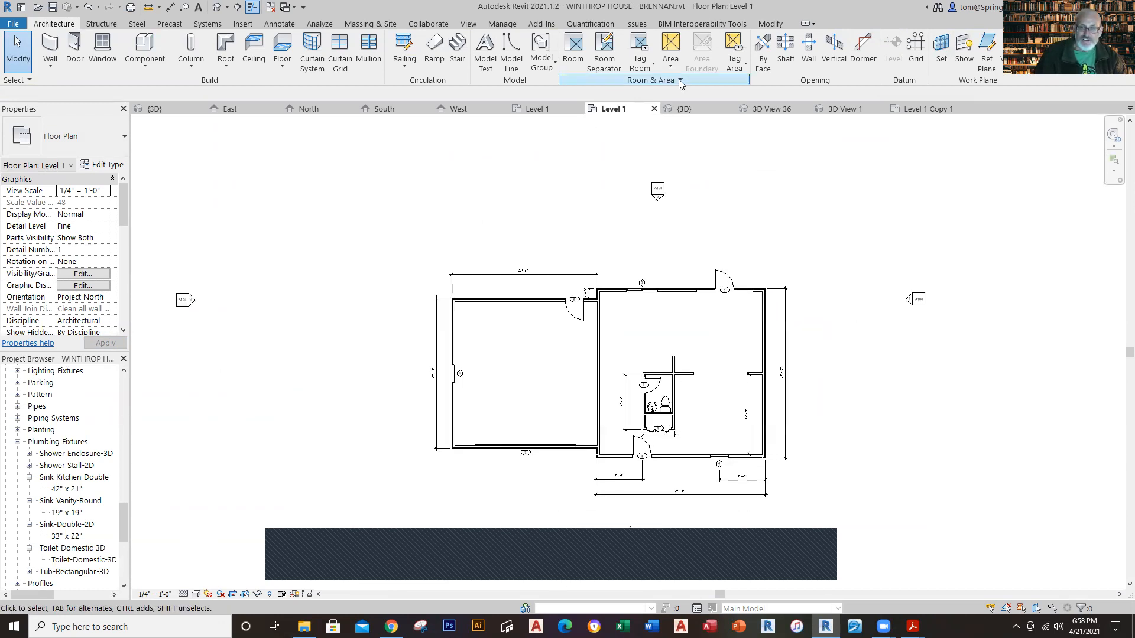
click(683, 109)
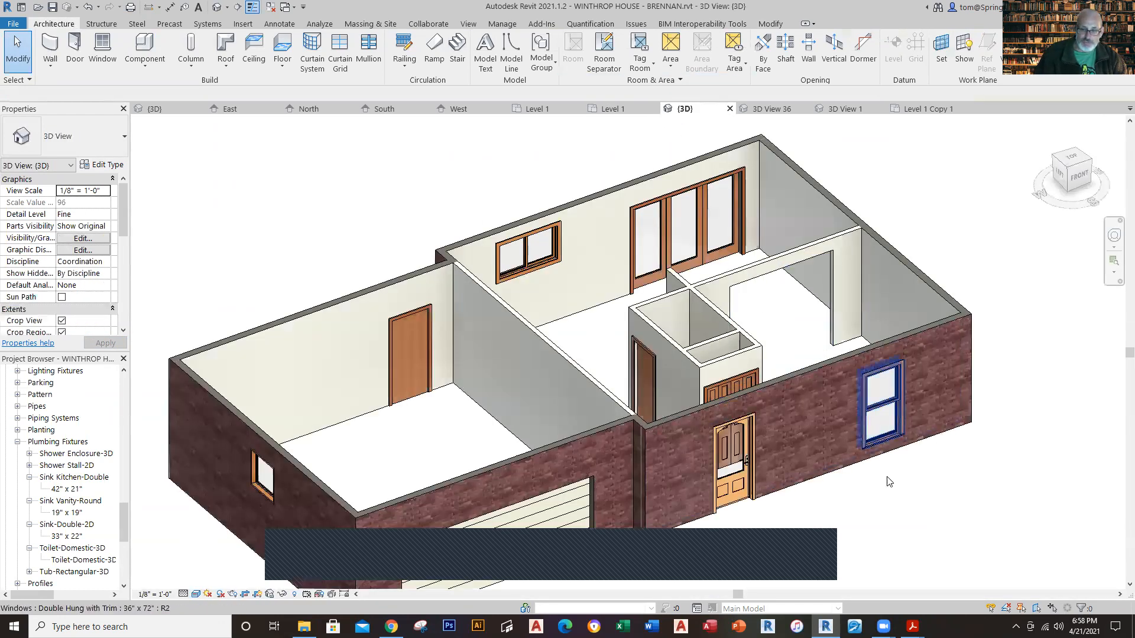
middle_drag(889, 511, 870, 468)
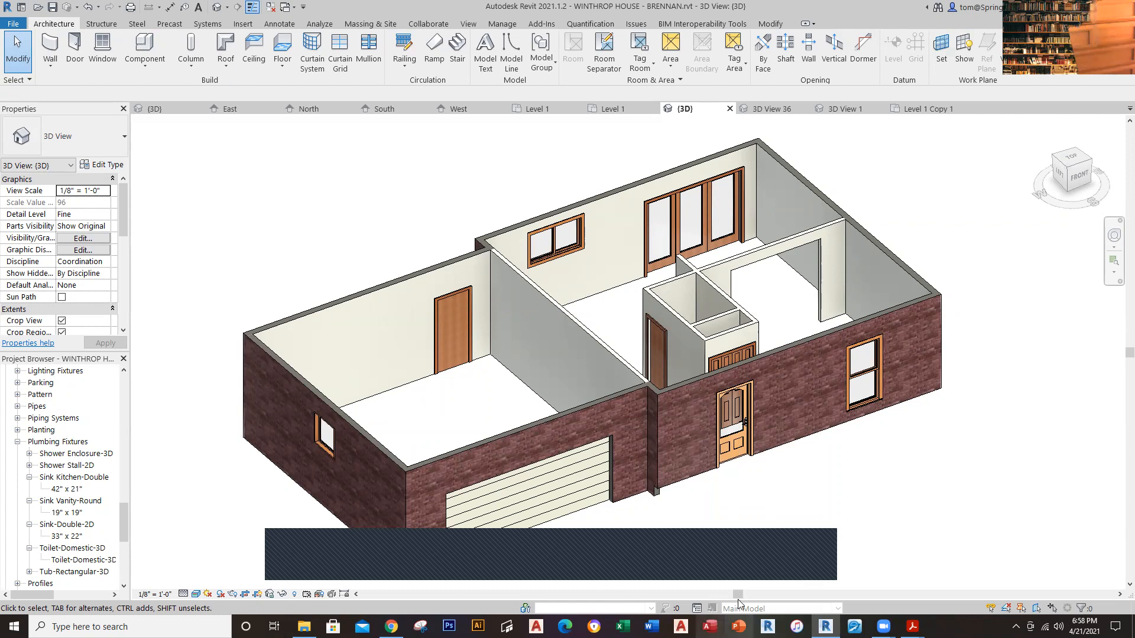
mouse_move(883, 626)
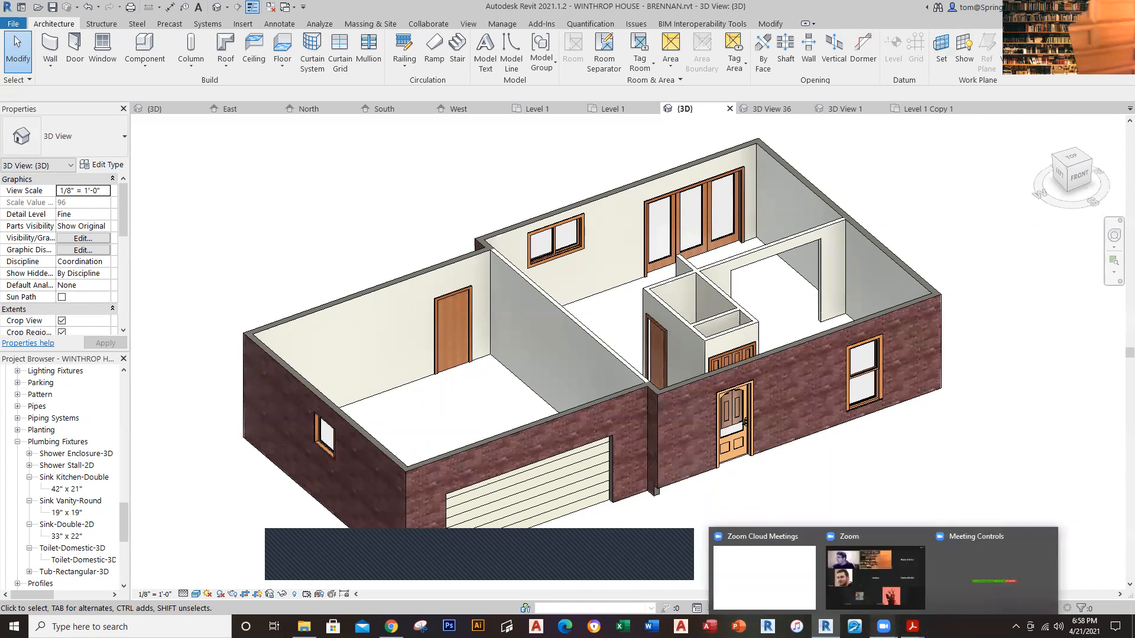
click(870, 599)
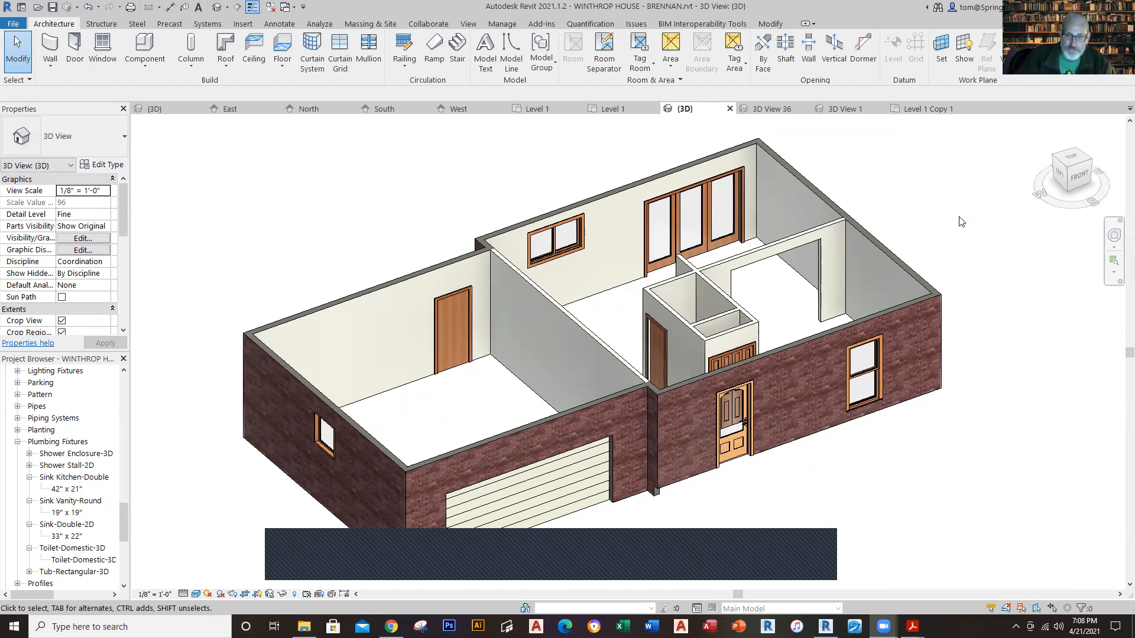
Step: Compare the working Level 1 plan with the reference plan and identify the model group used for the kitchen casework
click(620, 111)
scroll(628, 346, up, 4)
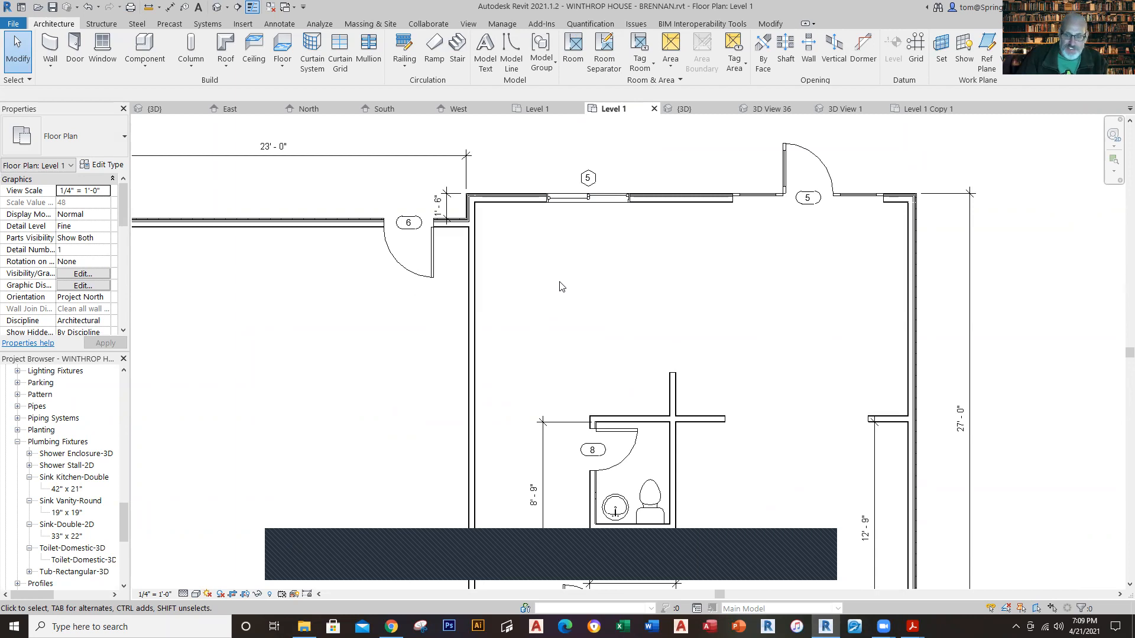
click(545, 114)
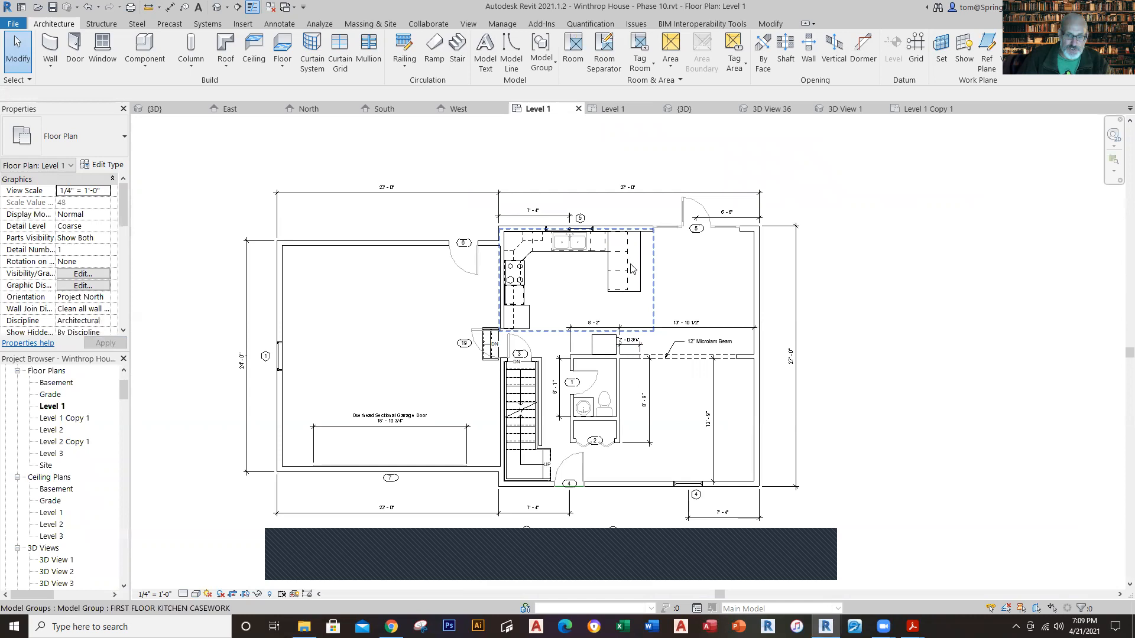
click(631, 269)
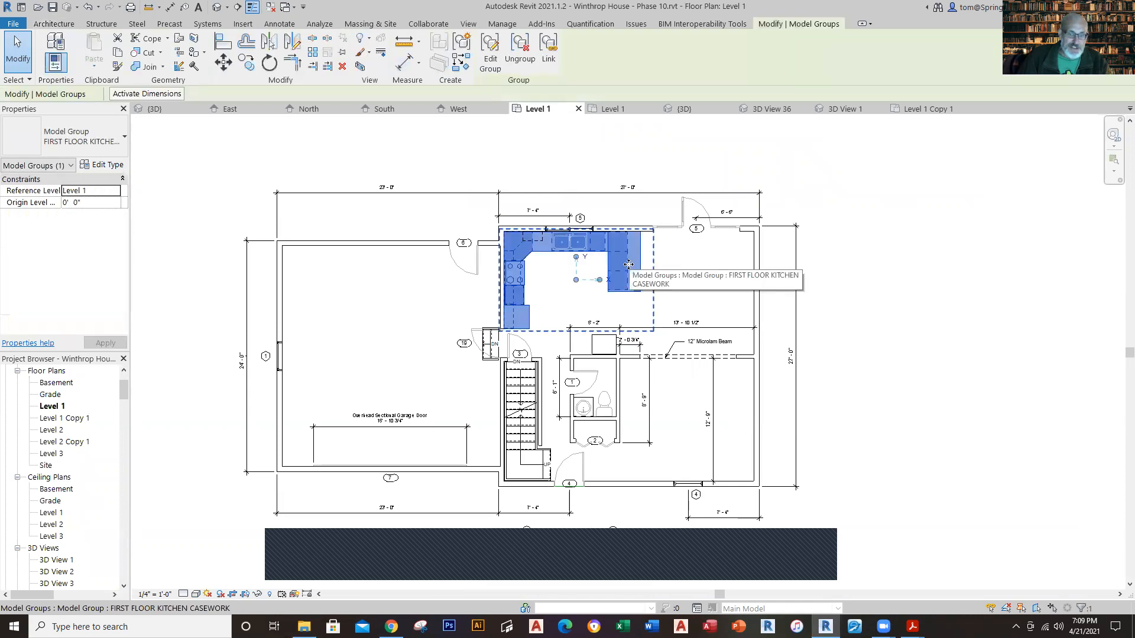
click(591, 151)
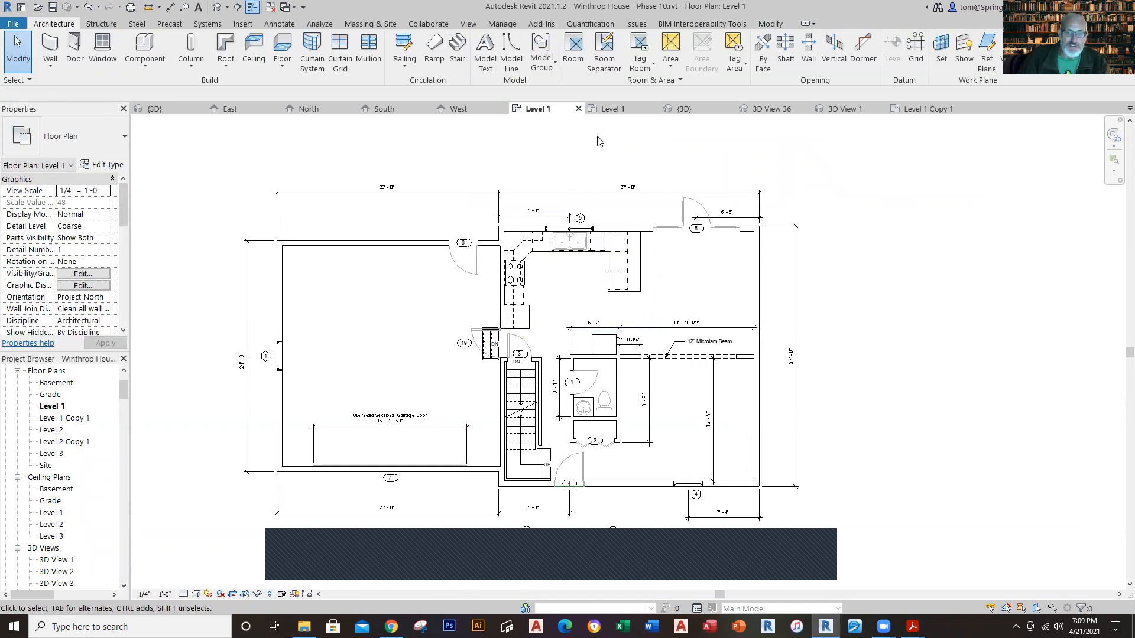
Step: Place the FIRST FLOOR KITCHEN CASEWORK model group in the kitchen area of the working Level 1 plan
click(613, 109)
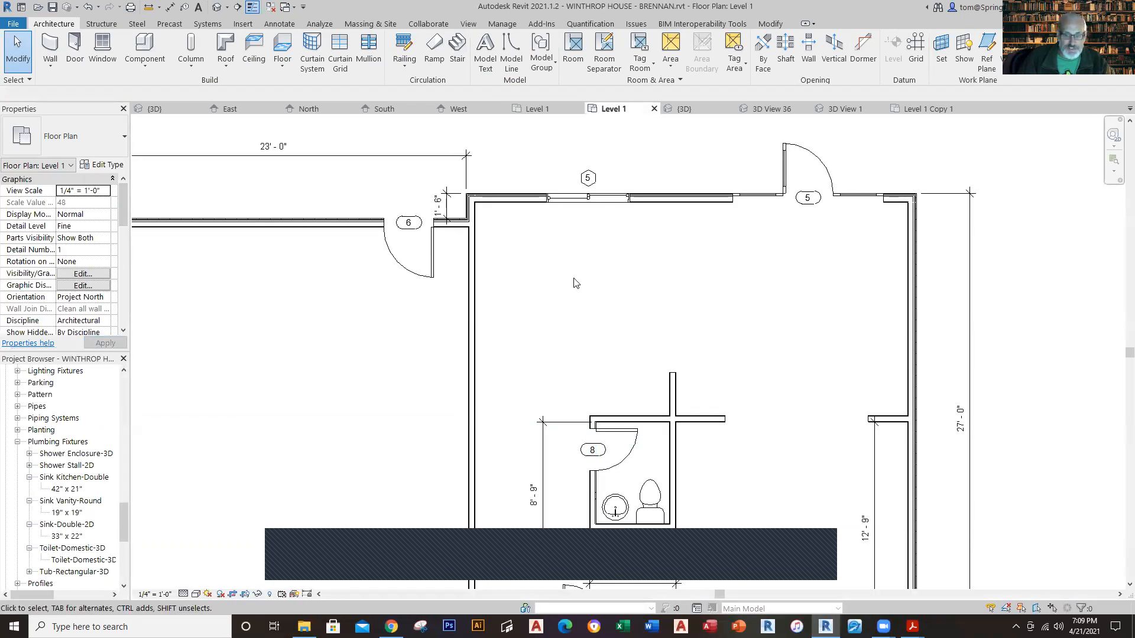
scroll(384, 406, down, 1)
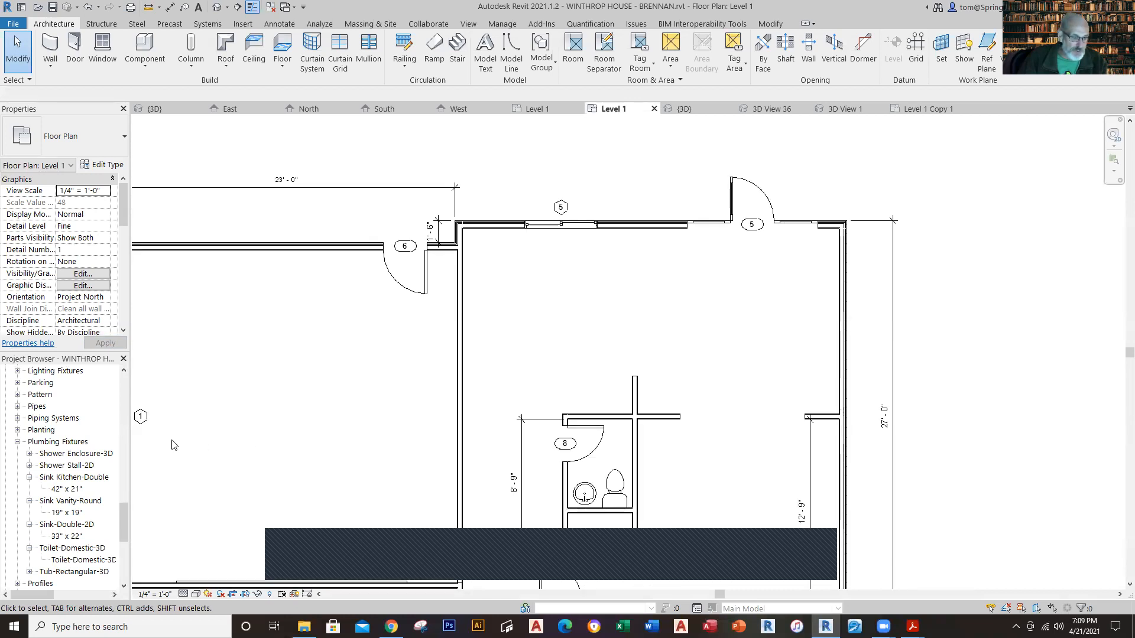
drag(124, 536, 124, 581)
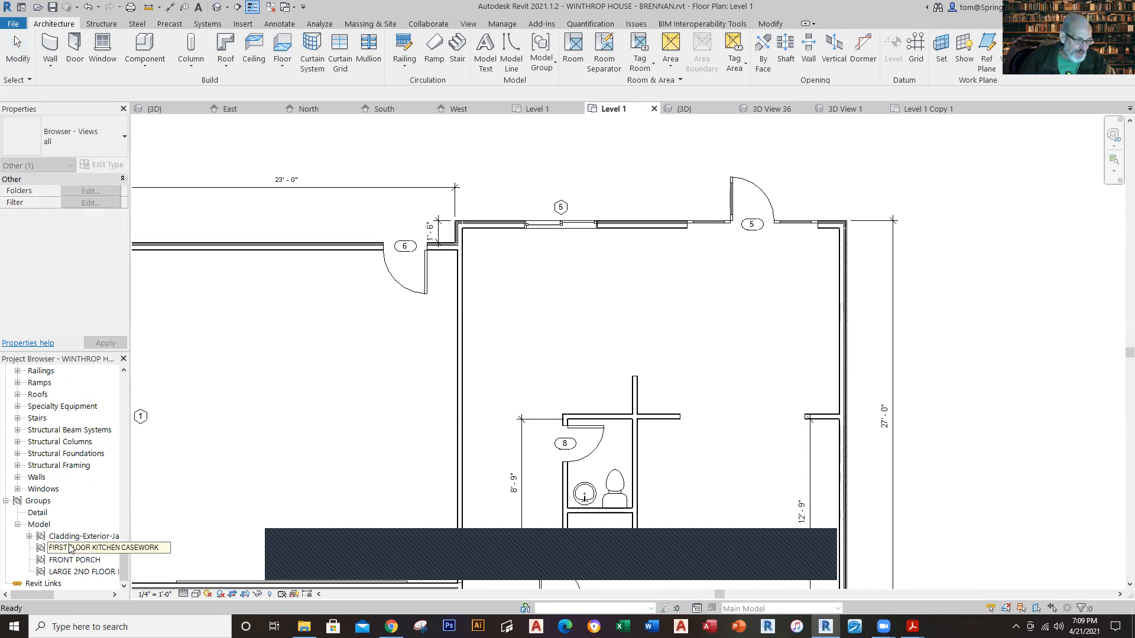
drag(70, 549, 579, 310)
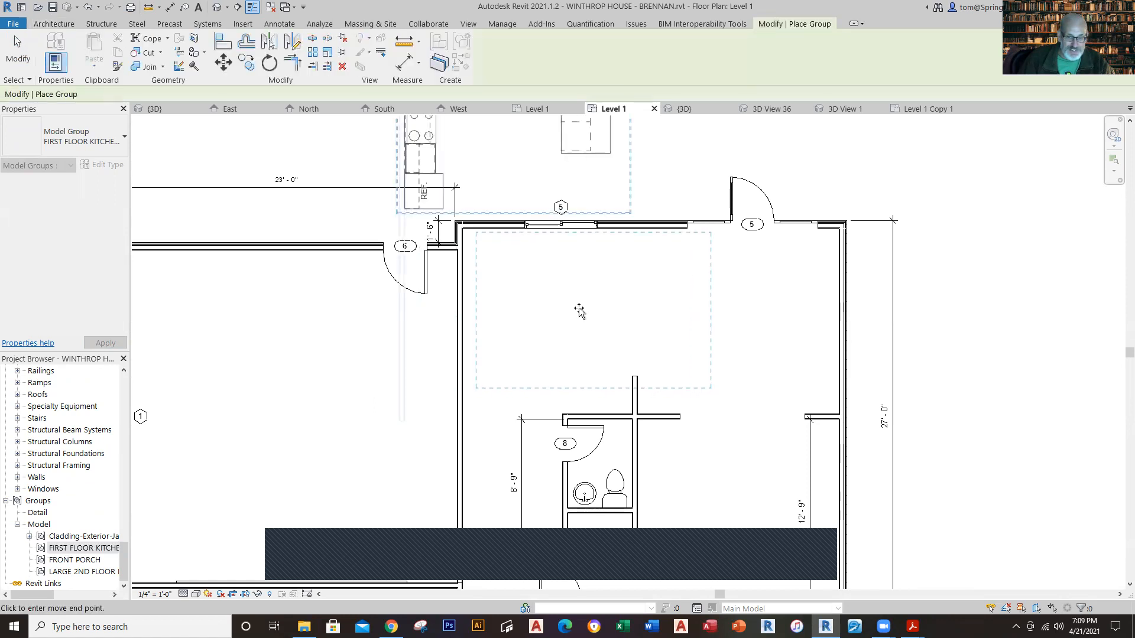
click(580, 310)
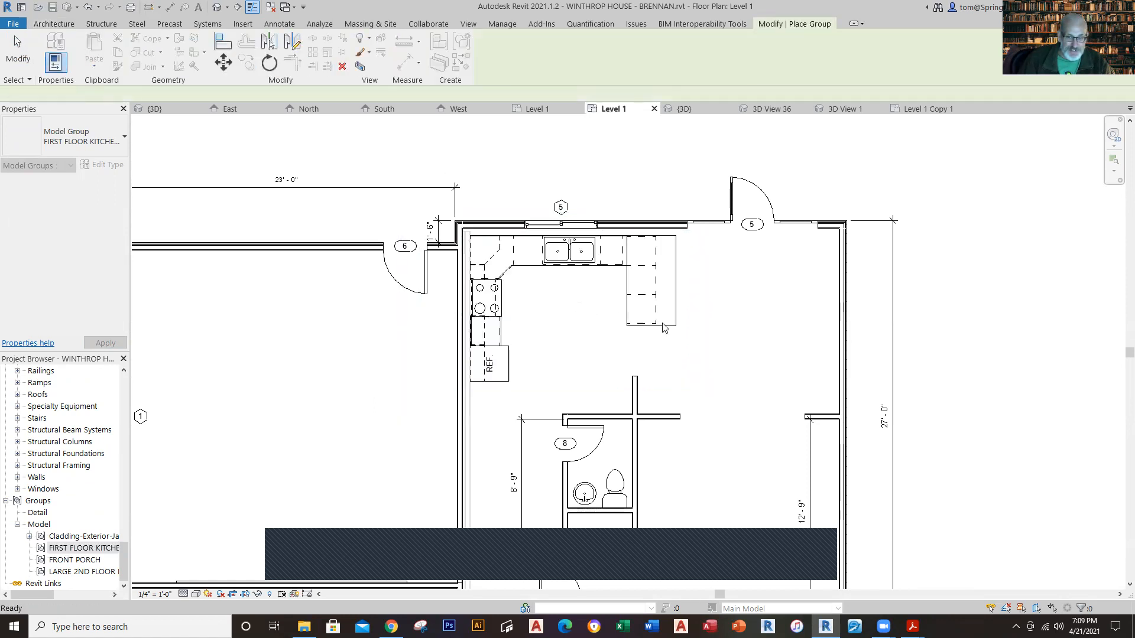
scroll(778, 350, up, 1)
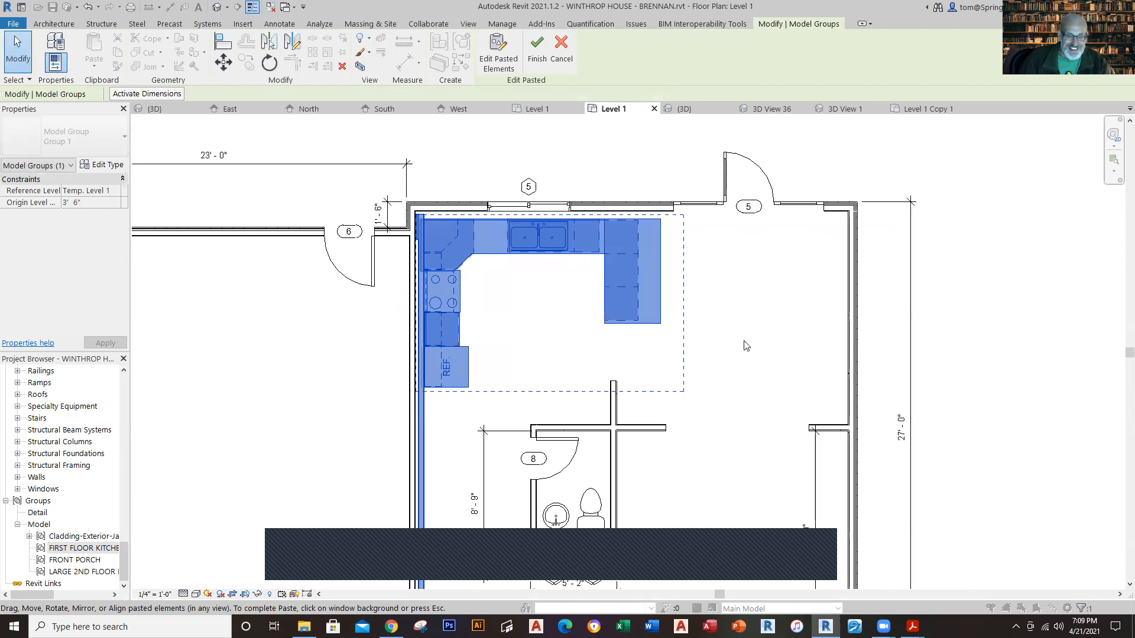
scroll(778, 349, up, 1)
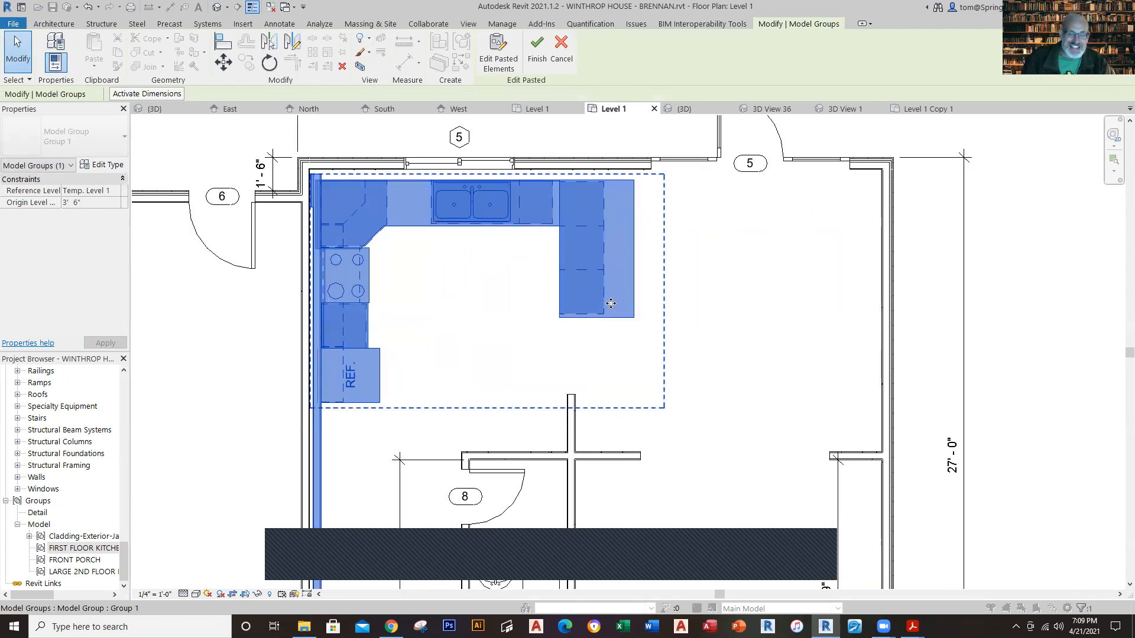
Step: Nudge the pasted kitchen casework east, off the garage wall, and complete the group placement
key(Right)
key(Right)
key(Right)
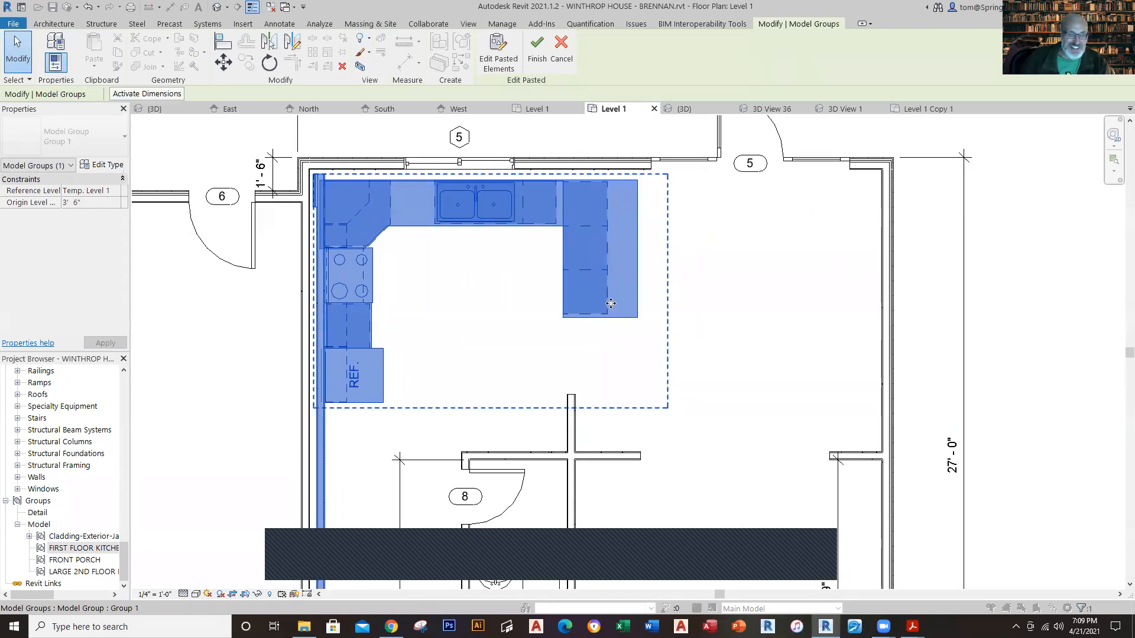
key(Escape)
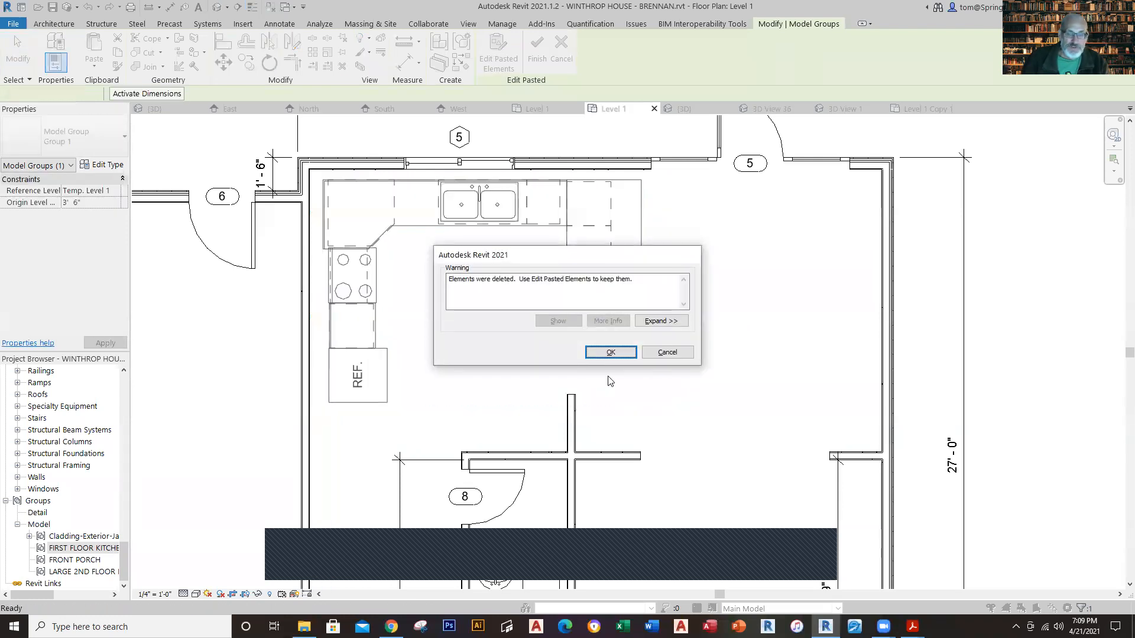
click(613, 352)
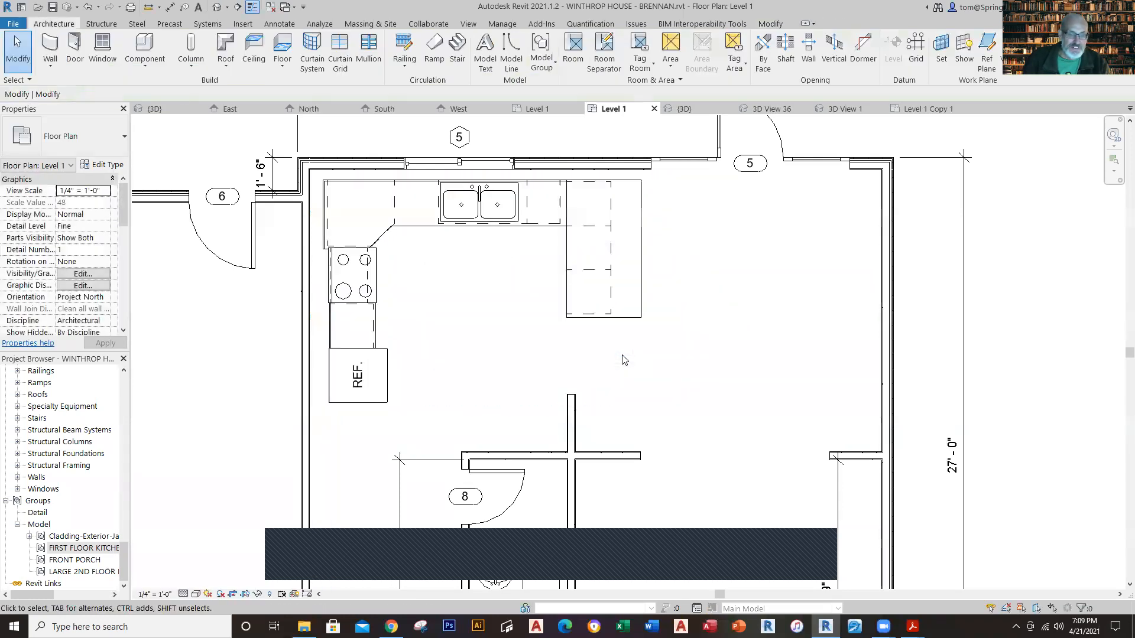
Step: Nudge the kitchen casework group north and west into the kitchen's northwest corner against the walls
click(384, 363)
key(Up)
key(Up)
key(Up)
key(Up)
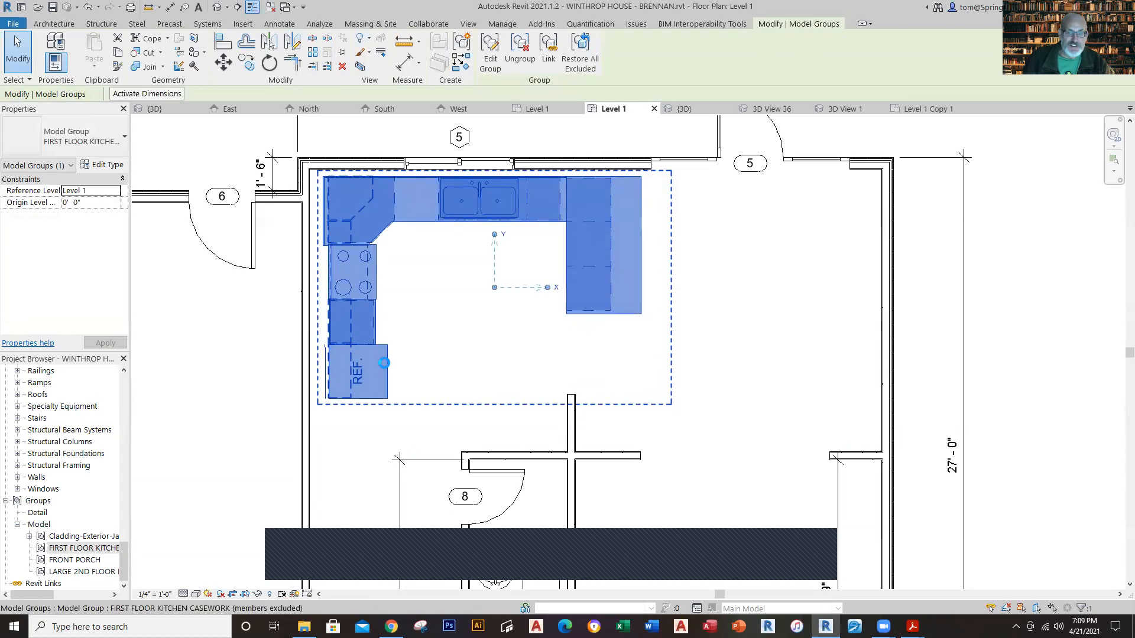
key(Left)
key(Left)
key(Left)
key(Left)
key(Left)
key(Left)
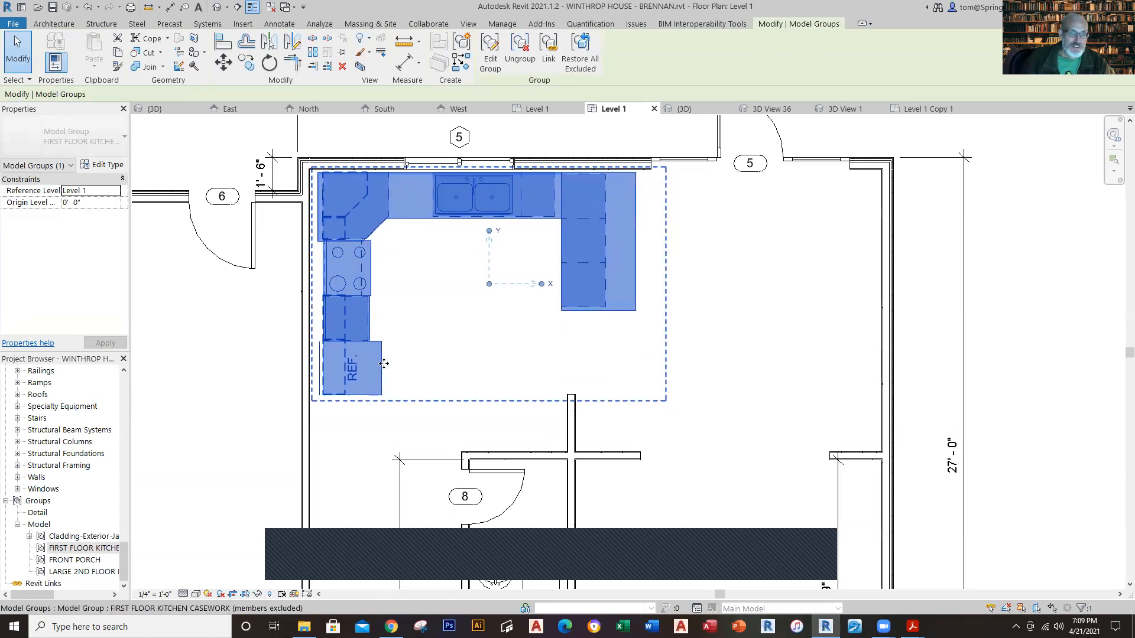
key(Up)
key(Left)
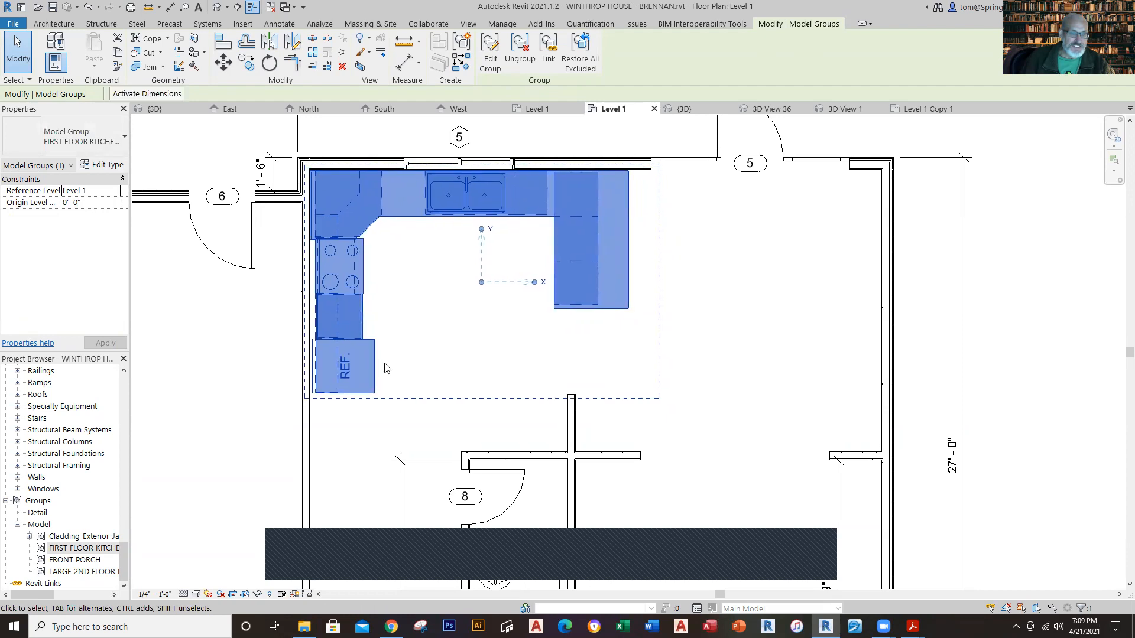
click(712, 353)
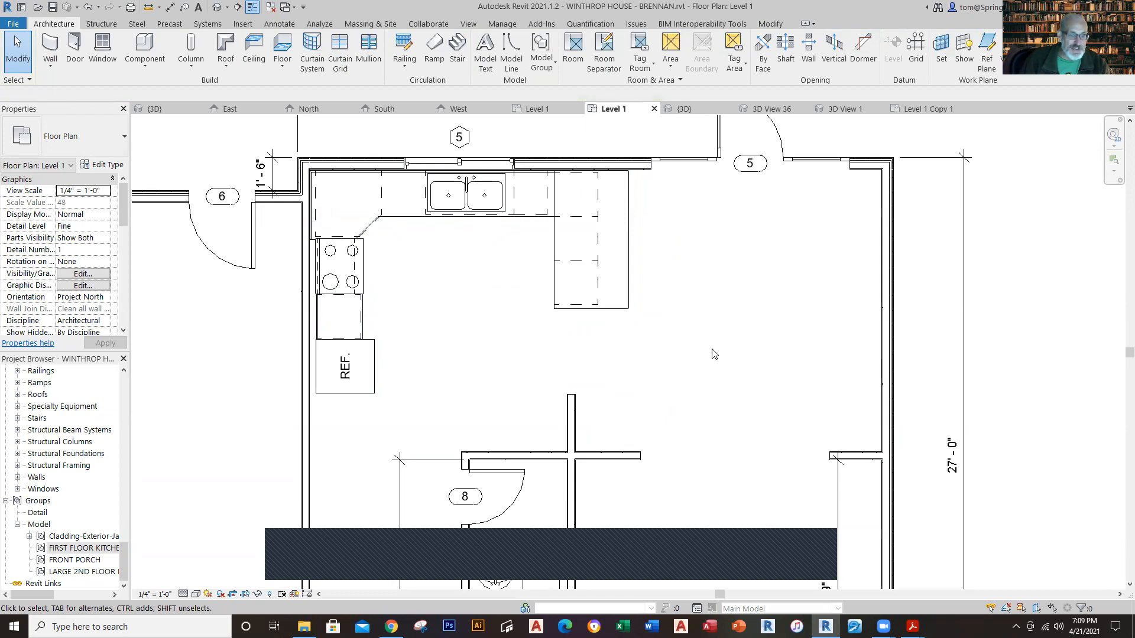
Step: Create a camera view from just north of the bathroom looking toward the range in the kitchen's northwest corner
scroll(713, 353, down, 3)
middle_drag(713, 355, 646, 363)
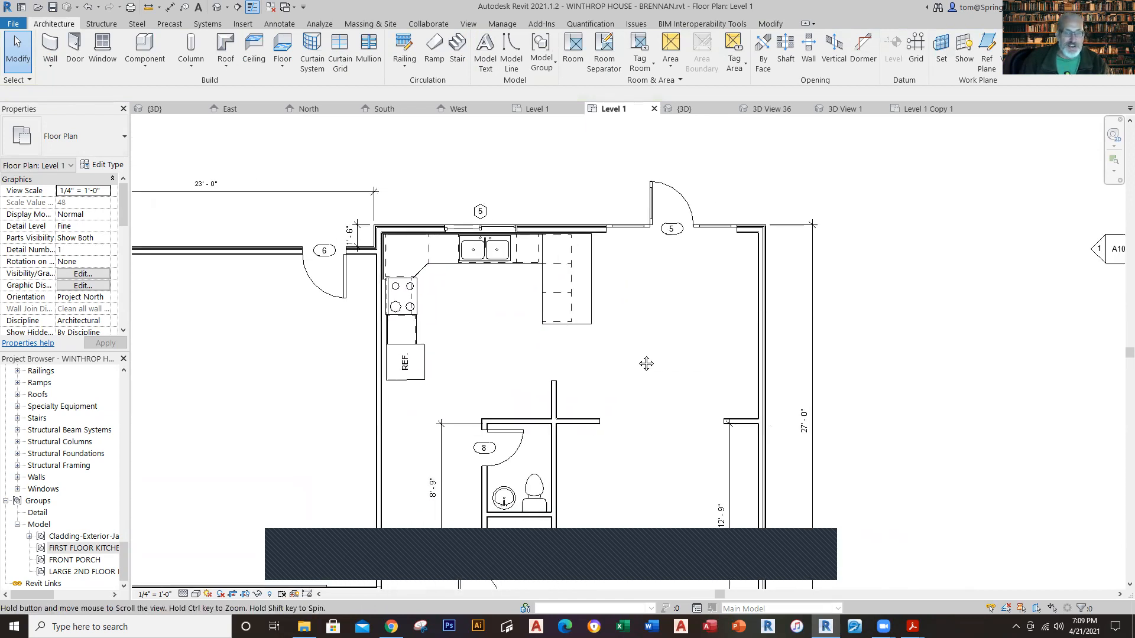
click(227, 7)
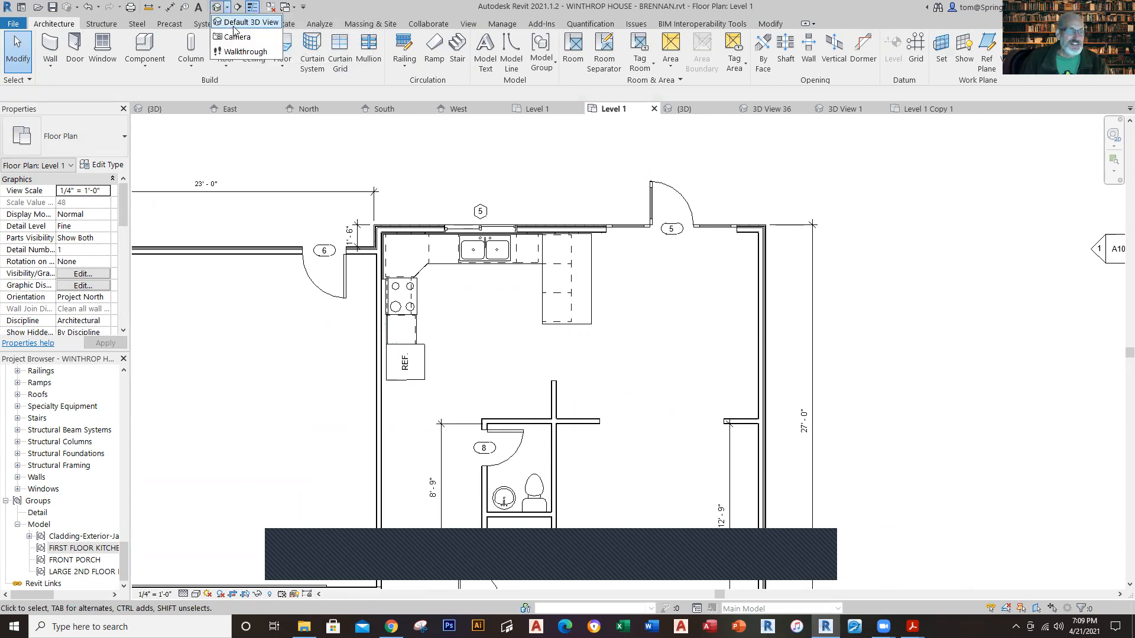
click(239, 39)
click(534, 403)
click(407, 260)
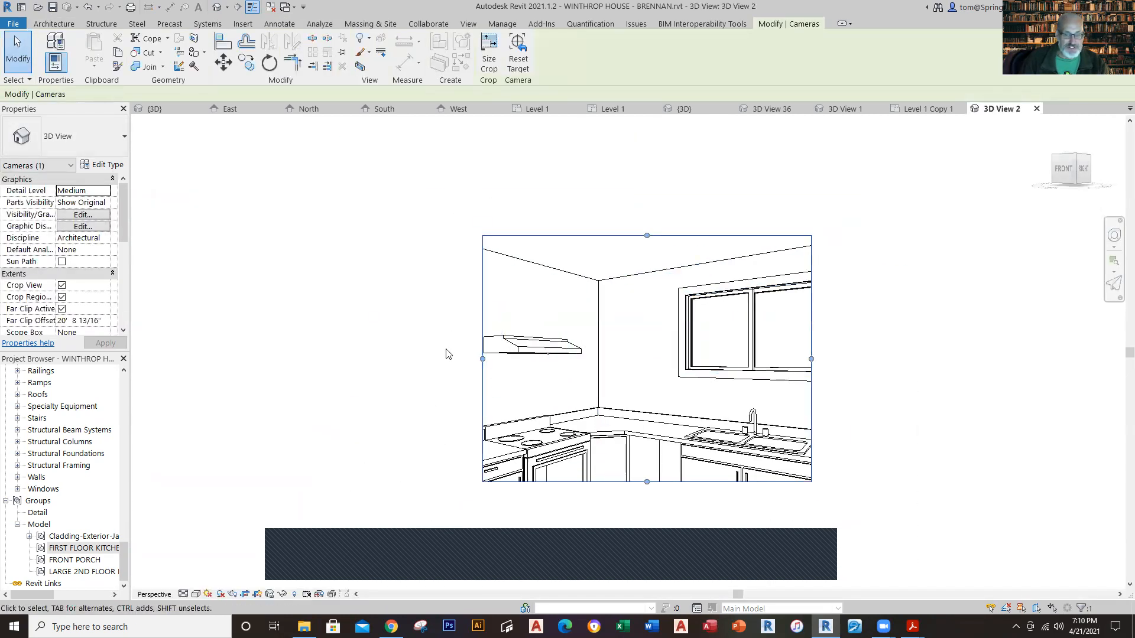
Step: Examine the type and location of the door between the garage and kitchen in the reference Level 1 plan
click(539, 108)
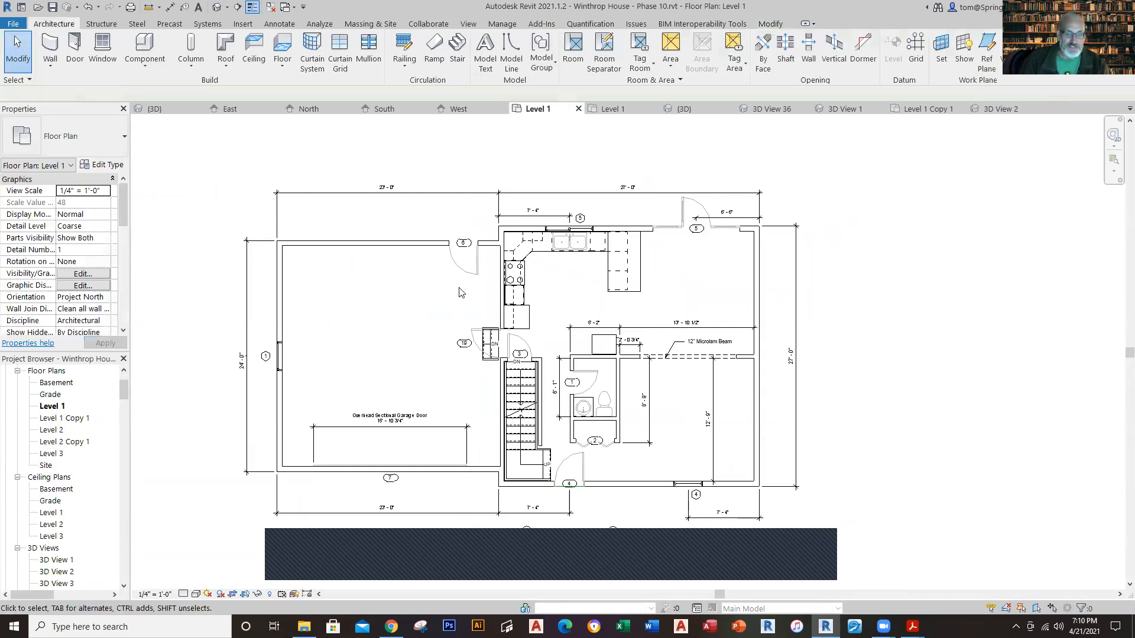
scroll(572, 296, up, 1)
scroll(561, 296, up, 2)
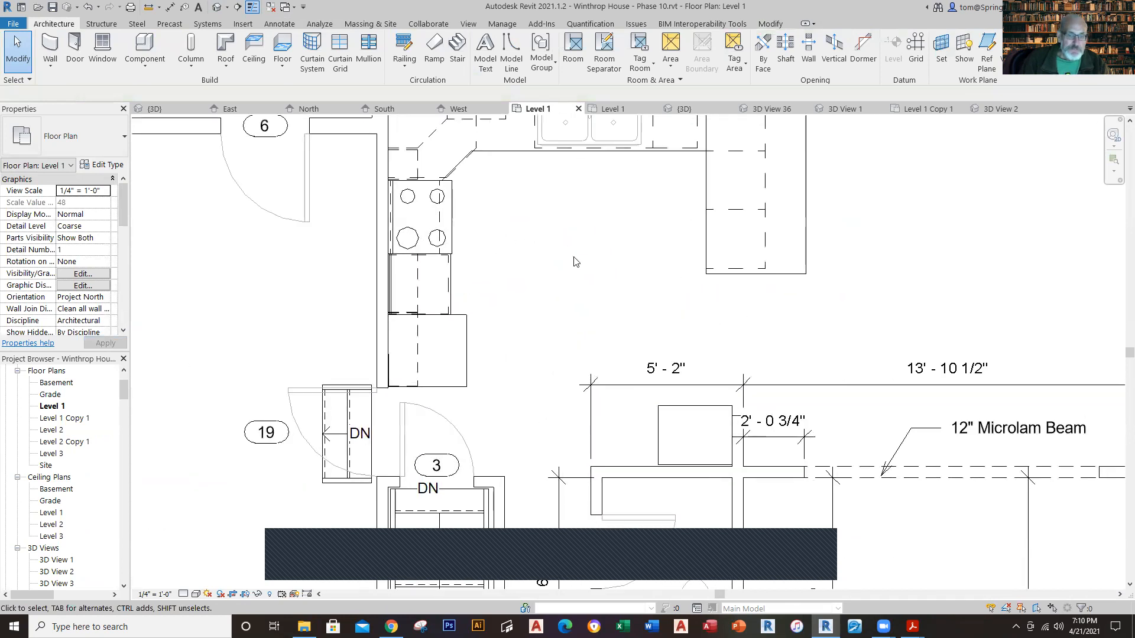
scroll(577, 262, down, 3)
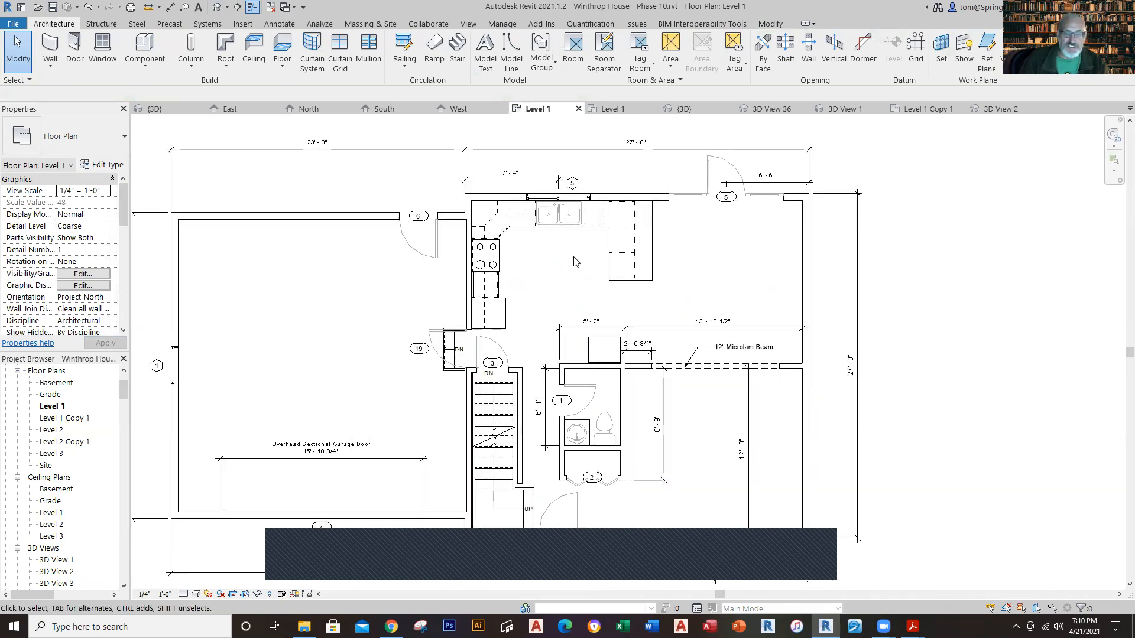
click(436, 350)
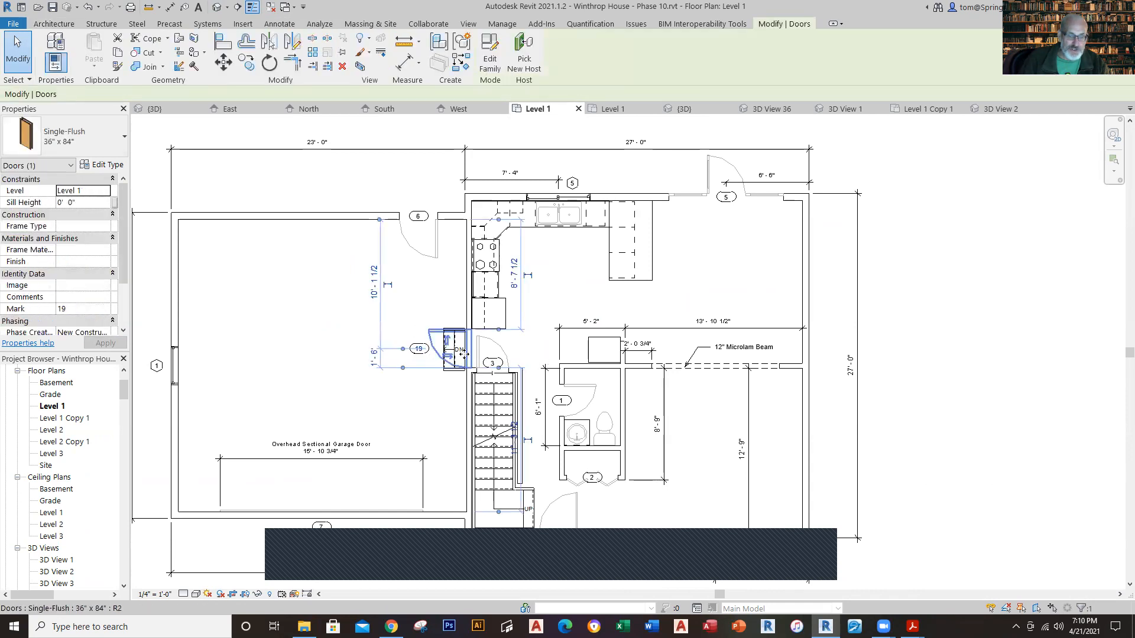
scroll(464, 355, up, 2)
scroll(464, 355, up, 1)
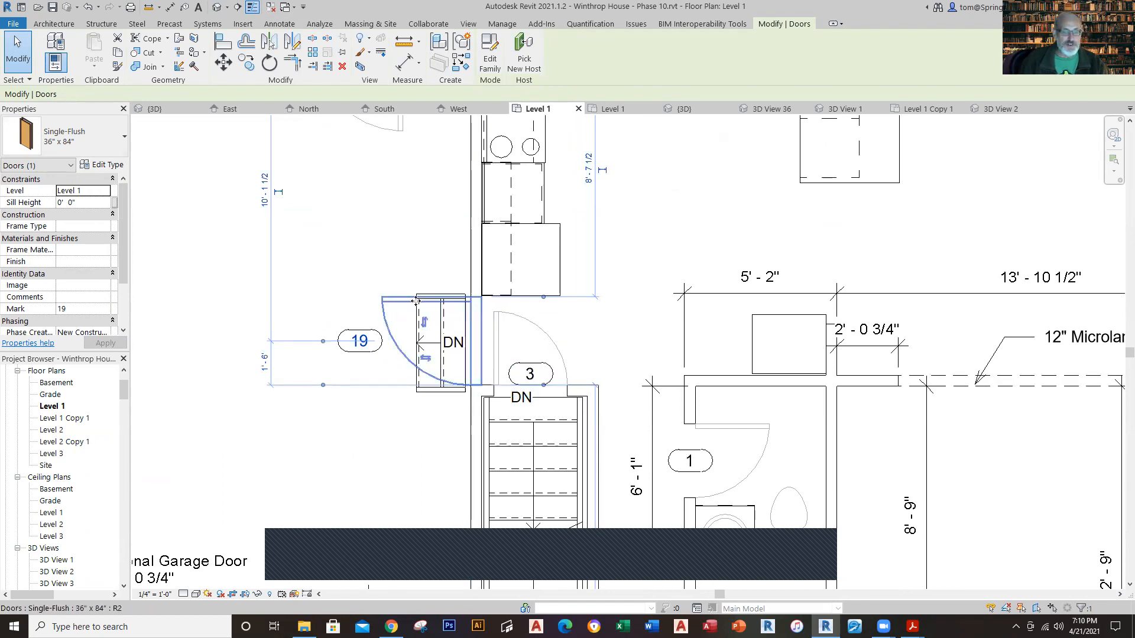
click(374, 290)
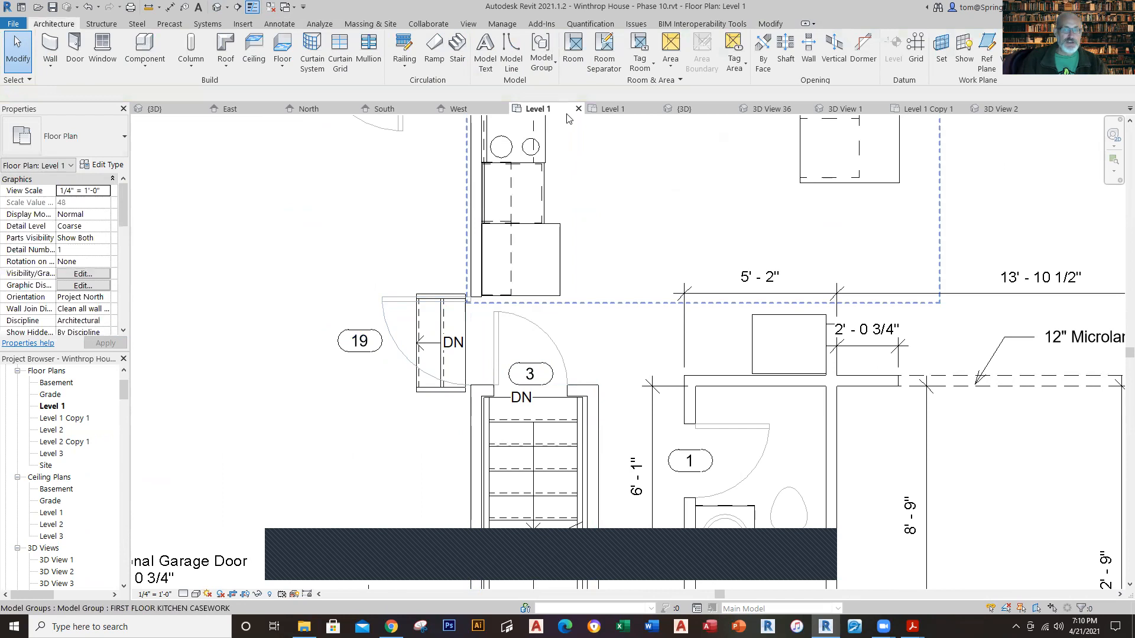
Step: Place a 36" x 84" Single-Flush door in the working plan's garage-to-house wall south of the refrigerator, swinging into the garage
click(603, 113)
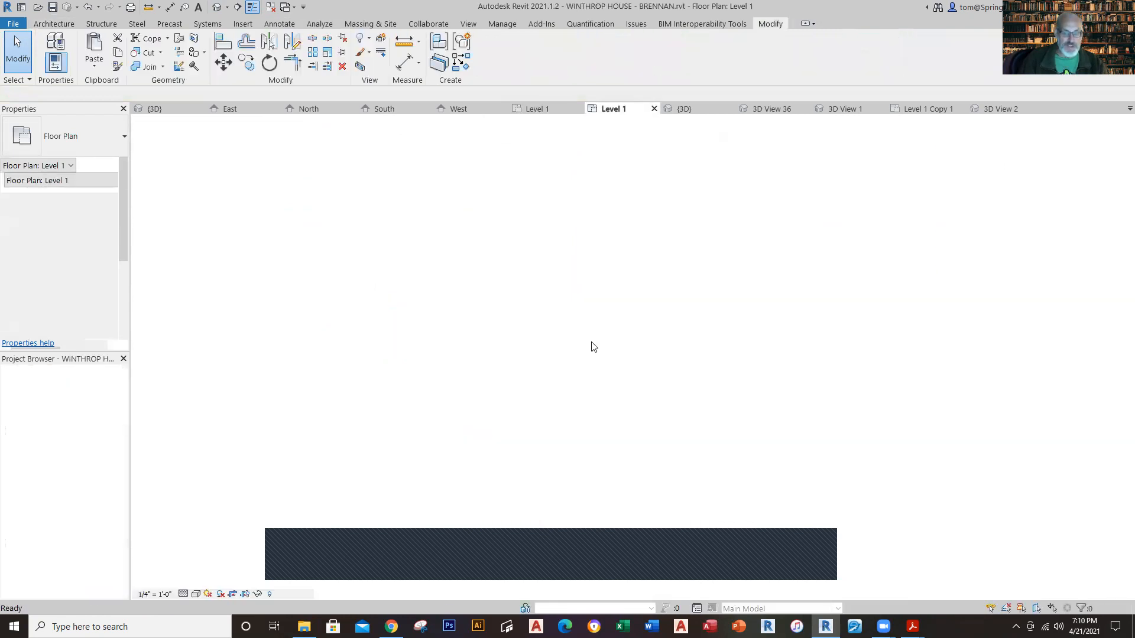
middle_drag(561, 378, 500, 364)
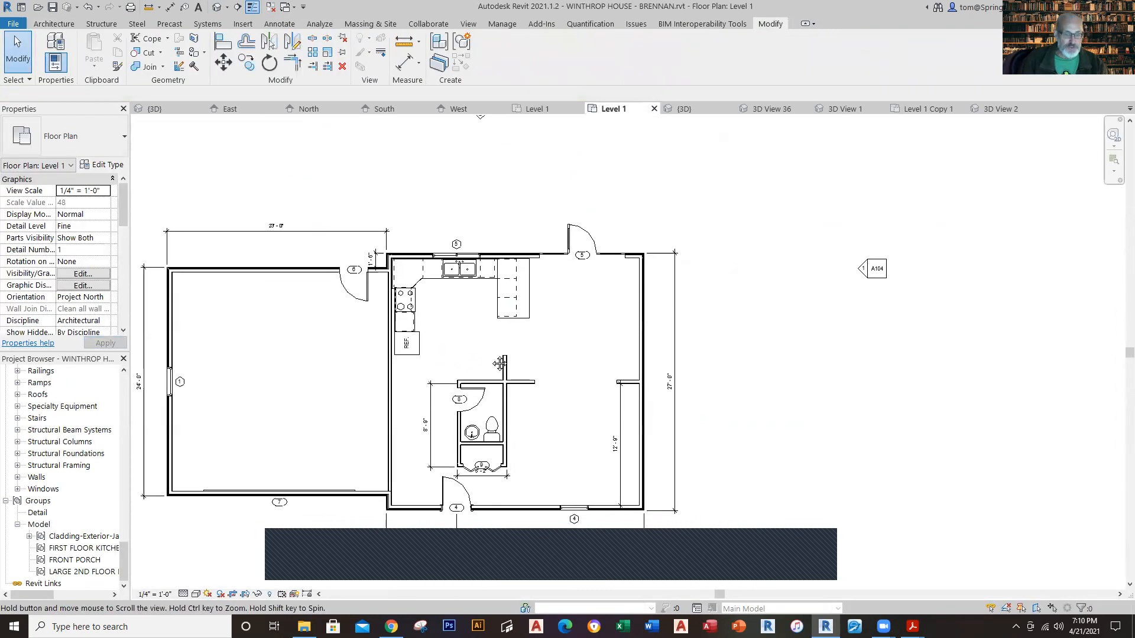
click(57, 23)
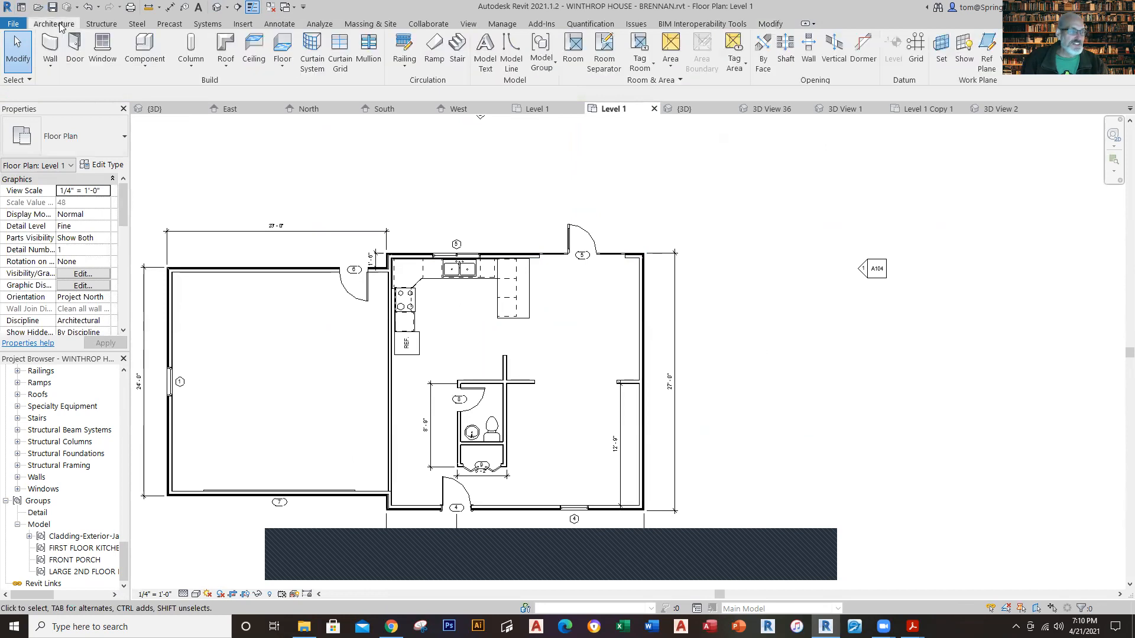
click(75, 55)
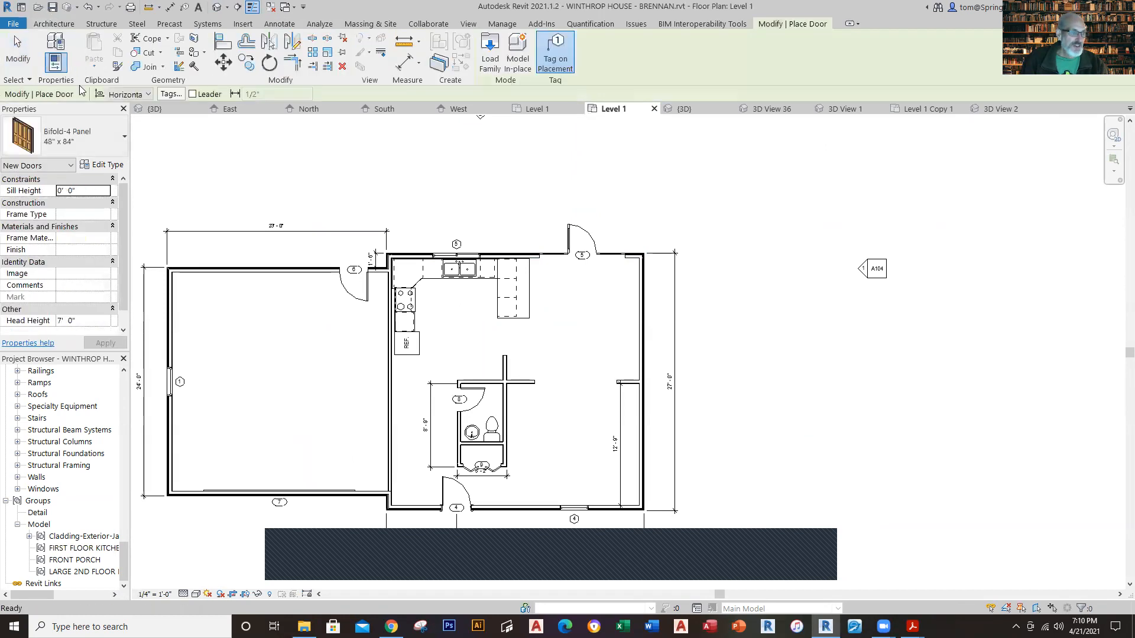
click(120, 148)
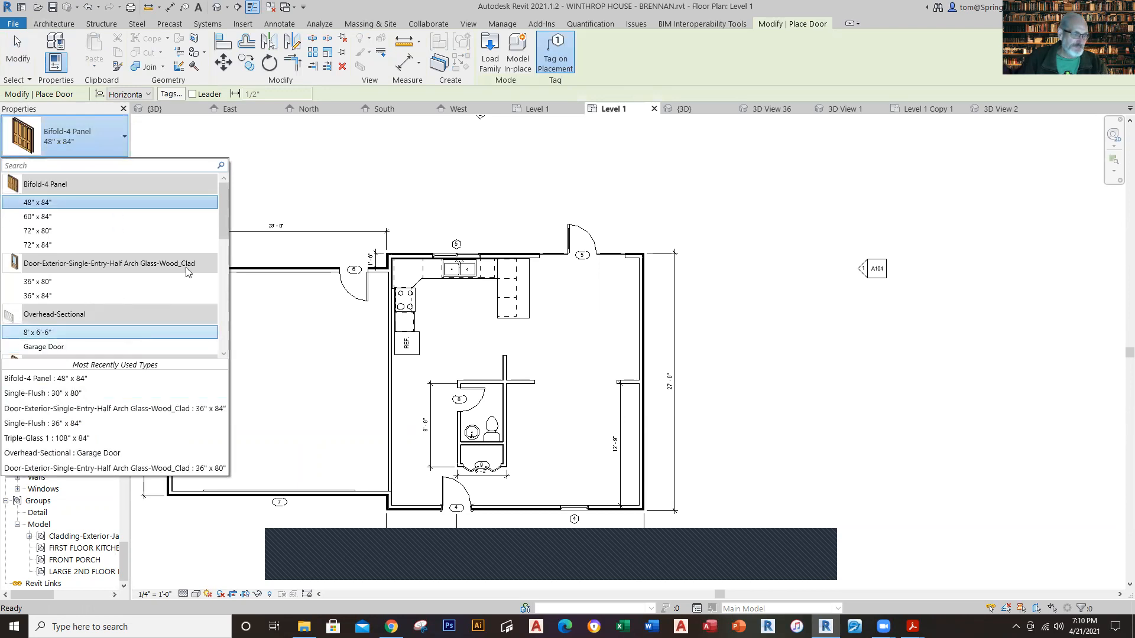
scroll(185, 267, down, 3)
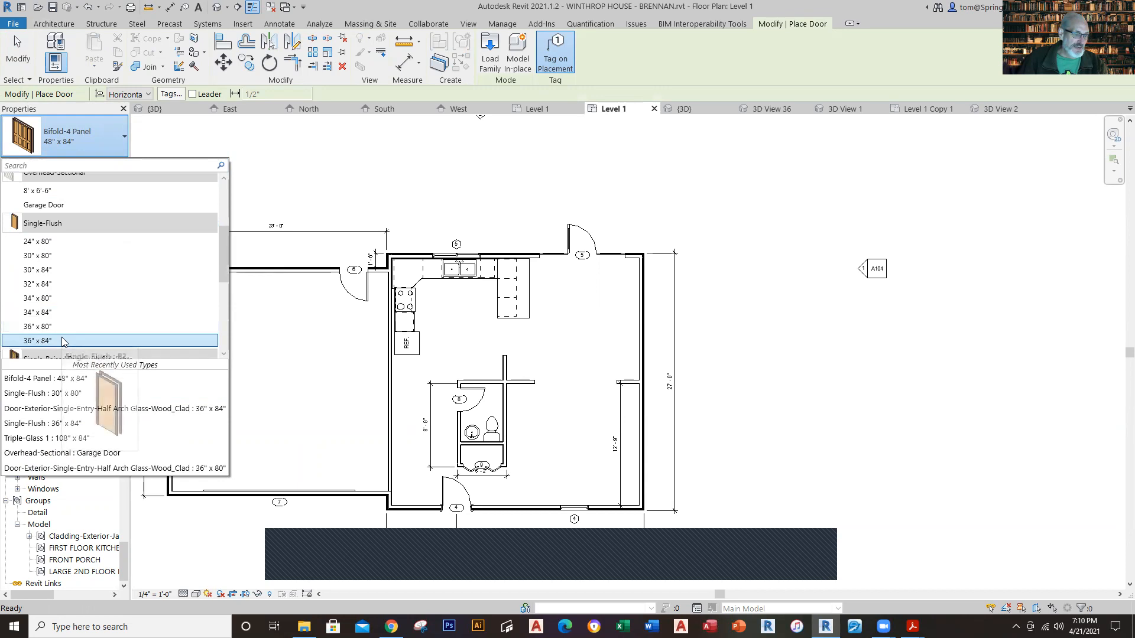
click(64, 342)
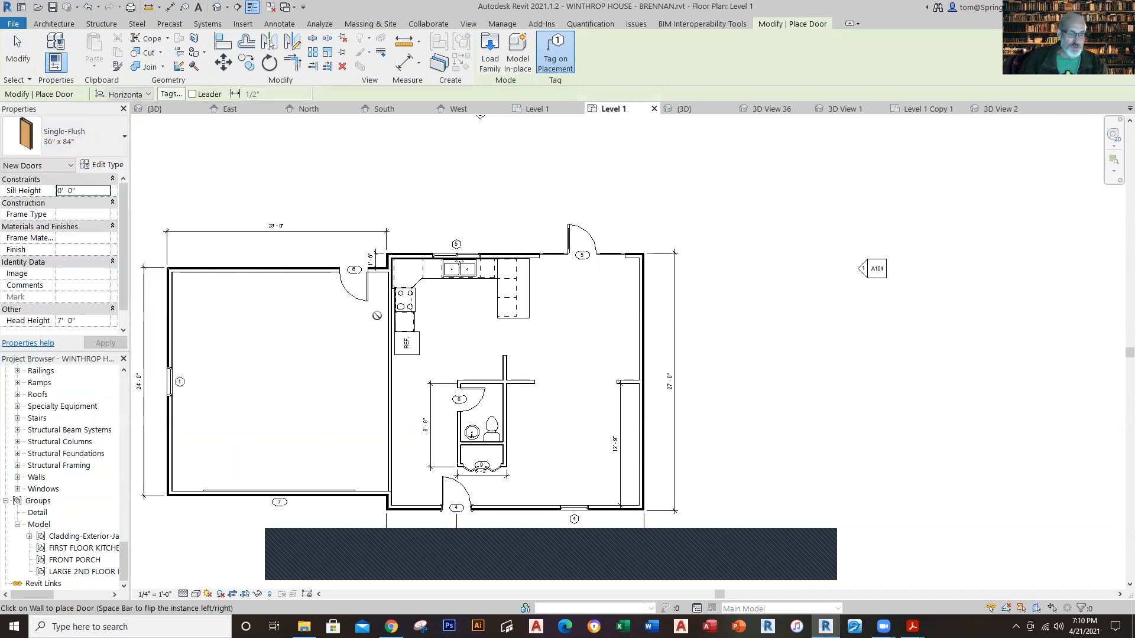
click(386, 374)
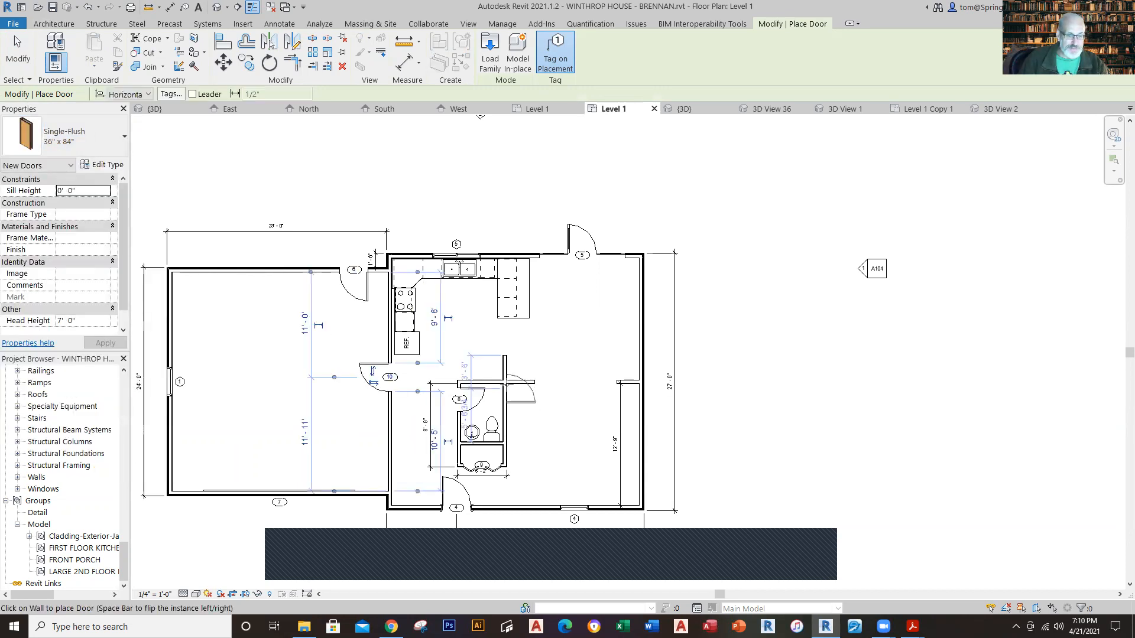
key(Escape)
key(Escape)
Step: Move the new garage-to-kitchen door slightly north along its wall, close to the refrigerator
scroll(460, 401, up, 2)
scroll(460, 400, up, 2)
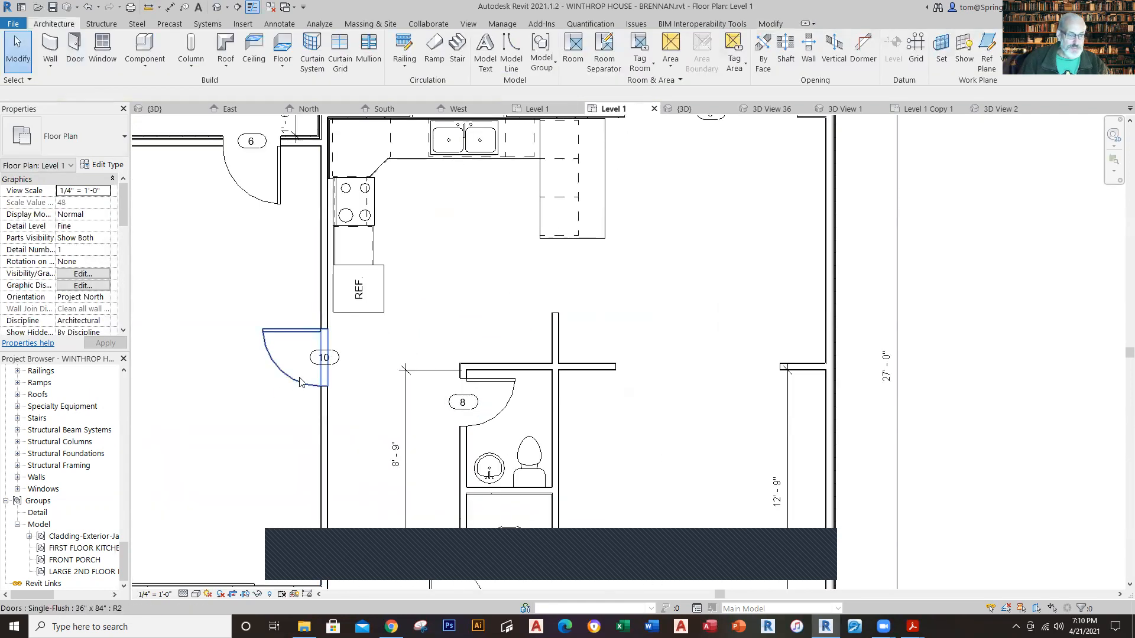
click(299, 381)
drag(298, 381, 297, 373)
click(716, 237)
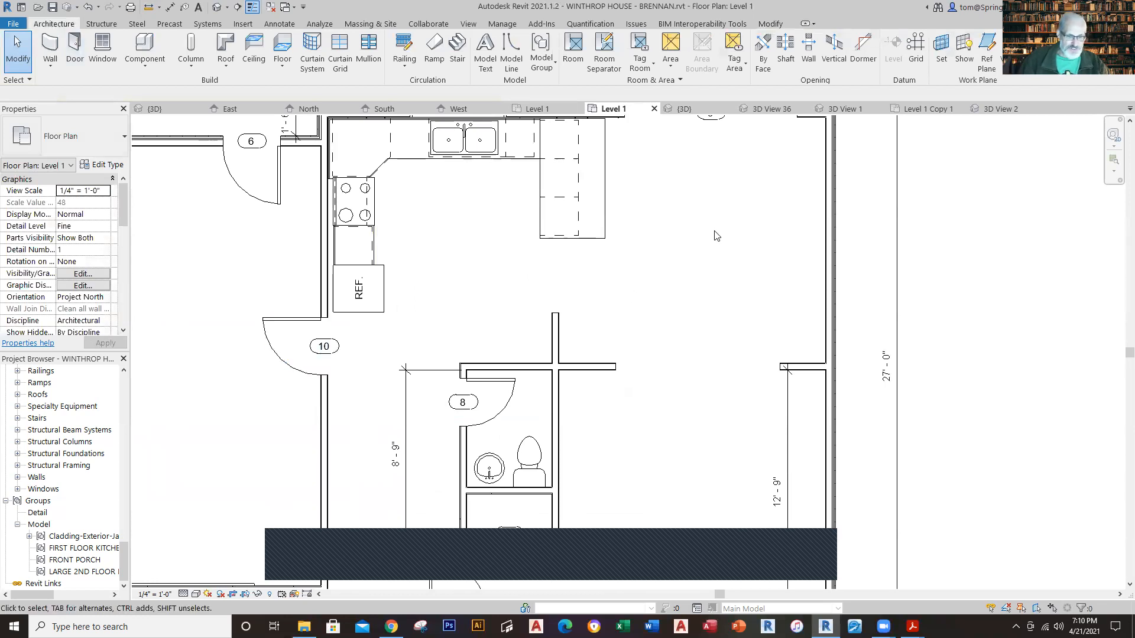
scroll(663, 322, down, 2)
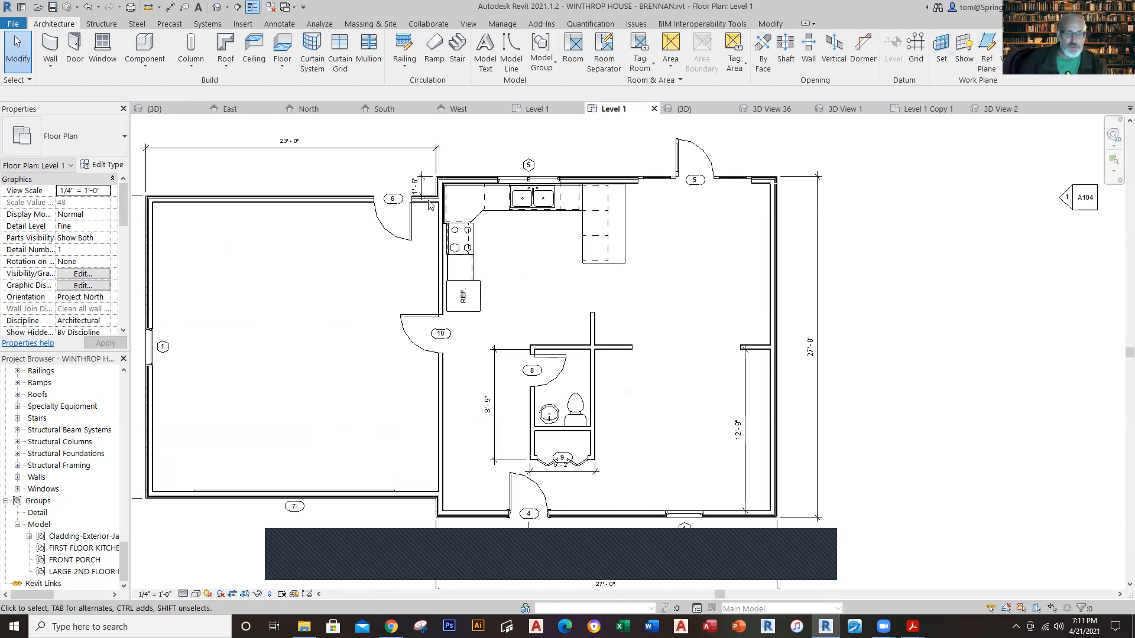
scroll(489, 225, up, 2)
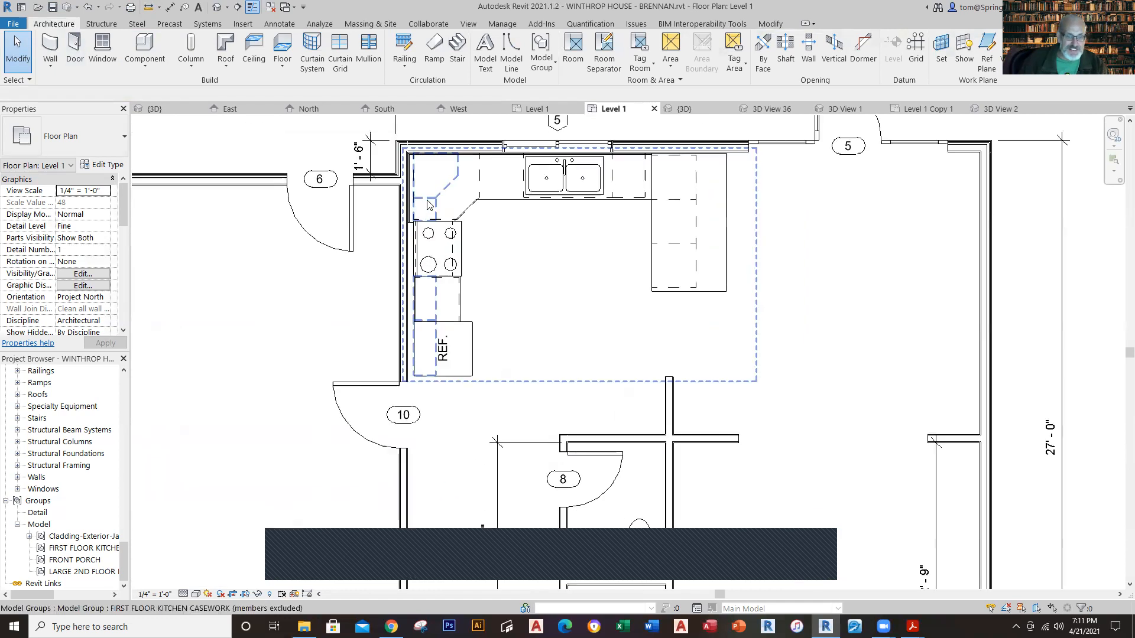
Step: Nudge the FIRST FLOOR KITCHEN CASEWORK group slightly west so it sits against the garage wall
click(454, 223)
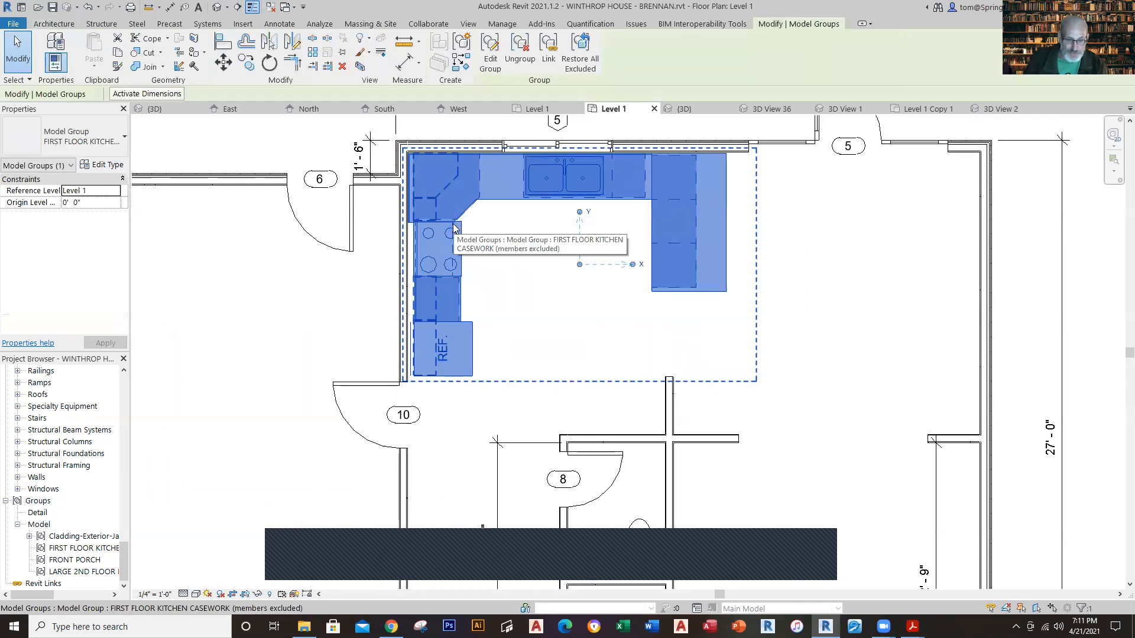
key(Left)
key(Left)
key(Left)
key(Escape)
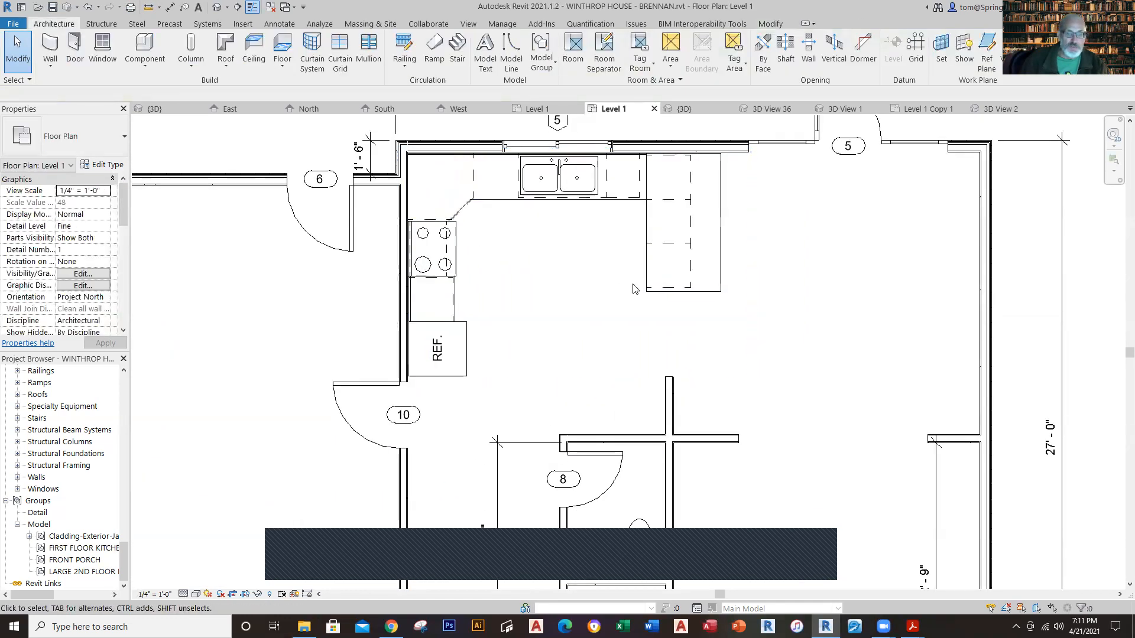
scroll(833, 301, down, 5)
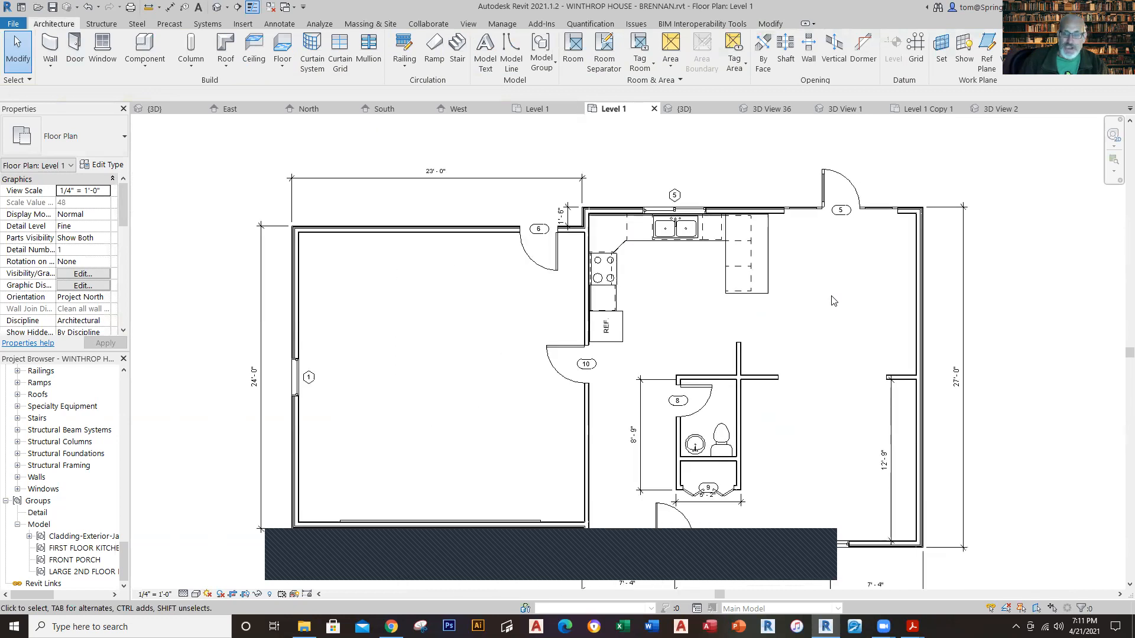
middle_drag(981, 319, 923, 282)
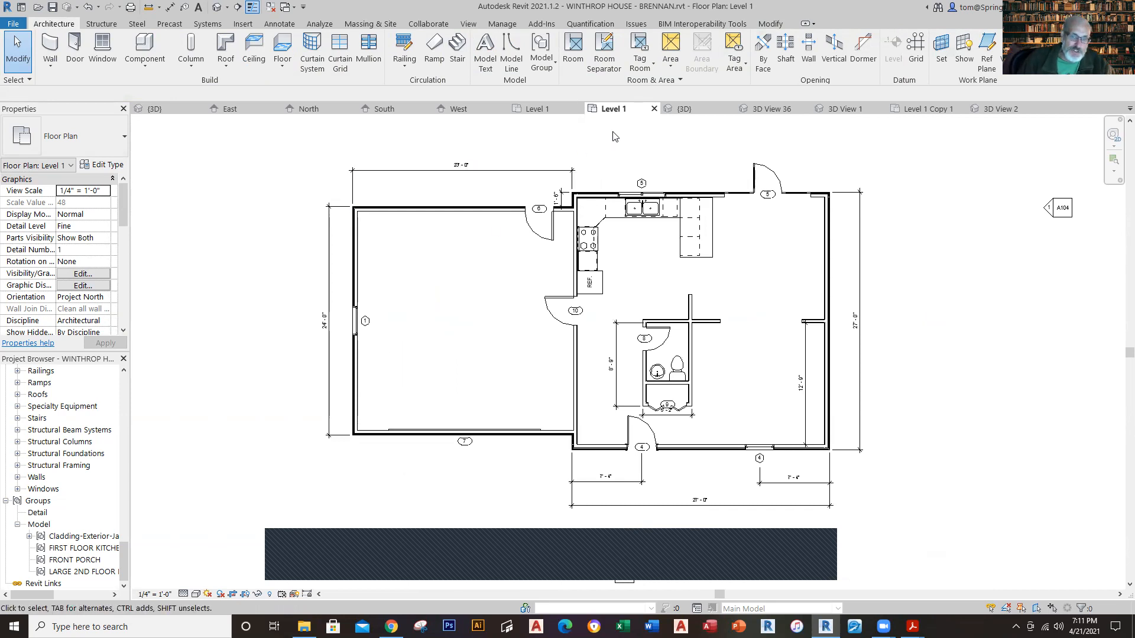
Step: Review the reference model's Level 1, Level 2 and Level 2 Copy 1 floor plans for the remaining layout
click(558, 107)
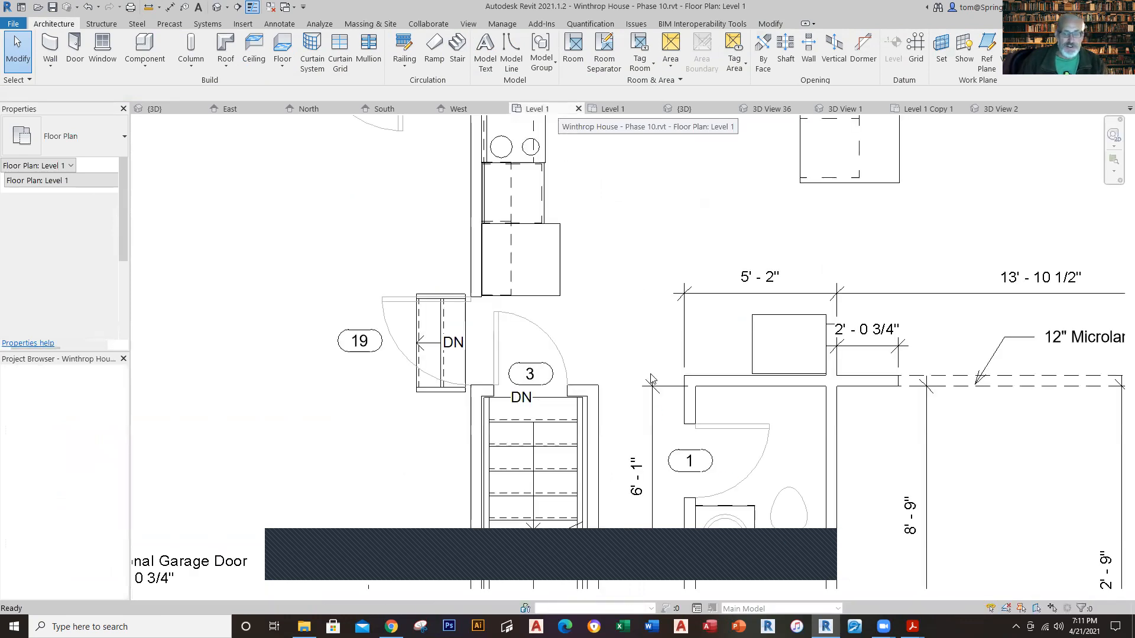
scroll(643, 344, down, 7)
middle_drag(643, 344, 578, 310)
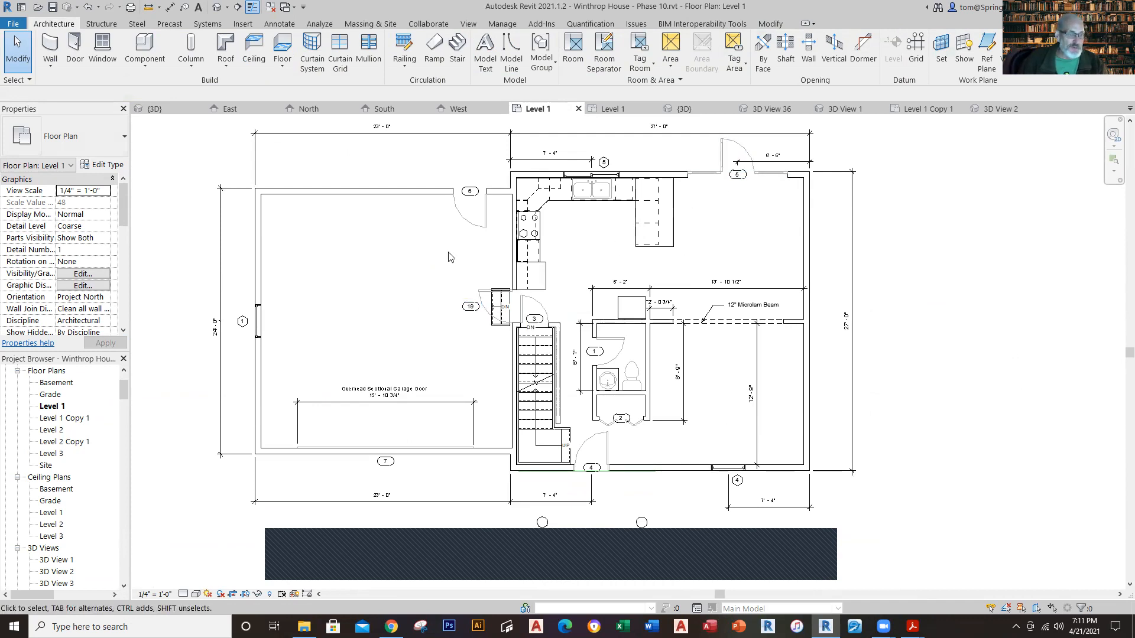
click(51, 432)
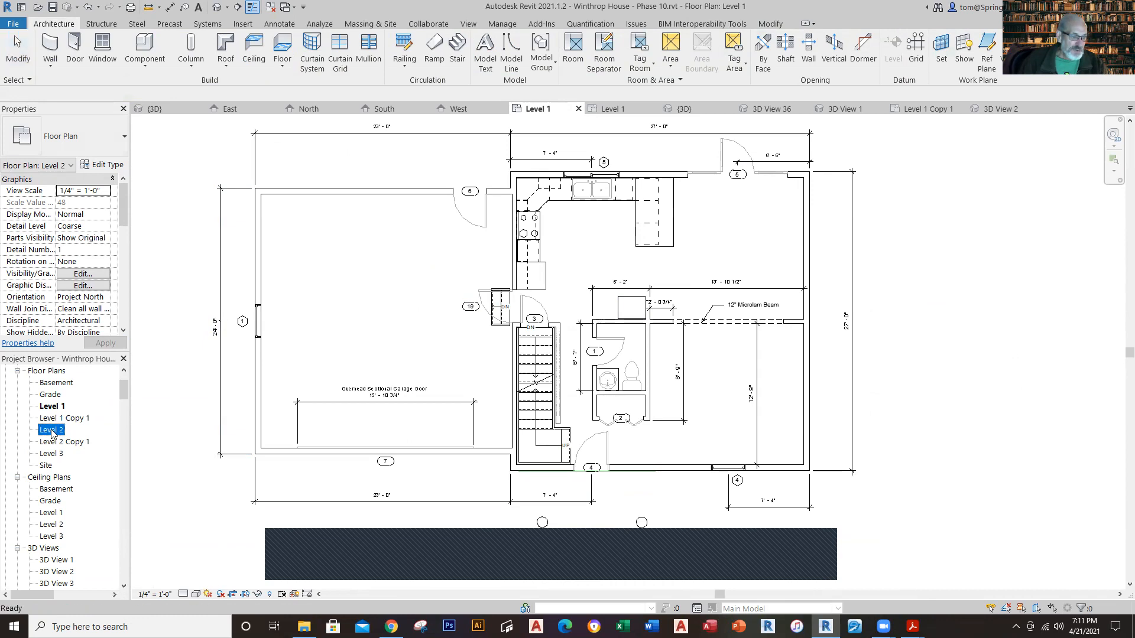
double_click(51, 431)
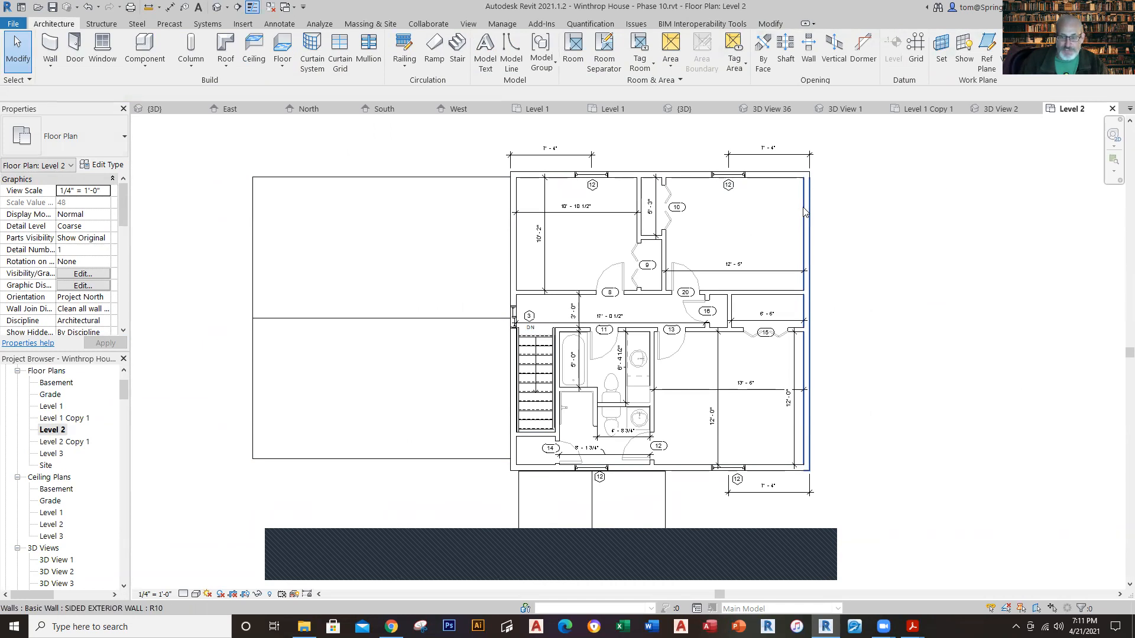
double_click(77, 442)
scroll(717, 304, up, 2)
scroll(717, 304, down, 4)
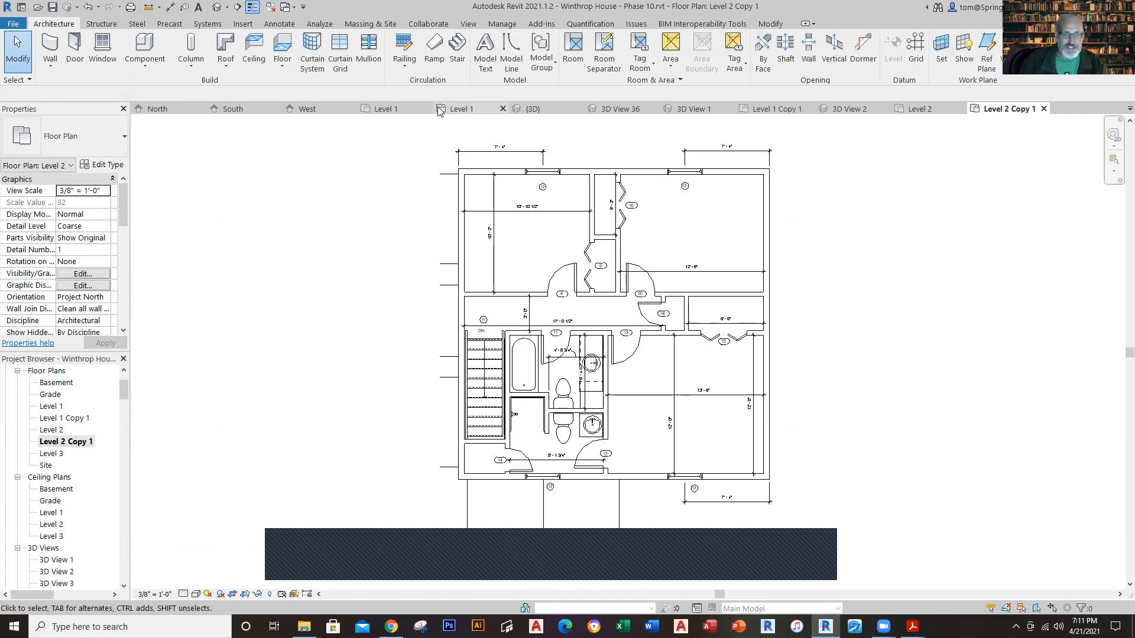
Step: Open the working model's Level 2 floor plan and set its underlay base level to Level 1
click(456, 110)
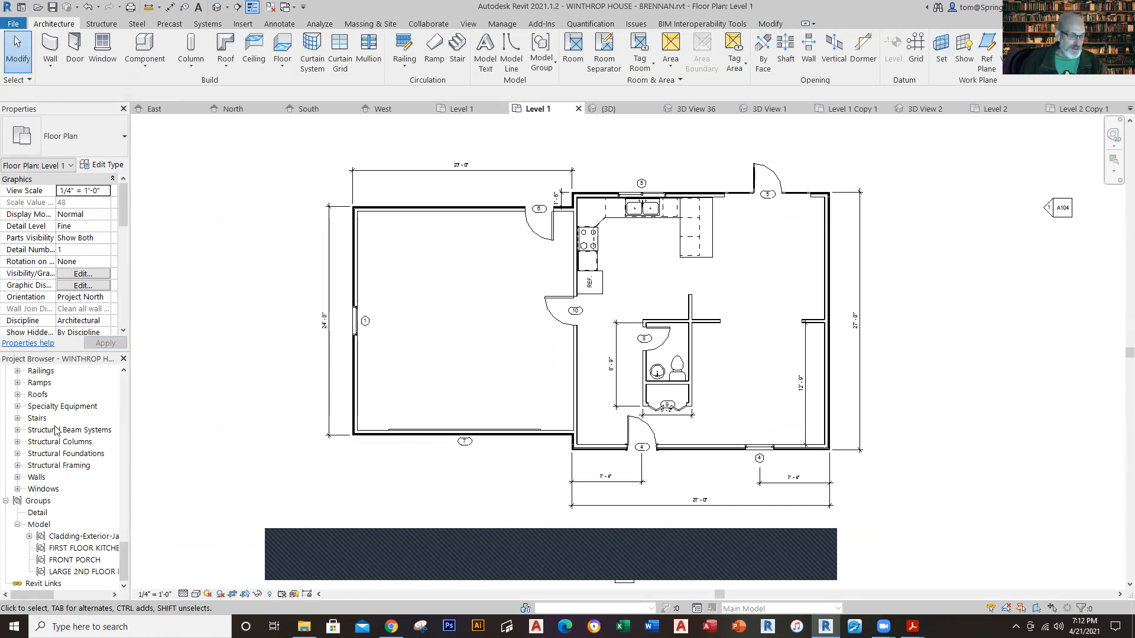
drag(123, 558, 168, 356)
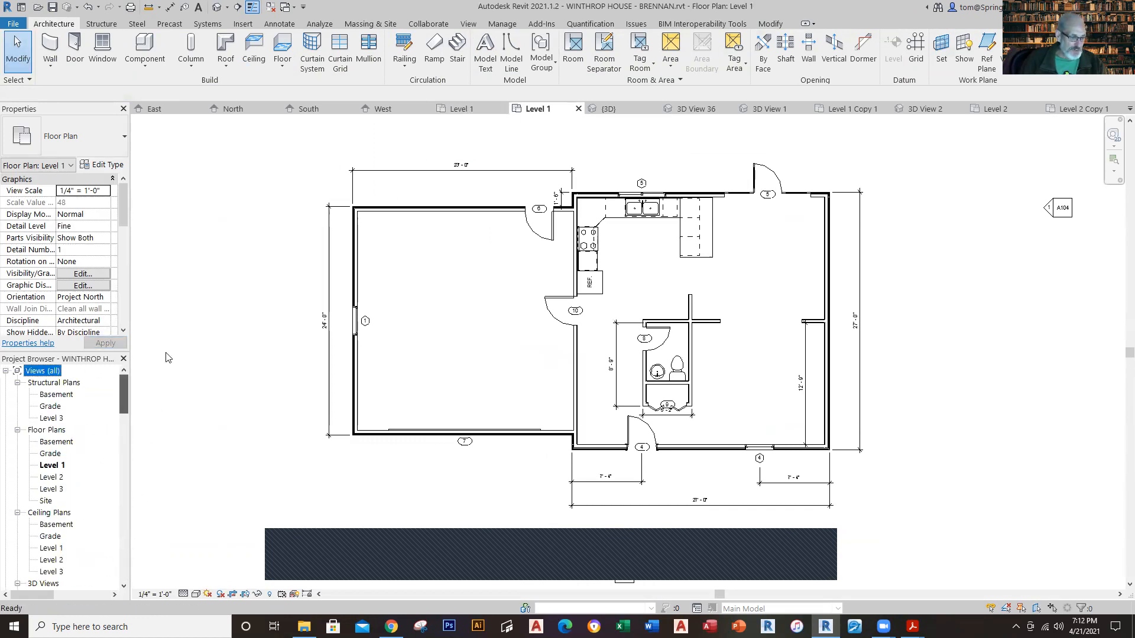
double_click(53, 478)
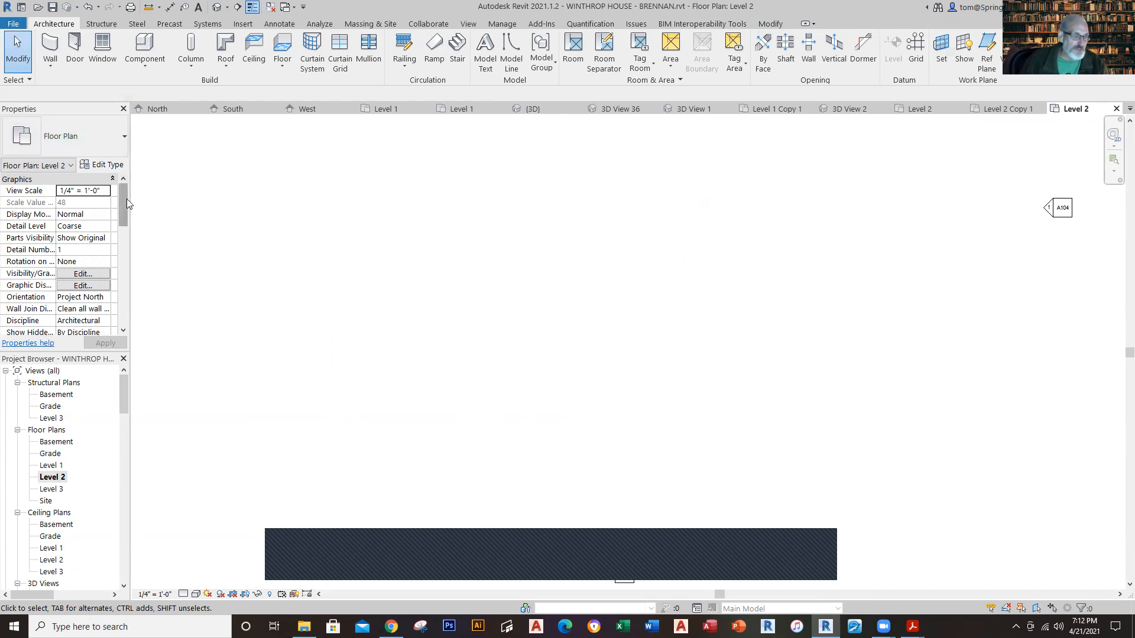
drag(125, 203, 116, 253)
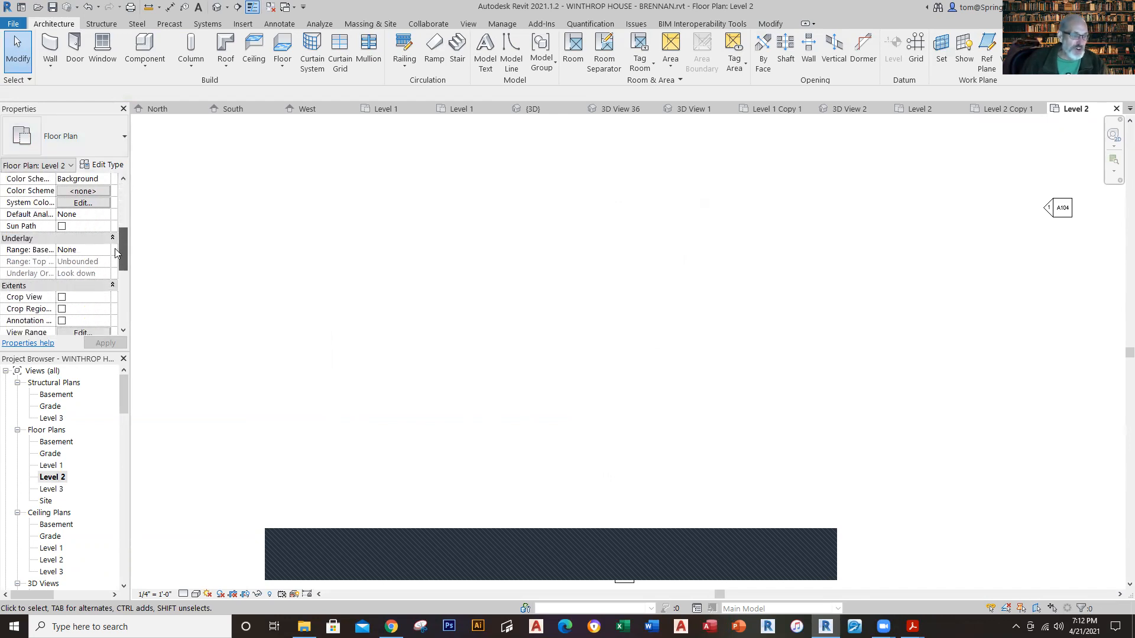
click(99, 251)
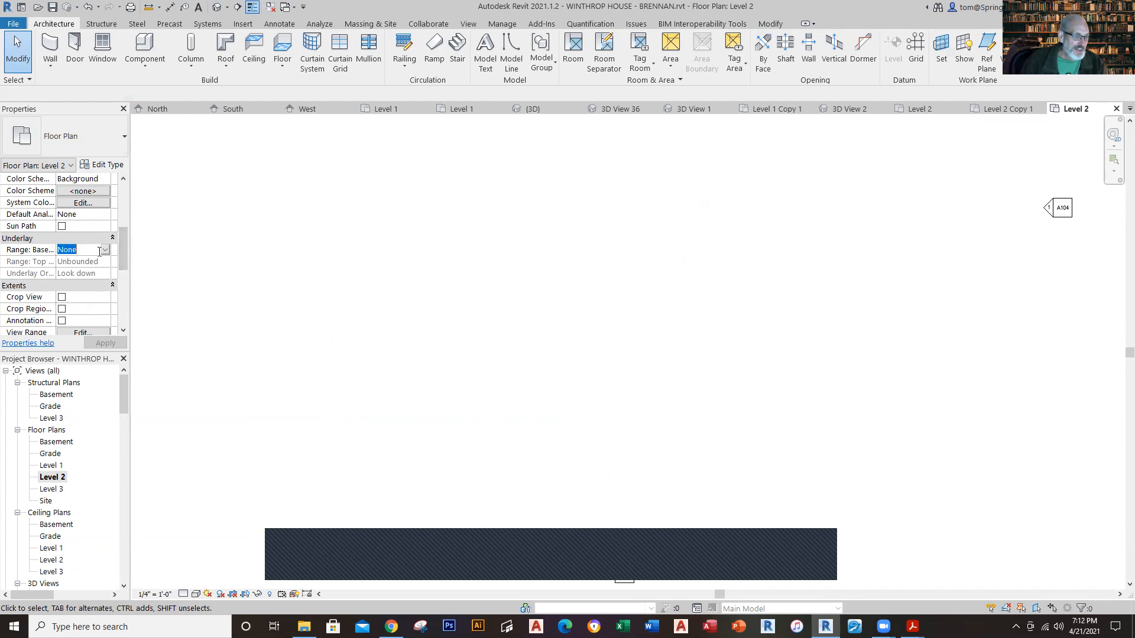
click(105, 250)
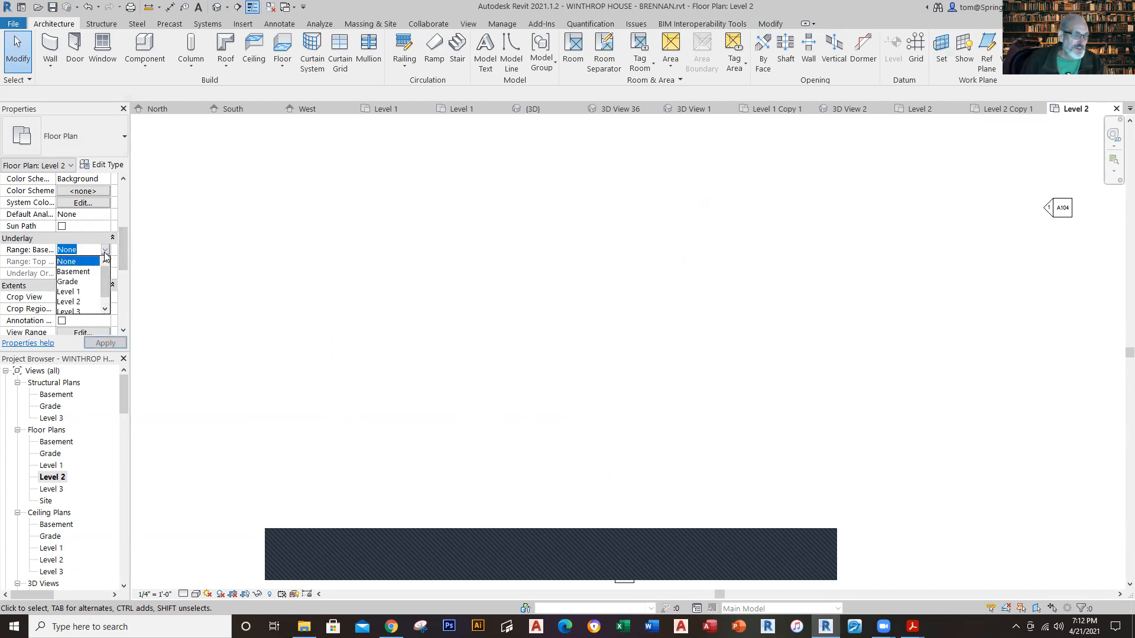
click(69, 292)
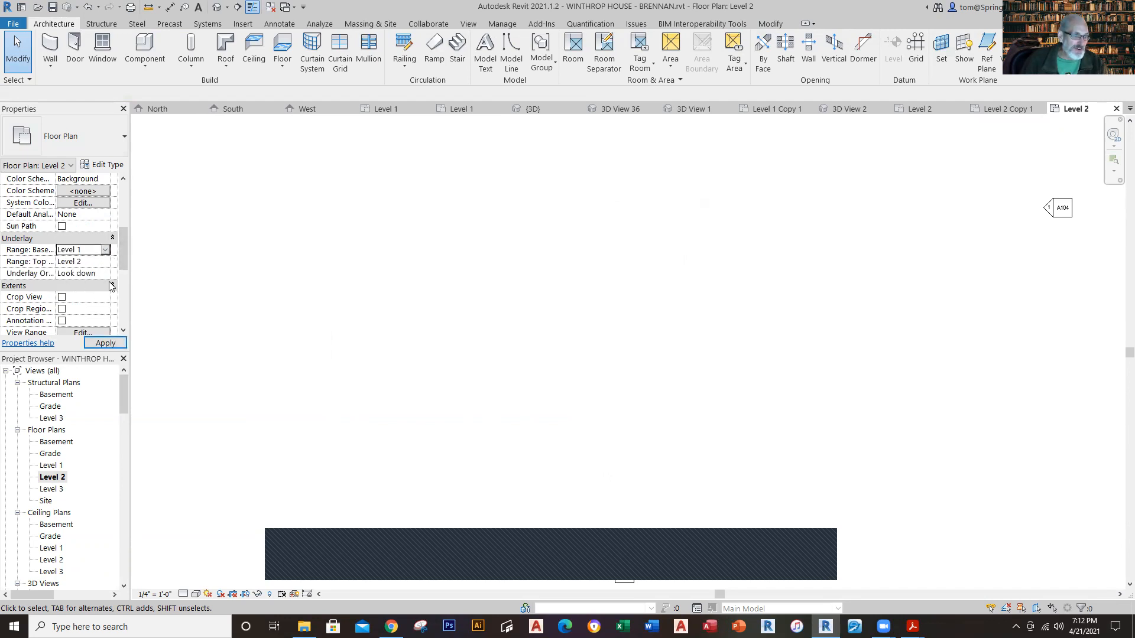
click(104, 342)
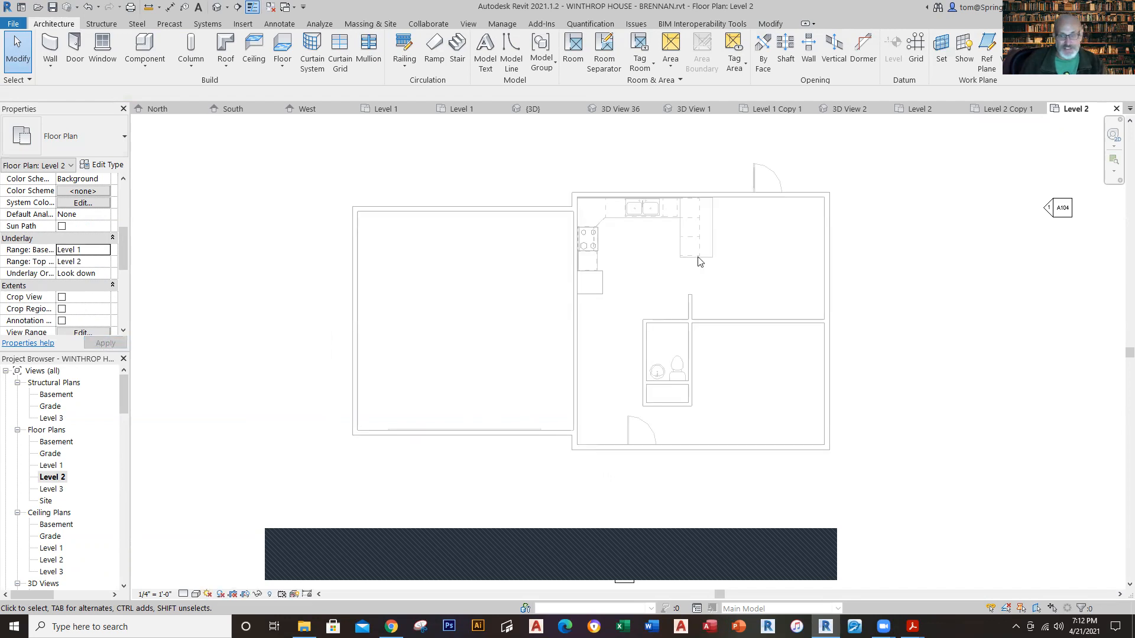
middle_drag(612, 243, 639, 241)
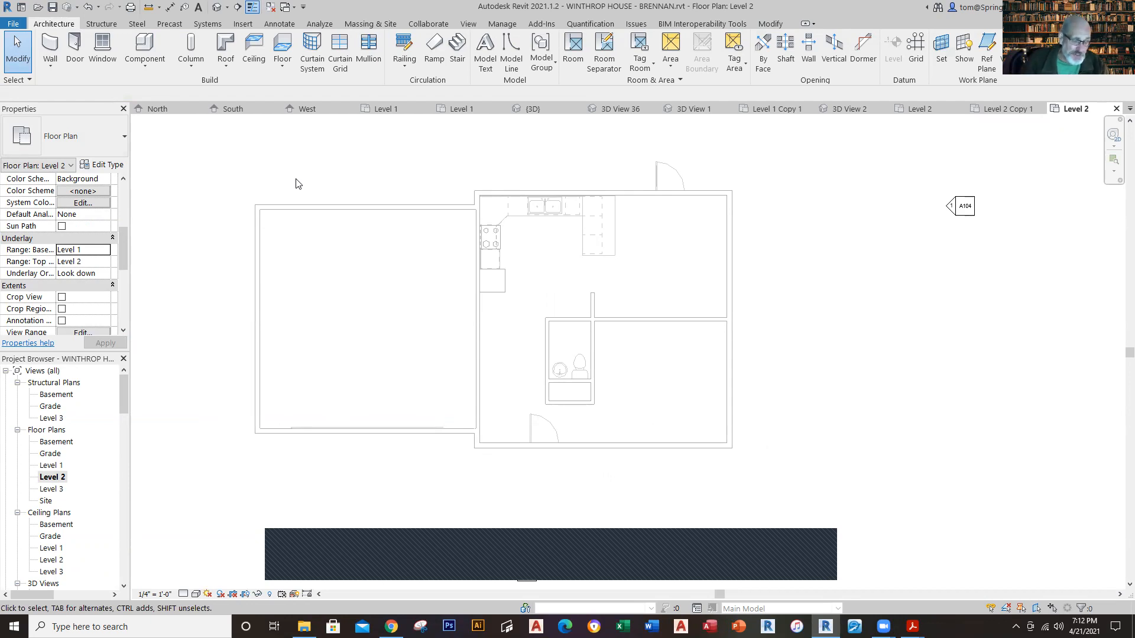
Step: Draw SIDED EXTERIOR WALL walls up to Level 3, located by exterior finish face, around the main house perimeter over the Level 1 underlay, excluding the garage
click(51, 66)
click(96, 95)
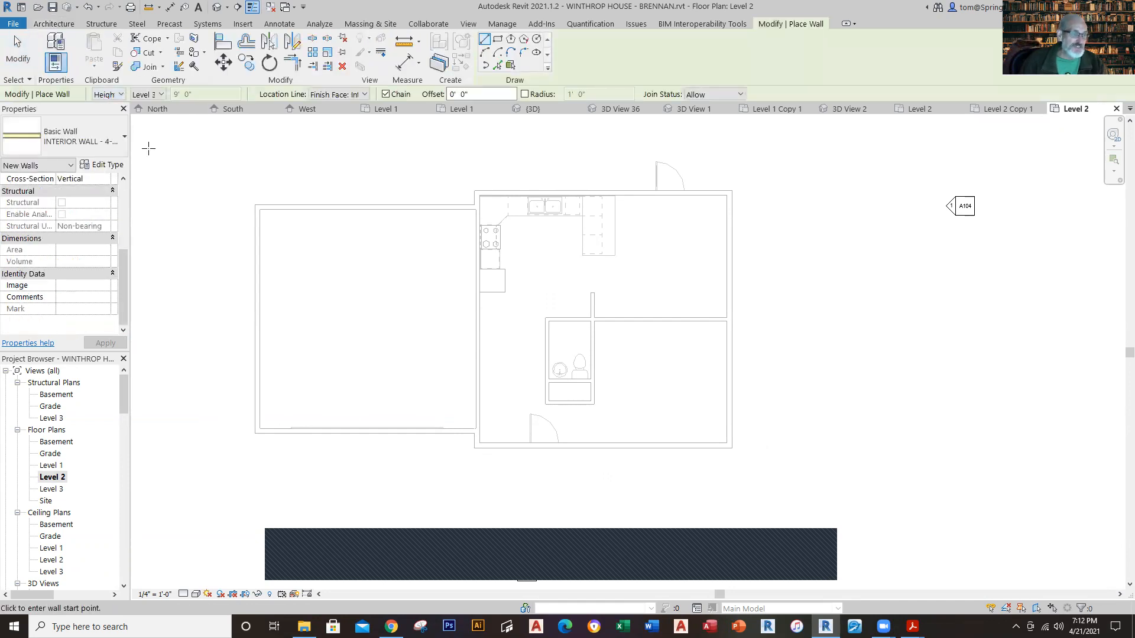
click(71, 136)
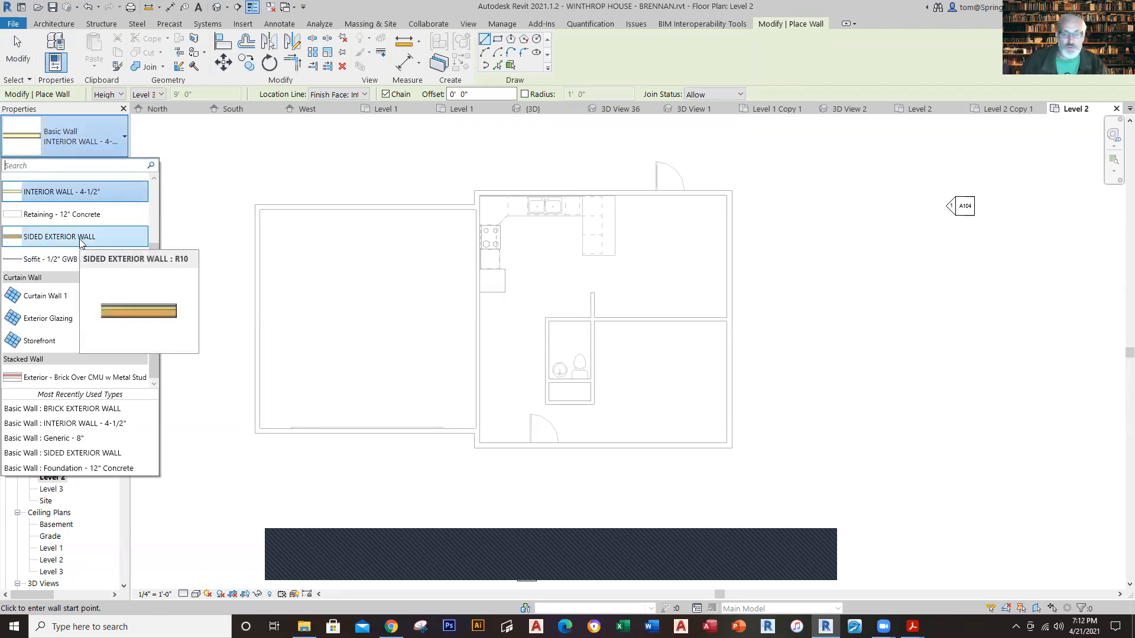
click(81, 238)
scroll(498, 201, up, 3)
scroll(498, 201, up, 2)
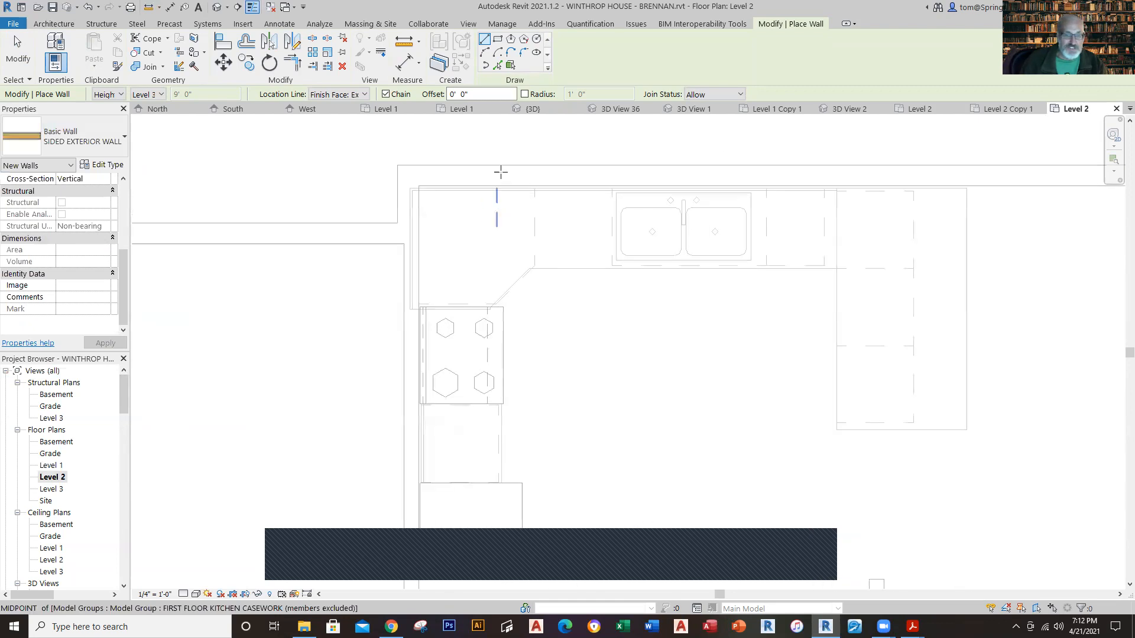
click(398, 160)
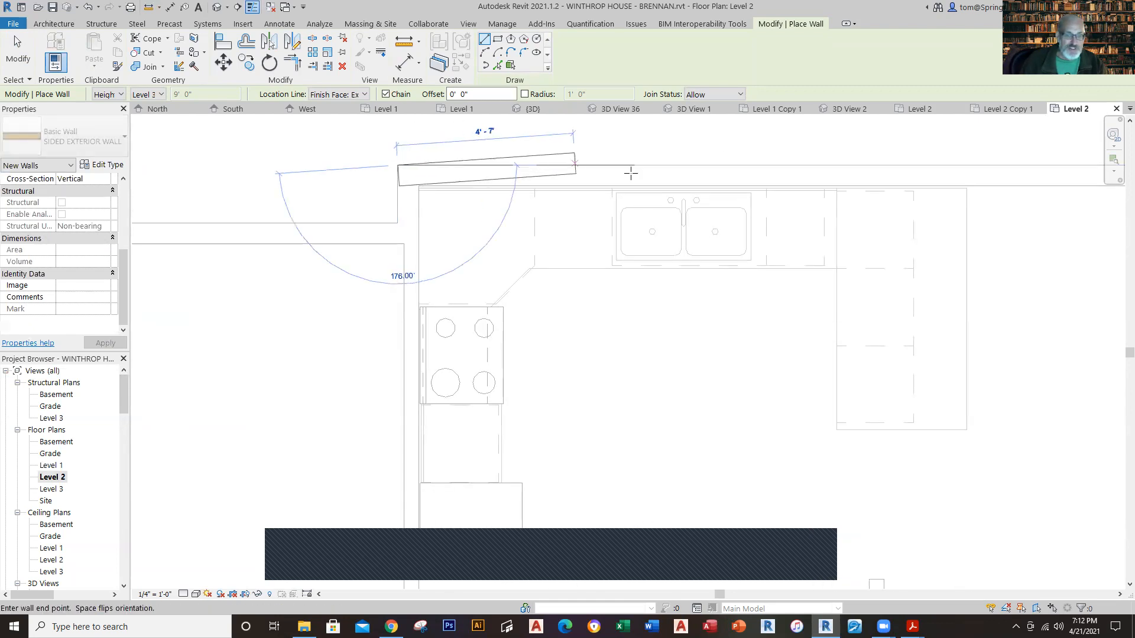
scroll(753, 172, down, 4)
middle_drag(855, 195, 469, 178)
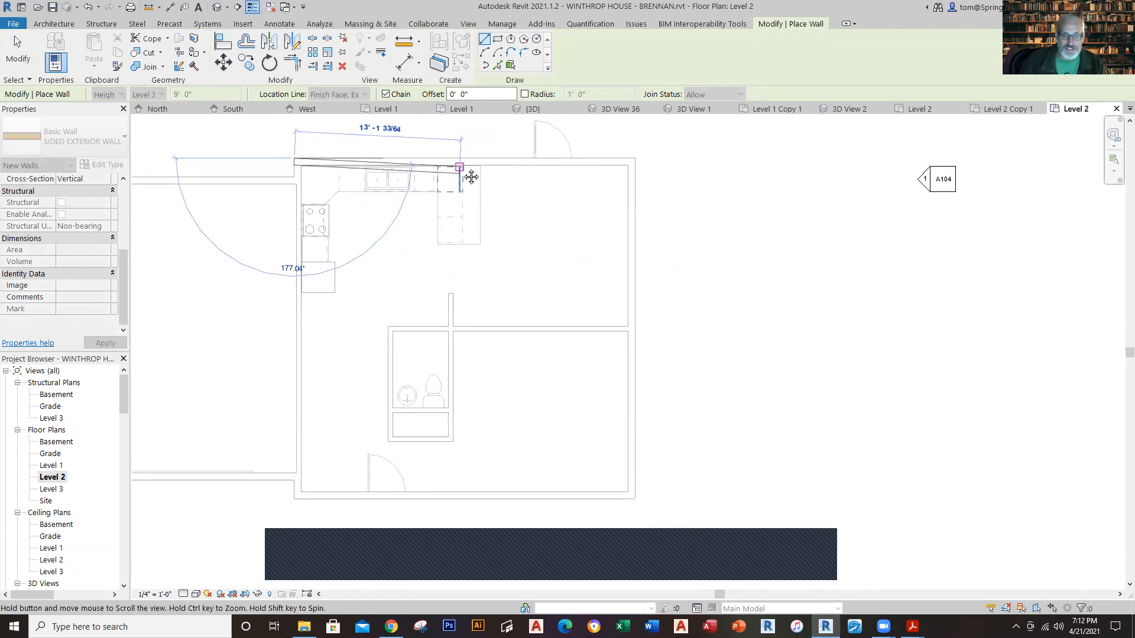
click(633, 159)
click(634, 498)
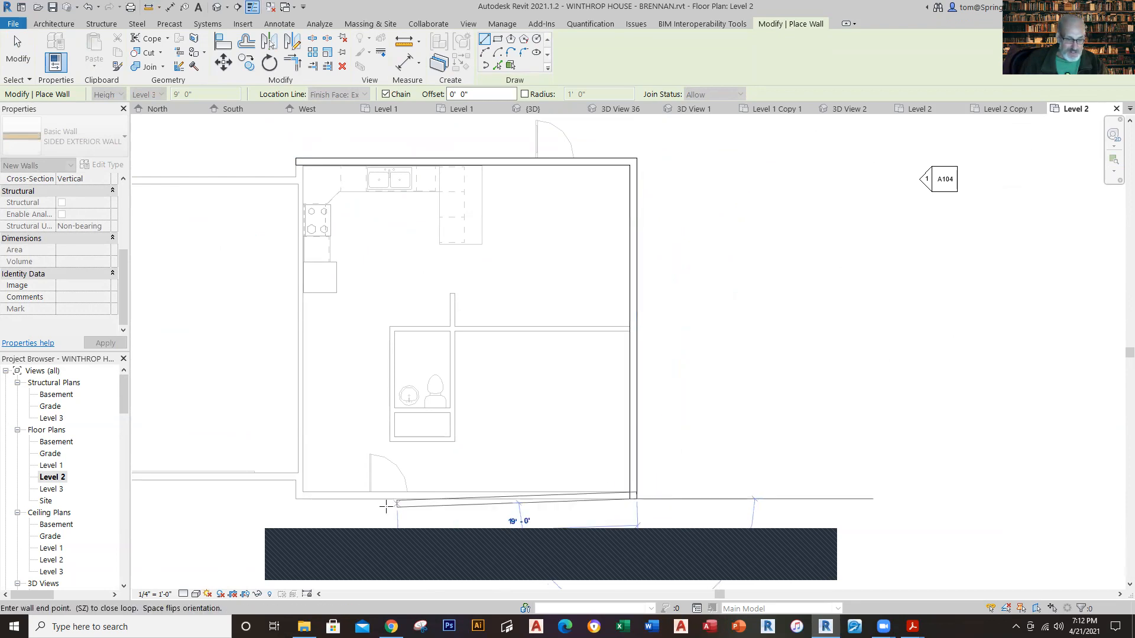
click(296, 499)
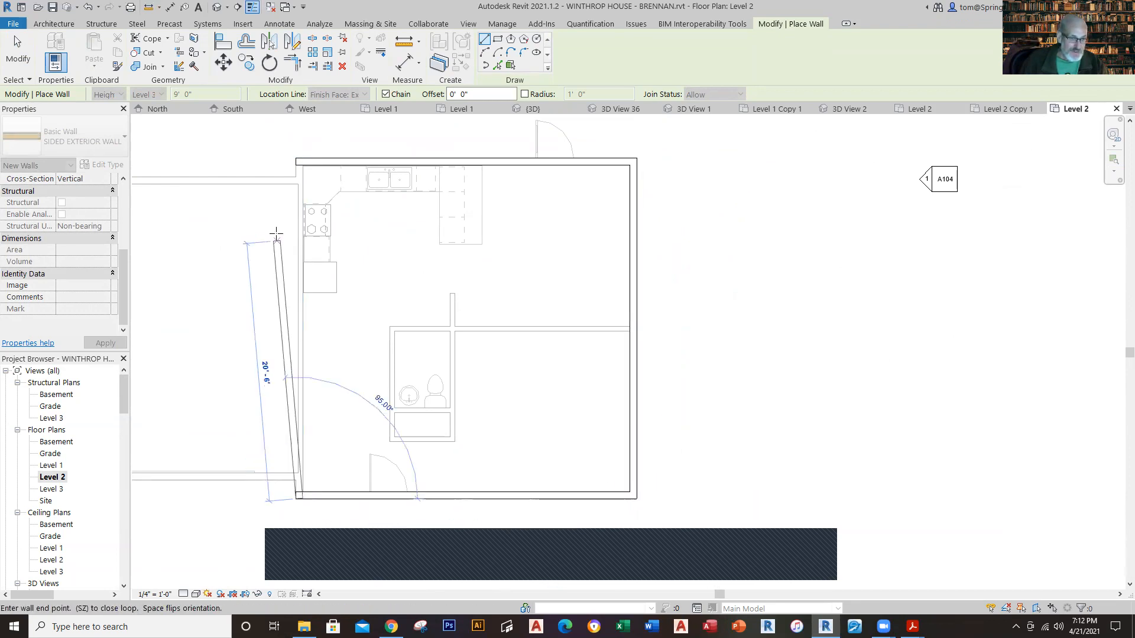
click(297, 158)
key(Escape)
key(Escape)
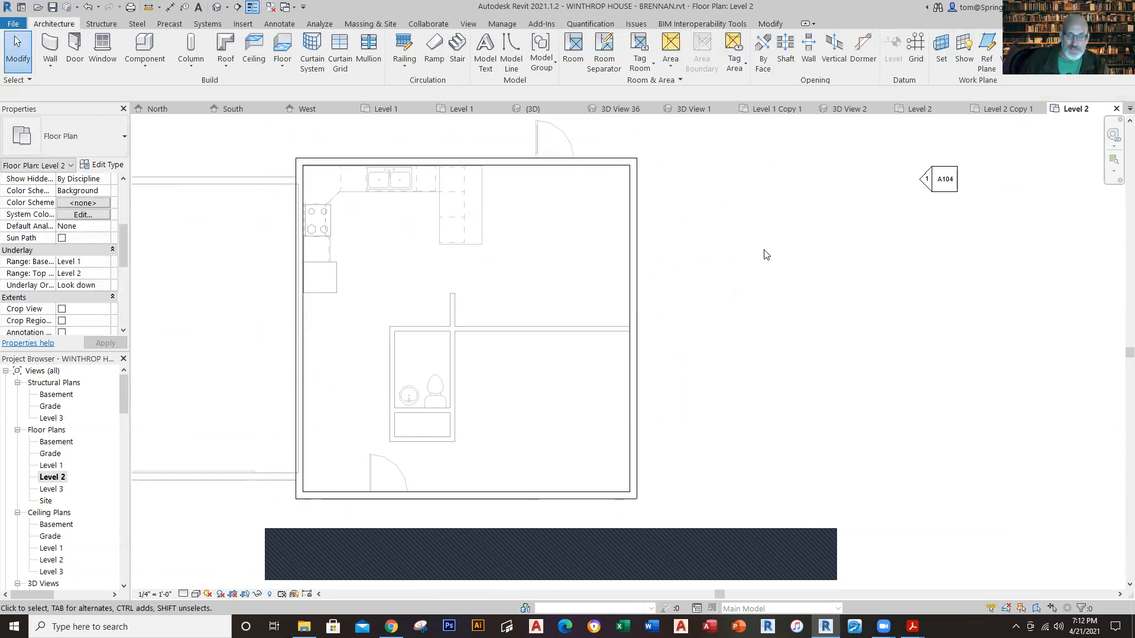
Step: Check the new upper walls in the 3D view and set the working Level 2 plan's underlay base level to None
scroll(766, 263, down, 1)
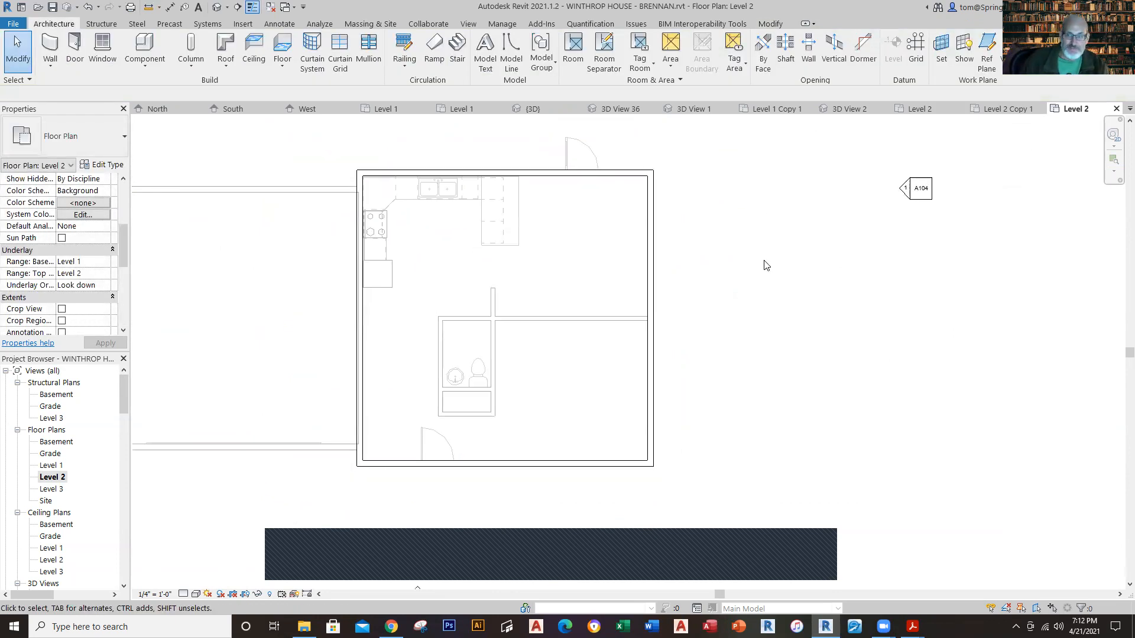
click(532, 109)
scroll(1024, 311, down, 1)
middle_drag(1024, 311, 884, 329)
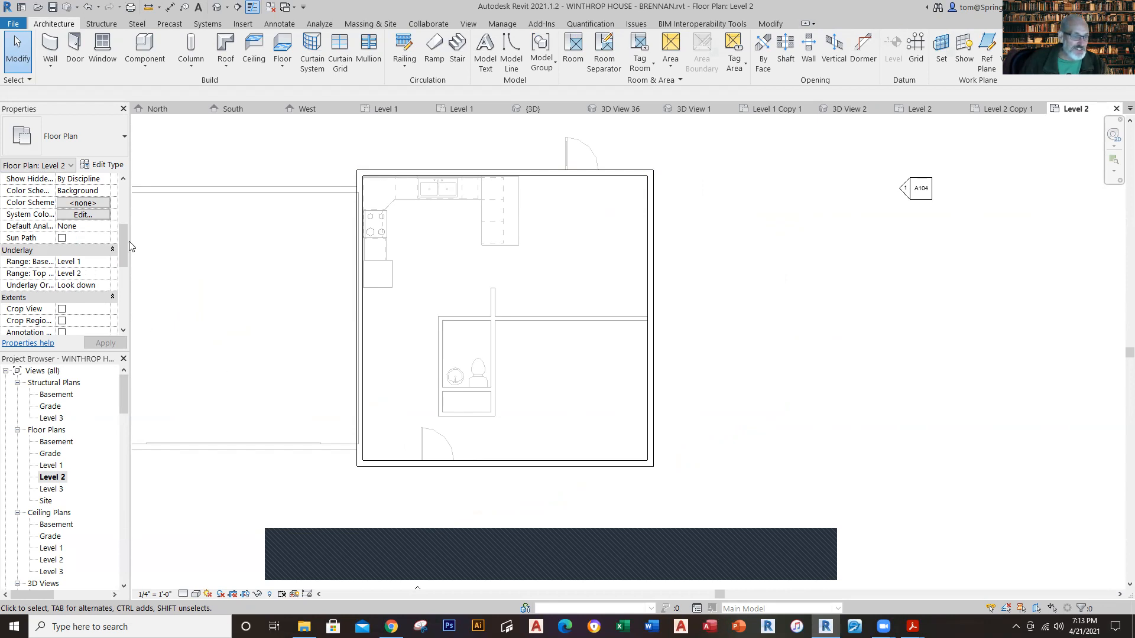
click(101, 261)
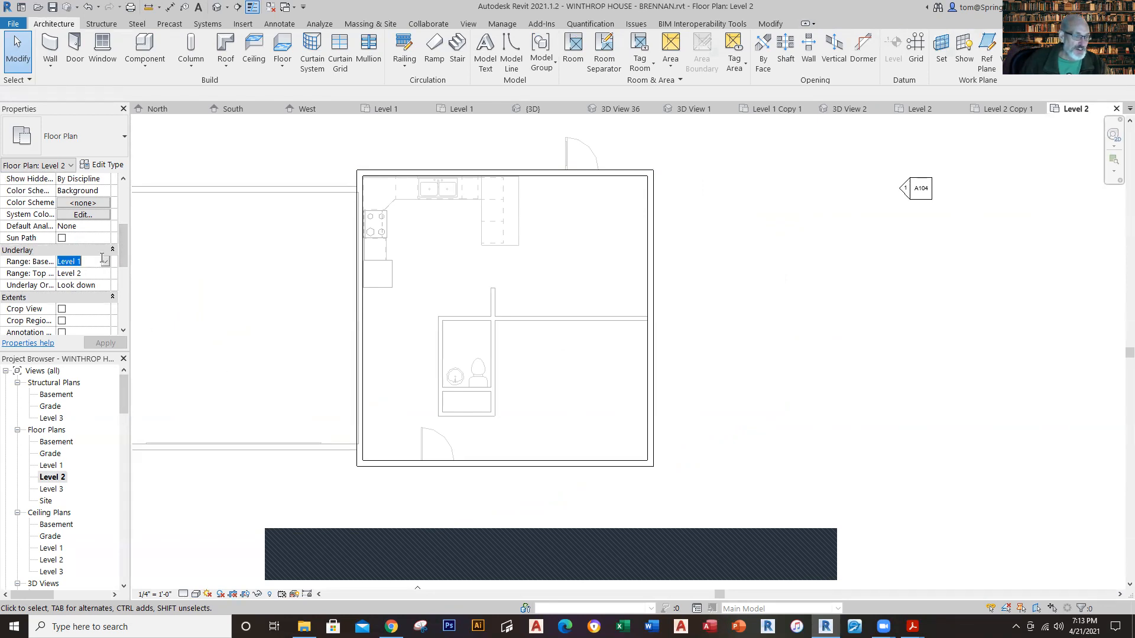
click(107, 262)
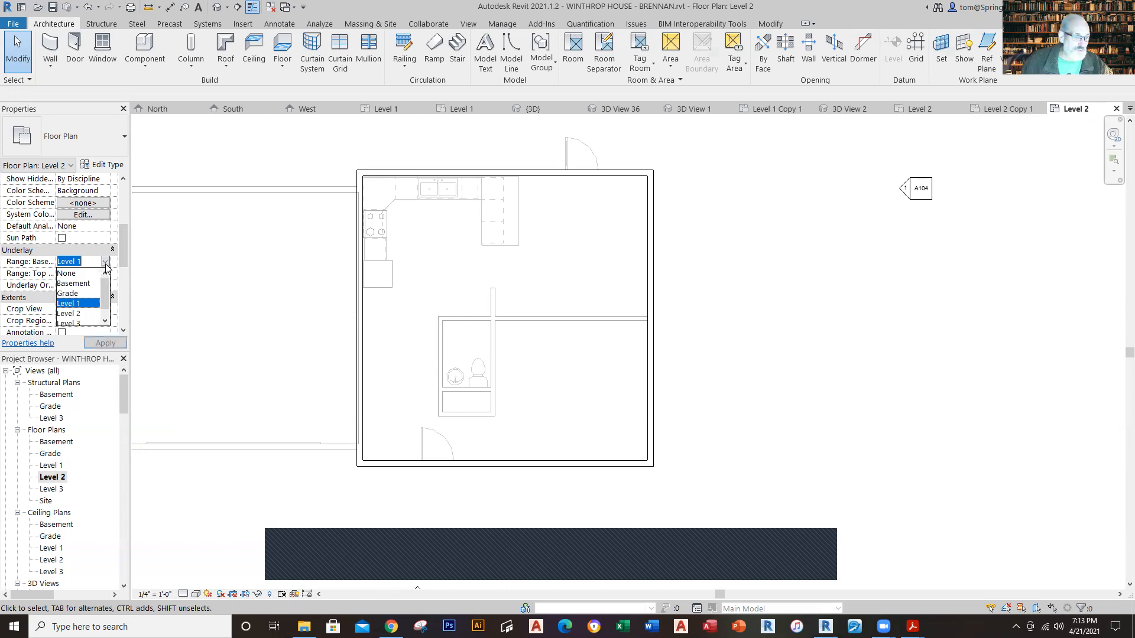
click(68, 274)
click(98, 342)
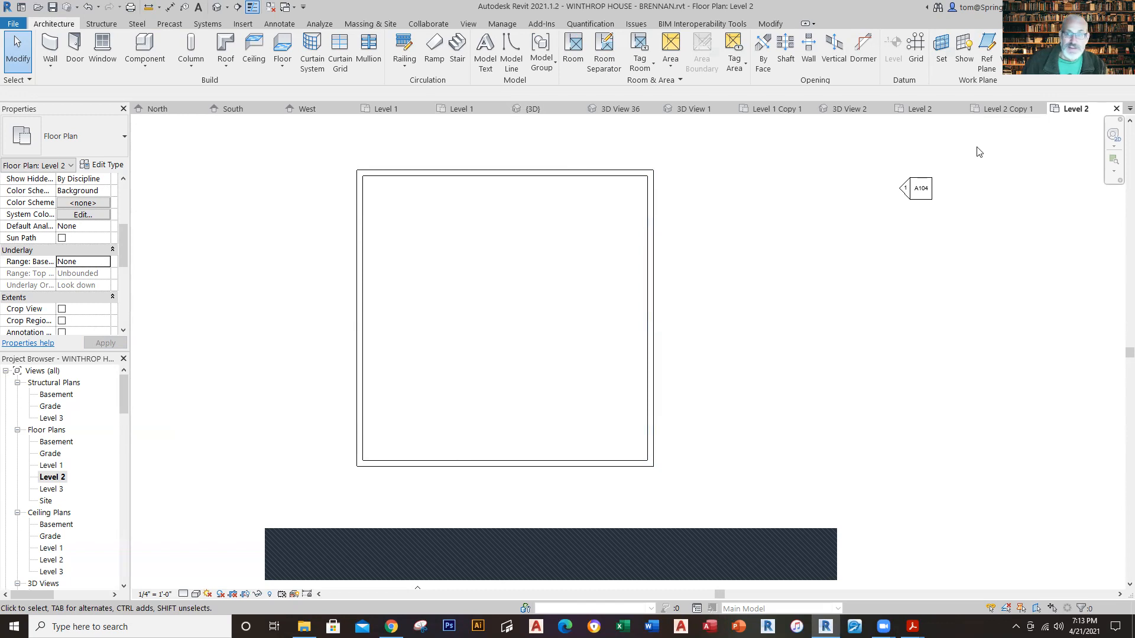
Step: Examine the type and position of the northwest bedroom's south wall in the reference Level 2 plan, and return to the working Level 2 plan
click(918, 111)
scroll(836, 302, up, 2)
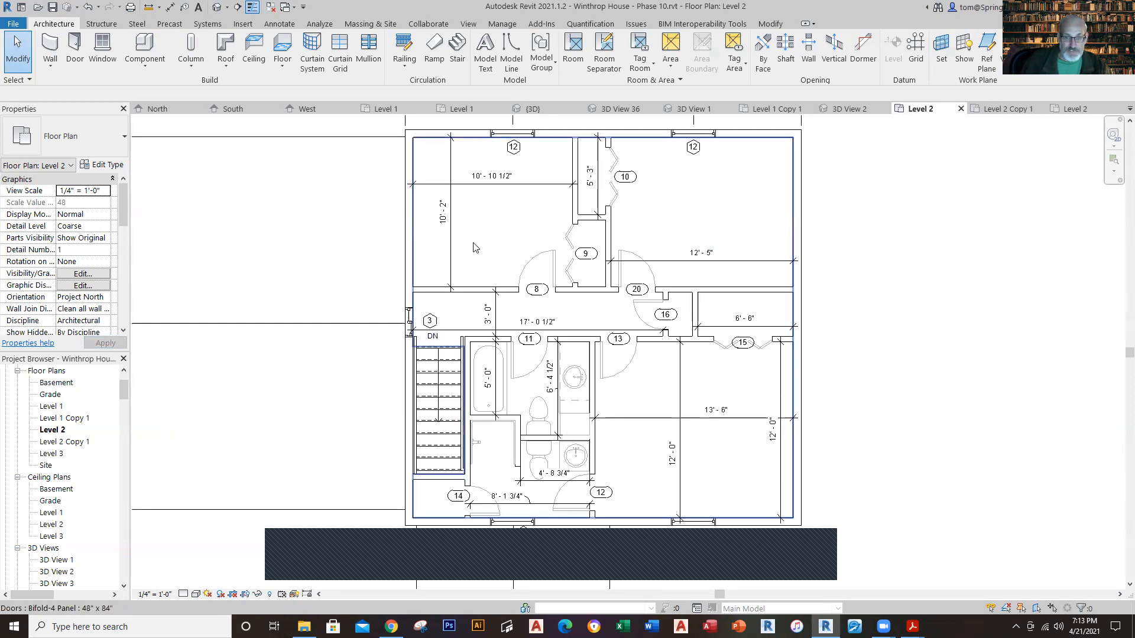
click(459, 295)
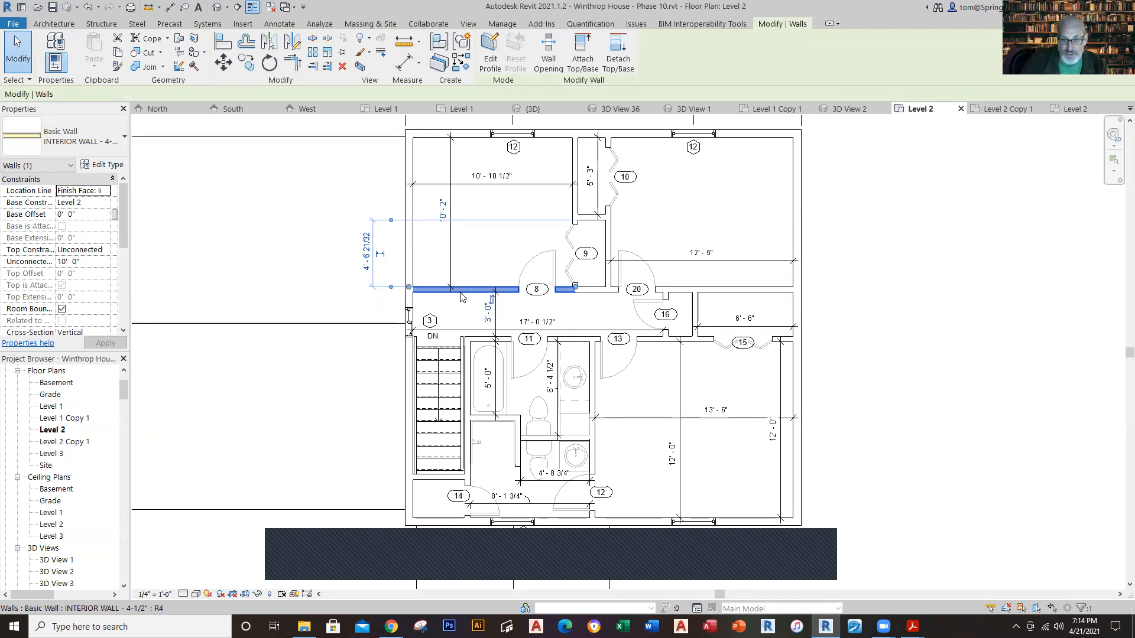
key(Escape)
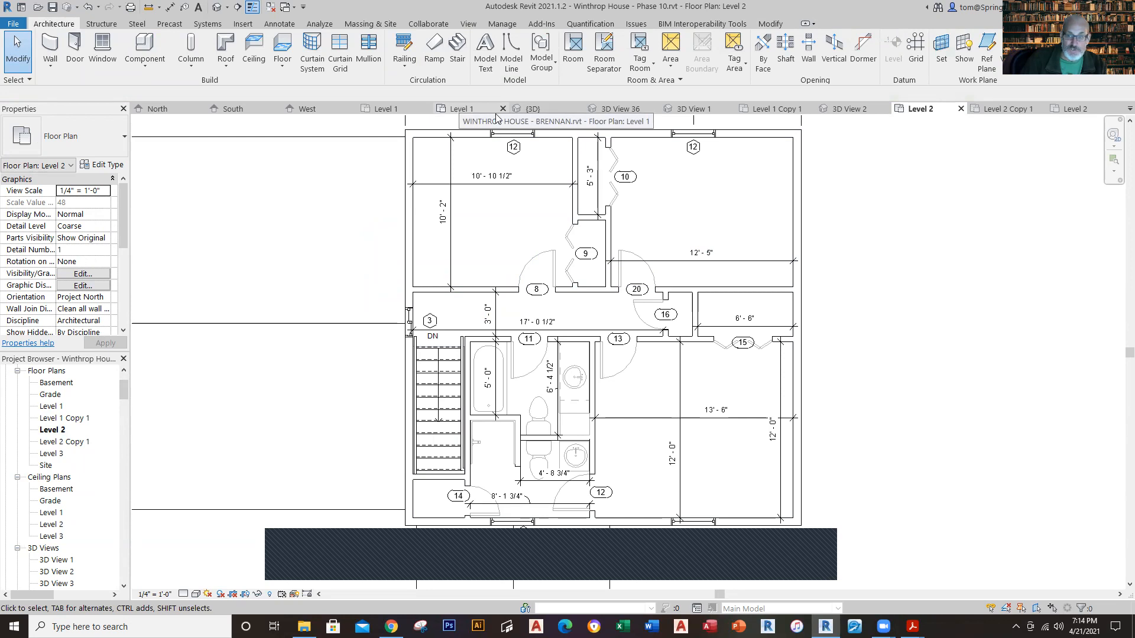
click(1067, 109)
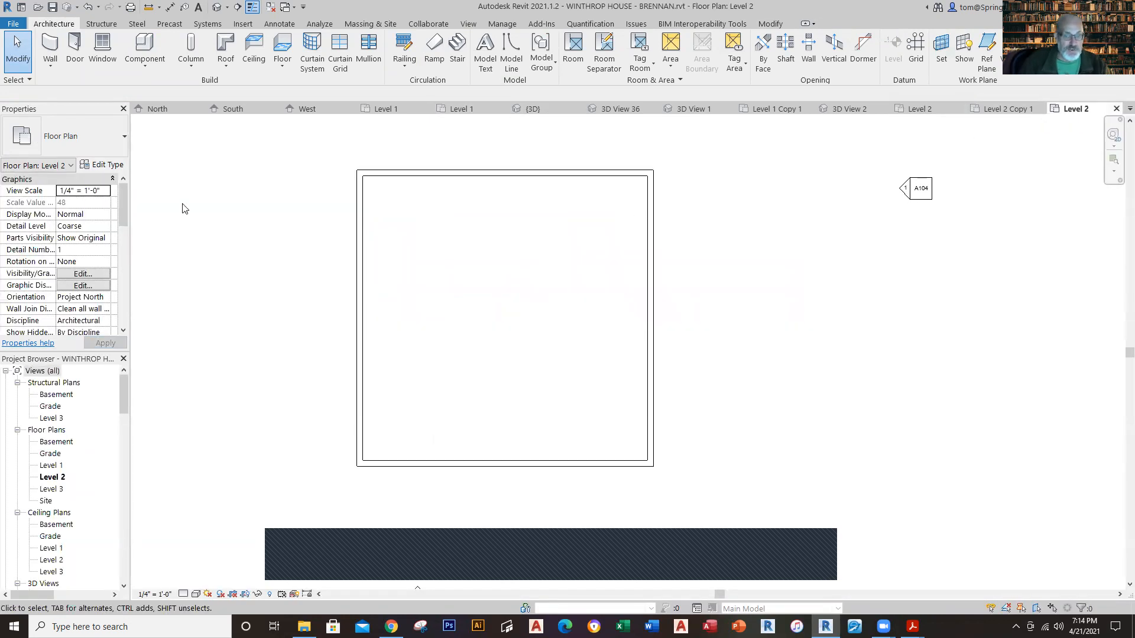
Step: Draw an INTERIOR WALL - 4-1/2" partition across the house between the west and east exterior walls, about 10' from the north wall
click(53, 64)
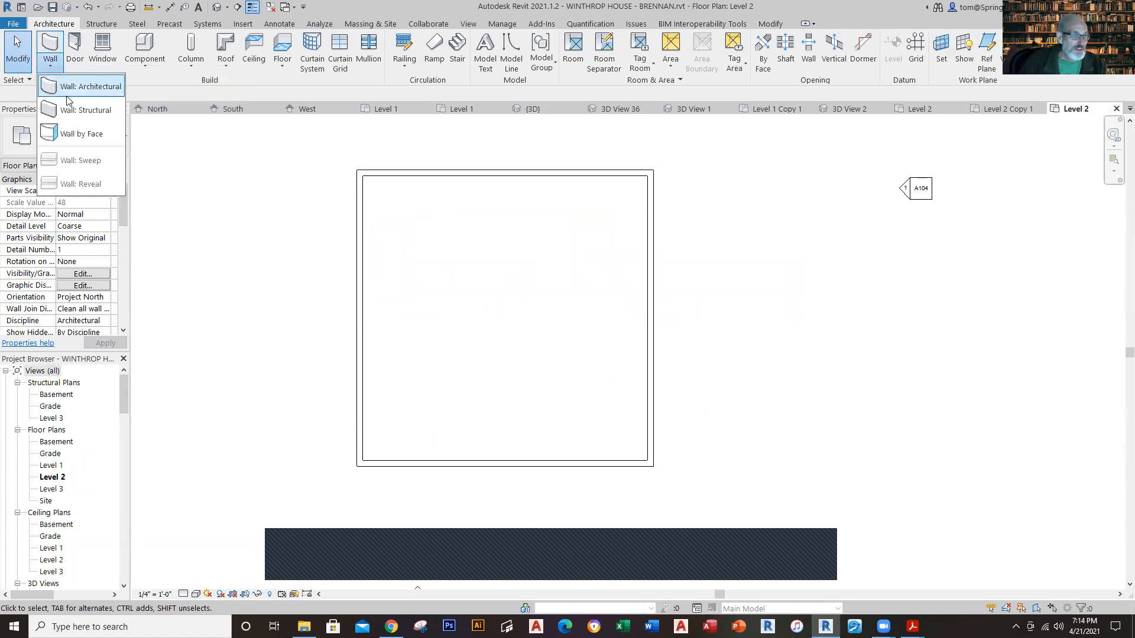
click(73, 93)
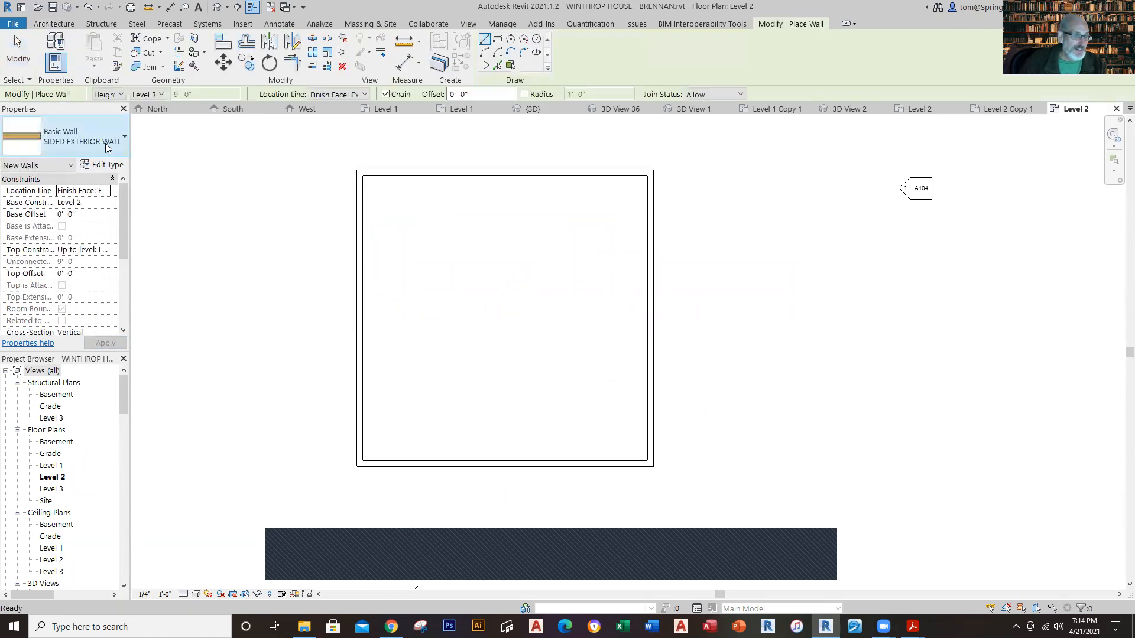
click(123, 142)
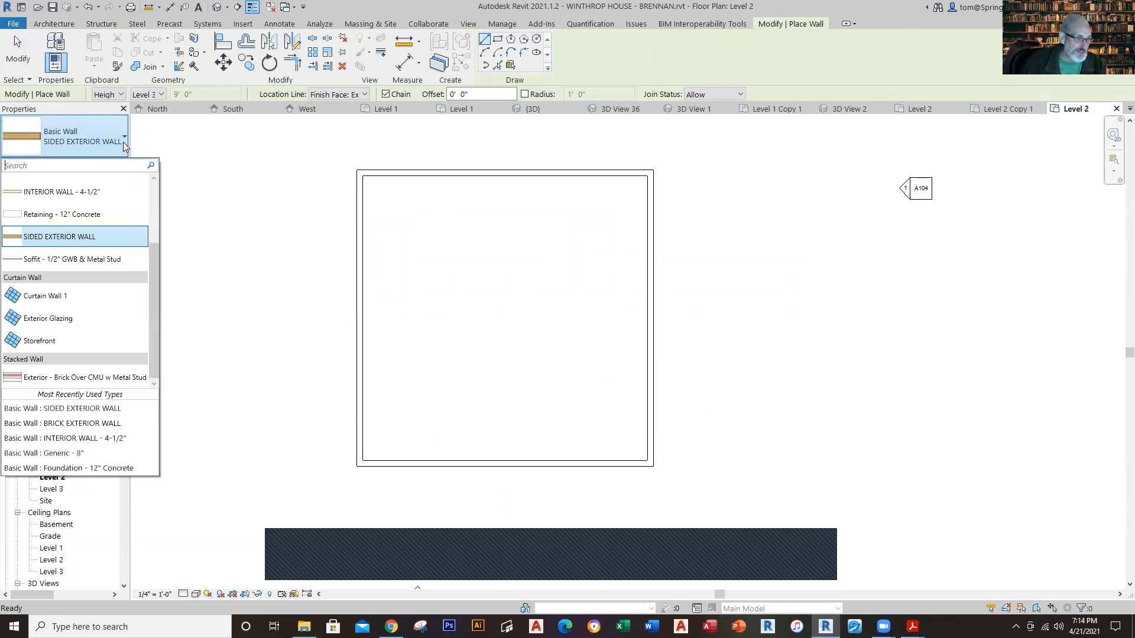
click(109, 191)
click(362, 289)
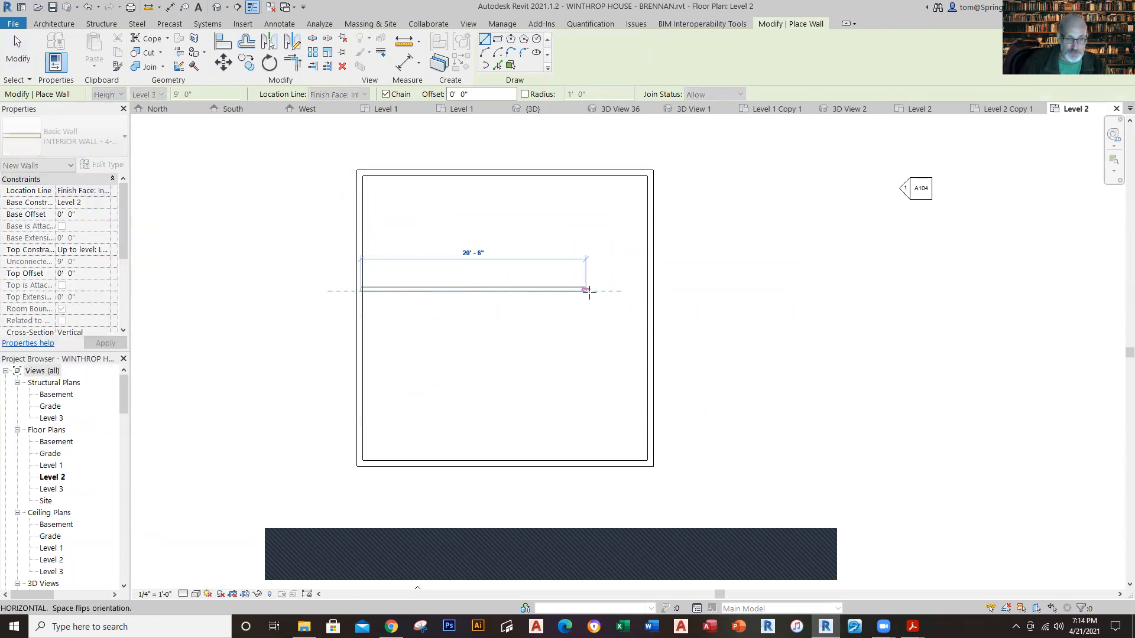
click(647, 289)
key(Escape)
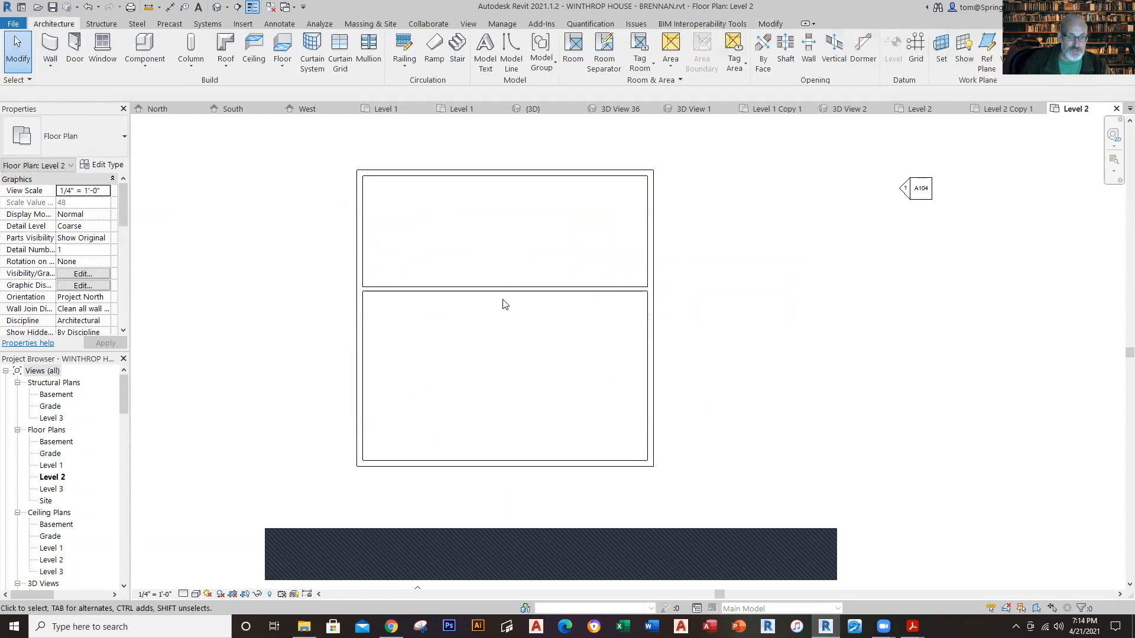
Step: Set the distance between the new partition and the north exterior wall to 10' 2"
click(502, 293)
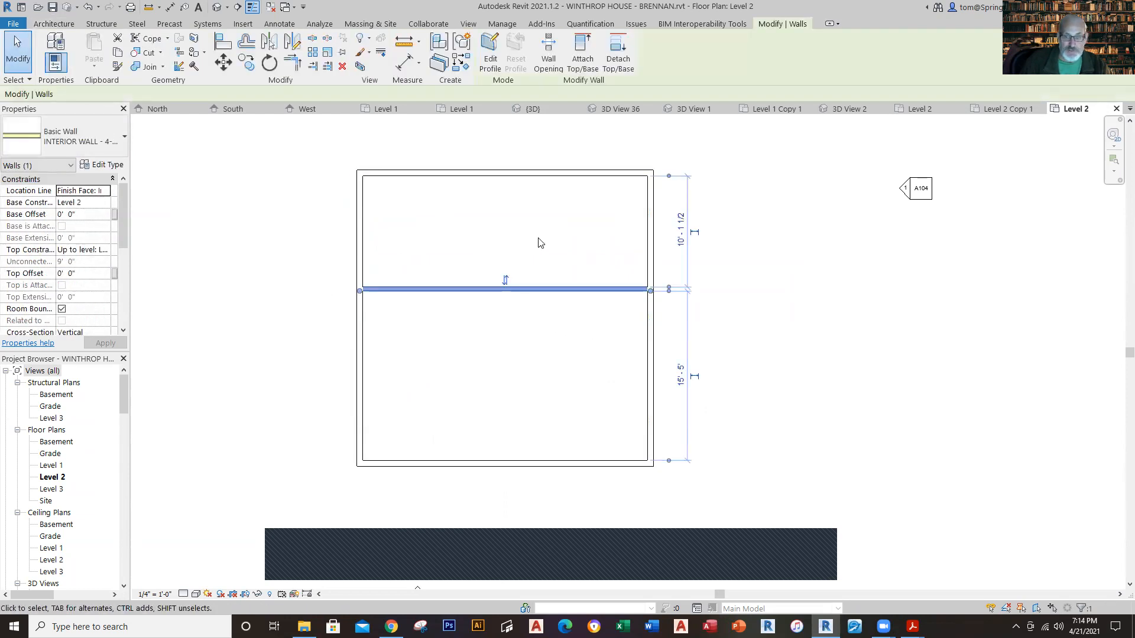
click(680, 239)
text(1)
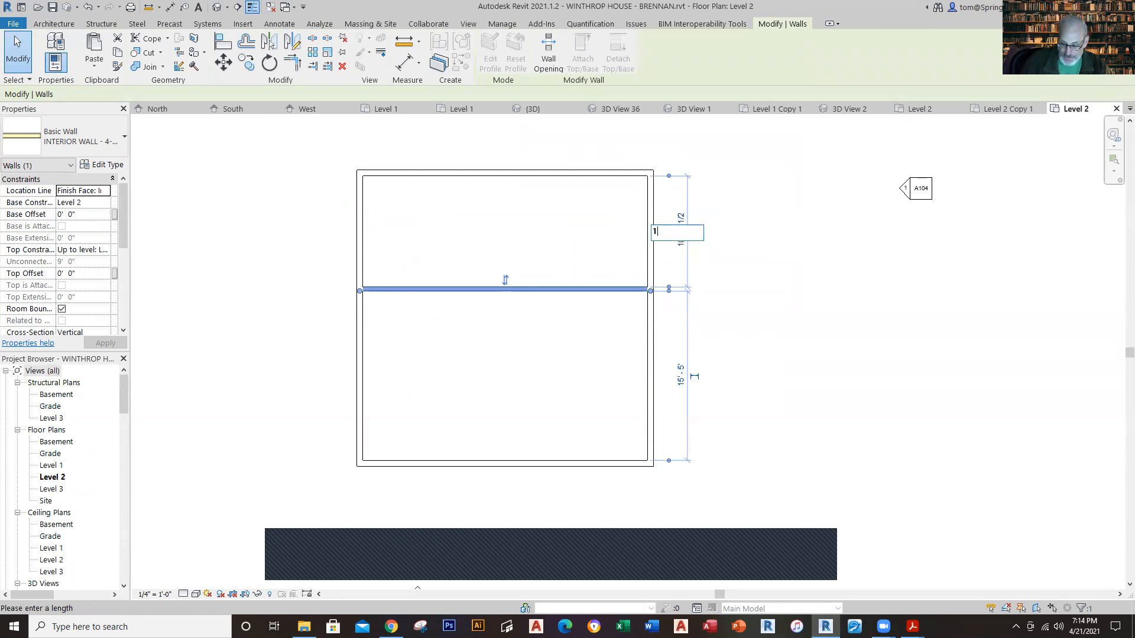
text(0' - 2)
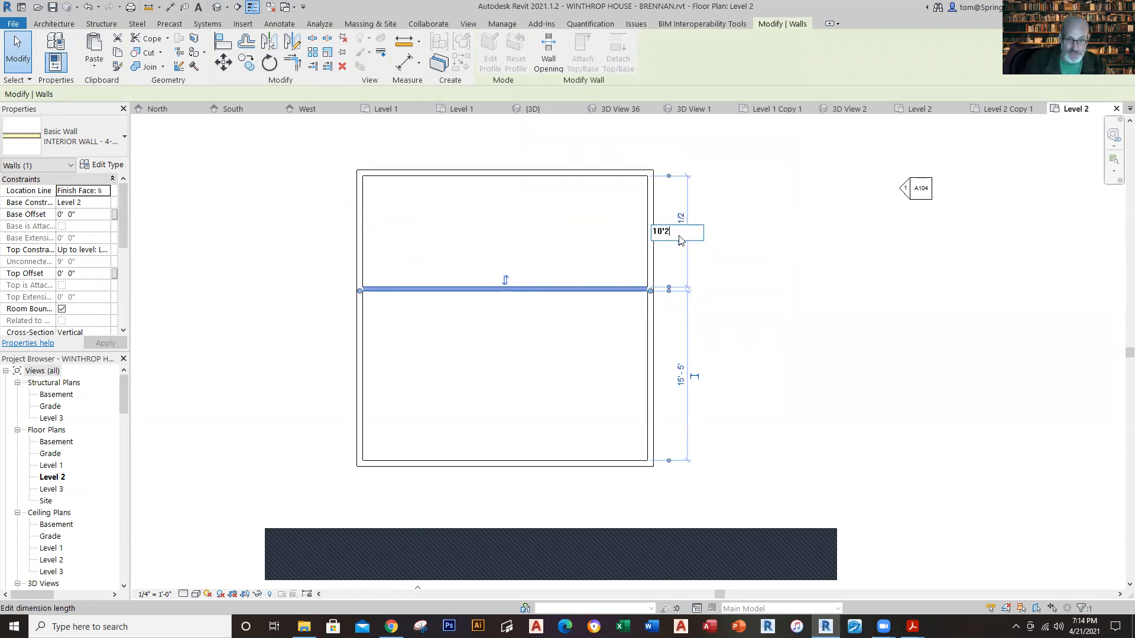
key(Return)
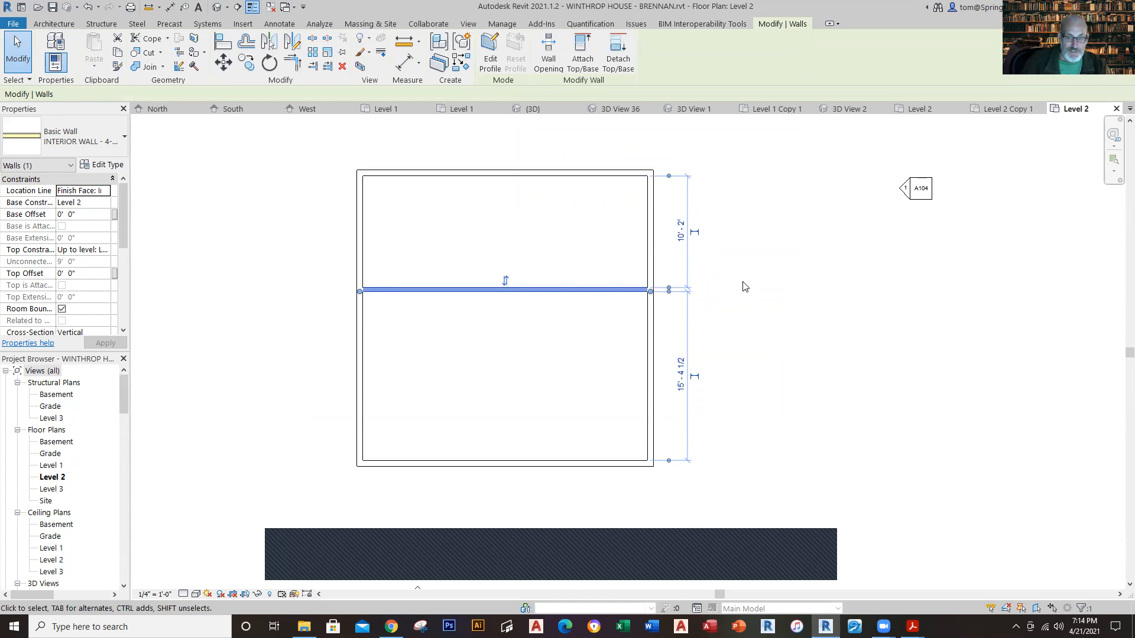
click(745, 287)
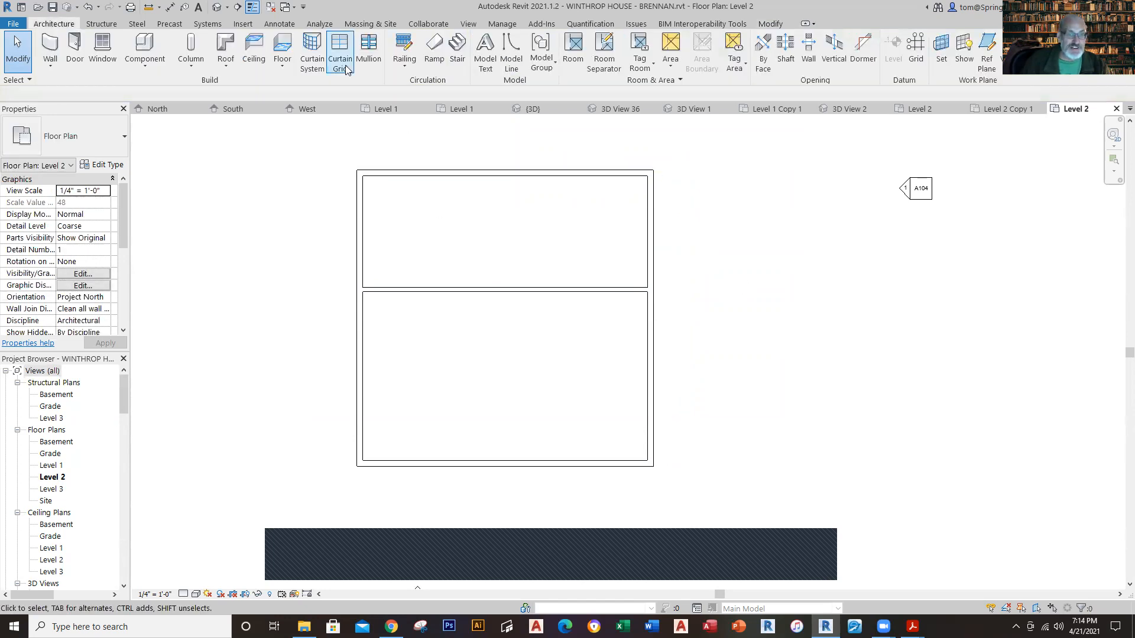
Step: Examine the hallway's south wall and its dimensions in the reference Level 2 plan, and return to the working Level 2 plan
click(917, 109)
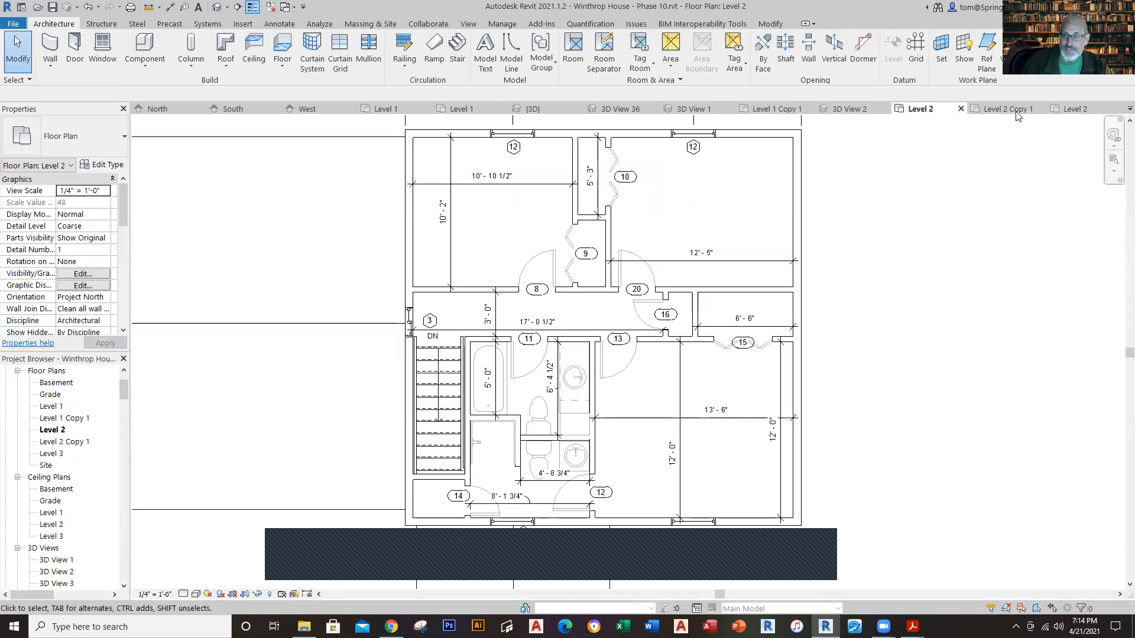
click(1071, 112)
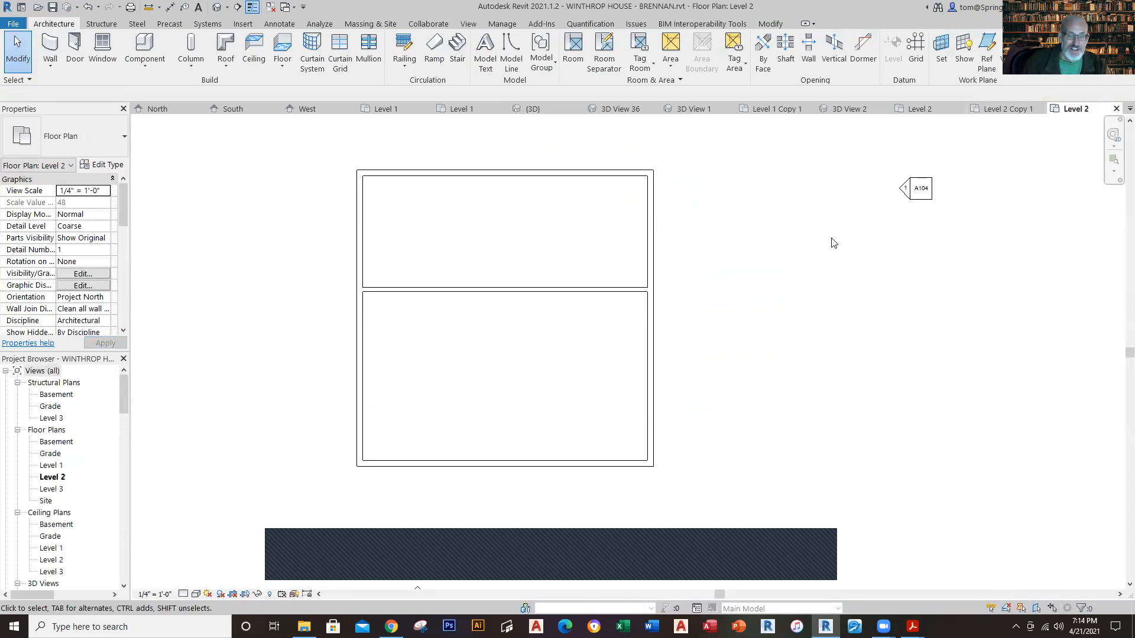
click(920, 110)
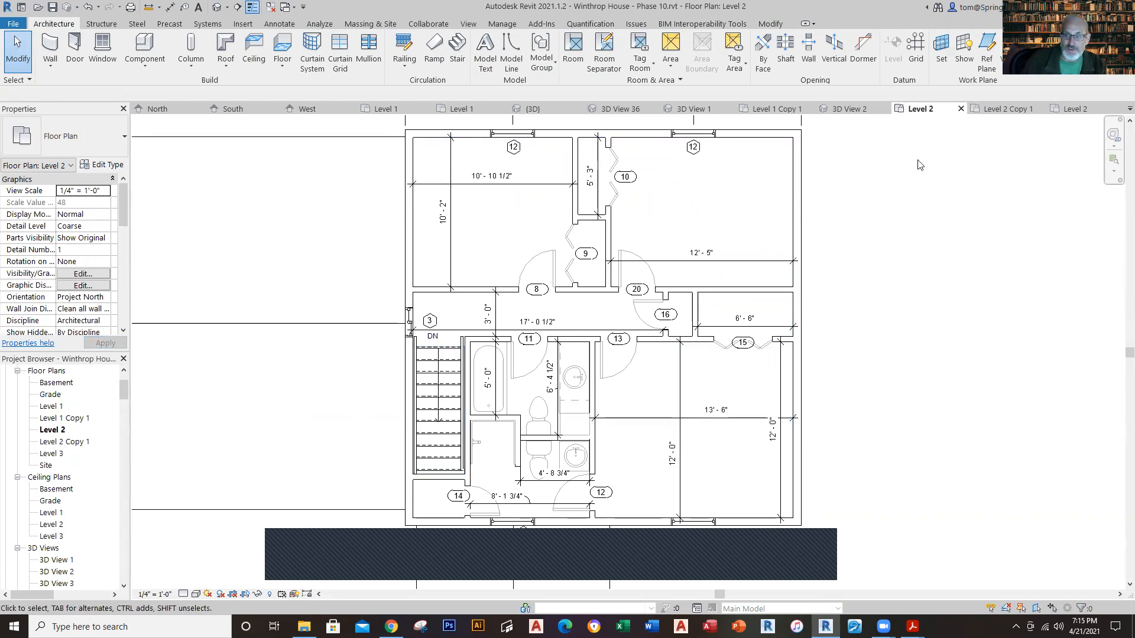
click(1059, 110)
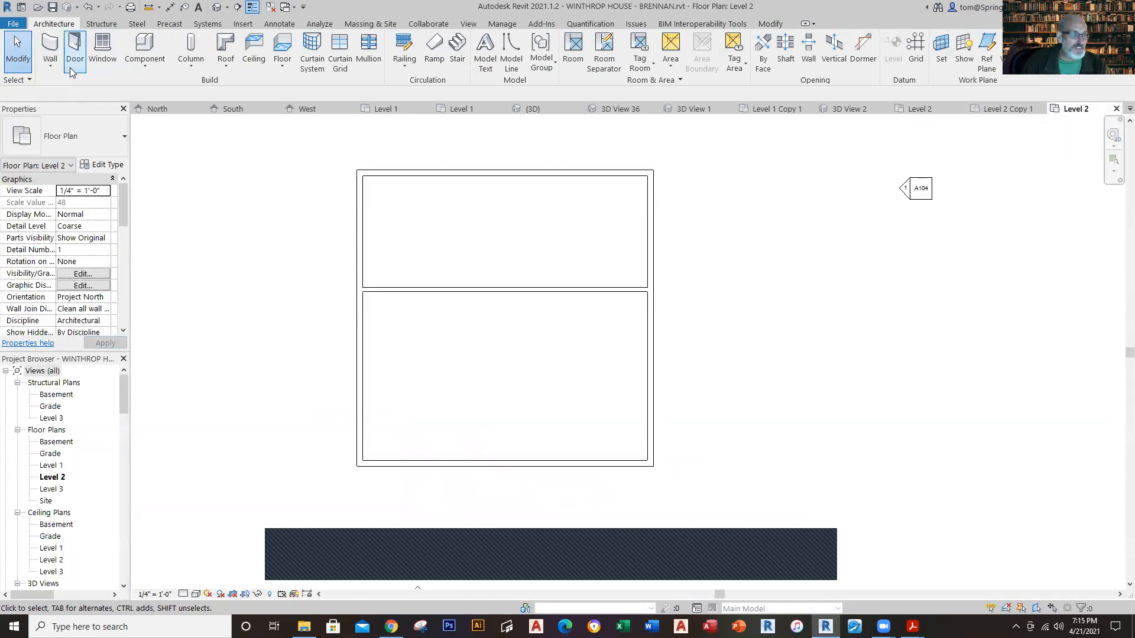
Step: Draw a second 4-1/2" interior wall from the west to the east exterior wall, about 5' 8" clear south of the first partition
click(50, 65)
click(89, 86)
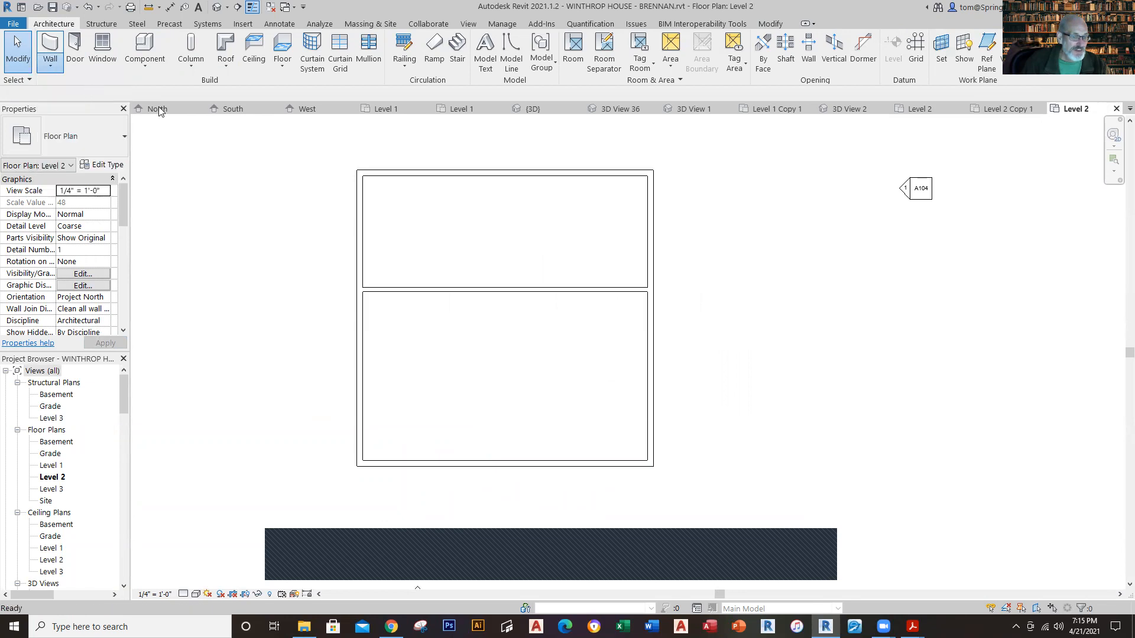
click(361, 356)
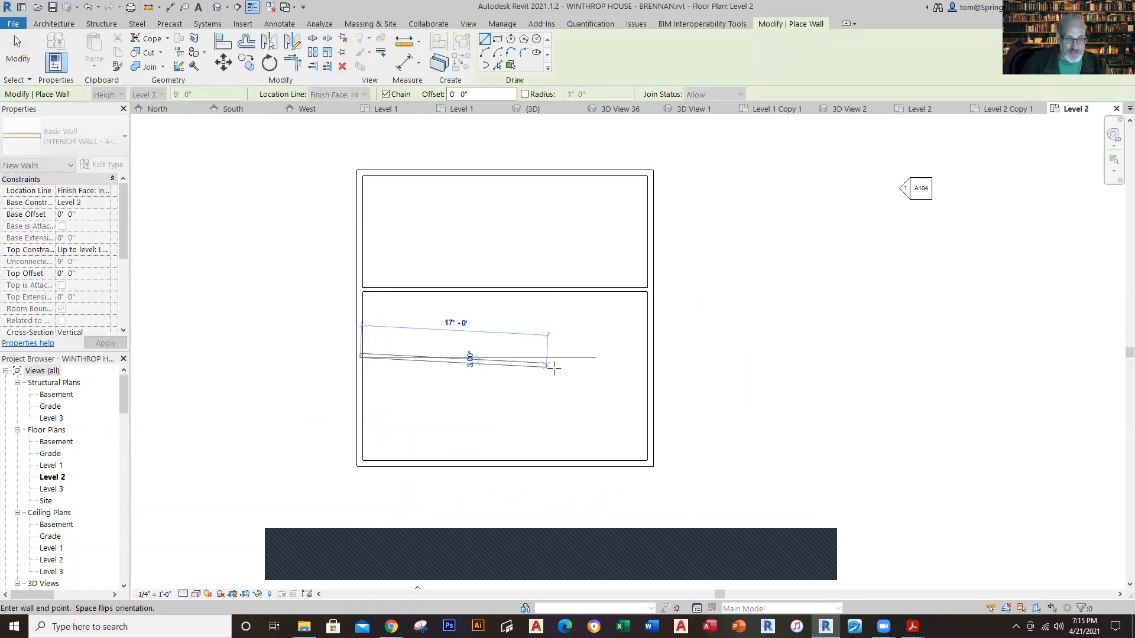
click(650, 356)
key(Escape)
key(Escape)
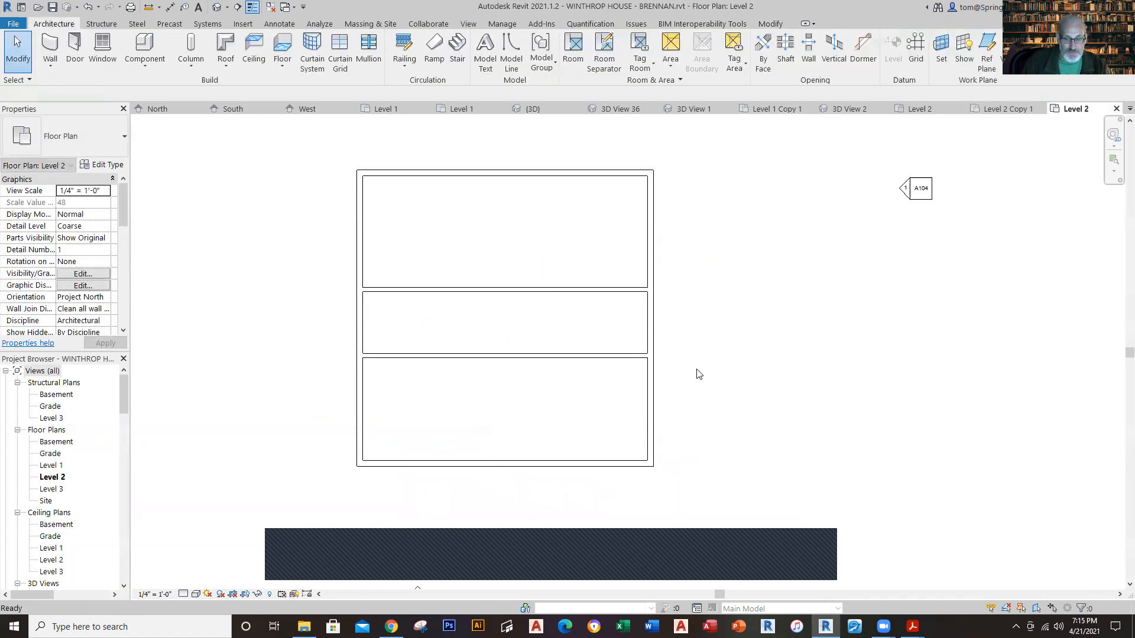
Step: Set the distance between the second partition and the south exterior wall to 12'
click(601, 356)
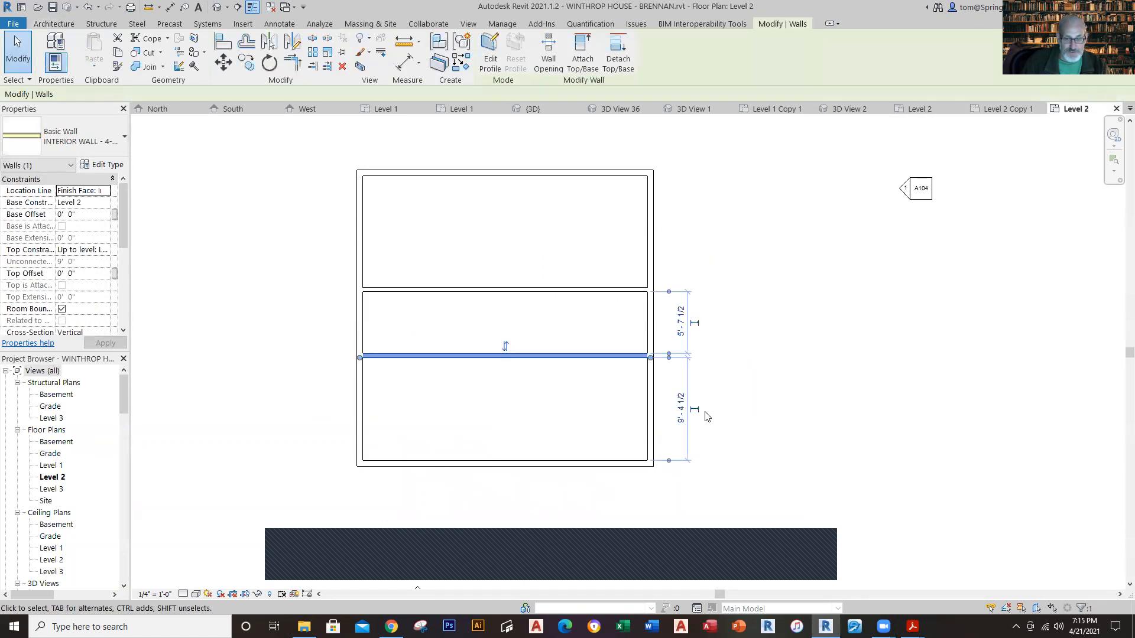
click(680, 409)
text(12)
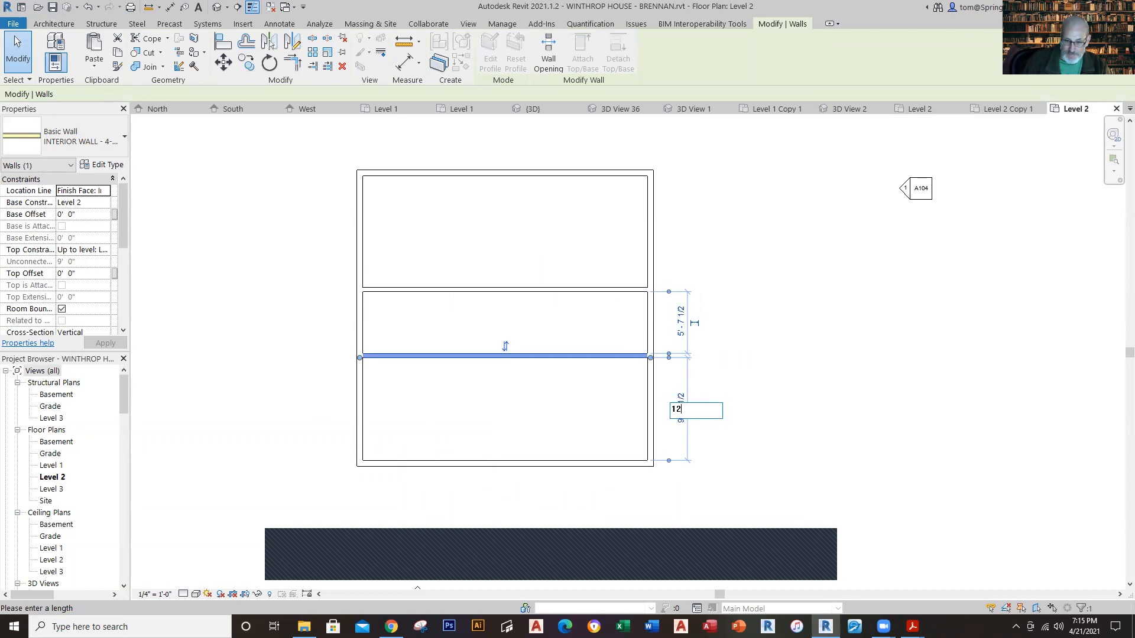
key(Return)
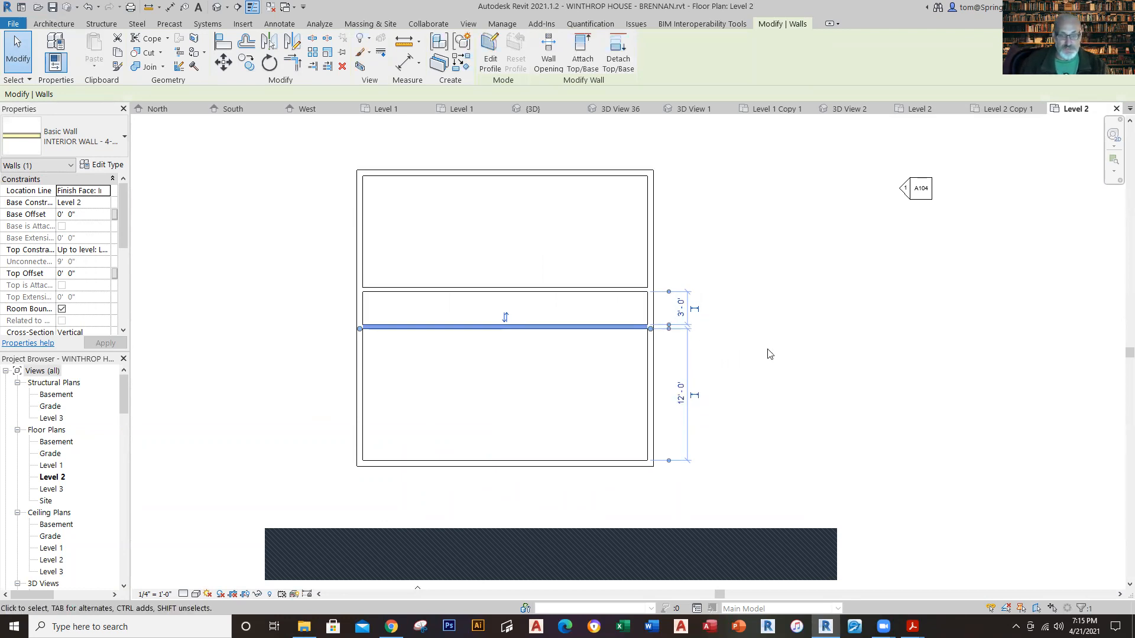
key(Escape)
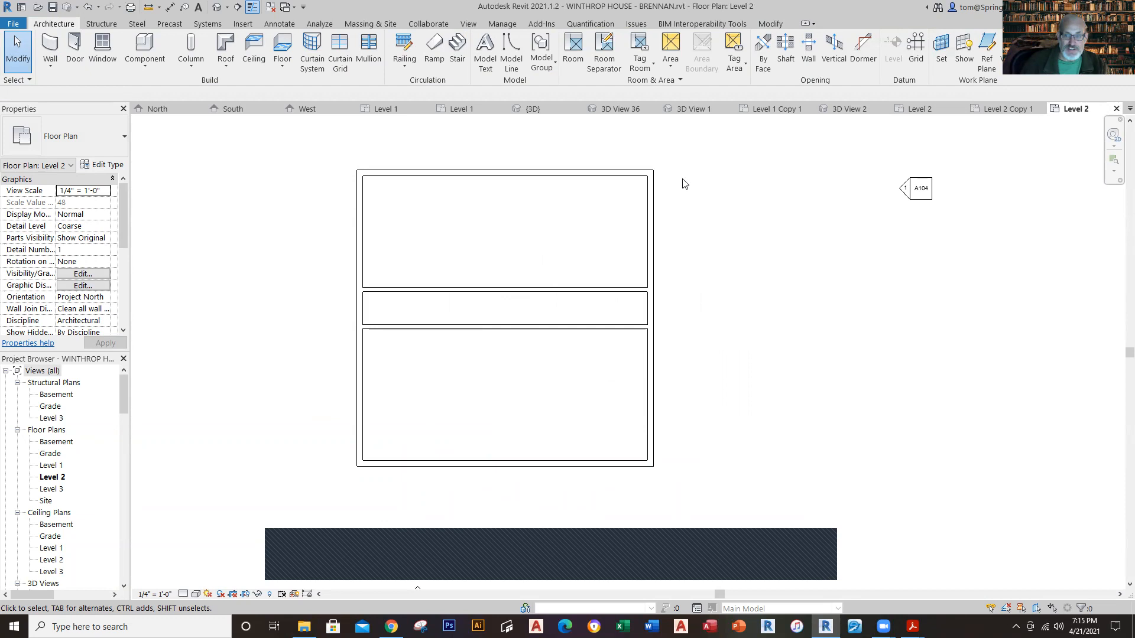
Step: Open the reference Level 2 plan to check the remaining interior partitions
click(920, 109)
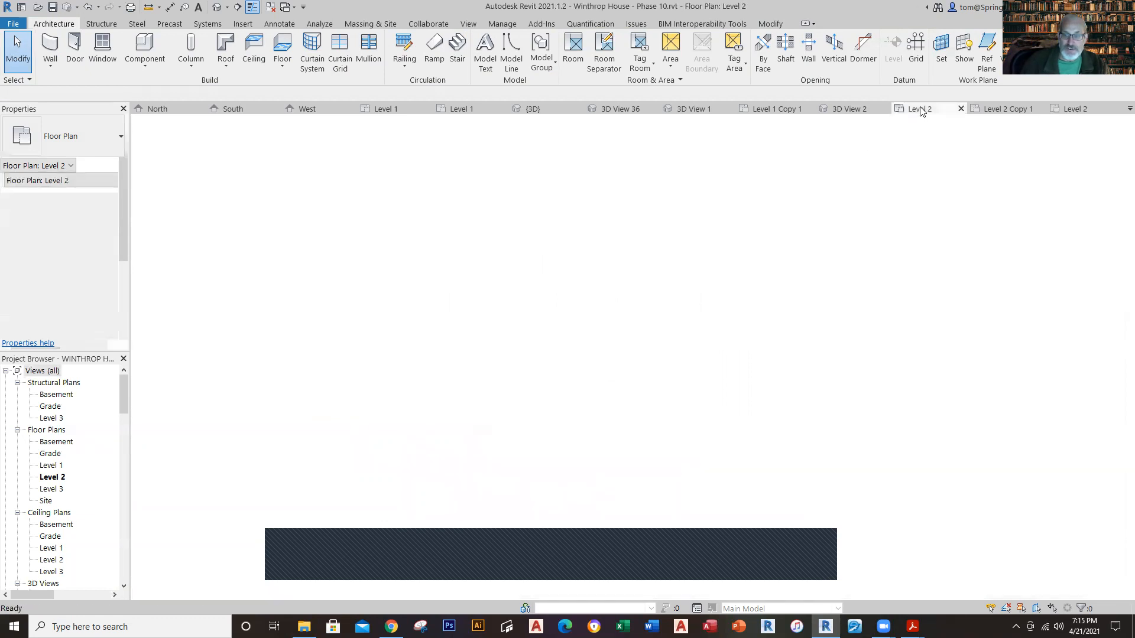
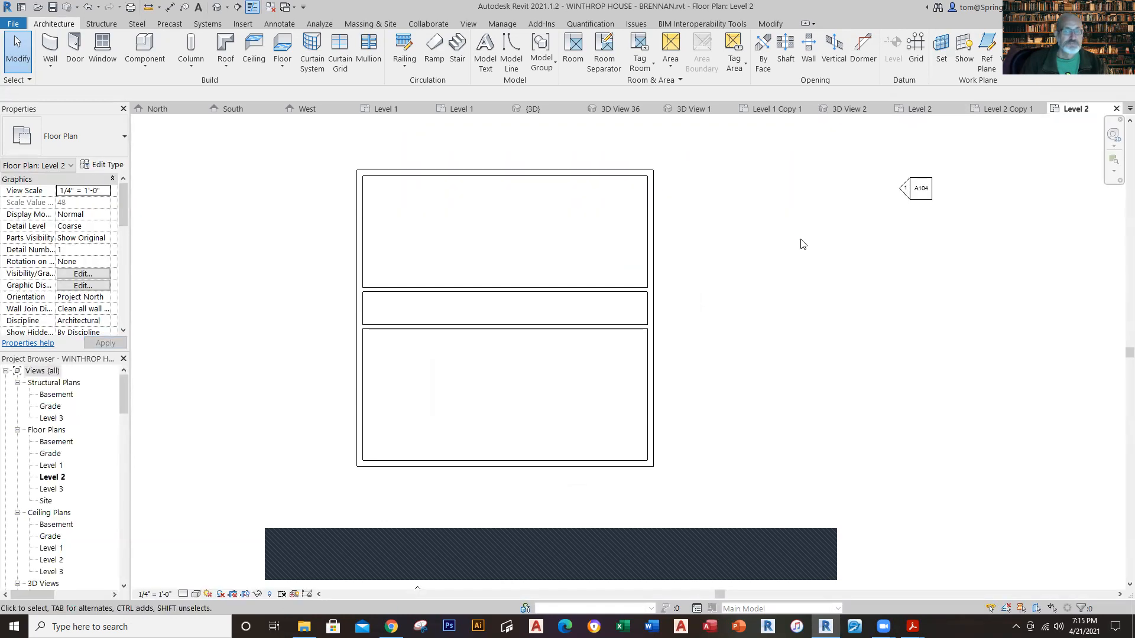
Step: Draw a 4-1/2" interior wall from the hallway's north partition to the north exterior wall, about 11' 6" from the east exterior wall
click(56, 69)
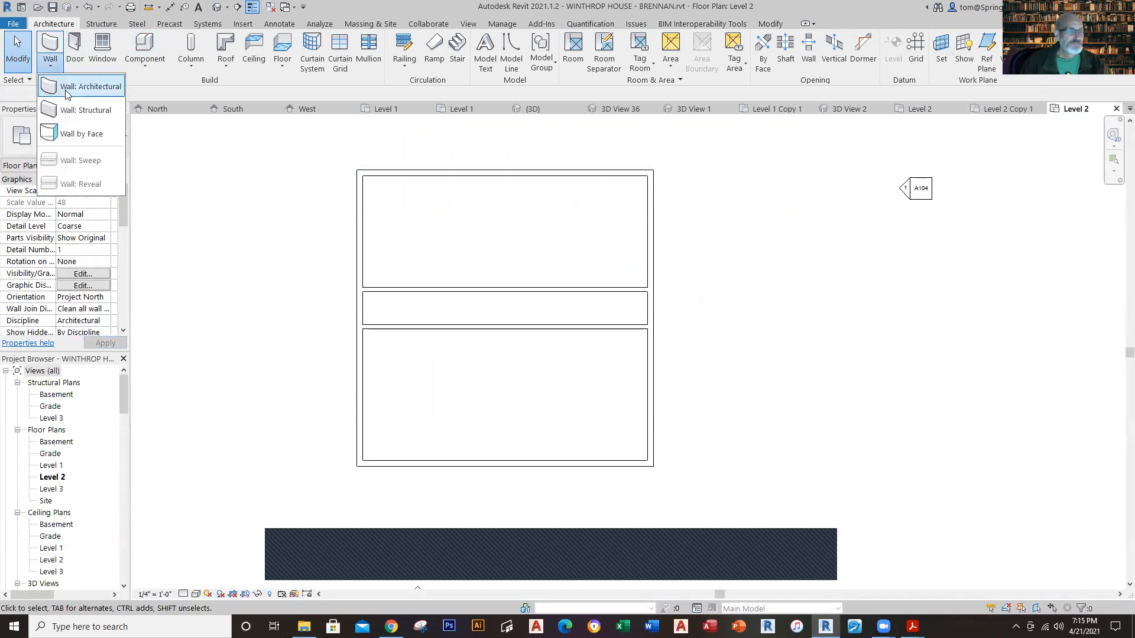
click(68, 87)
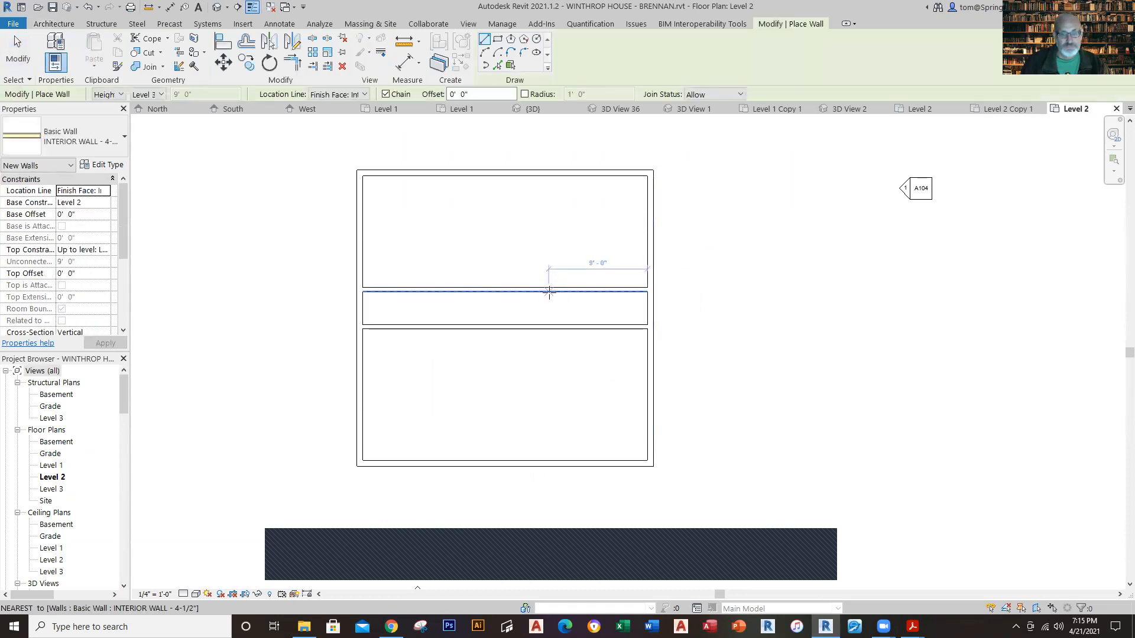
click(522, 291)
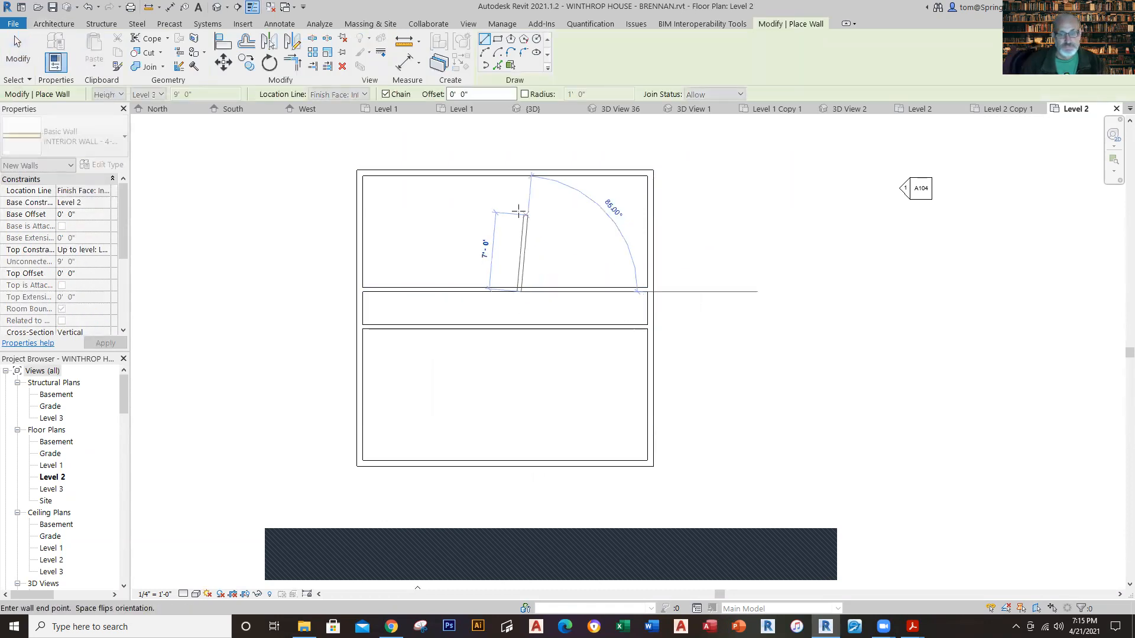
click(521, 172)
key(Escape)
key(Escape)
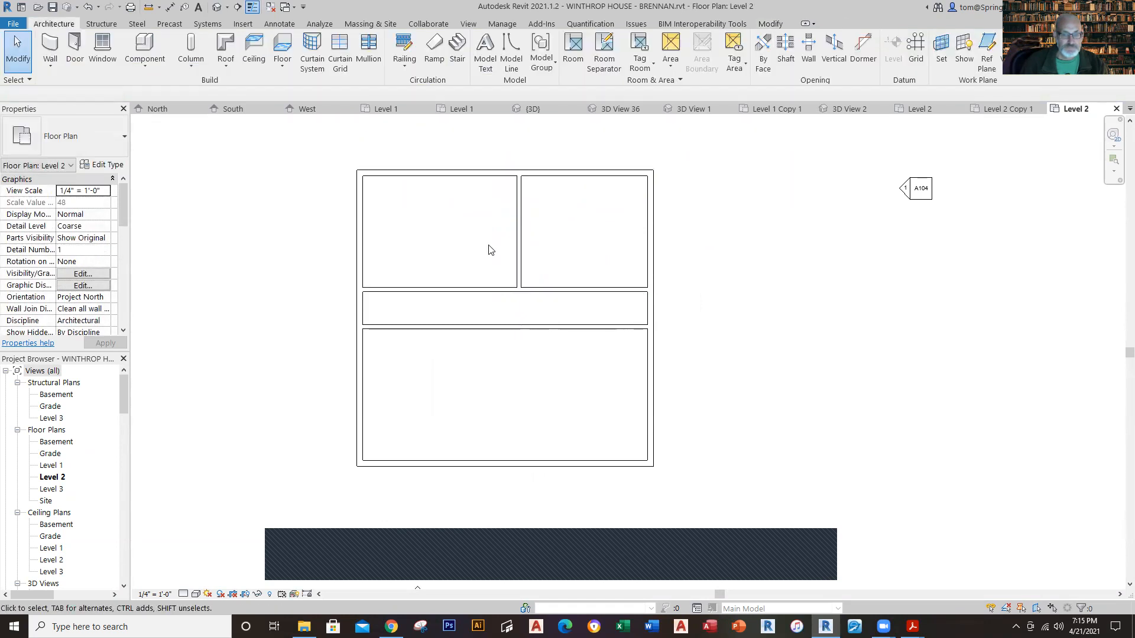
Step: Set the clear distance between the new north-south partition and the east exterior wall to 12' 5"
click(519, 246)
click(585, 130)
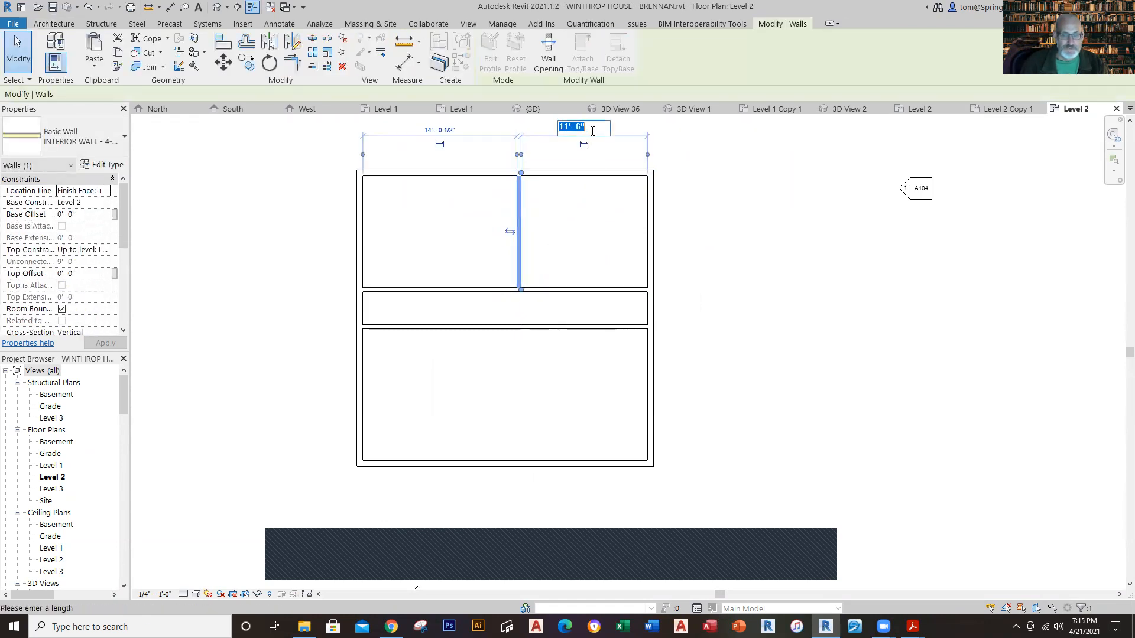
text(12)
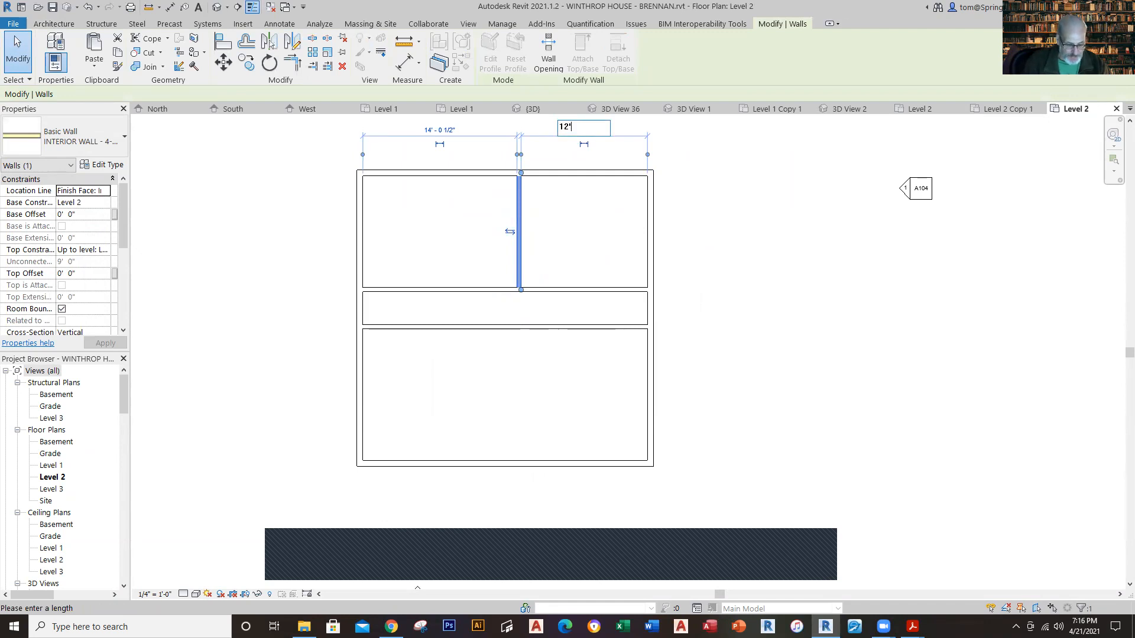
text(')
key(Return)
key(Escape)
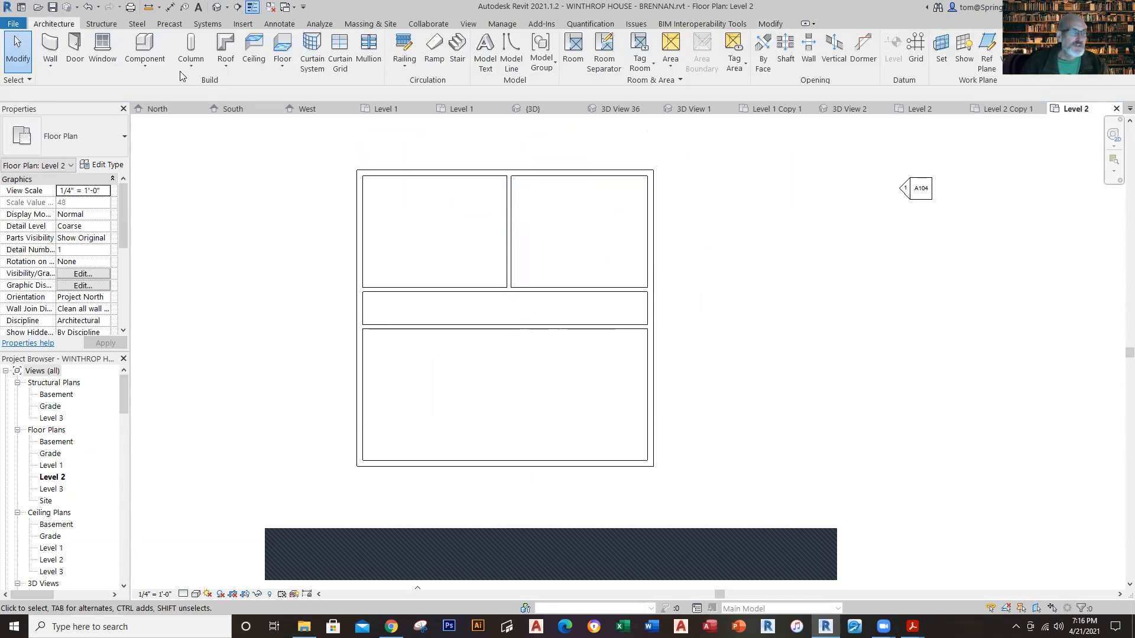
Step: Draw a second 4-1/2" north-south partition from the north exterior wall to the hallway partition, about 8' 7-1/2" from the west exterior wall
click(48, 71)
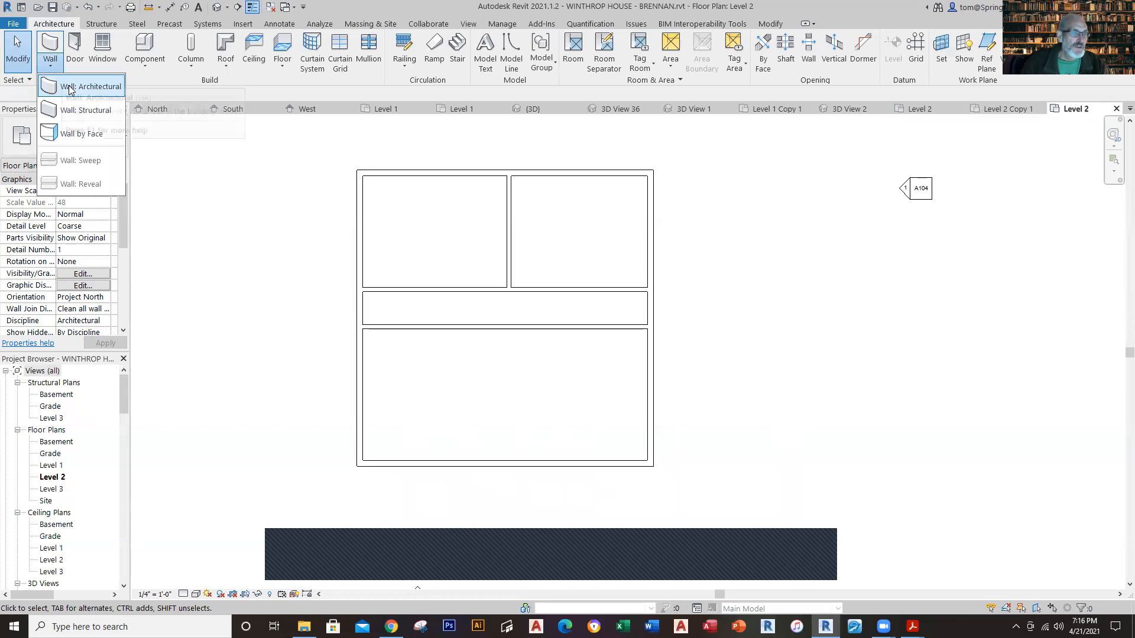
click(71, 80)
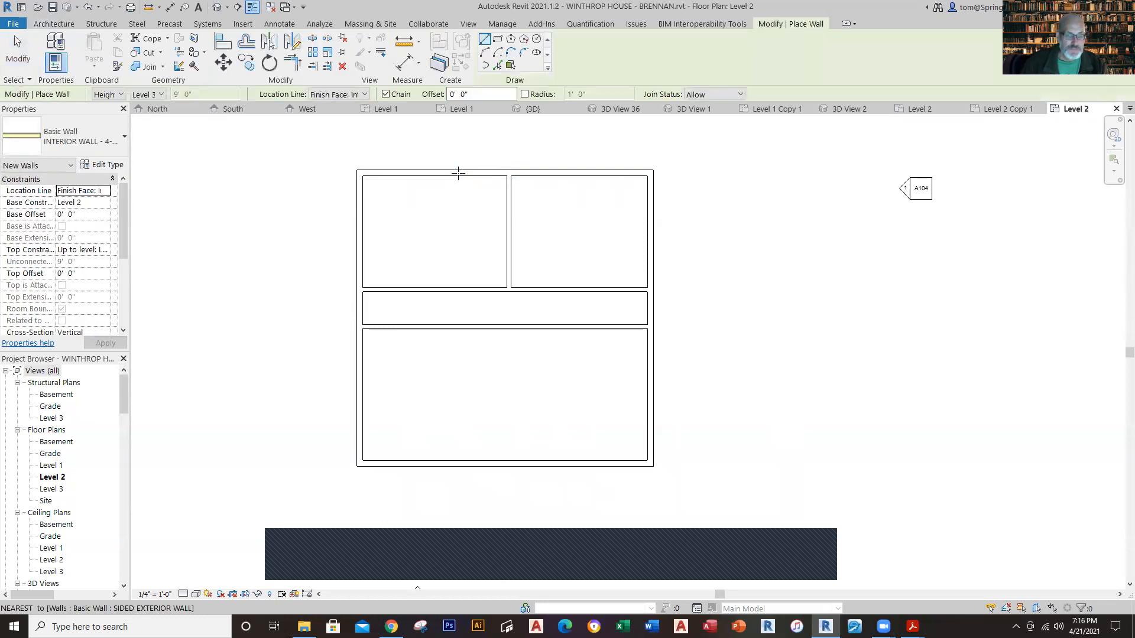
click(458, 174)
click(458, 291)
key(Escape)
key(Escape)
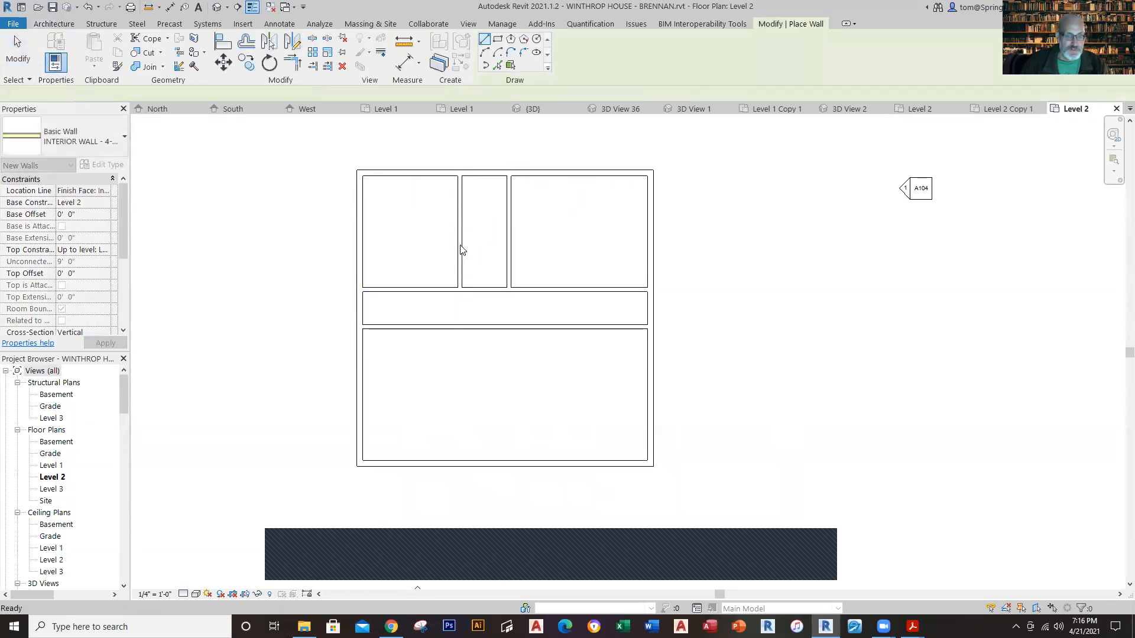
Step: Set the clear distance between the second north-south partition and the west exterior wall to 10' 10.5"
click(460, 245)
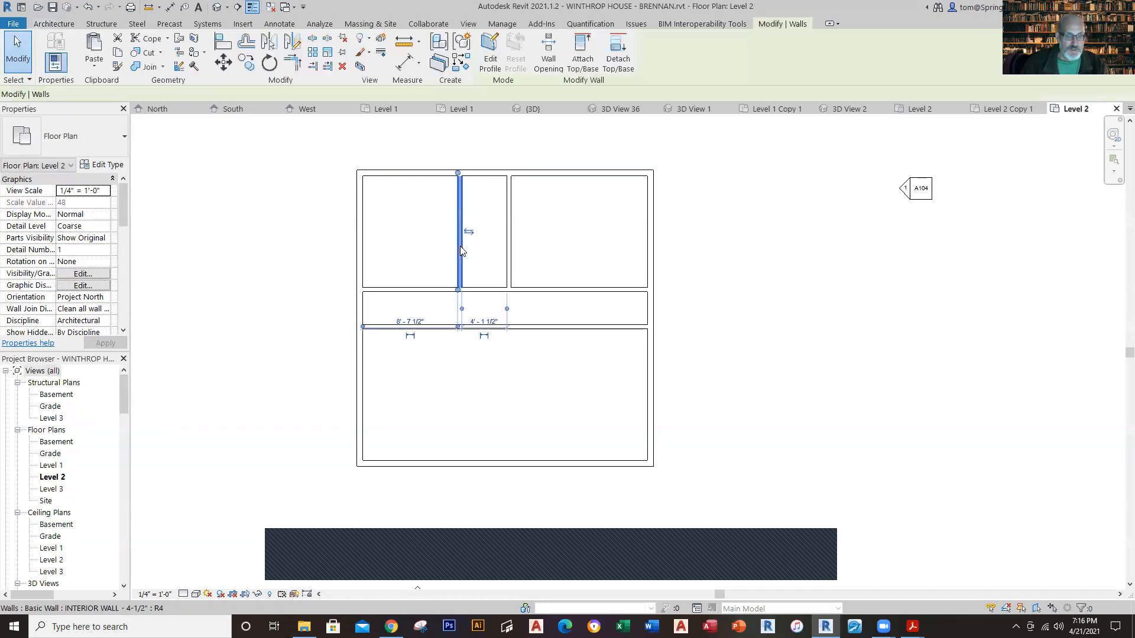
click(414, 323)
text(10)
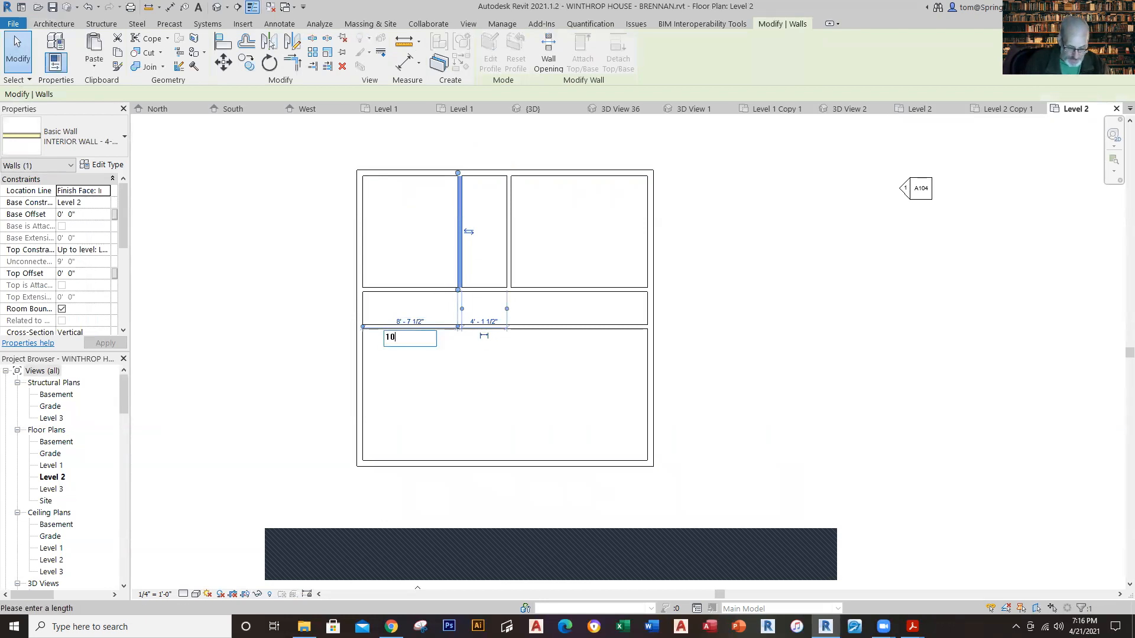
text('10.5)
key(Return)
key(Escape)
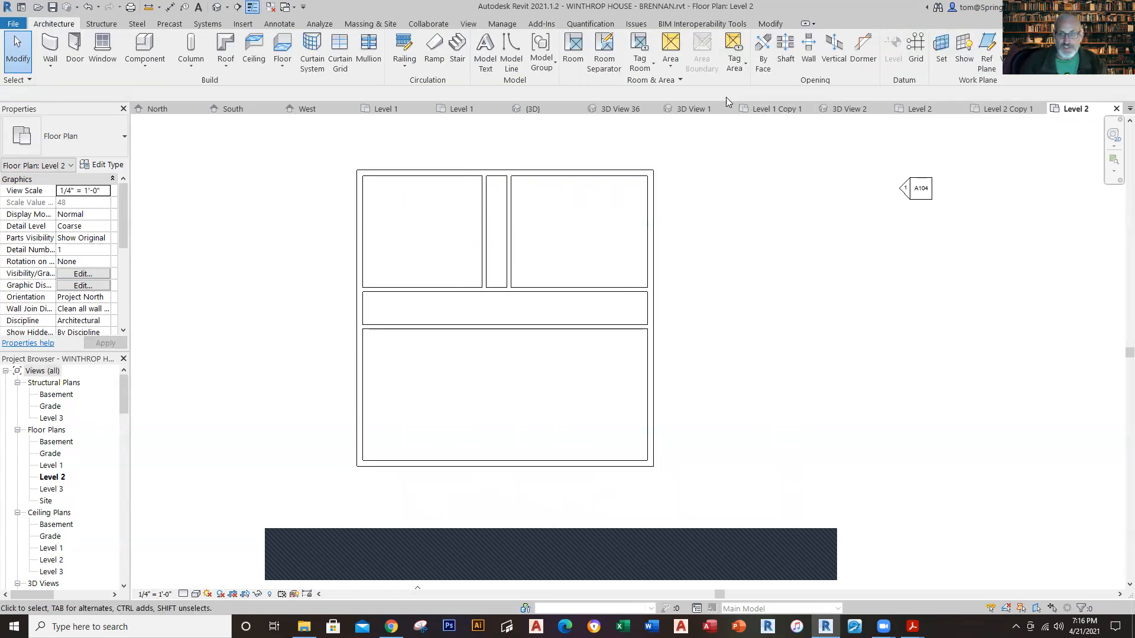
Step: Compare the spacing of both north-south partitions with the reference Level 2 plan, and check the closet divider between them
click(925, 112)
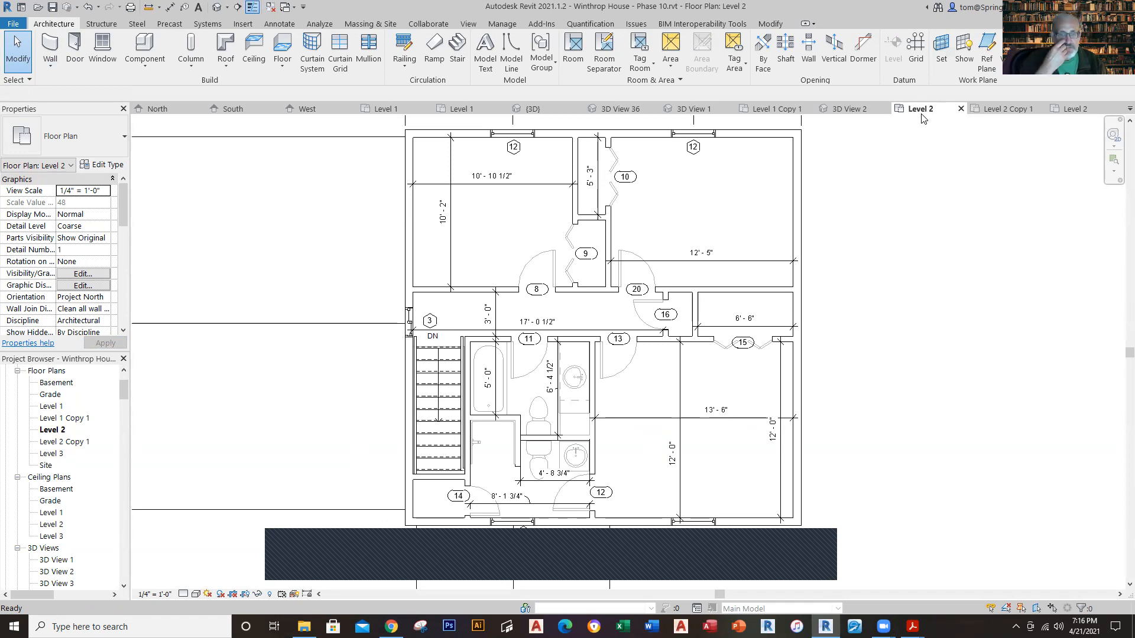
click(1067, 109)
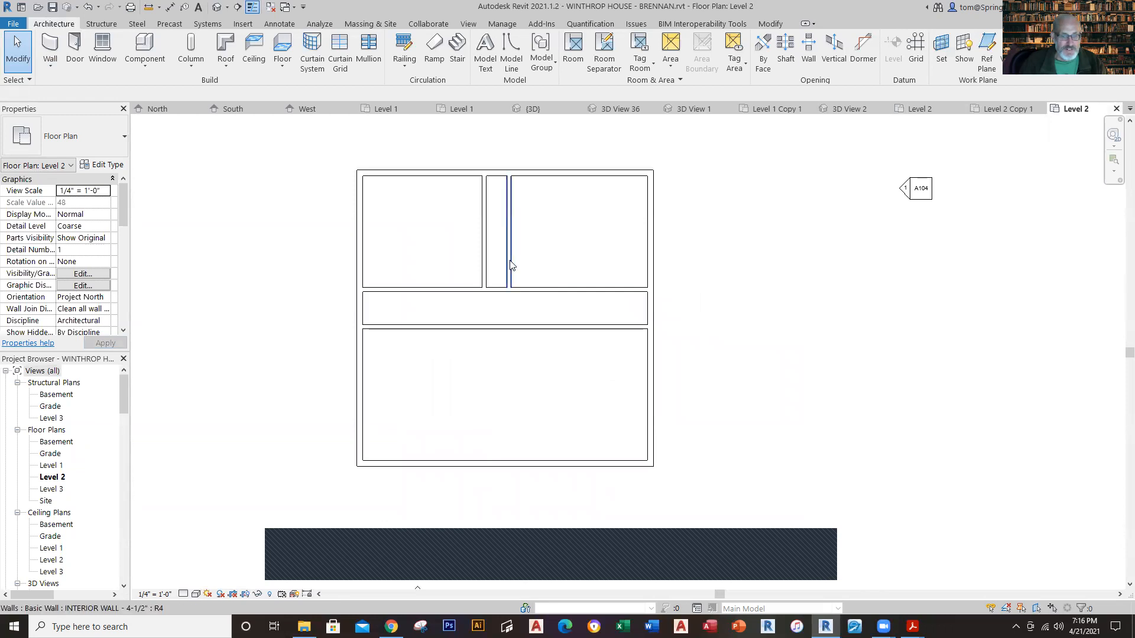
click(509, 263)
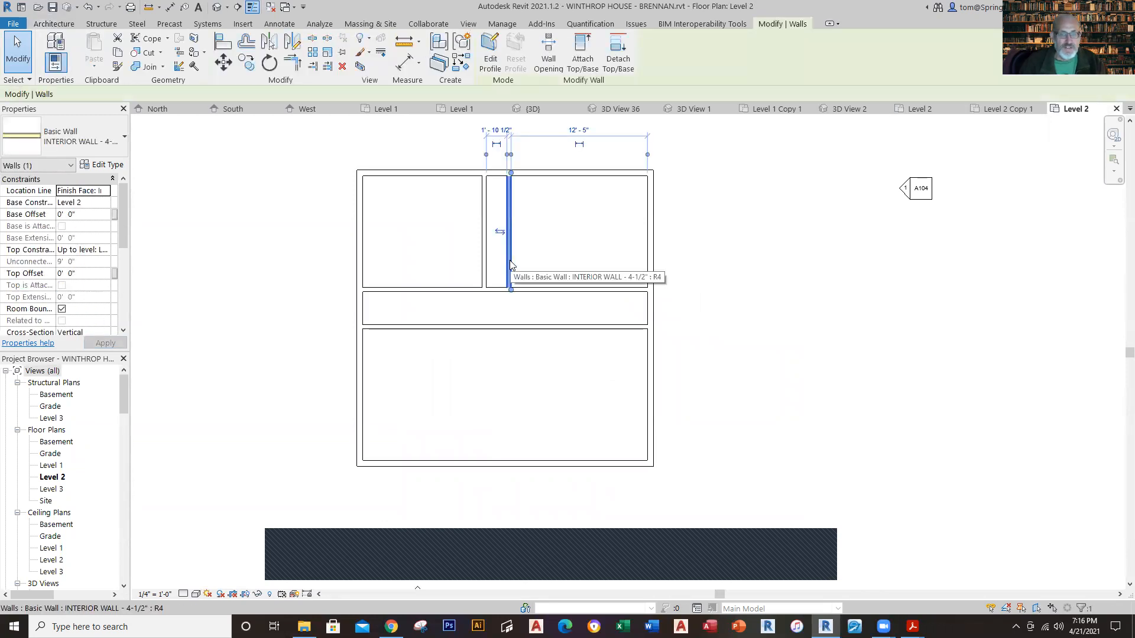
key(Escape)
click(482, 260)
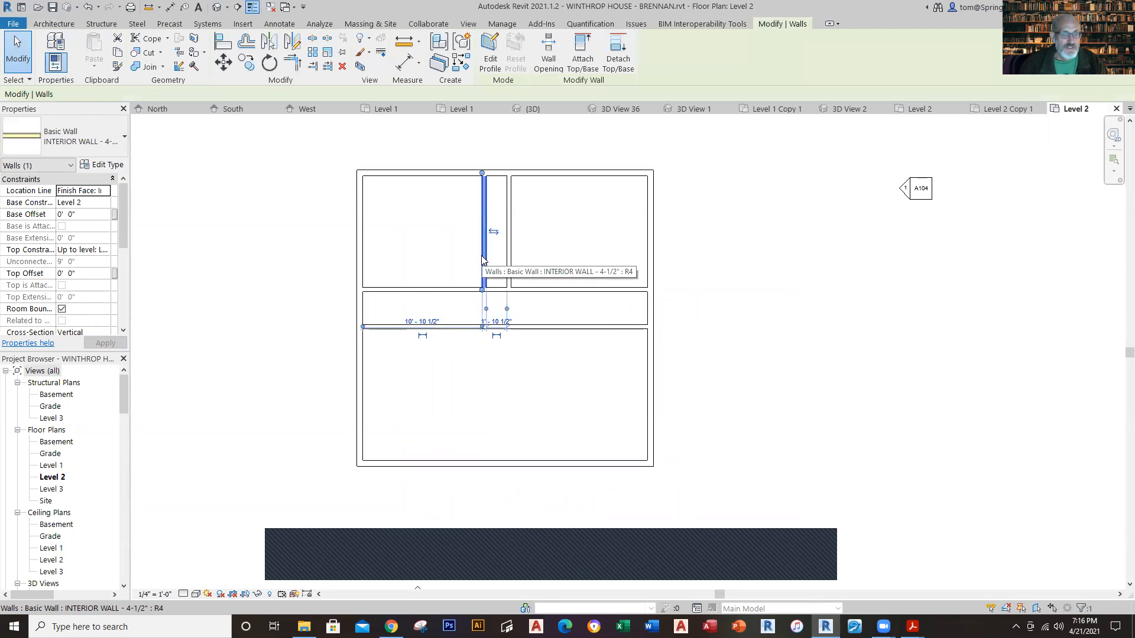
key(Escape)
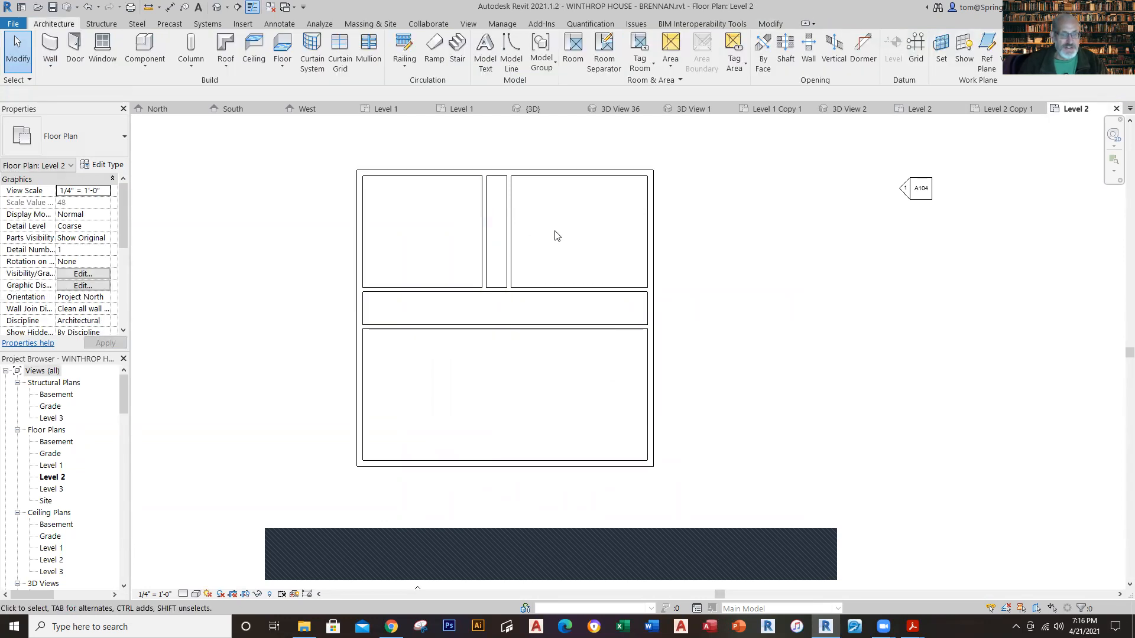
click(918, 109)
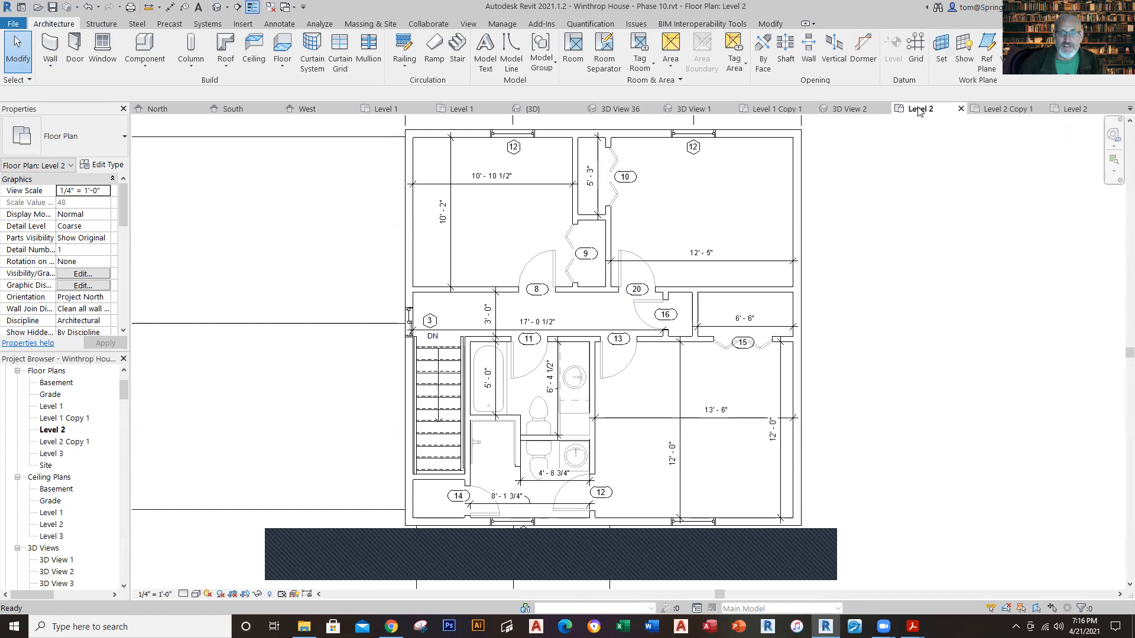
click(1075, 109)
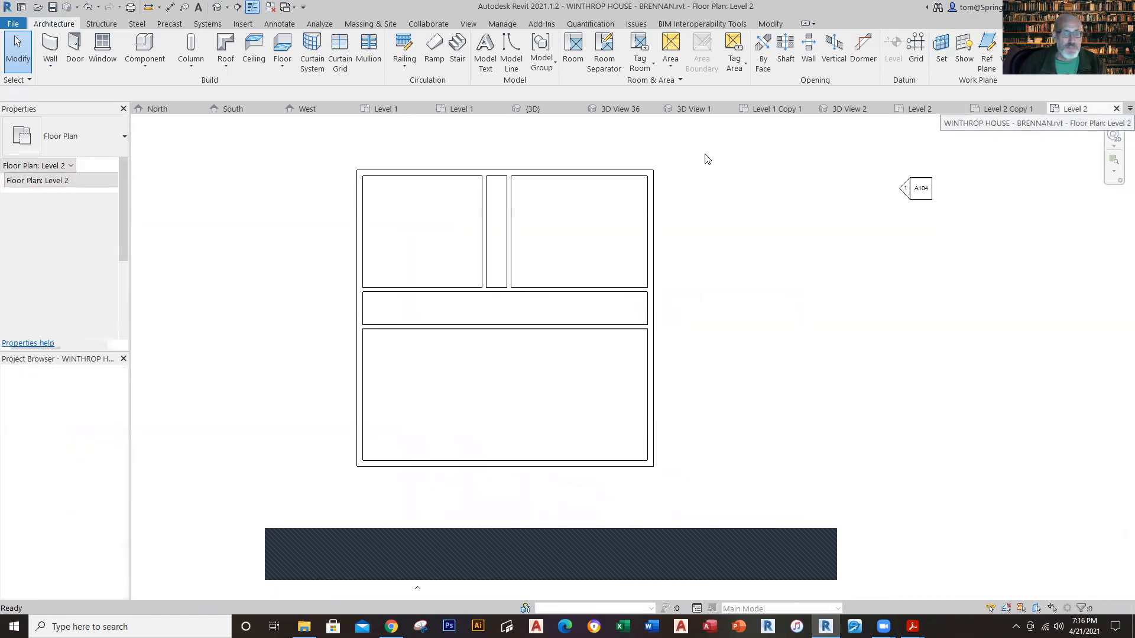
Step: Draw a short 4-1/2" closet divider wall between the two north-south partitions, starting from the midpoint of the western one
click(50, 46)
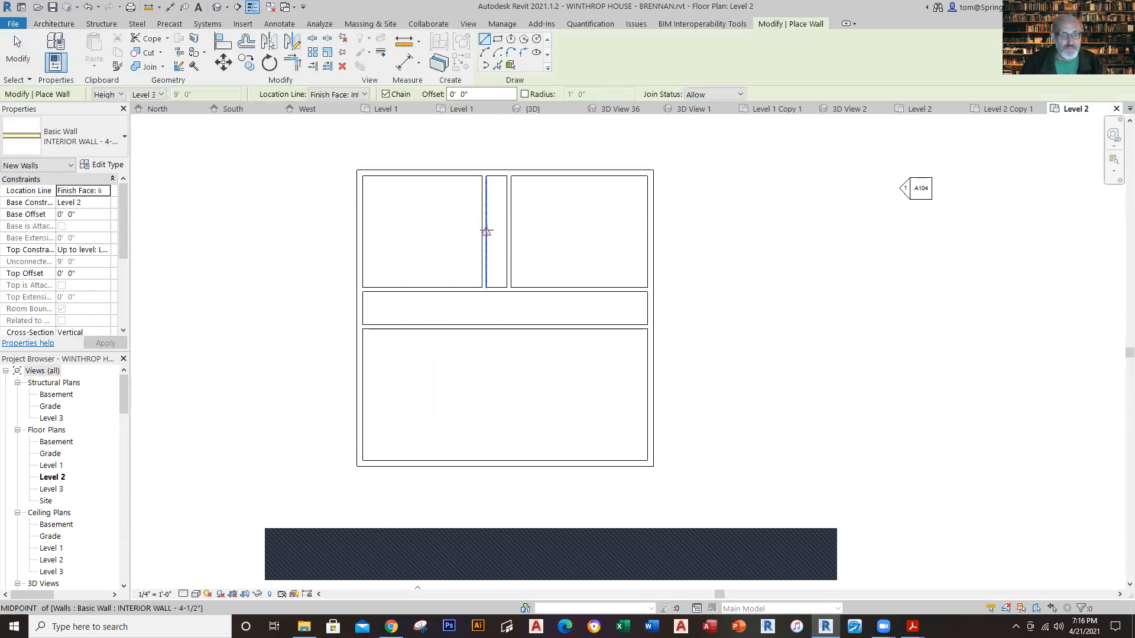
click(486, 232)
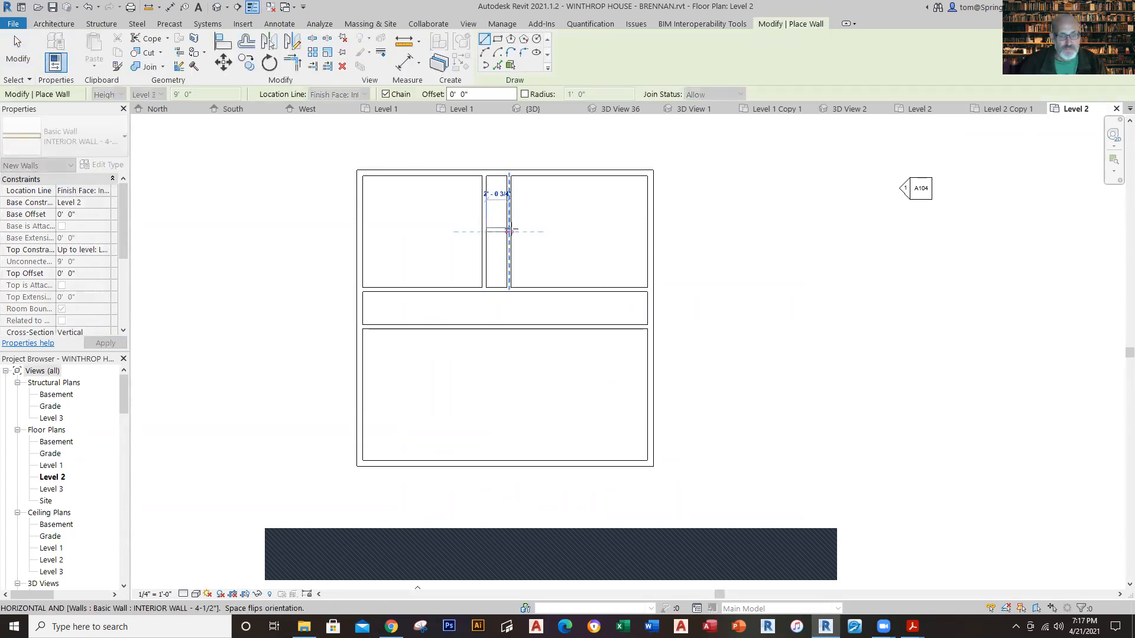
click(509, 232)
key(Escape)
key(Escape)
Step: Set the clear distance between the closet divider and the north exterior wall to 5' 3"
click(496, 232)
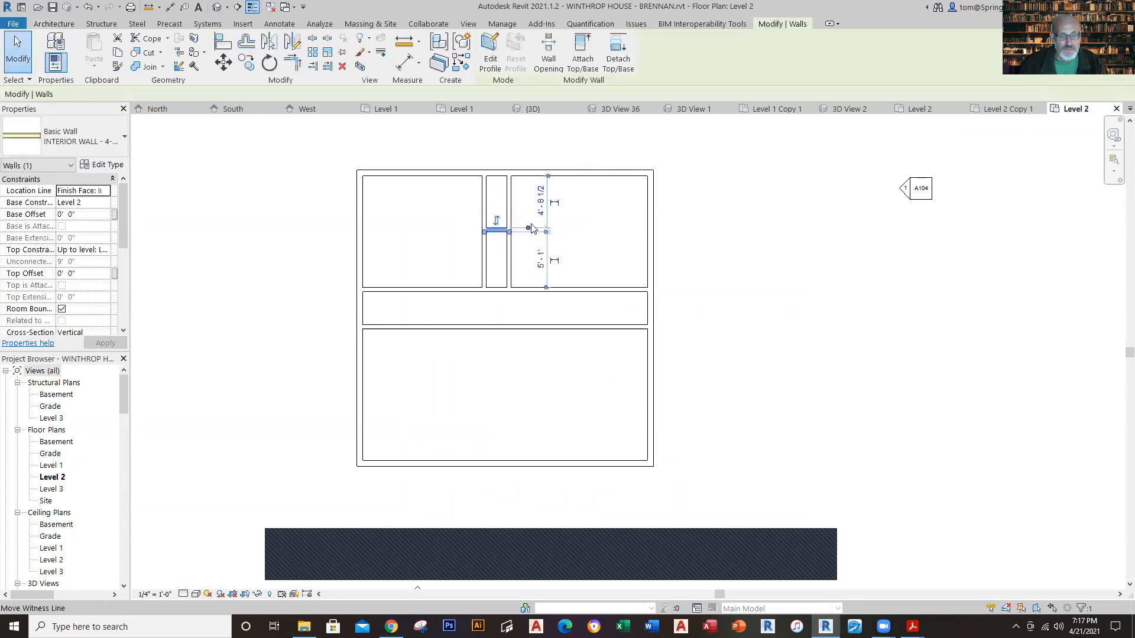
click(541, 204)
text(5'3)
key(Return)
key(Escape)
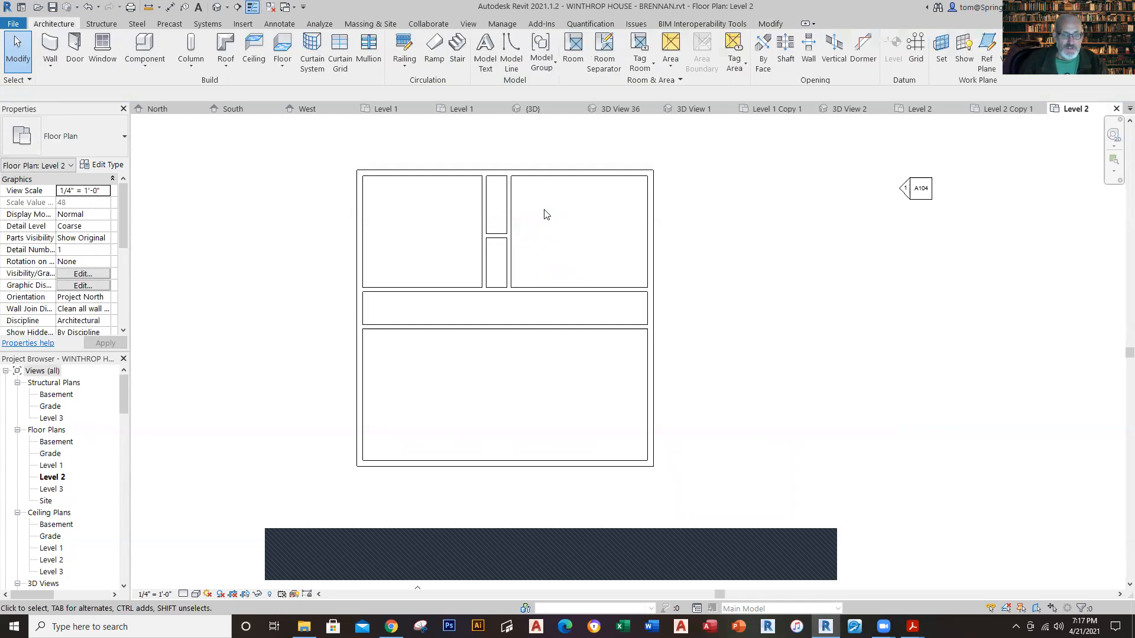
Step: Place Bifold-4 Panel 48" x 84" doors centered on both closets, the south closet opening west and the north closet opening east
scroll(525, 240, up, 1)
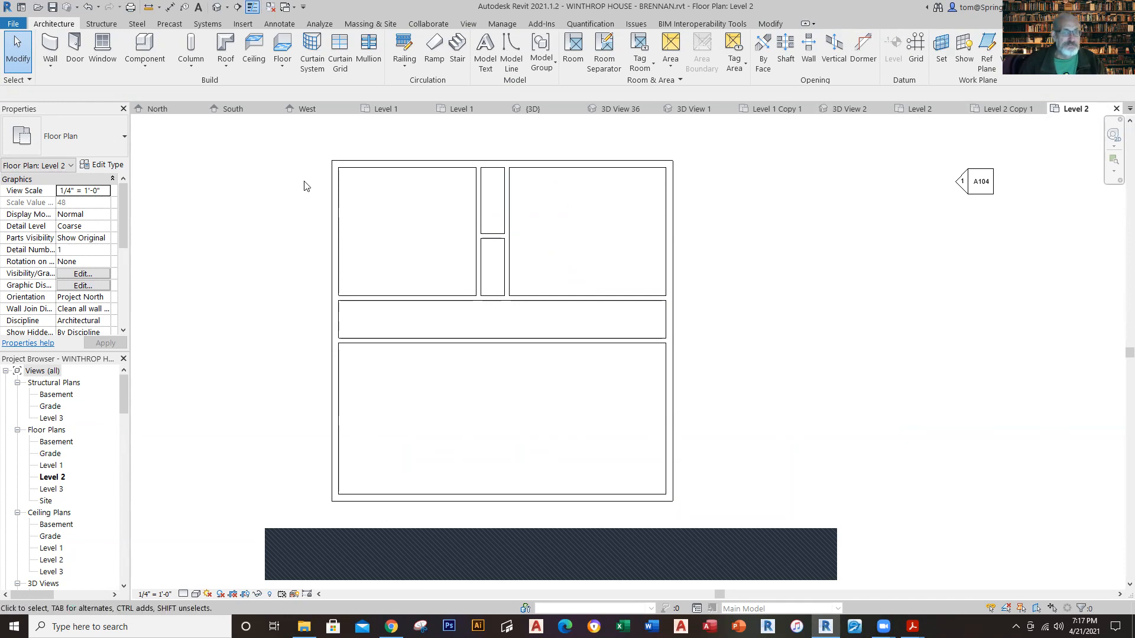
click(77, 54)
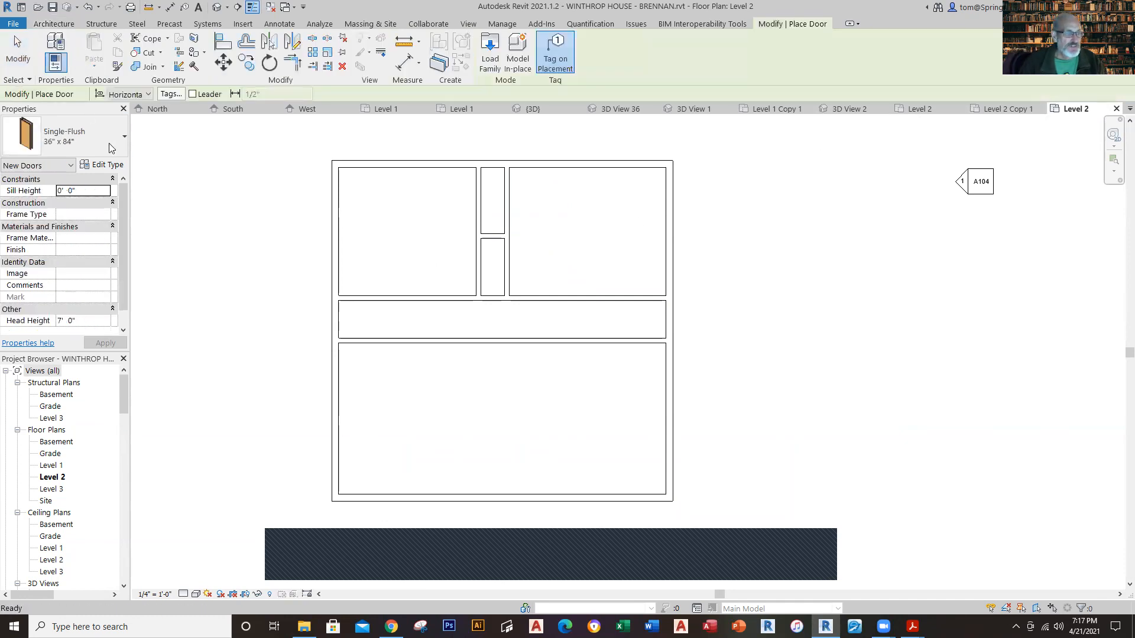
click(123, 148)
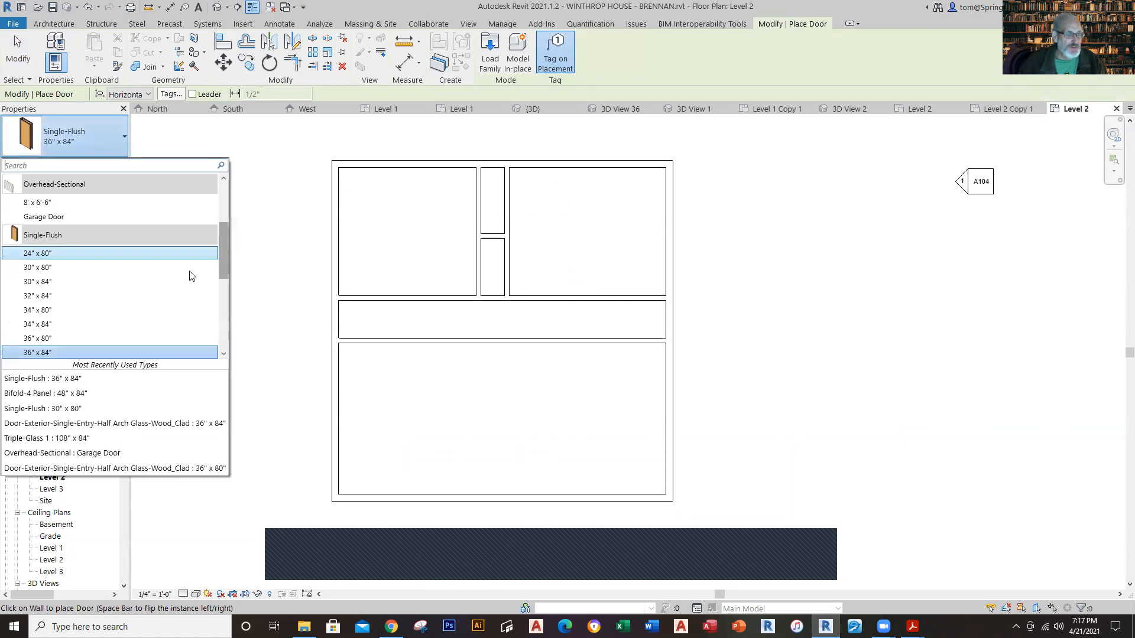
click(101, 393)
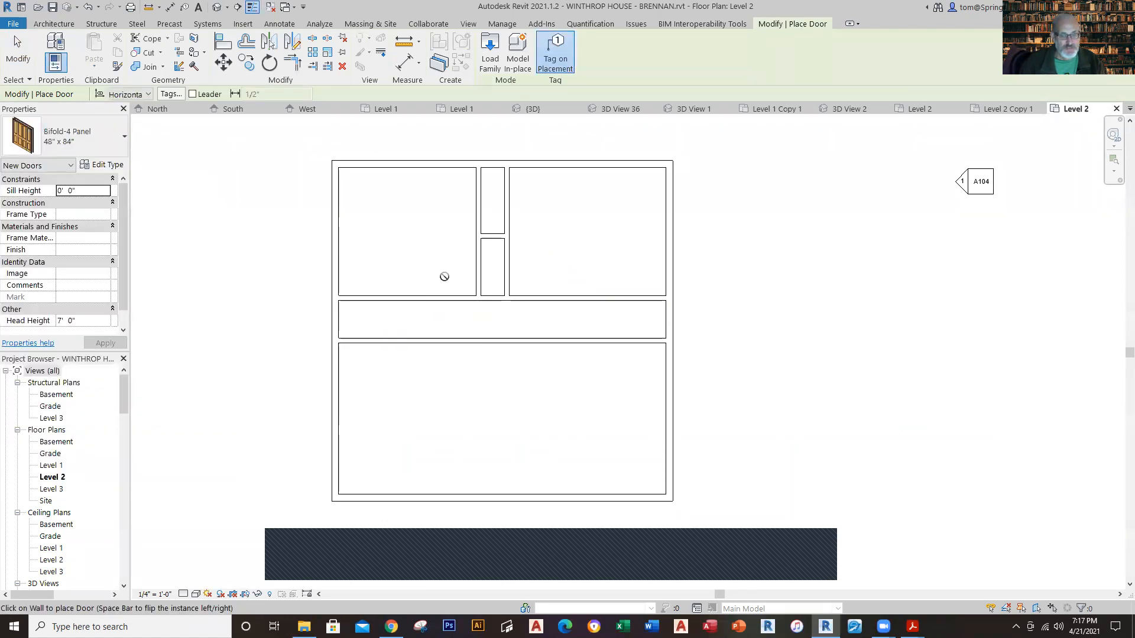
click(476, 267)
click(509, 201)
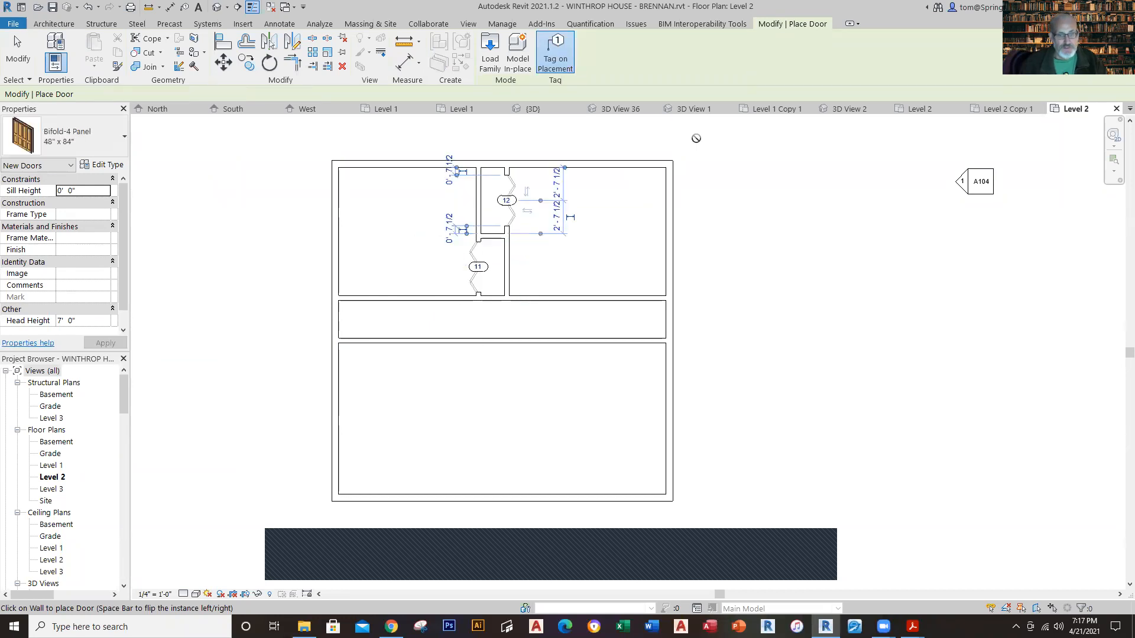
key(Escape)
key(Escape)
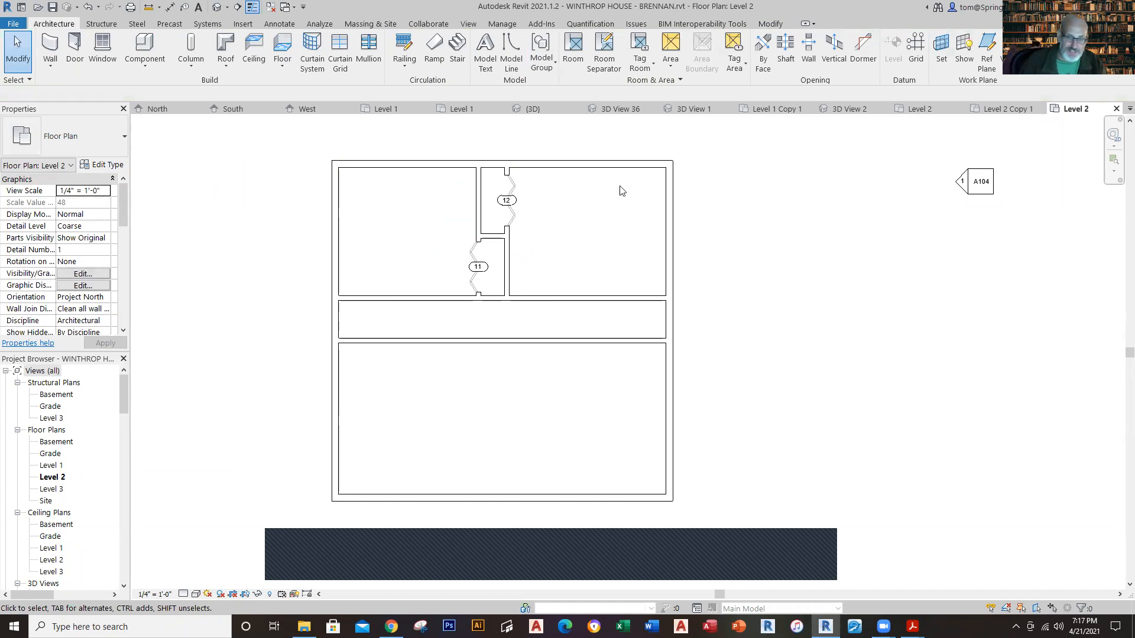
Step: Check the reference Level 2 plan for the type and position of the northeast bedroom's north window
click(918, 111)
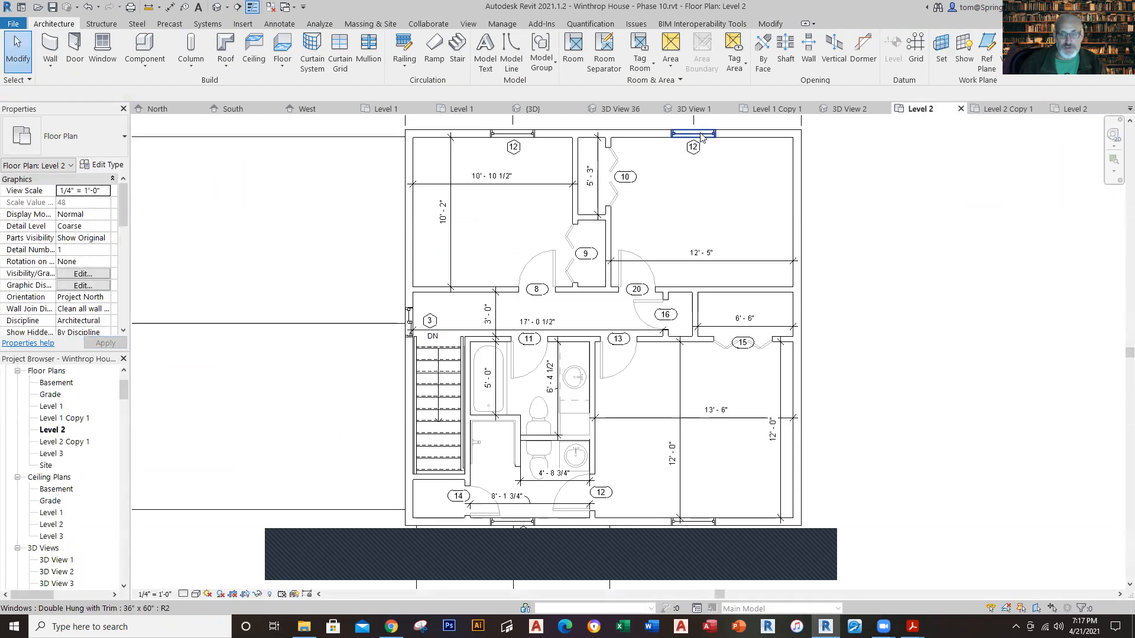
middle_drag(702, 137, 709, 232)
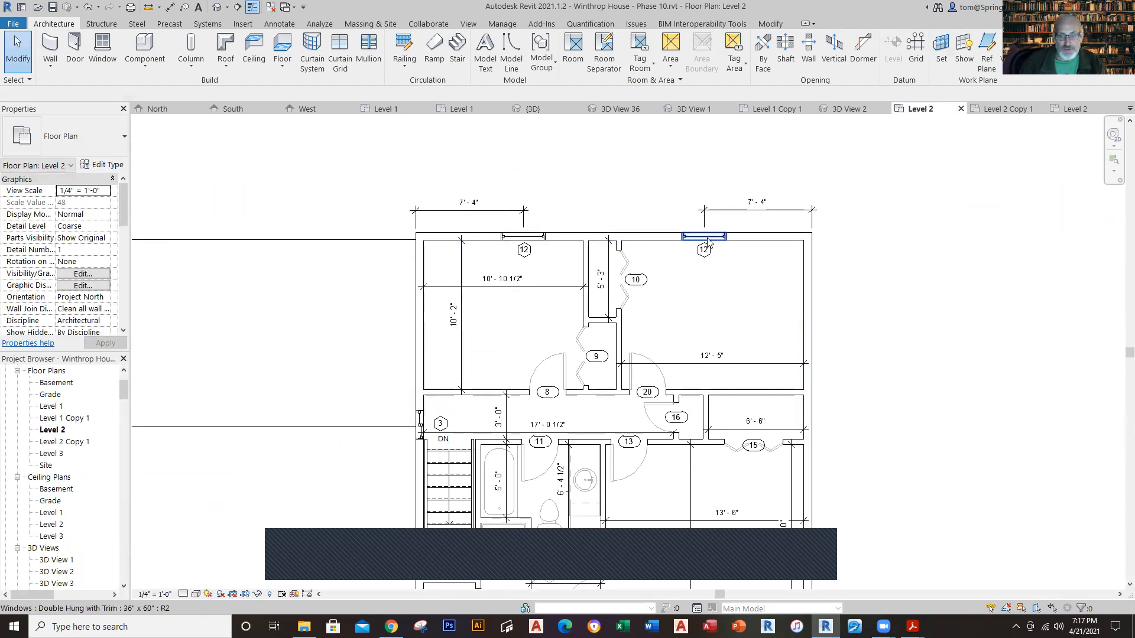
click(708, 241)
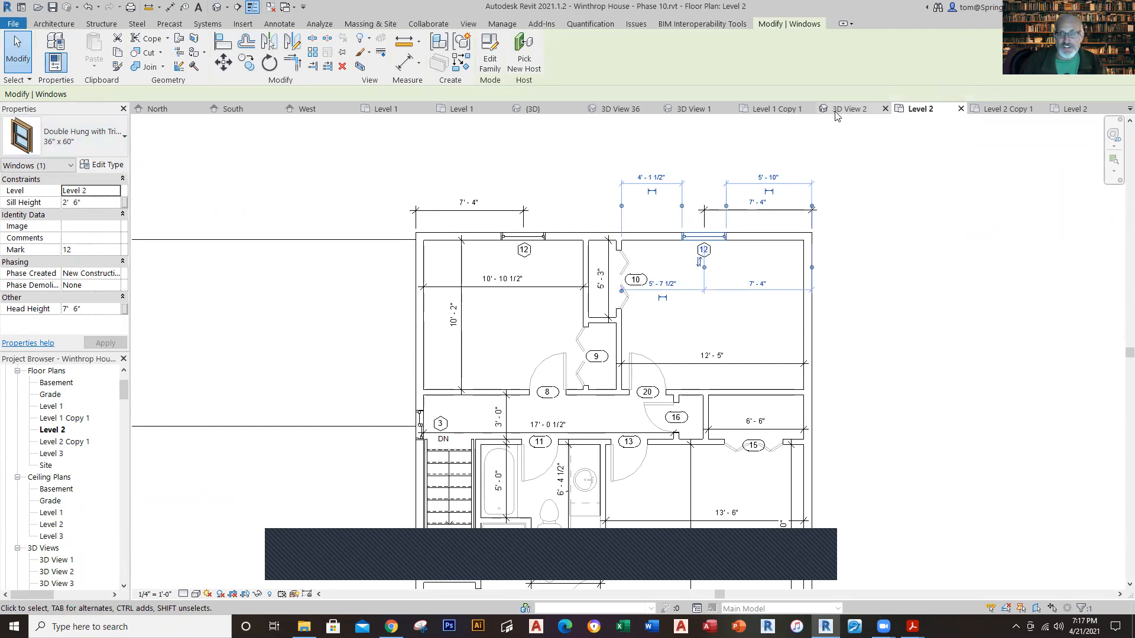
click(1050, 111)
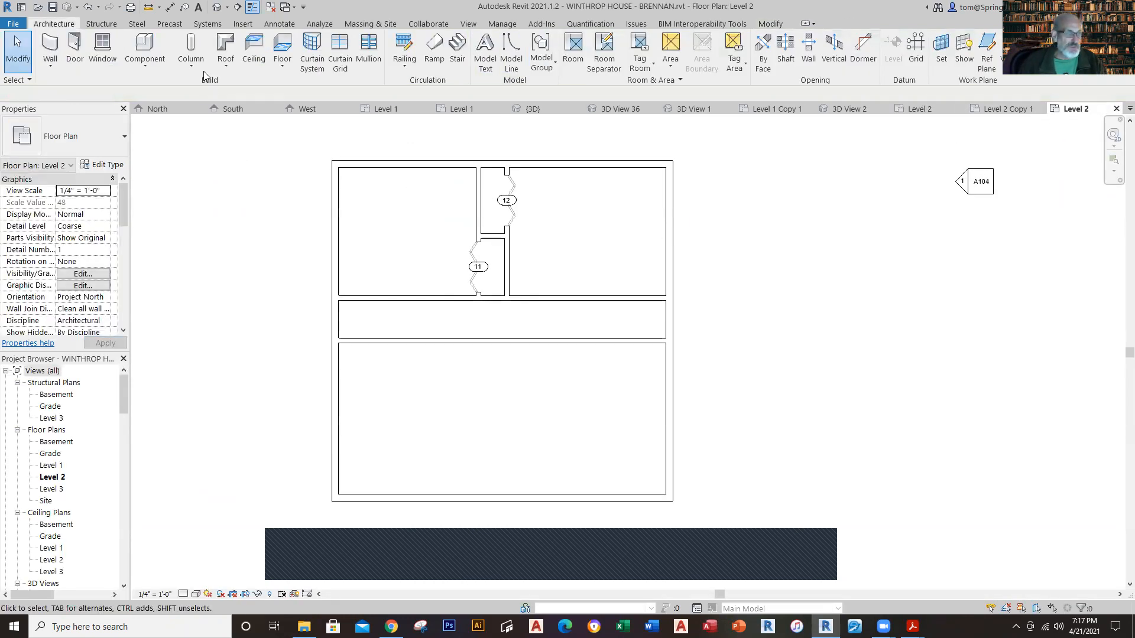
Step: Place a Double Hung with Trim 36" x 60" window in the northeast bedroom's north wall, centered about 5' 6" from the east wall's inner face
click(104, 65)
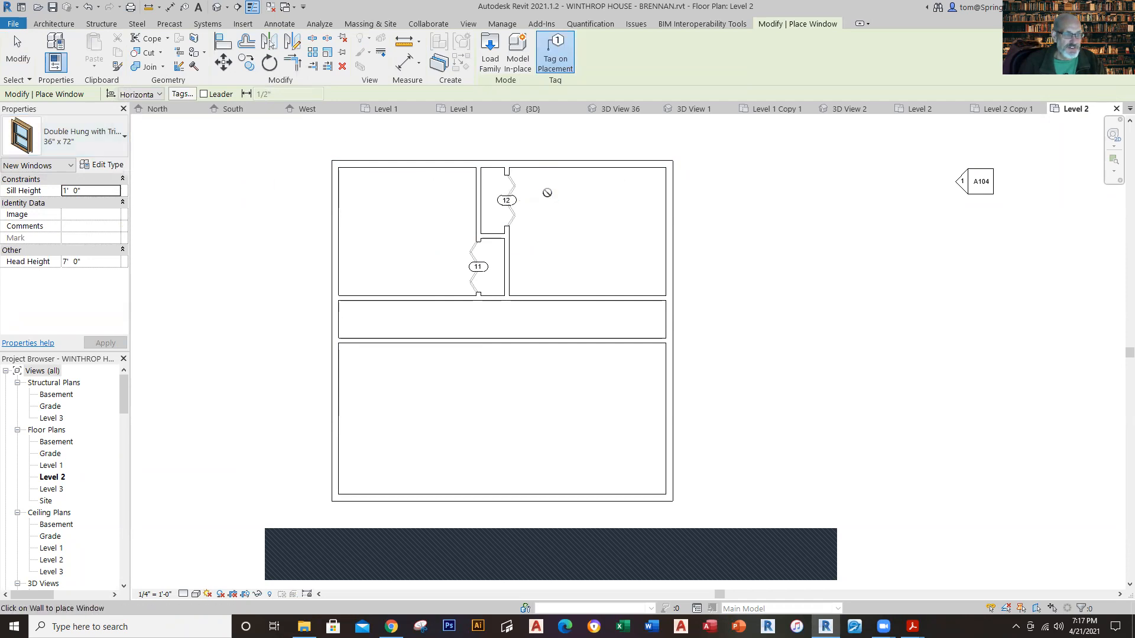
click(121, 137)
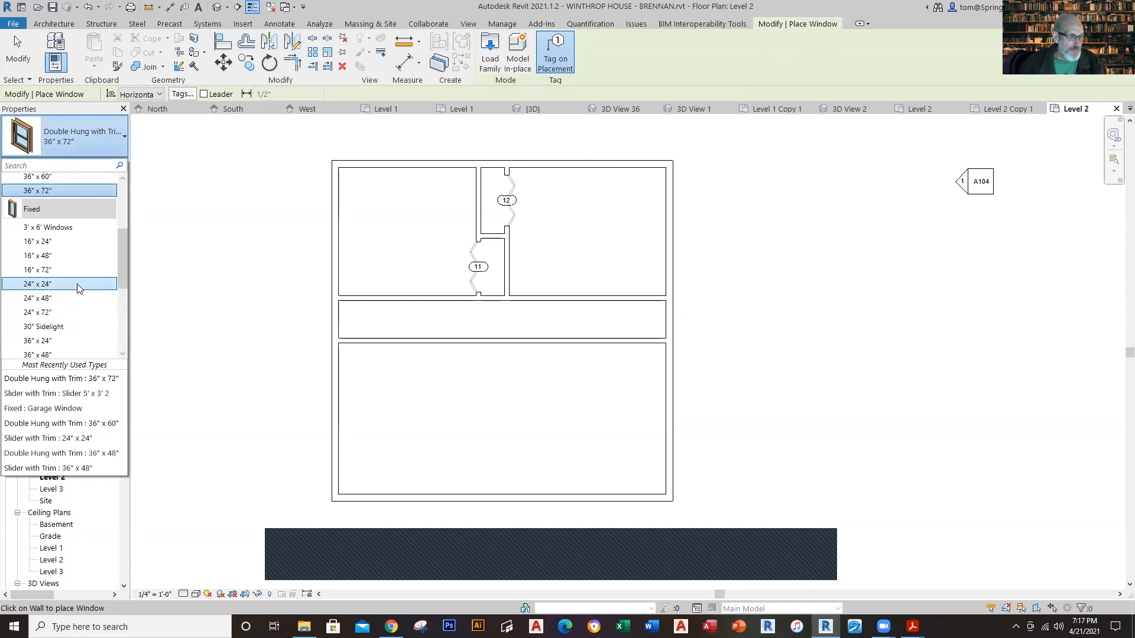
click(52, 177)
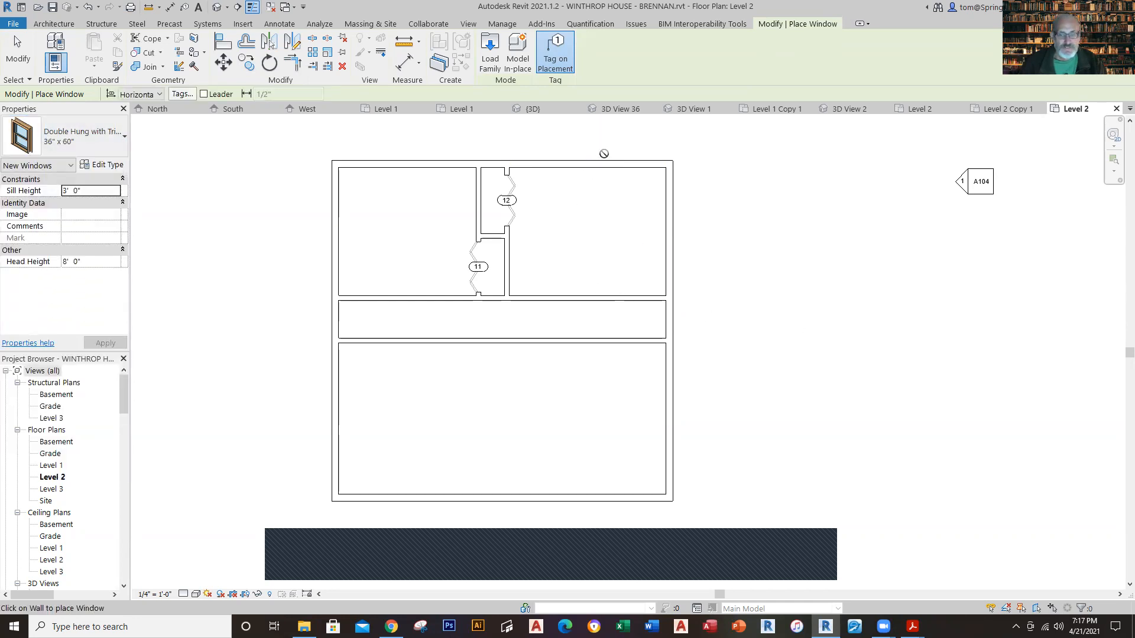
click(597, 156)
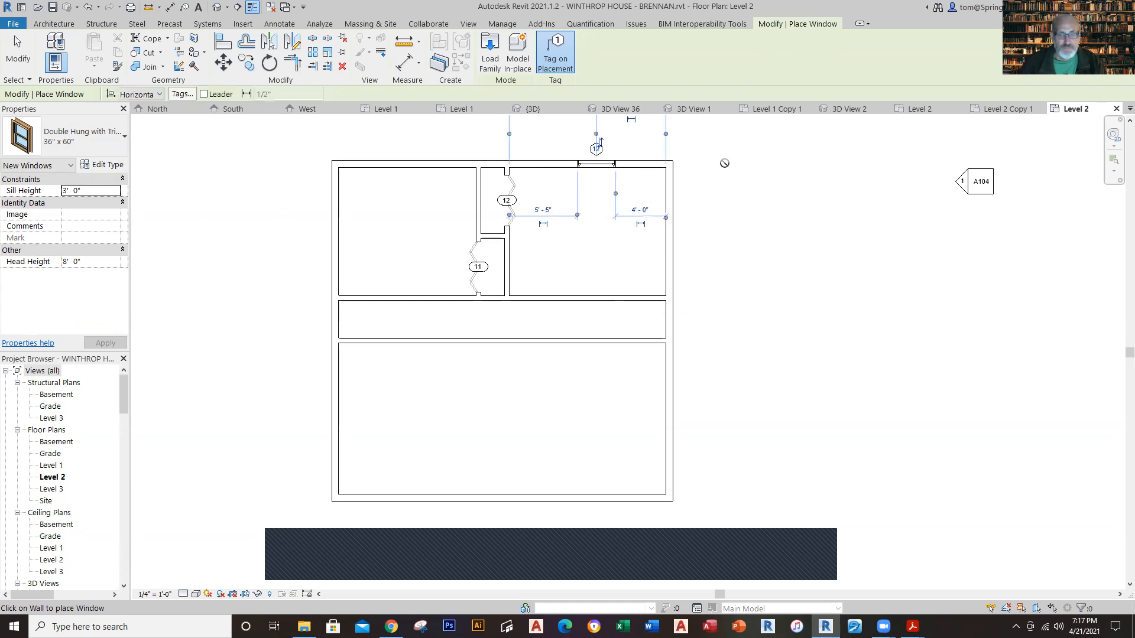
scroll(728, 174, down, 1)
middle_drag(728, 175, 685, 329)
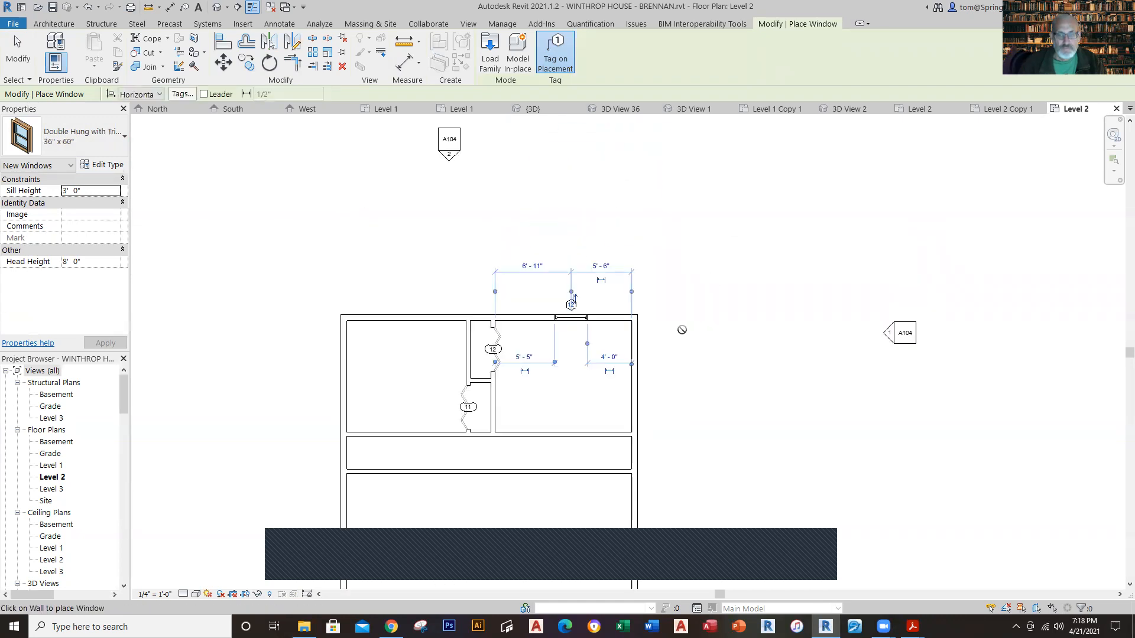
Step: Set the distance from the northeast window's center to the outer face of the east wall to 7' 4"
key(Escape)
key(Escape)
click(566, 319)
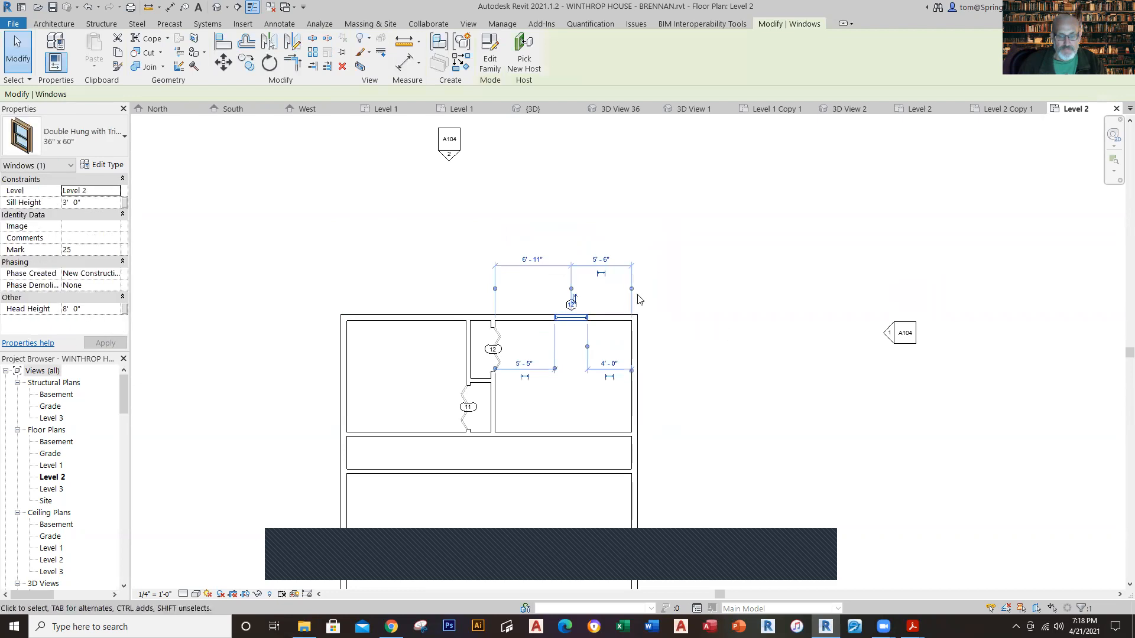
click(641, 289)
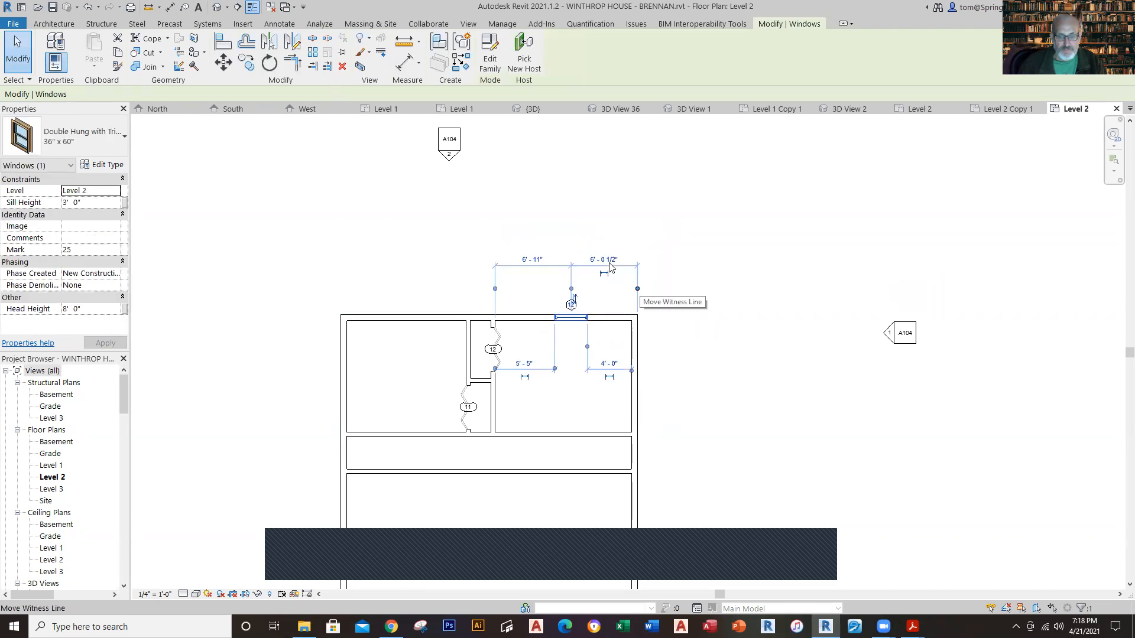
click(610, 267)
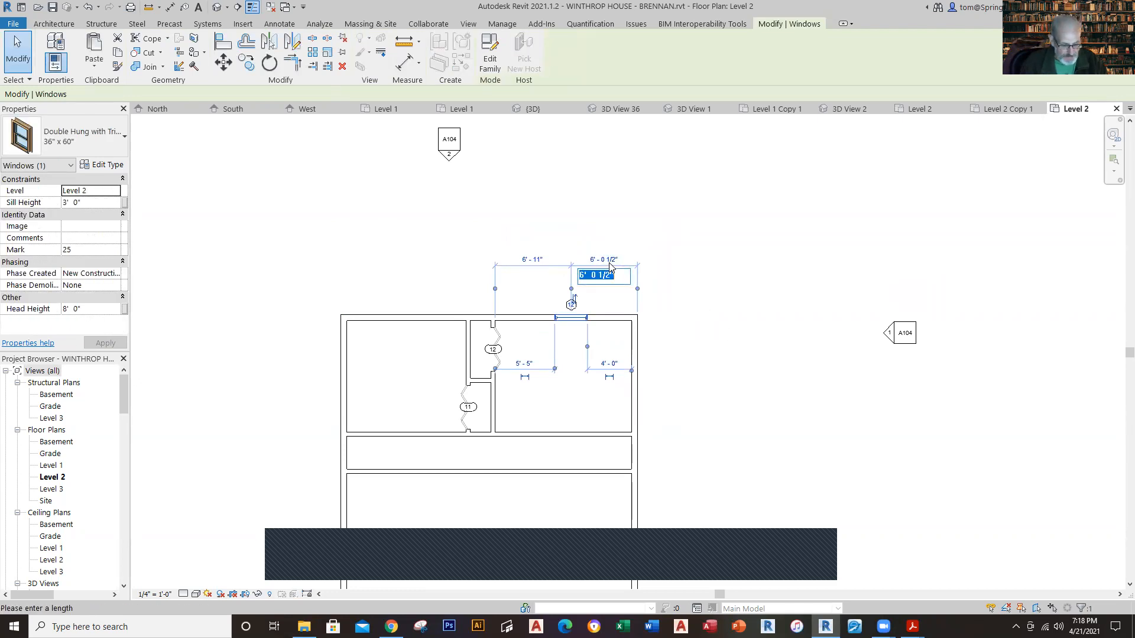
key(Return)
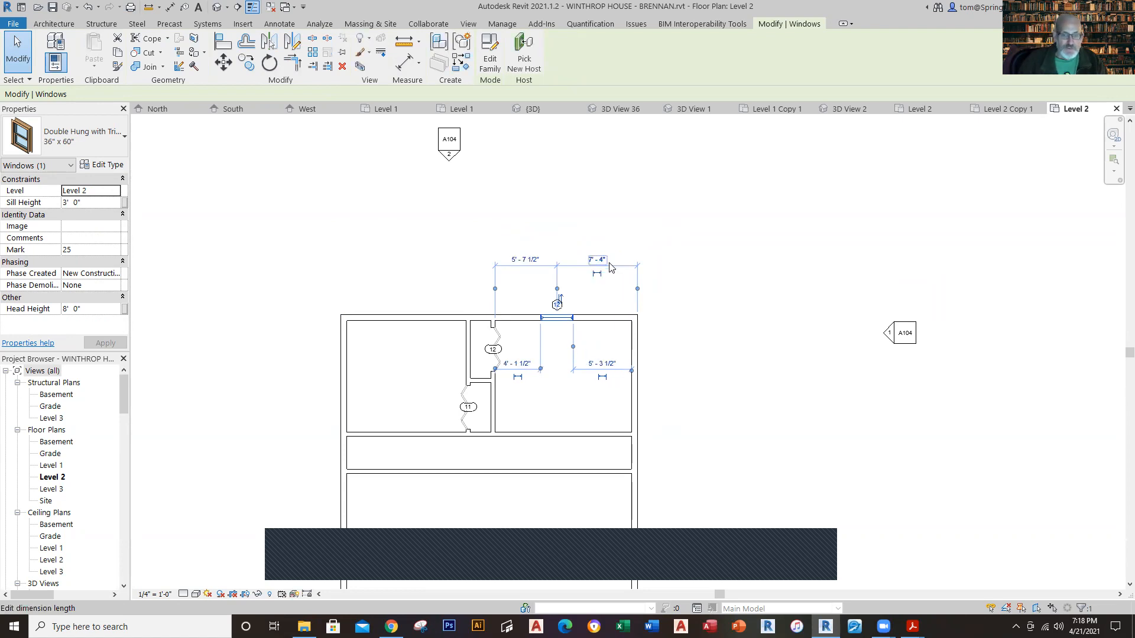
click(671, 207)
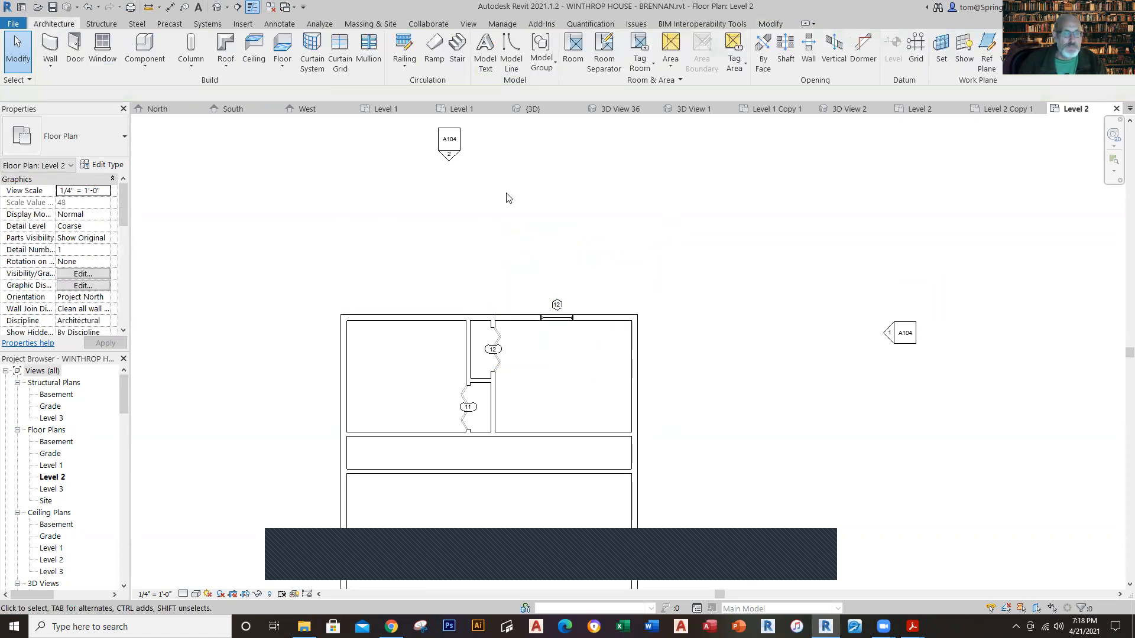
Step: Place another Double Hung with Trim 36" x 60" window at the middle of the northwest bedroom's north wall
click(102, 49)
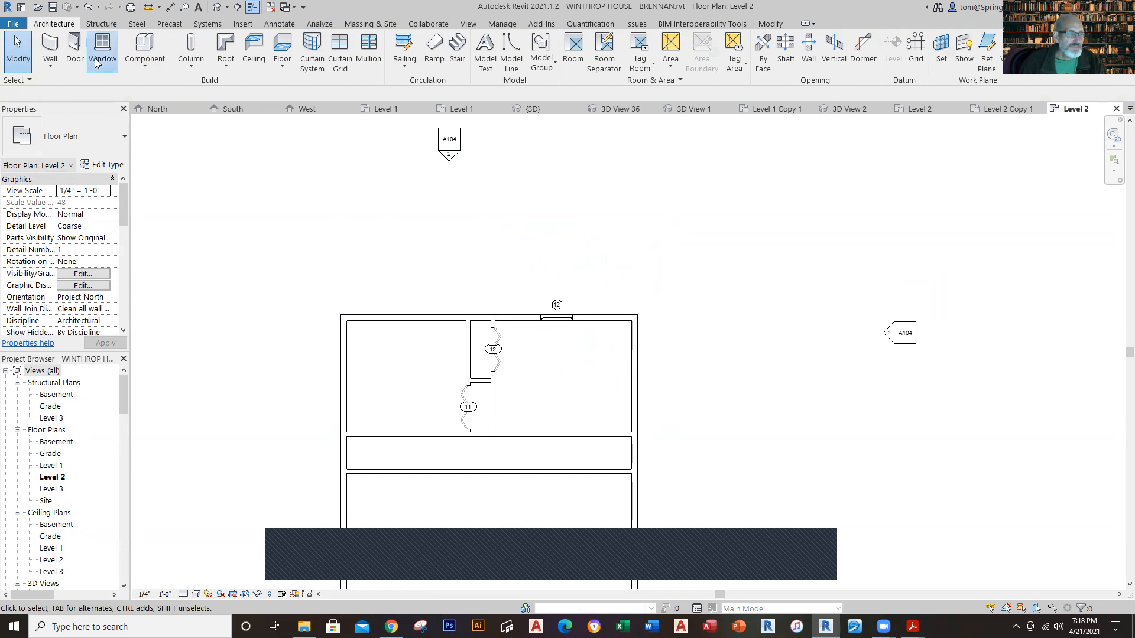
click(407, 317)
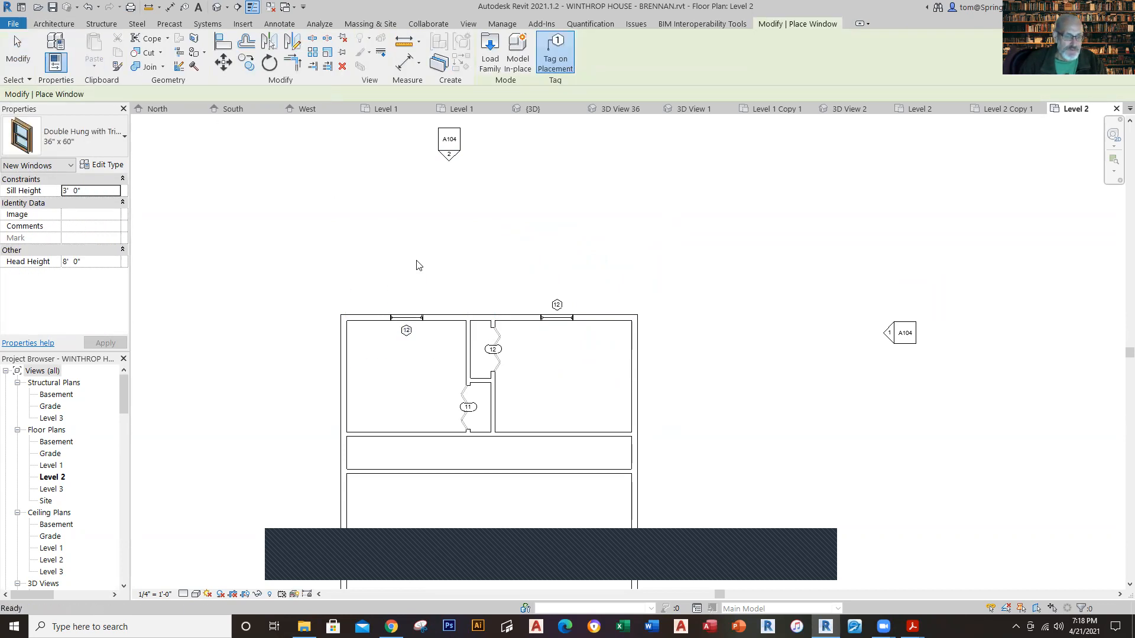
key(Escape)
key(Escape)
Step: Set the distance from the outer face of the west wall to the northwest window's center to 7' 4"
click(410, 310)
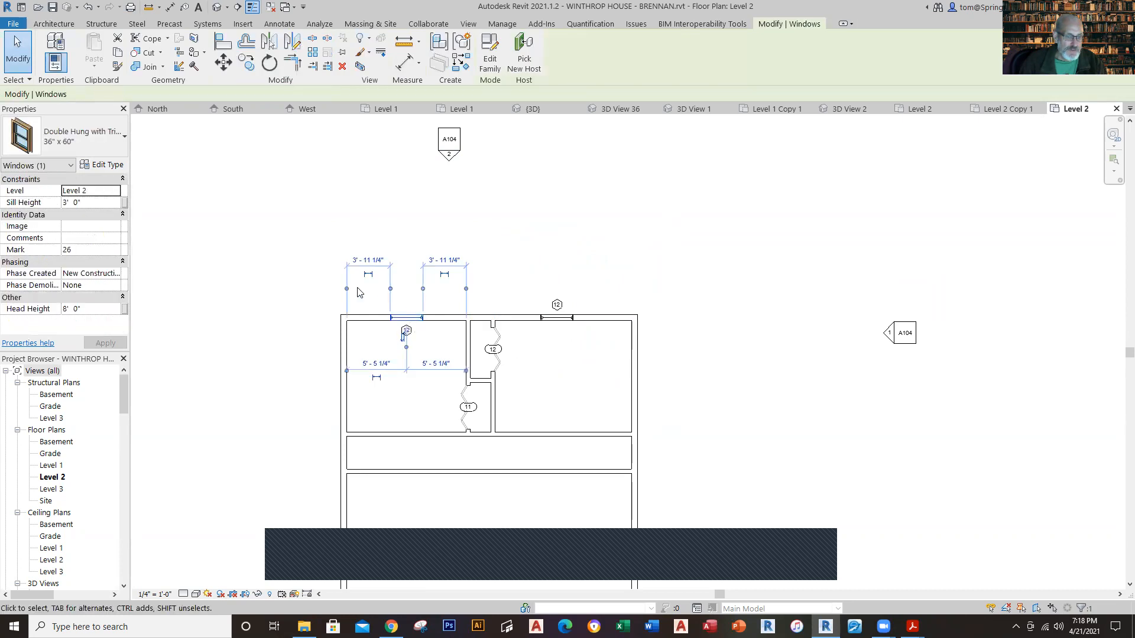
click(347, 290)
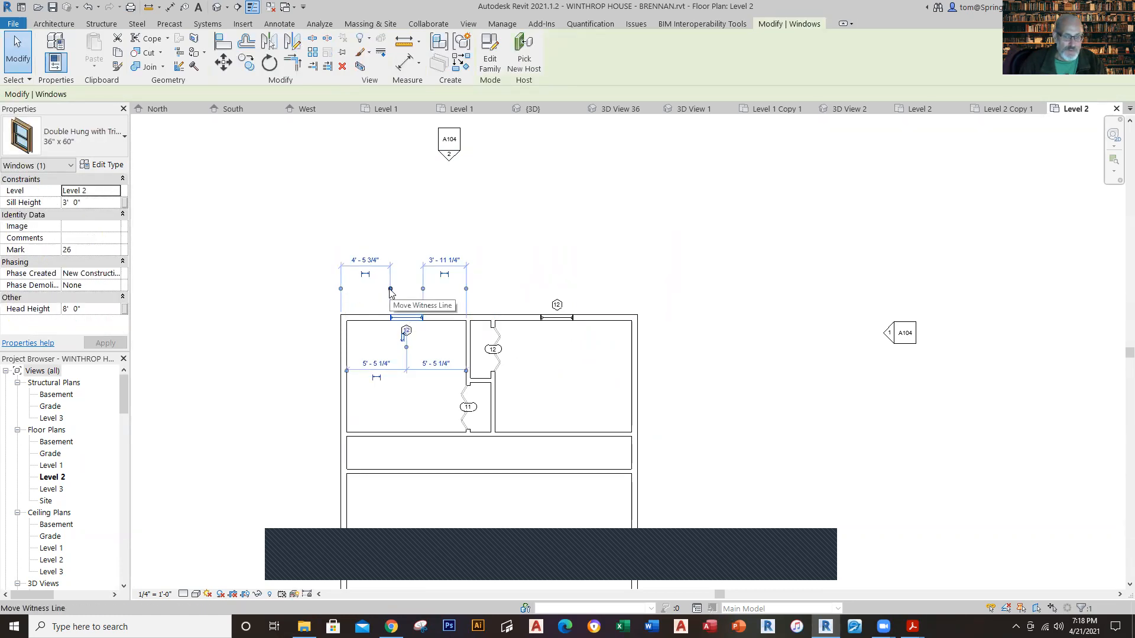
click(390, 290)
click(422, 289)
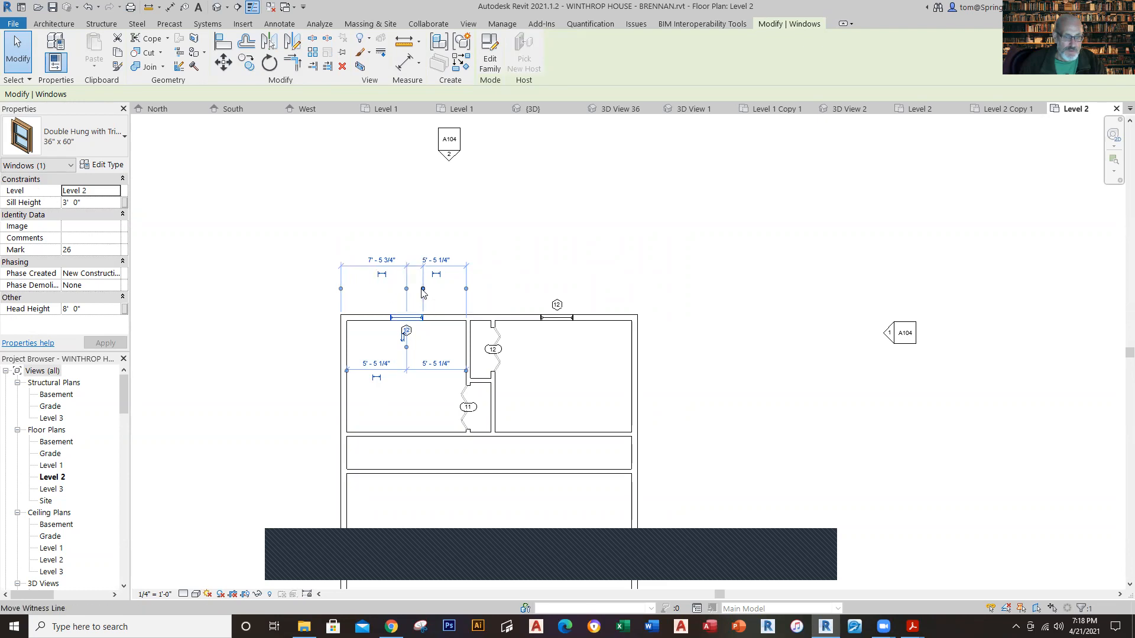
click(422, 290)
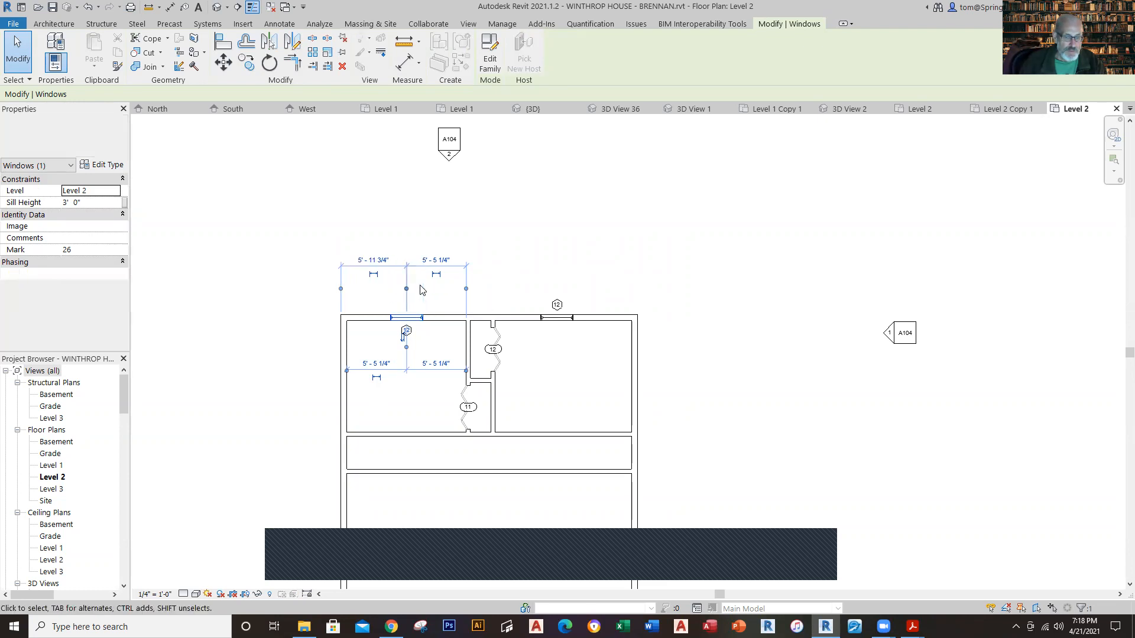
click(380, 261)
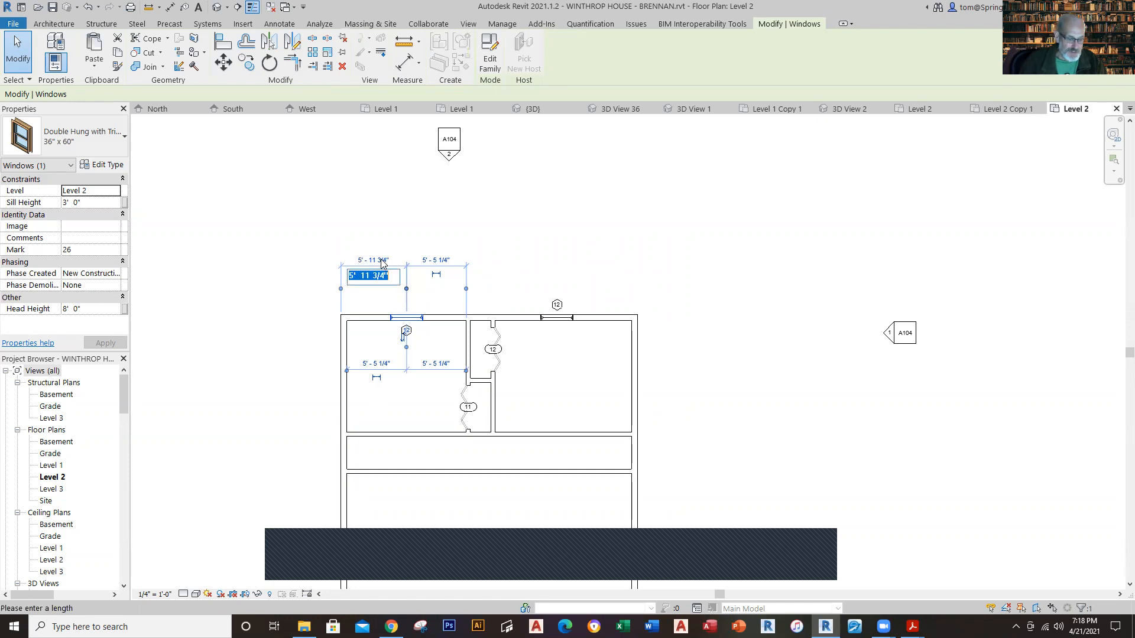
text(7')
key(Return)
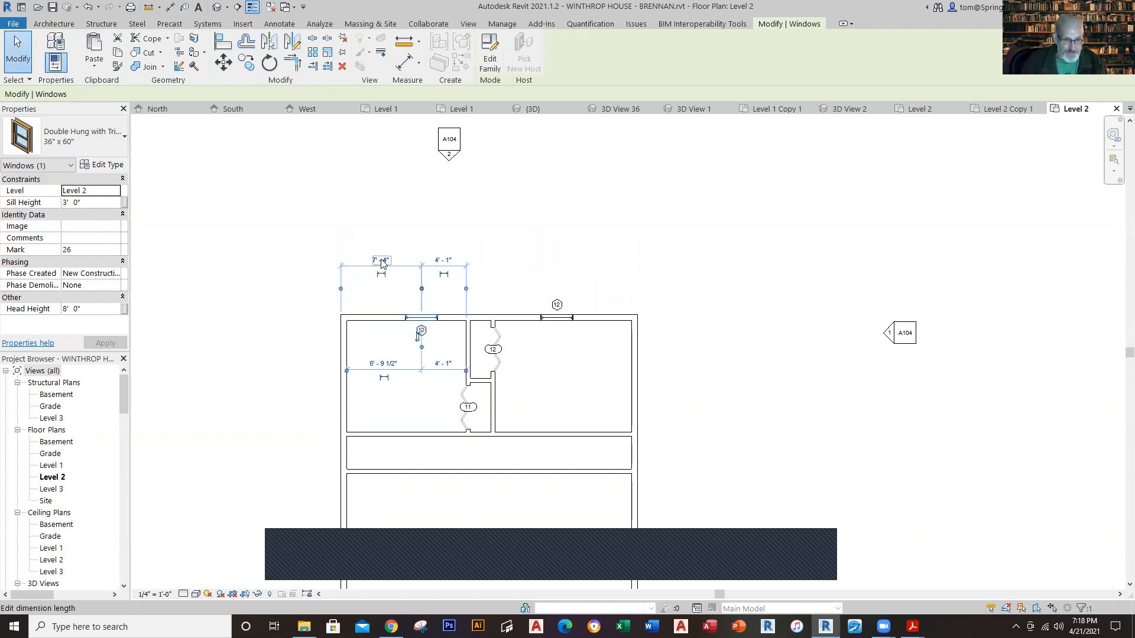
click(532, 217)
Step: Inspect the Level 2 partitions, closets and north windows in the 3D view
scroll(554, 240, down, 1)
scroll(553, 240, down, 1)
middle_drag(692, 419, 646, 340)
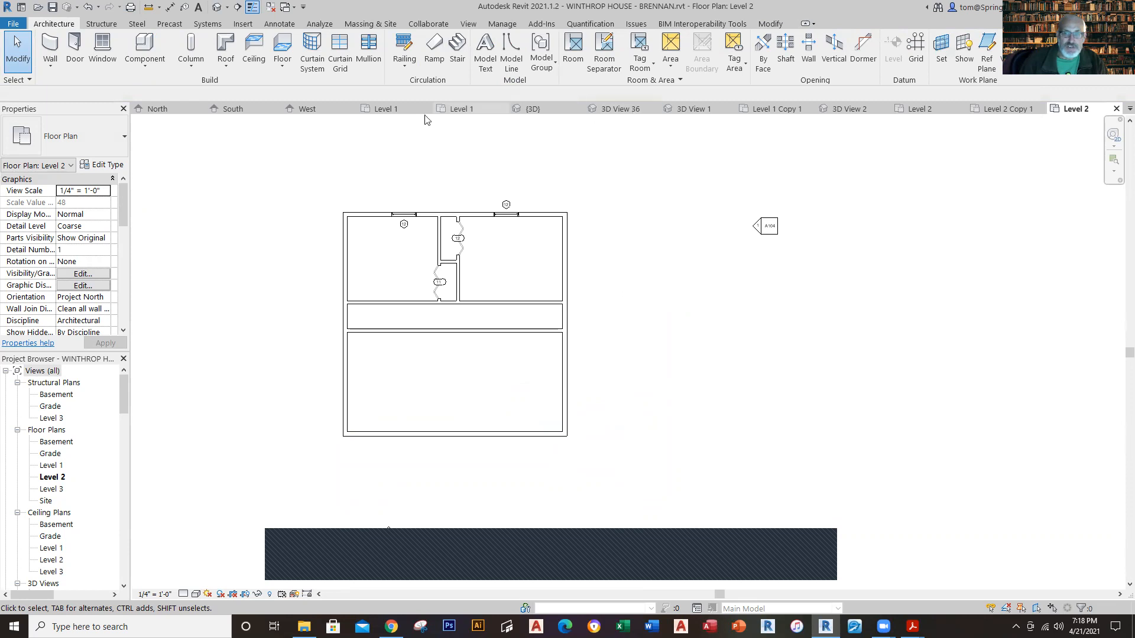
click(531, 111)
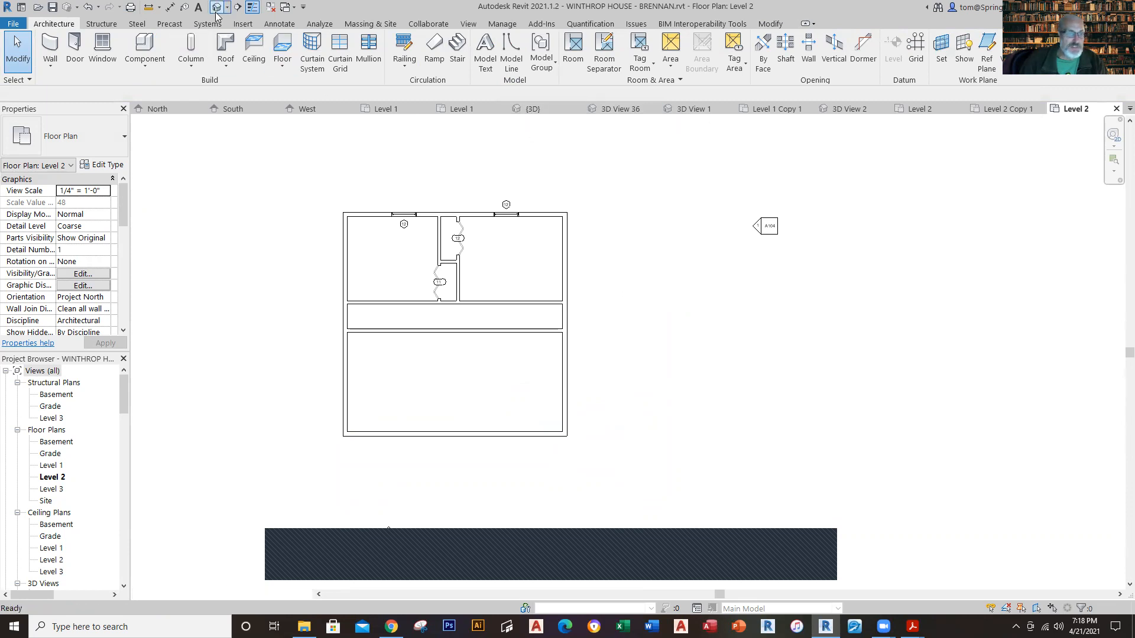
shift+middle_drag(838, 268, 884, 300)
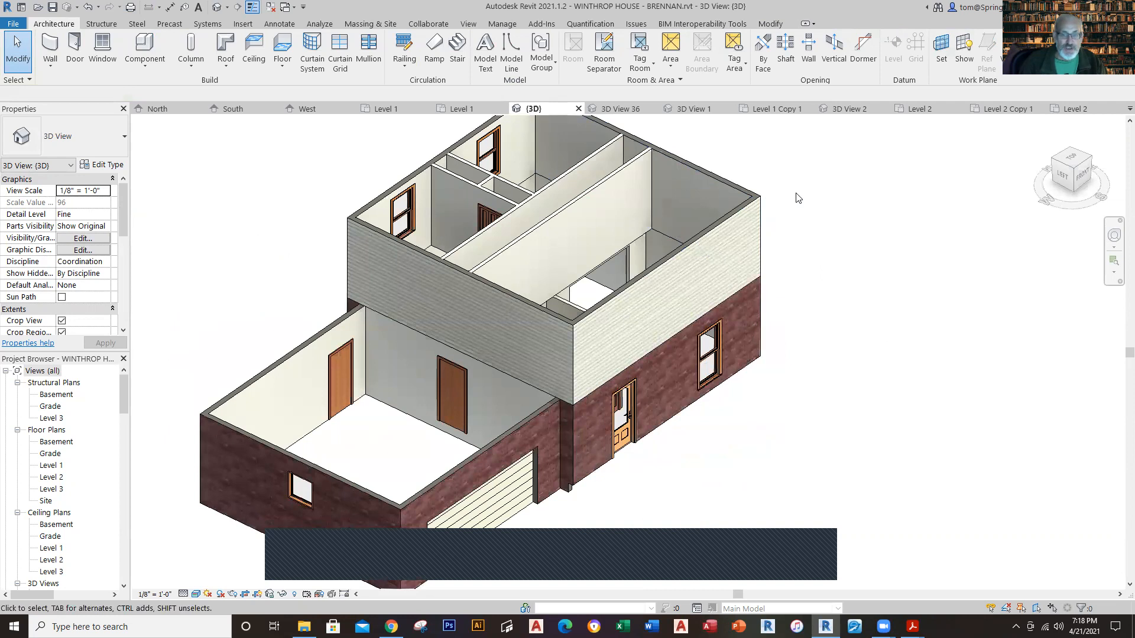
scroll(805, 168, down, 1)
middle_drag(805, 168, 761, 243)
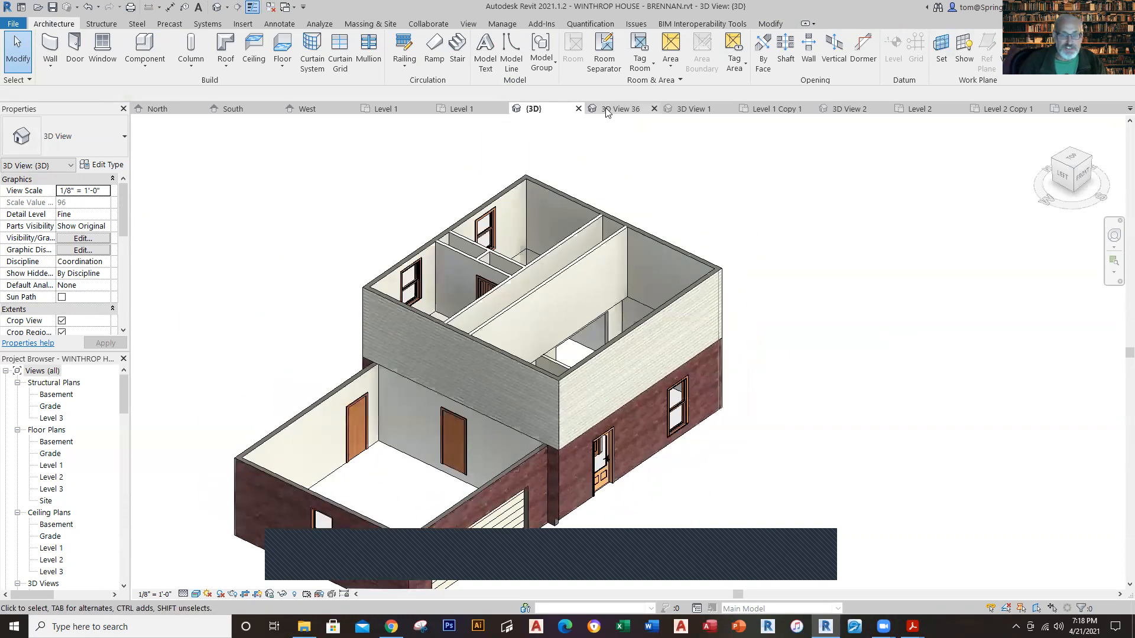
Step: Compare Level 2 with the reference plan and inspect the type and height offset of the reference floor
click(946, 109)
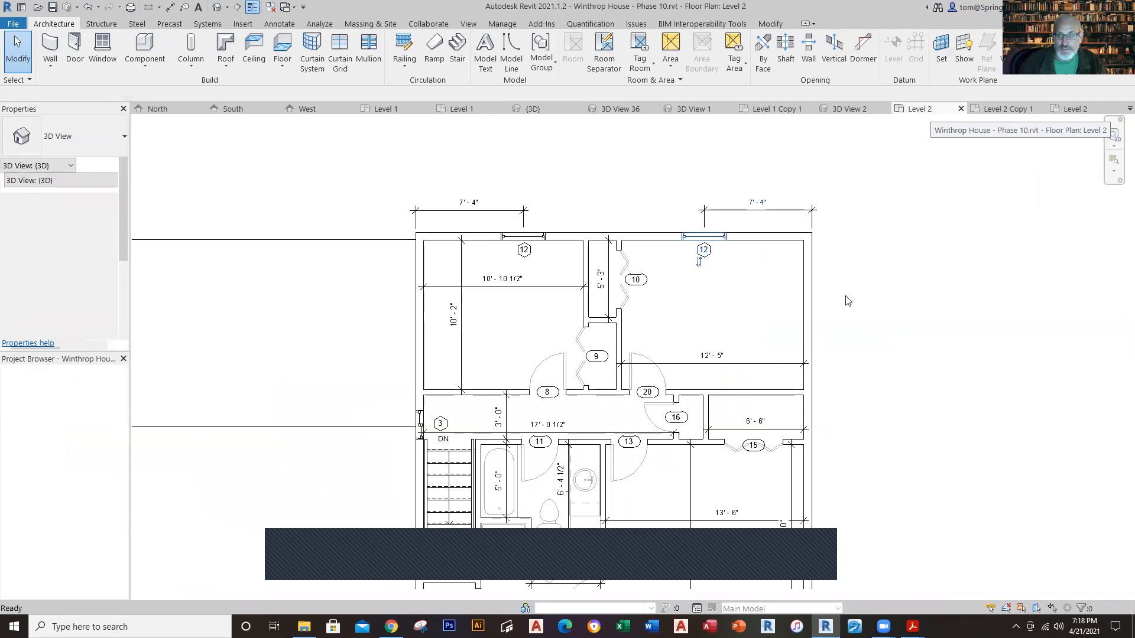
click(1073, 110)
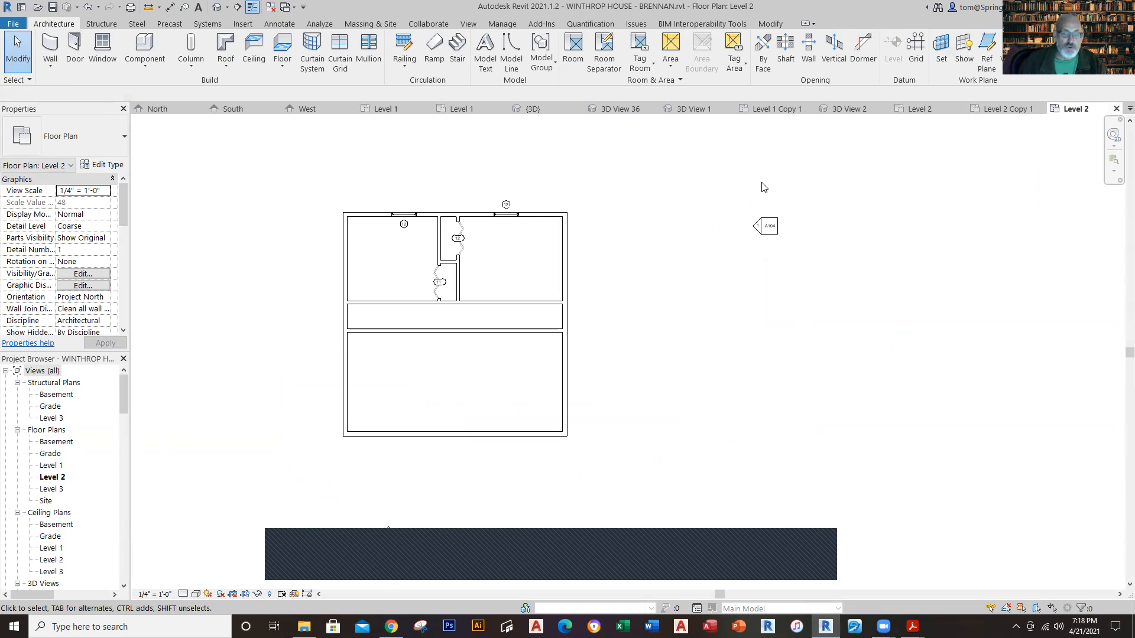
click(916, 108)
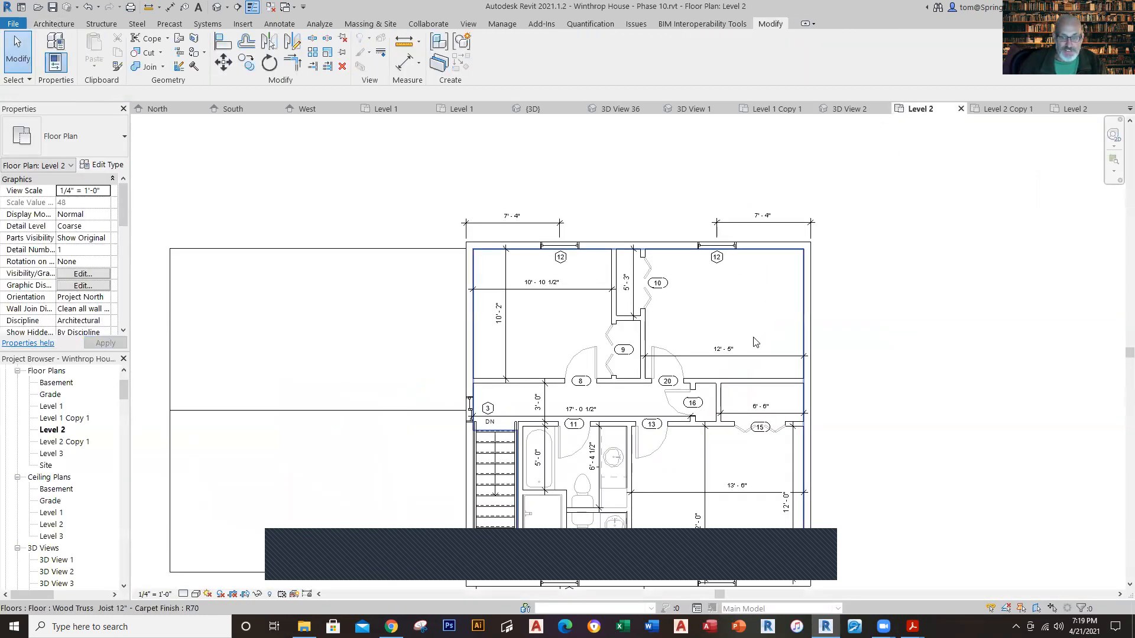
scroll(741, 406, down, 1)
middle_drag(748, 399, 715, 300)
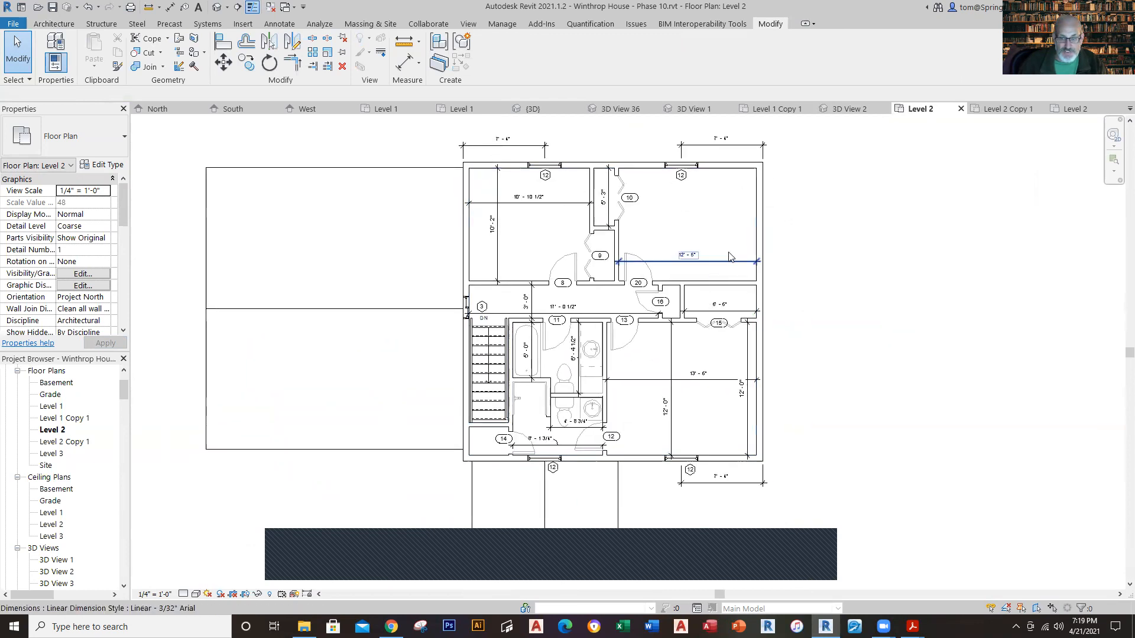
click(752, 274)
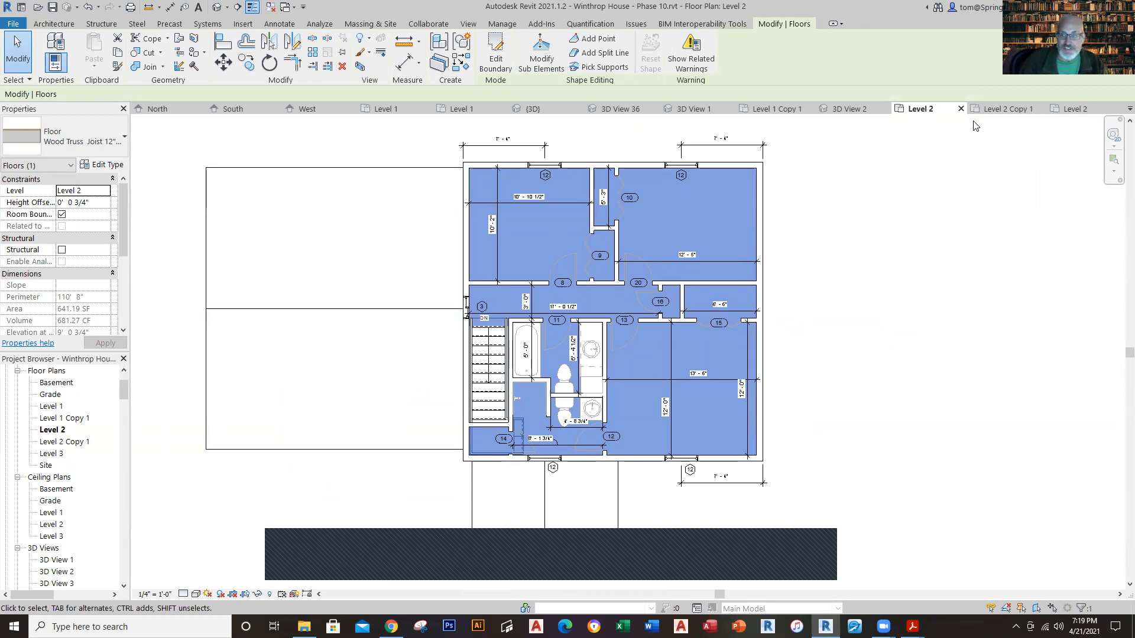
click(1064, 108)
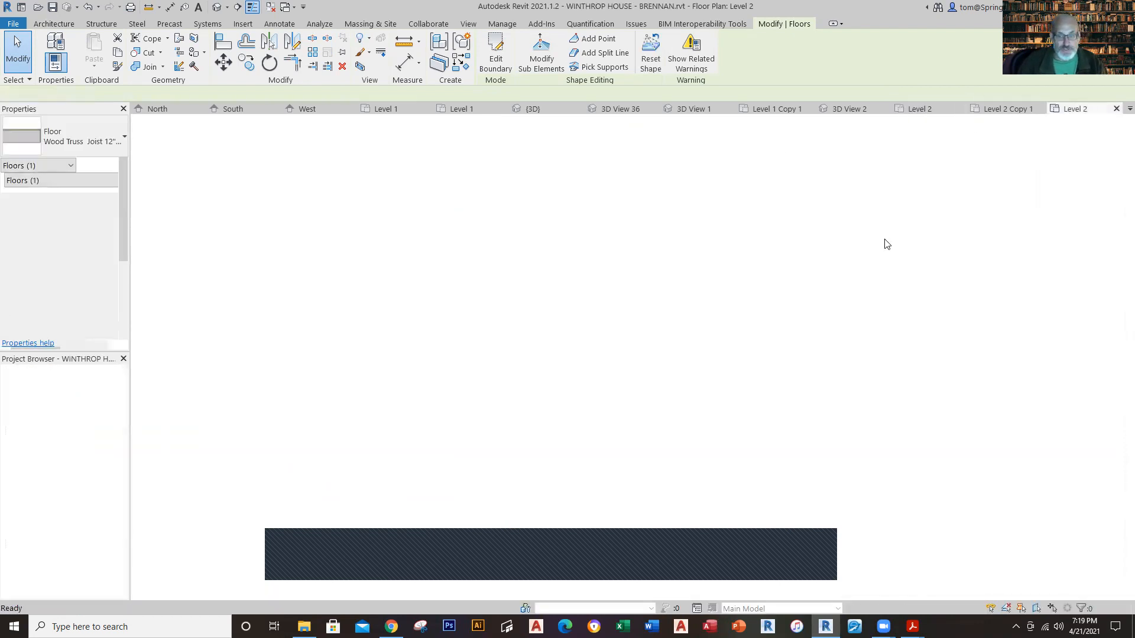
Step: Sketch a rectangular architectural floor boundary on Level 2 along the inner faces of the exterior walls, using the Wood Truss Joist 12" floor type
scroll(309, 185, up, 1)
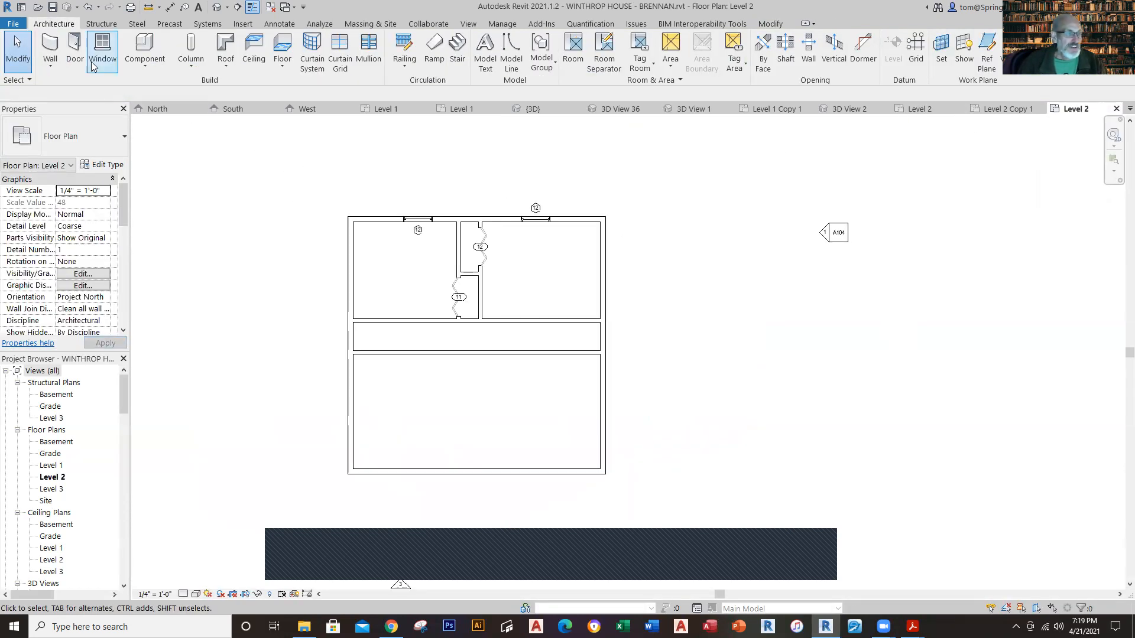
click(280, 67)
click(314, 85)
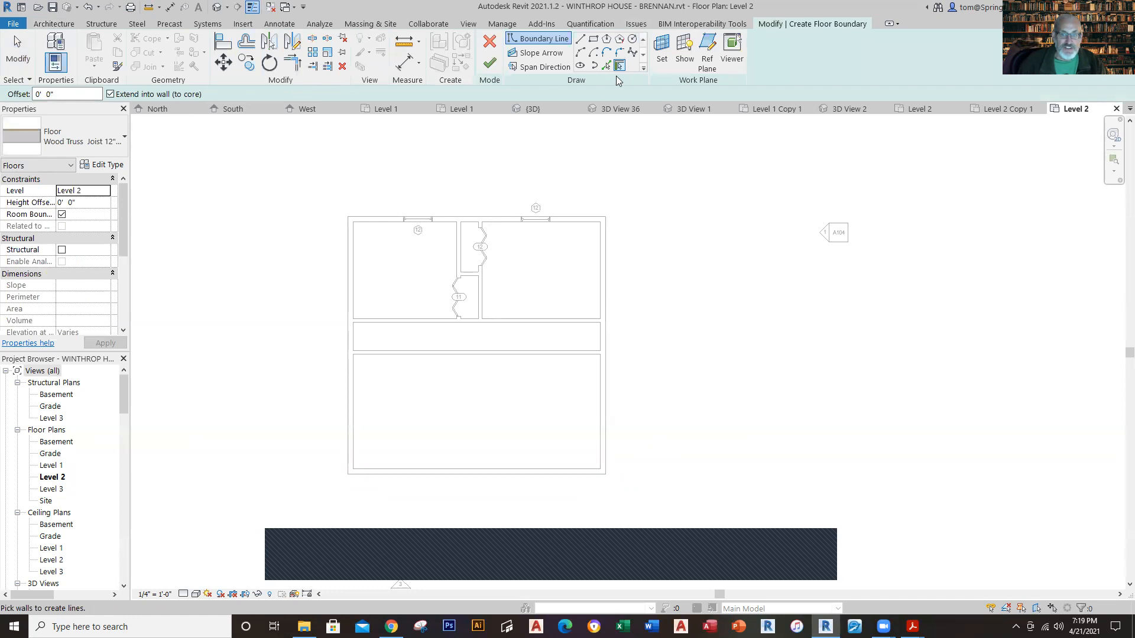
click(594, 41)
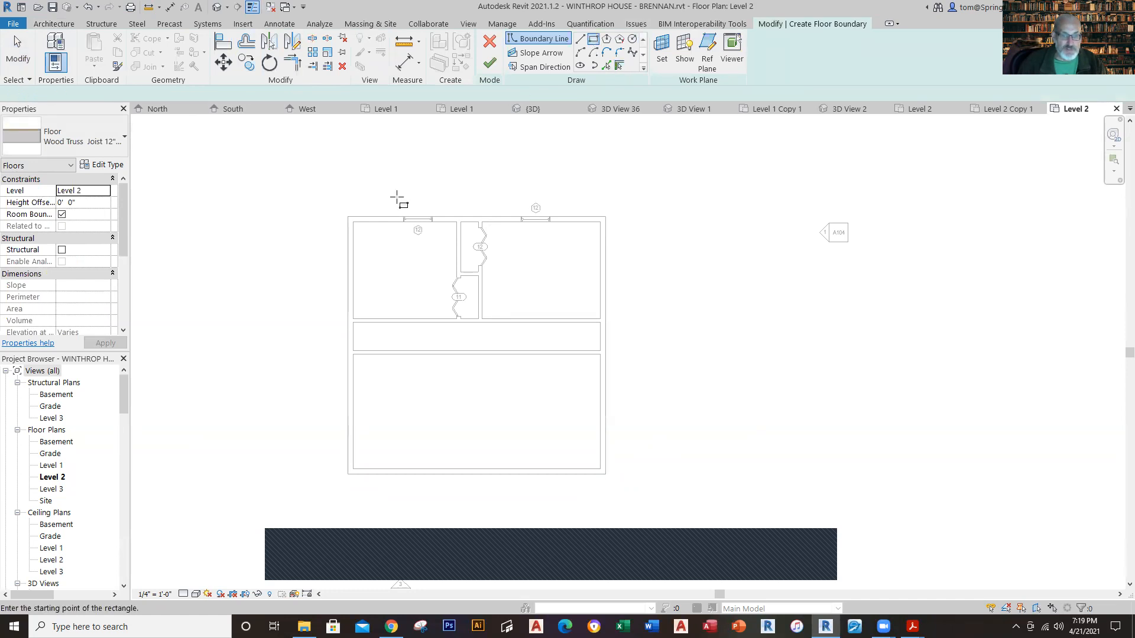
click(352, 222)
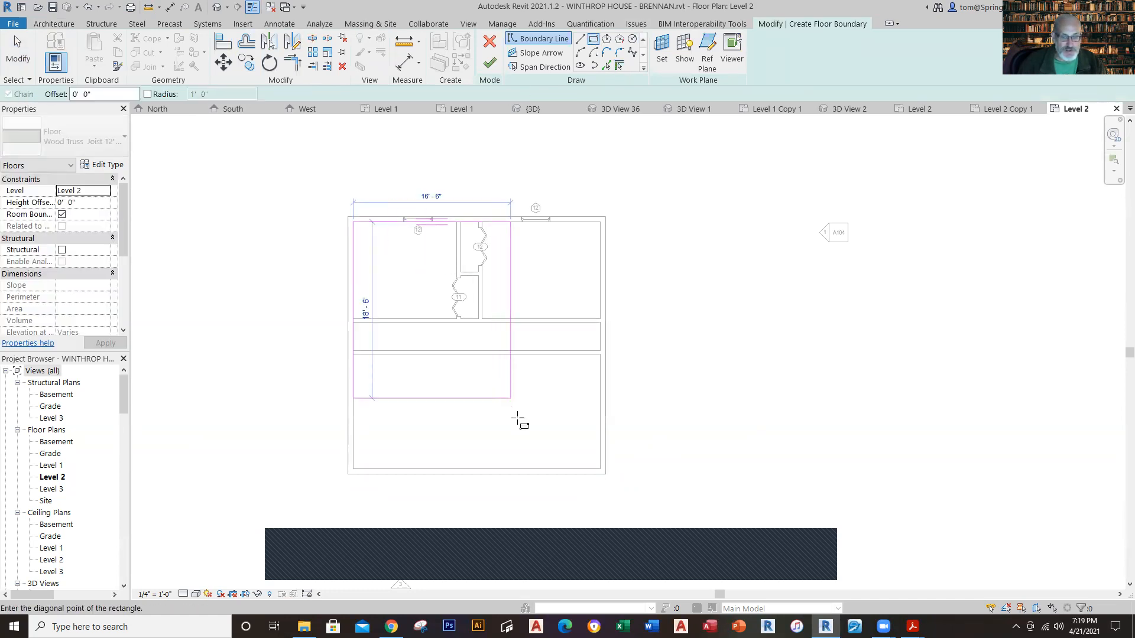
click(600, 468)
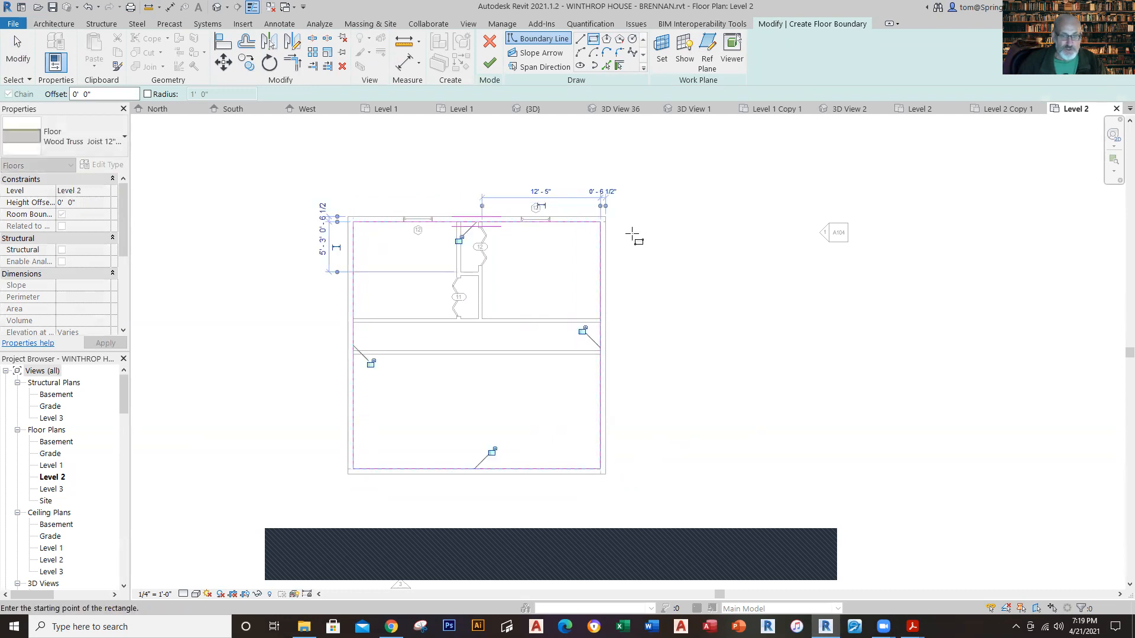
Step: Finish the Level 2 floor and attach the walls below to its underside, accepting the warnings
click(489, 63)
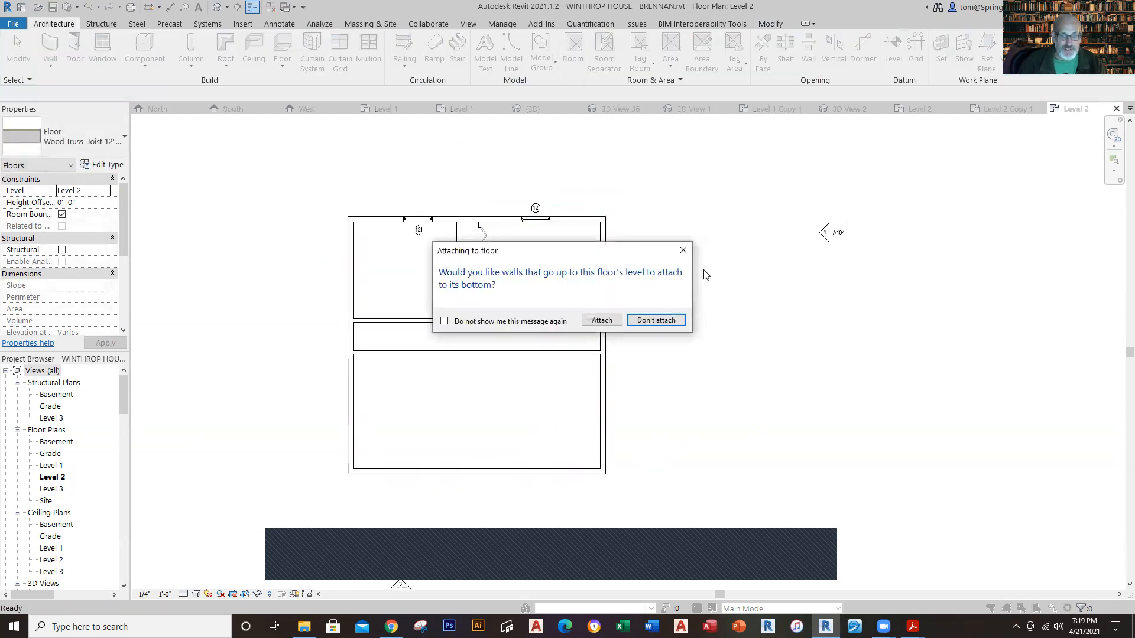
click(613, 325)
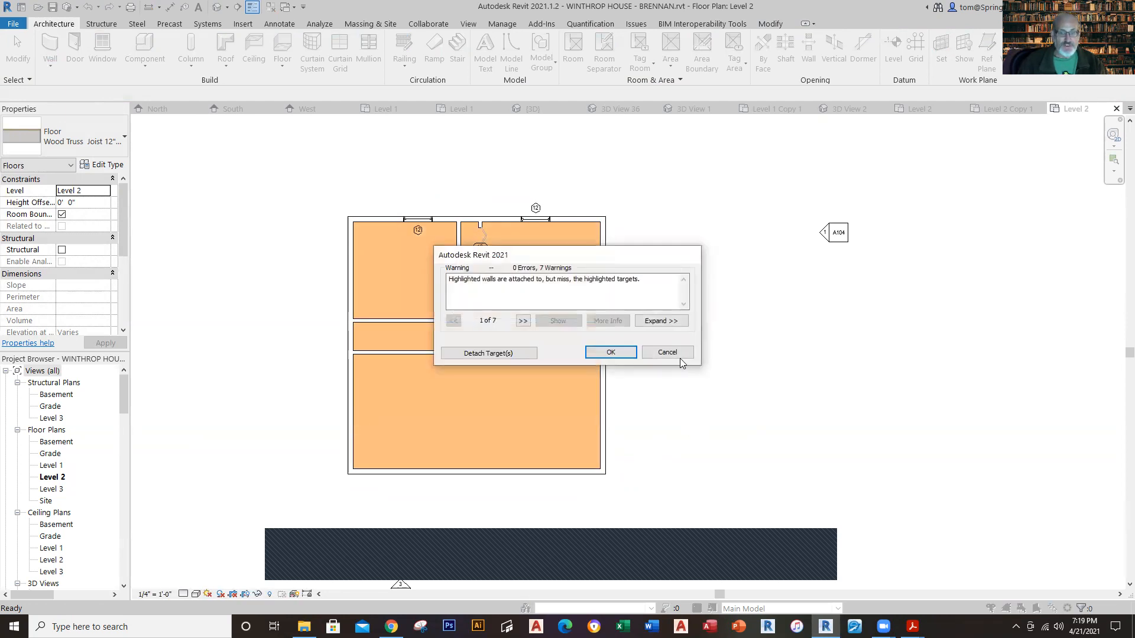
key(Return)
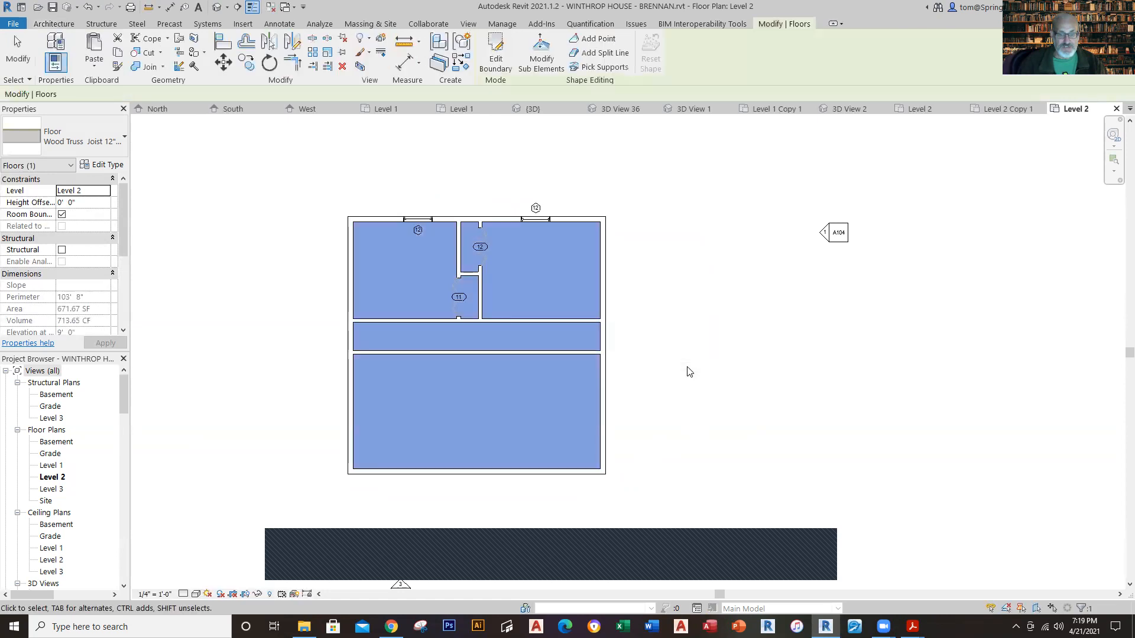
key(Escape)
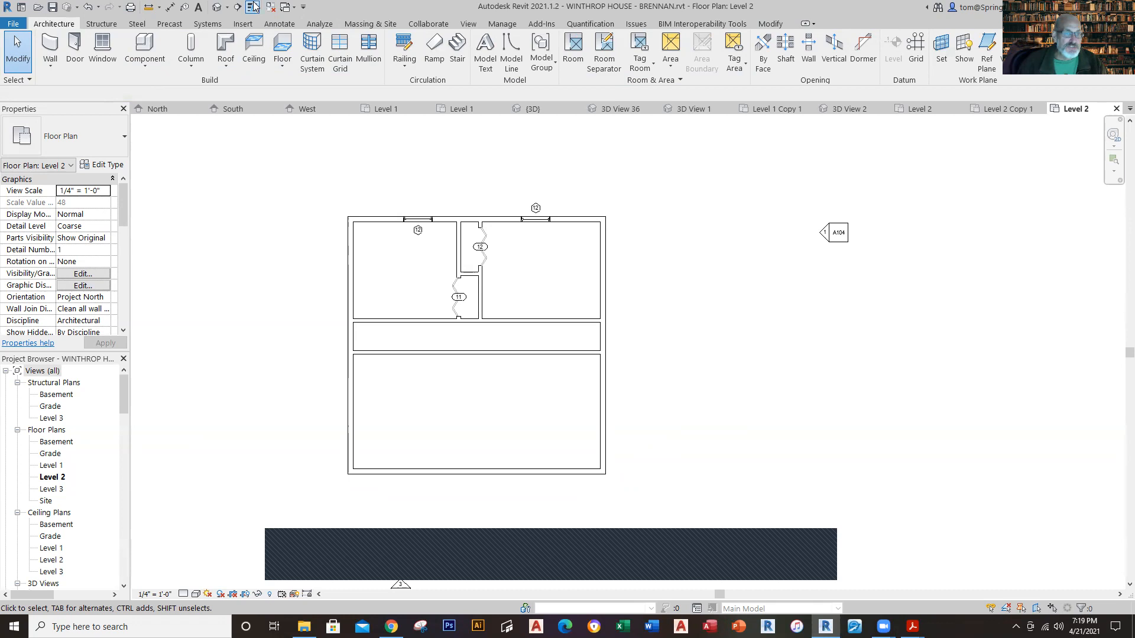
Step: Inspect the new Level 2 floor inside the rooms in the 3D view
click(218, 9)
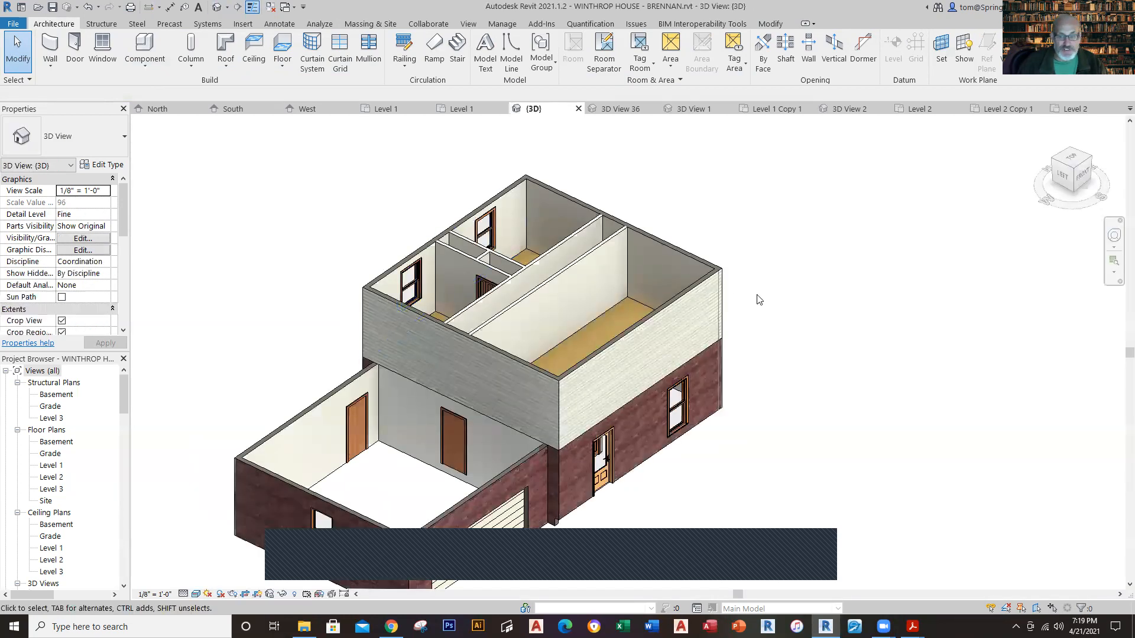
shift+middle_drag(759, 230, 598, 328)
scroll(599, 330, up, 5)
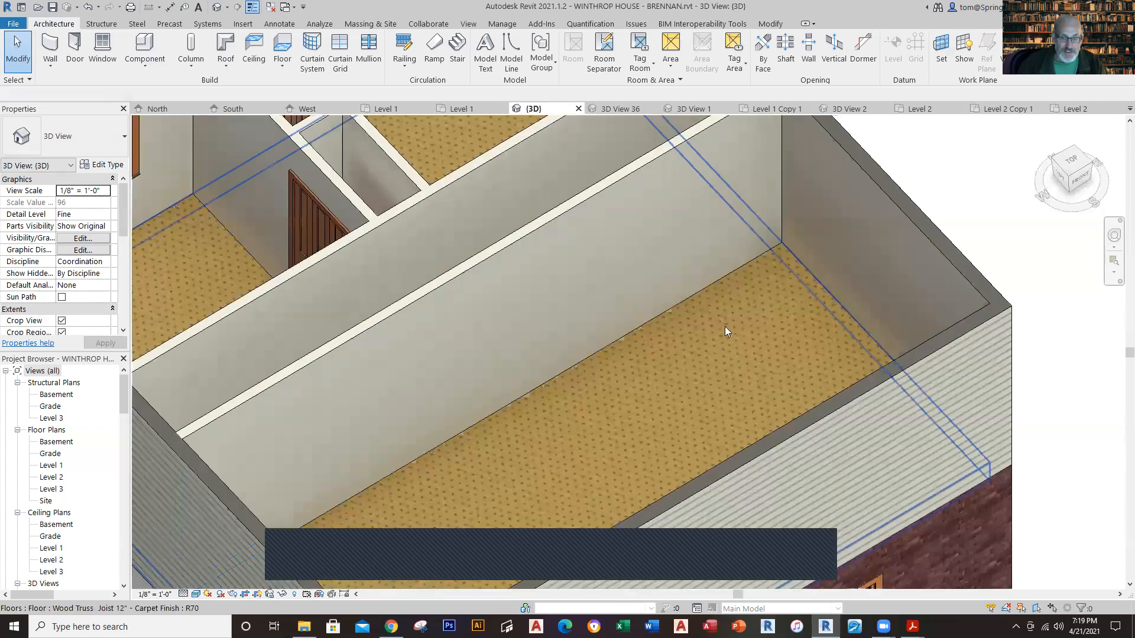
scroll(725, 326, down, 5)
shift+middle_drag(726, 328, 867, 395)
scroll(936, 377, down, 2)
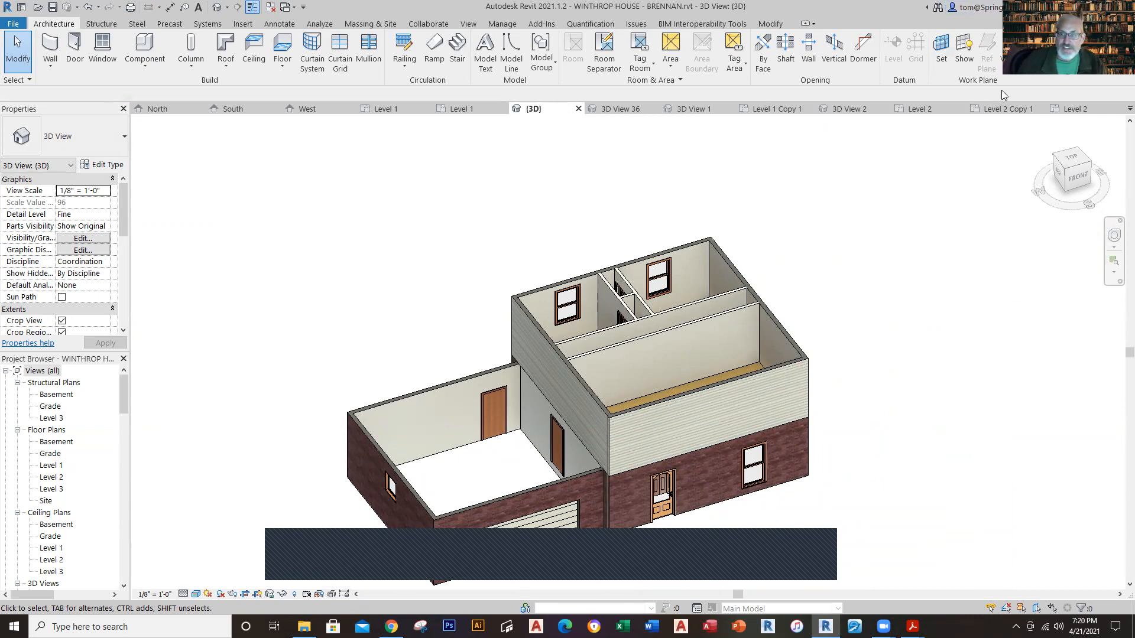
Step: Try to pick out the floor at the east exterior wall of the reference Level 1 plan
click(448, 112)
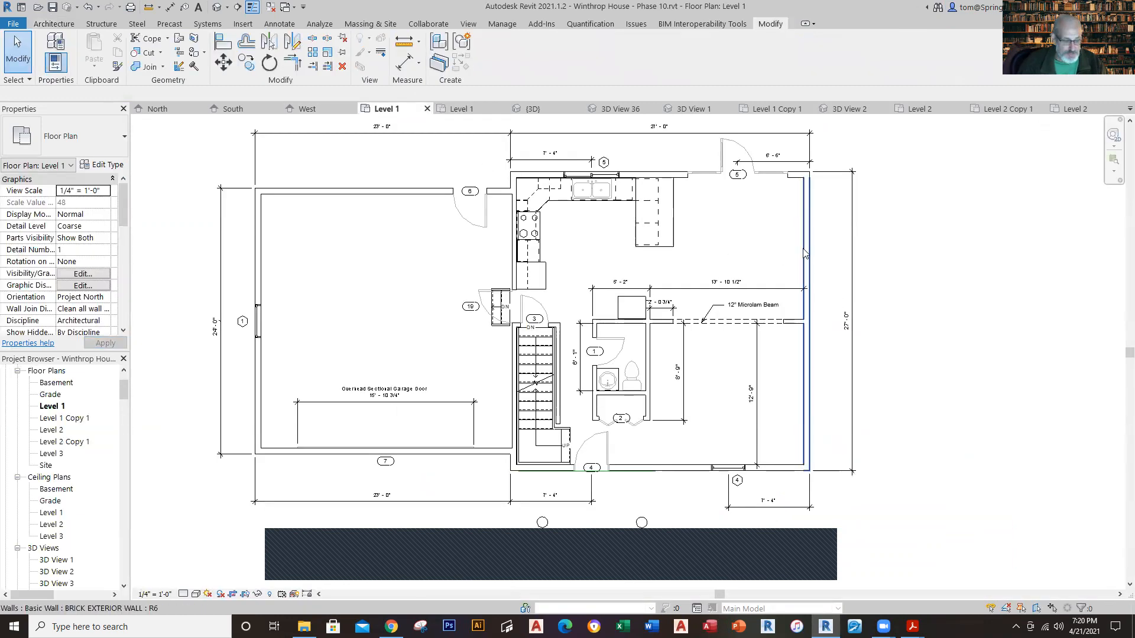
key(Tab)
key(Tab)
key(Tab)
key(Tab)
key(Tab)
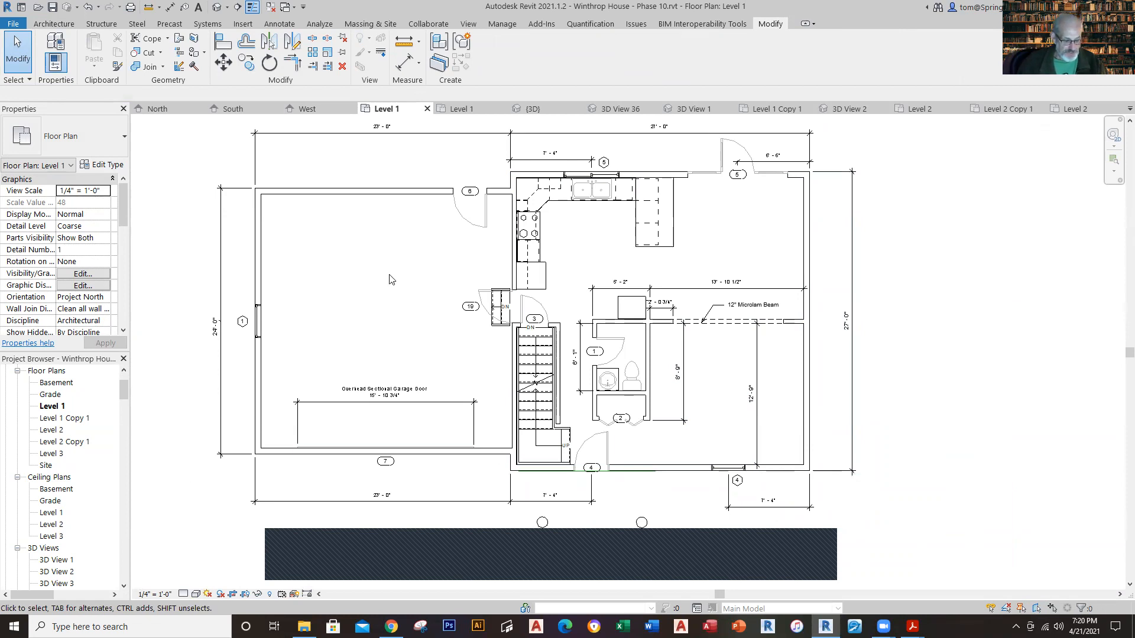
Step: Make the Floors category visible in the reference Level 1 plan and select the main house floor to check its type and level
key(v)
key(g)
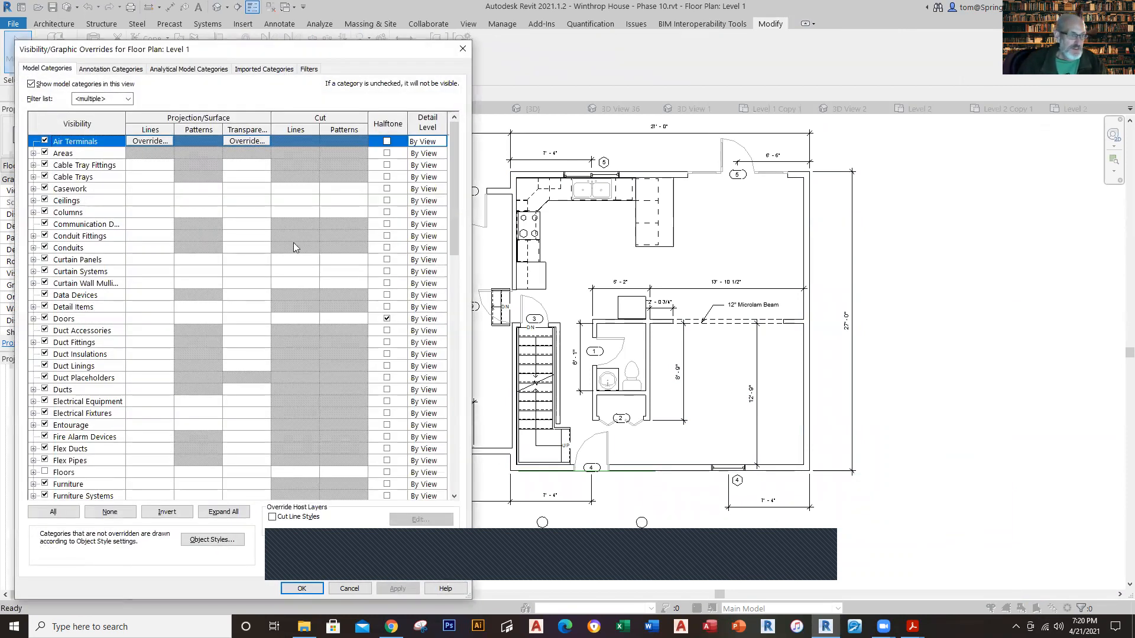
scroll(90, 360, down, 1)
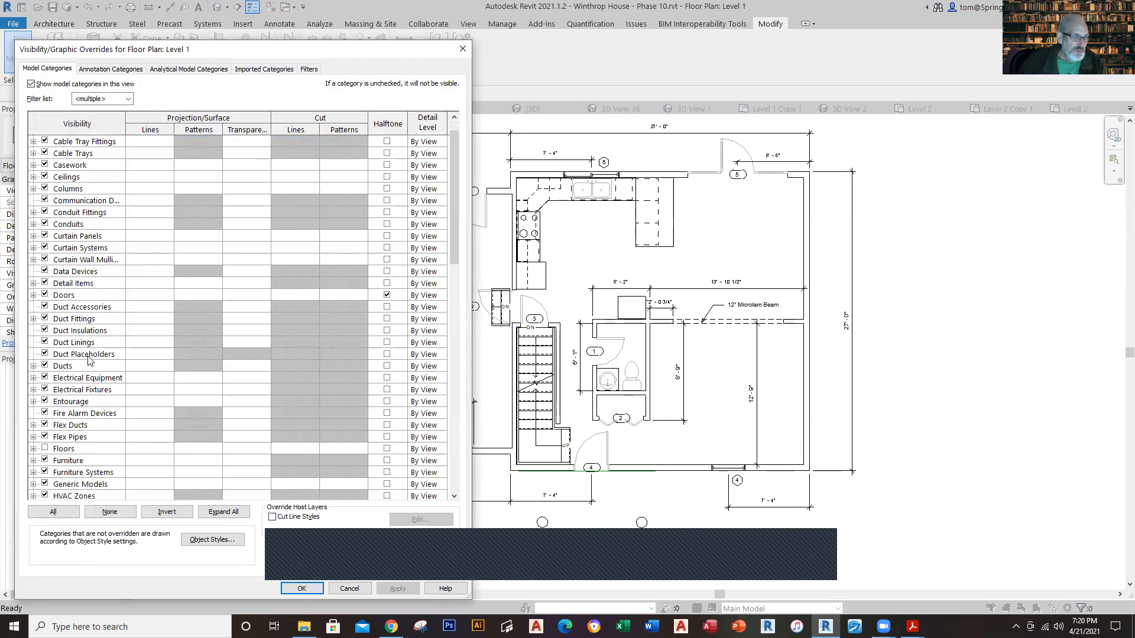
click(45, 449)
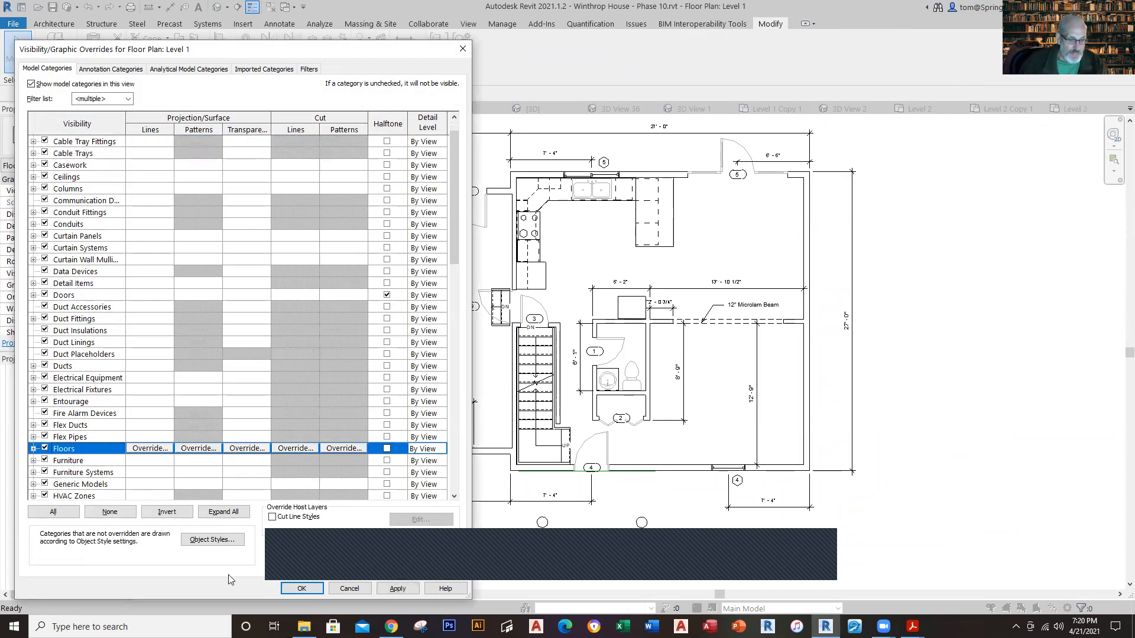
click(396, 588)
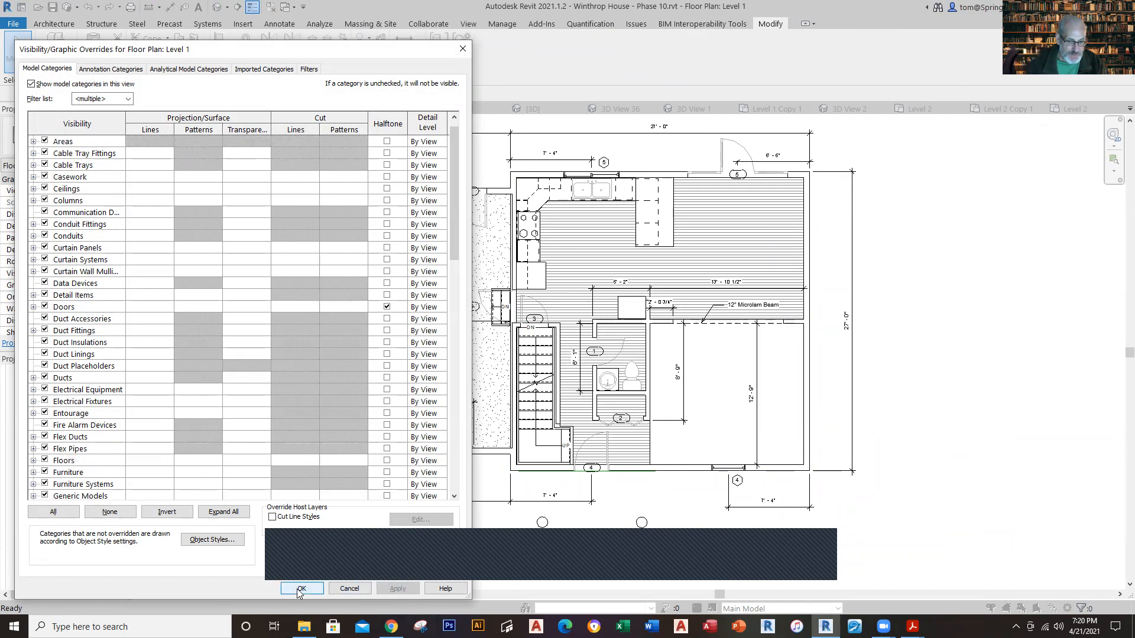
click(300, 589)
click(733, 253)
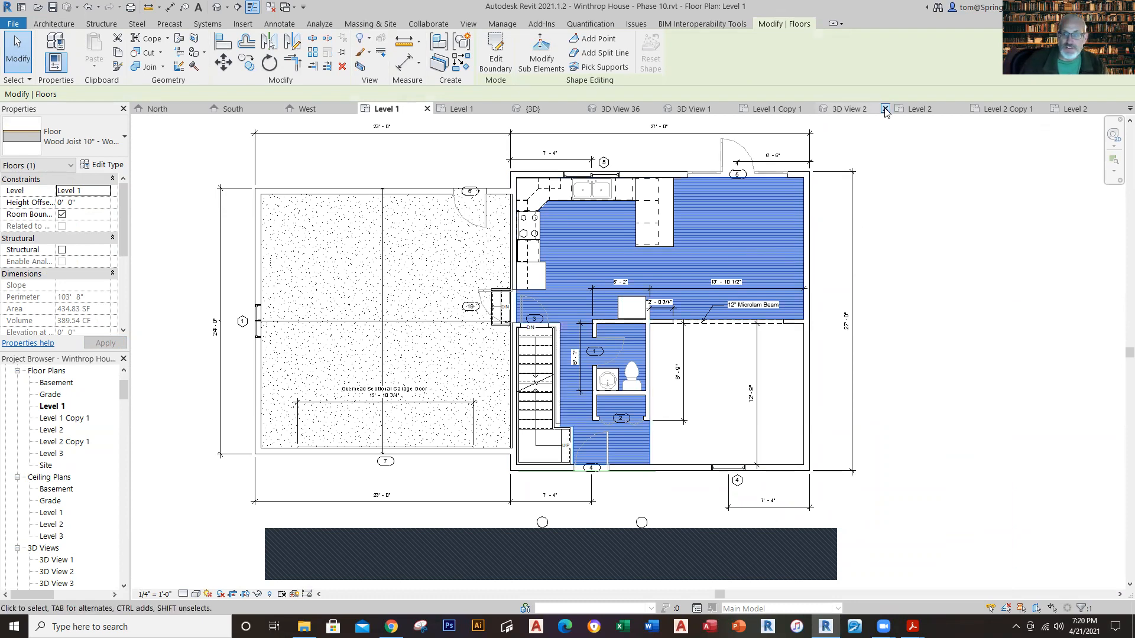
Step: Create a Wood Truss Joist 12" architectural floor on the project's Level 1, sketching a rectangle between the main house's northwest and southeast wall corners
click(467, 110)
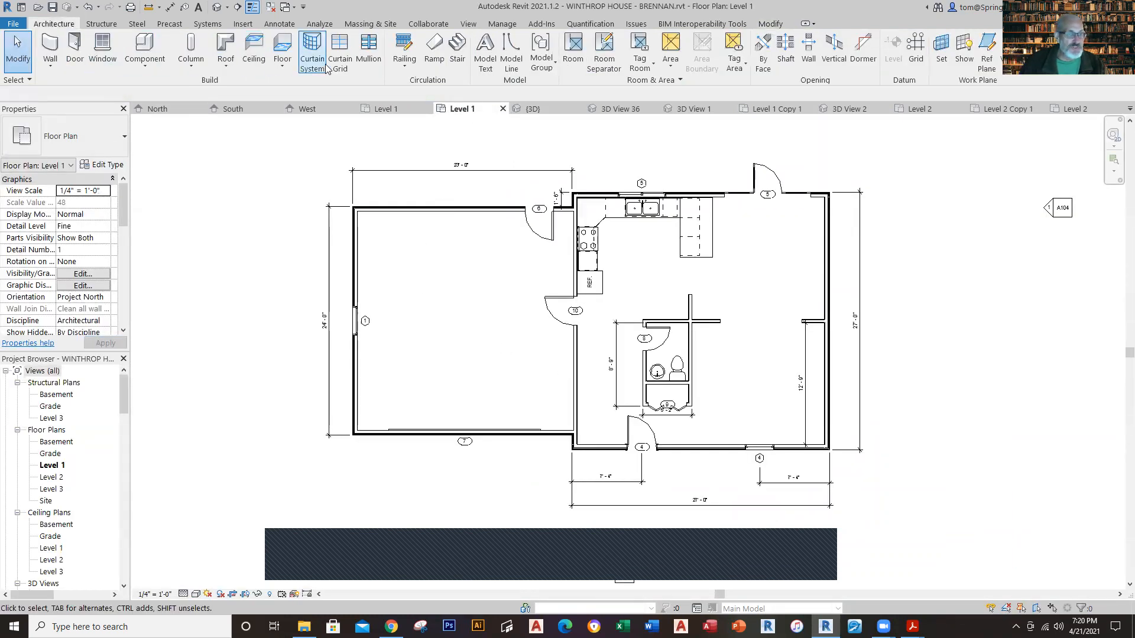
click(284, 65)
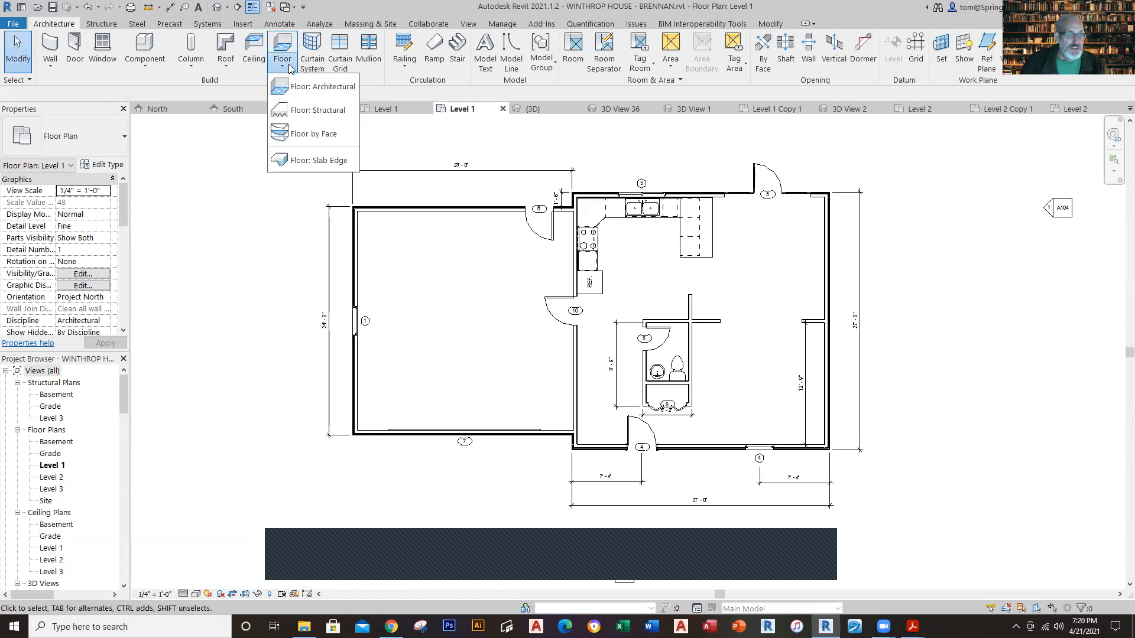
click(319, 86)
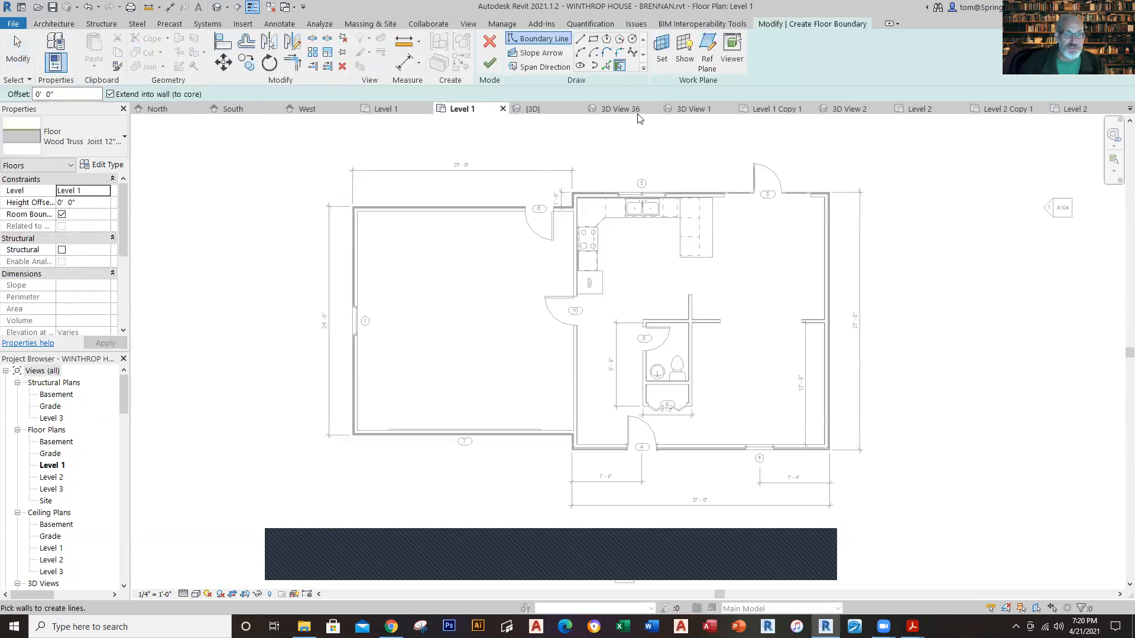
click(594, 40)
scroll(579, 200, up, 6)
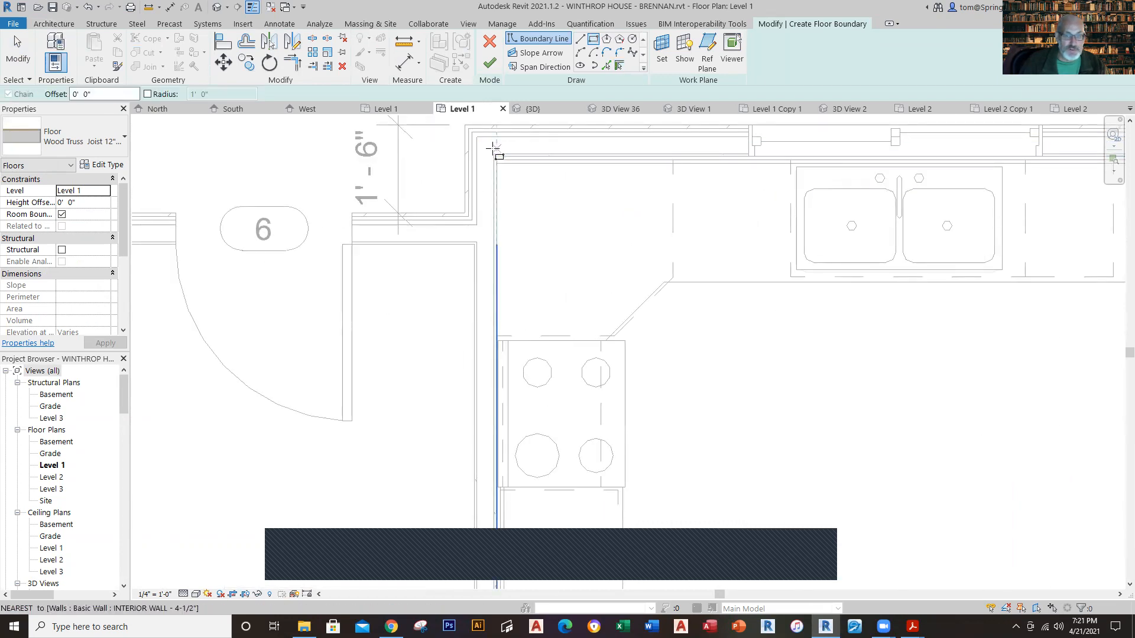
scroll(496, 155, up, 4)
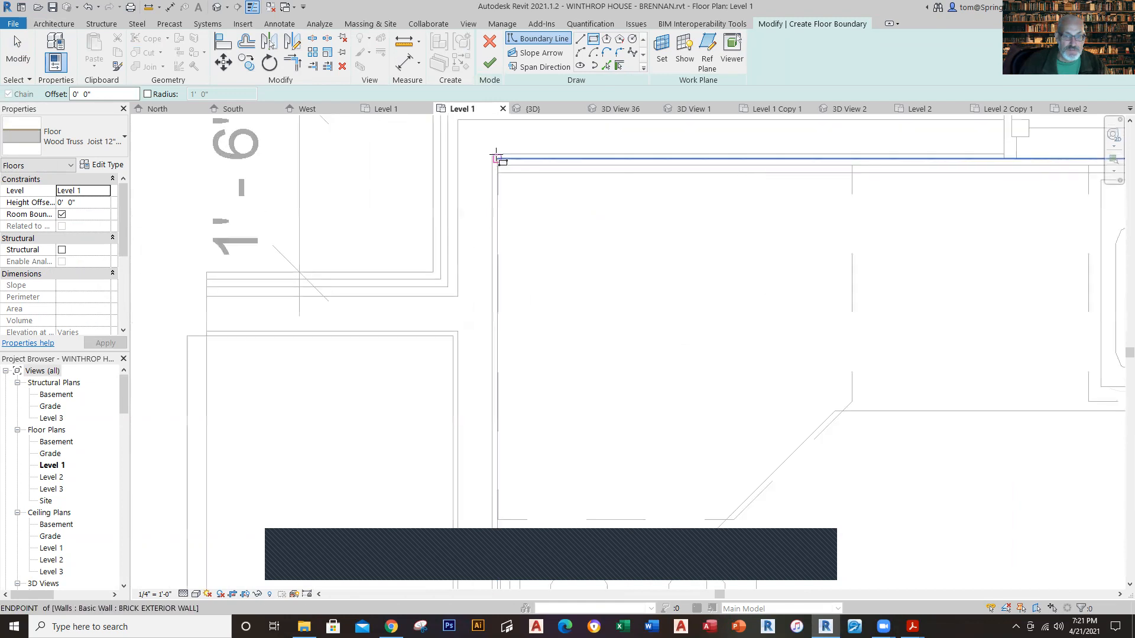
click(494, 157)
scroll(656, 295, down, 10)
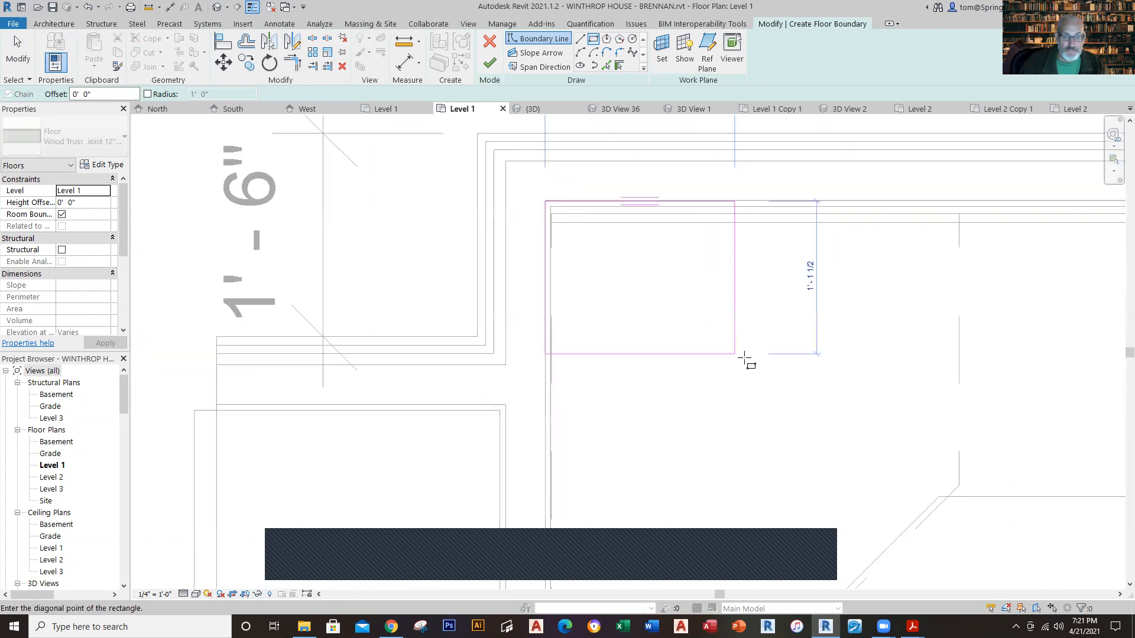
middle_drag(857, 411, 520, 186)
scroll(649, 435, up, 6)
scroll(648, 436, up, 3)
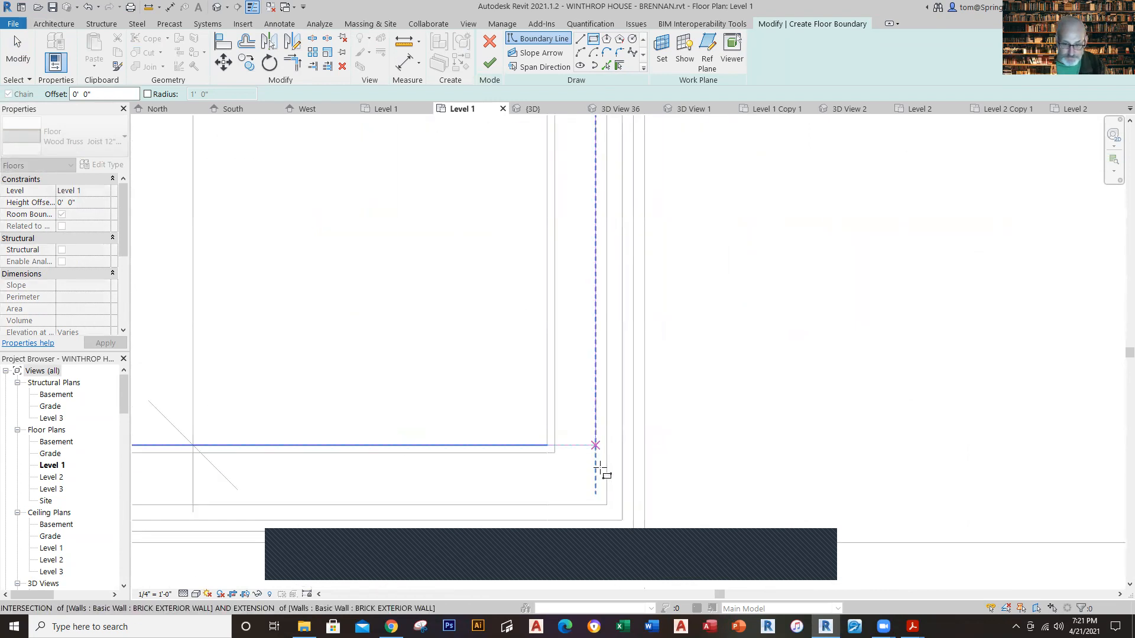
click(607, 506)
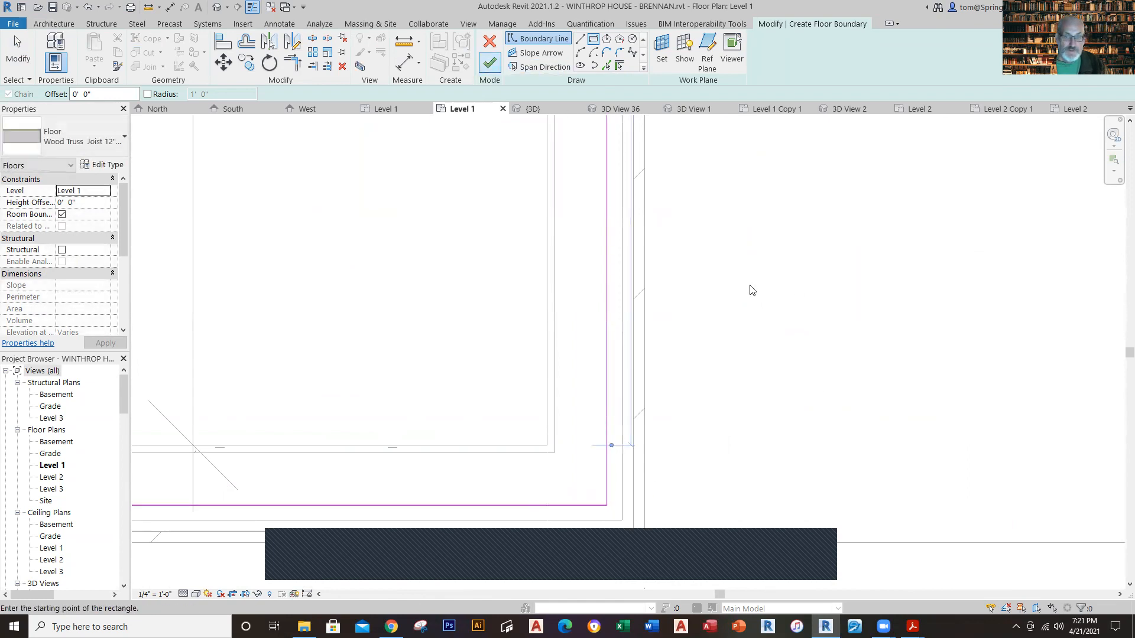
scroll(752, 290, down, 8)
scroll(754, 287, down, 4)
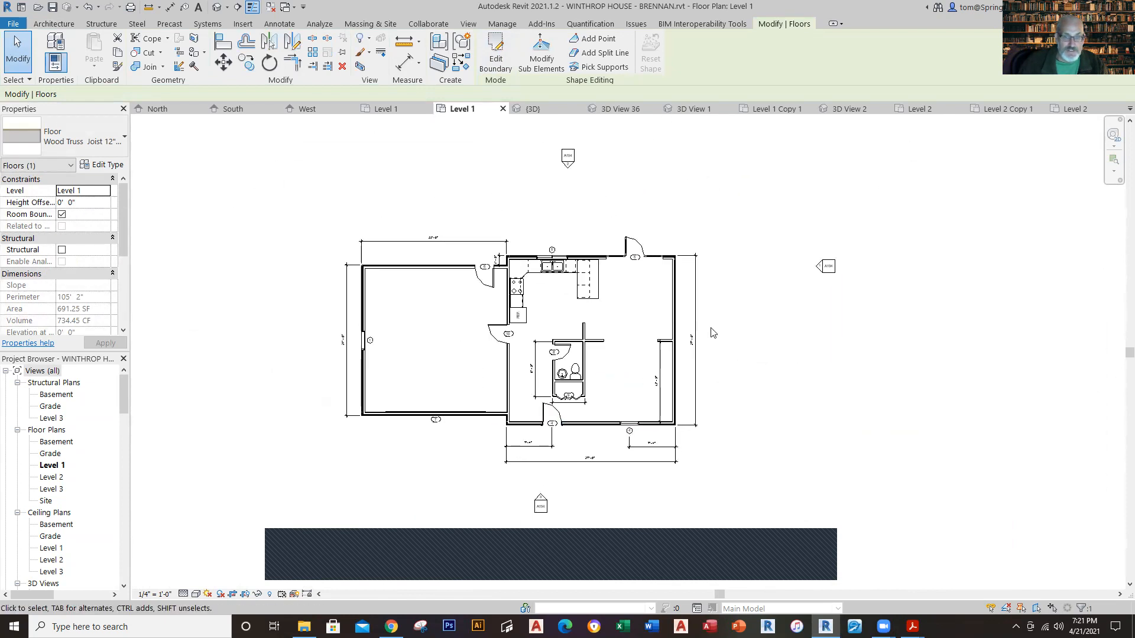
Step: Inspect the front wall and the base of the main house in the 3D view after adding the Level 1 floor
scroll(752, 374, down, 2)
middle_drag(752, 374, 715, 375)
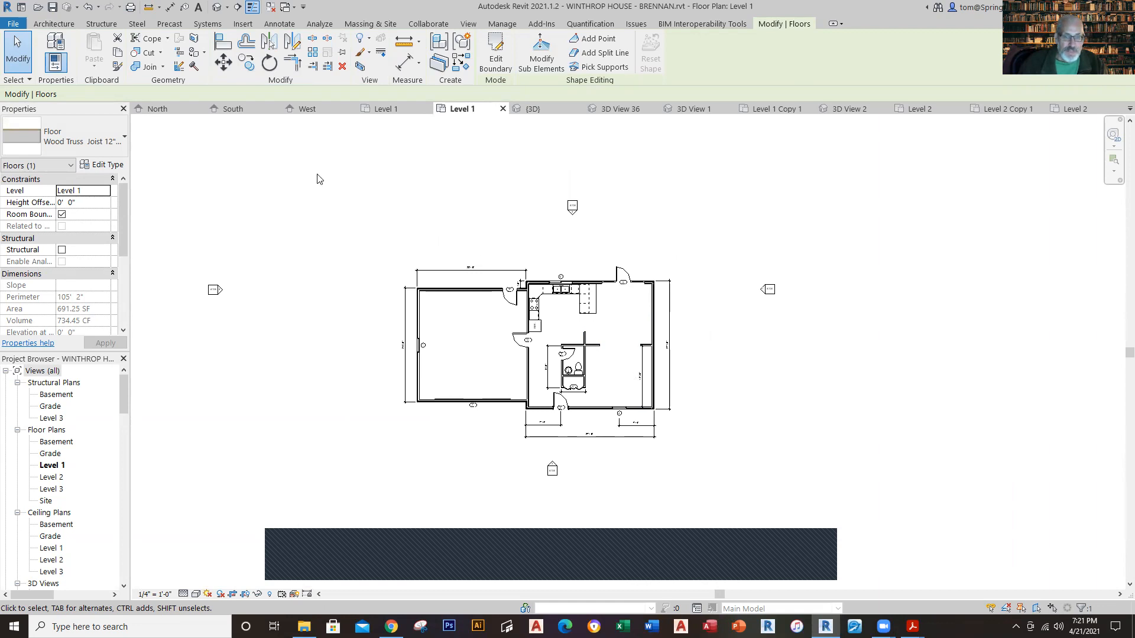
click(211, 9)
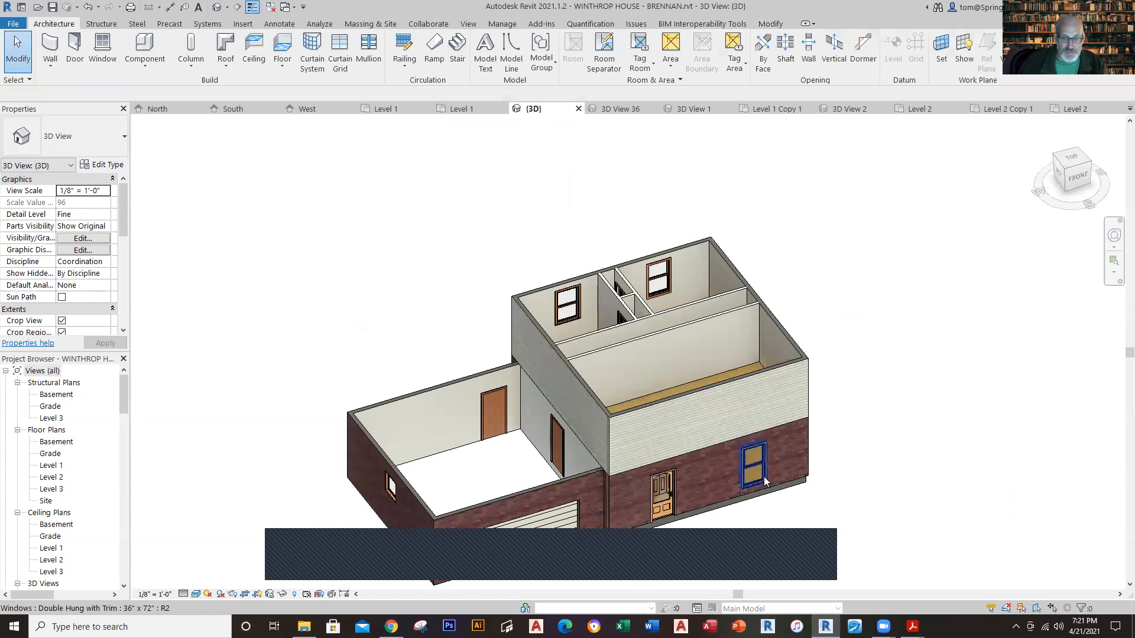
shift+middle_drag(801, 531, 863, 459)
scroll(756, 439, up, 6)
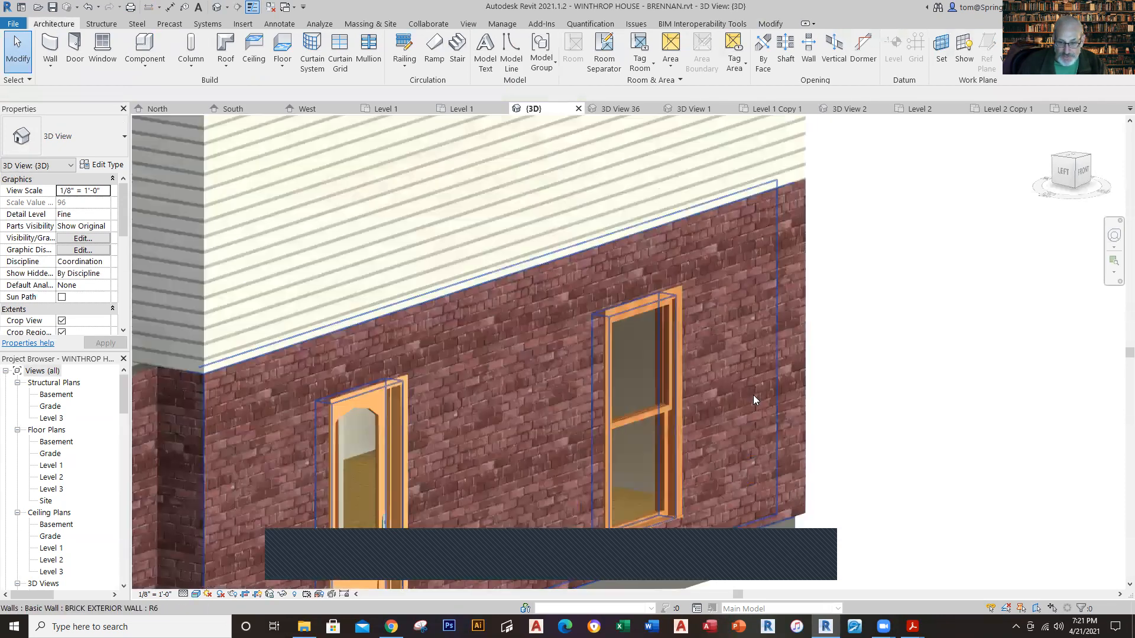
scroll(840, 485, down, 6)
middle_drag(845, 478, 679, 449)
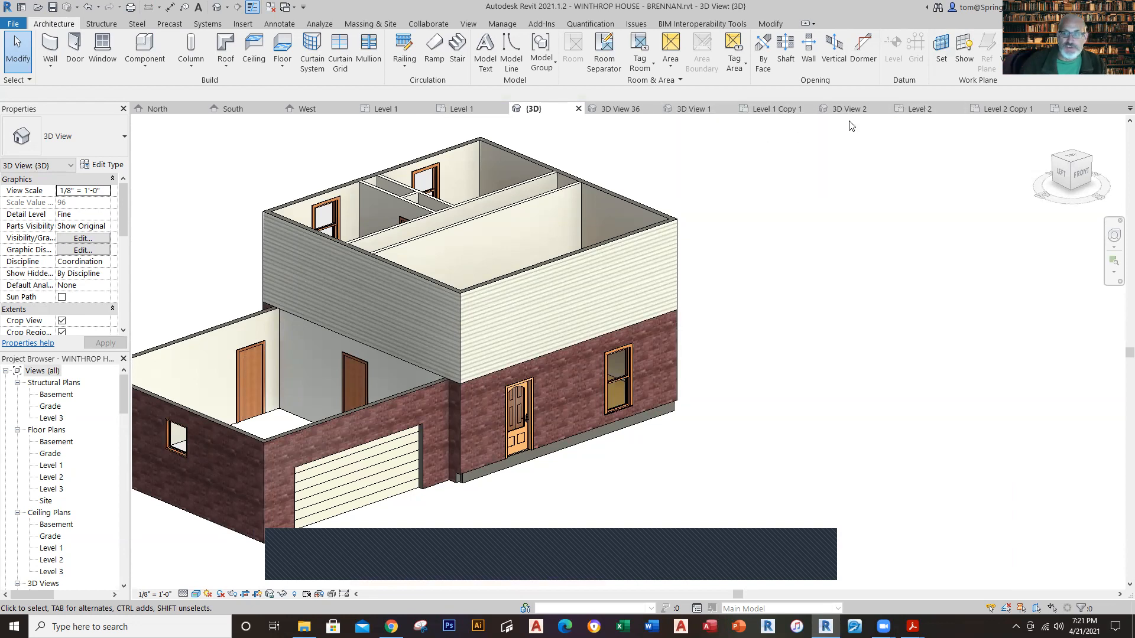
Step: Check the reference Level 2 plan and place a Double Hung with Trim 36" x 60" window near the east end of the project's Level 2 south wall
click(919, 108)
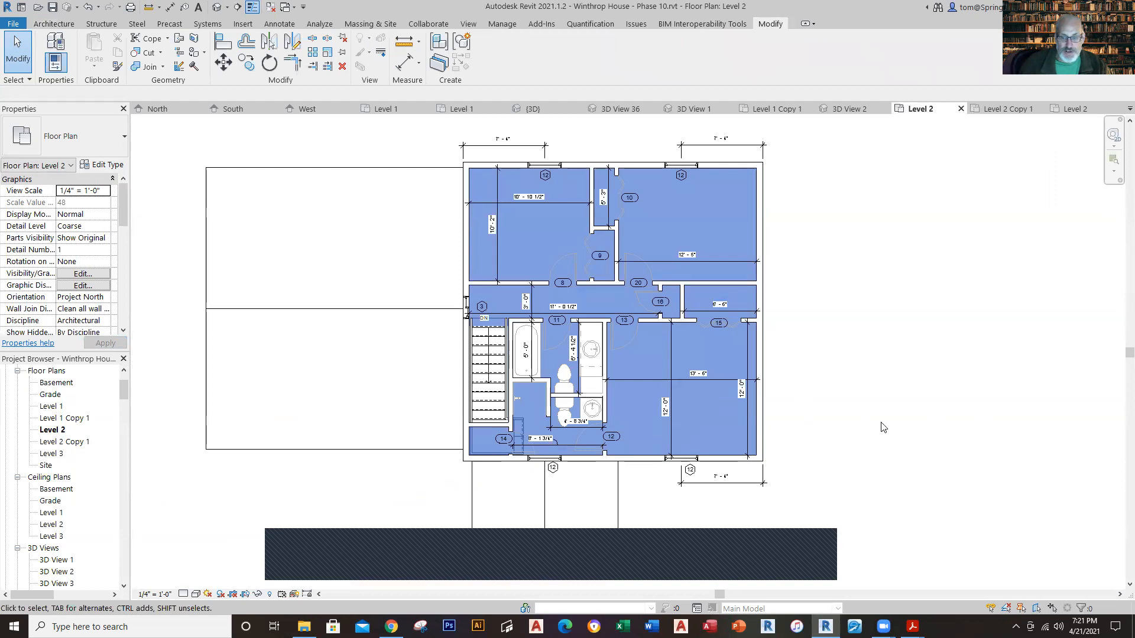
click(1075, 109)
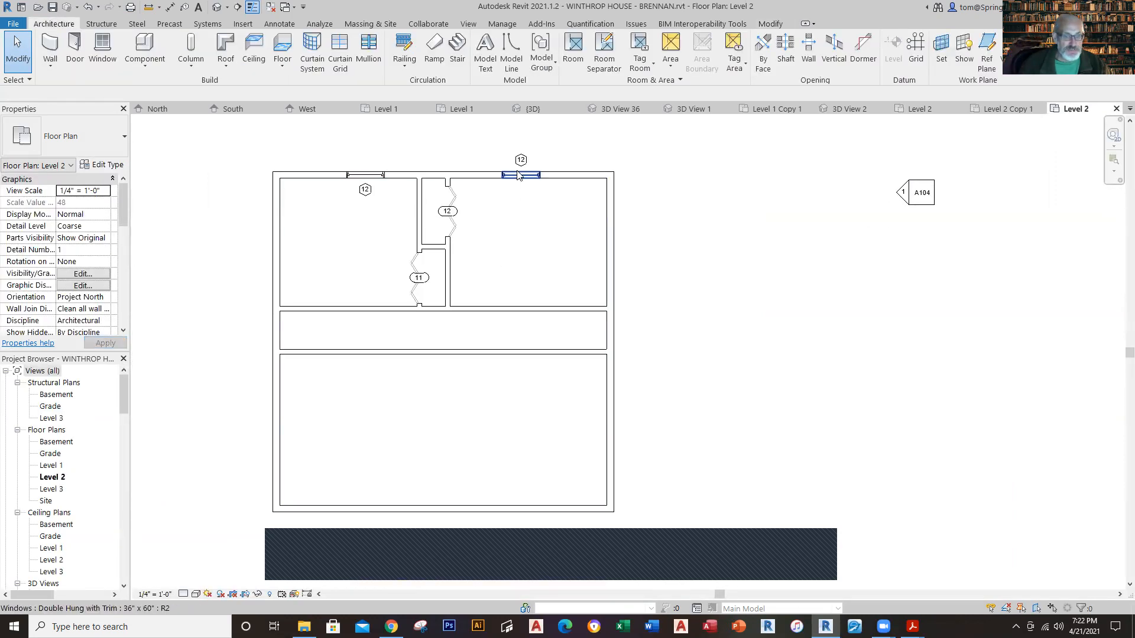
click(114, 67)
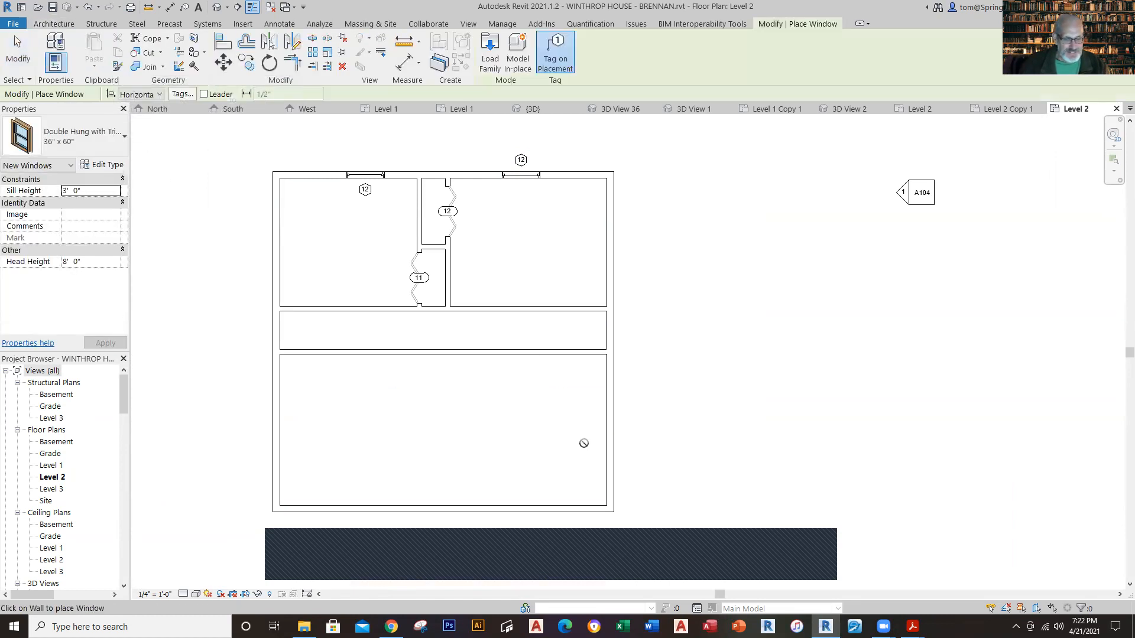
click(544, 516)
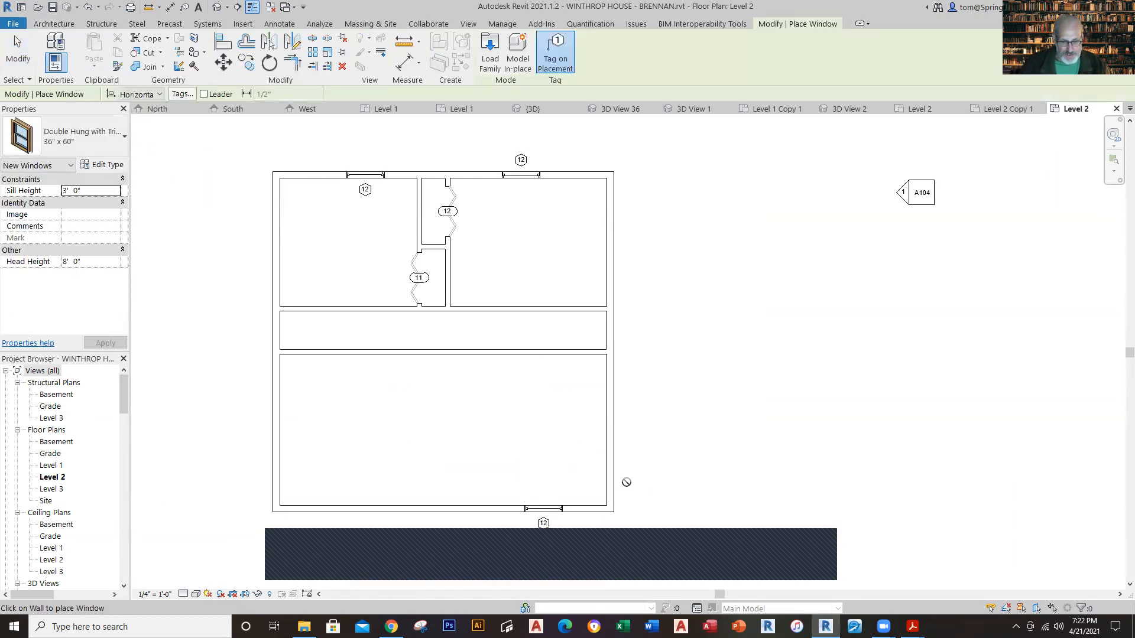
key(Escape)
key(Escape)
Step: Measure the new south window from the east wall's outer face and set its centre 7'-4" from it
click(545, 514)
click(545, 514)
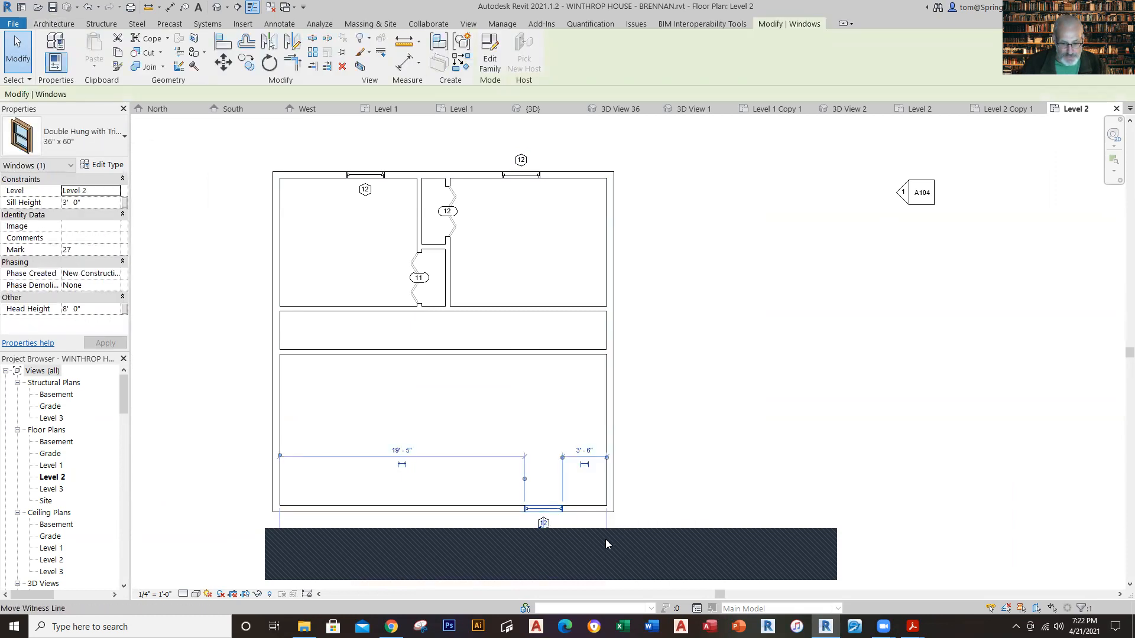
click(576, 555)
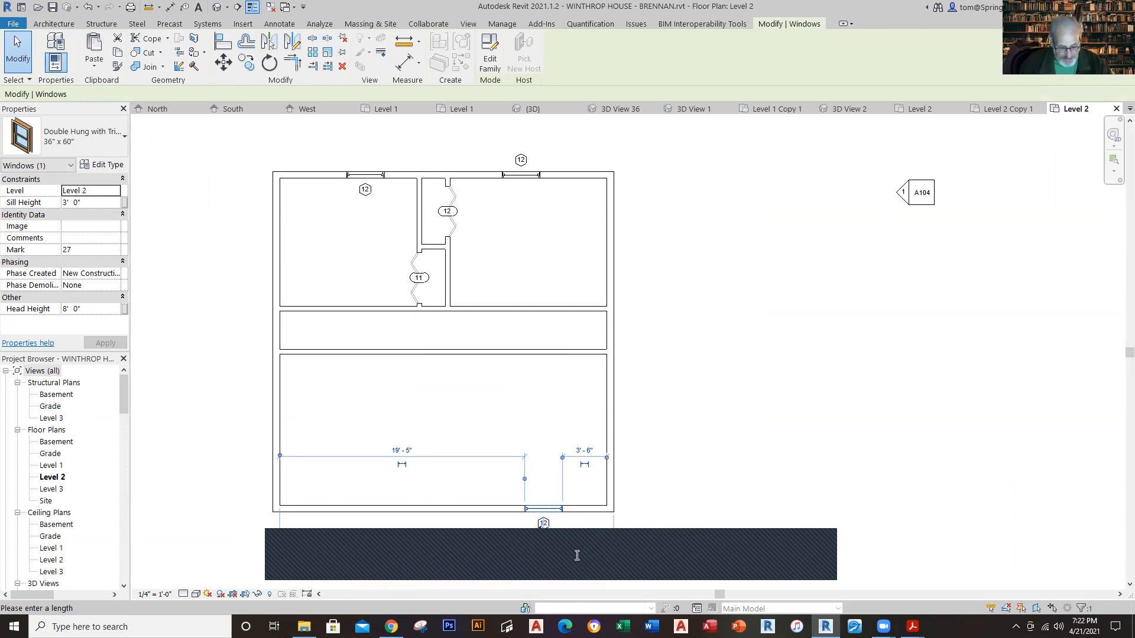
key(Return)
click(681, 354)
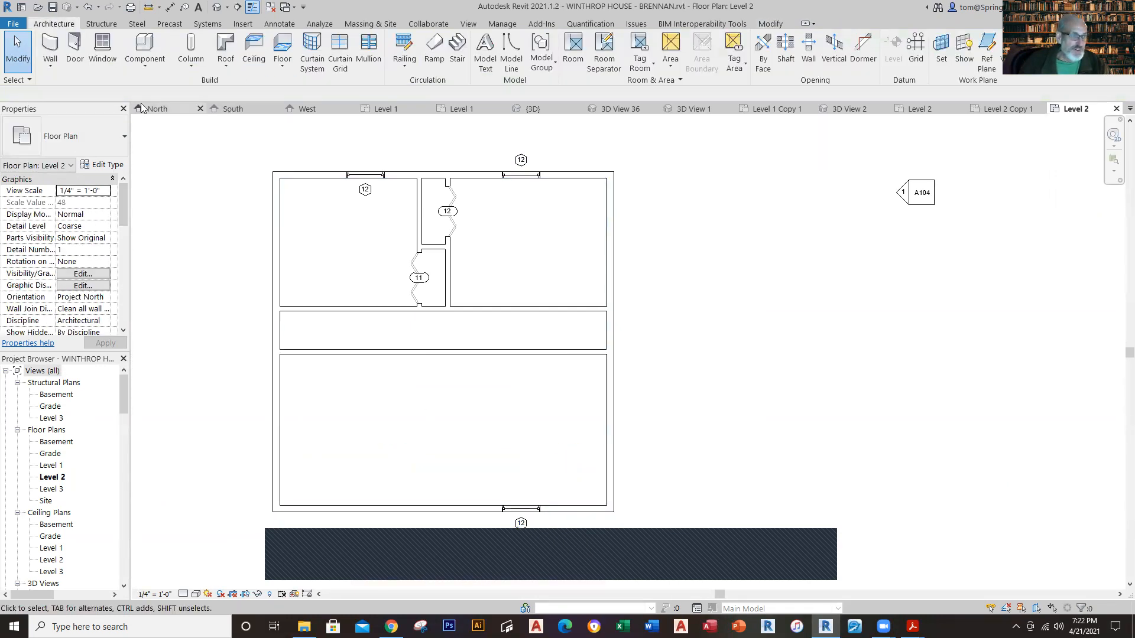
Step: Place a second Double Hung with Trim 36" x 60" window near the west end of the Level 2 south wall
click(102, 47)
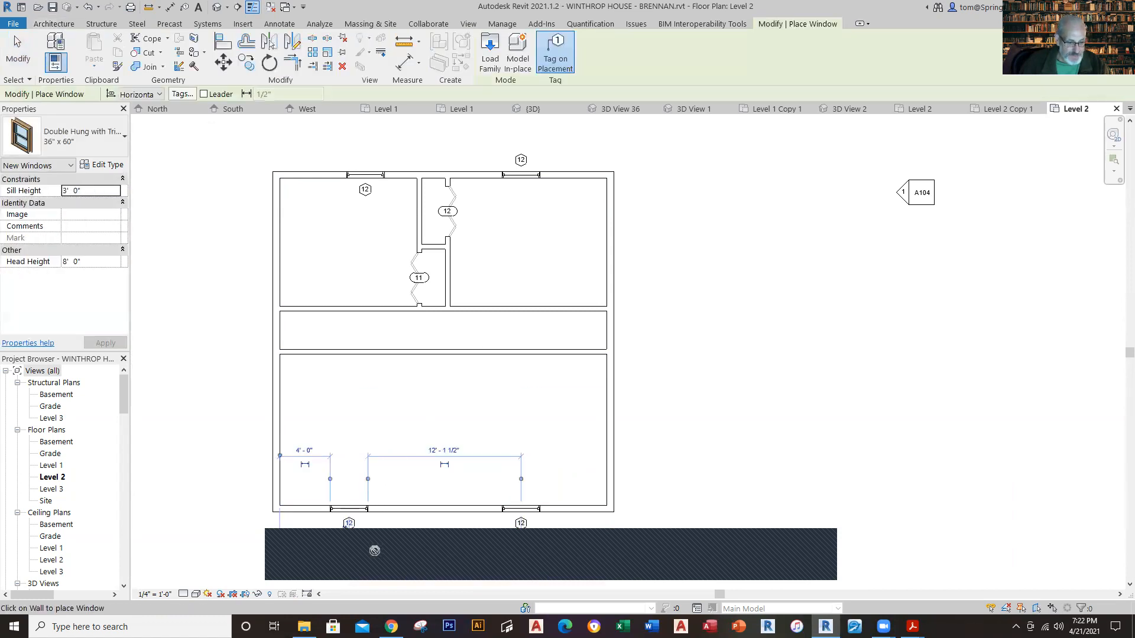
click(349, 511)
key(Escape)
key(Escape)
Step: Set the second window's centre 7'-4" from the west wall's outer face and check both front windows in the 3D view
click(347, 511)
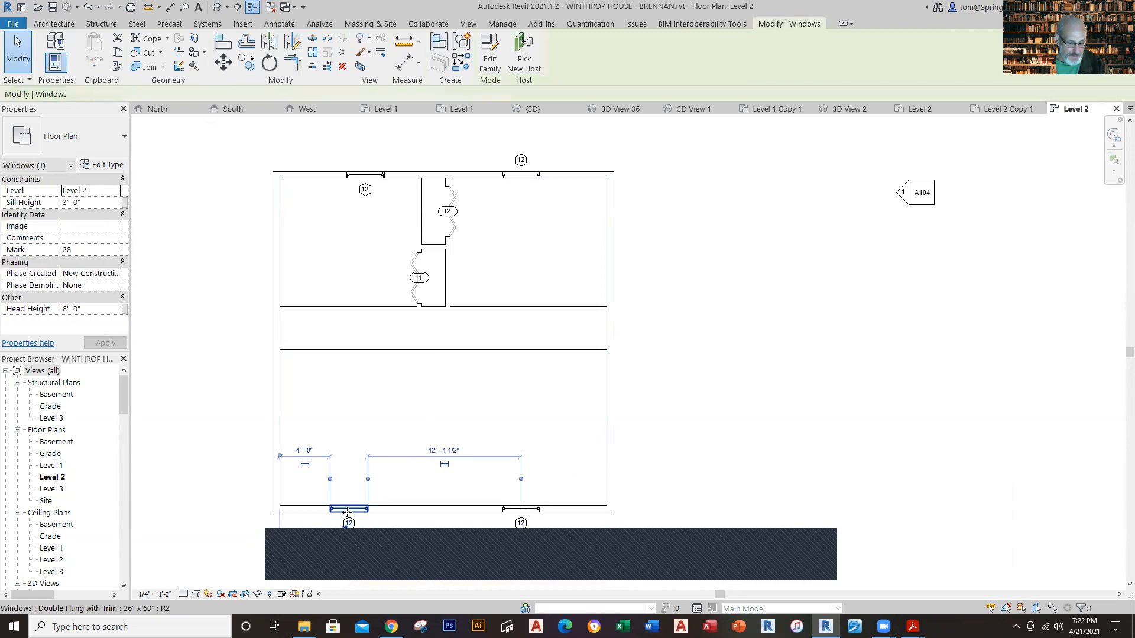
click(278, 541)
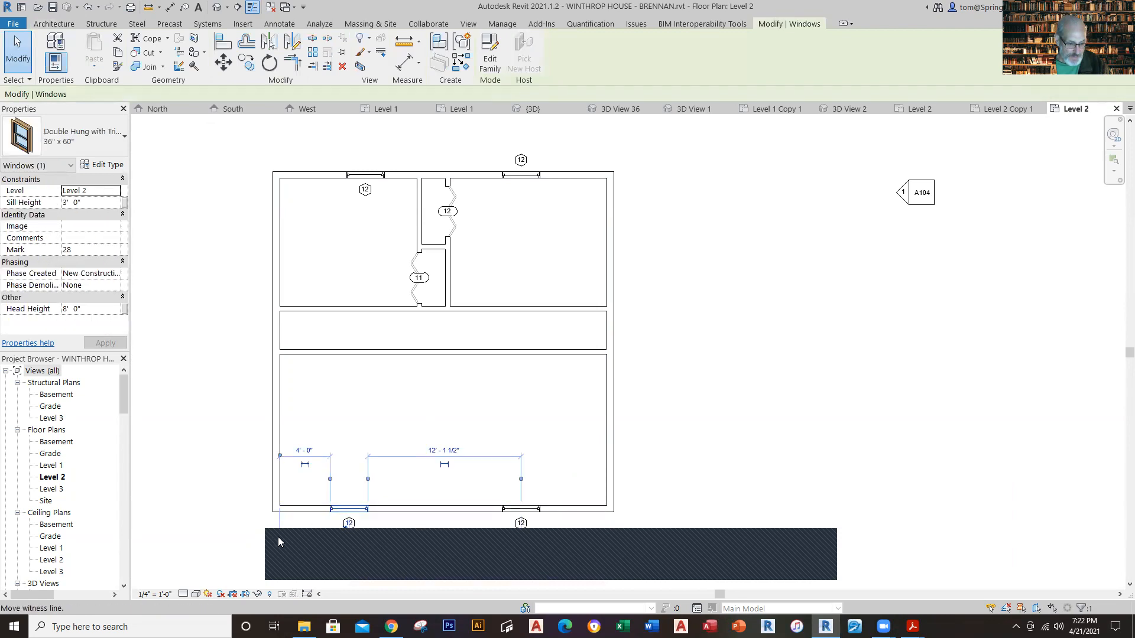
click(316, 557)
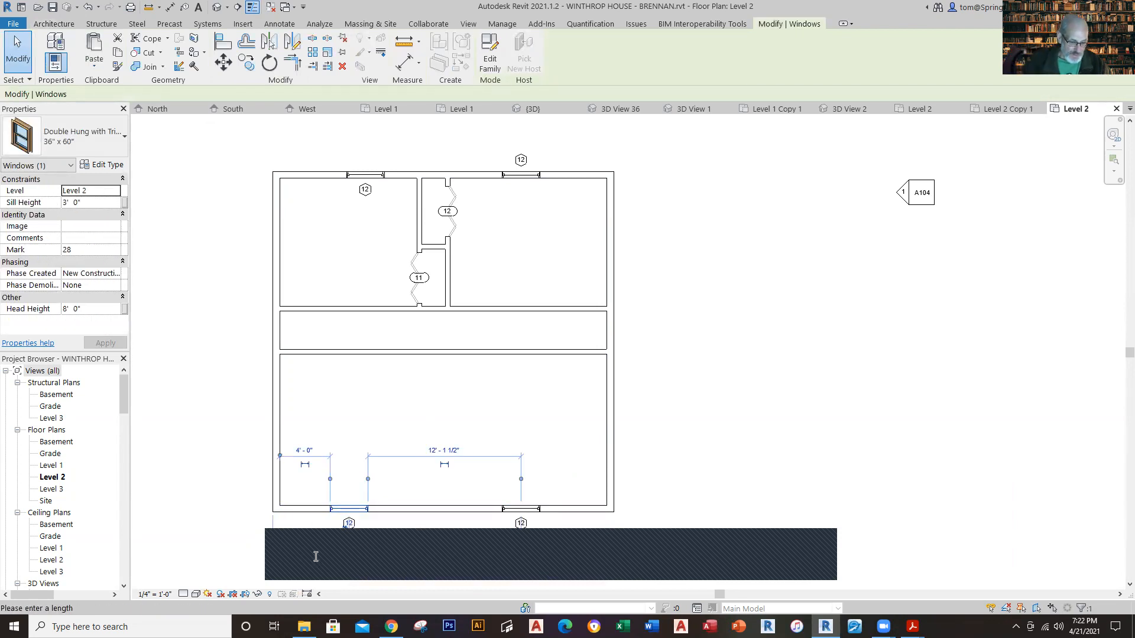
text(7)
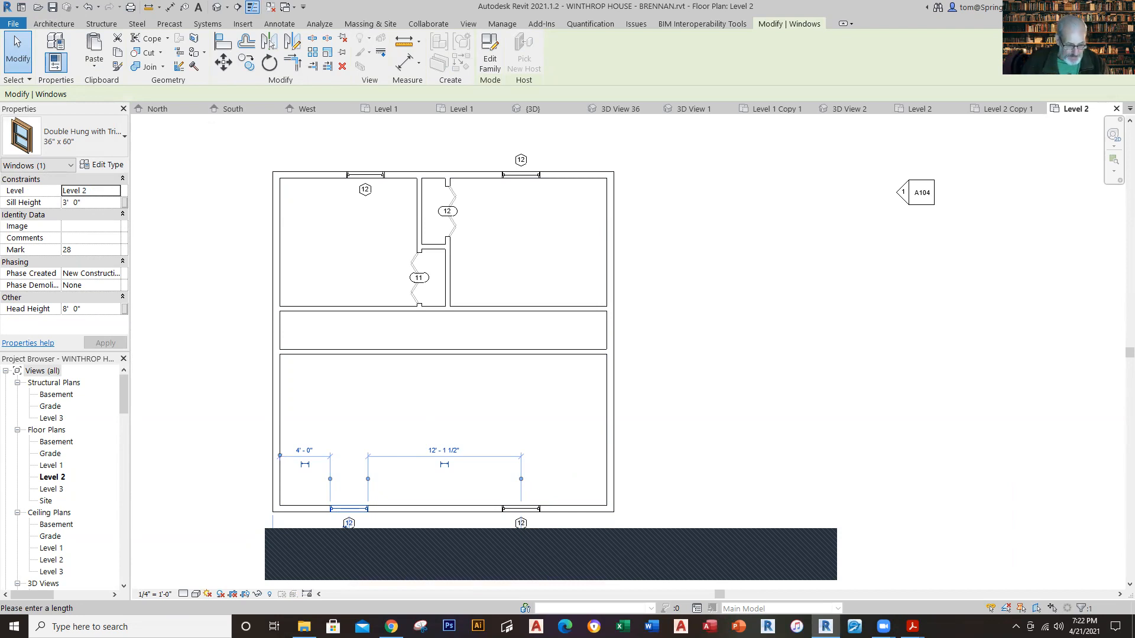
key(Return)
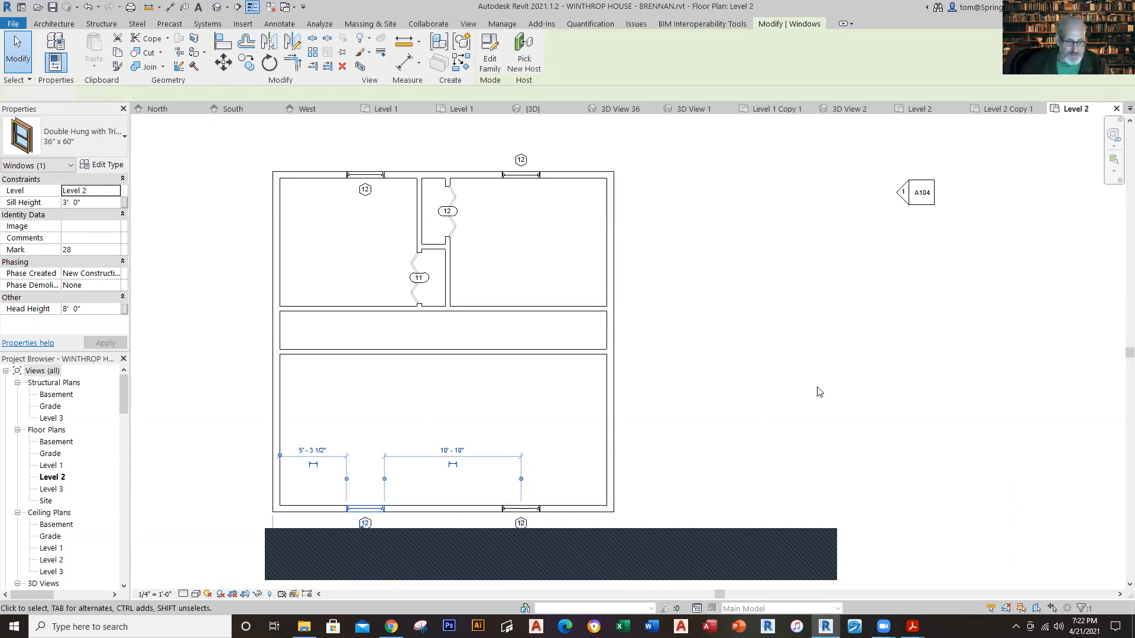
key(Escape)
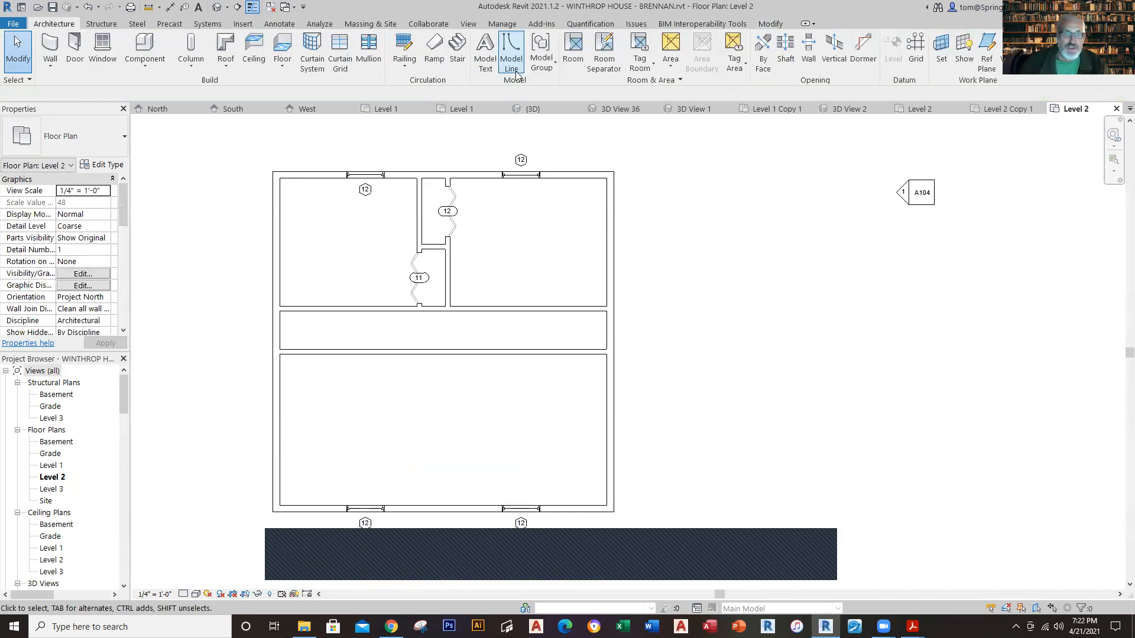
click(218, 7)
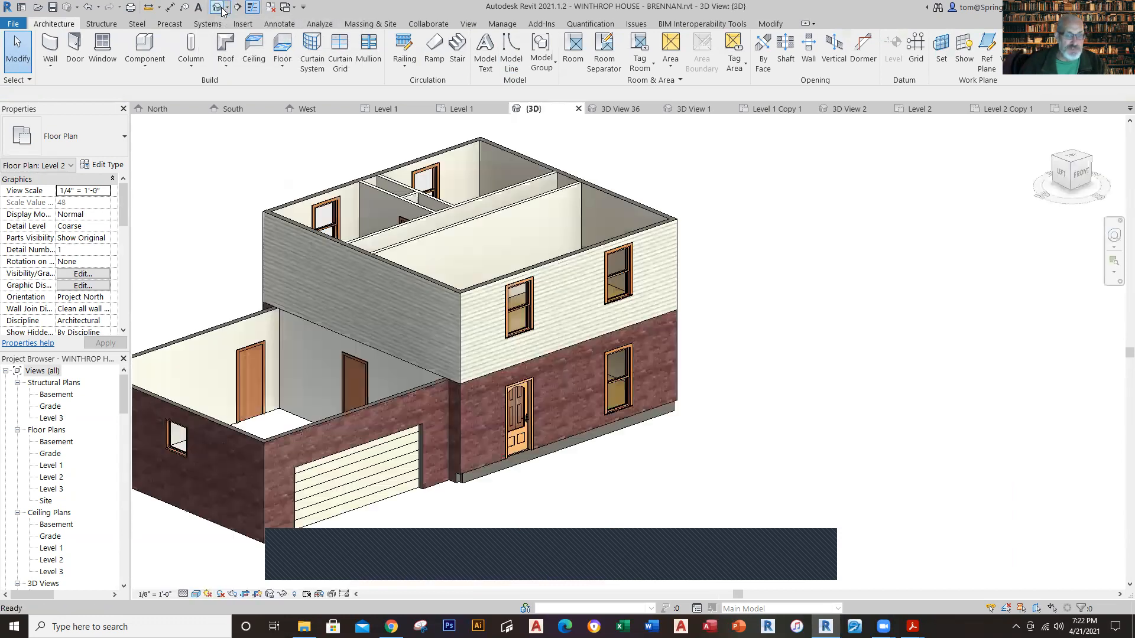
middle_drag(762, 295, 808, 383)
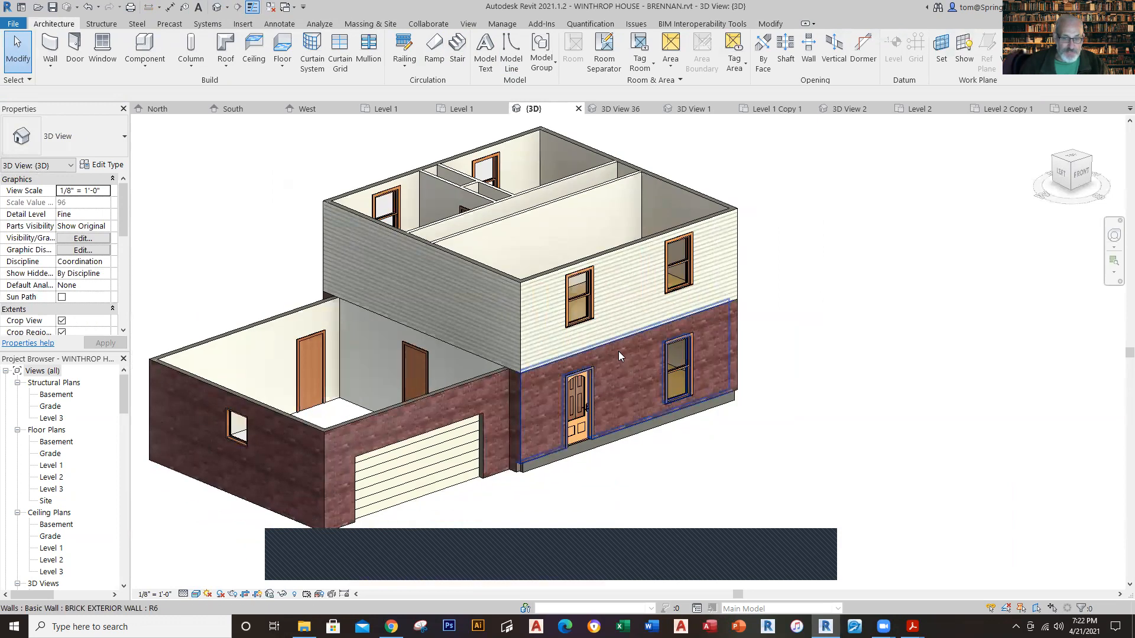
shift+middle_drag(674, 378, 614, 408)
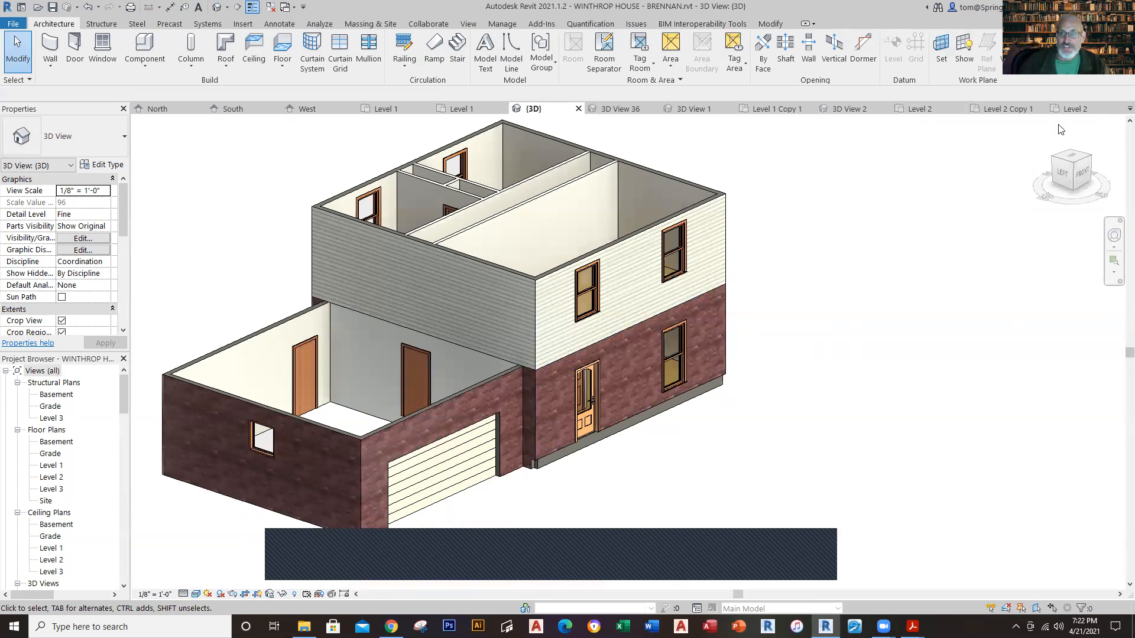
Step: Place the FRONT PORCH model group in the project's Level 1 plan, just south of the front door beyond the dimensions
click(464, 110)
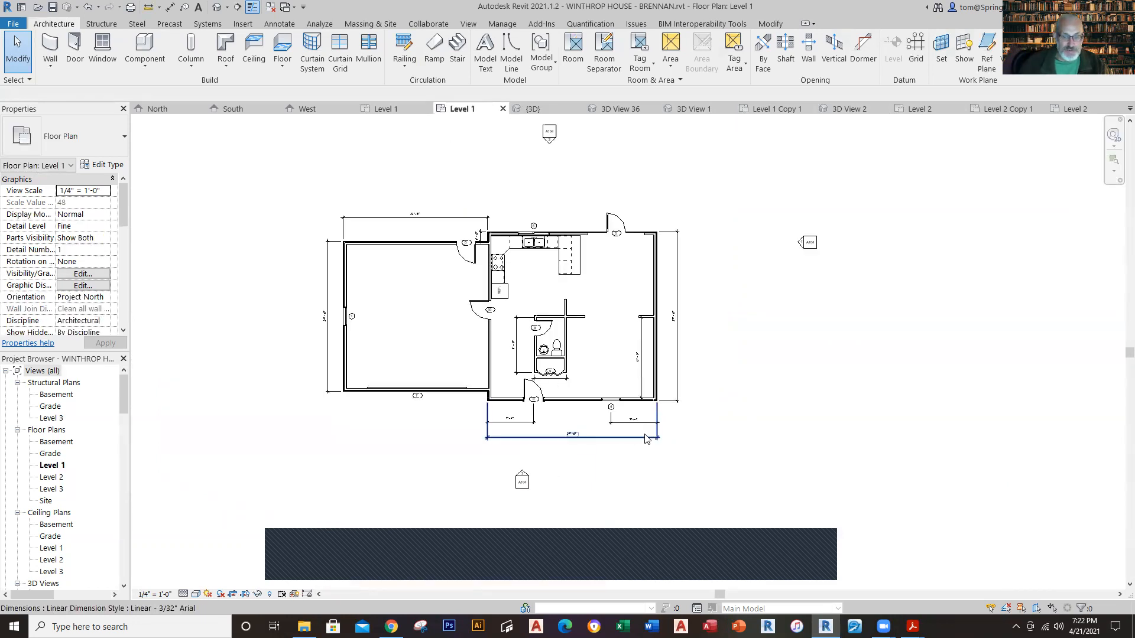
scroll(448, 502, up, 2)
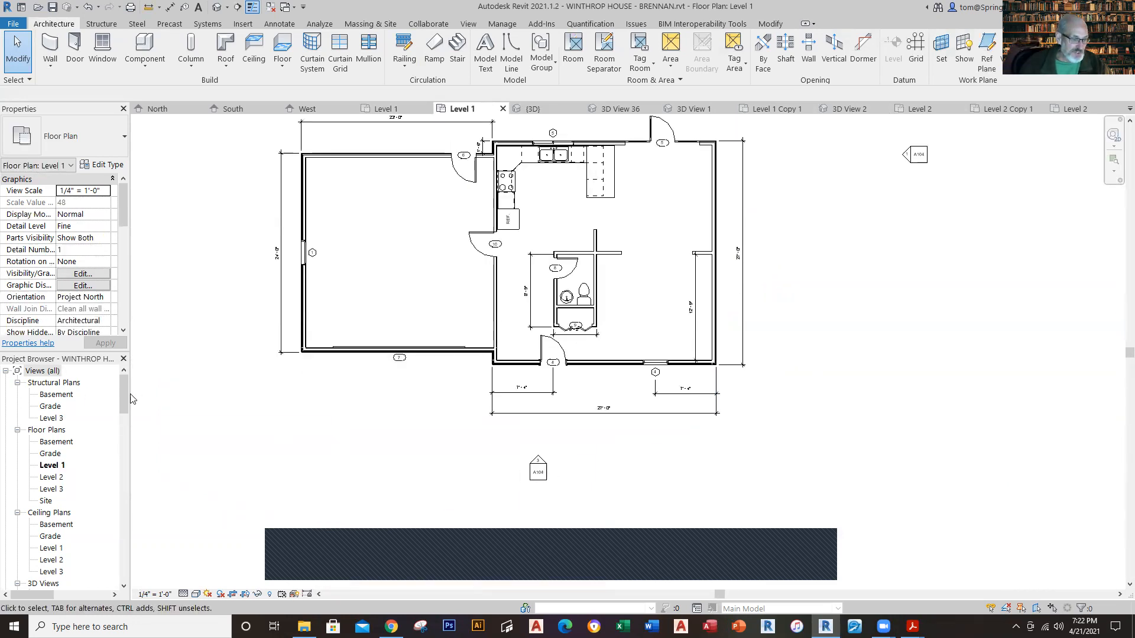
drag(121, 398, 510, 491)
drag(521, 421, 523, 421)
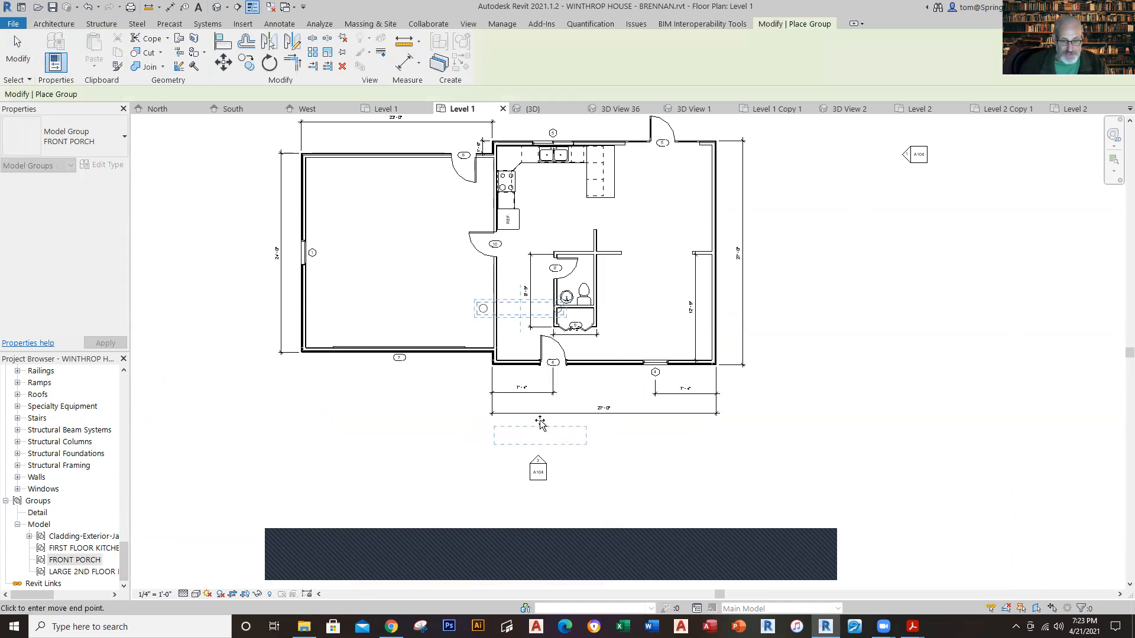
scroll(540, 422, up, 2)
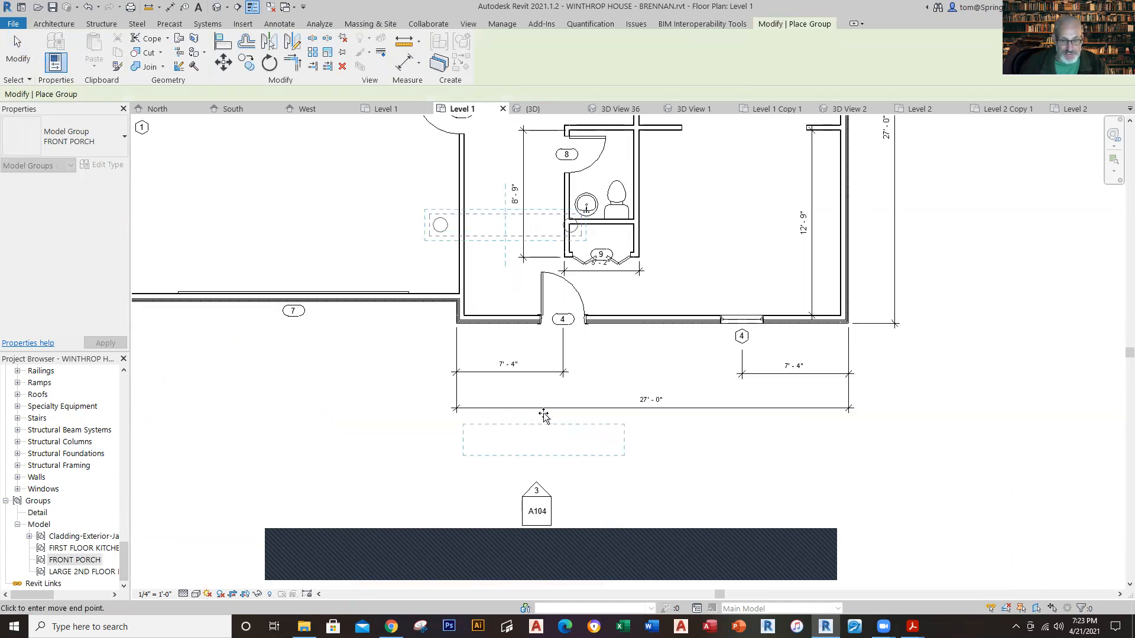
click(555, 410)
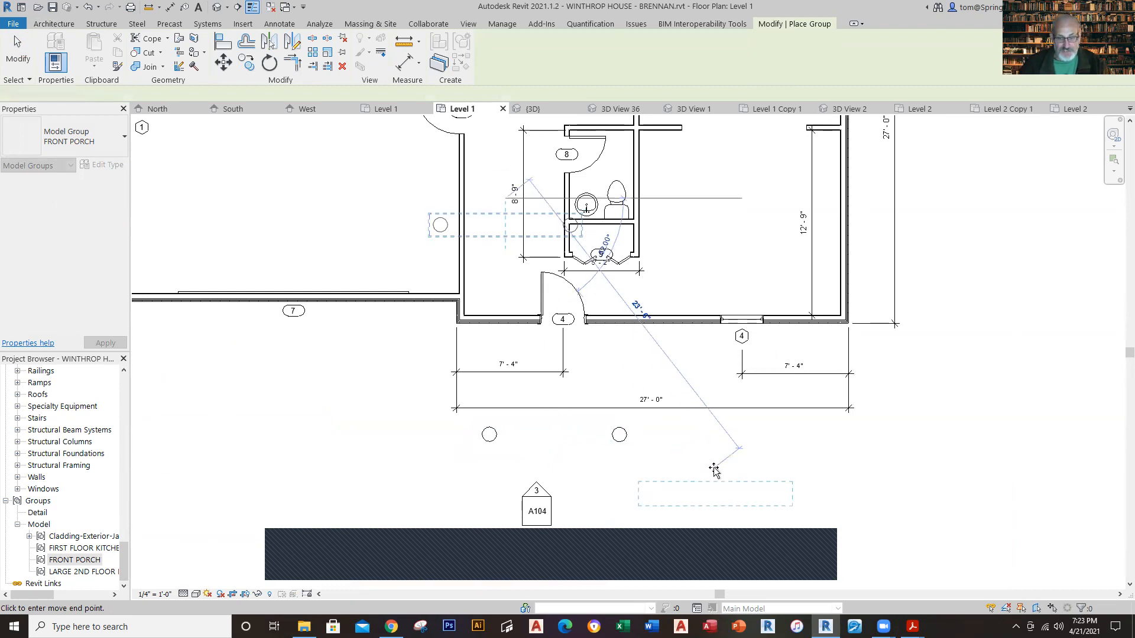
key(Escape)
key(Escape)
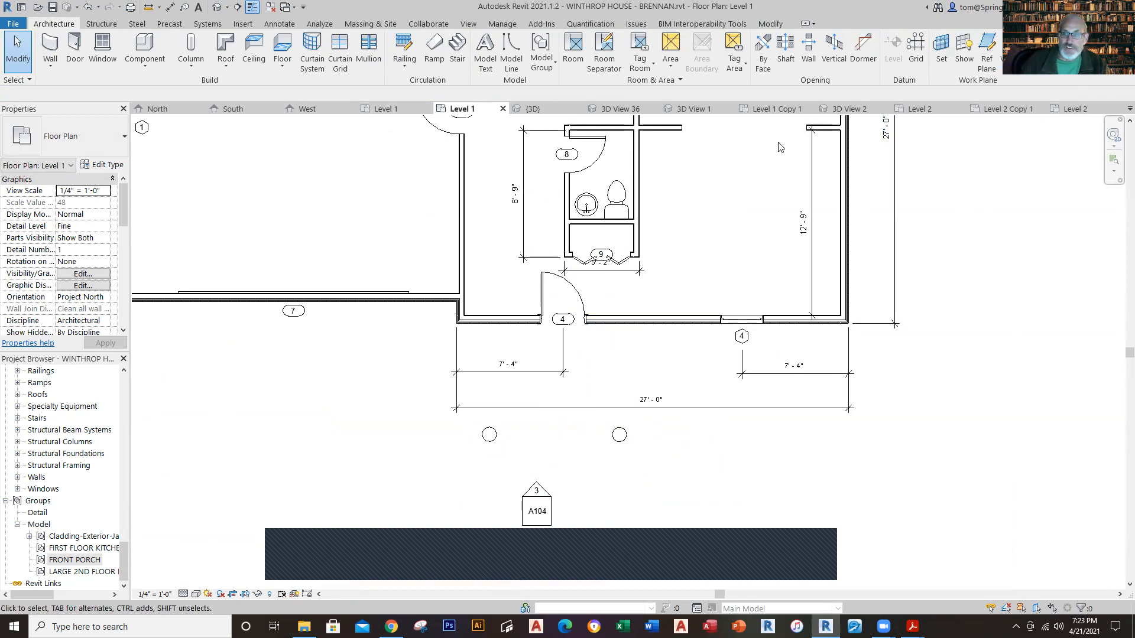
Step: View the 3D model from the left side and nudge the FRONT PORCH group toward the house until it meets the front wall
click(215, 7)
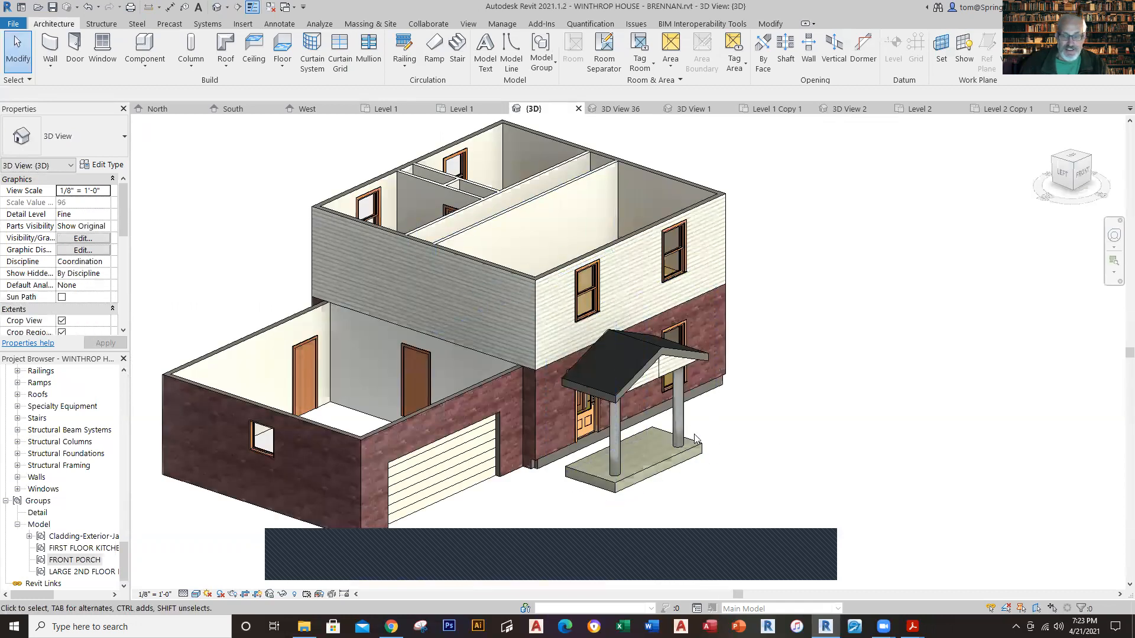
scroll(792, 423, up, 4)
scroll(835, 446, down, 3)
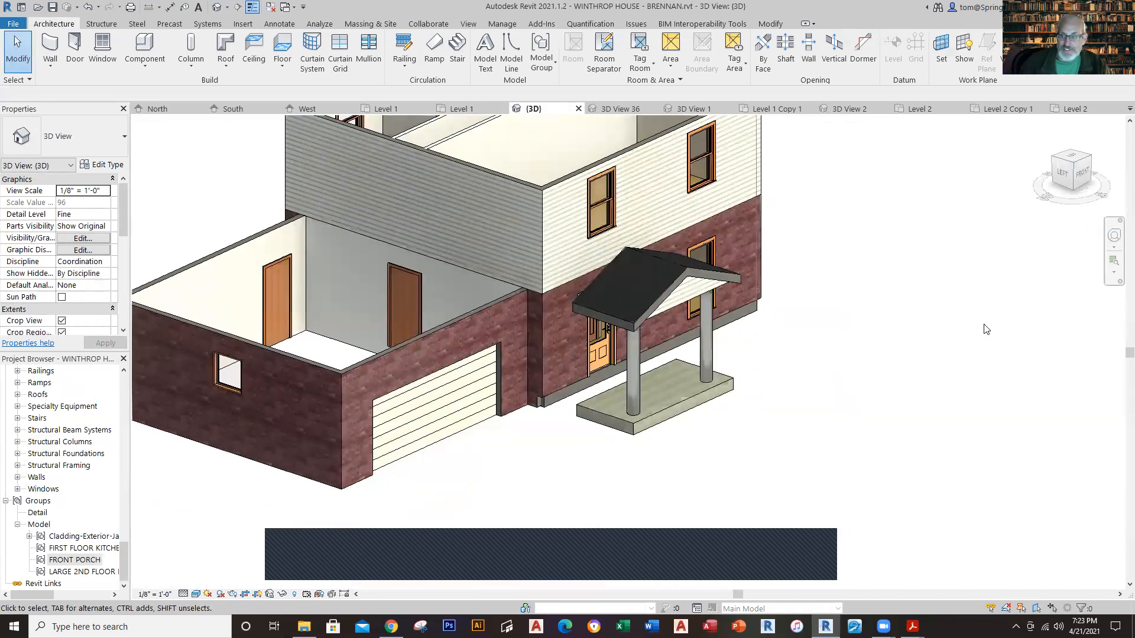
click(1064, 173)
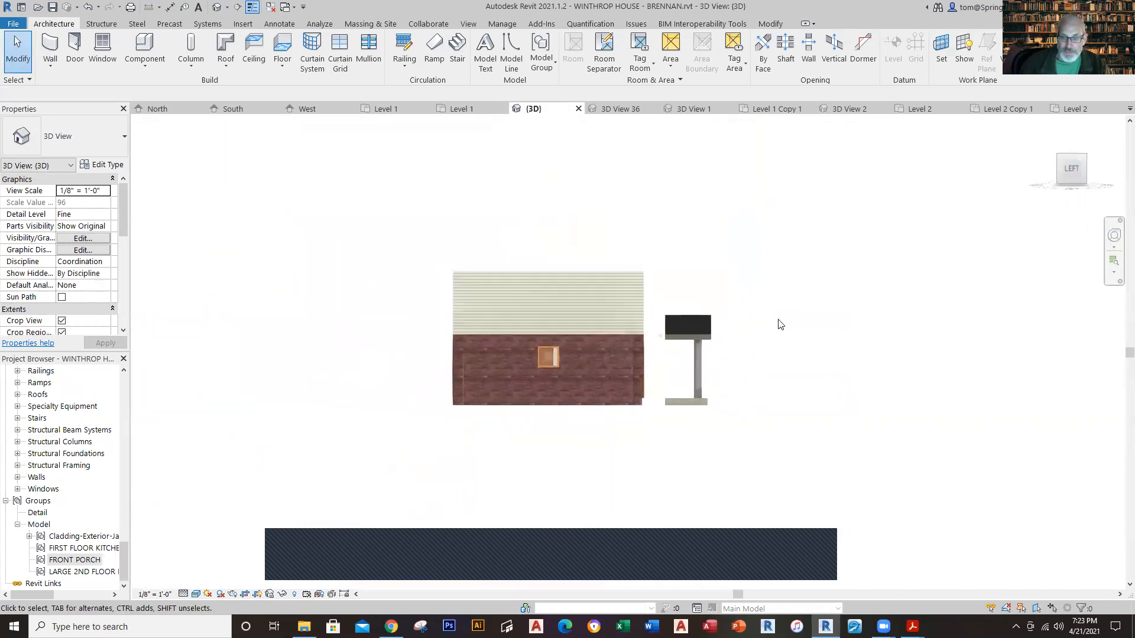
click(813, 437)
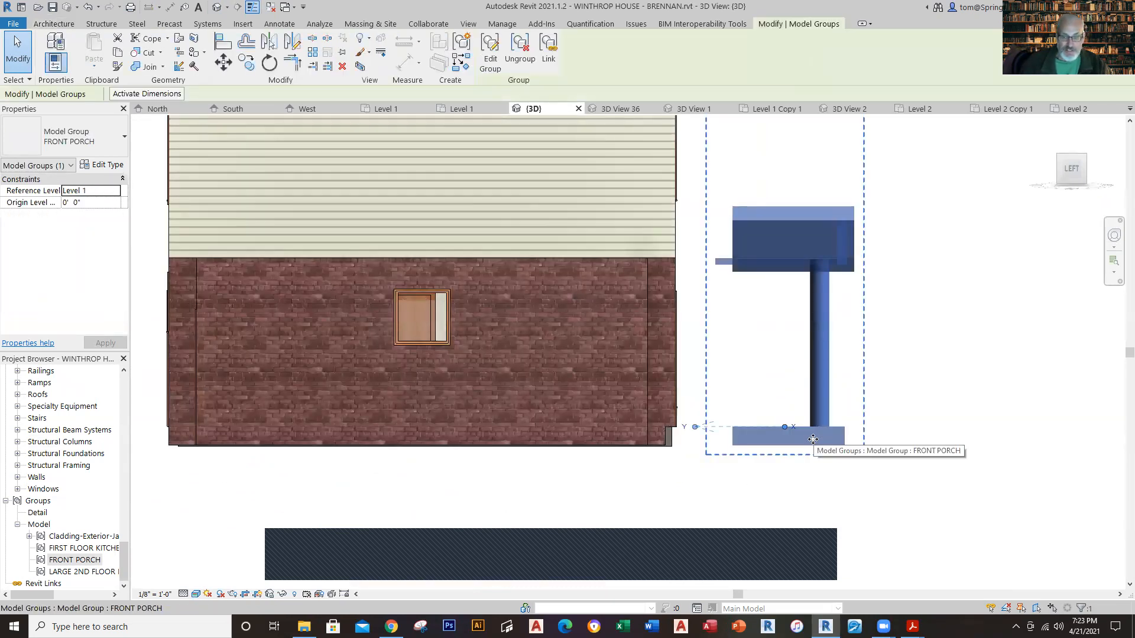
key(Left)
key(Left)
key(Left)
key(Left)
key(Left)
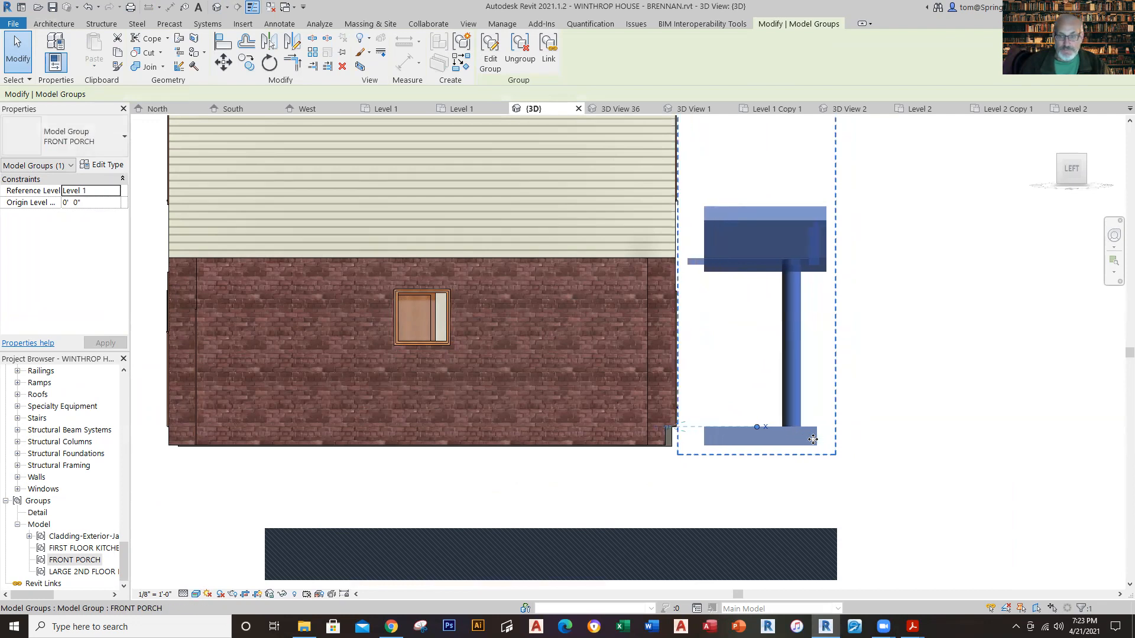
key(Left)
key(Left)
key(Left)
key(Left)
key(Left)
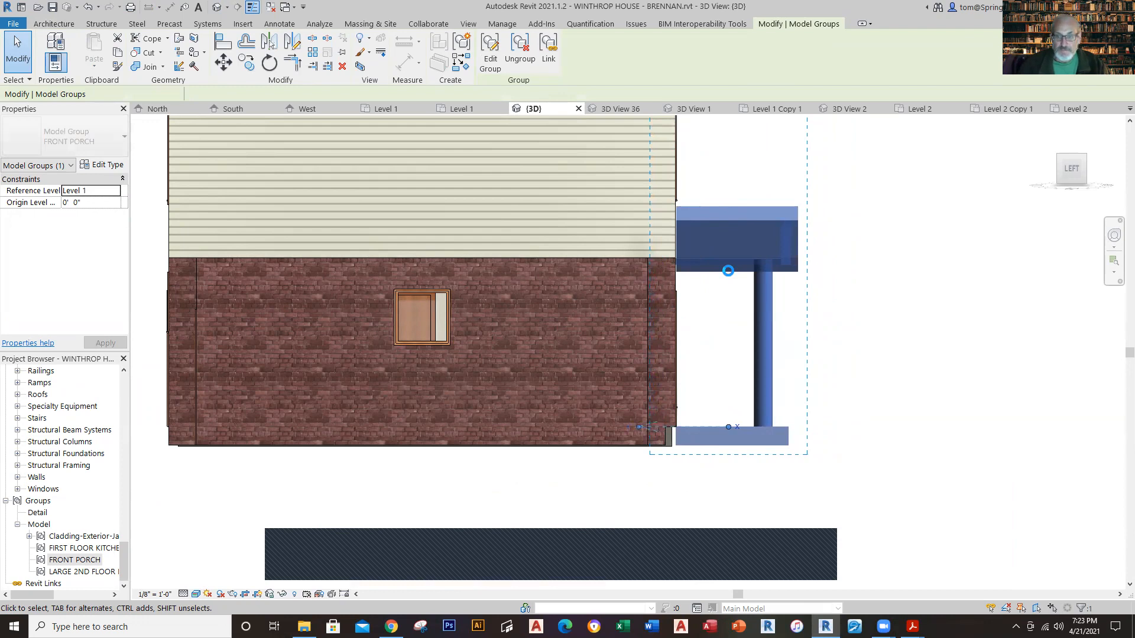
scroll(728, 270, up, 3)
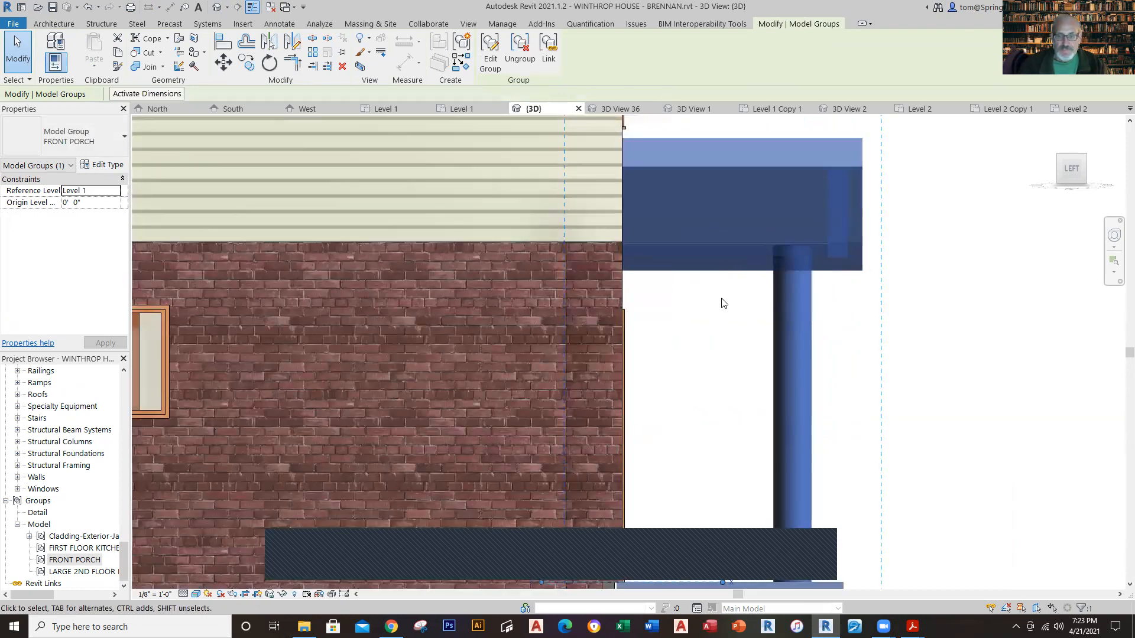
scroll(728, 368, down, 3)
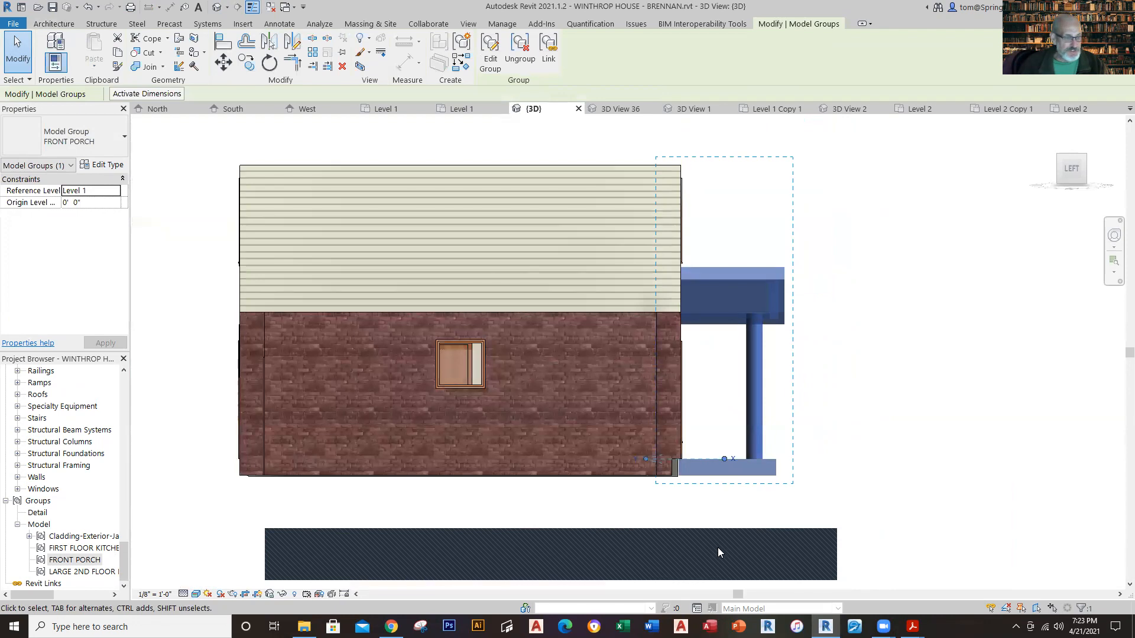
click(915, 383)
scroll(915, 382, down, 3)
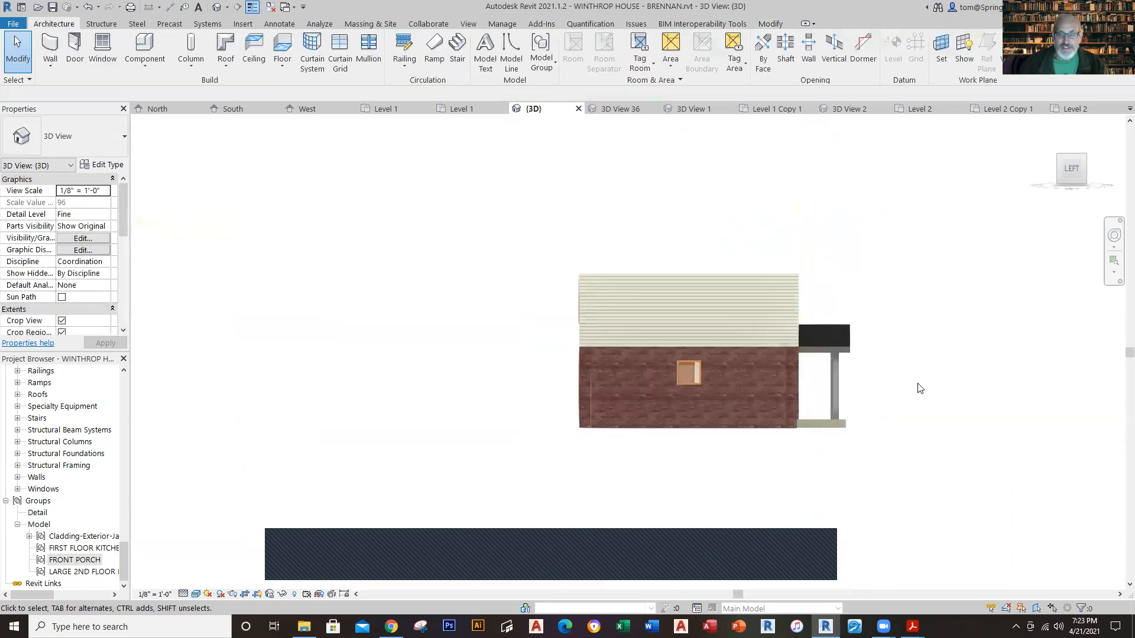
Step: Nudge the FRONT PORCH group sideways in the front 3D view until it is centred on the front door, and check it in perspective
shift+middle_drag(933, 344, 789, 393)
scroll(816, 386, up, 3)
shift+middle_drag(1051, 532, 1003, 501)
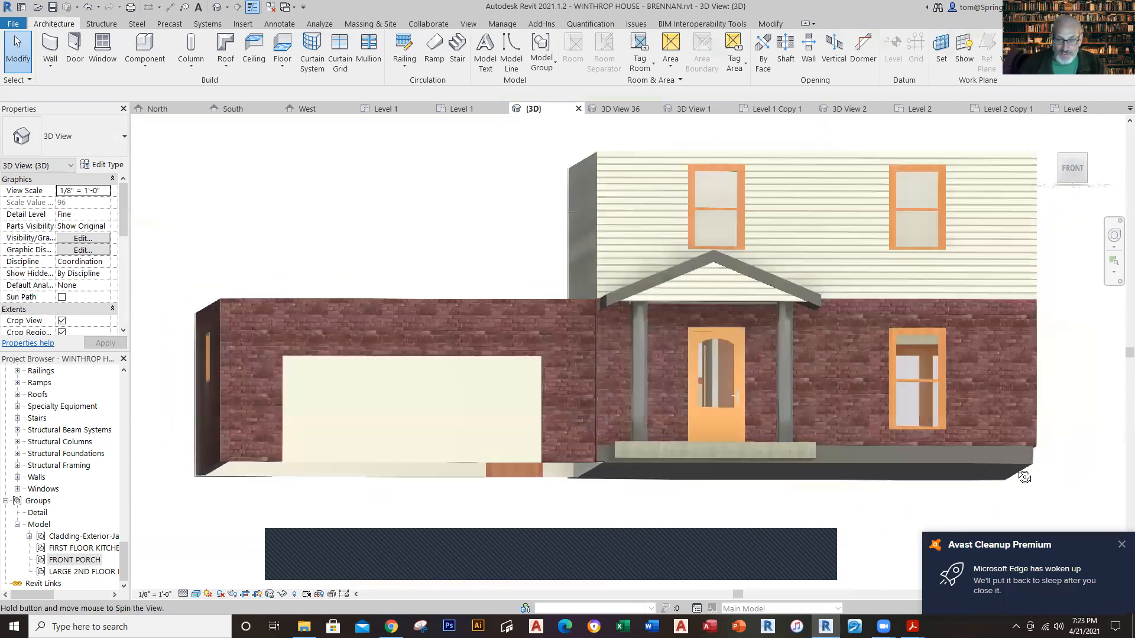
scroll(969, 478, up, 2)
click(1072, 167)
scroll(718, 366, up, 4)
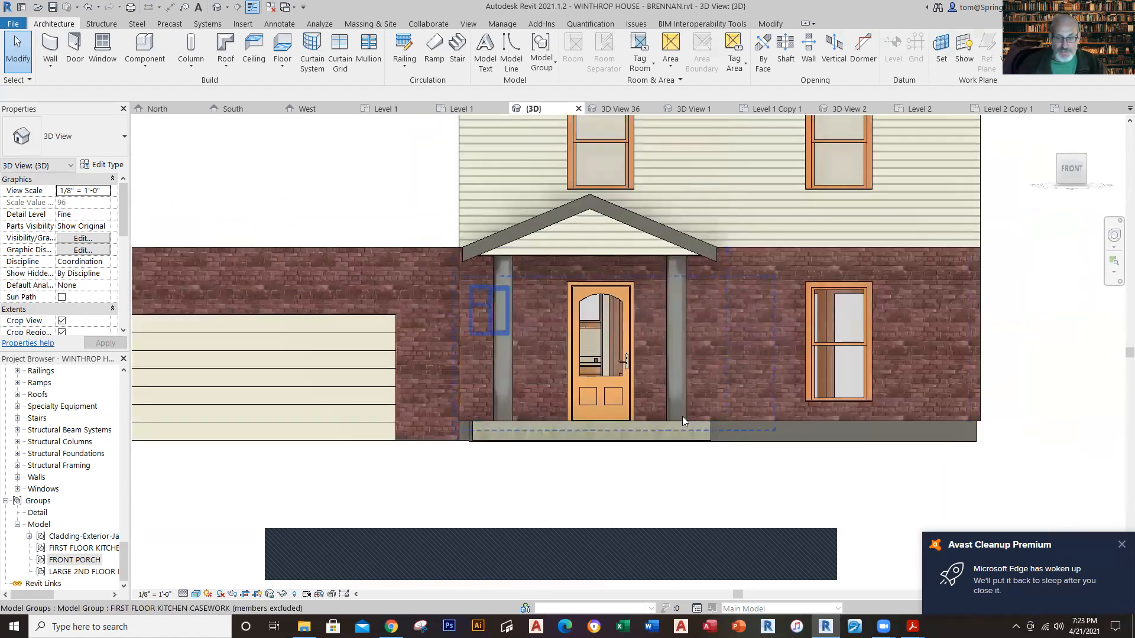
click(682, 418)
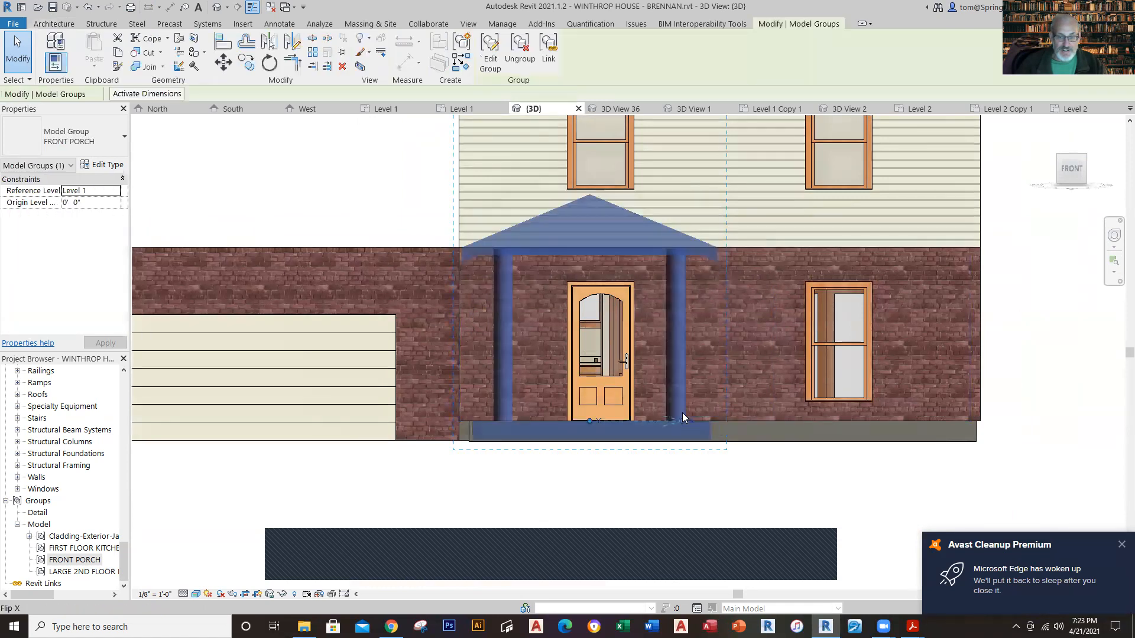
drag(684, 413, 684, 413)
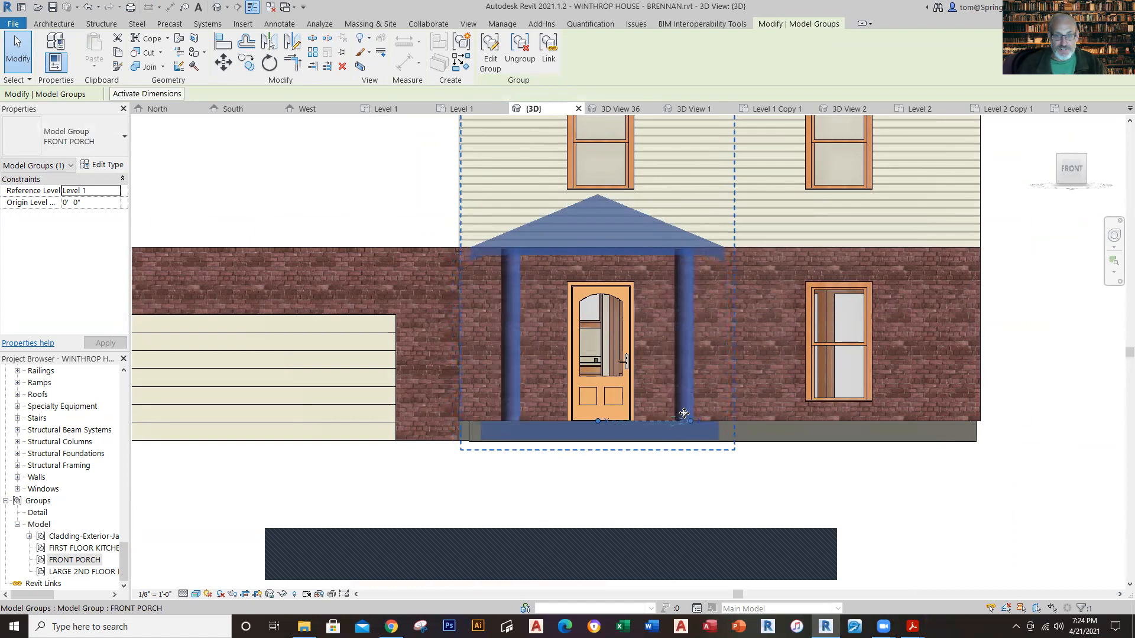
key(Right)
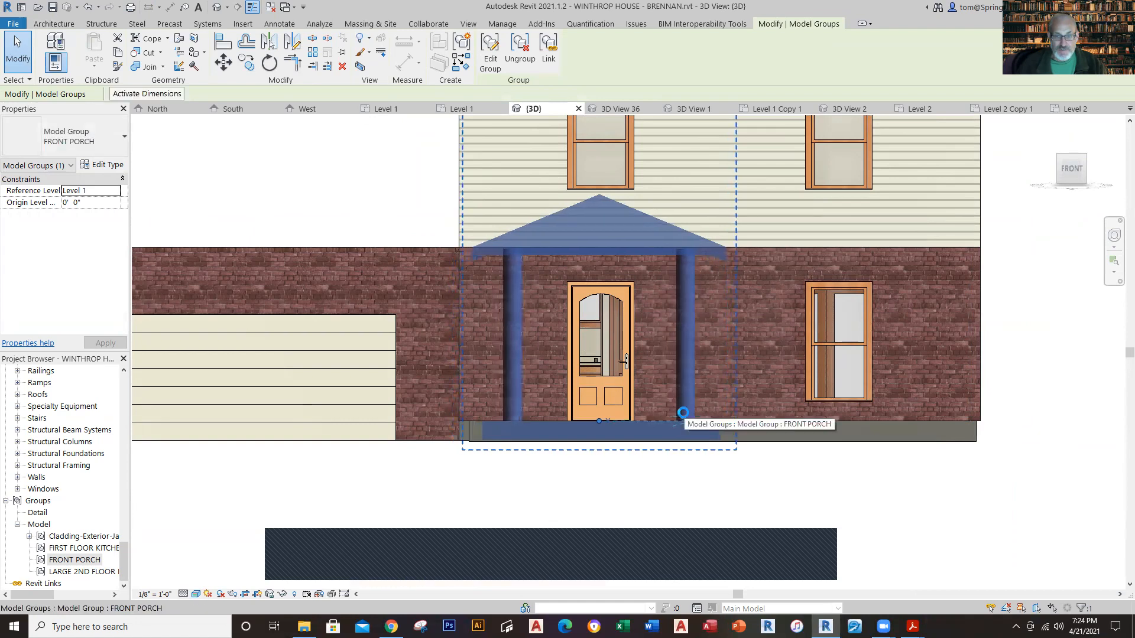
key(Right)
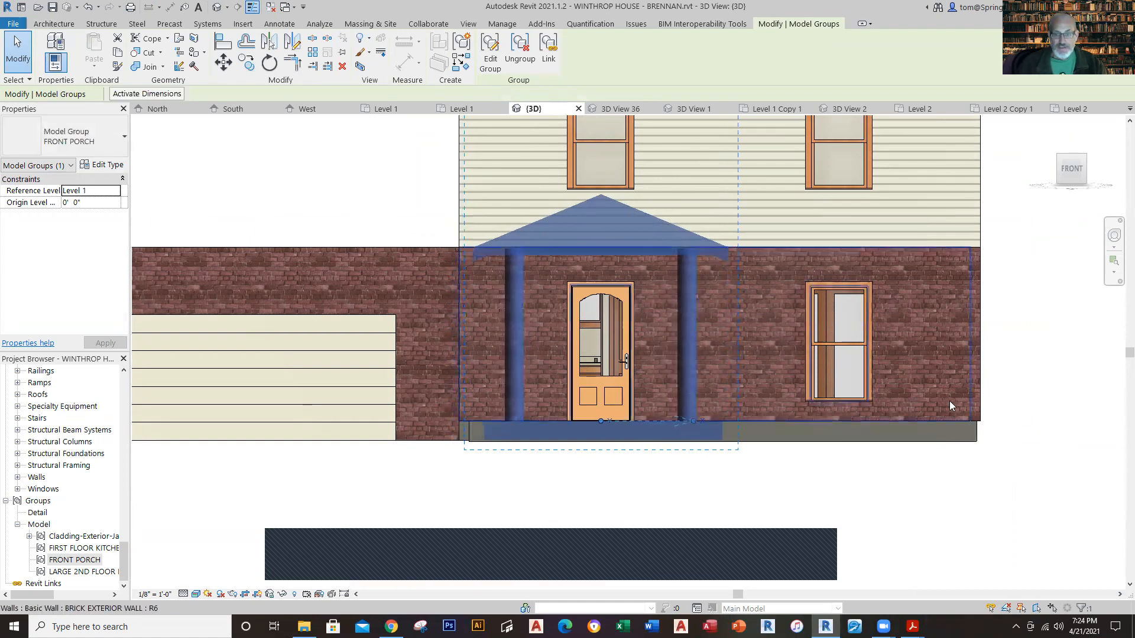
click(1081, 414)
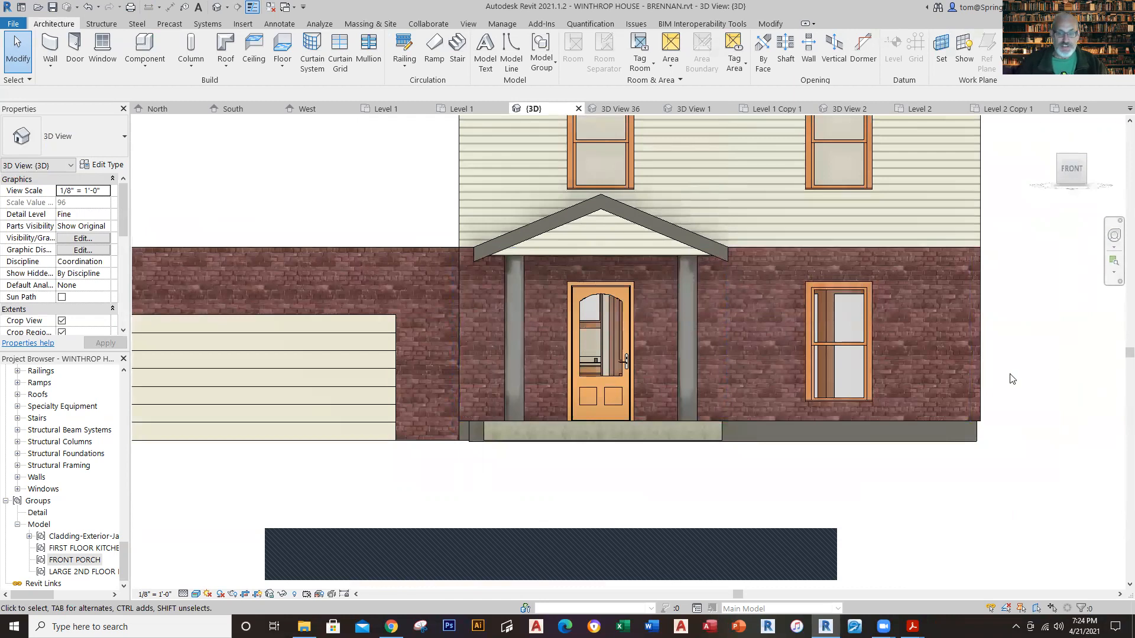
scroll(875, 455, down, 2)
shift+middle_drag(789, 523, 804, 567)
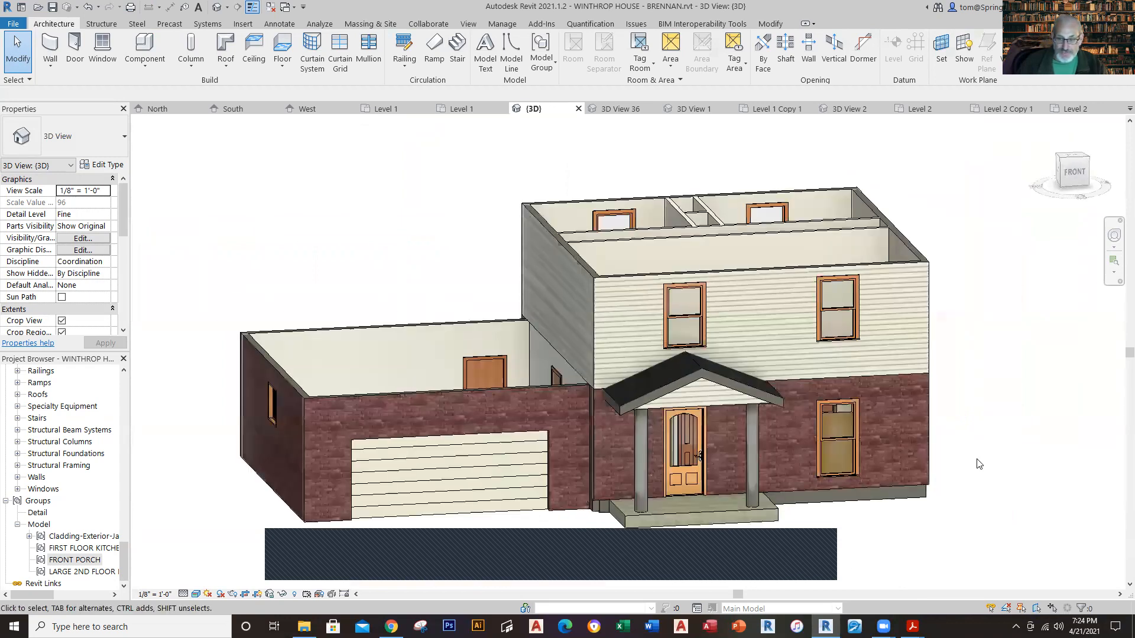
scroll(979, 464, up, 2)
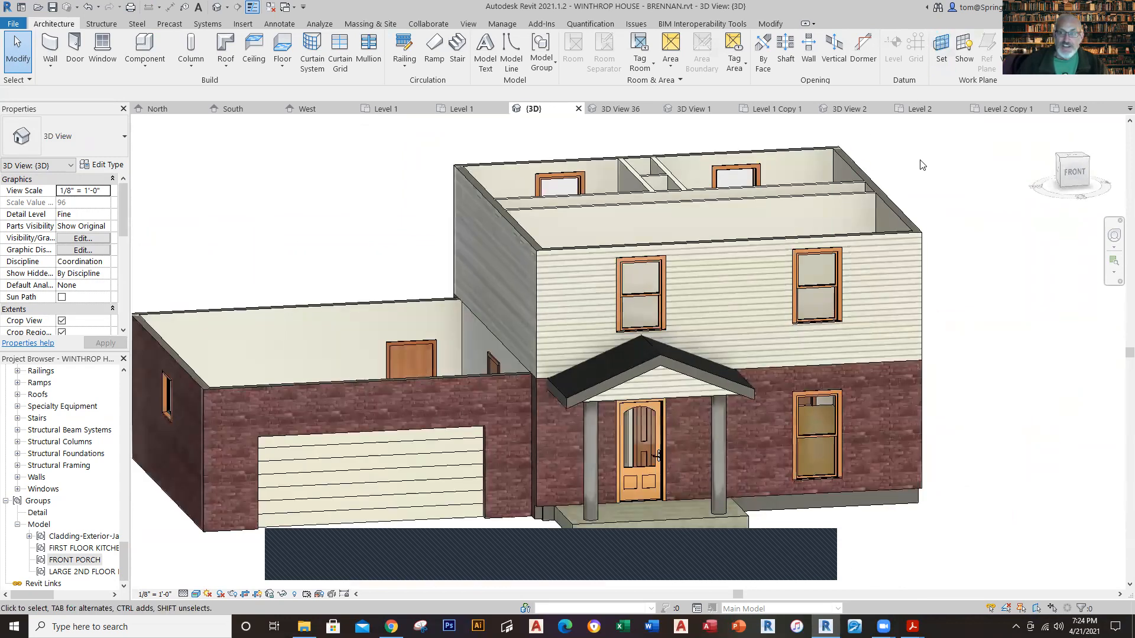
Step: In the project's Level 2 plan, start a Roof by Footprint and pick the four exterior walls as slope-defining boundaries with a 6" overhang
click(1081, 111)
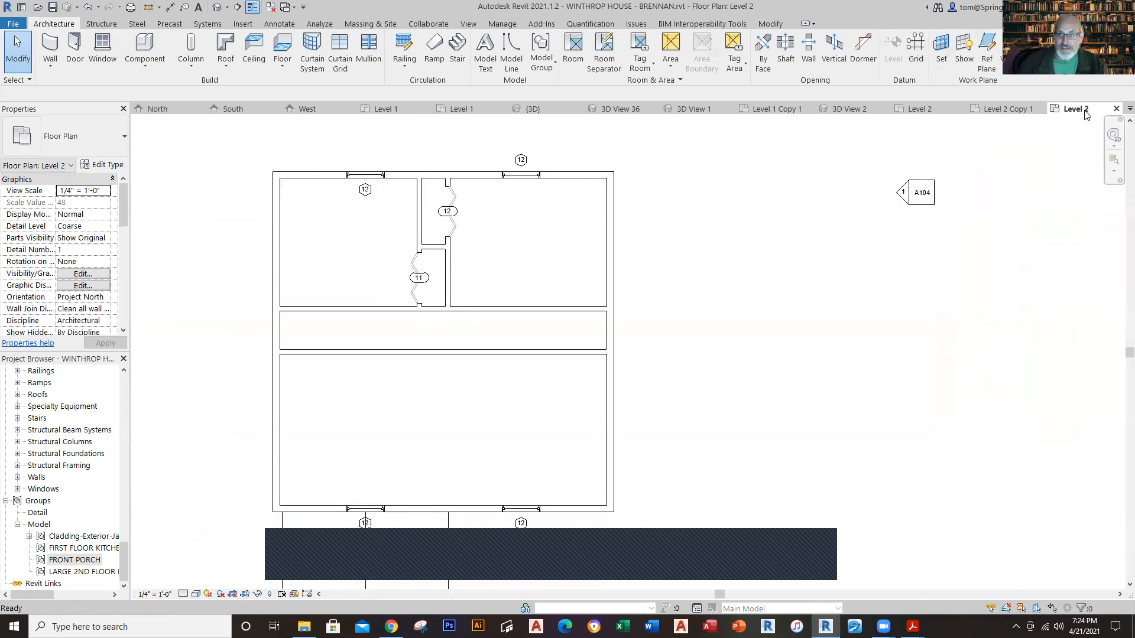
scroll(742, 321, down, 2)
middle_drag(742, 322, 793, 278)
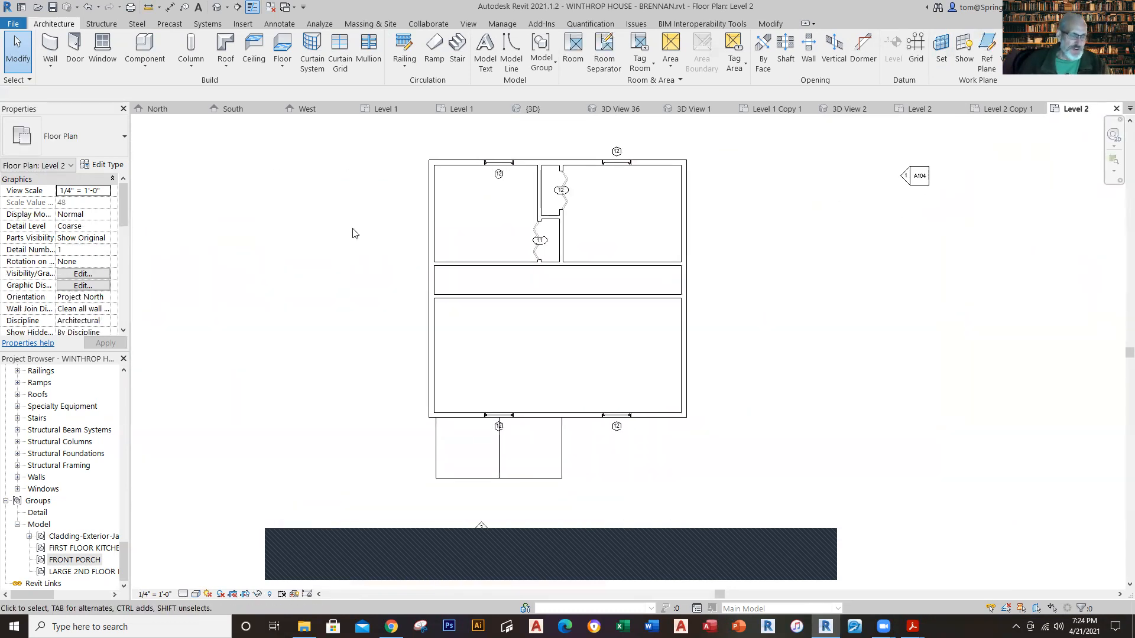
click(225, 57)
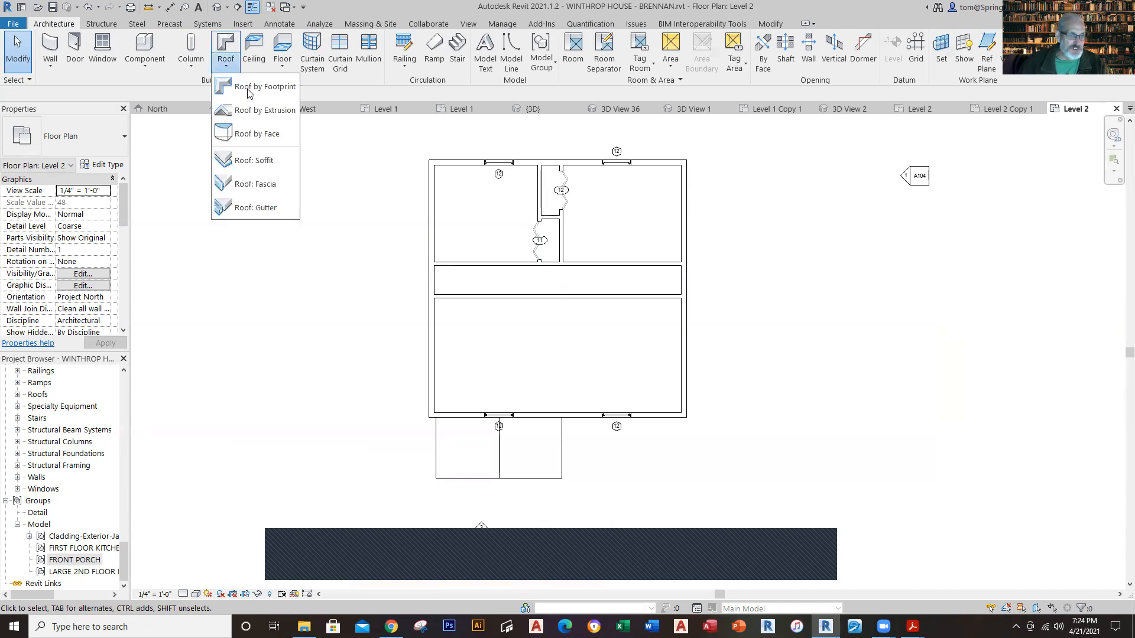
click(248, 87)
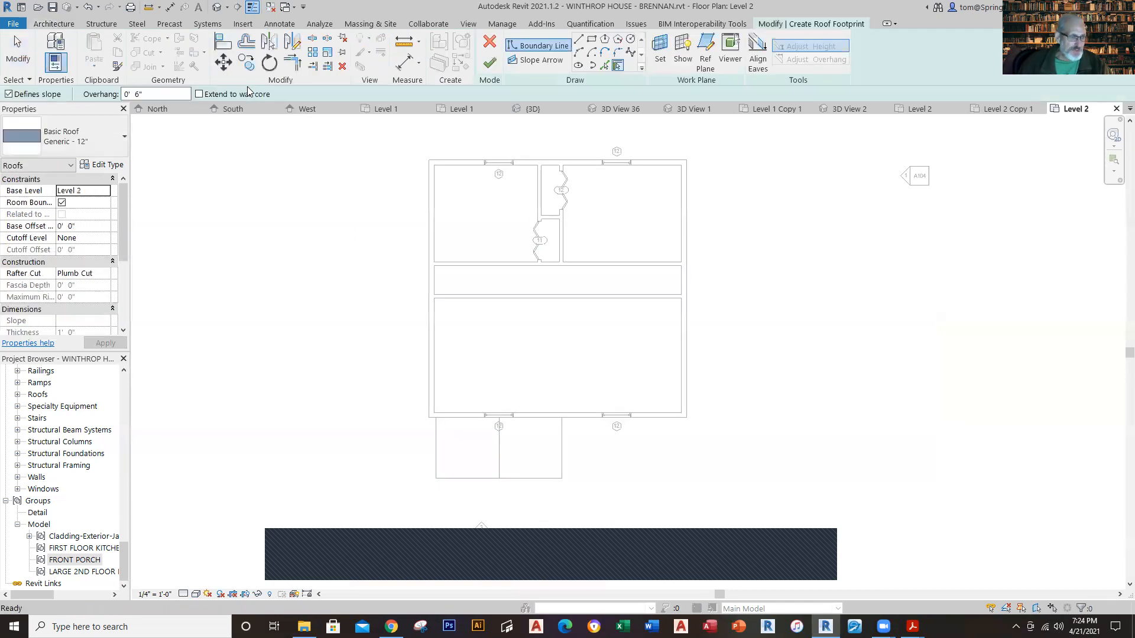
drag(124, 223, 124, 311)
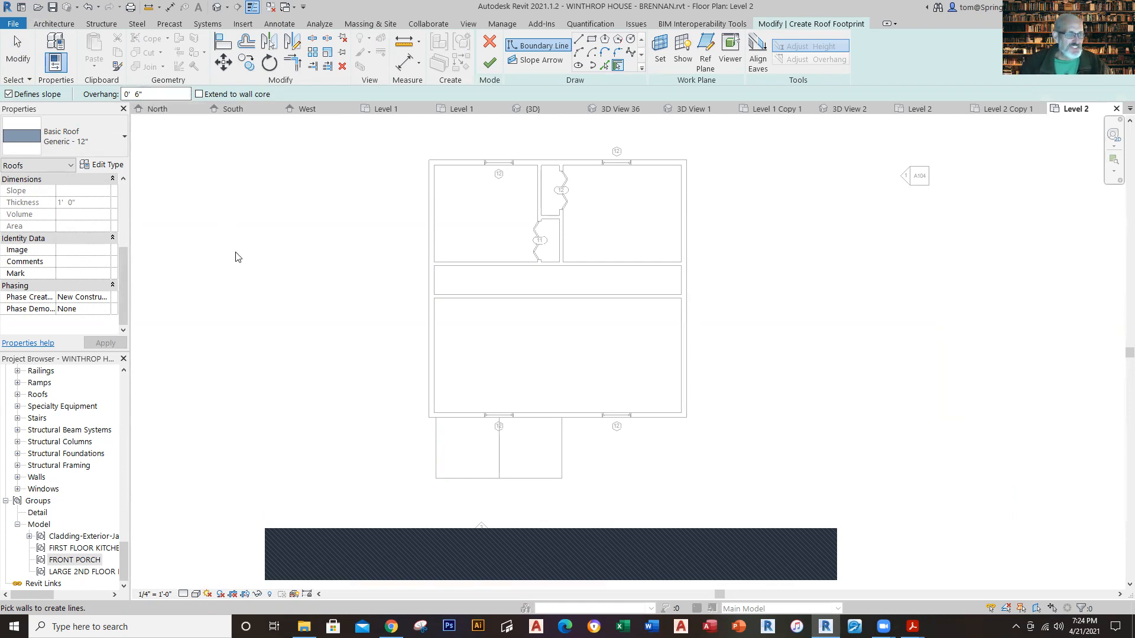
click(452, 161)
click(688, 250)
click(674, 418)
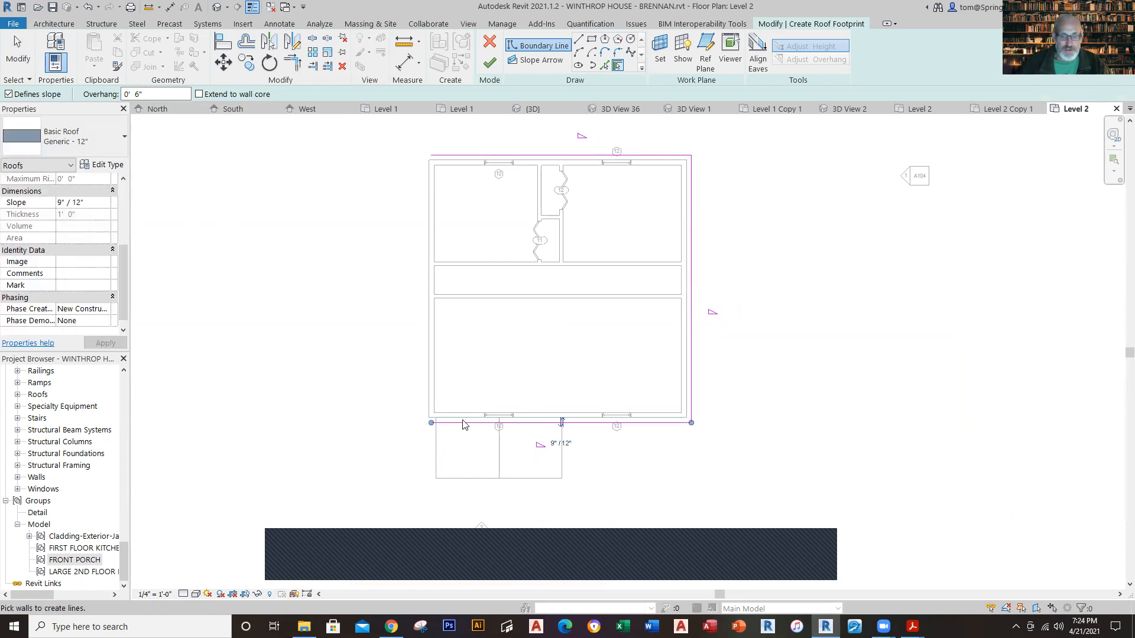
click(425, 383)
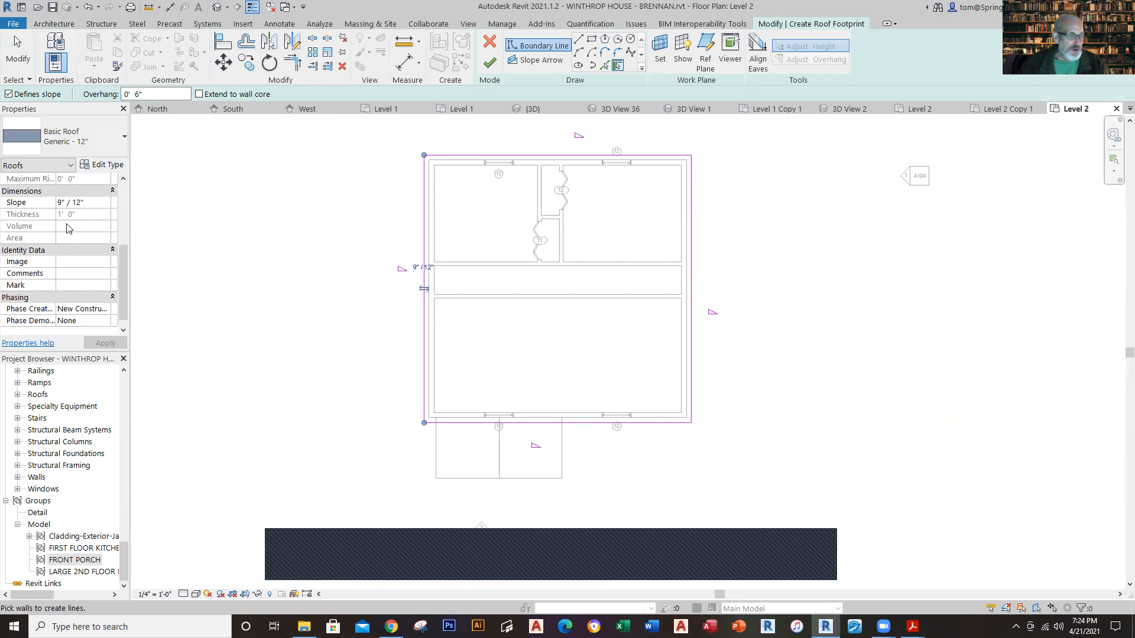
Step: Set the roof slope to 5" / 12" and finish the footprint sketch
click(63, 202)
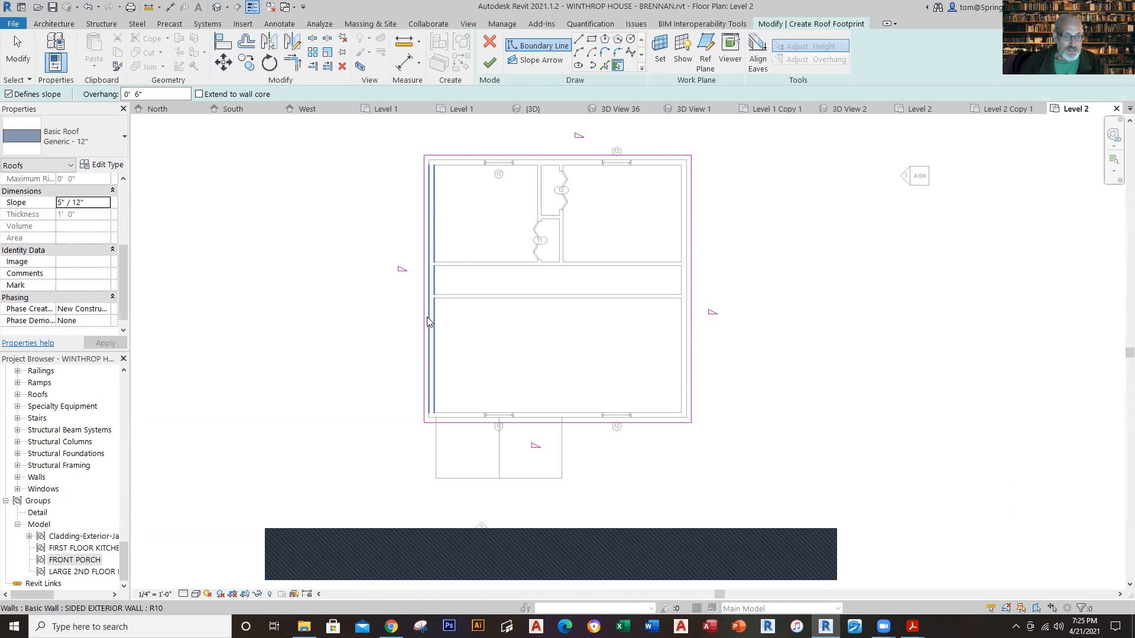
click(498, 66)
click(336, 333)
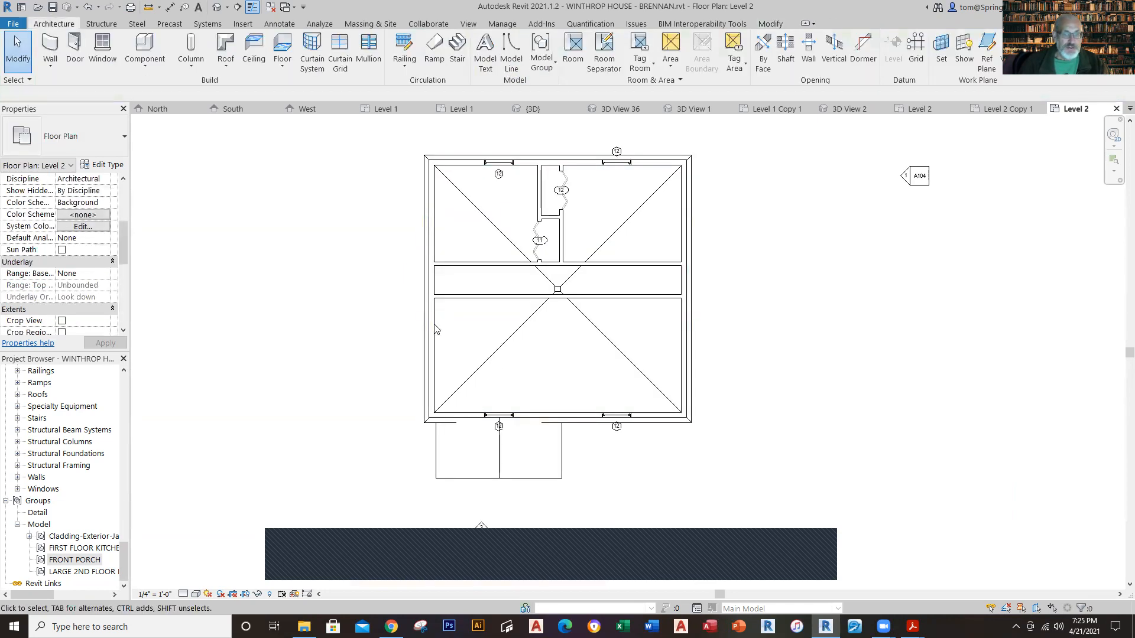
Step: Edit the roof footprint so the west and east boundary lines no longer define slope, turning the roof into a gable
click(425, 311)
click(495, 62)
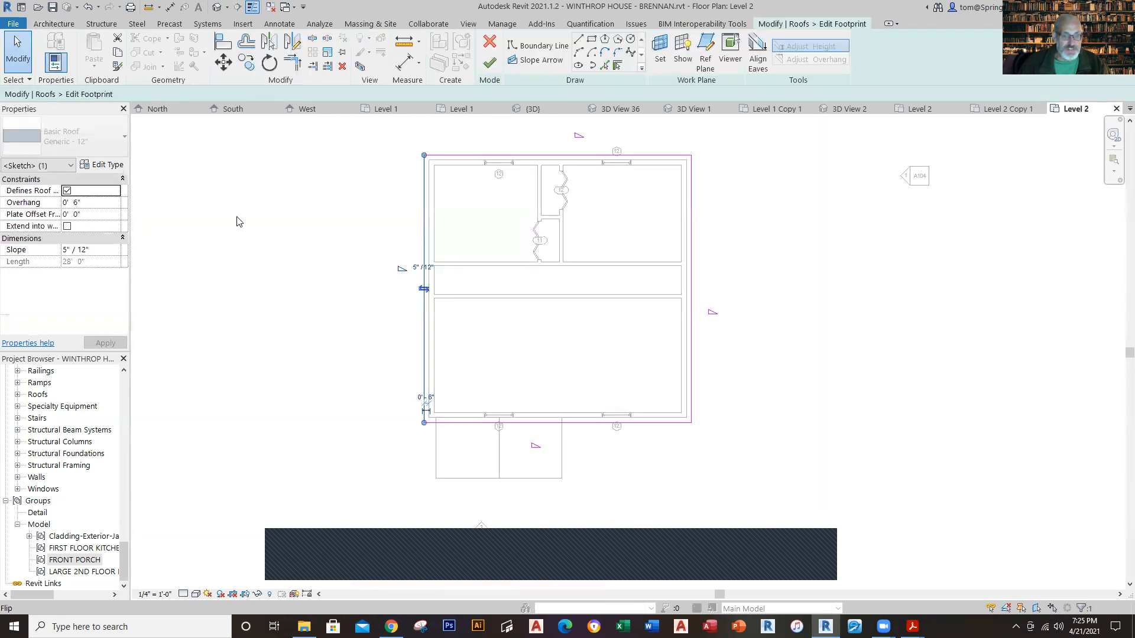
click(237, 222)
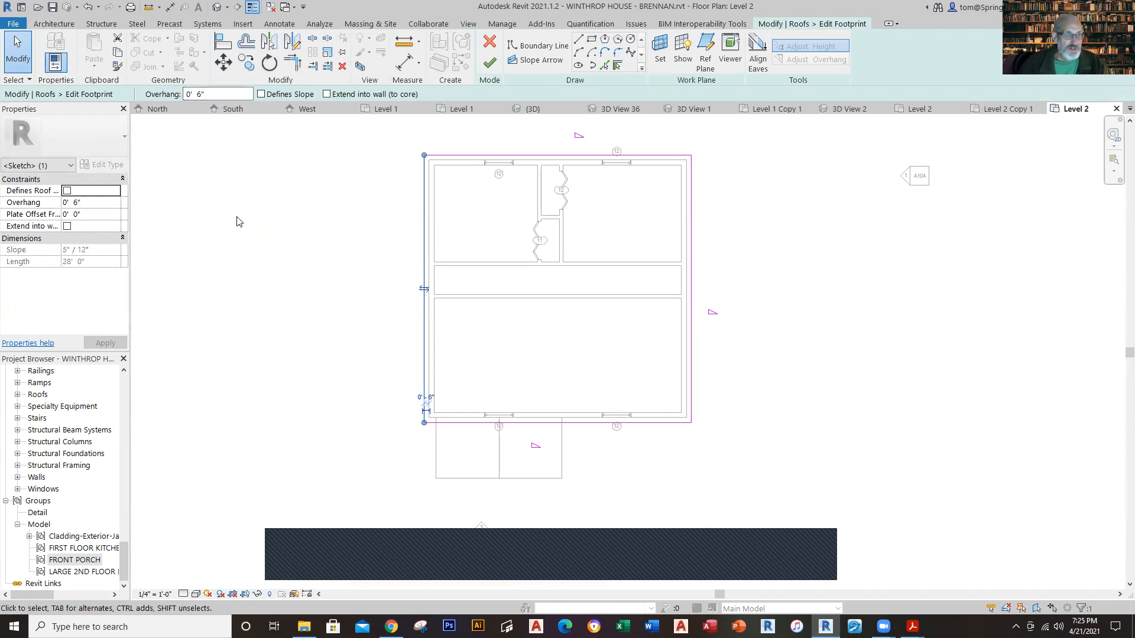
click(693, 293)
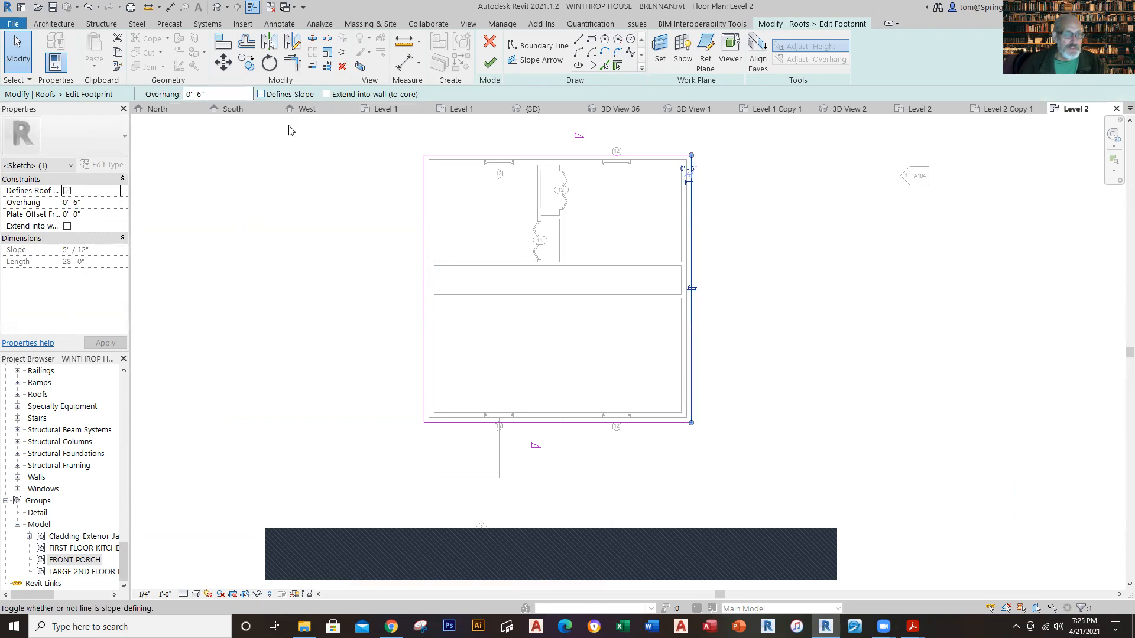
click(489, 63)
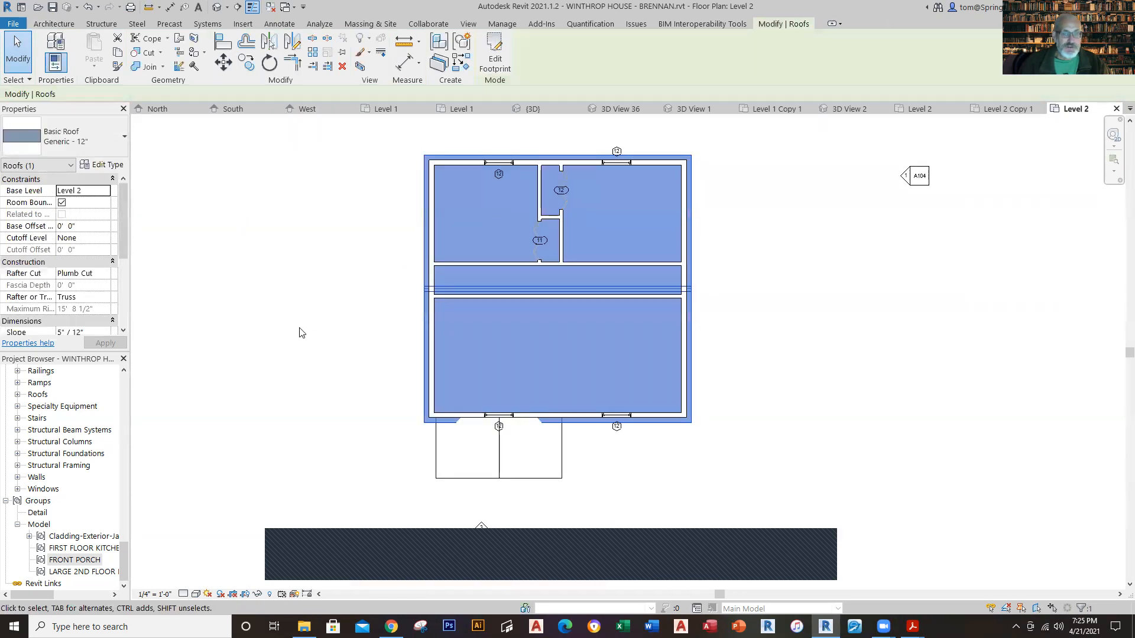
click(300, 333)
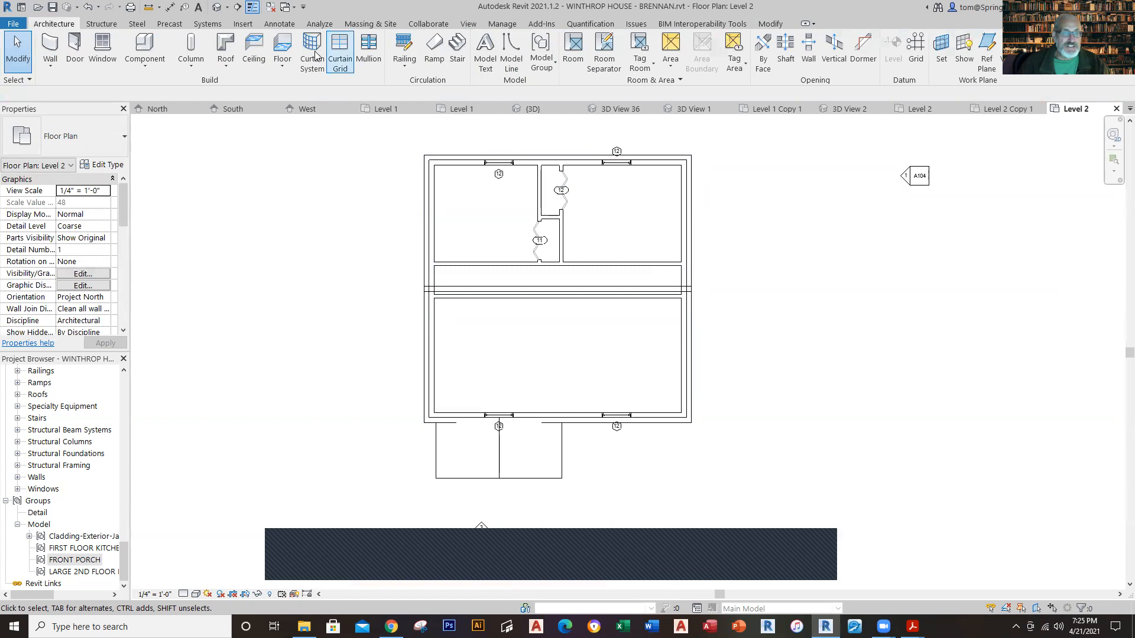
Step: In the 3D view, set the new roof's base level to Level 3
click(217, 7)
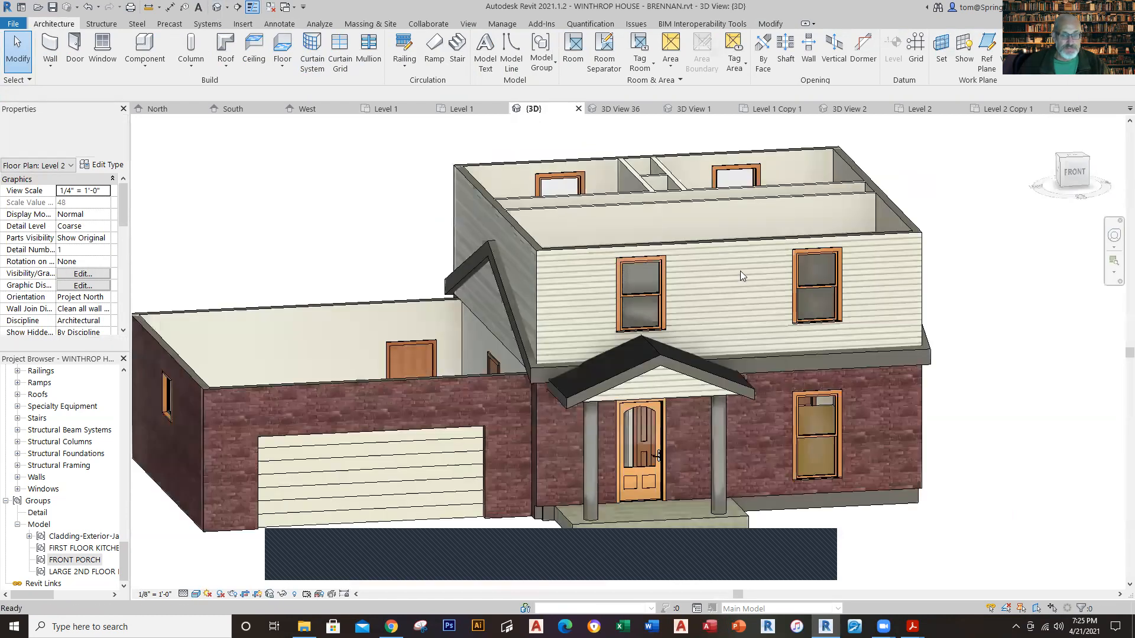
click(917, 359)
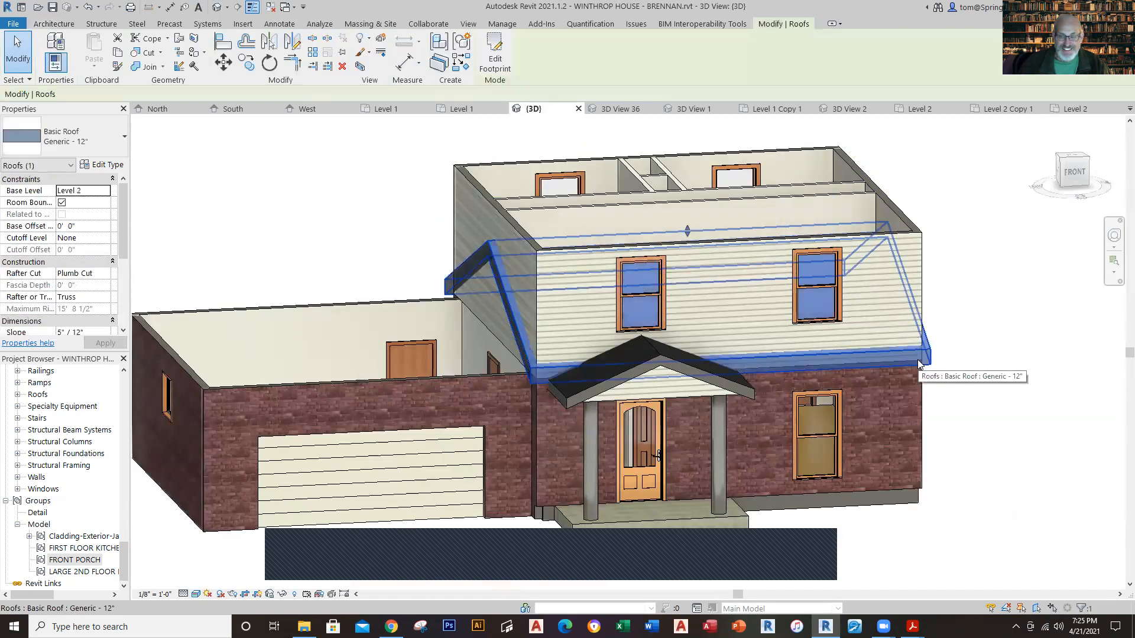
click(107, 192)
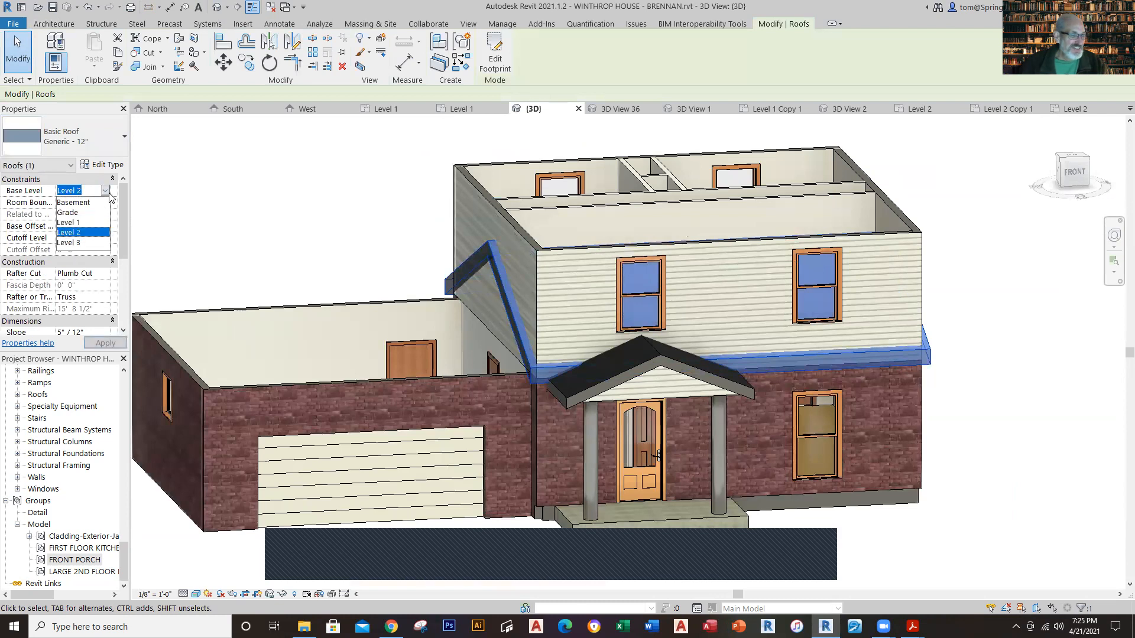
click(81, 243)
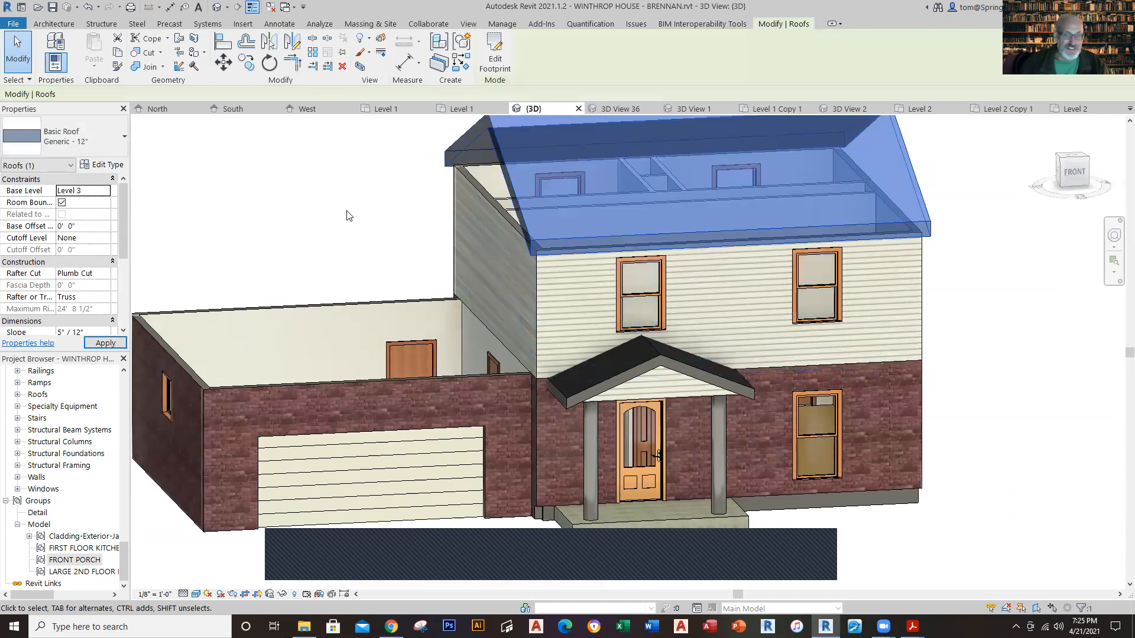
click(346, 214)
scroll(1013, 271, down, 2)
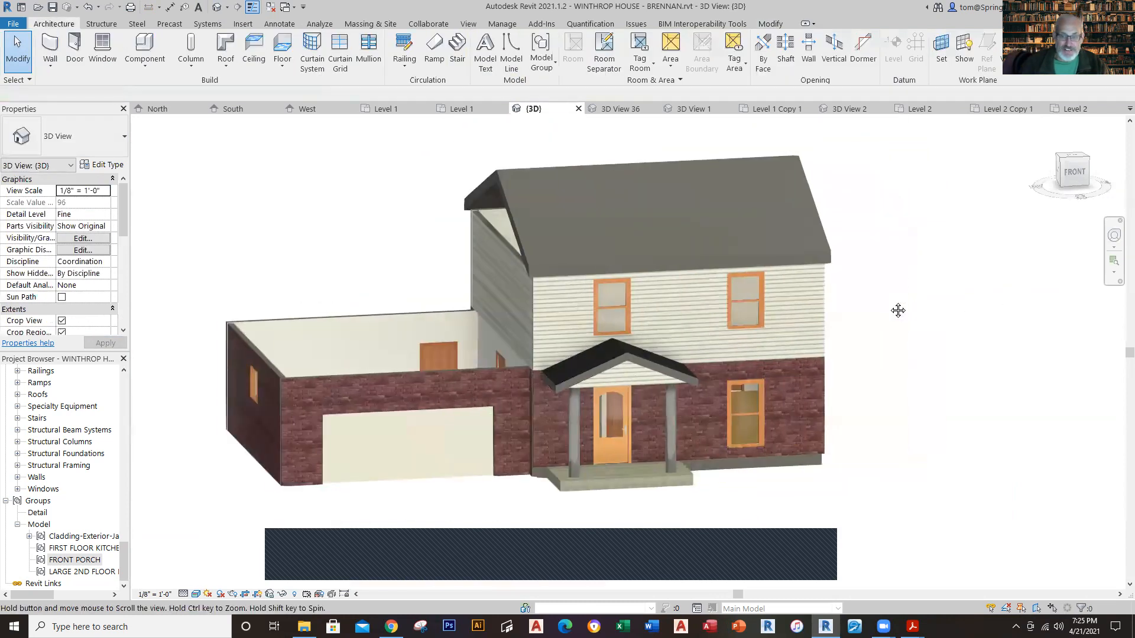
Step: Change the main roof's type to Wood Rafter 8" - Asphalt Shingle - Insulated and view the house from the front
shift+middle_drag(915, 317, 595, 209)
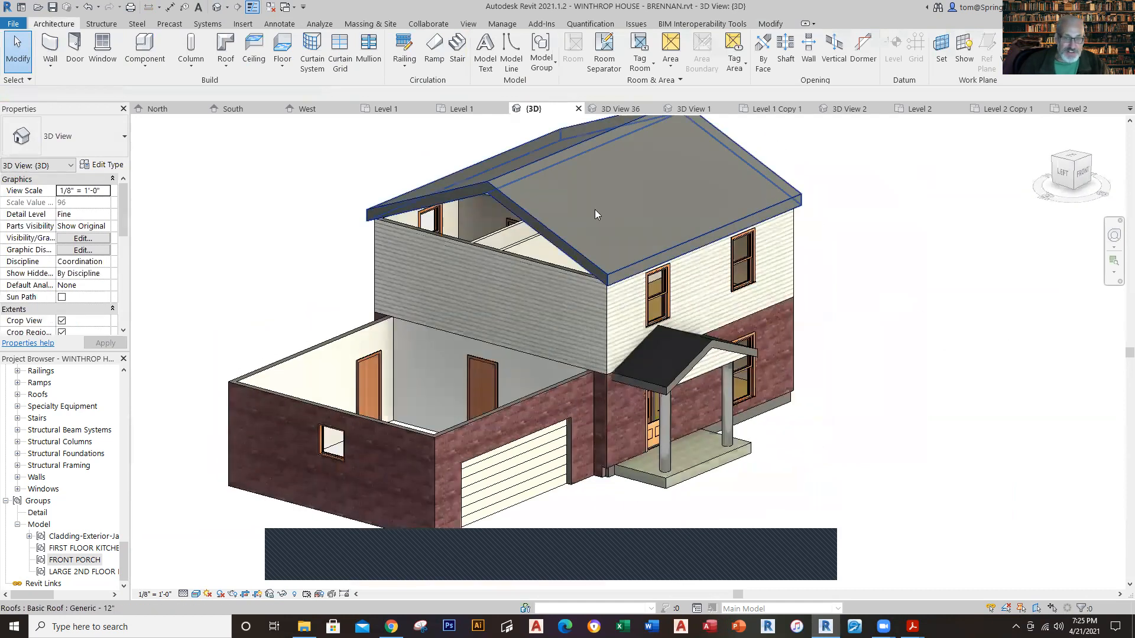
click(544, 210)
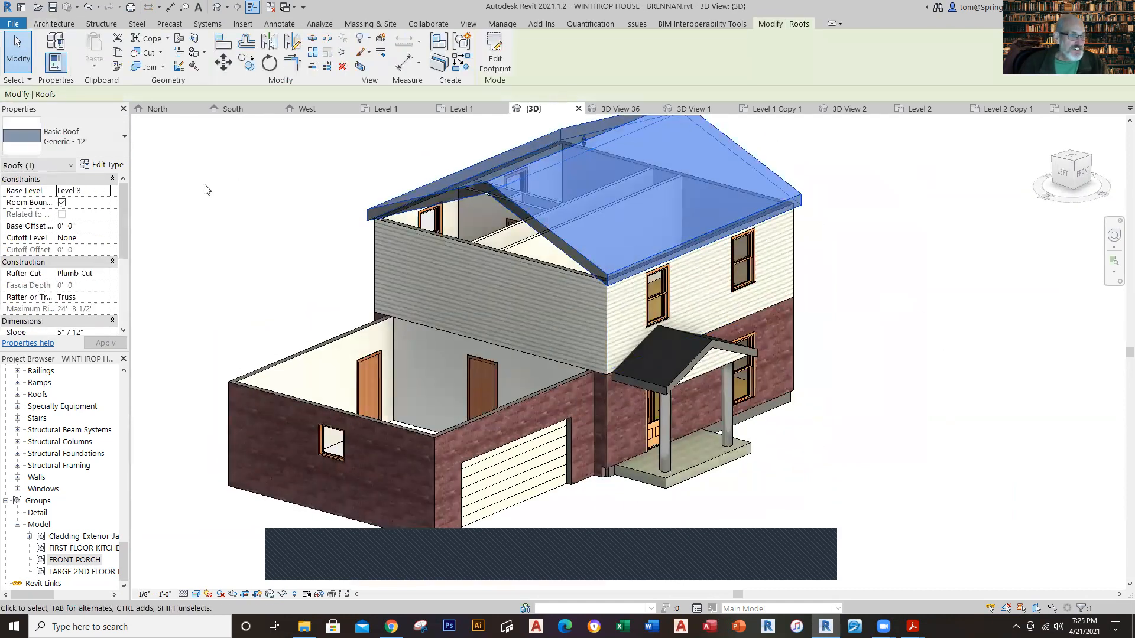
click(126, 142)
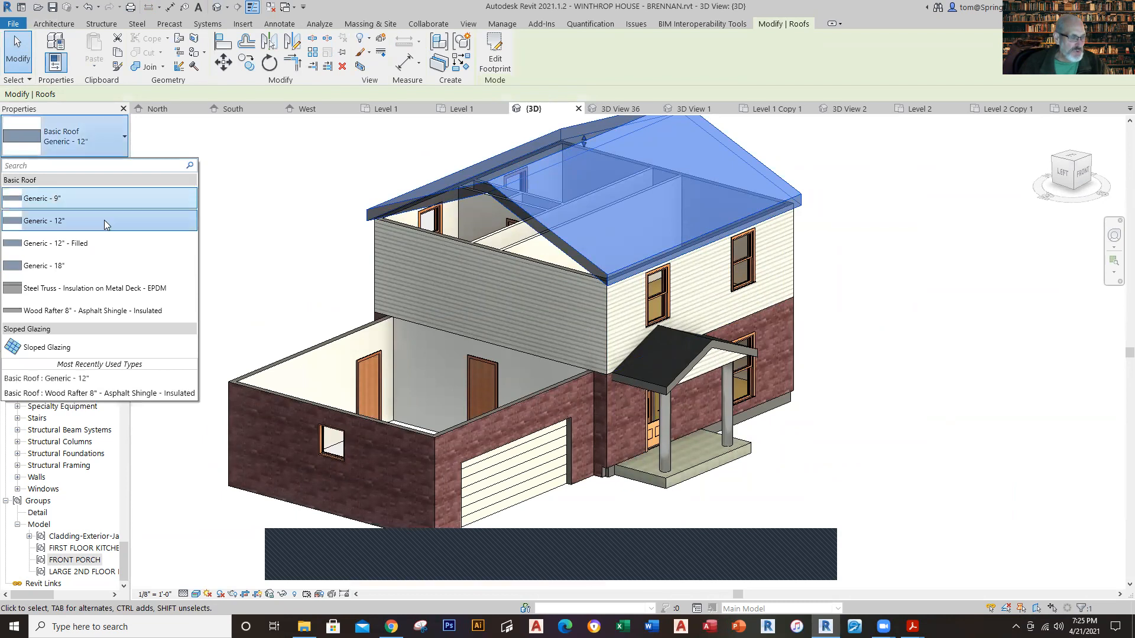
click(97, 313)
key(Escape)
shift+middle_drag(928, 293, 804, 207)
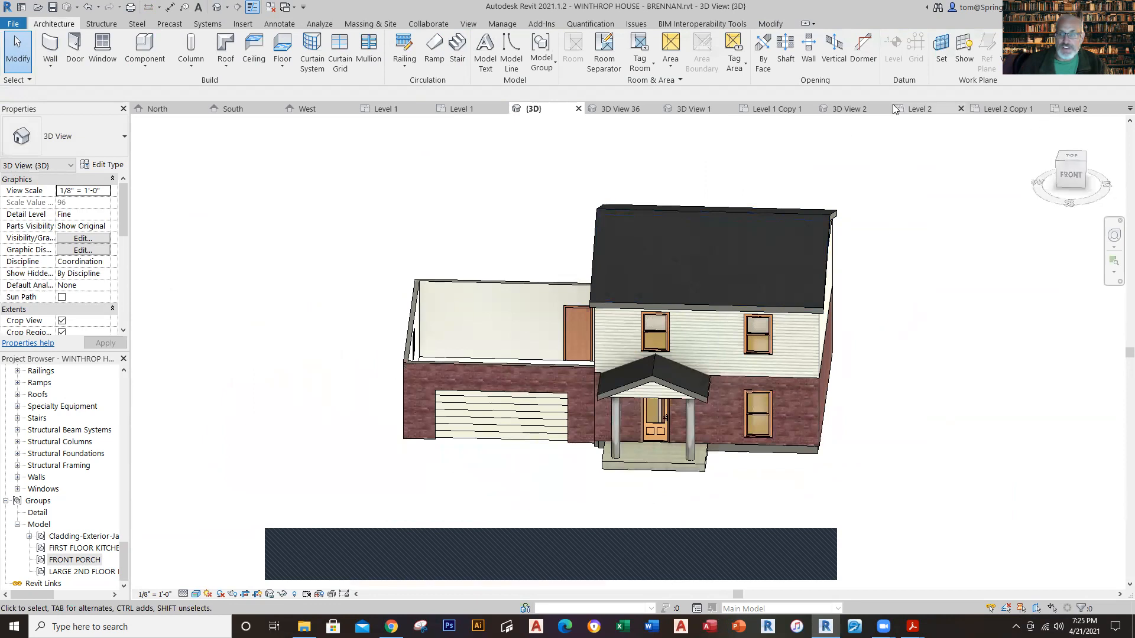
Step: Switch to the Winthrop House - Phase 10 reference project, dismiss the save reminder without saving, and open its default 3D view
click(910, 111)
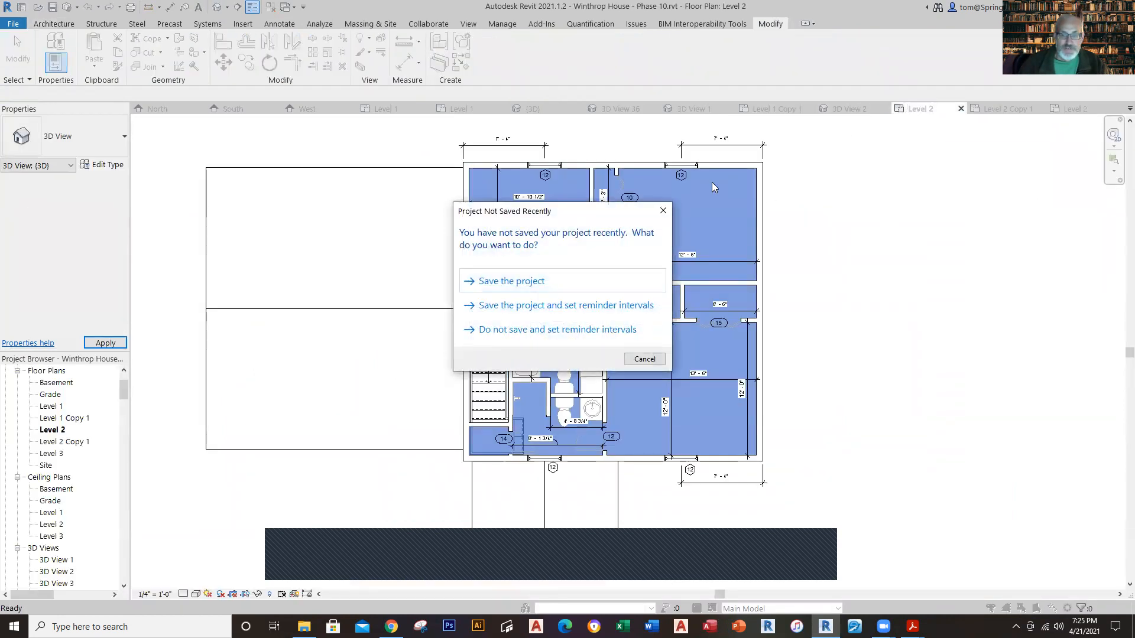
click(664, 210)
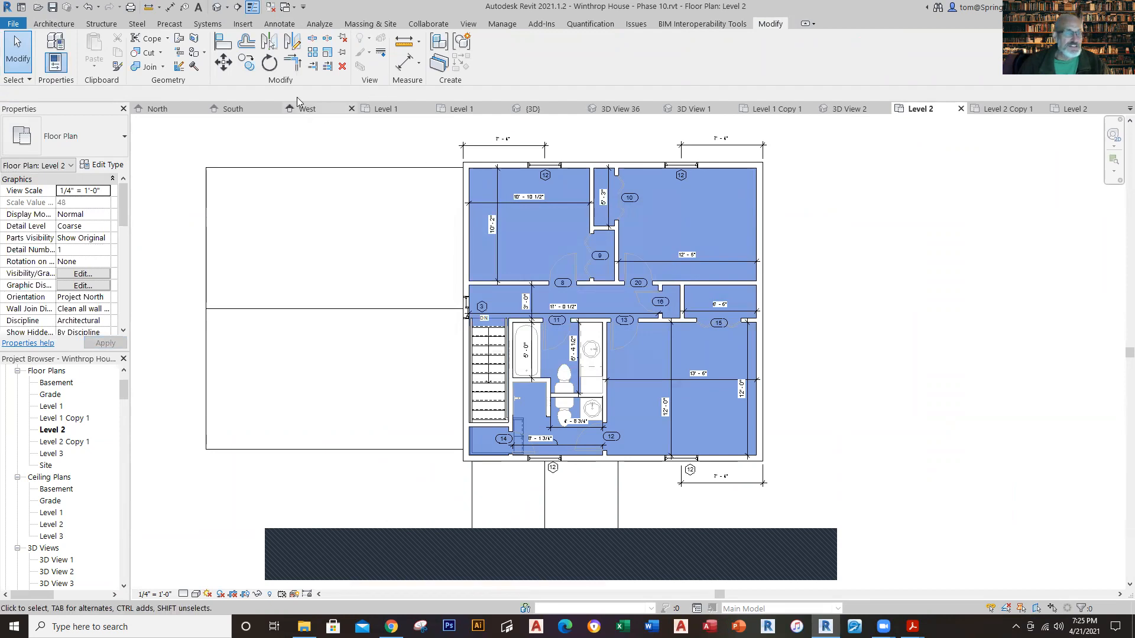
click(217, 7)
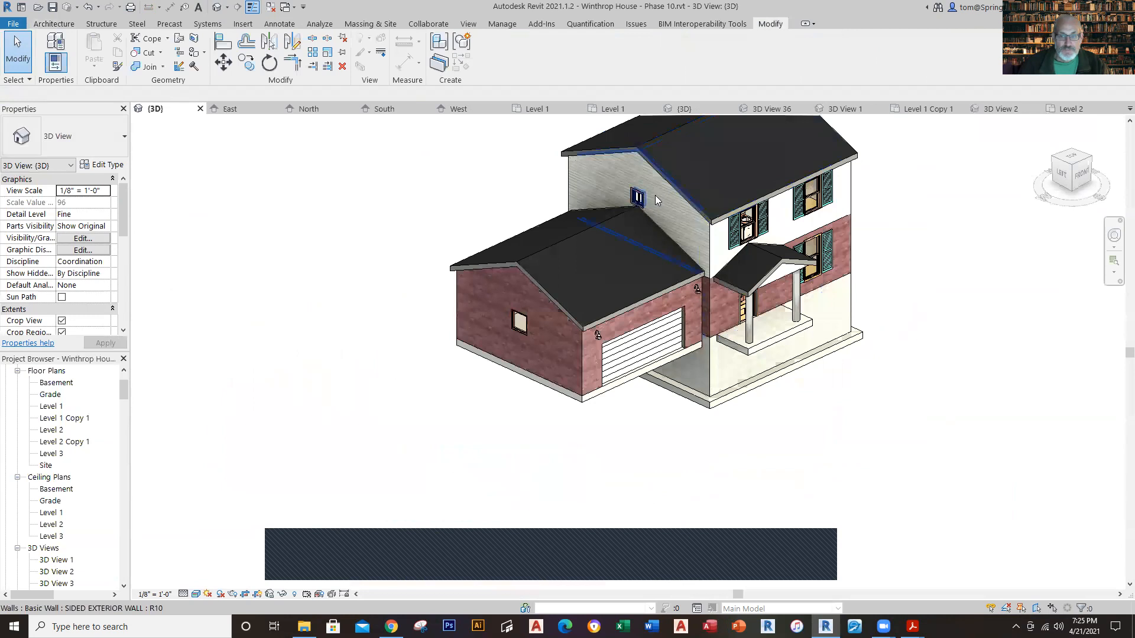
Step: Check the reference project's main roof properties and open its Level 2 floor plan
click(669, 183)
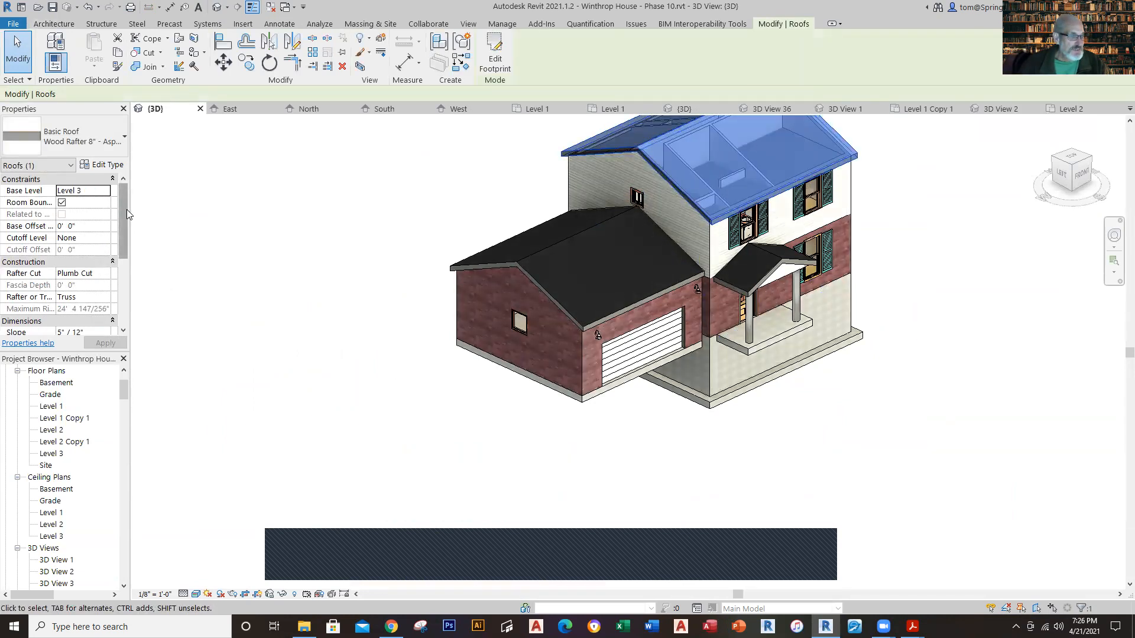
click(350, 254)
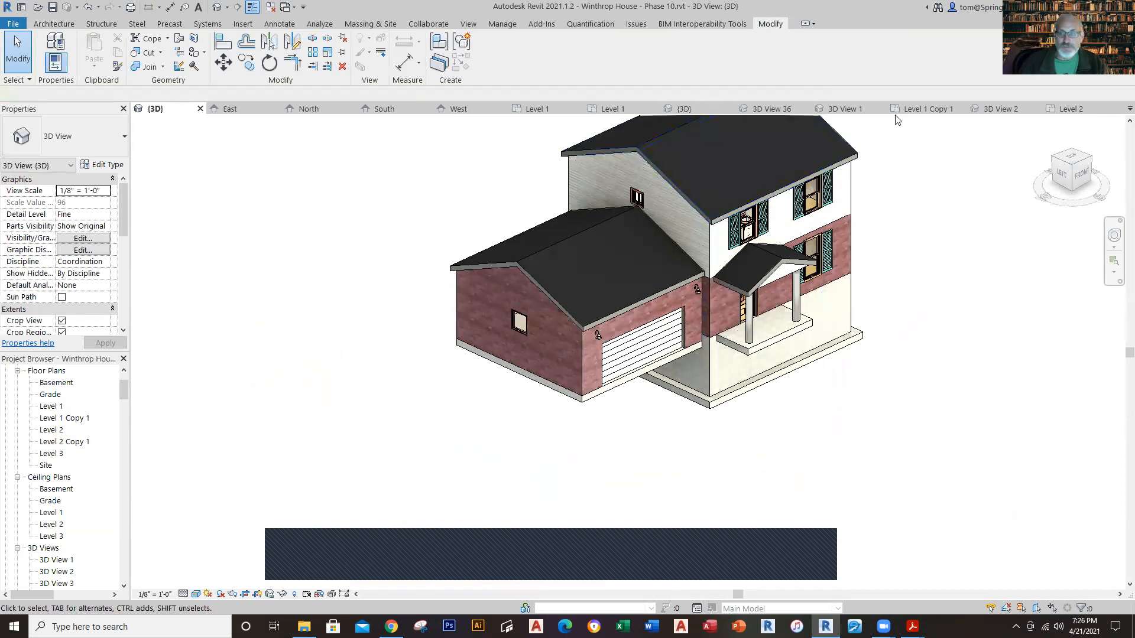
click(1071, 109)
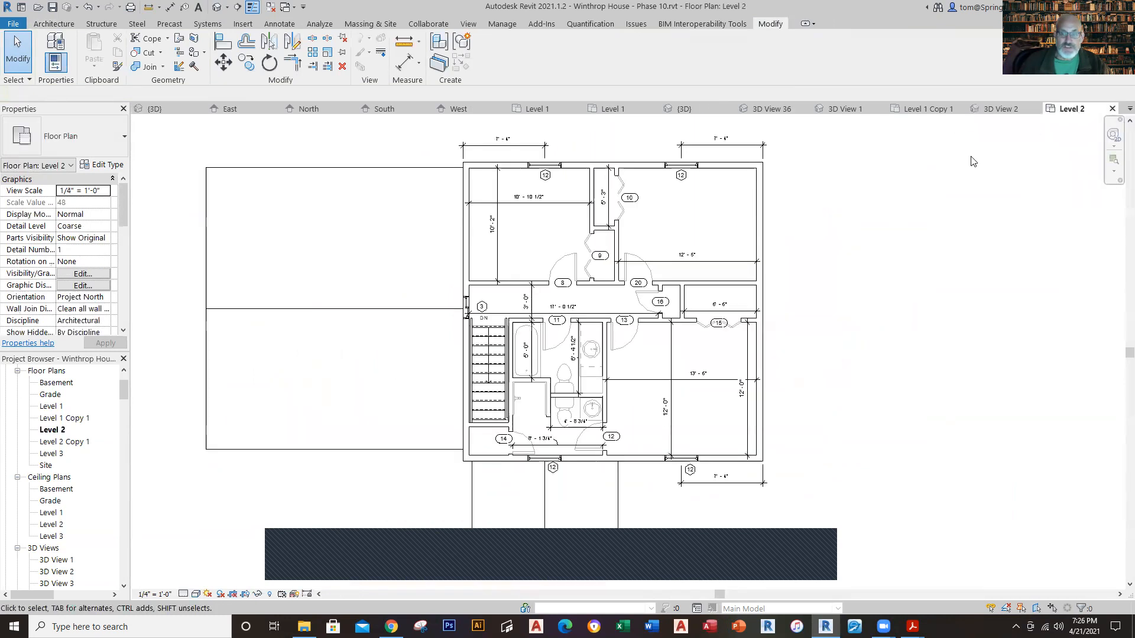
Step: Switch to the working project's 3D view and attach the top of the east second-floor siding wall to the main roof
click(672, 112)
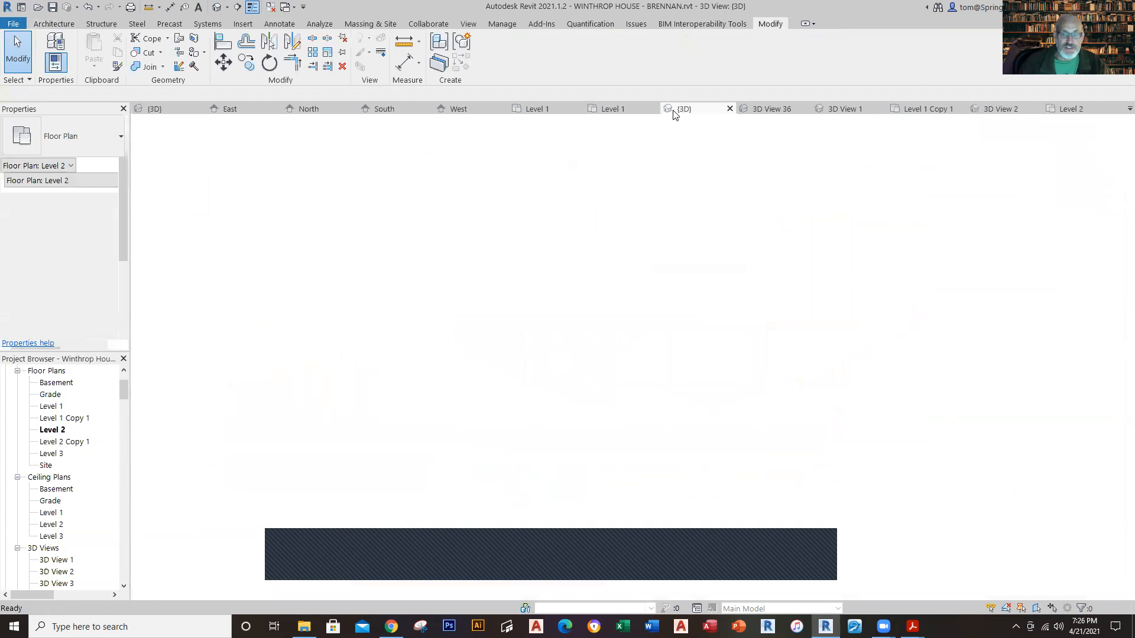
shift+middle_drag(881, 264, 691, 213)
scroll(739, 289, up, 4)
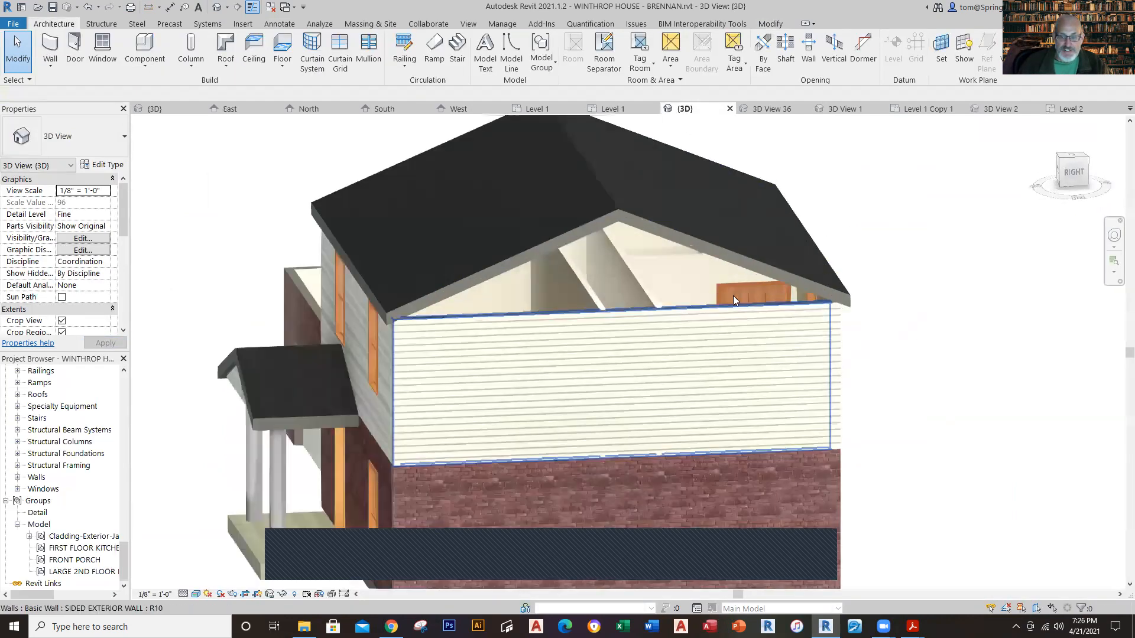
click(698, 307)
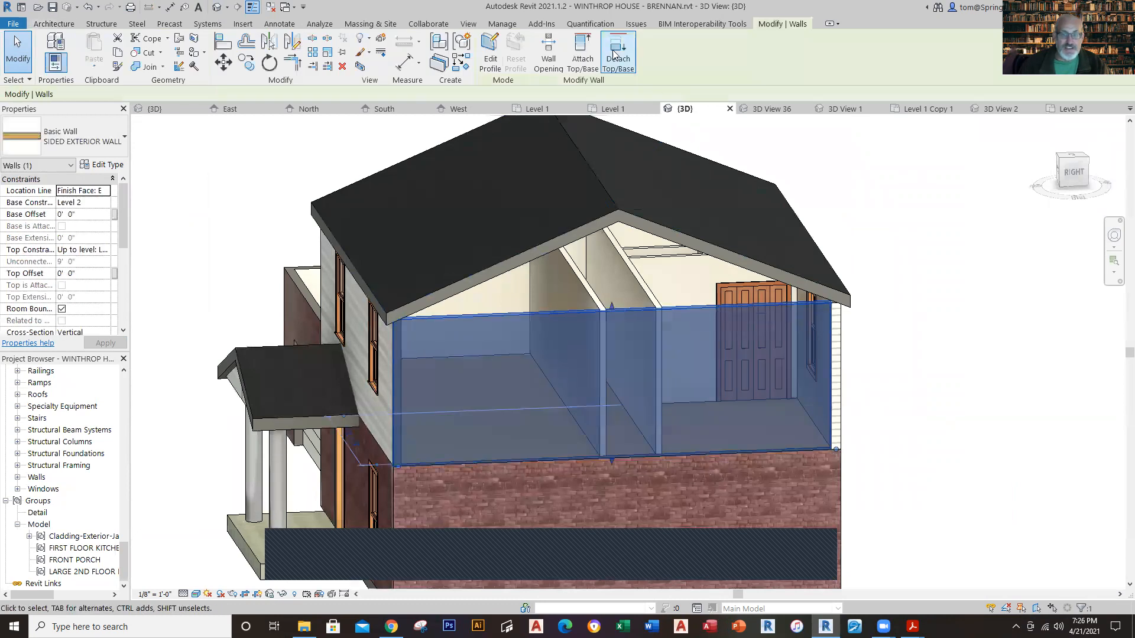
click(582, 59)
click(689, 251)
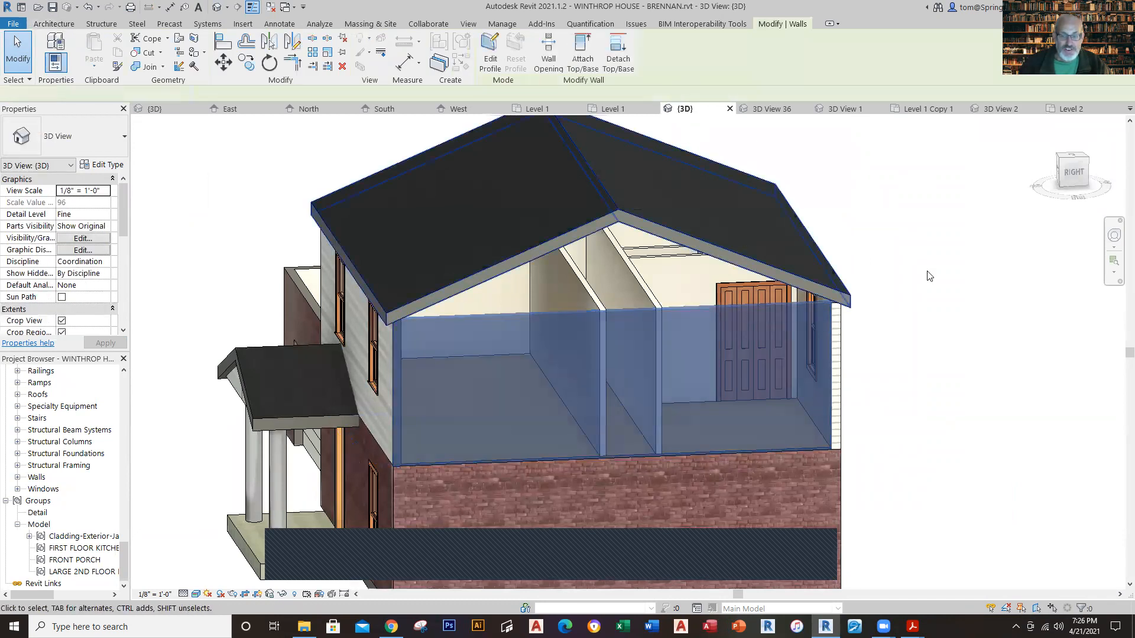
click(928, 332)
Step: Attach the top of the west second-floor siding wall above the garage to the main gable roof
scroll(926, 336, down, 2)
shift+middle_drag(861, 393, 662, 313)
click(591, 263)
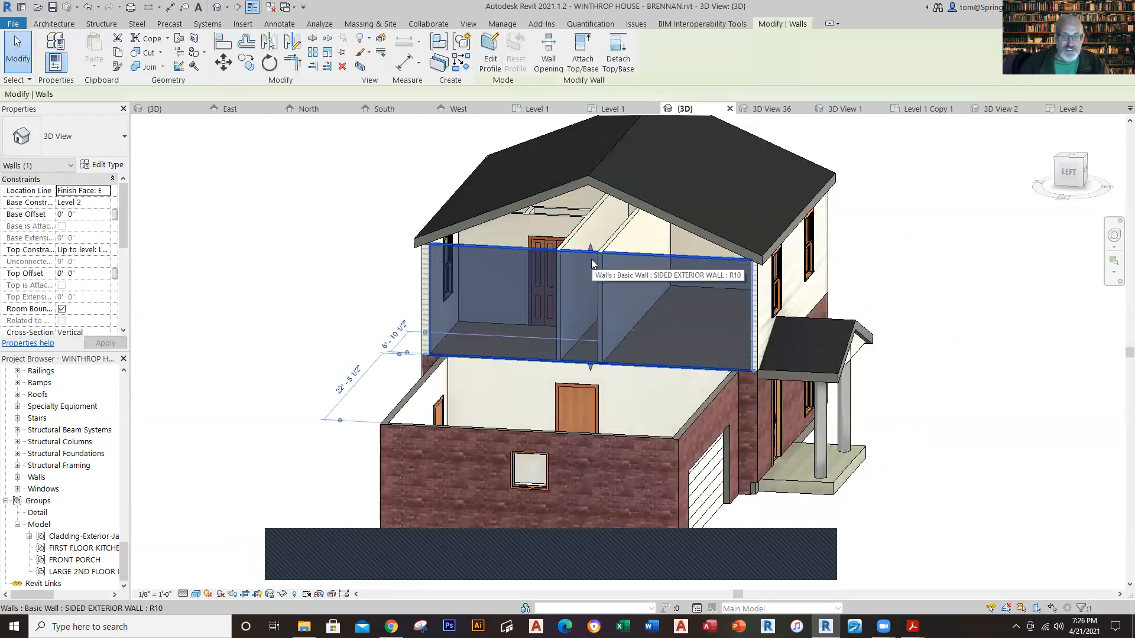
click(583, 59)
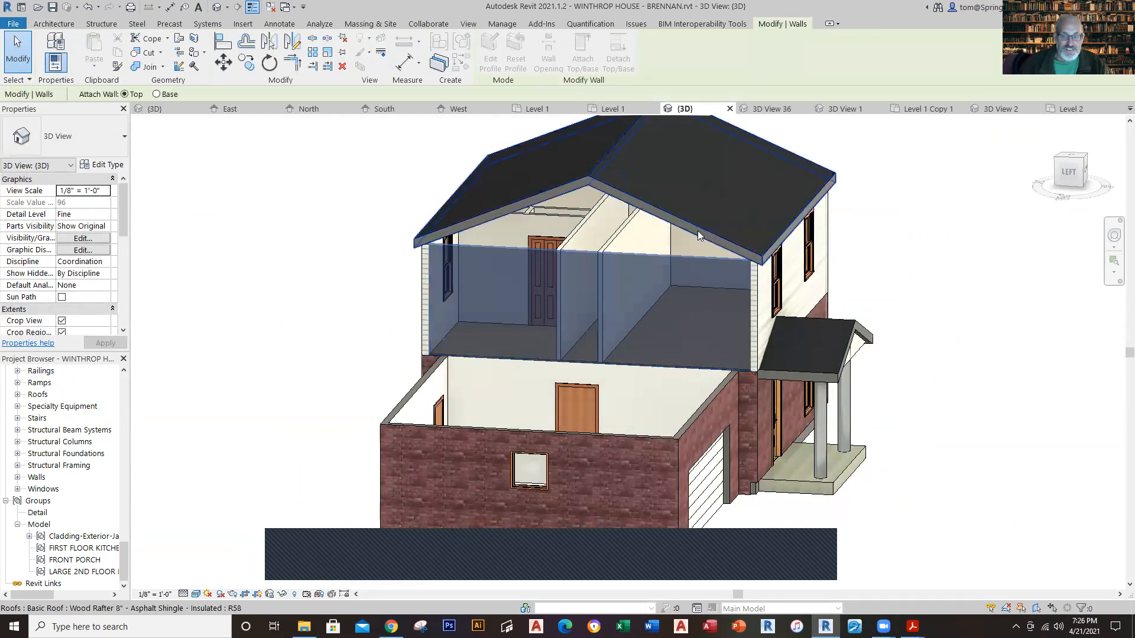
click(697, 230)
click(1036, 277)
Step: Inspect the open garage from the front, and check the garage in the reference project's Level 1 floor plan
shift+middle_drag(1033, 277, 827, 355)
scroll(680, 199, up, 5)
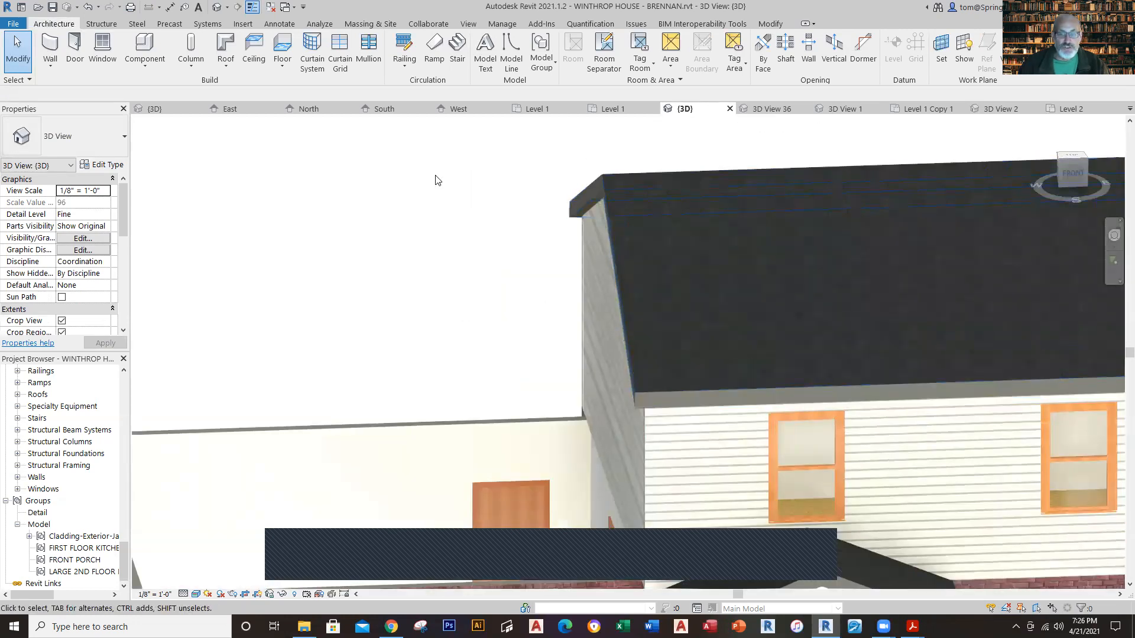
scroll(282, 236, down, 3)
middle_drag(359, 373, 462, 254)
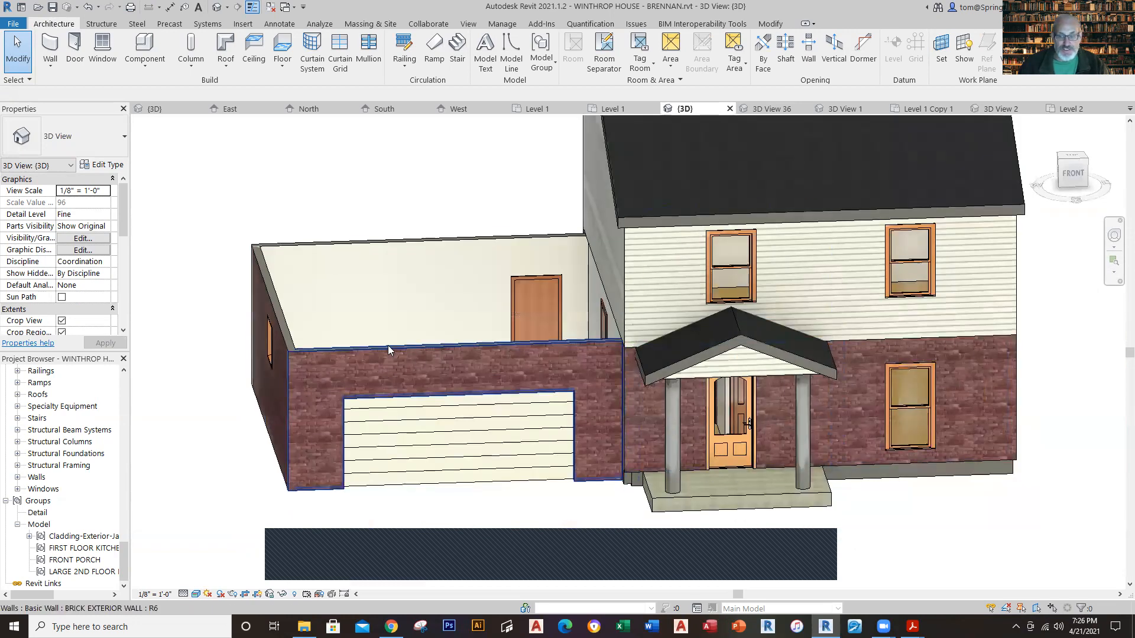
click(539, 113)
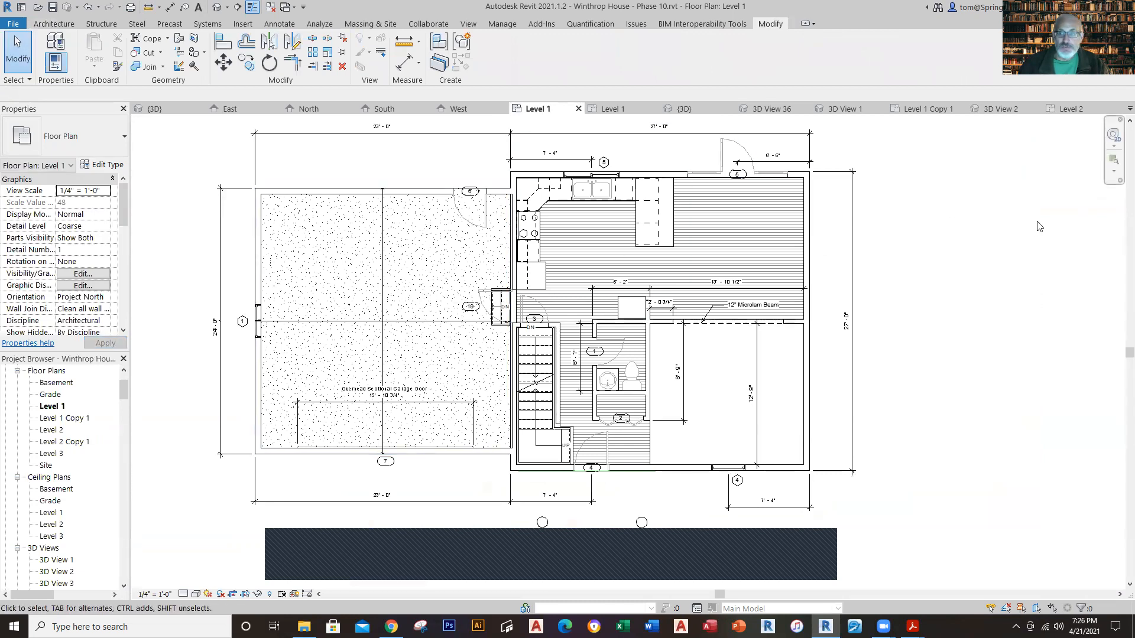
Step: In the working project's Level 1 plan, start a roof by footprint and pick the garage's three exterior walls with a 0' 6" overhang
click(622, 107)
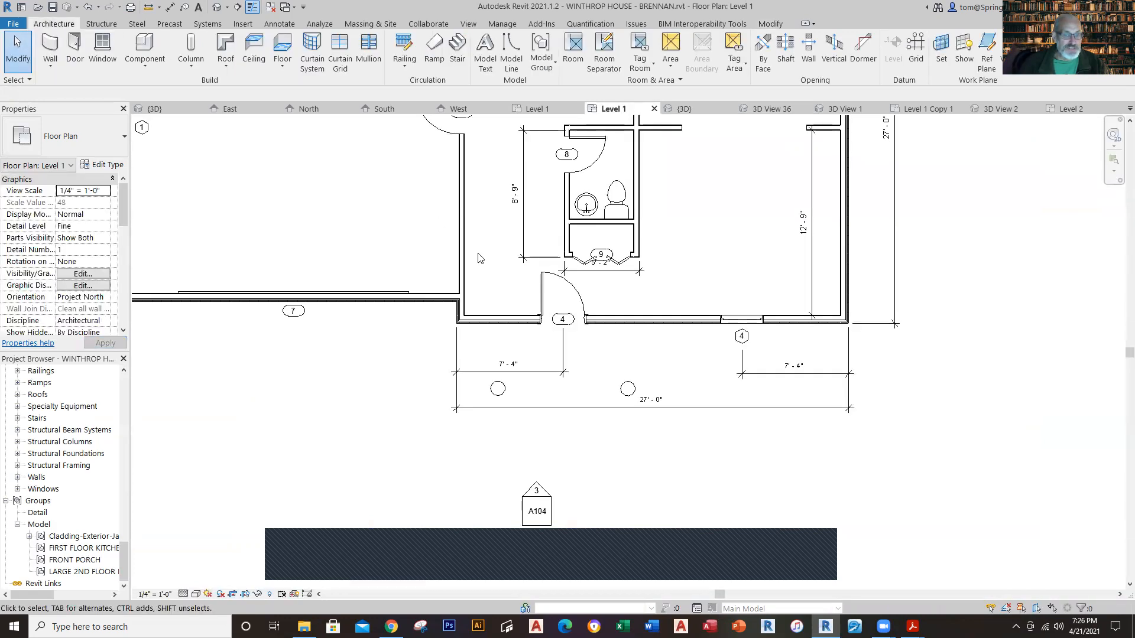
scroll(371, 450, down, 3)
middle_drag(348, 431, 348, 495)
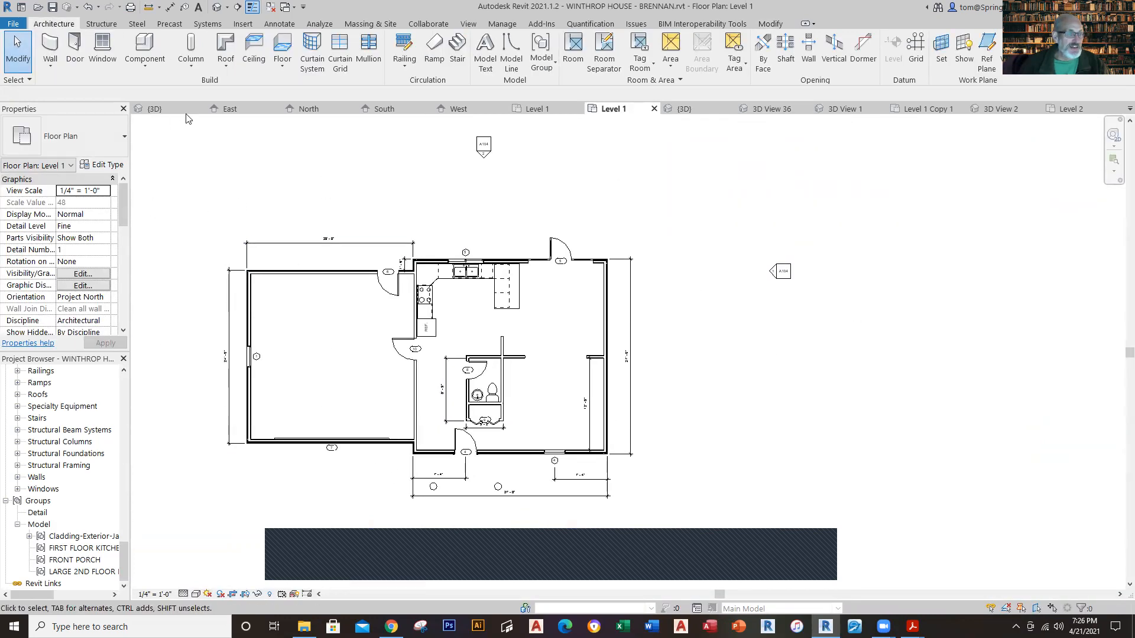
click(227, 70)
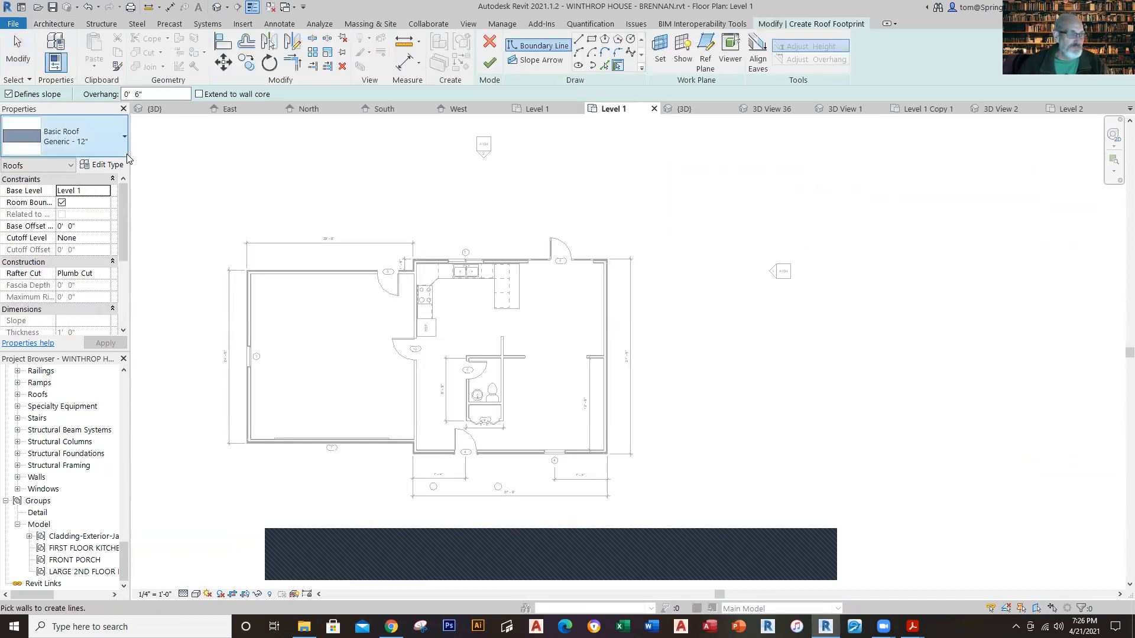
click(247, 311)
click(279, 273)
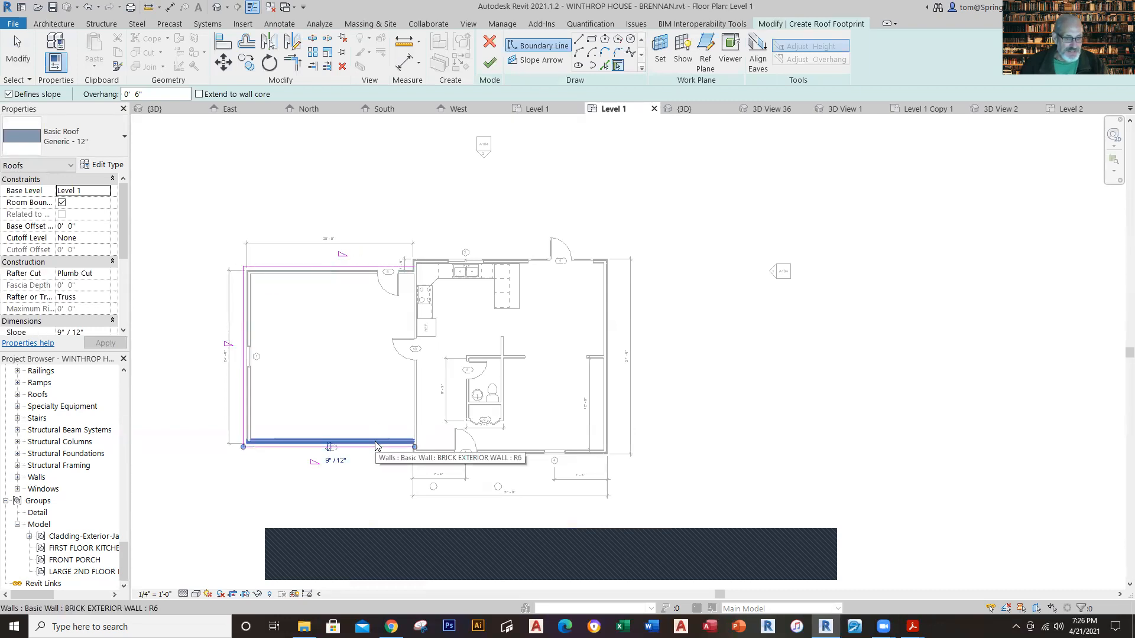
Step: Close the garage roof footprint with a straight 25' boundary line along the wall shared with the house
click(578, 39)
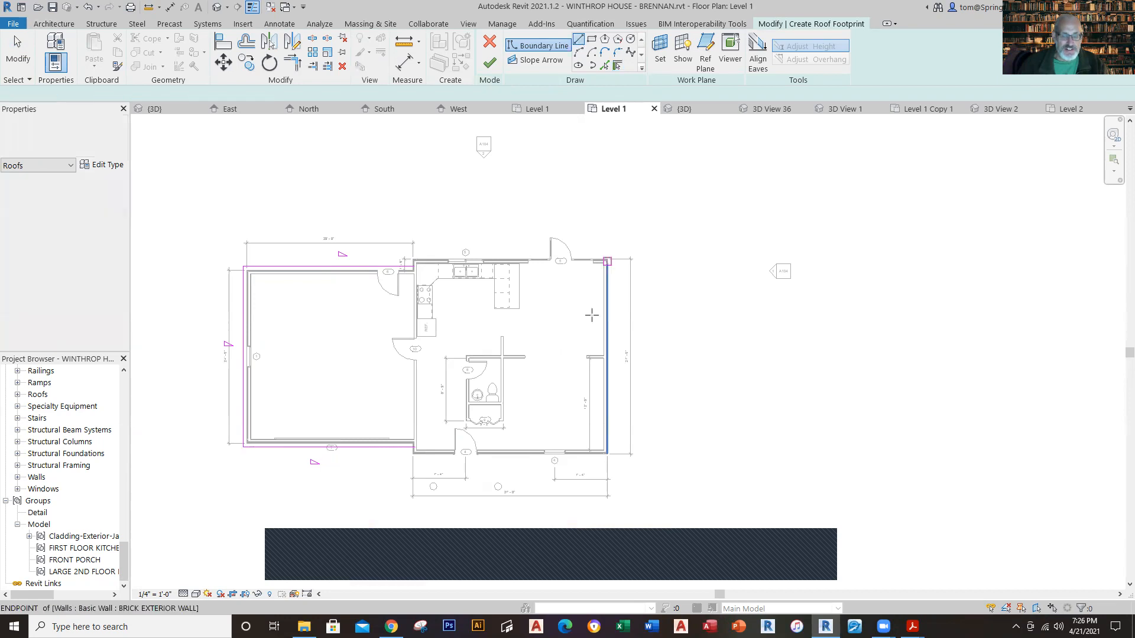
click(413, 447)
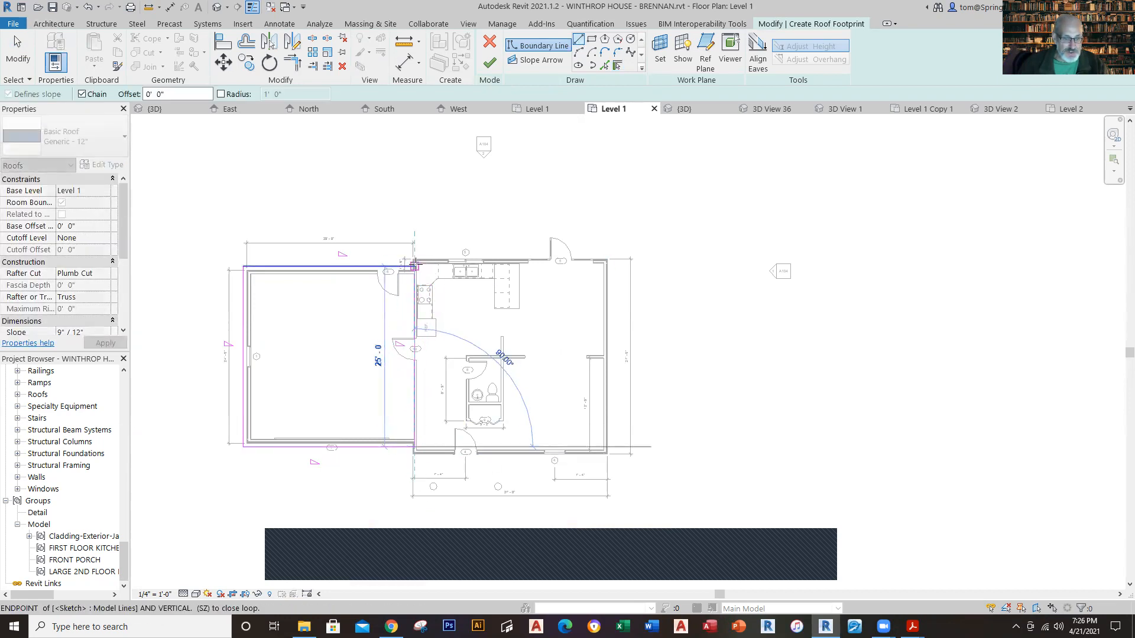
click(415, 267)
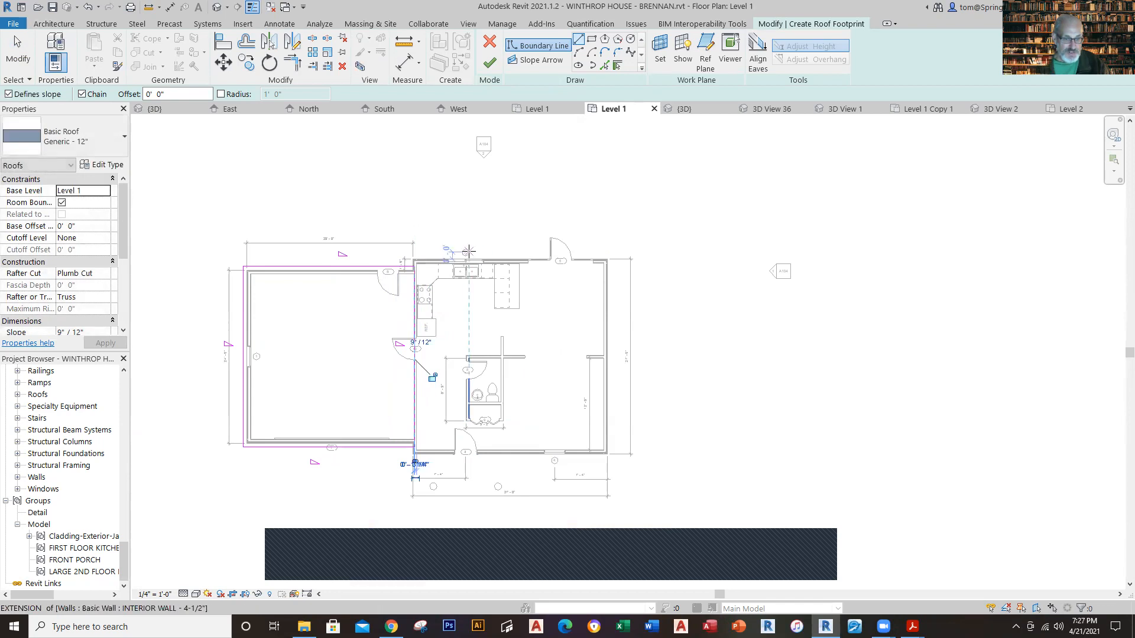
key(Escape)
key(Escape)
Step: Turn off Defines Slope for the east and west boundary lines of the garage roof footprint
click(415, 356)
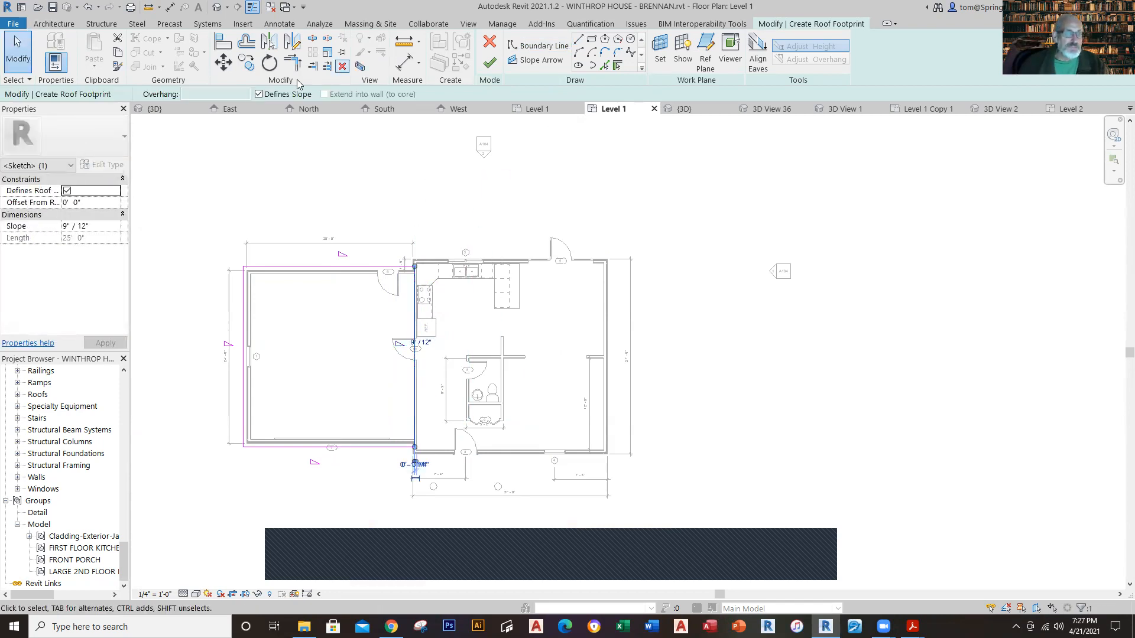
click(256, 157)
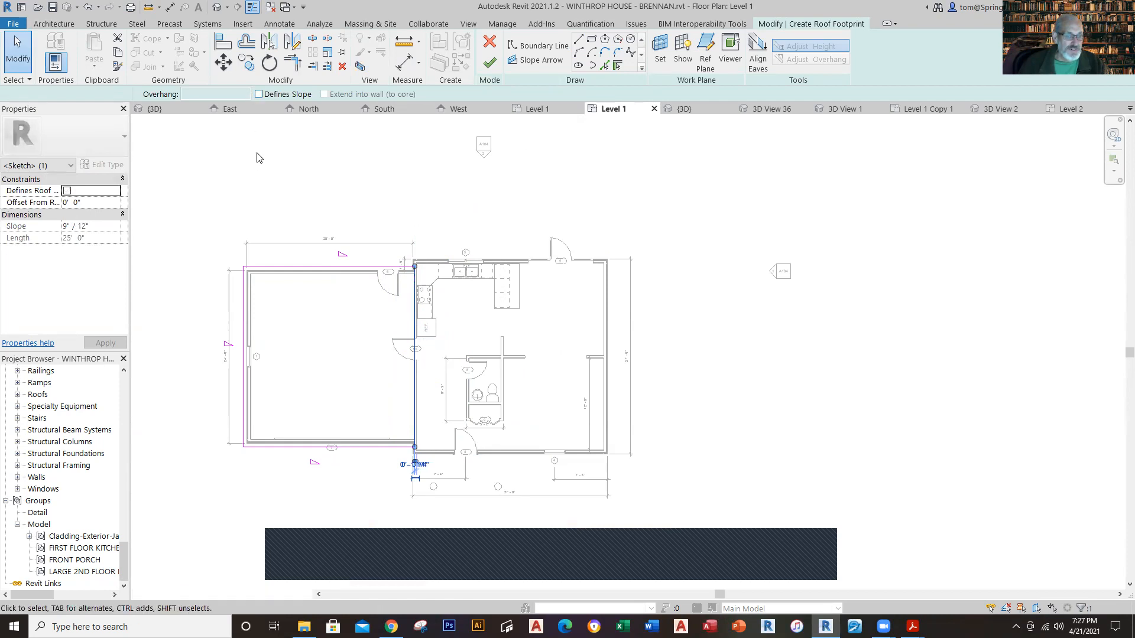
click(243, 334)
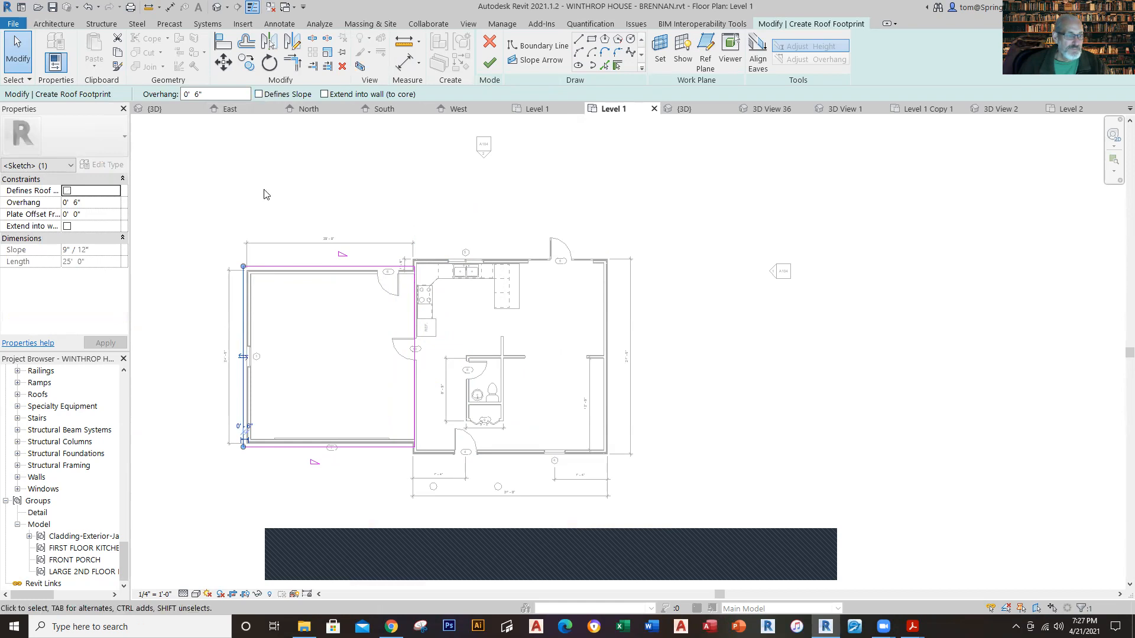
click(222, 208)
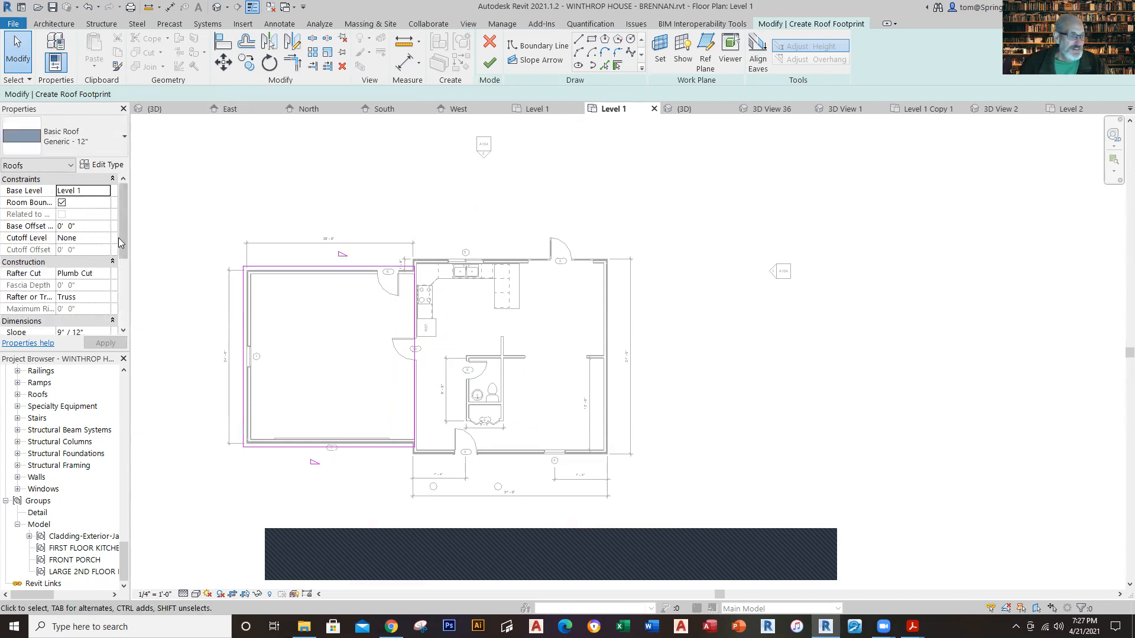
Step: Set the garage roof's slope to 5" / 12" and finish the roof footprint
click(65, 333)
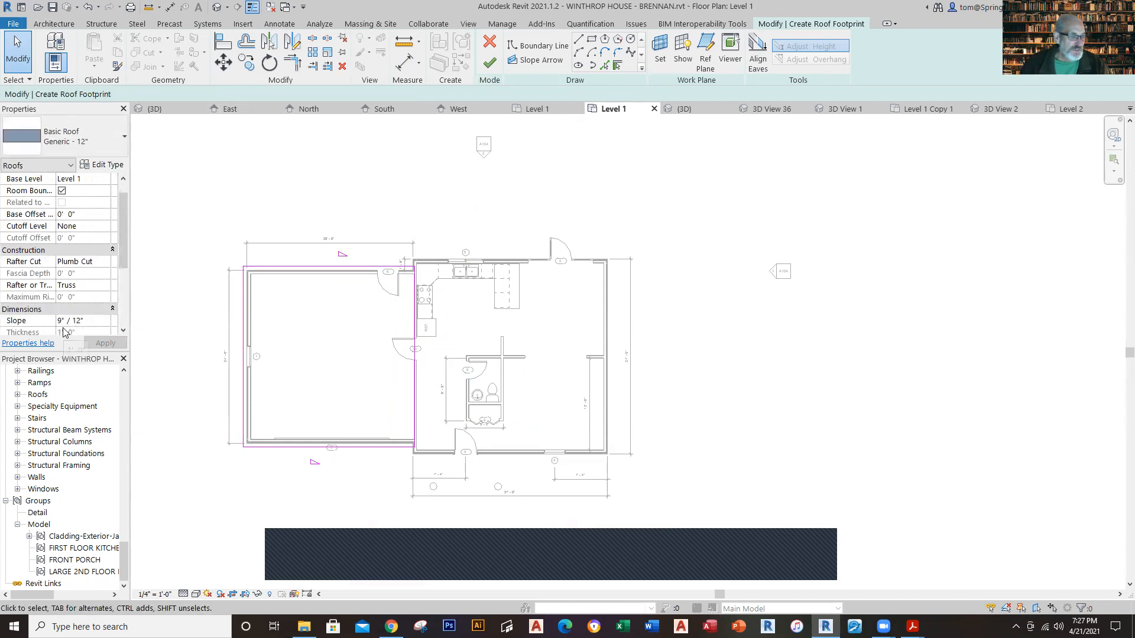
key(BackSpace)
text(5)
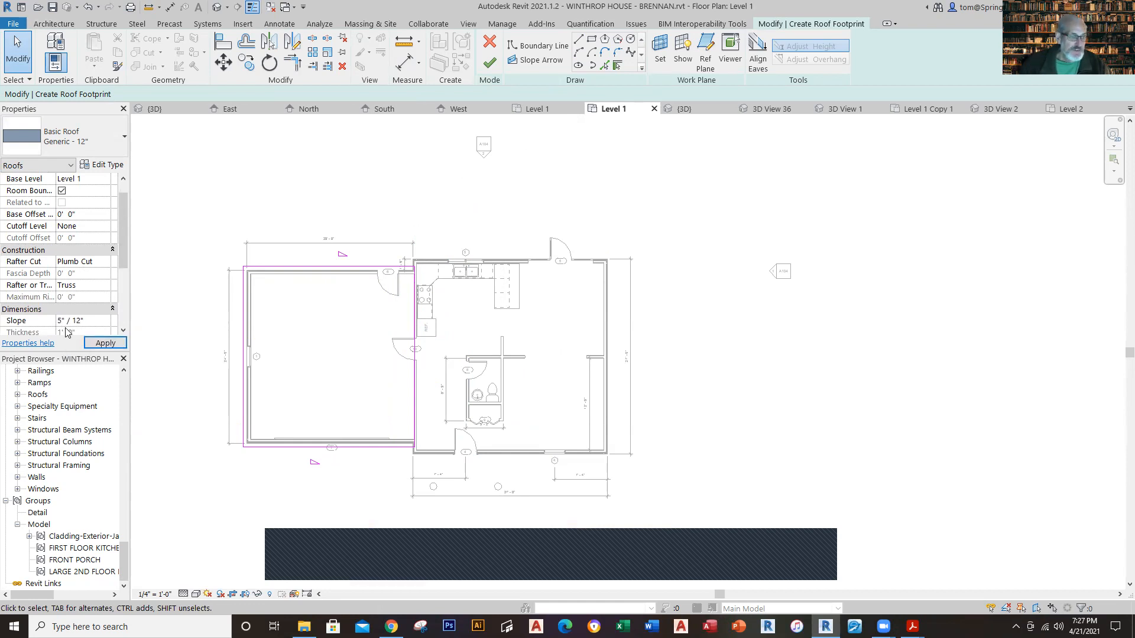
click(117, 342)
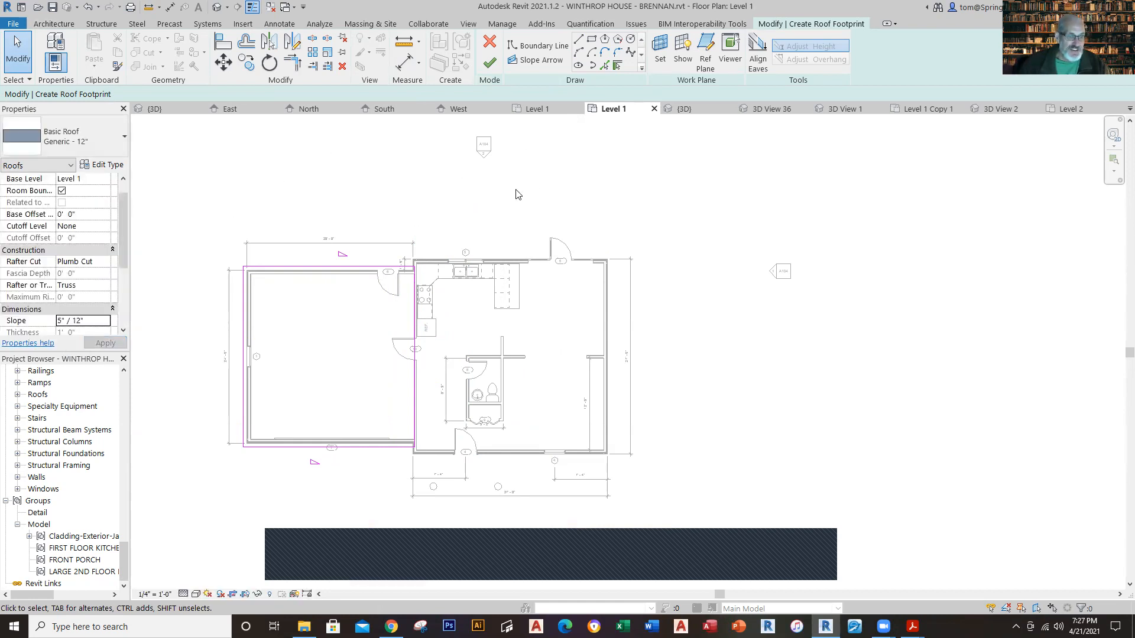
click(489, 63)
click(361, 207)
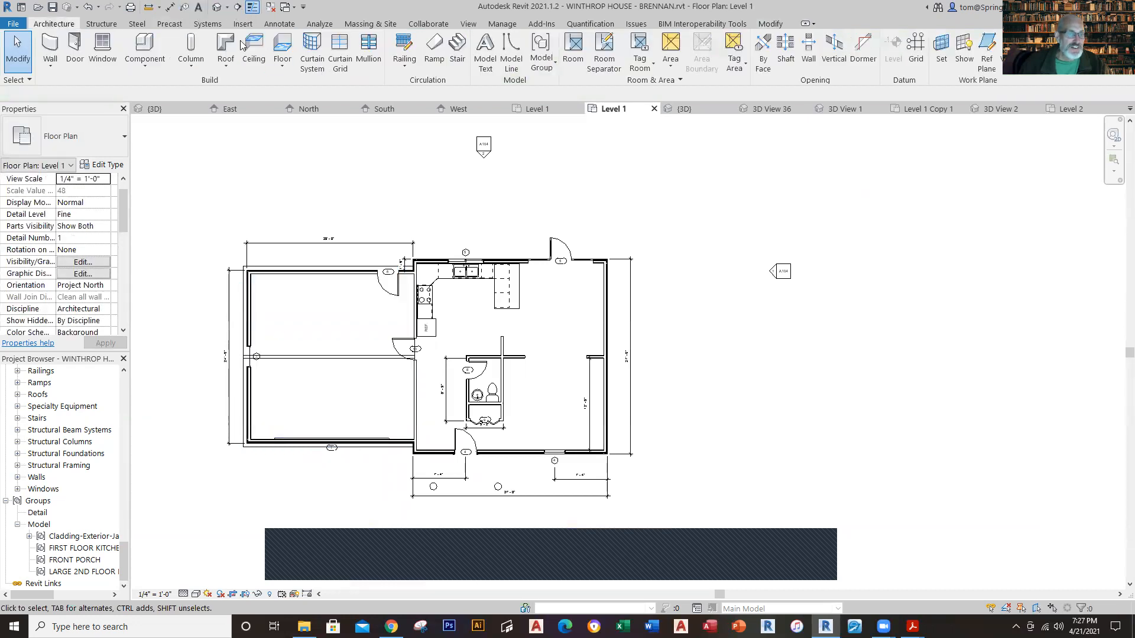
Step: In the 3D view, set the new garage roof's base level to Level 2
click(220, 6)
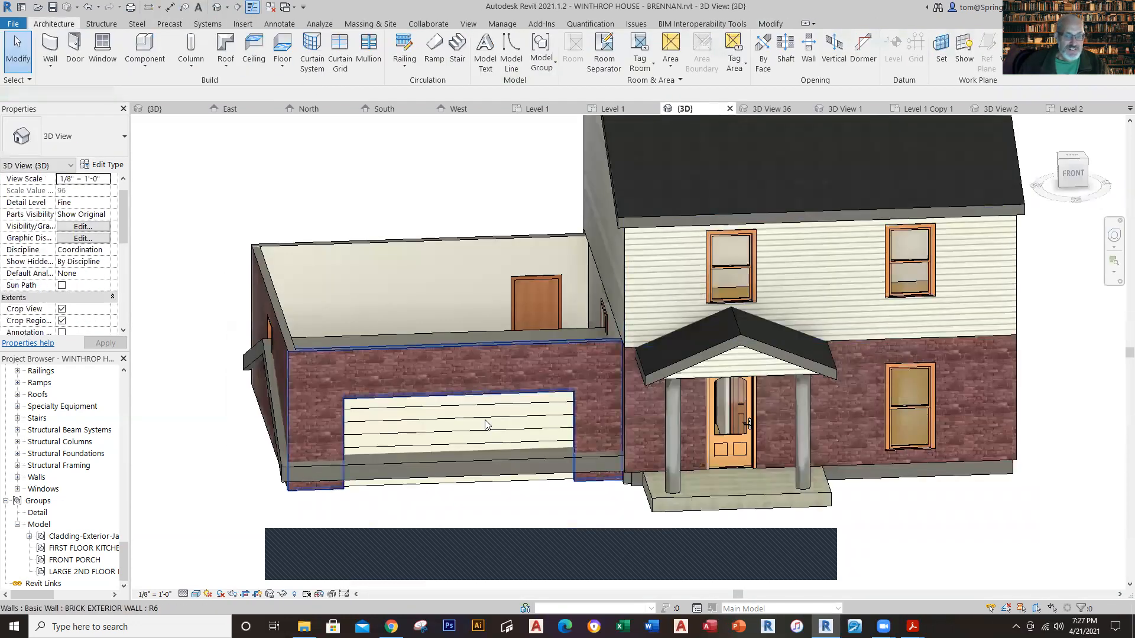
click(282, 464)
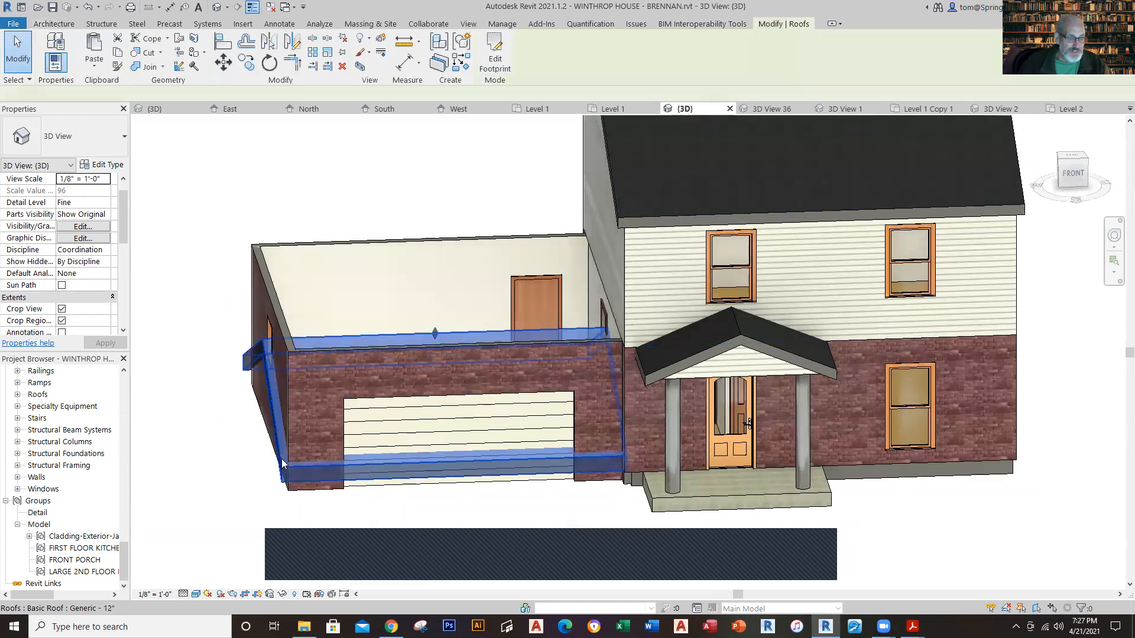
click(106, 180)
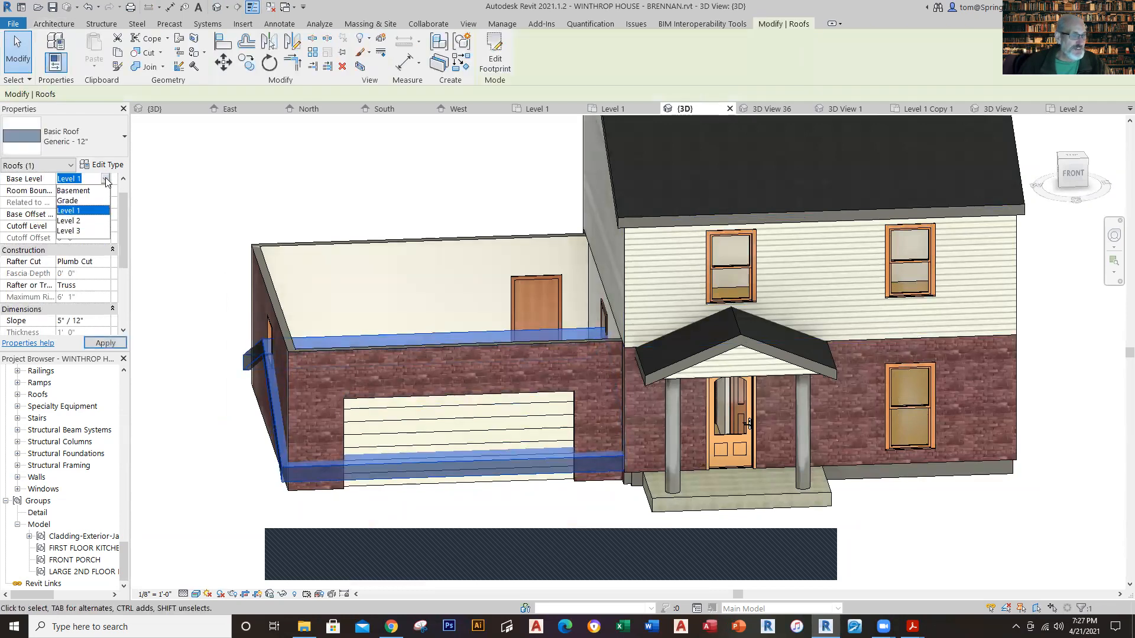
click(68, 221)
Step: Attach the top of the garage's west brick wall to the garage roof
click(197, 177)
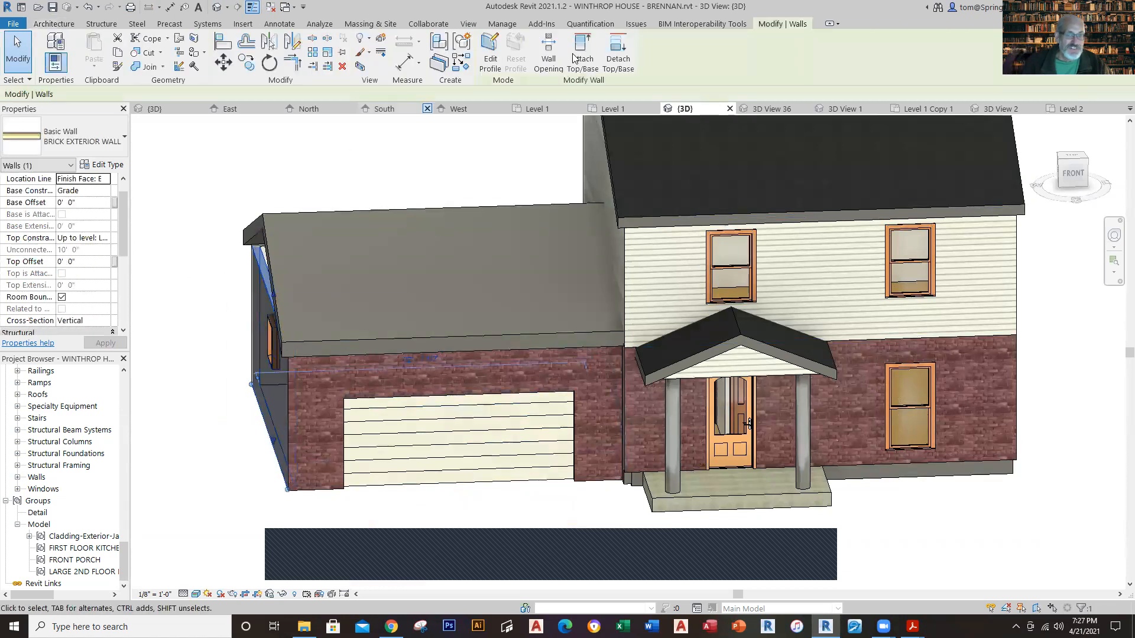
key(Escape)
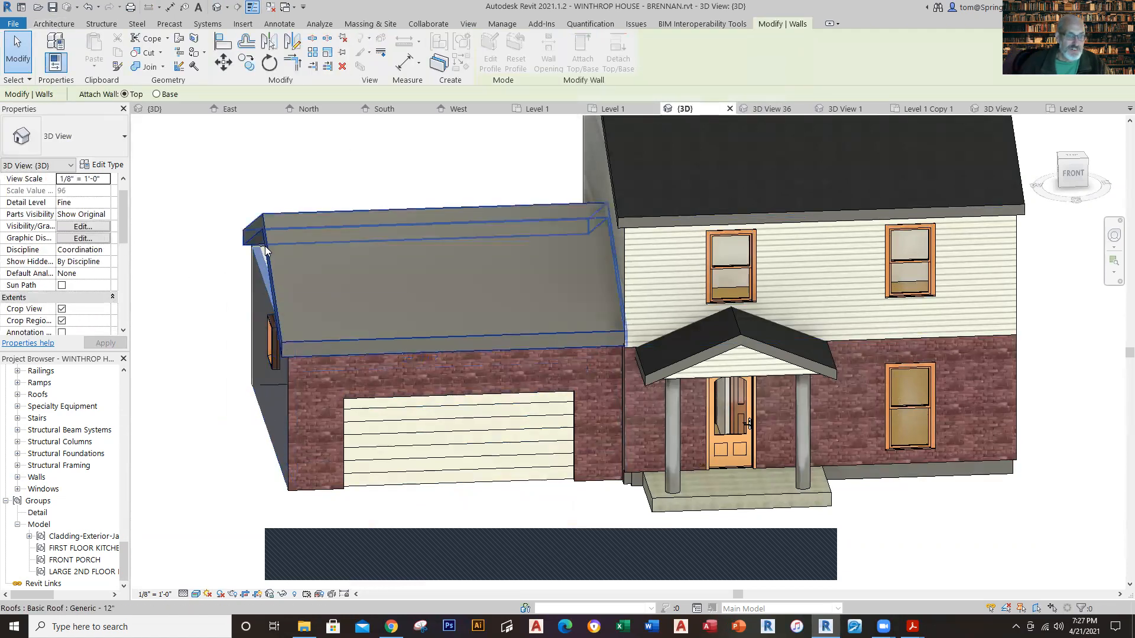
click(268, 220)
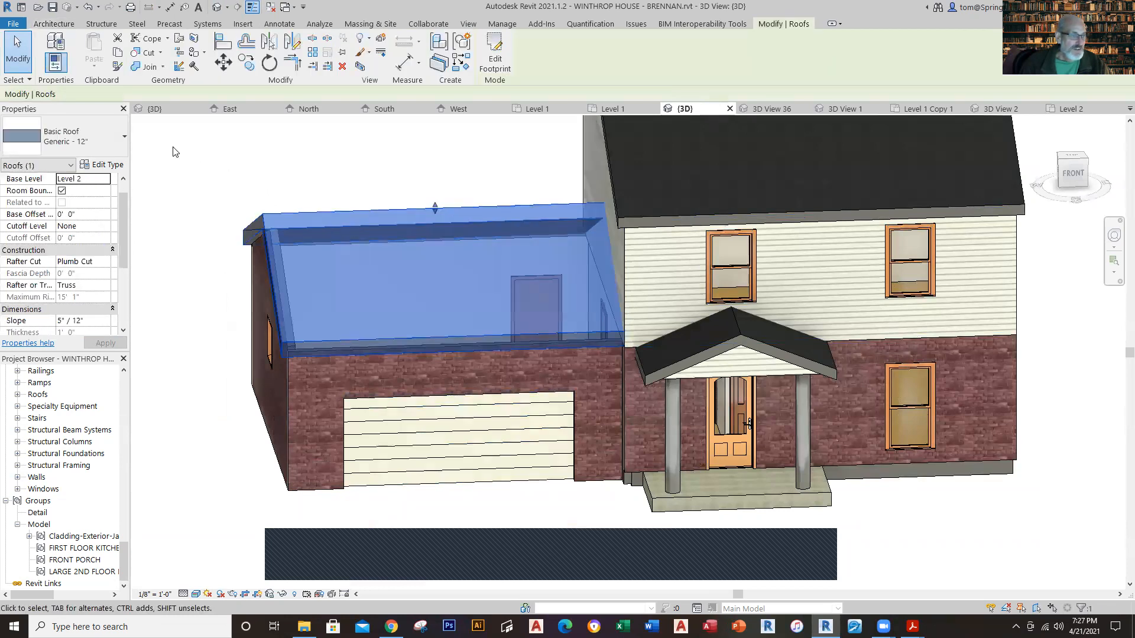
Step: Change the garage roof's type to Wood Rafter 8" - Asphalt Shingle - Insulated and view the house from the front-left corner
click(121, 146)
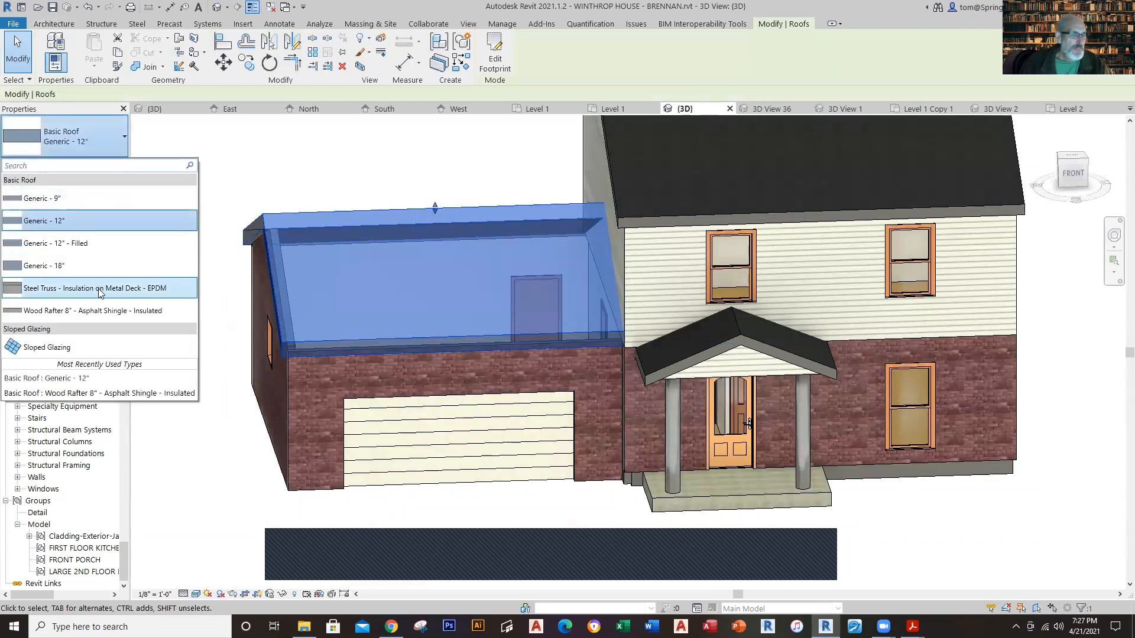
key(Escape)
click(214, 172)
scroll(230, 230, down, 1)
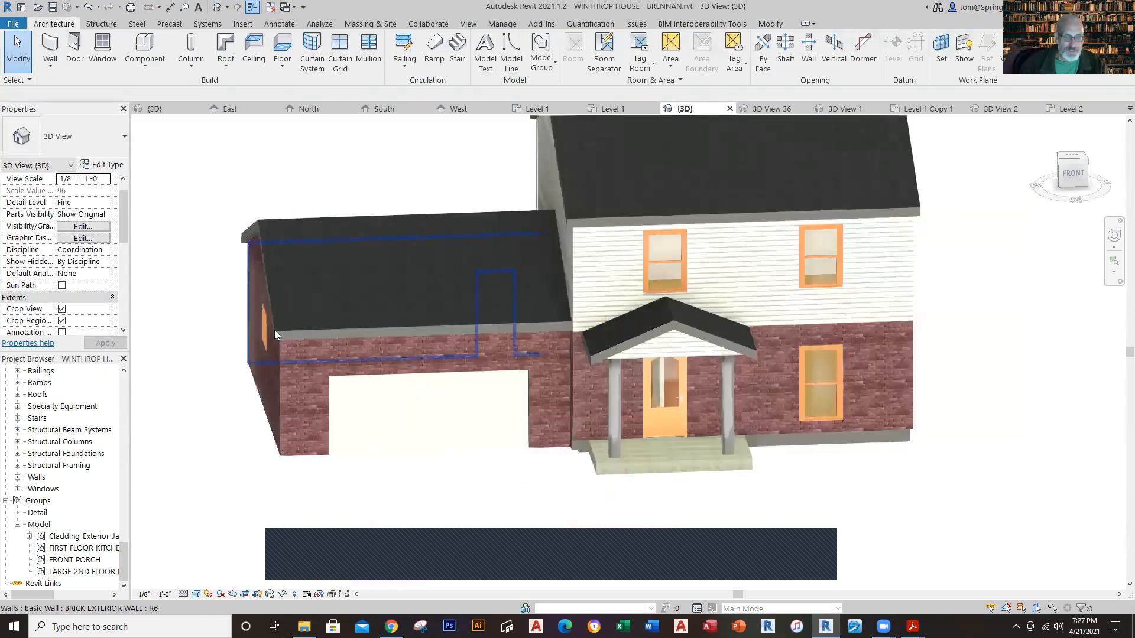
shift+middle_drag(323, 499, 780, 499)
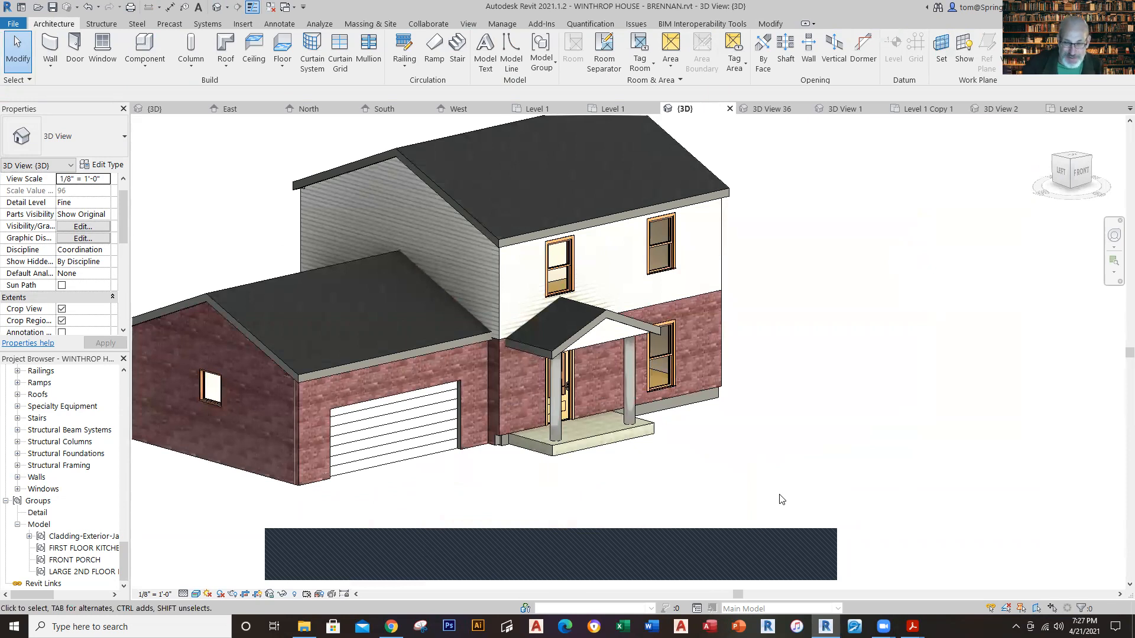